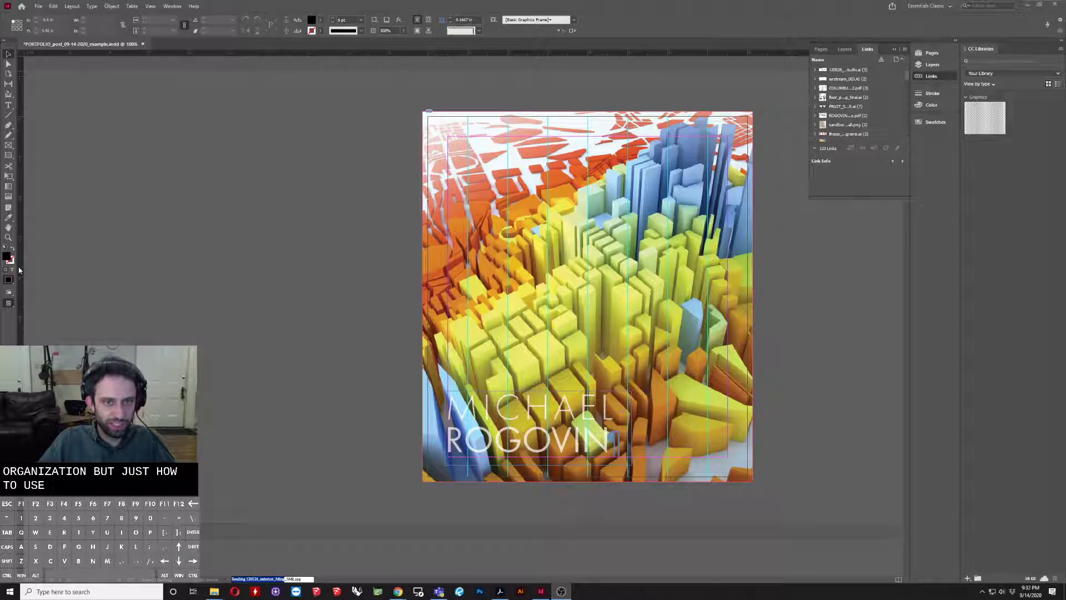
scroll(268, 335, down, 10)
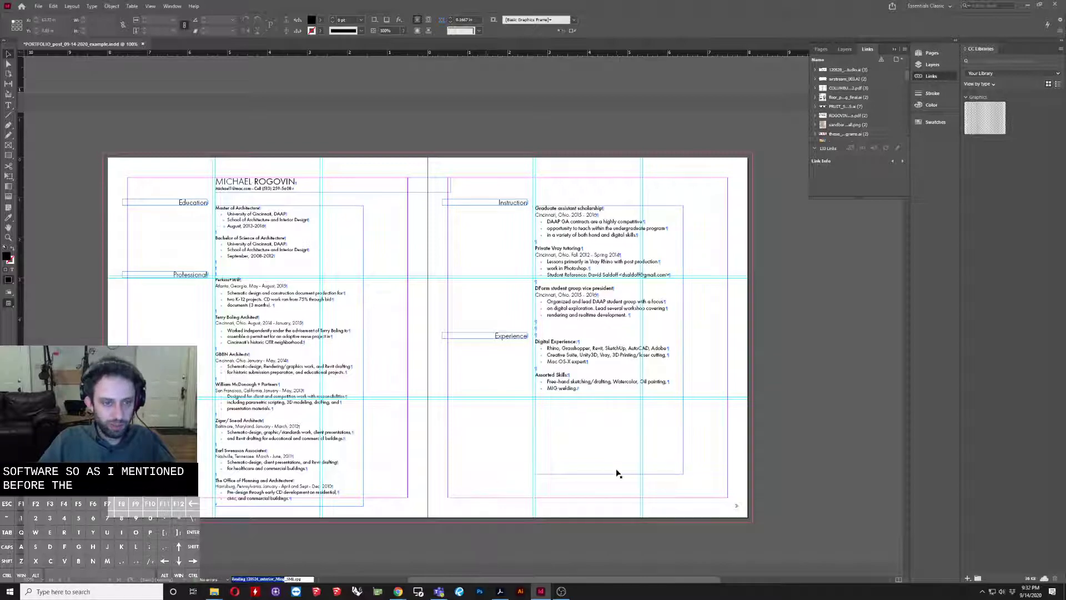
scroll(460, 410, down, 3)
scroll(530, 469, up, 3)
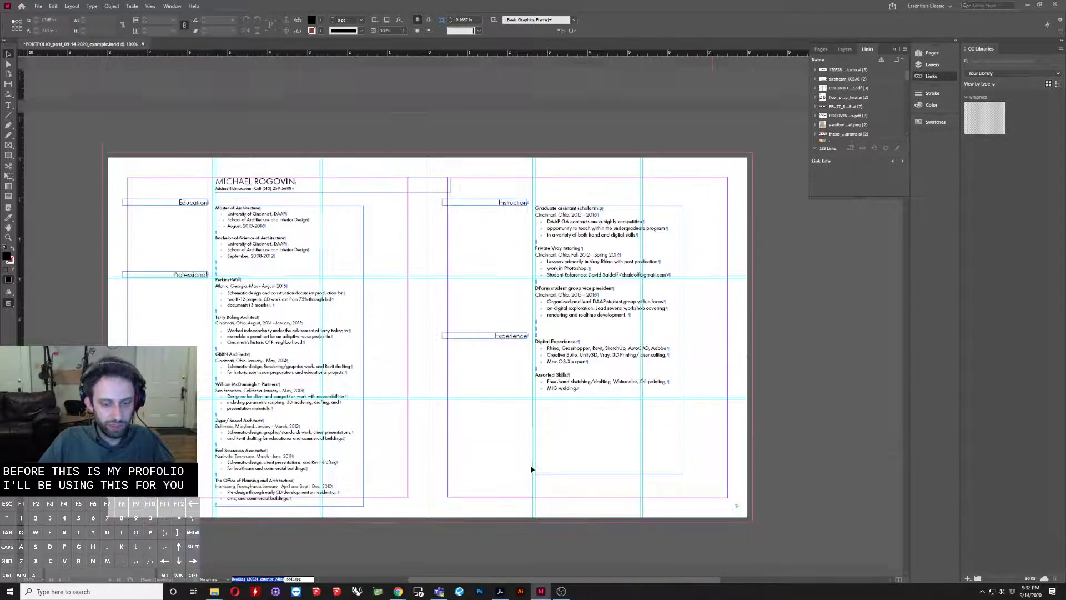
scroll(531, 469, up, 10)
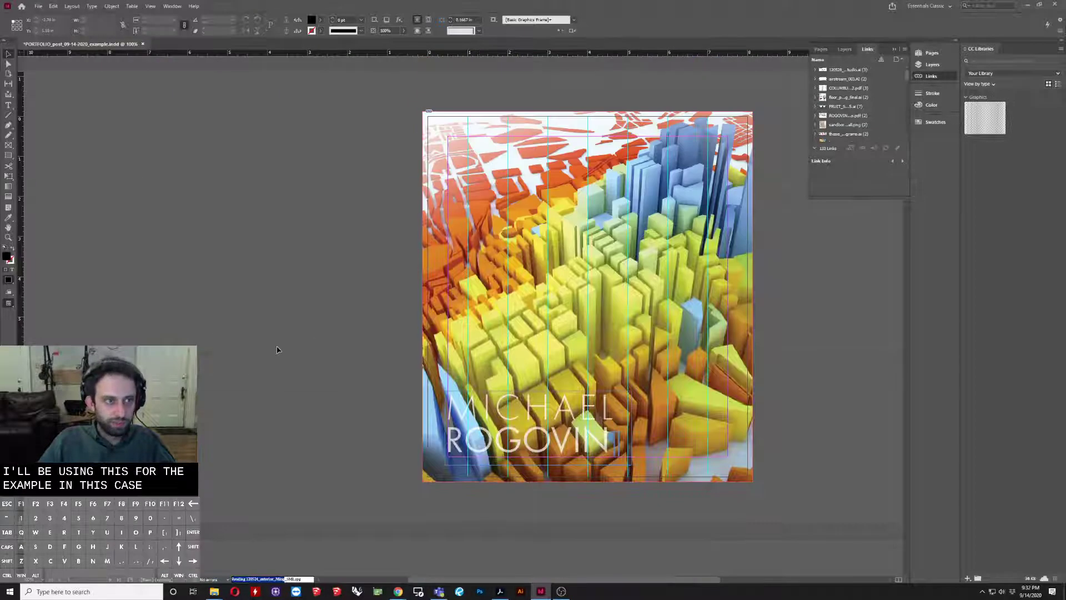
Step: Start a new document and set its measurement units to inches
click(38, 7)
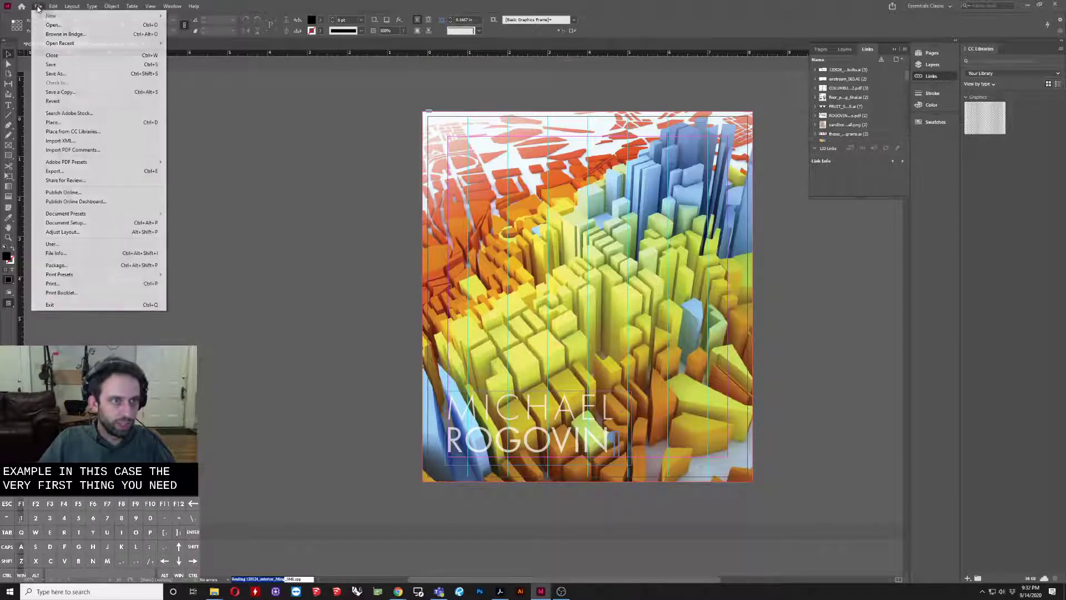
mouse_move(83, 15)
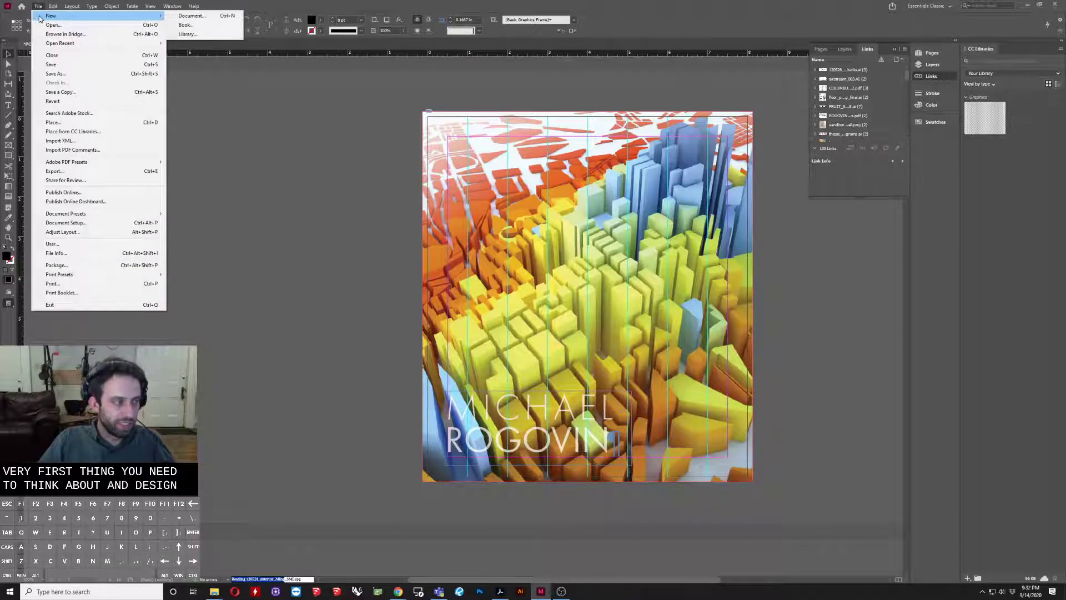
click(218, 16)
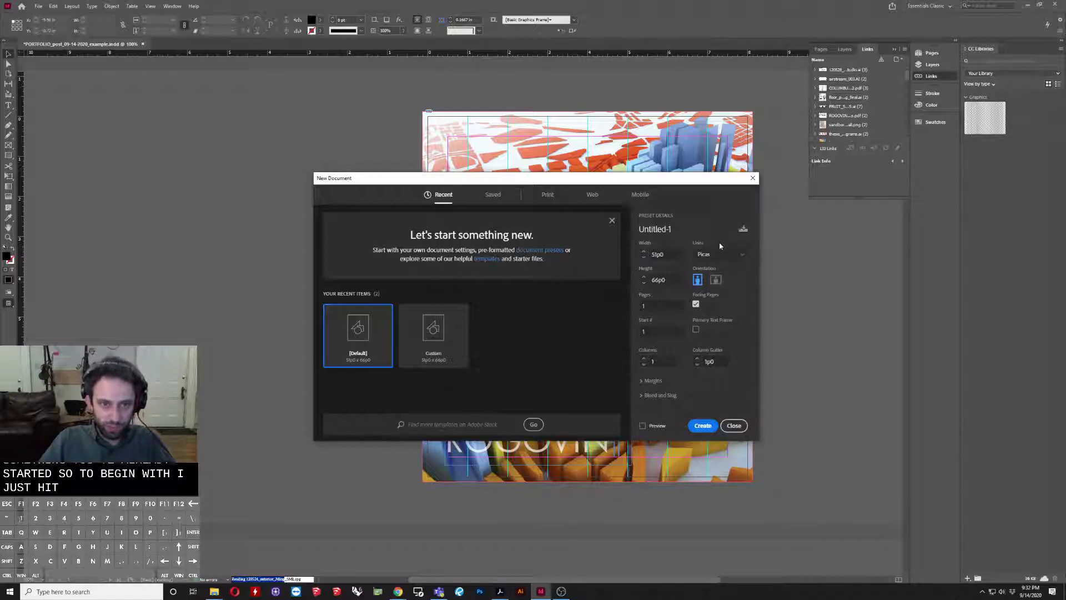
click(728, 255)
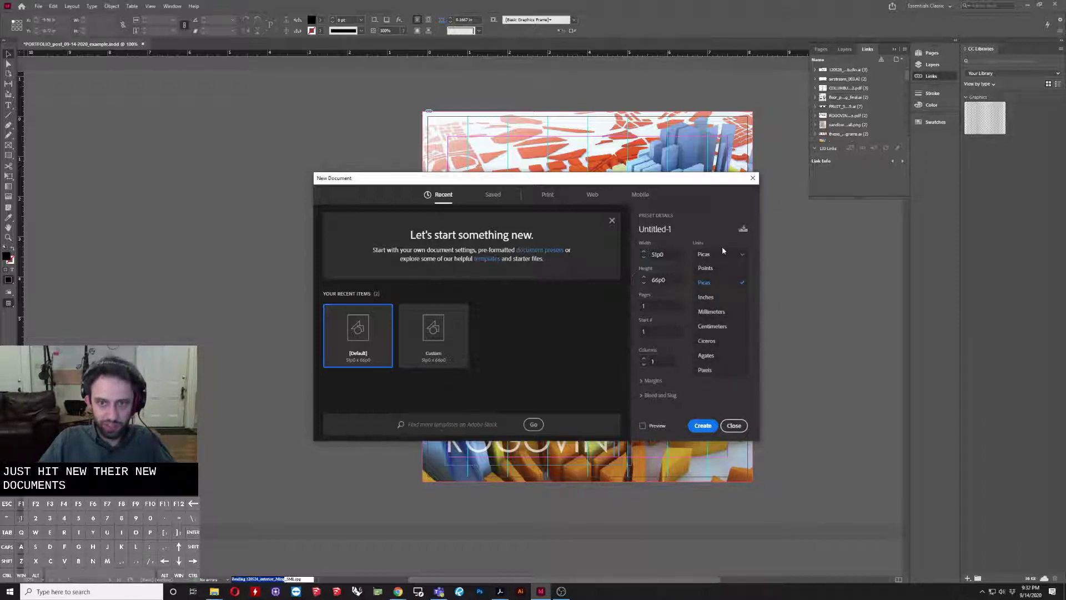
click(728, 298)
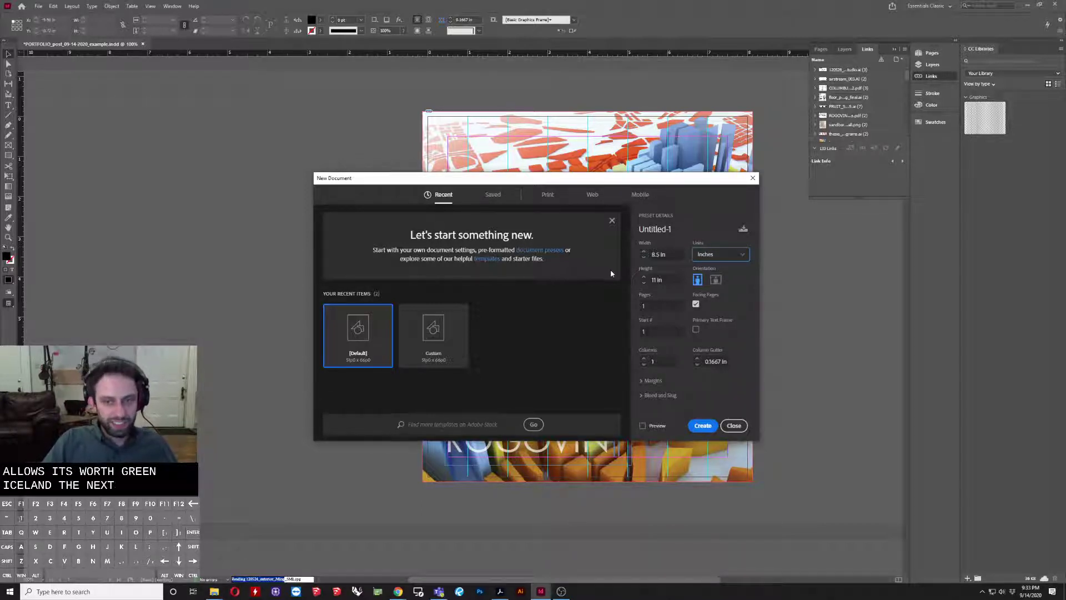
Step: Set the new document's orientation to landscape with a width of 16 in and a height of 9 in
key(shift+Tab)
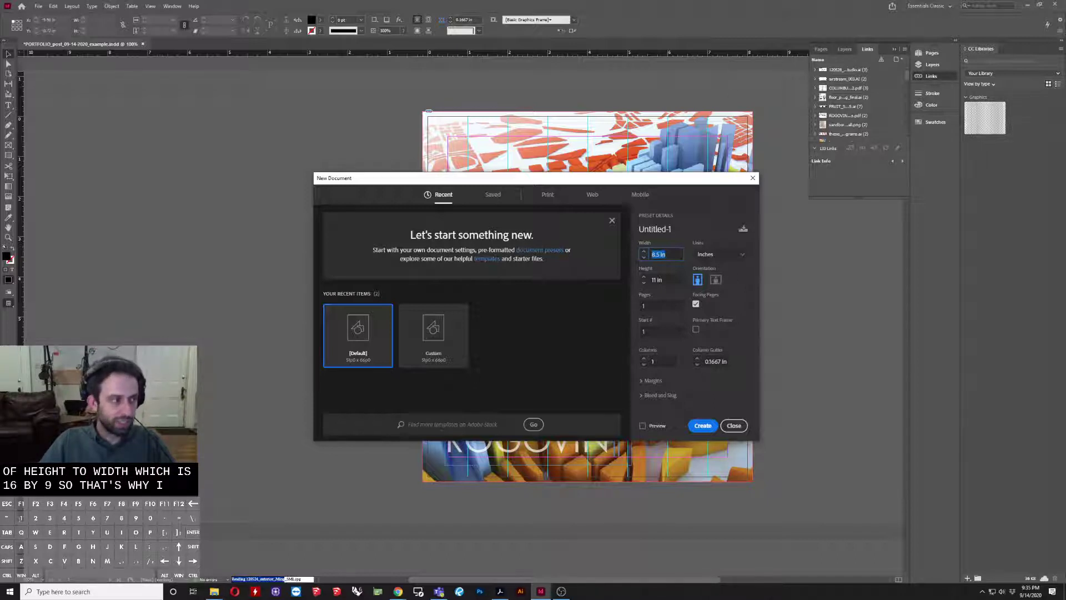
click(715, 280)
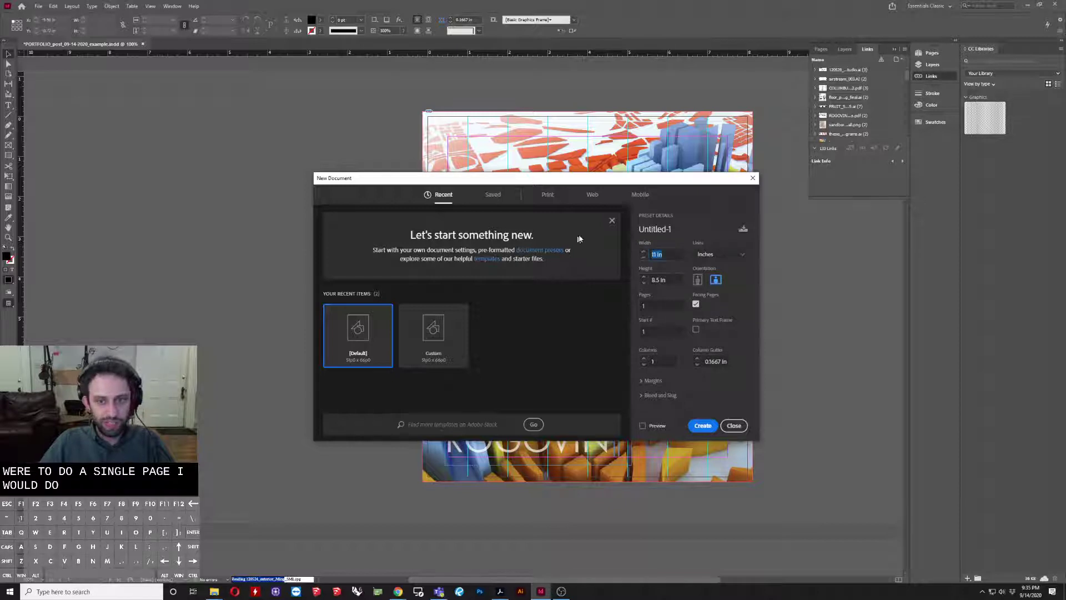
text(16)
key(Tab)
text(9)
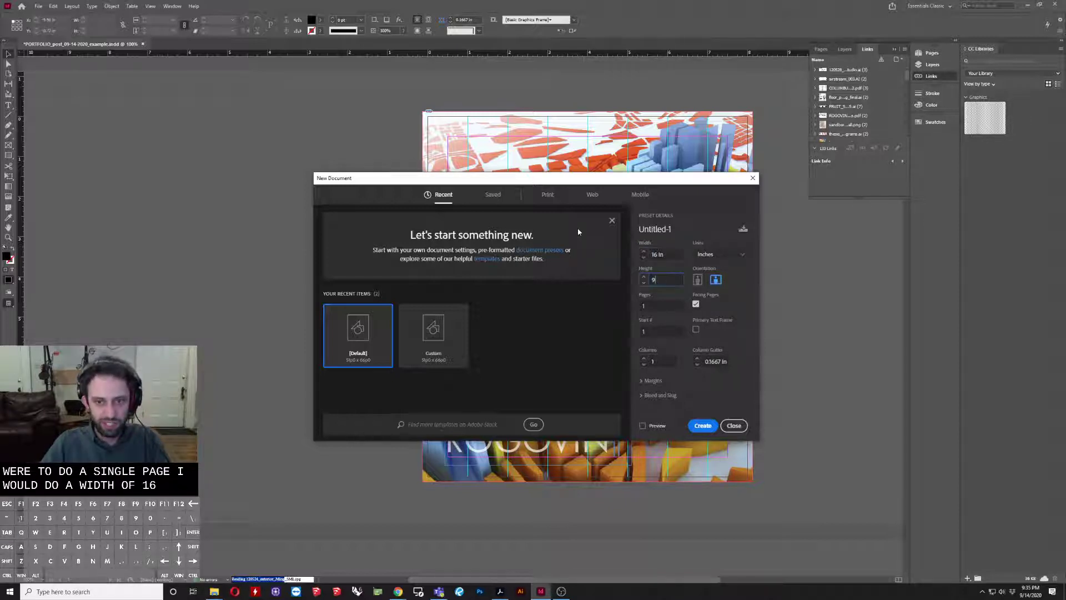
key(Tab)
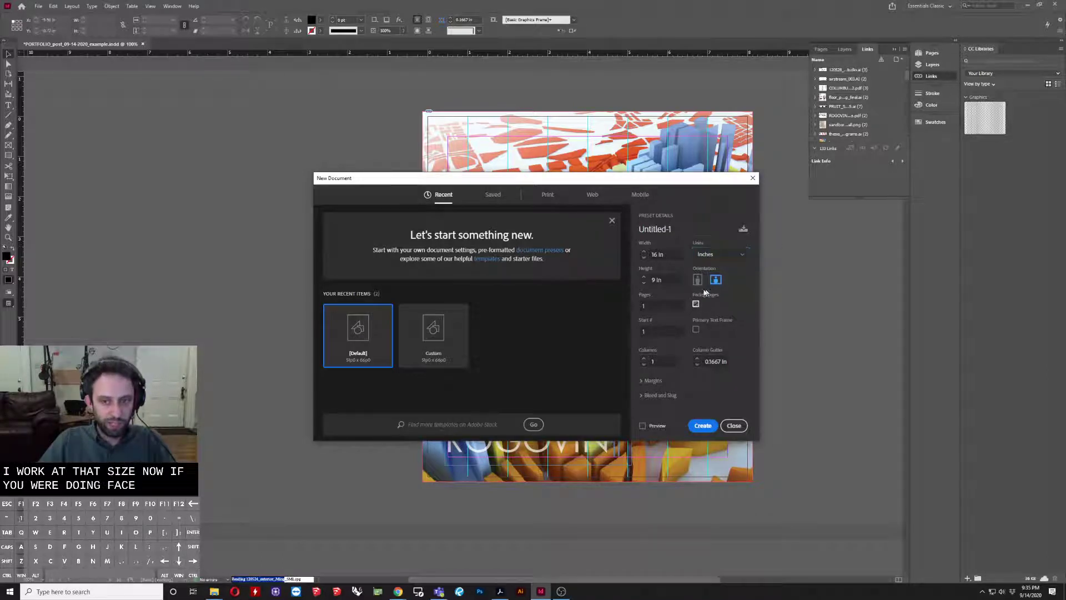
Step: Turn off facing pages, set the page width to 8 in and the number of pages to 15
click(695, 304)
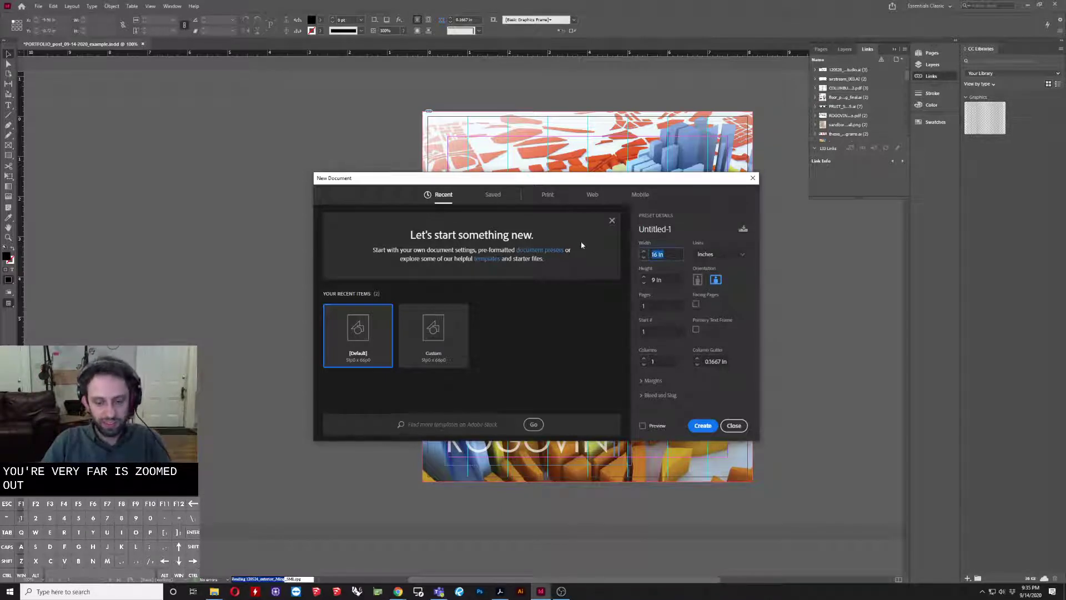
text(8)
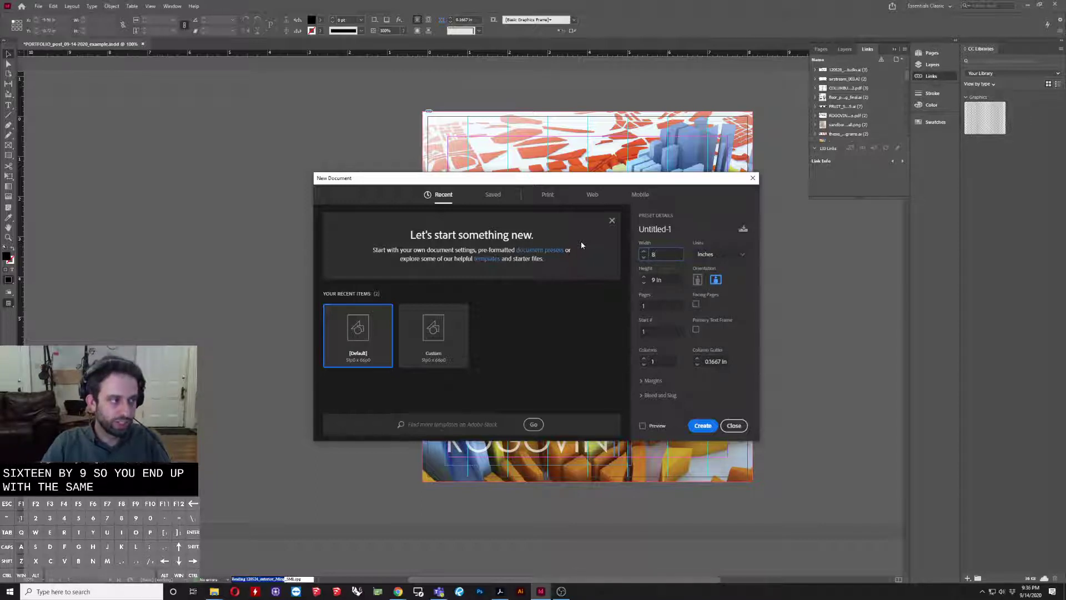
click(673, 308)
text(15)
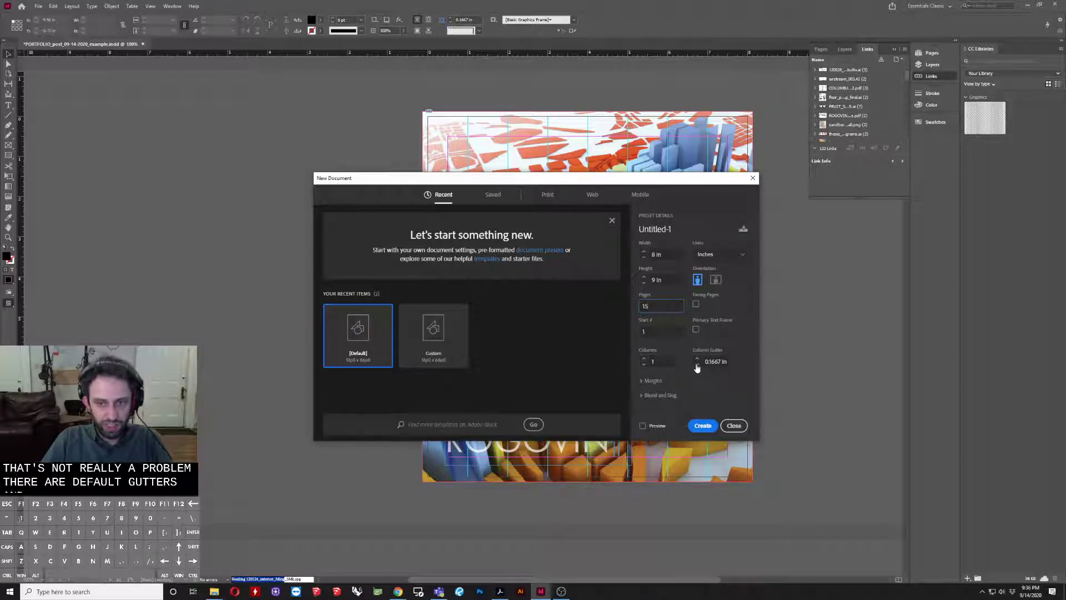
Step: Set all four page margins to 0.25 in and expand the bleed and slug settings
click(648, 381)
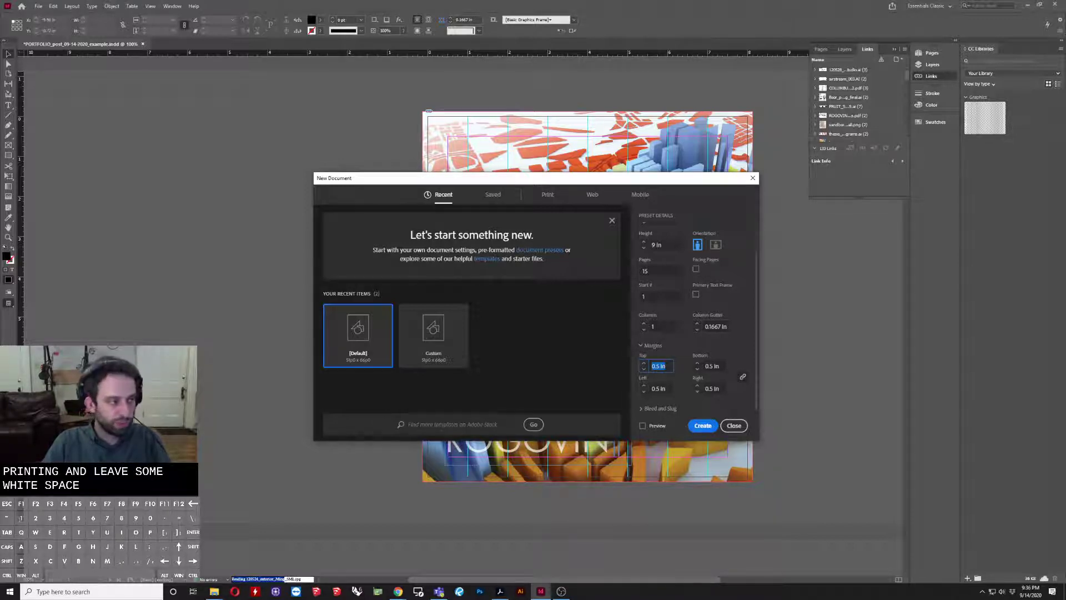
text(.05)
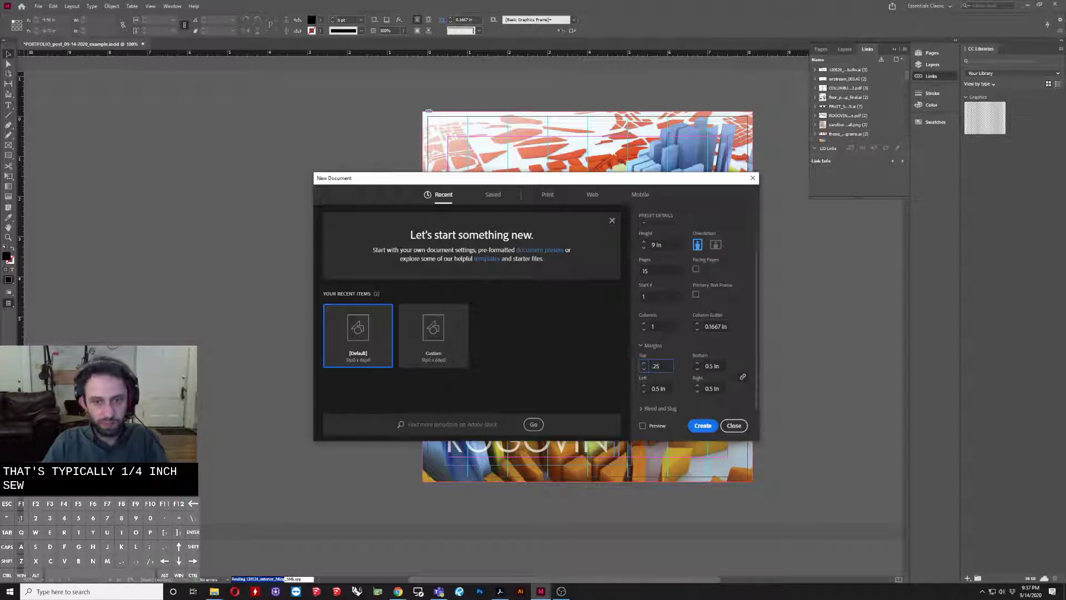
key(Tab)
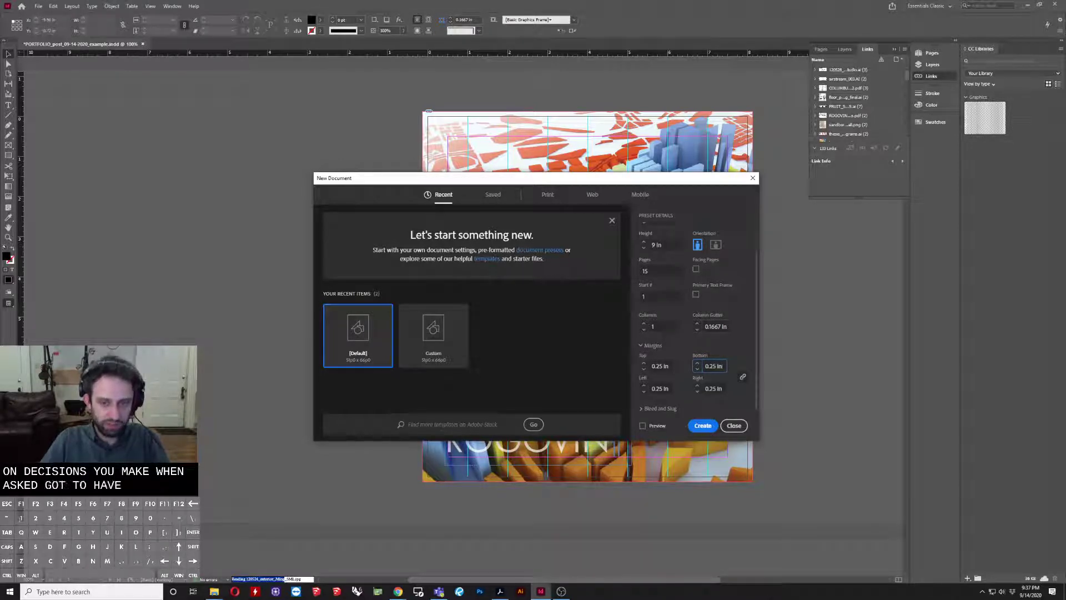
click(661, 408)
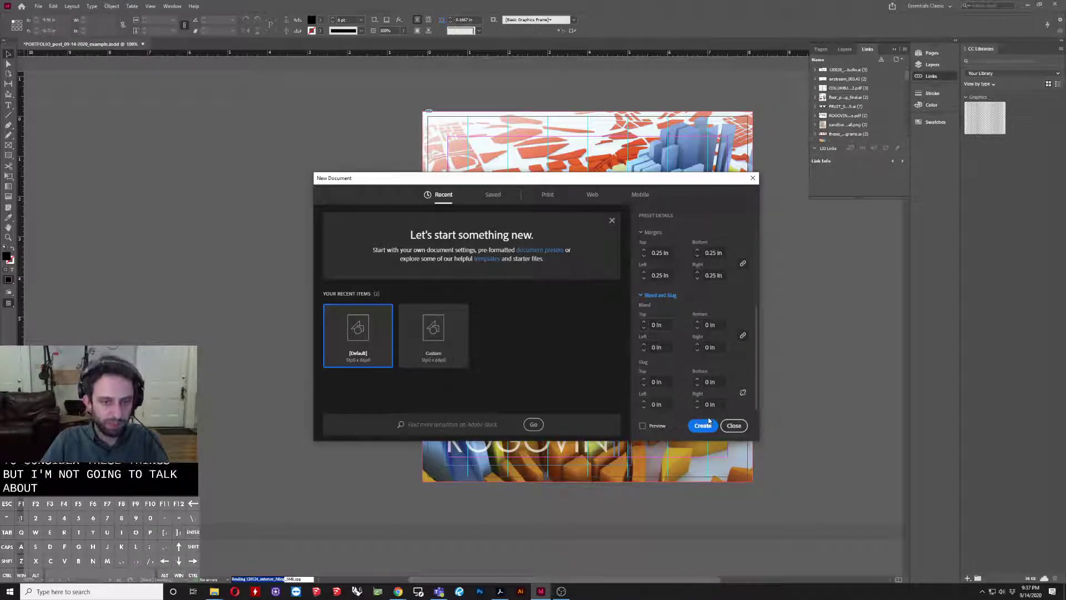
Step: Name the new document "something" and create it
scroll(694, 302, up, 5)
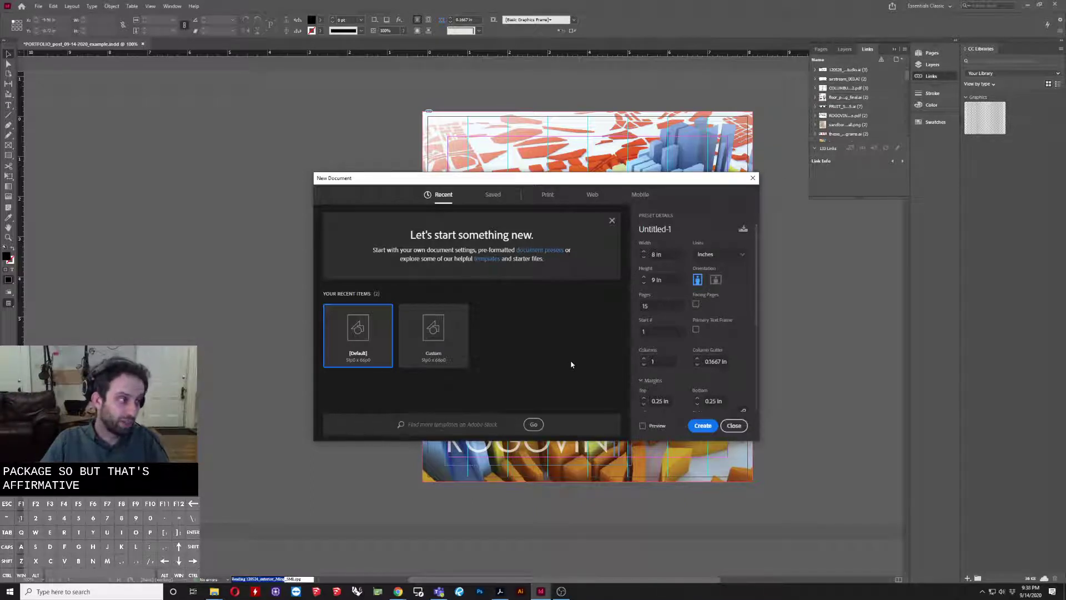
drag(678, 229, 519, 232)
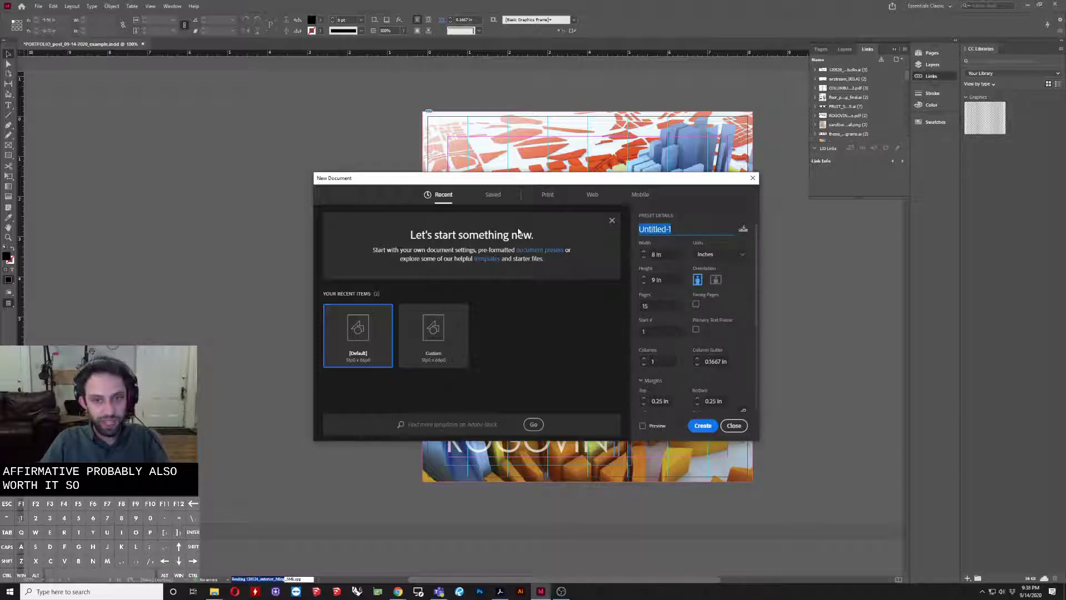
text(somethi)
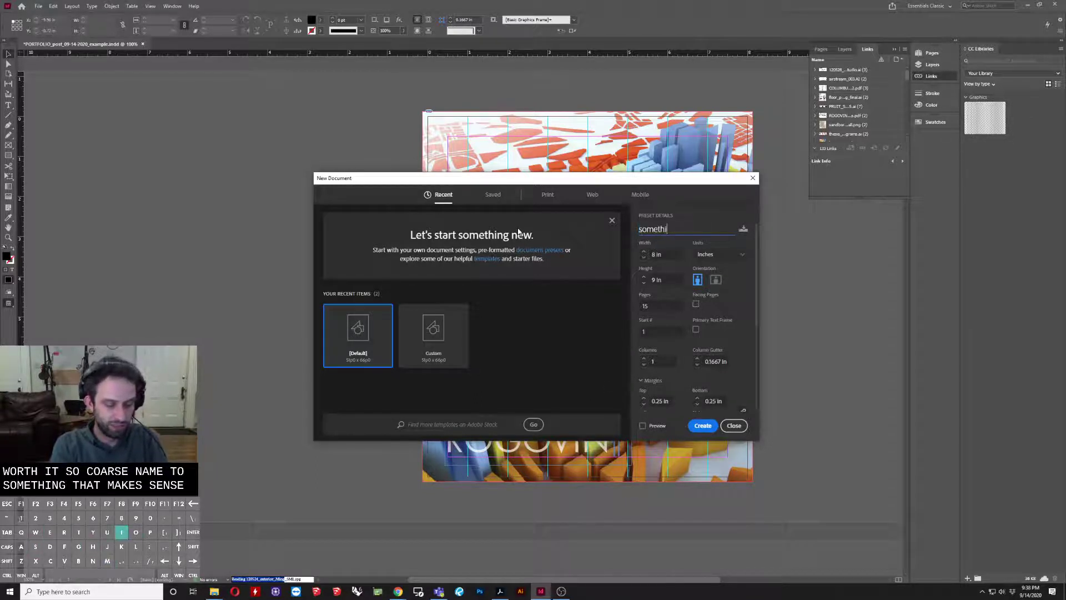
text(ng)
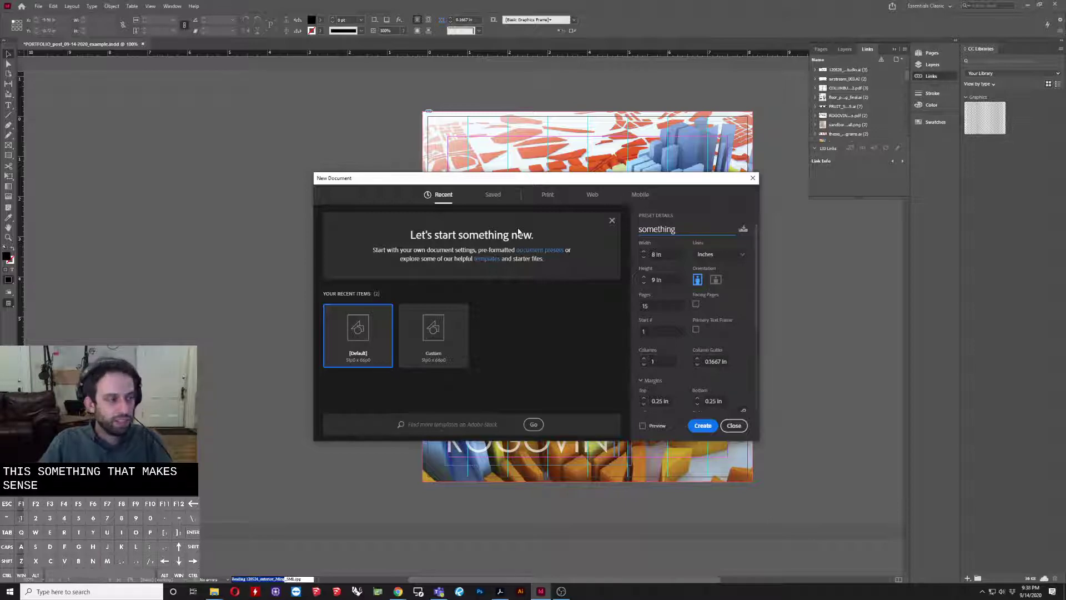
click(708, 427)
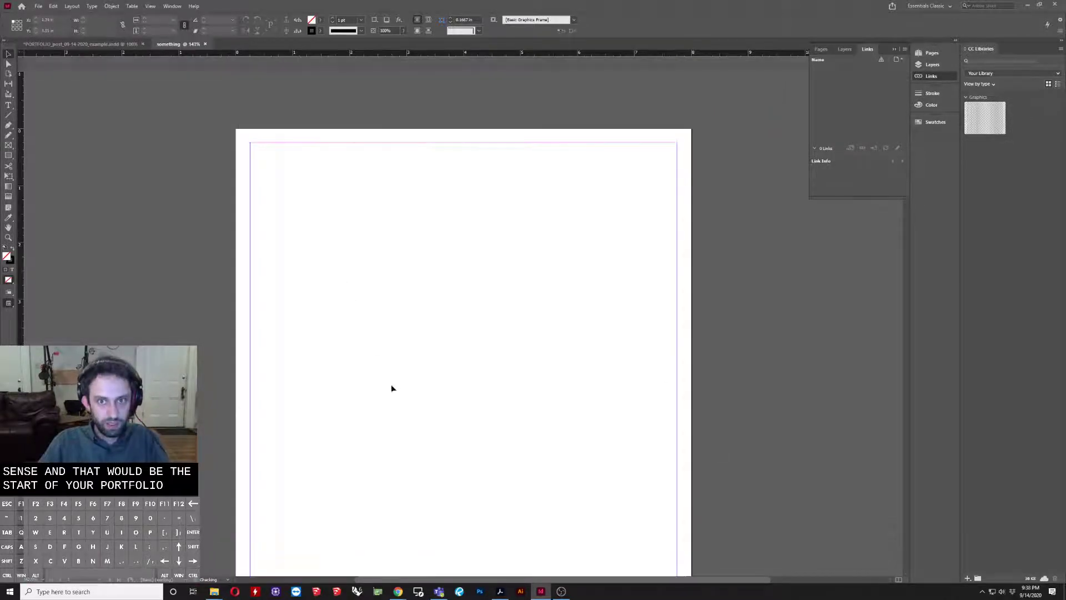
Step: Enable facing pages for the new document in its Document Setup
scroll(391, 384, down, 10)
scroll(436, 369, down, 5)
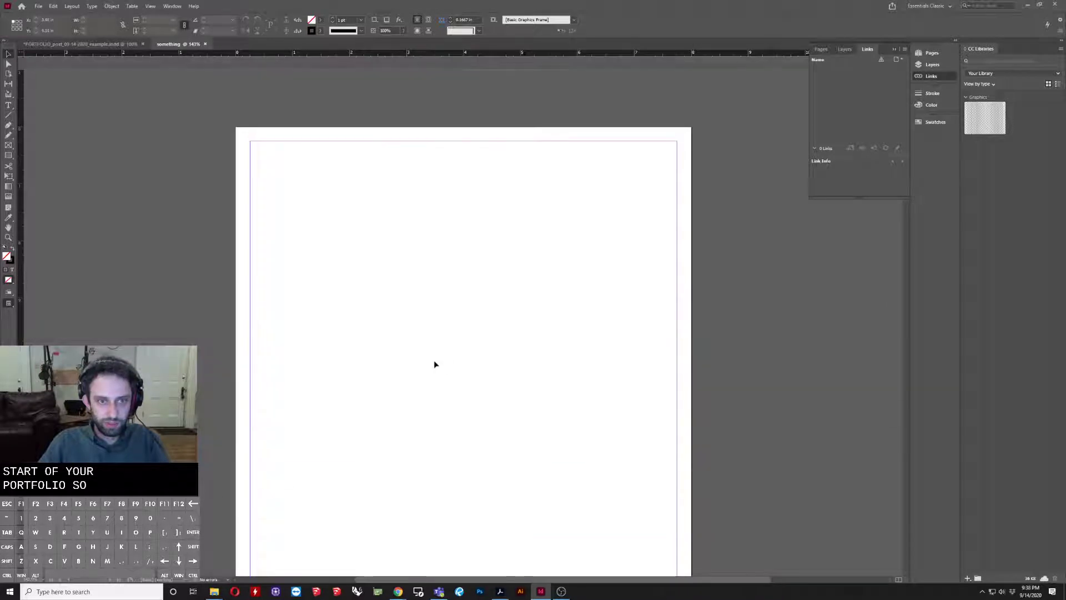
scroll(388, 362, down, 2)
scroll(369, 365, up, 3)
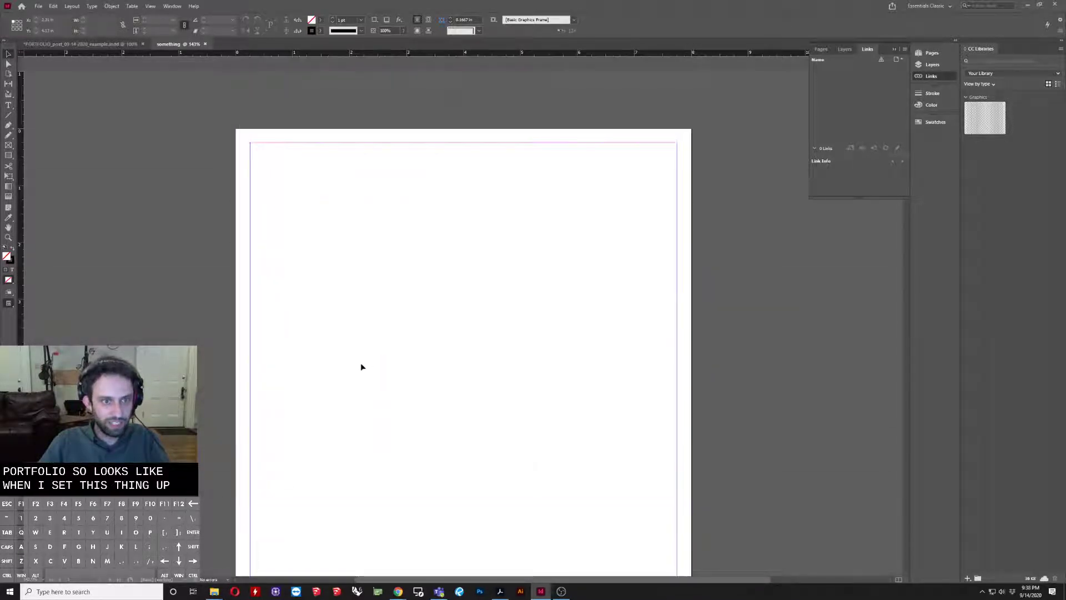
click(38, 6)
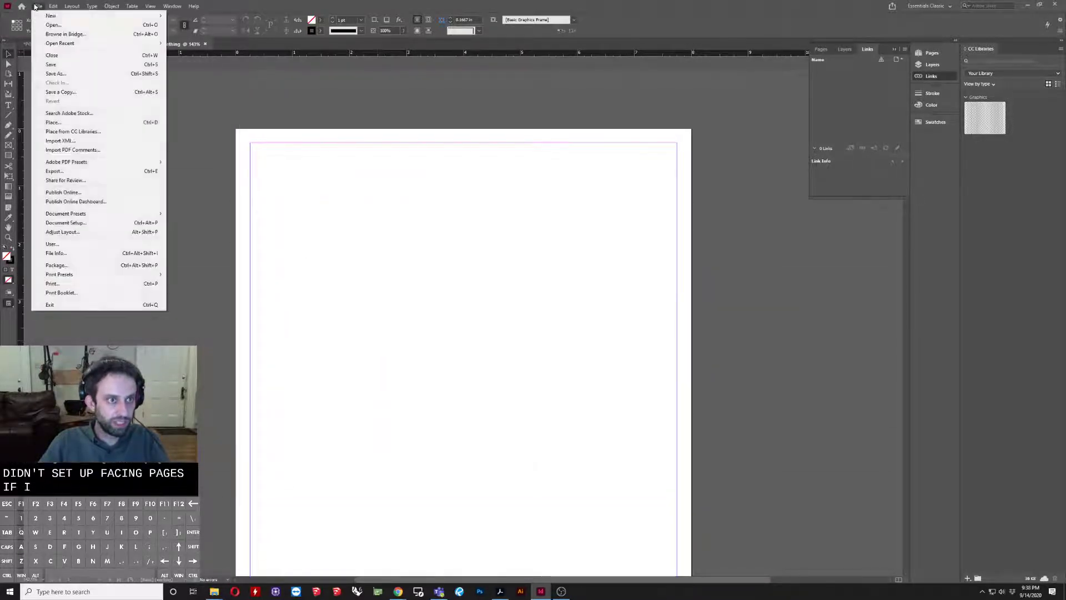
click(80, 226)
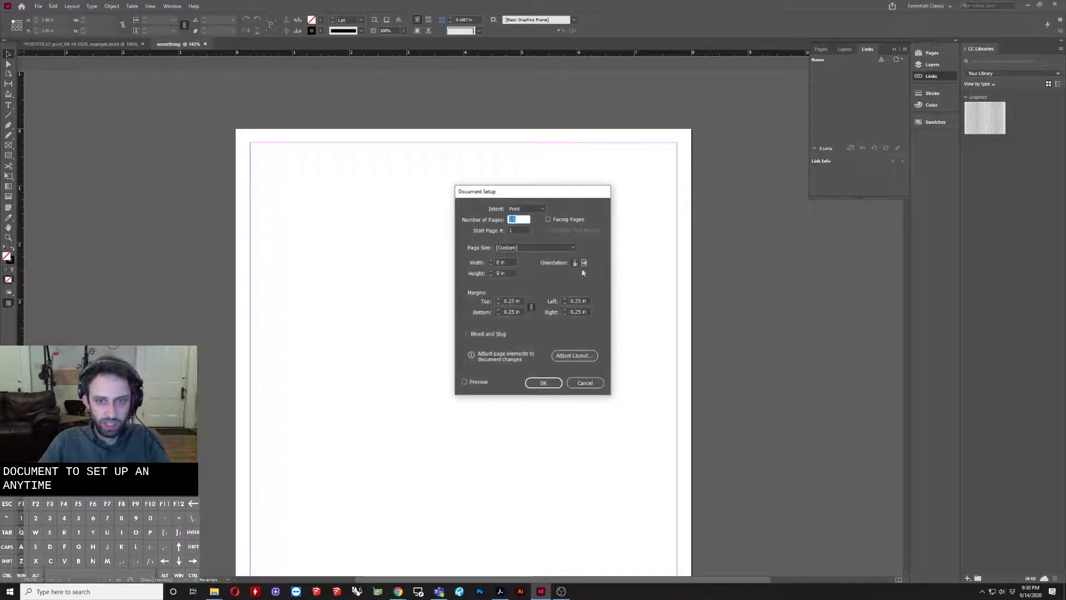
click(548, 219)
click(543, 382)
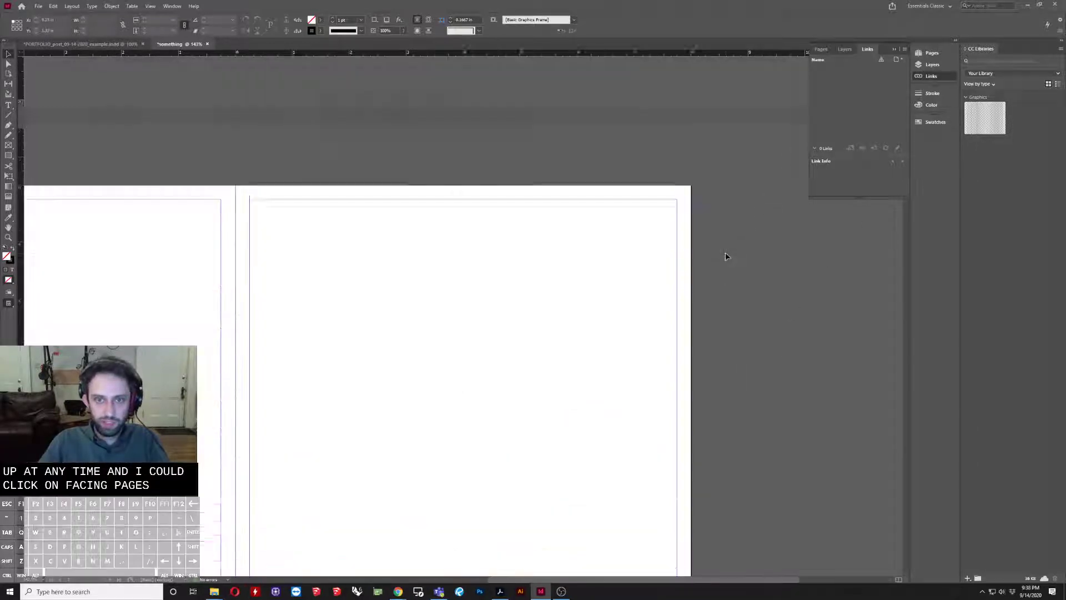
Step: Examine how the facing-pages layout arranges the first page and the spread that follows it
scroll(724, 256, down, 5)
scroll(648, 159, up, 5)
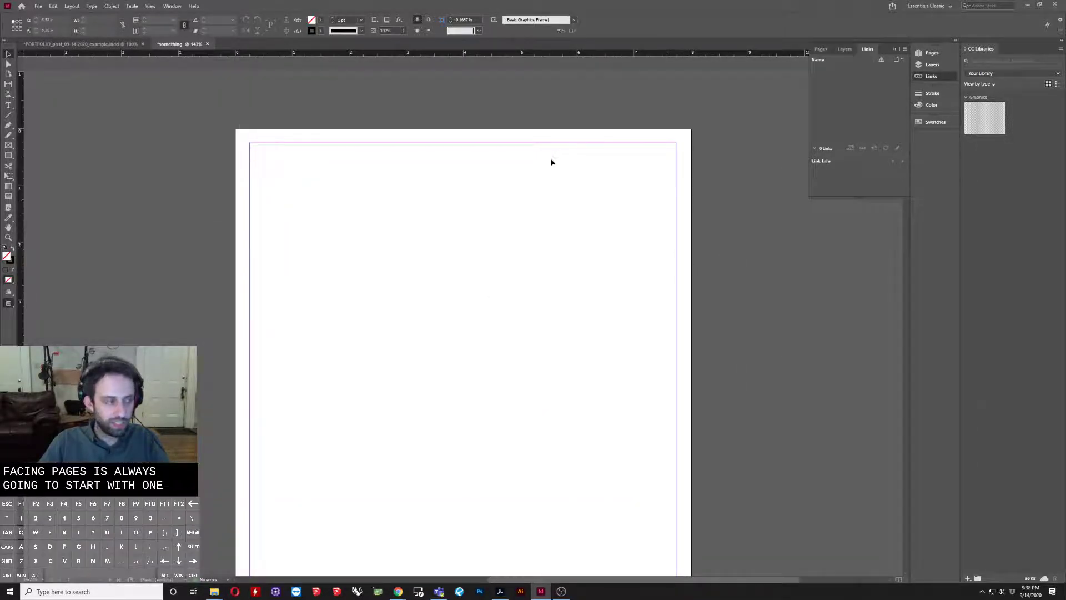
scroll(551, 162, down, 5)
scroll(550, 162, down, 5)
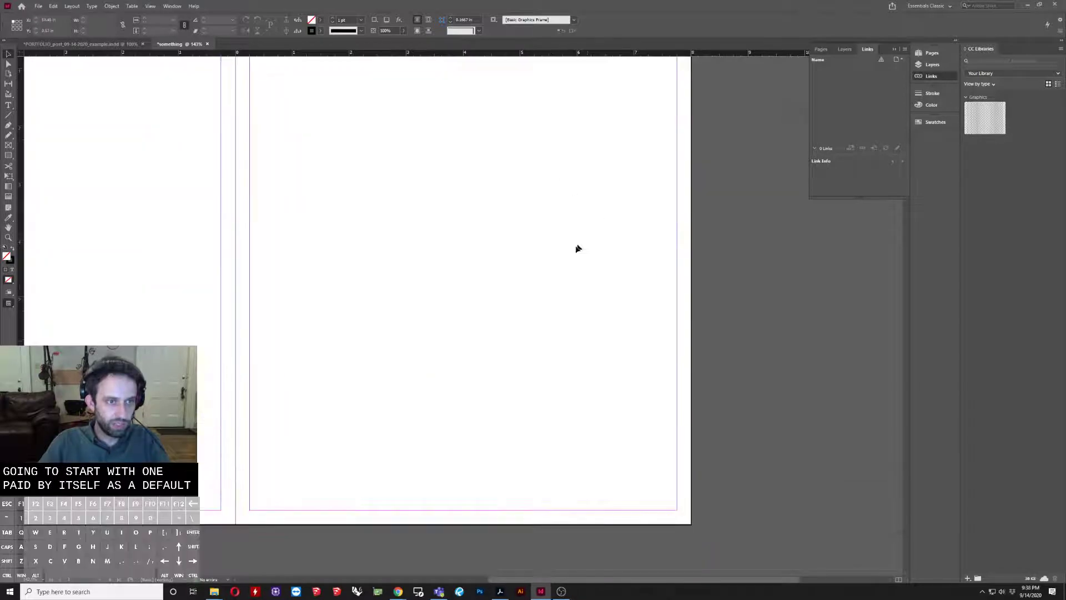
scroll(351, 295, up, 1)
scroll(321, 325, down, 3)
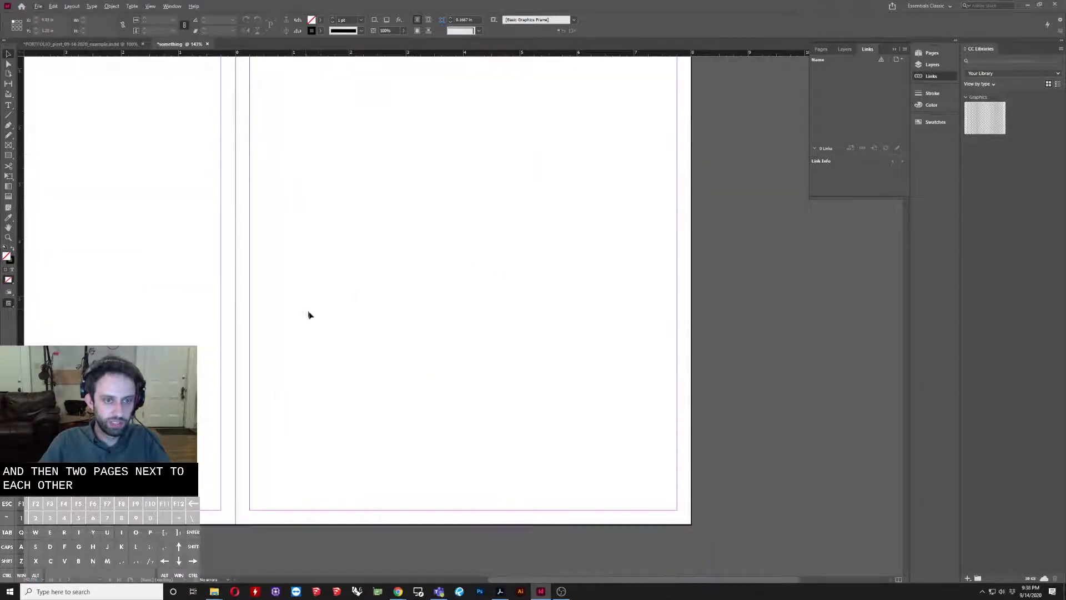
scroll(307, 311, up, 4)
scroll(454, 354, down, 3)
scroll(454, 352, up, 6)
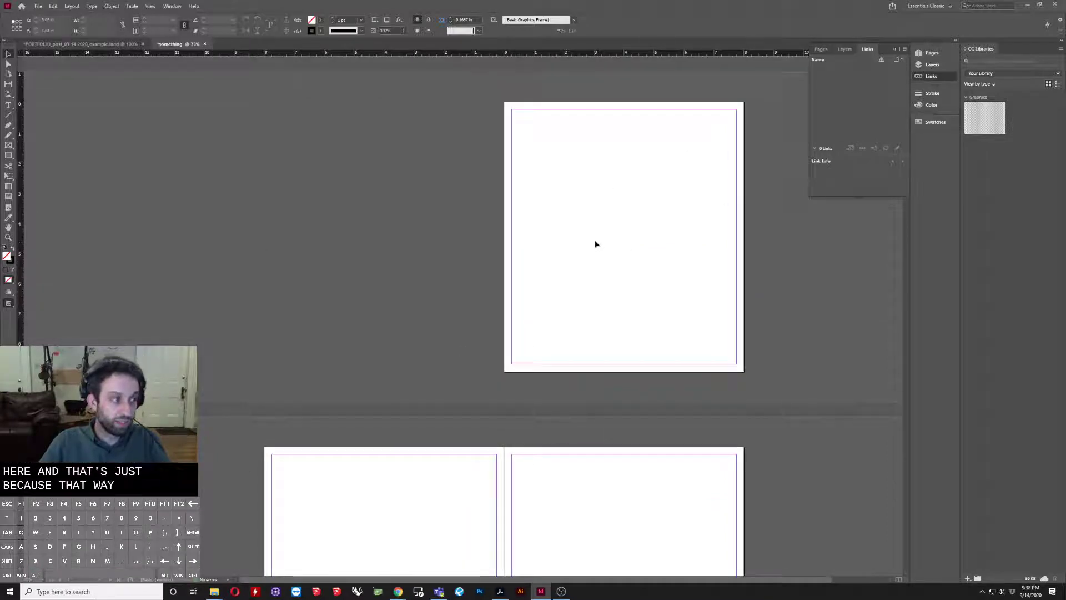
scroll(594, 243, down, 4)
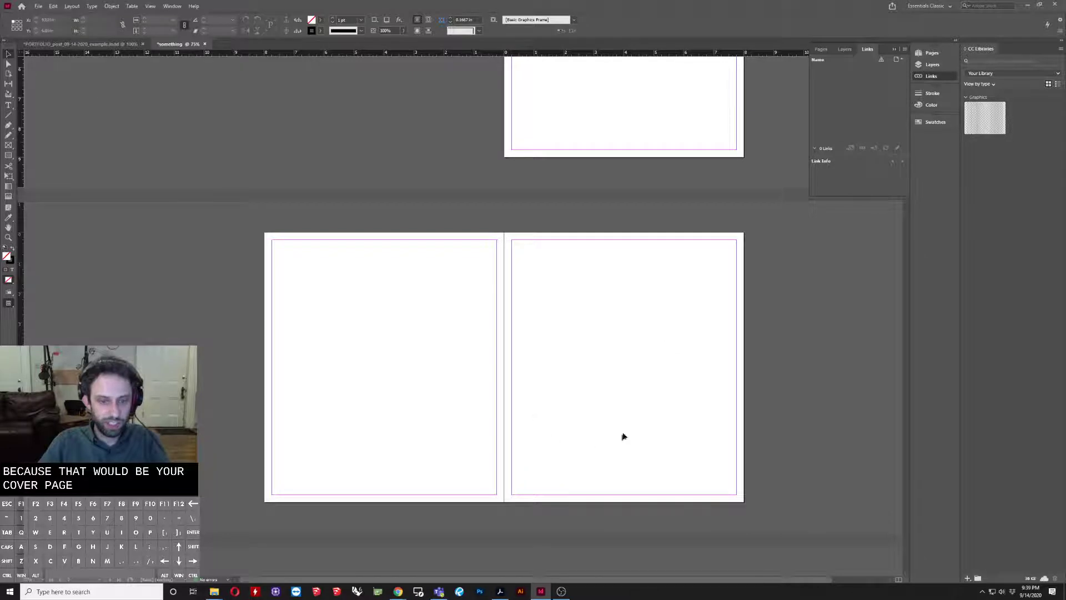
key(ctrl+=)
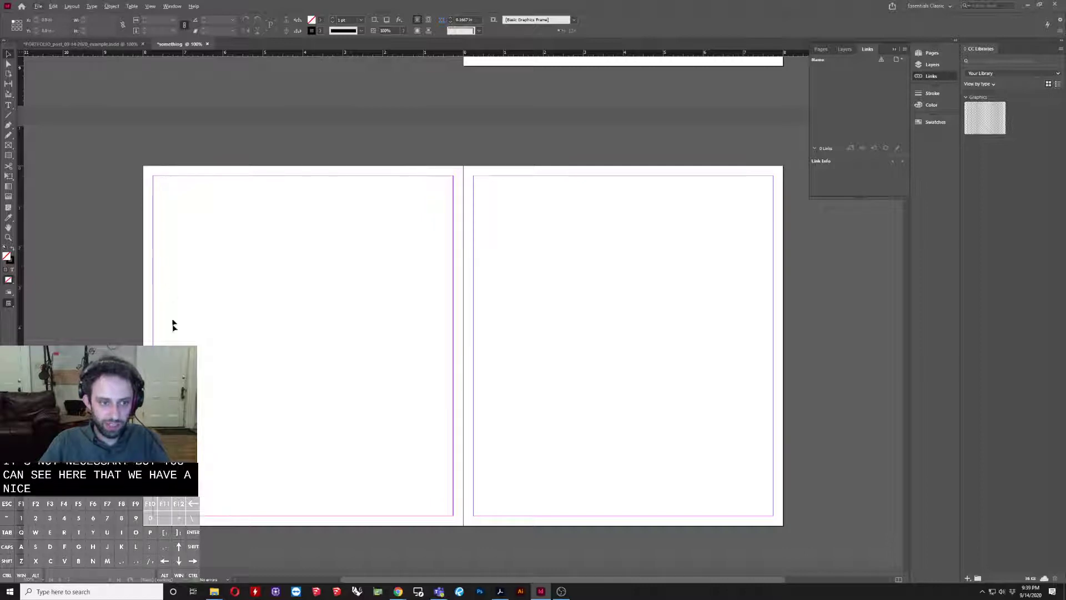
Step: Preview the two-page spread in full-screen presentation mode, return to the normal view, and examine the first page
key(alt+w)
key(Escape)
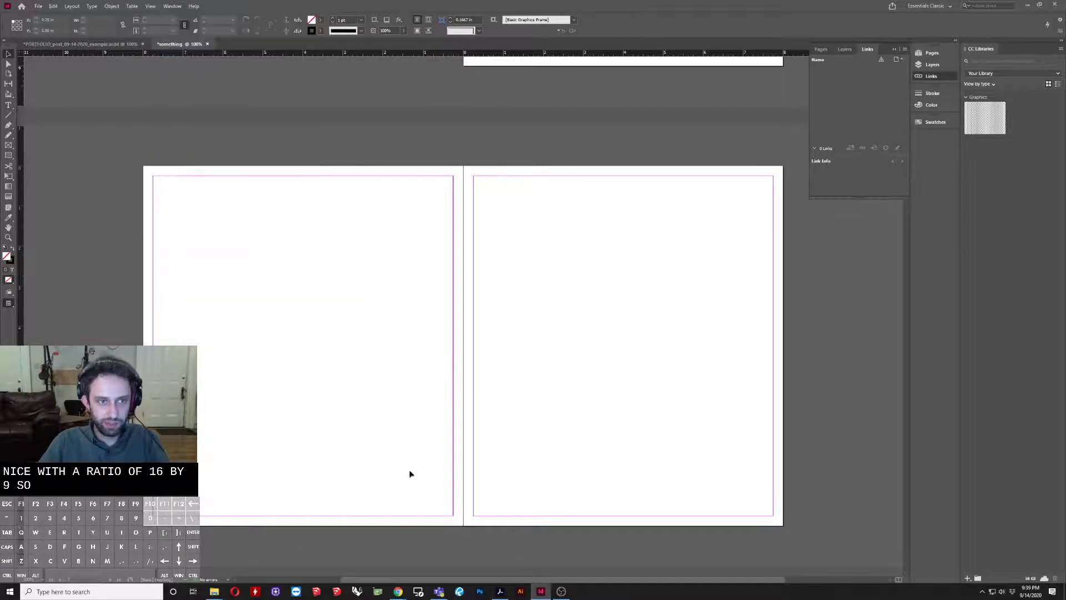
key(shift+w)
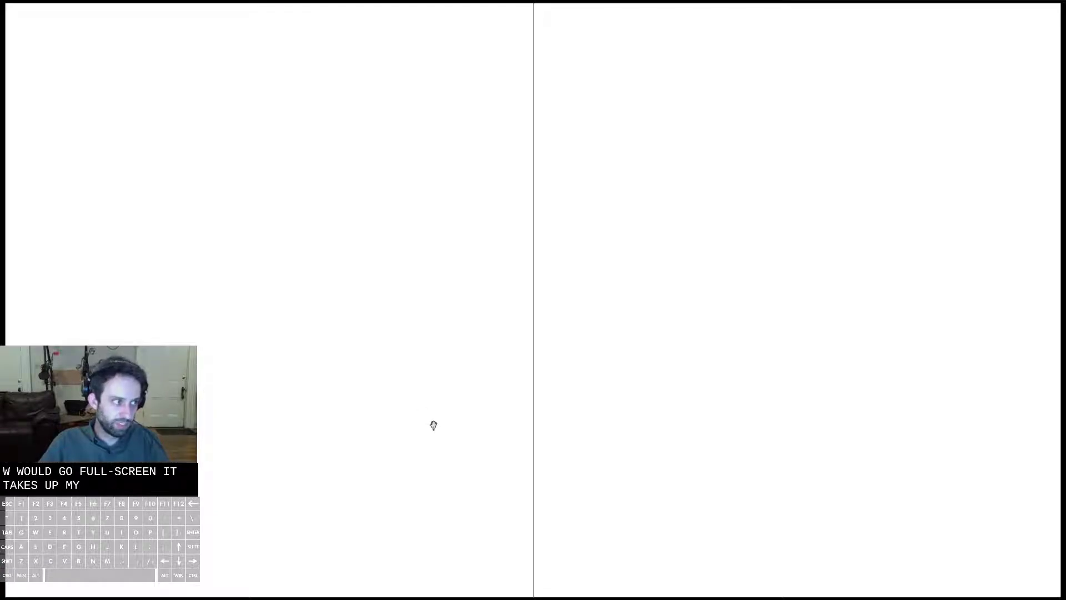
key(shift+w)
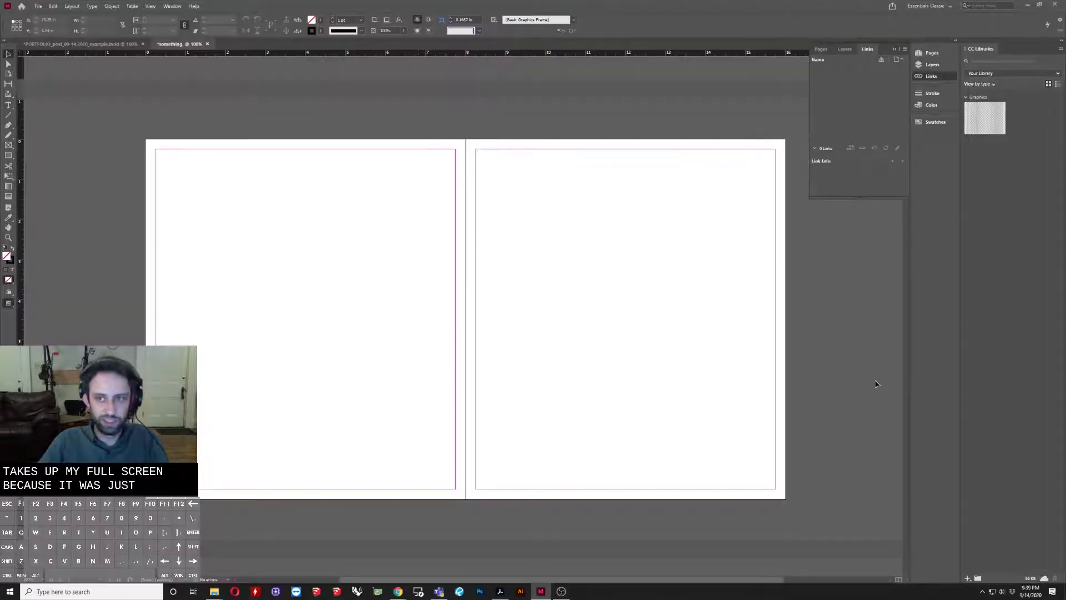
scroll(821, 355, up, 3)
scroll(820, 353, up, 3)
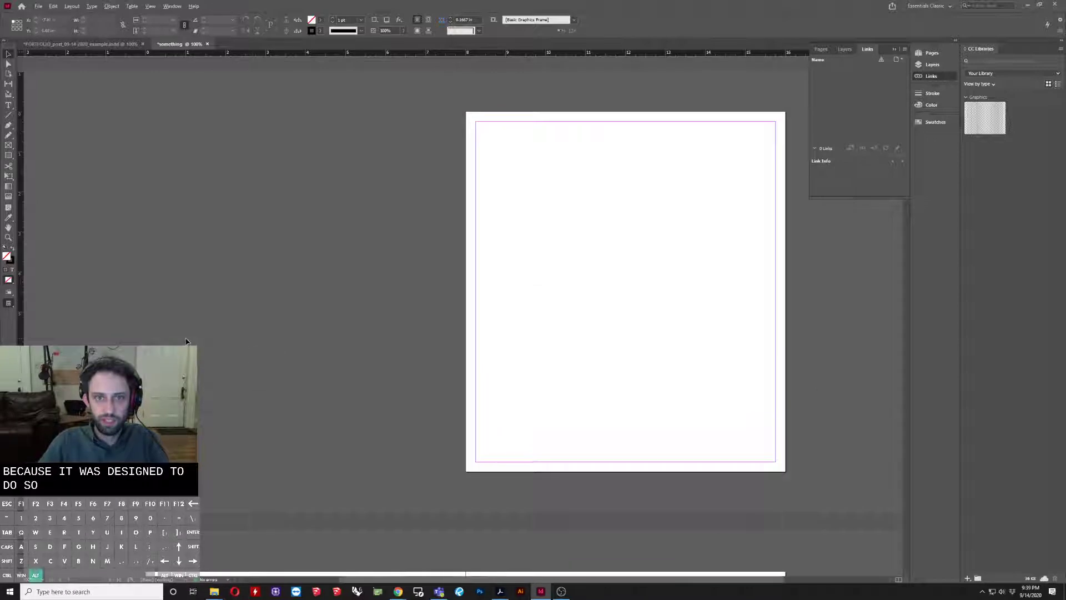
scroll(729, 290, down, 1)
scroll(721, 290, up, 1)
scroll(608, 276, up, 2)
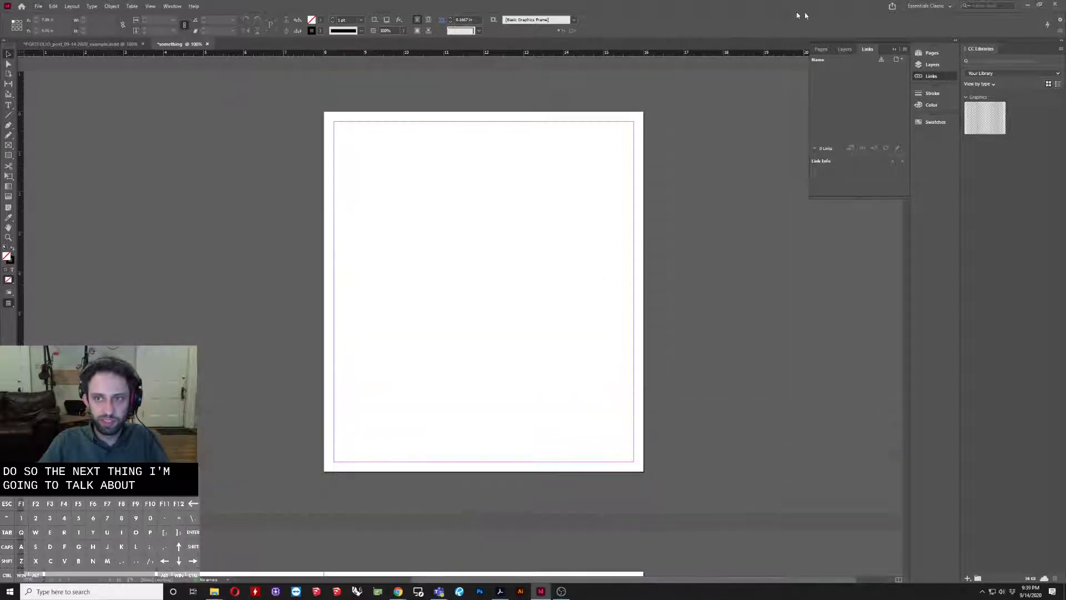
Step: Switch the workspace to Essentials and return it to Essentials Classic
click(171, 7)
mouse_move(179, 26)
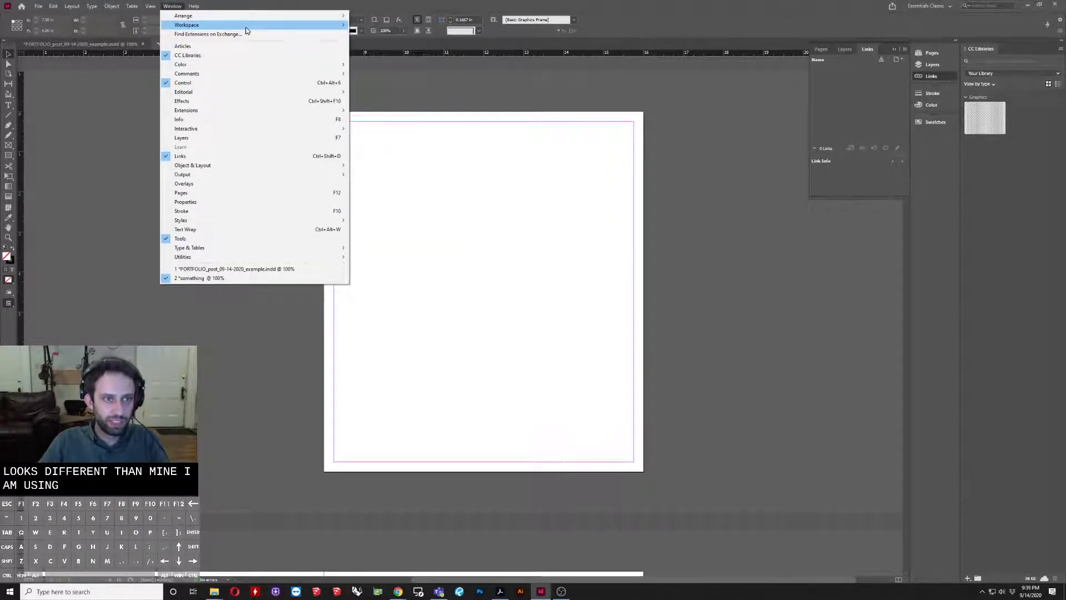
mouse_move(247, 26)
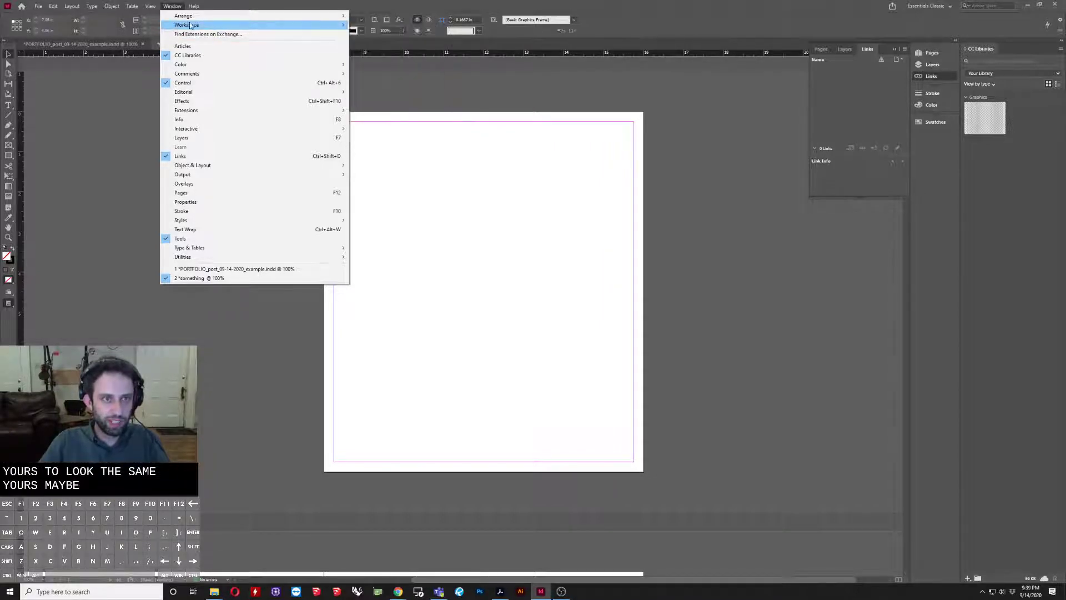
click(421, 52)
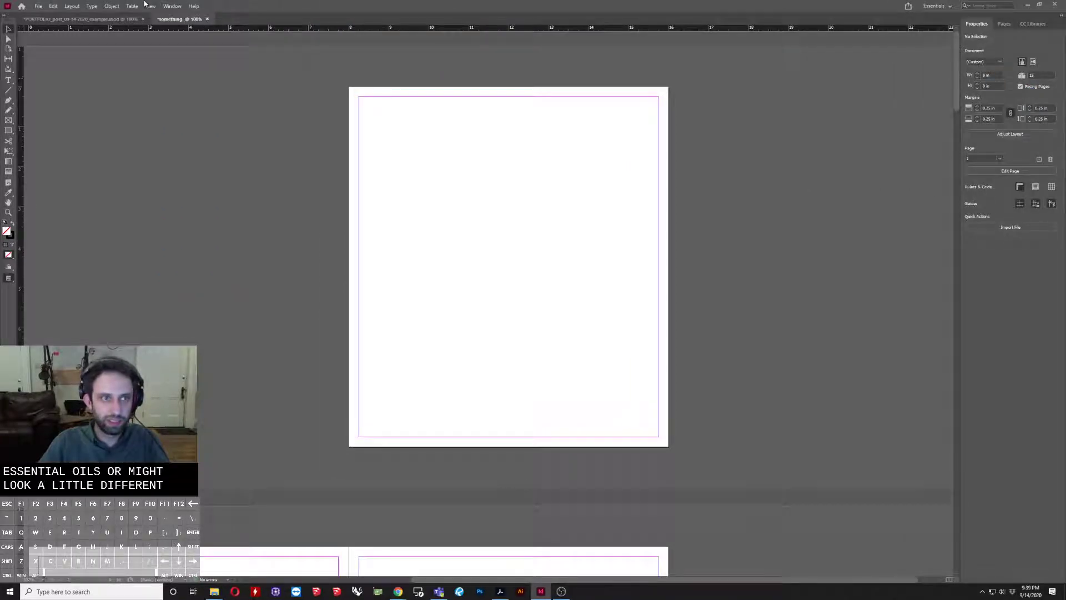
click(172, 6)
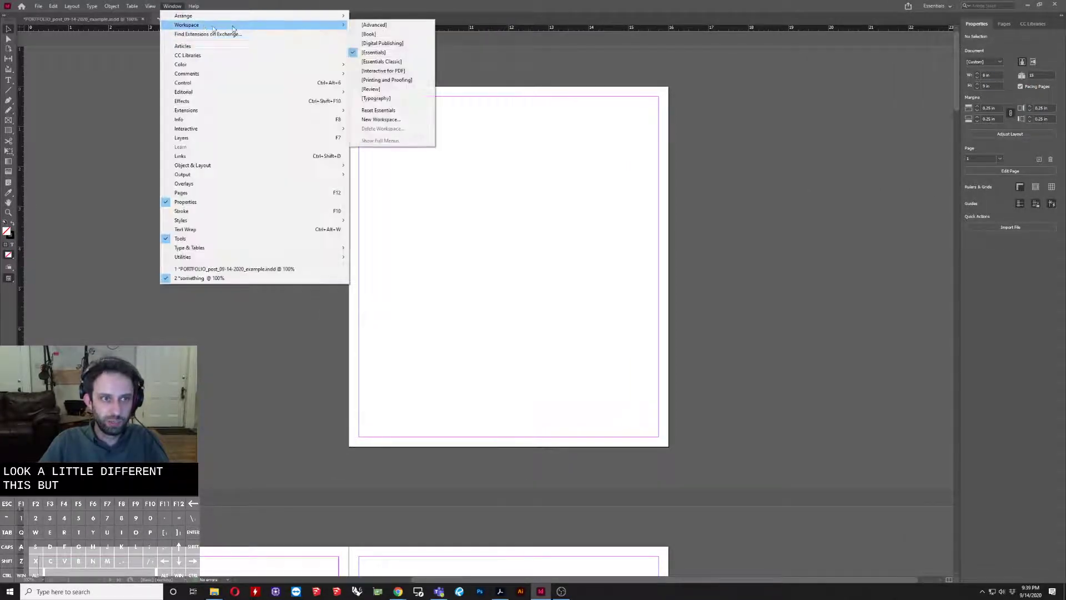
click(388, 62)
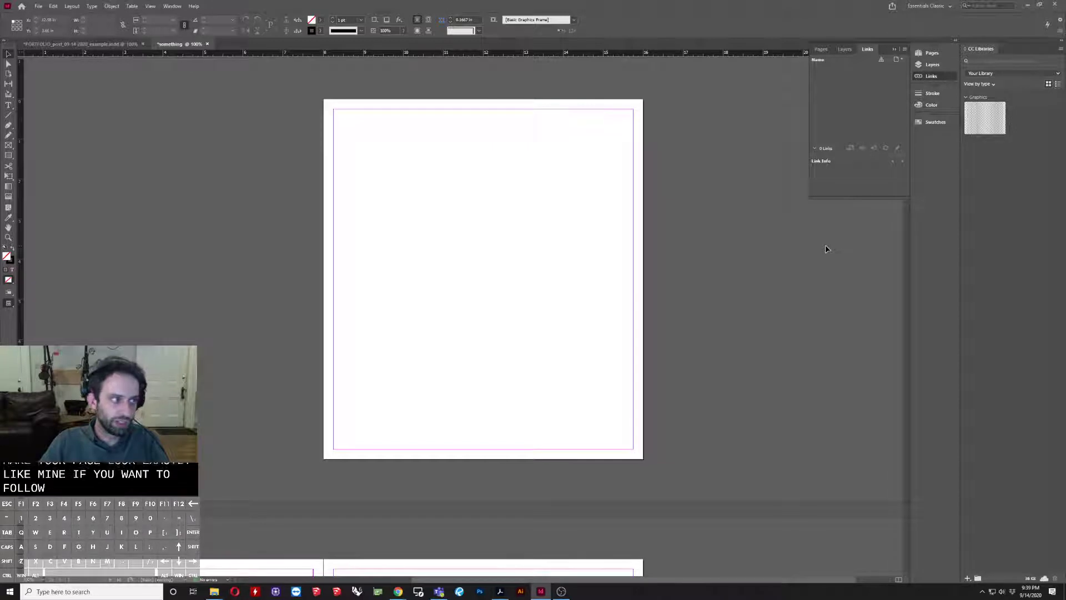
Step: Hide the document's links, show its layers, and add two new layers
click(892, 50)
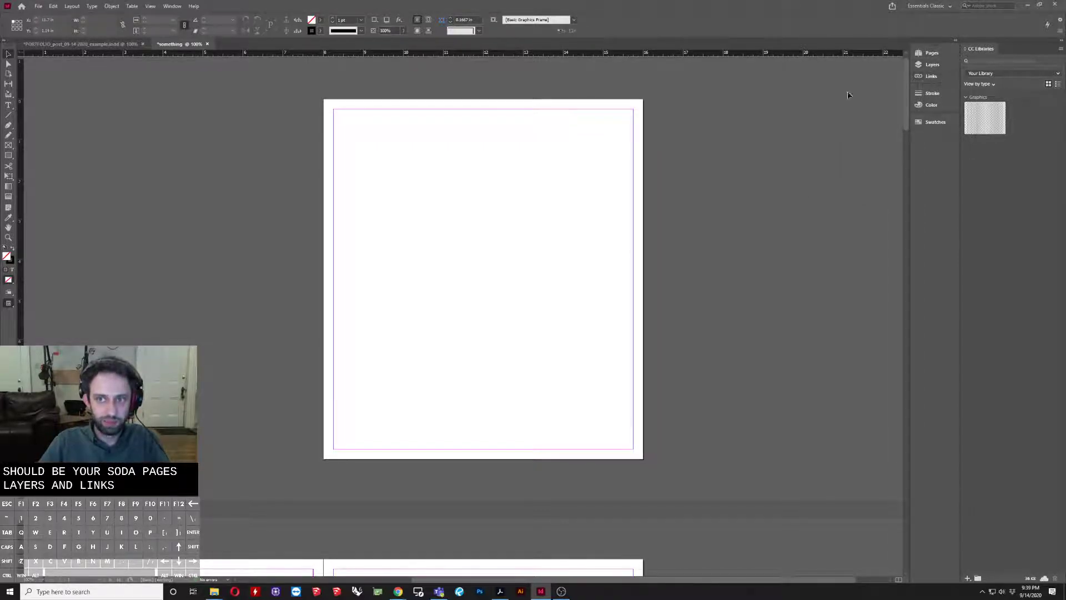
click(933, 66)
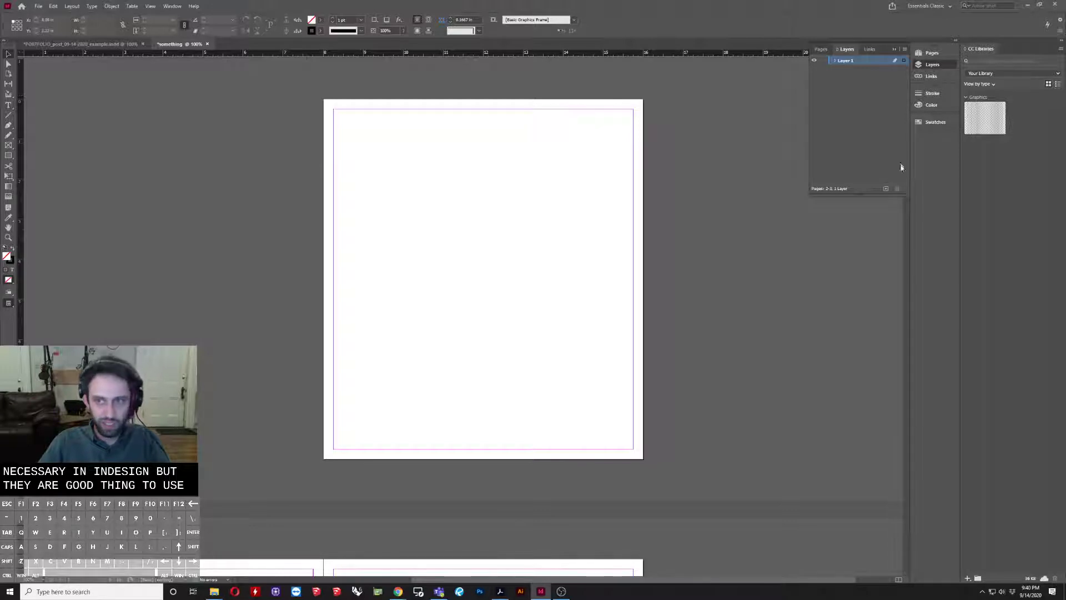
click(886, 189)
click(886, 189)
Step: Rename the lowest layer as "background"
click(853, 79)
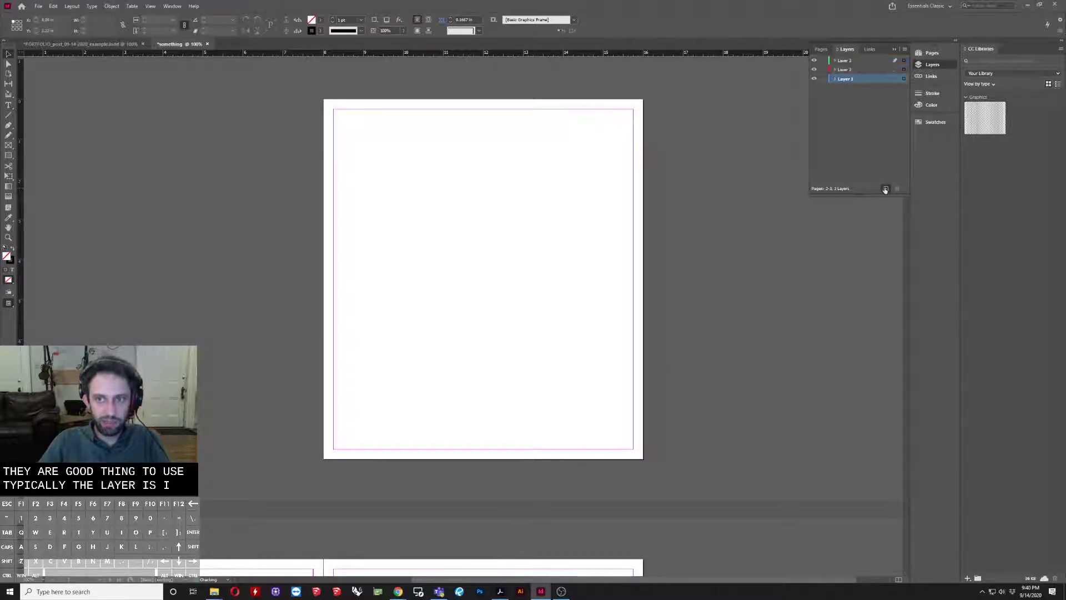
double_click(852, 82)
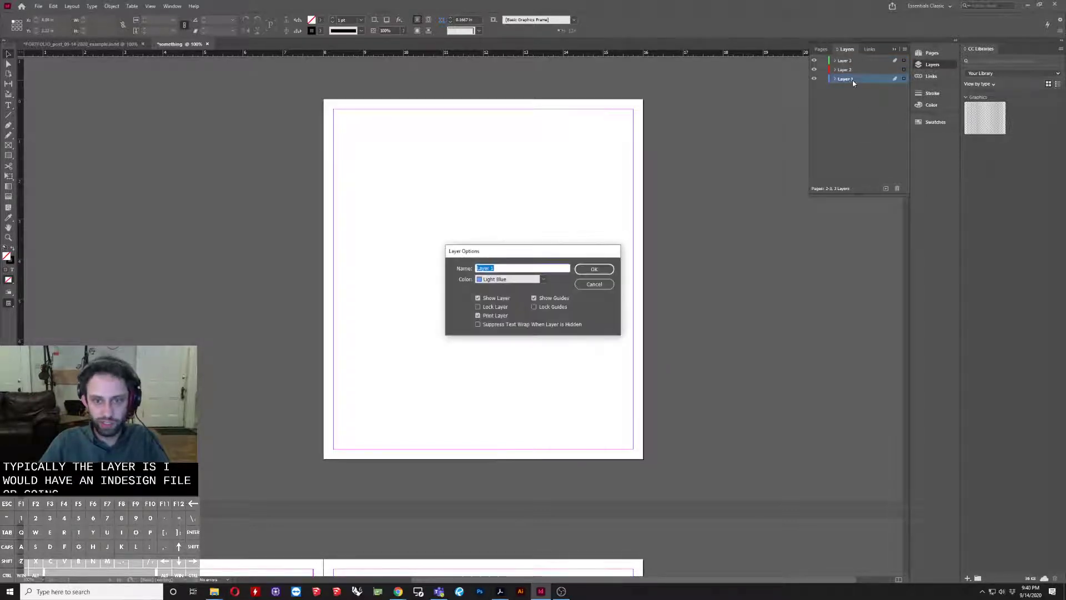
text(back)
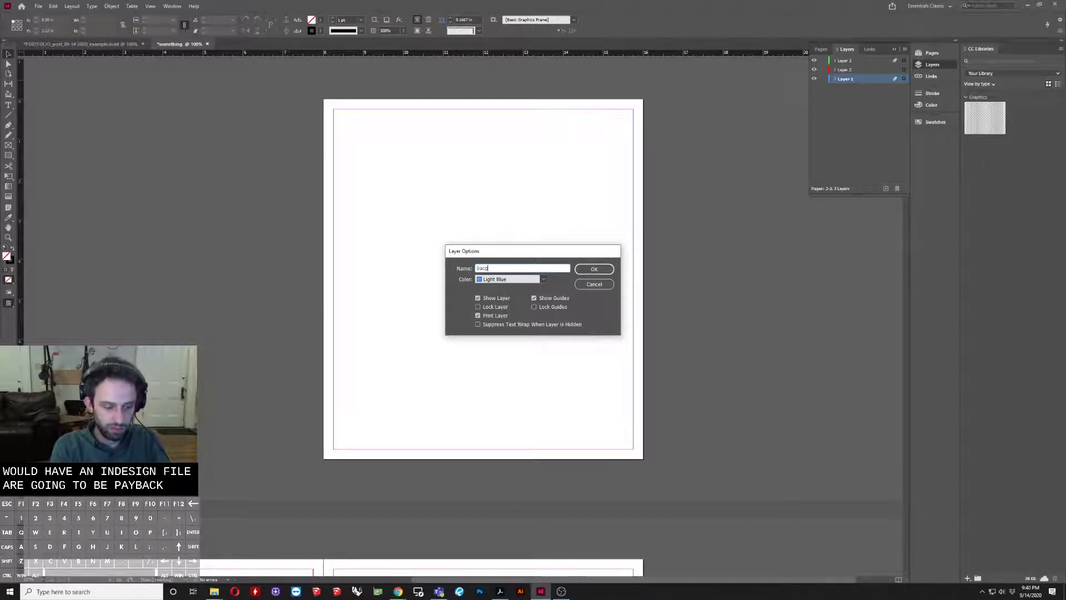
text(ground)
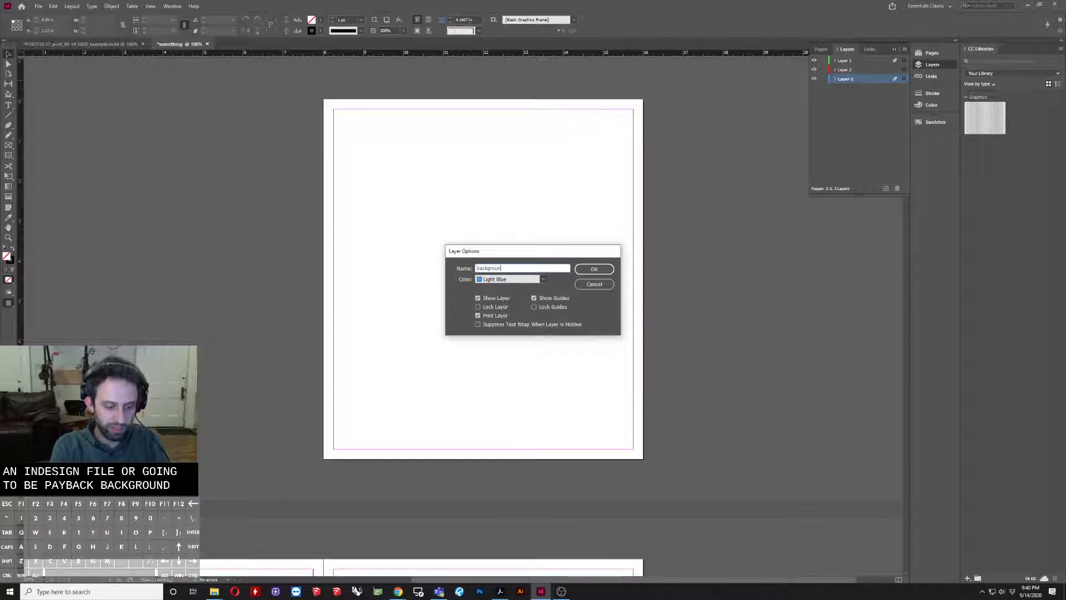
key(Return)
Step: Rename the middle layer as "images" and the uppermost layer as "text"
double_click(852, 71)
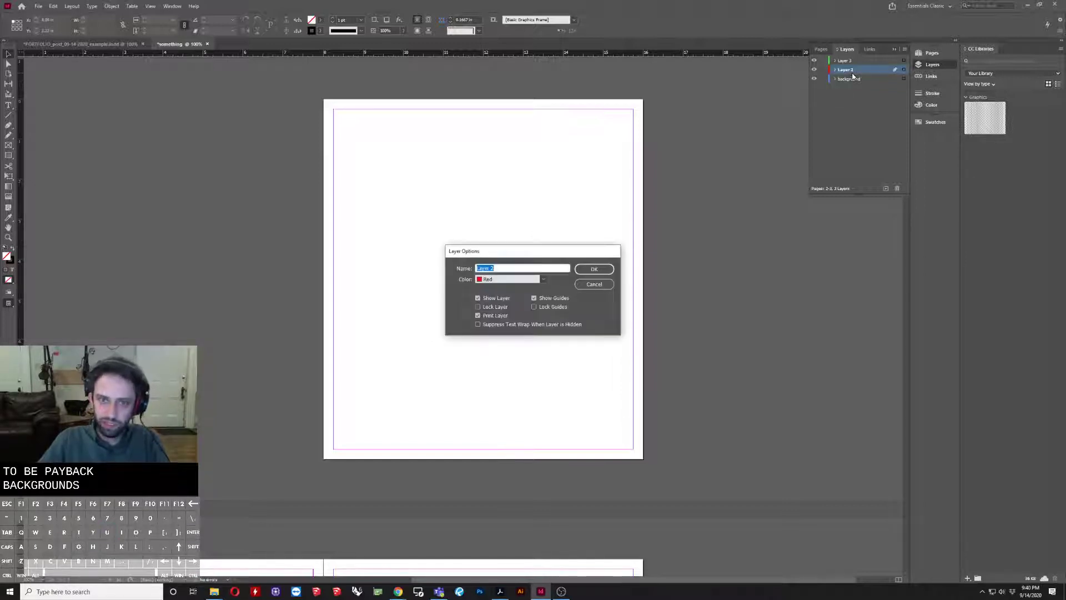
text(images)
key(Return)
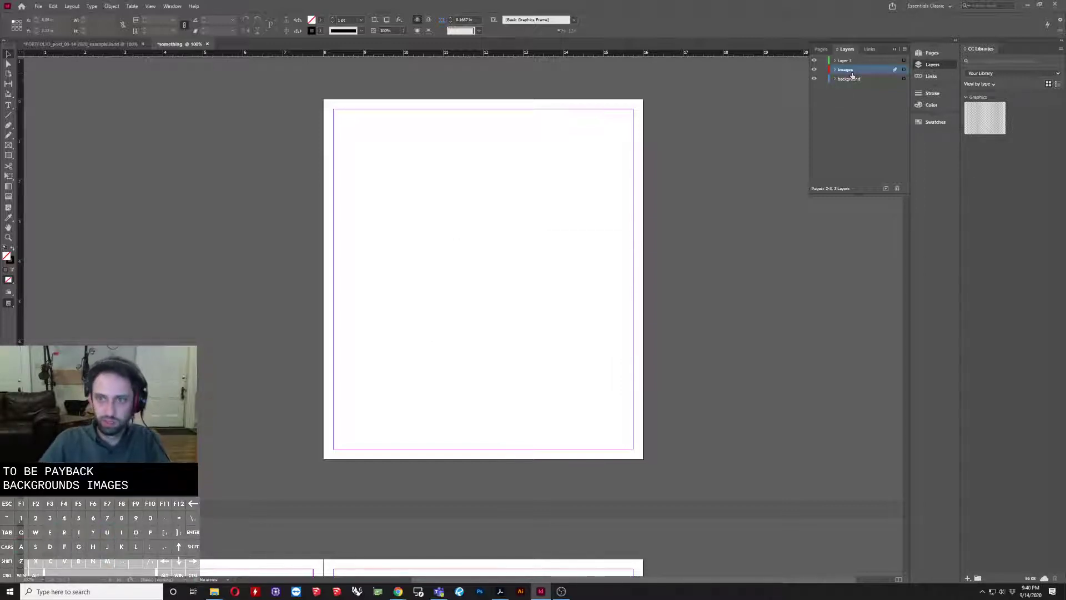
double_click(849, 60)
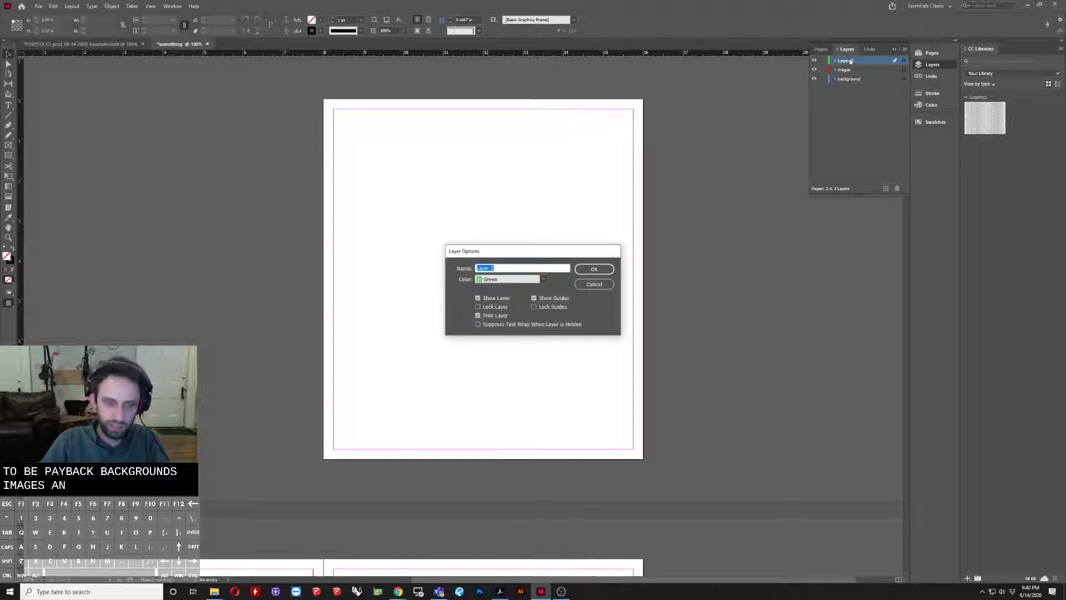
text(text)
key(Return)
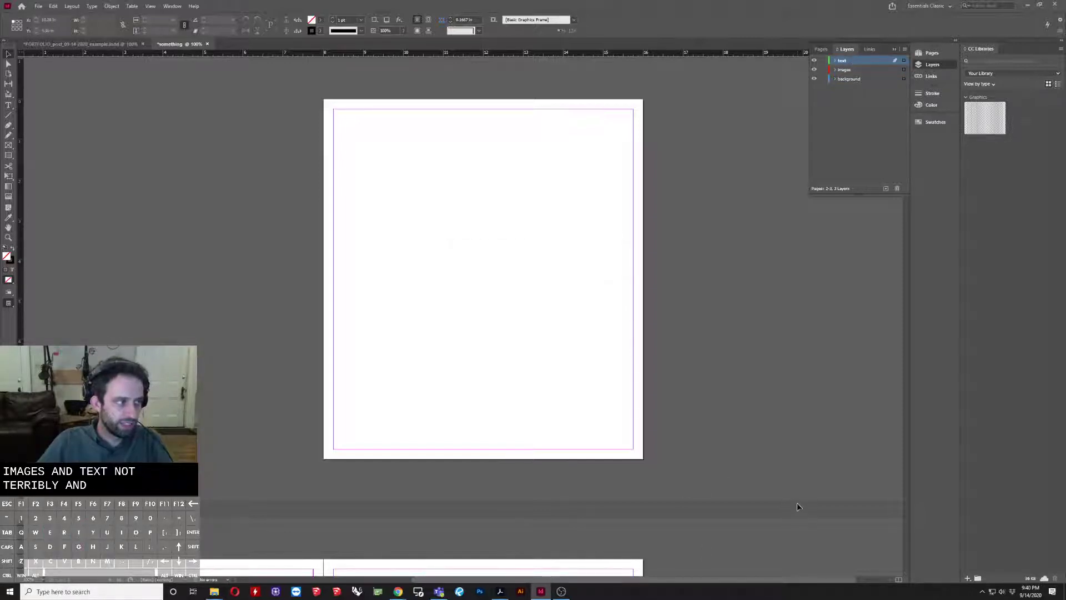
Step: Lock and unlock the images layer as a trial, and make the background layer the active one
click(845, 70)
click(849, 80)
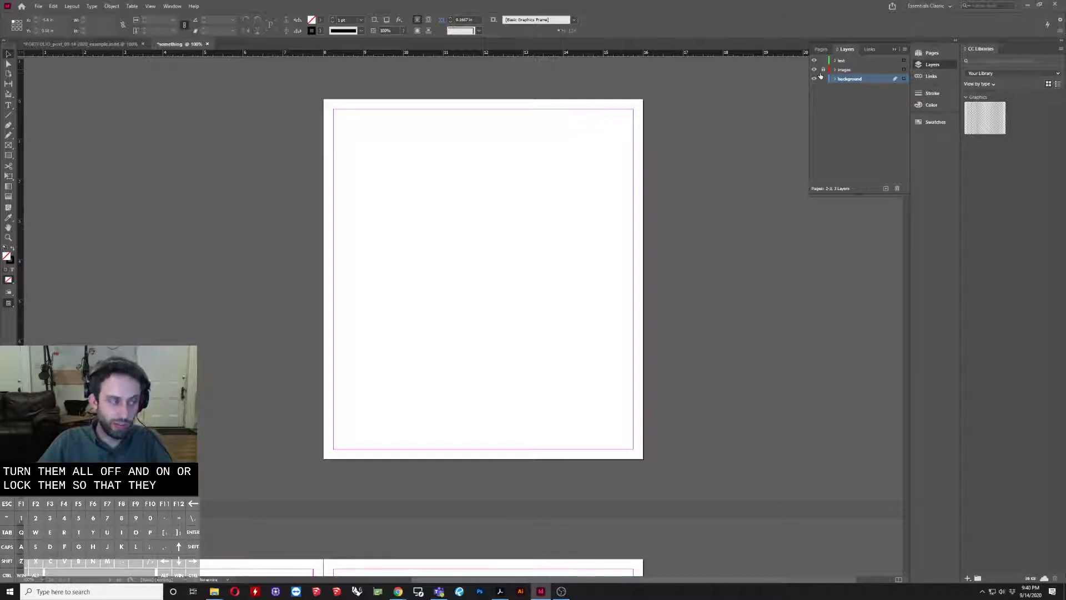
click(876, 69)
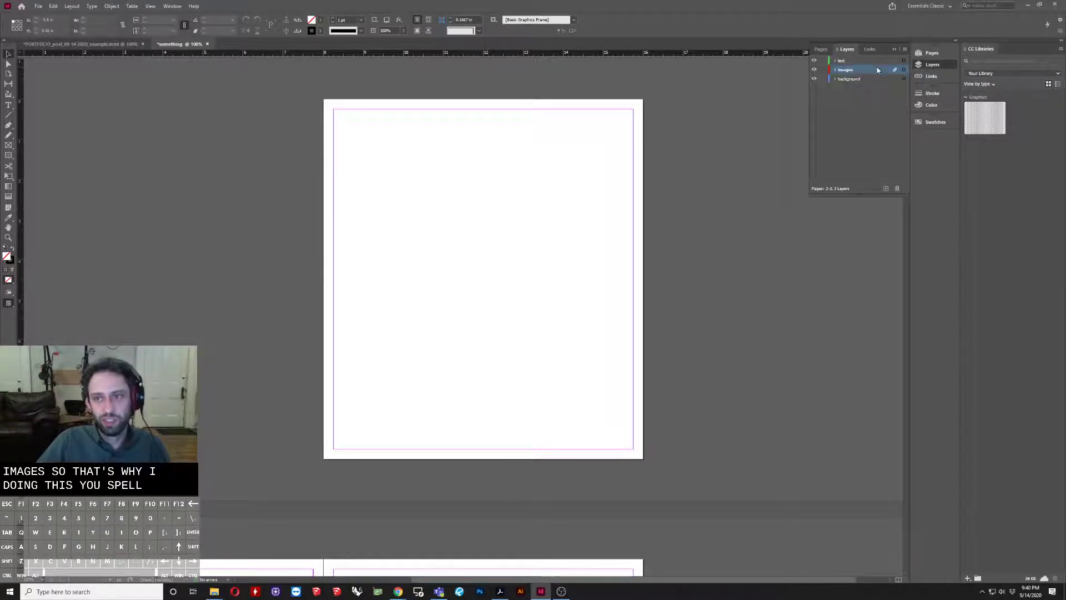
click(876, 60)
click(876, 68)
click(878, 78)
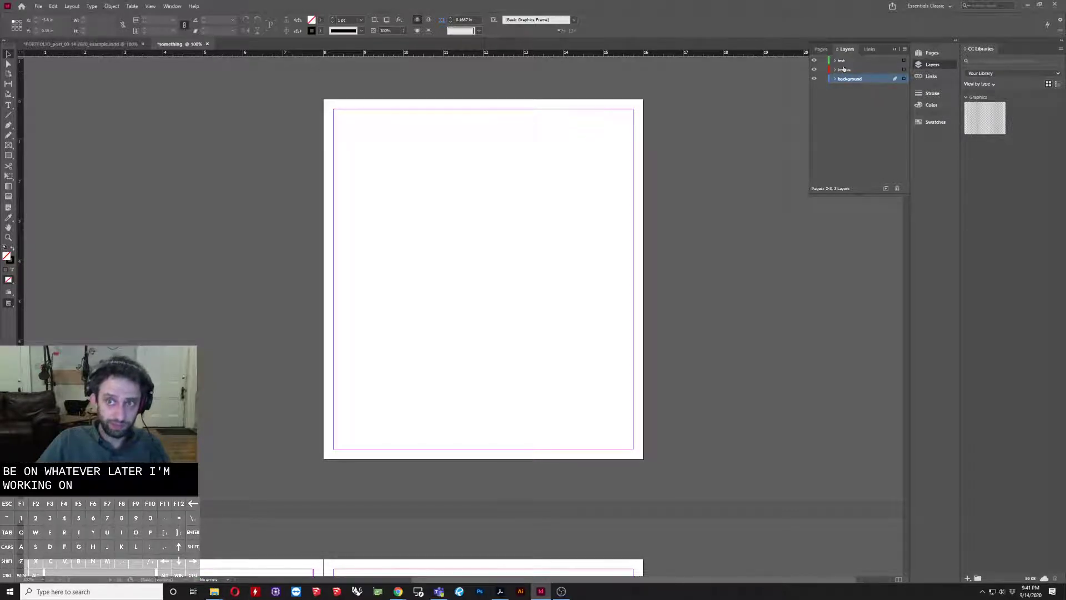
Step: Show the document's links and place the skalgubbar PNG of two people eating candy from the Assignment_03 folder on the first page
click(869, 50)
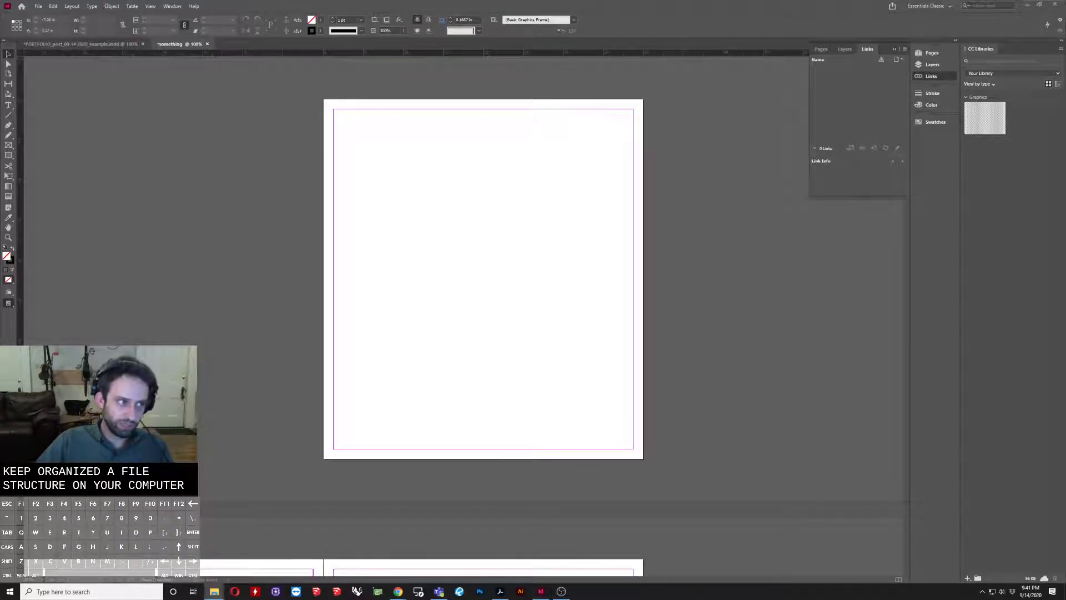
drag(0, 149, 544, 143)
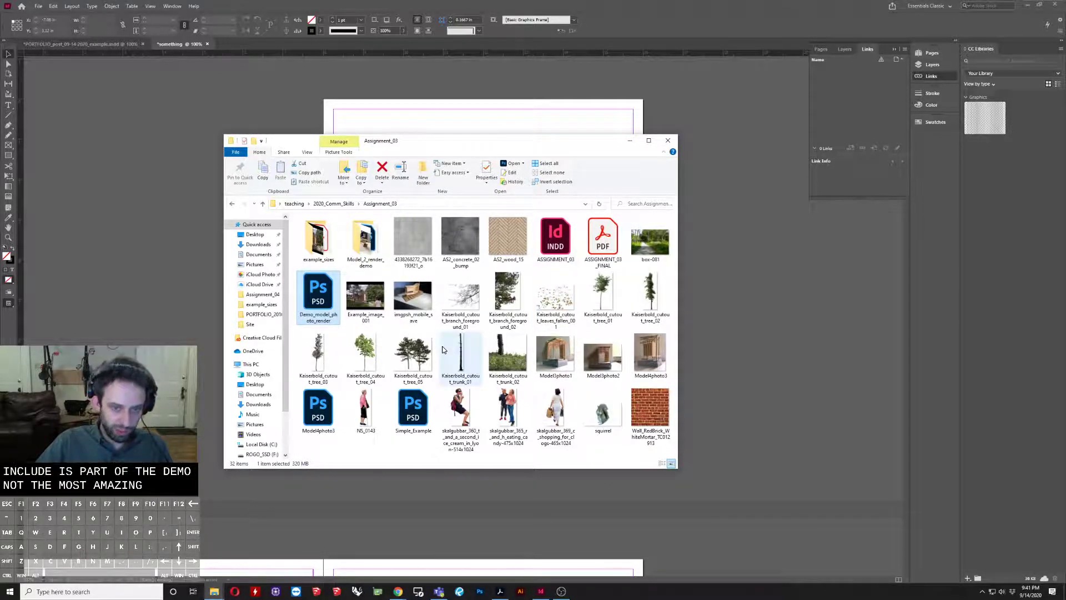
click(509, 420)
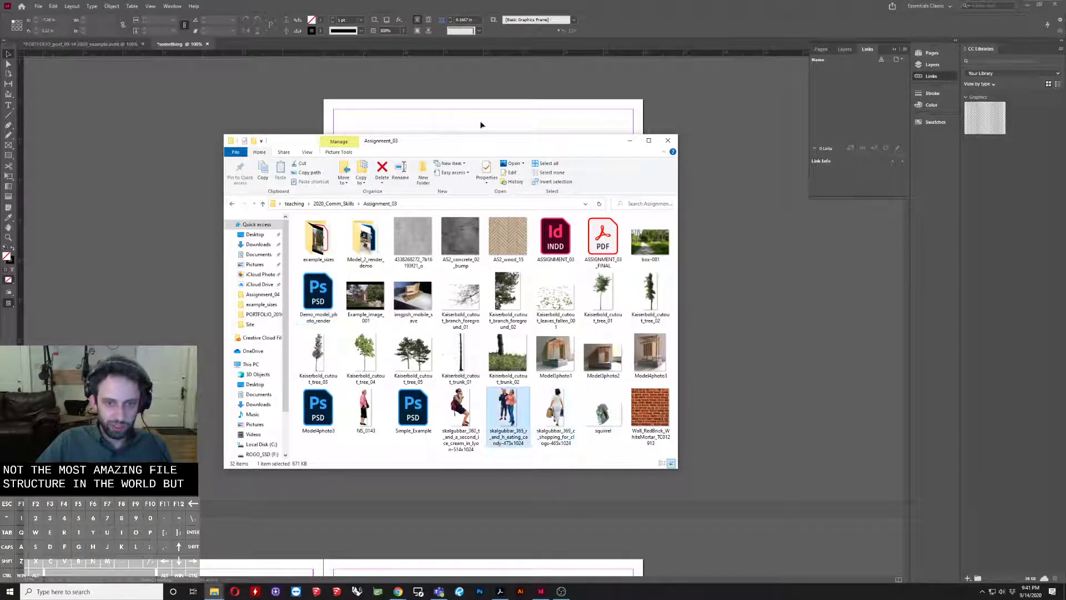
drag(489, 143, 816, 128)
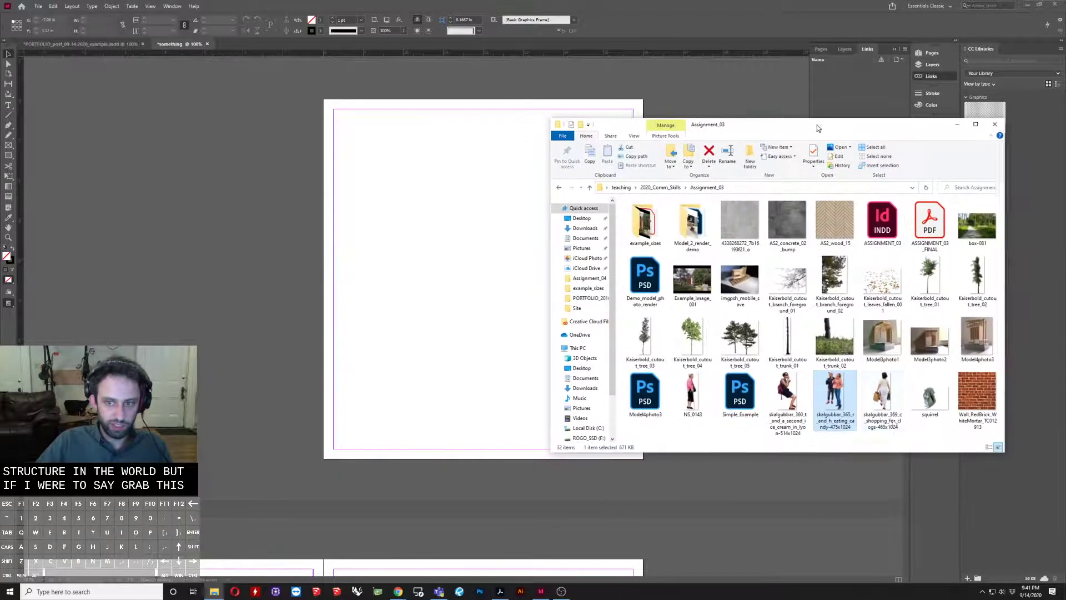
drag(835, 399, 404, 181)
drag(431, 228, 359, 117)
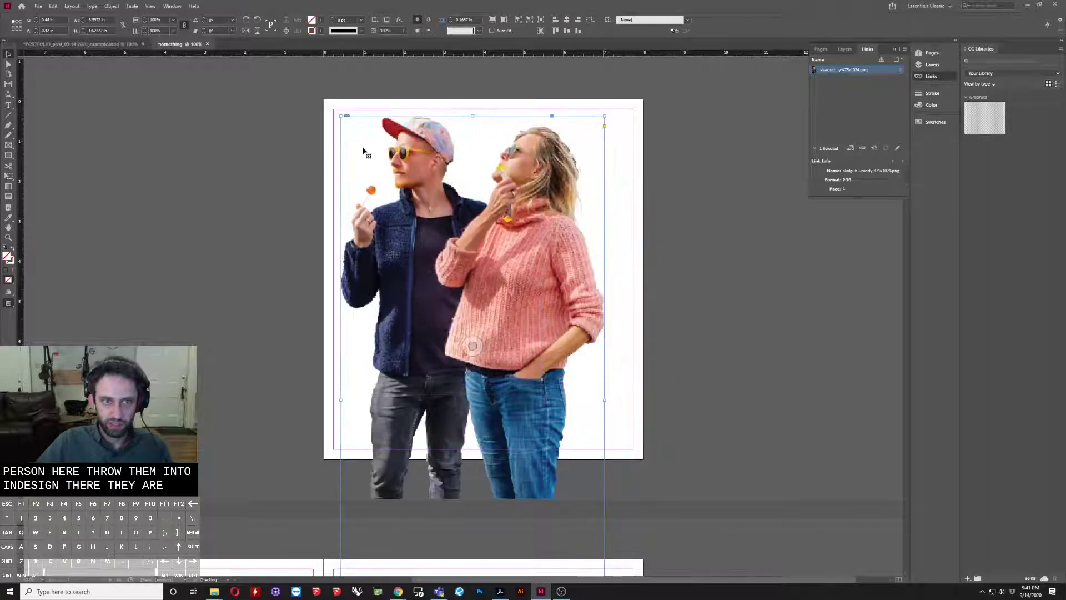
Step: Scale the placed image of the two people down to about 2.9 in wide and move it near the middle of the first page
key(e)
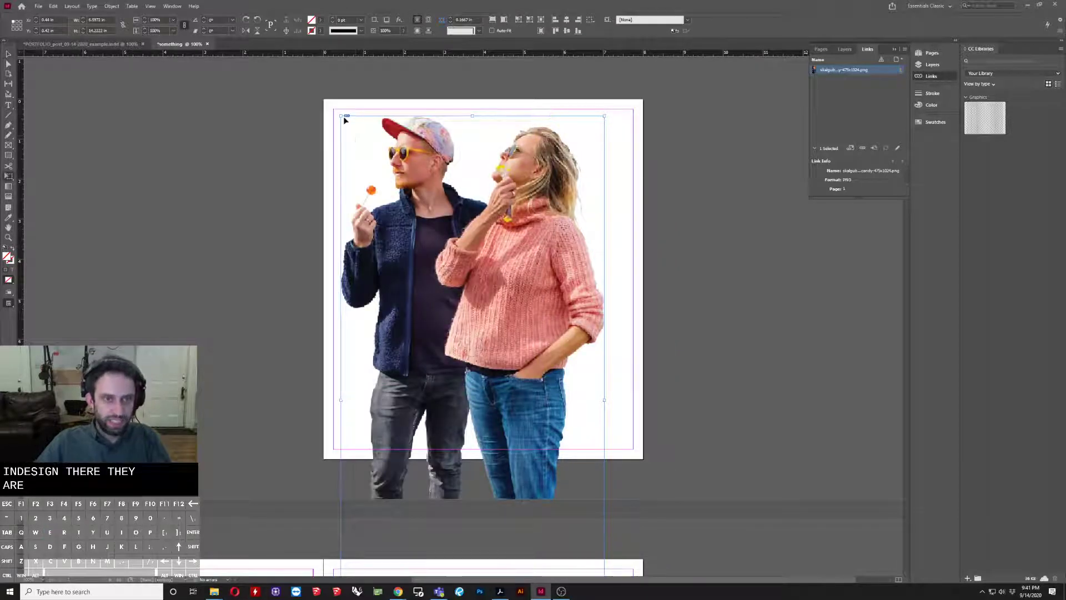
drag(347, 115, 488, 433)
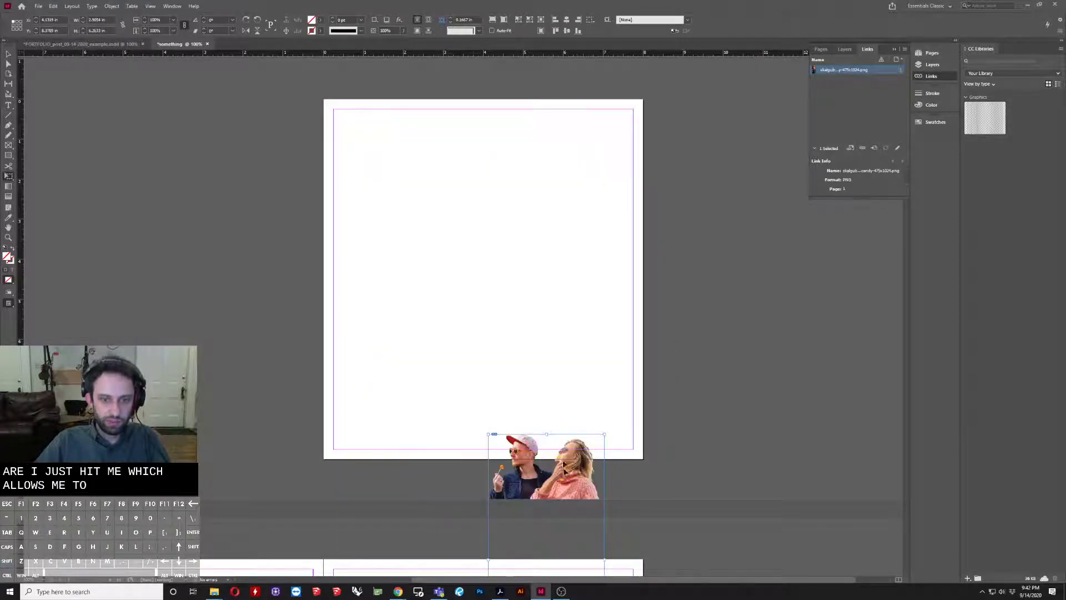
drag(562, 469, 471, 199)
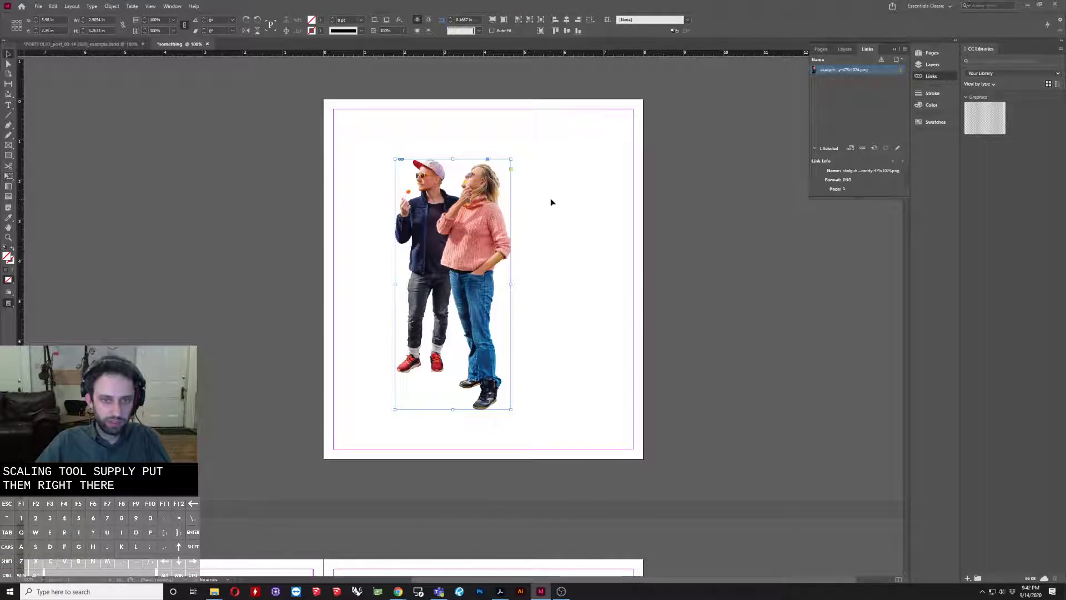
click(552, 202)
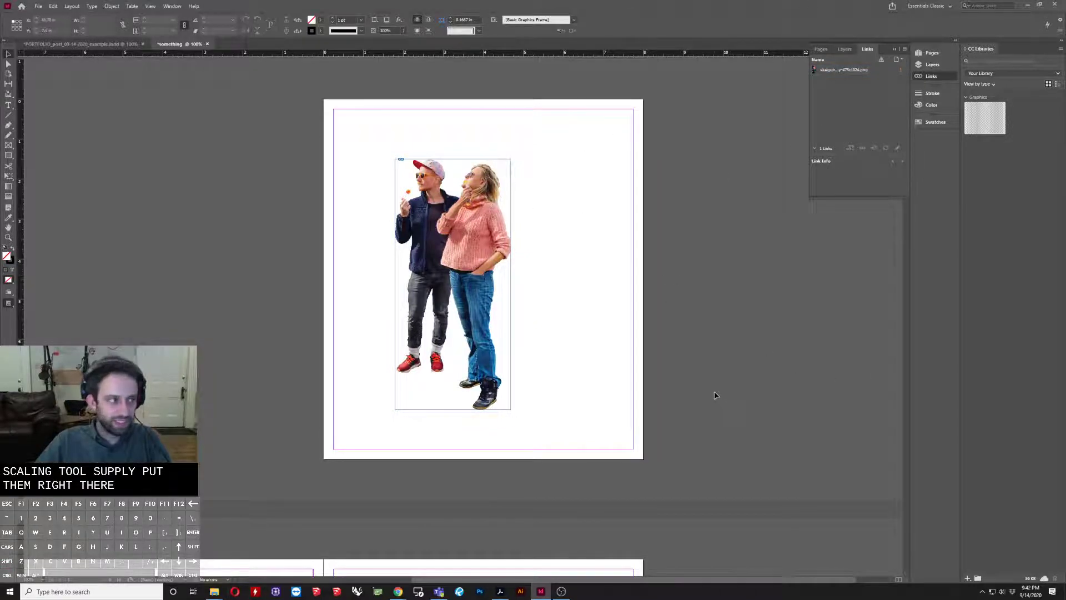
drag(452, 283, 525, 225)
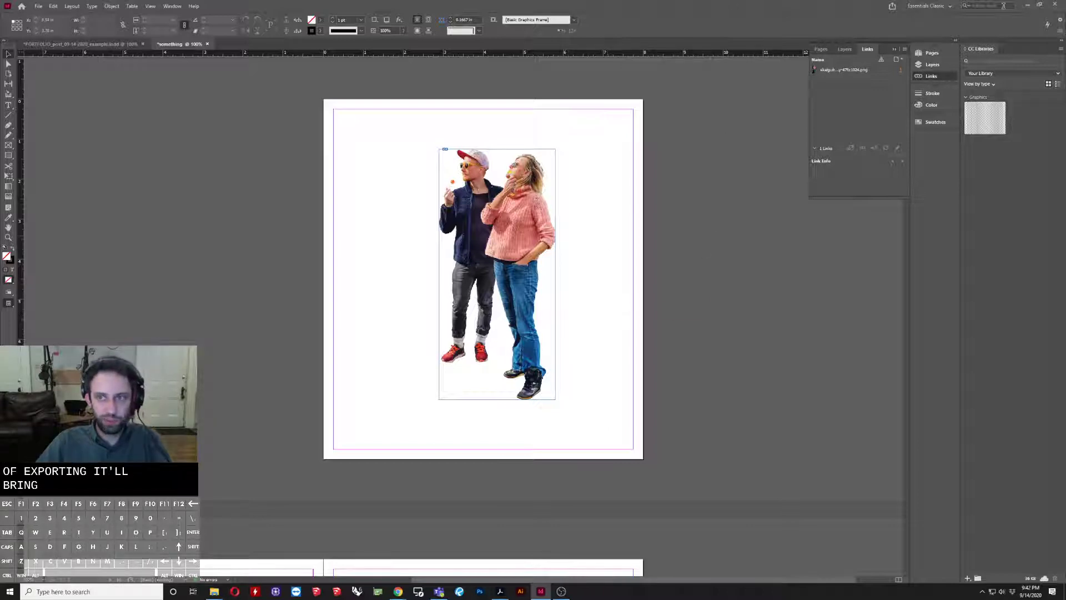
Step: Reduce the document window to reveal the Assignment_03 folder and locate the source PNG of the two people there
double_click(820, 7)
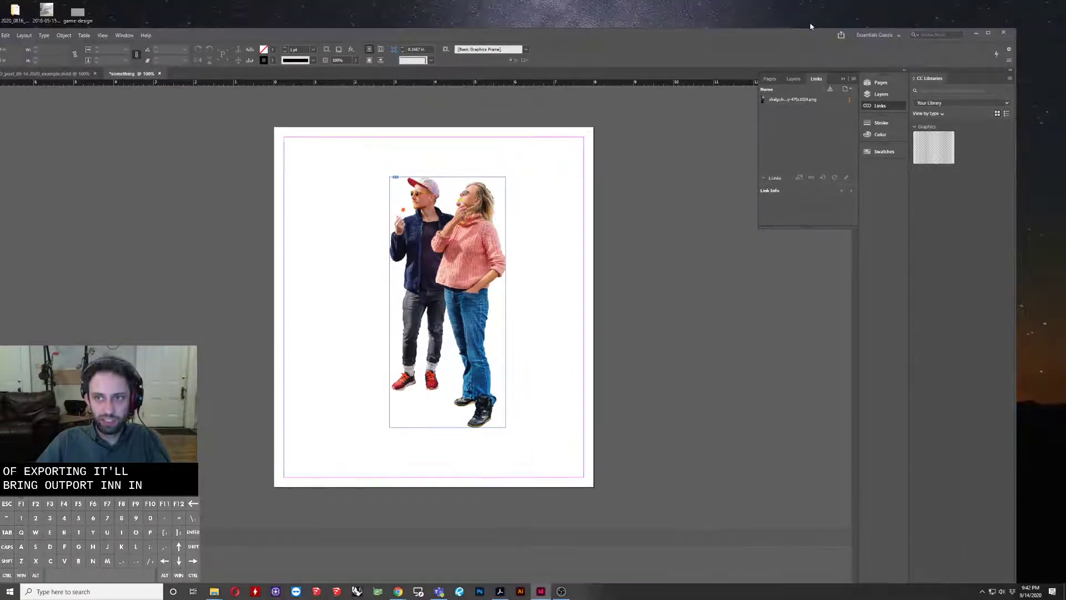
drag(778, 34, 872, 167)
click(835, 397)
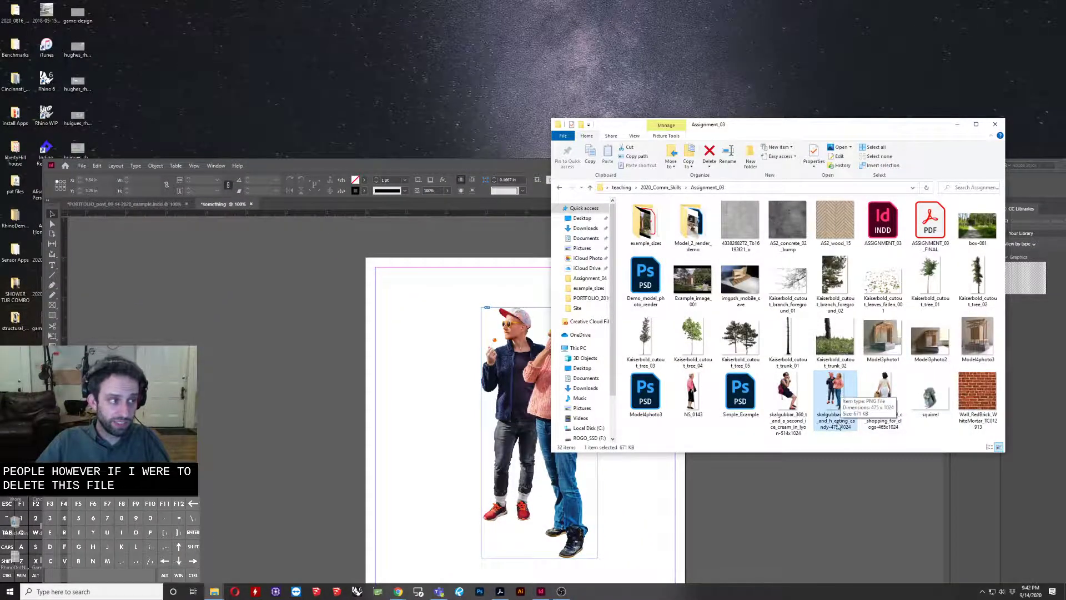
click(443, 374)
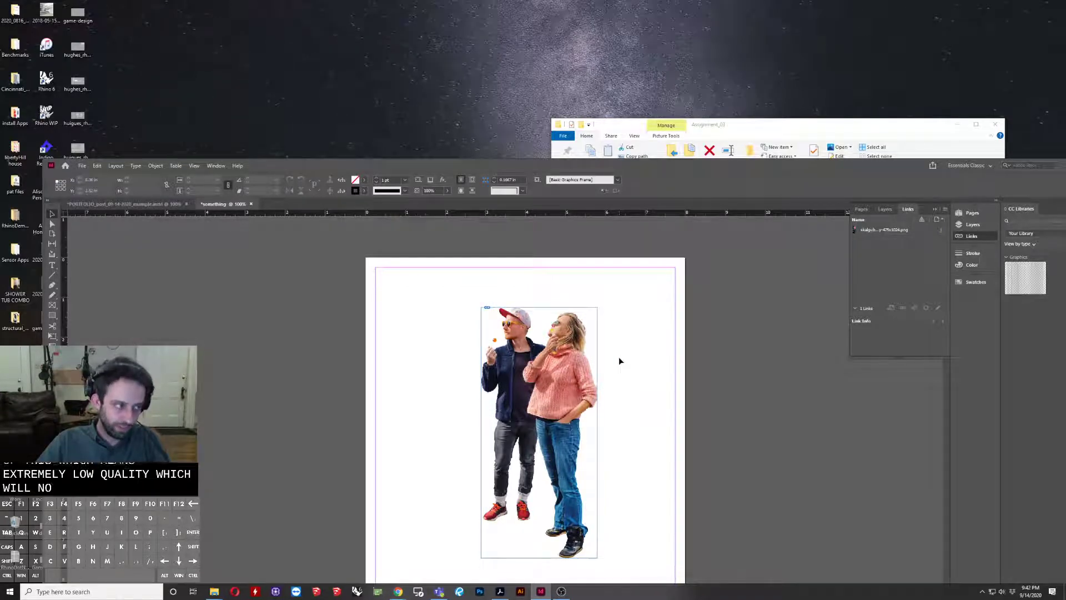
mouse_move(651, 171)
mouse_down()
mouse_move(559, 290)
mouse_move(630, 173)
mouse_up()
Step: Place the Demo_model_photo_render PSD from the Assignment_03 folder on the first page, against the page's left edge near the top
click(744, 126)
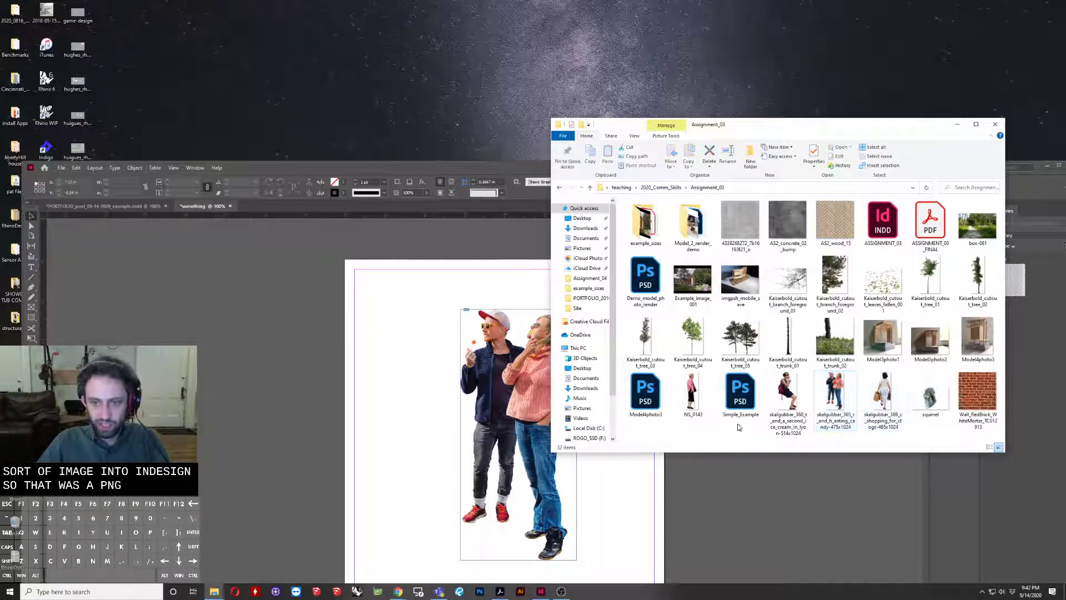
click(741, 395)
drag(645, 275, 378, 353)
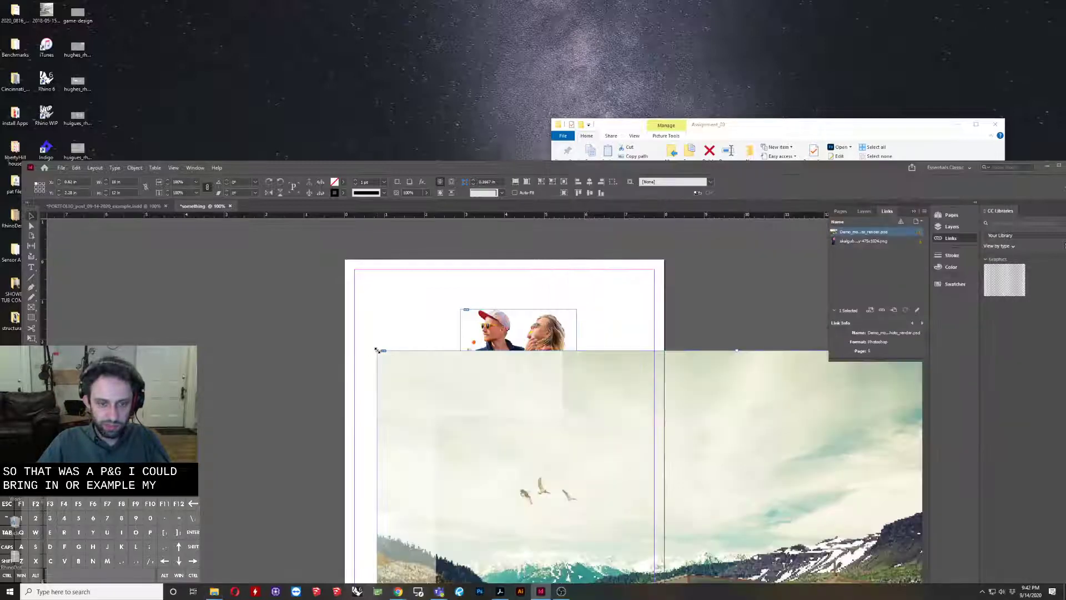
key(ctrl+minus)
drag(616, 350, 600, 312)
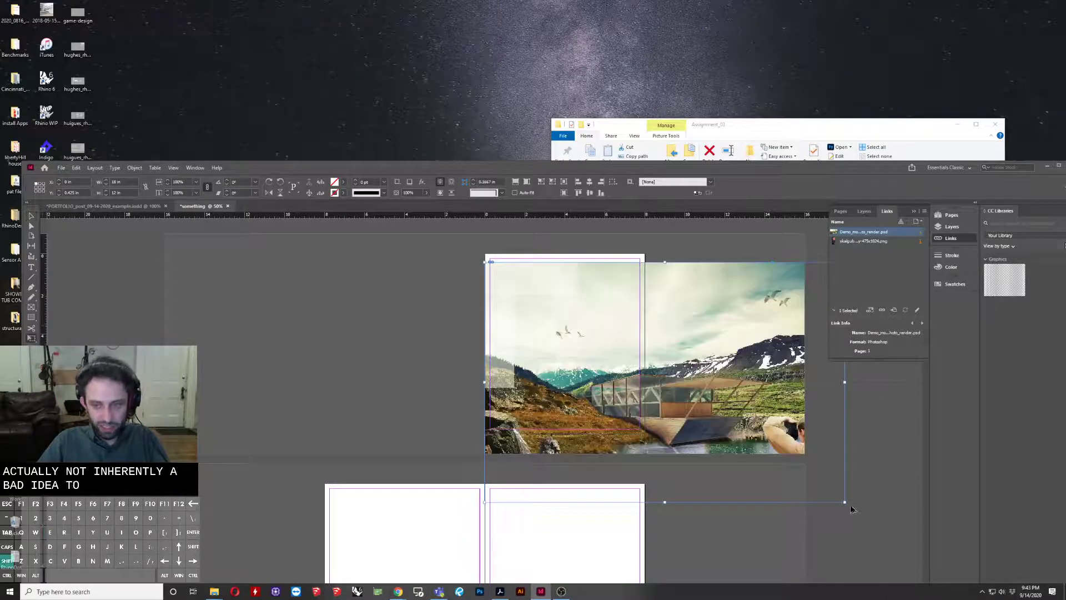
Step: Scale the placed landscape render down proportionally to about 7.7 by 5.1 in so it fits the first page's width
drag(846, 502, 649, 349)
key(ctrl+equal)
key(ctrl+equal)
key(ctrl+equal)
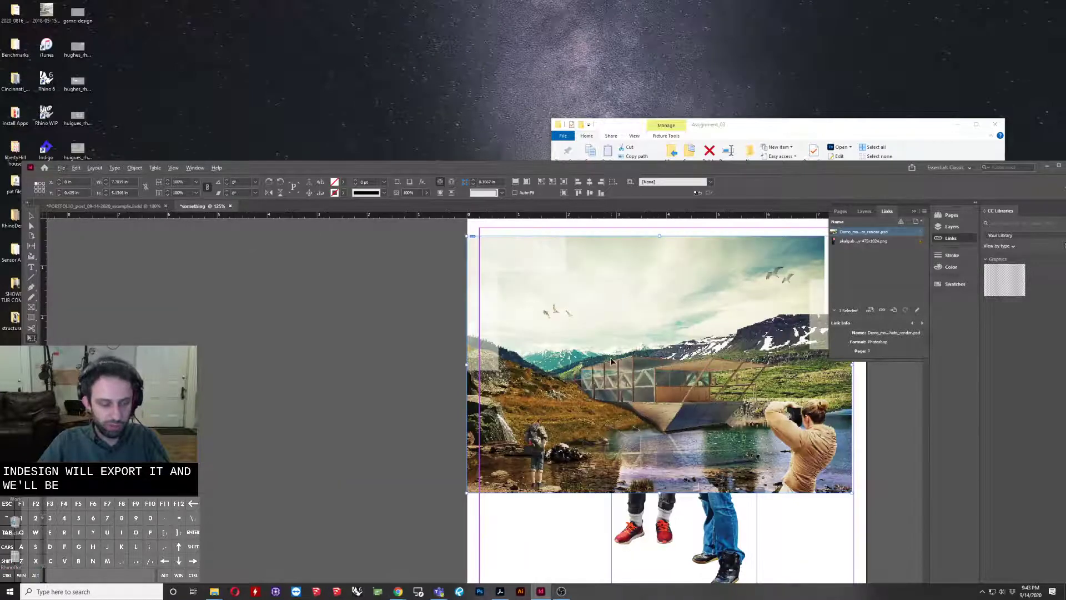
key(ctrl+minus)
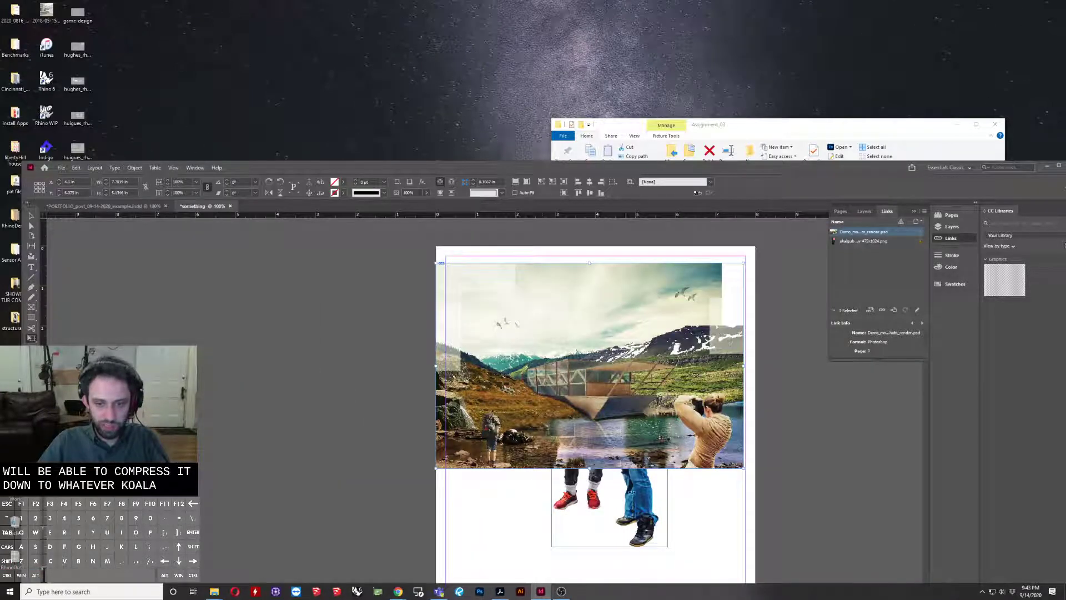
Step: Bring the image of the two people to the front of the landscape render and move it to the page's lower right
click(631, 494)
scroll(394, 441, down, 1)
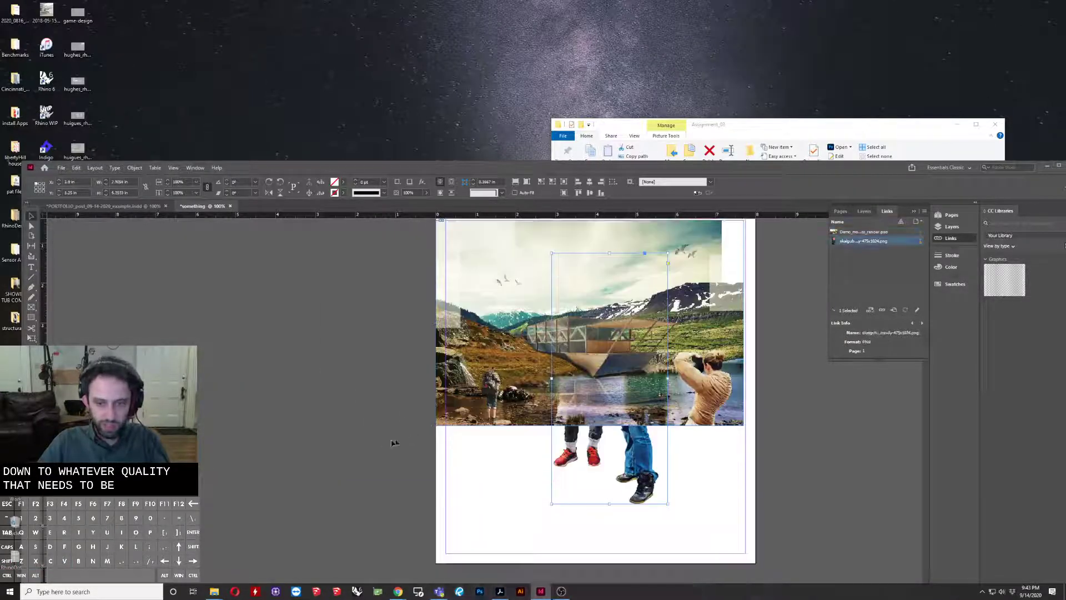
drag(562, 400, 545, 426)
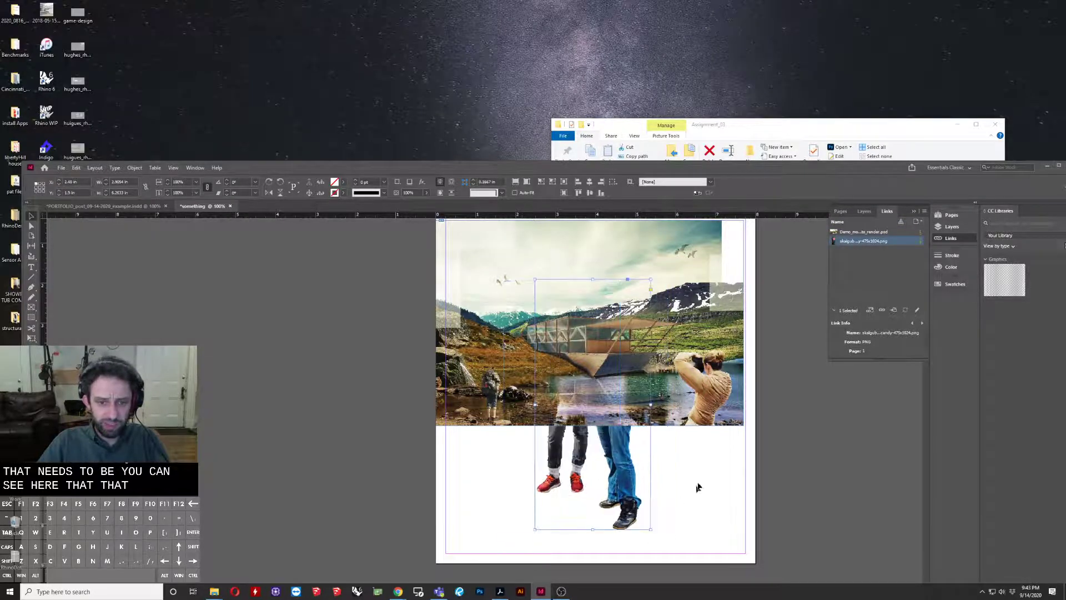
right_click(556, 461)
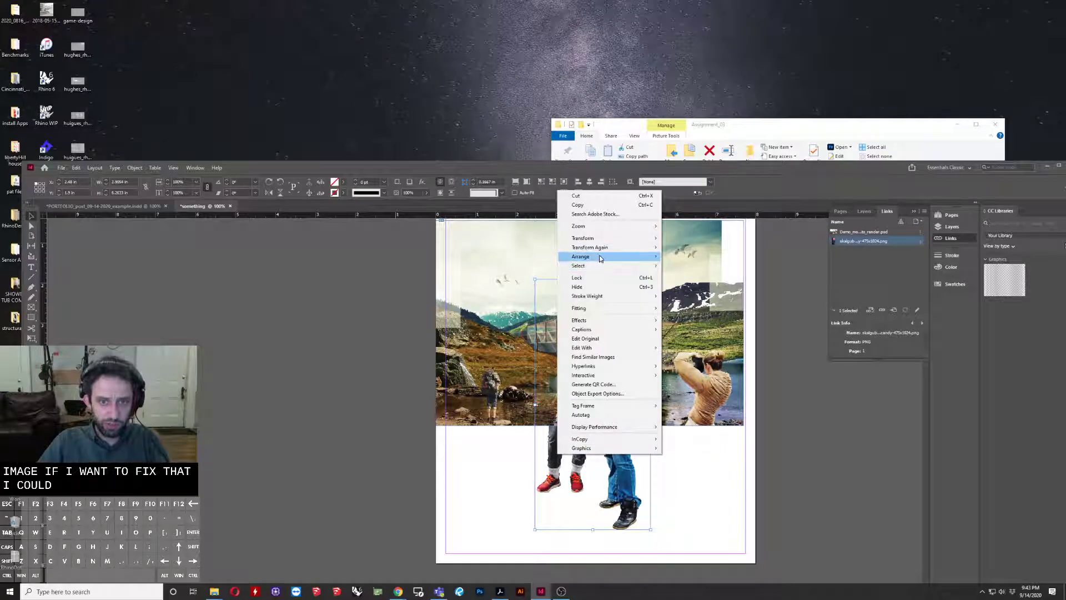
mouse_move(599, 256)
click(714, 259)
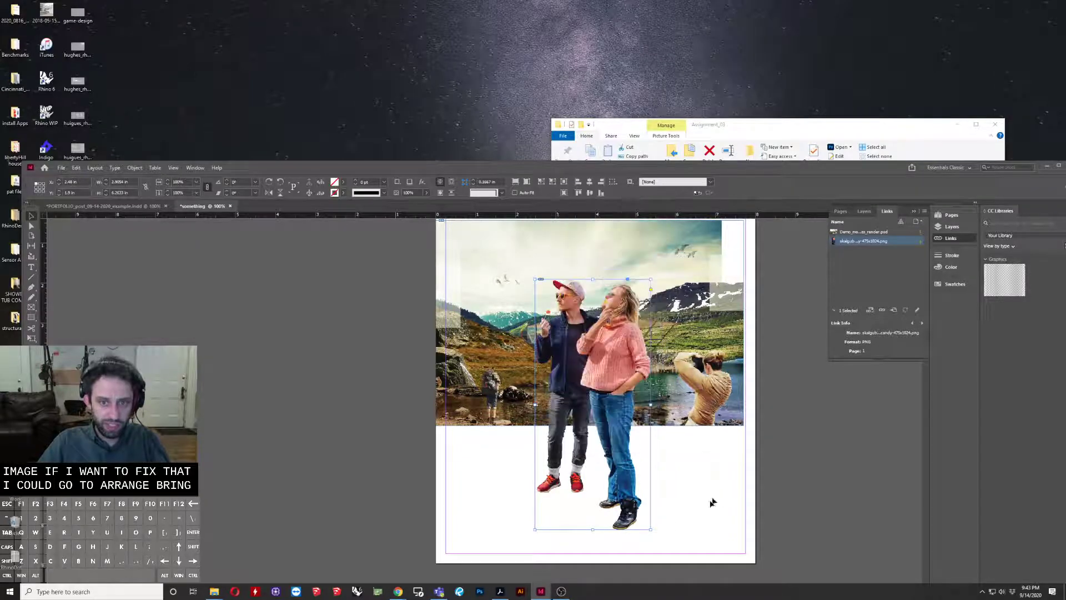
mouse_move(721, 364)
mouse_down()
mouse_move(683, 369)
mouse_move(712, 378)
mouse_up()
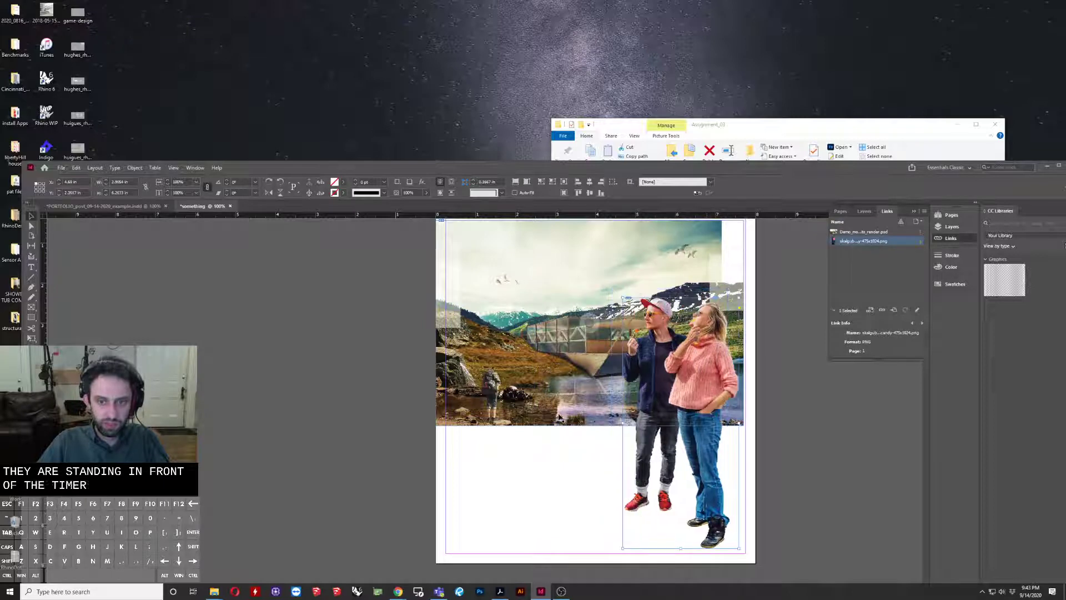
key(ctrl+minus)
scroll(753, 405, up, 1)
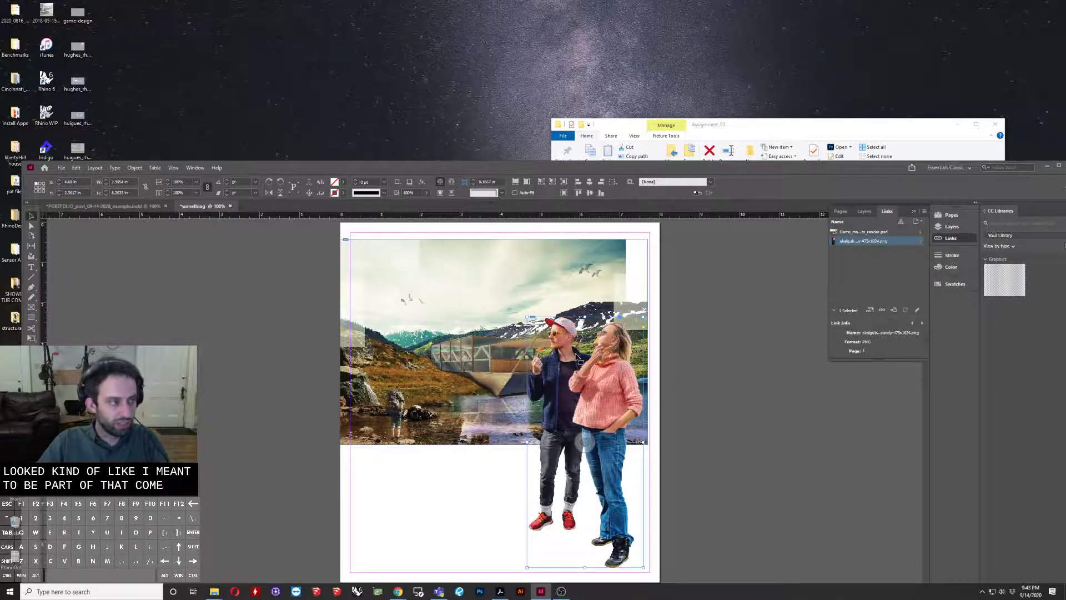
Step: Show the document's layers, check which layer both images are on, and move the landscape render to the images layer
click(862, 211)
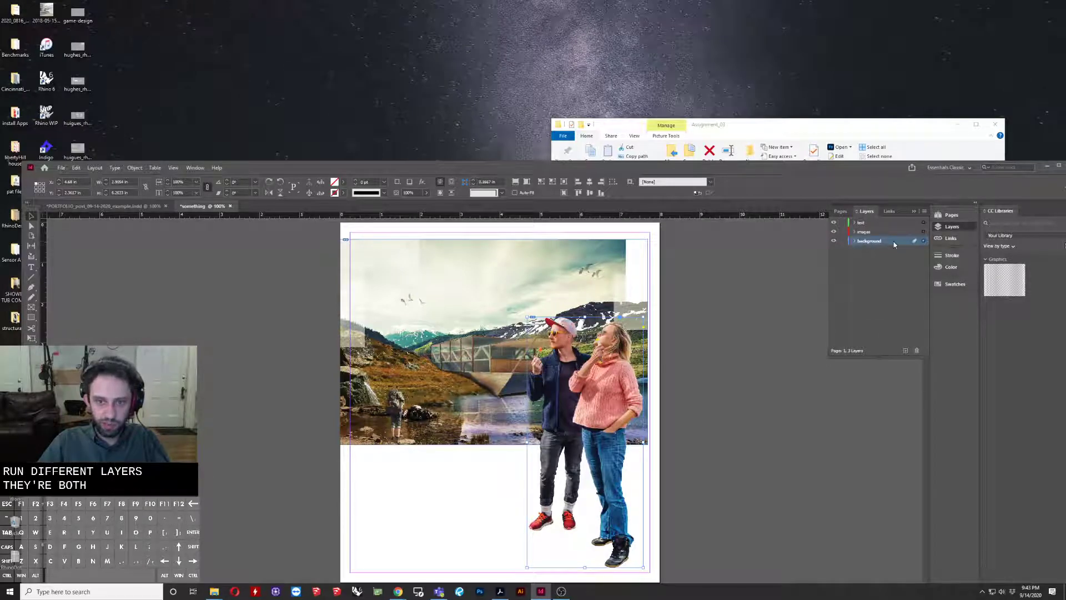
click(445, 261)
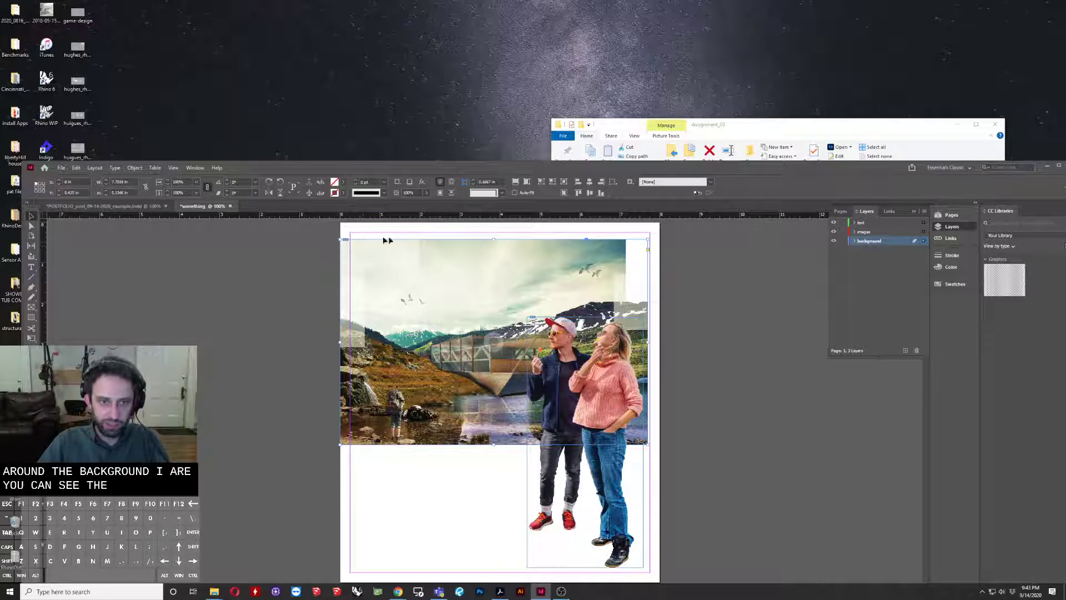
click(642, 490)
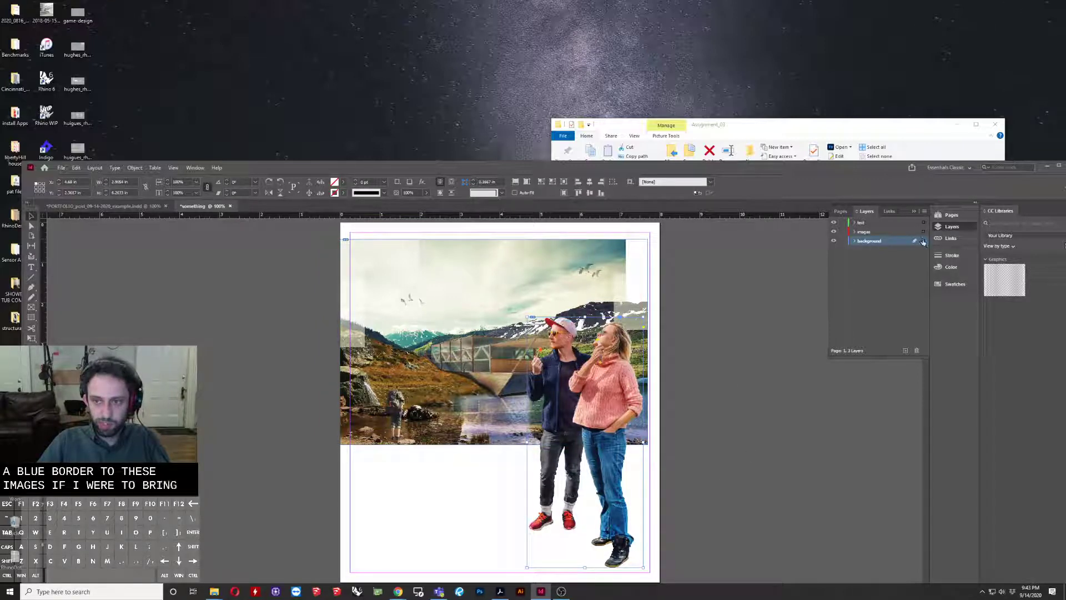
shift+click(611, 275)
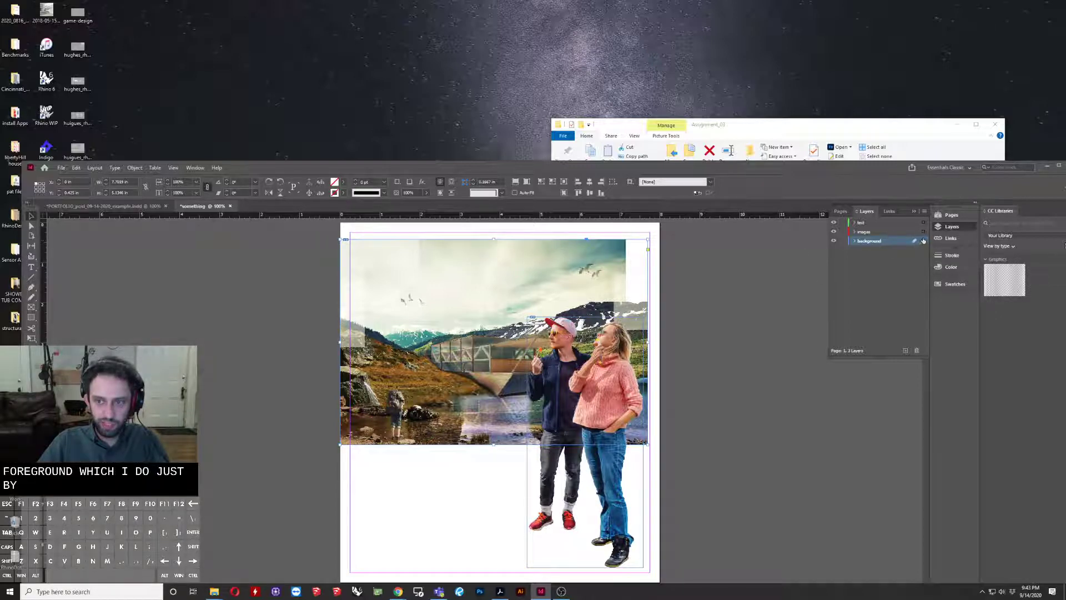
drag(923, 232, 923, 232)
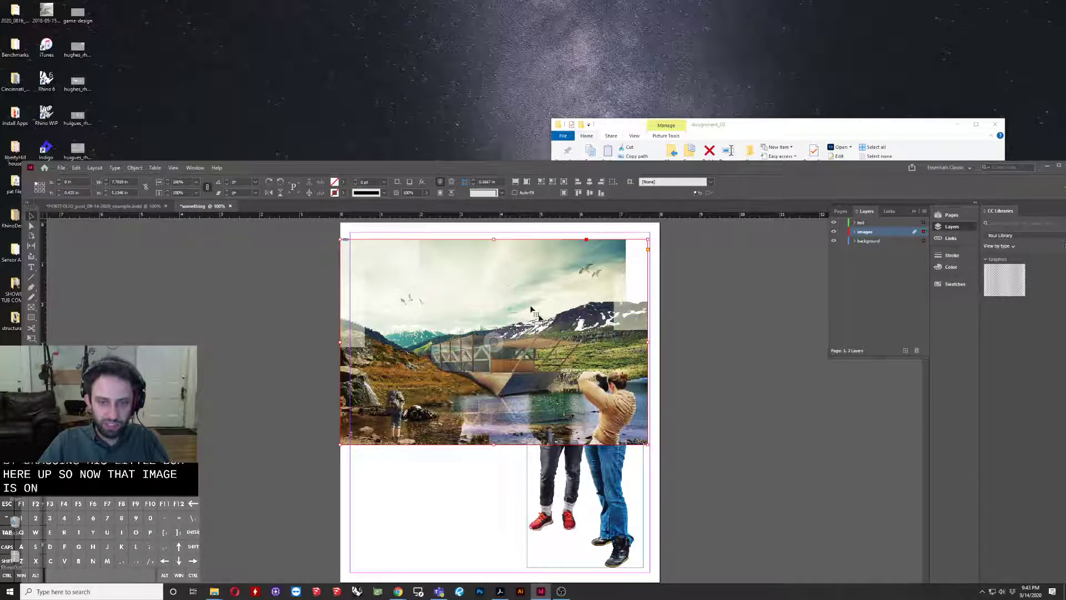
Step: Check the arrangement options for the two people on the background layer and move their image about 1.5 in to the left
click(580, 456)
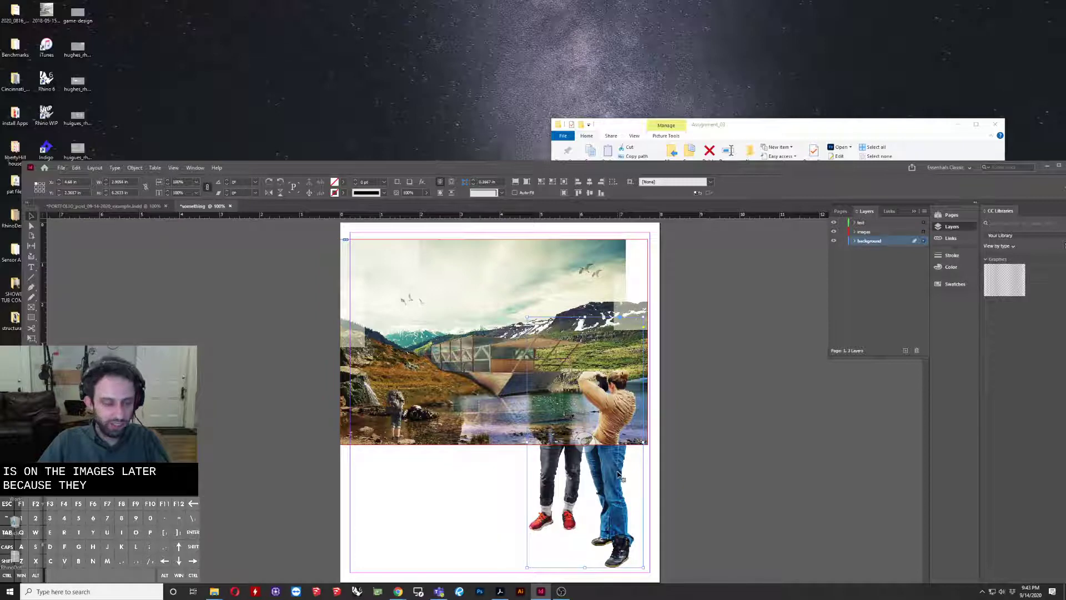
right_click(595, 227)
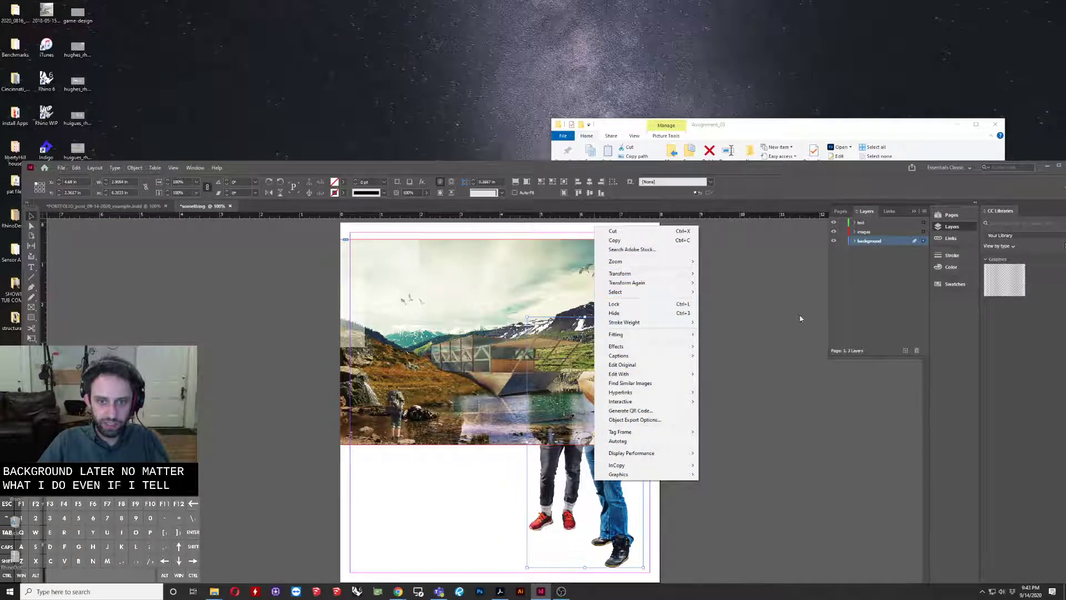
click(776, 361)
drag(562, 507, 504, 507)
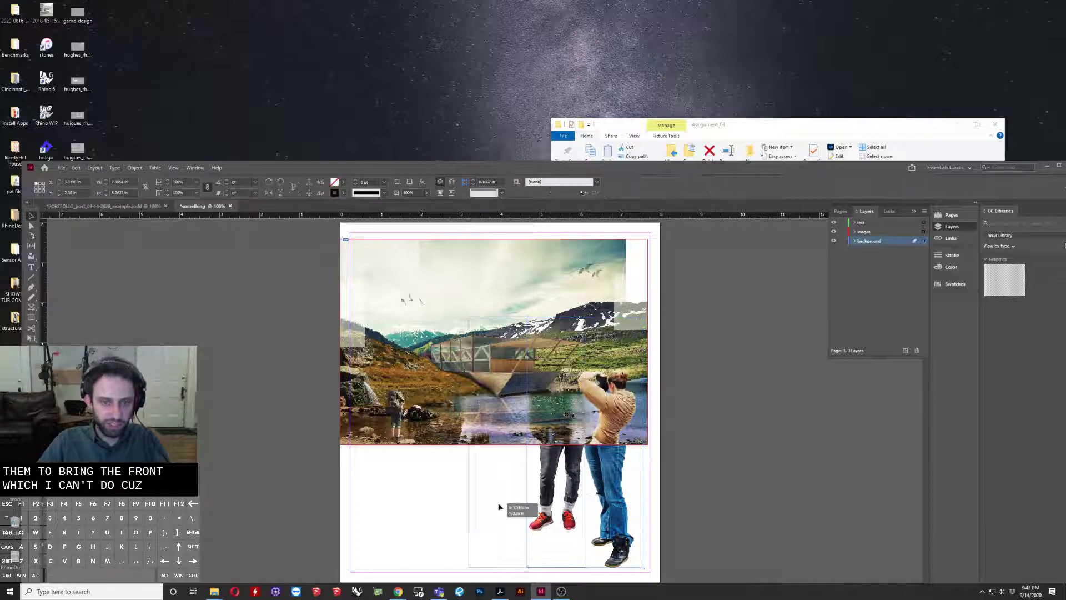
click(610, 477)
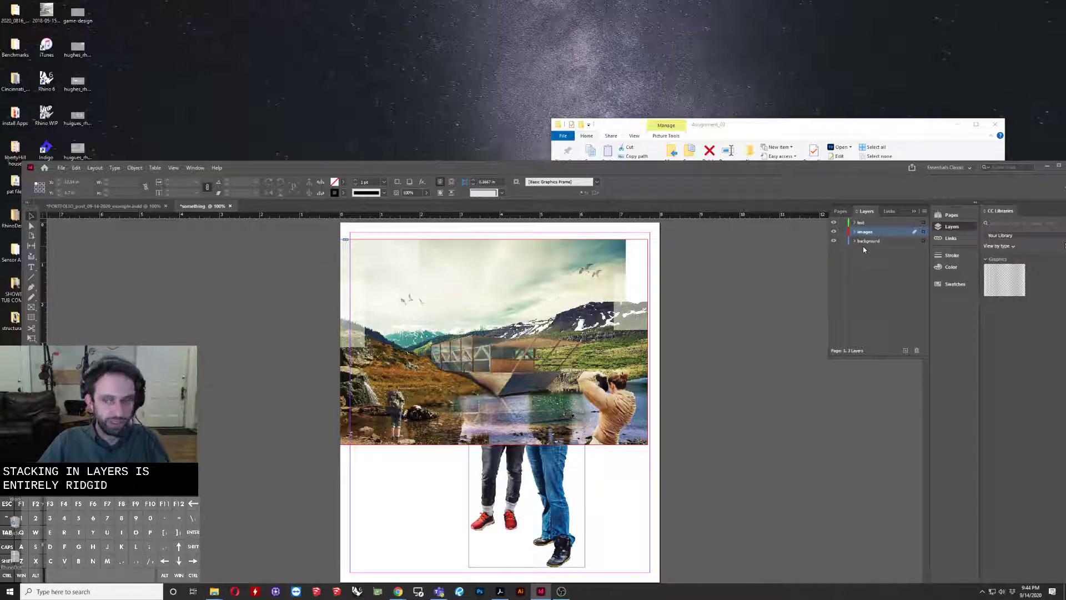
Step: Move the image of the two people from the background layer to the images layer and maximise the document window
click(863, 223)
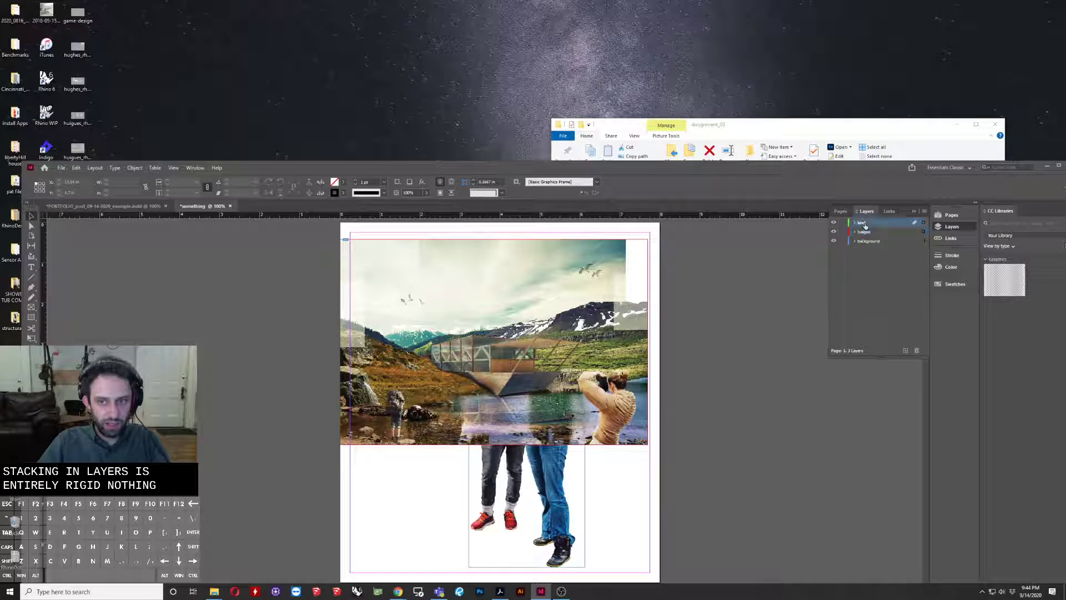
click(865, 243)
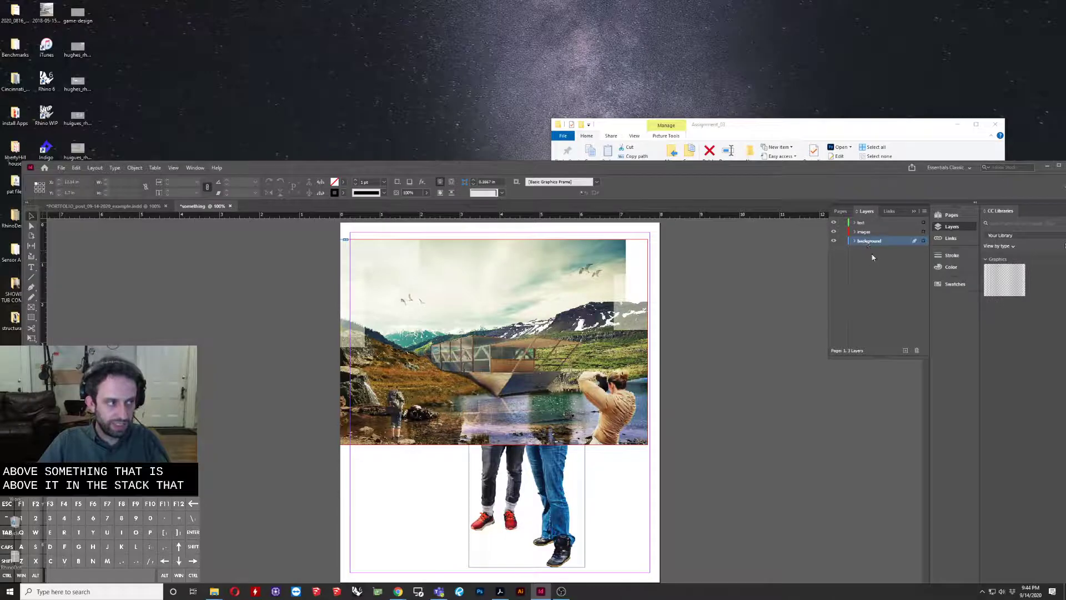
scroll(736, 372, down, 3)
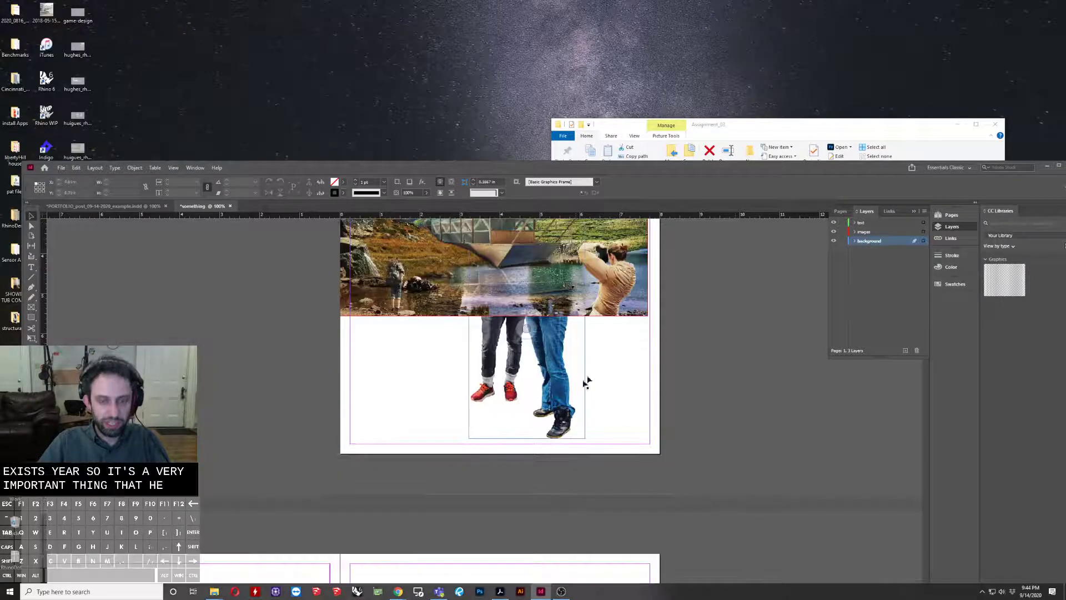
click(559, 428)
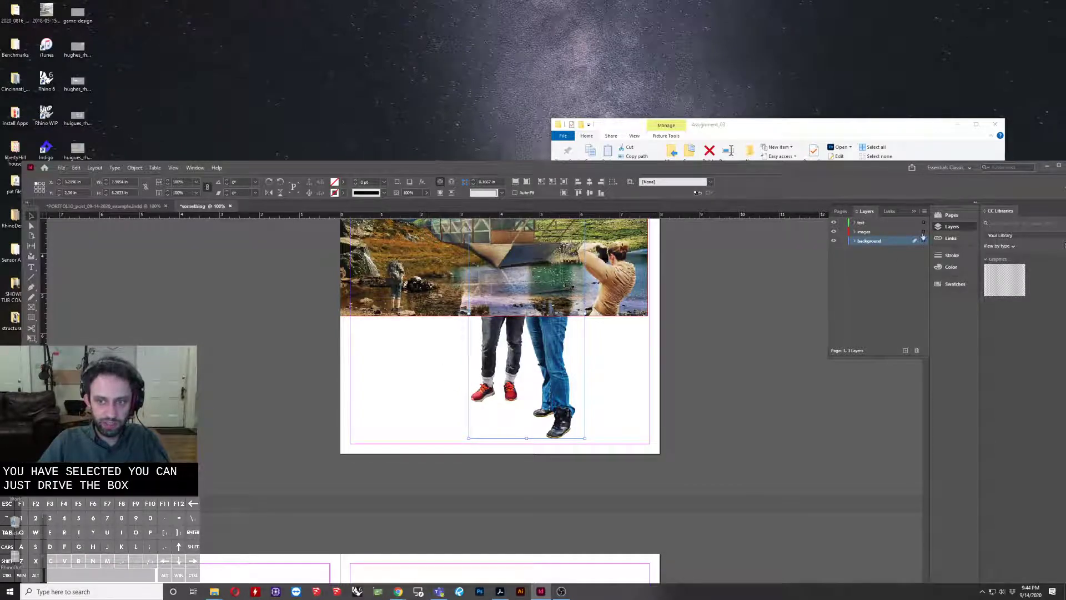
drag(922, 240, 922, 232)
double_click(724, 169)
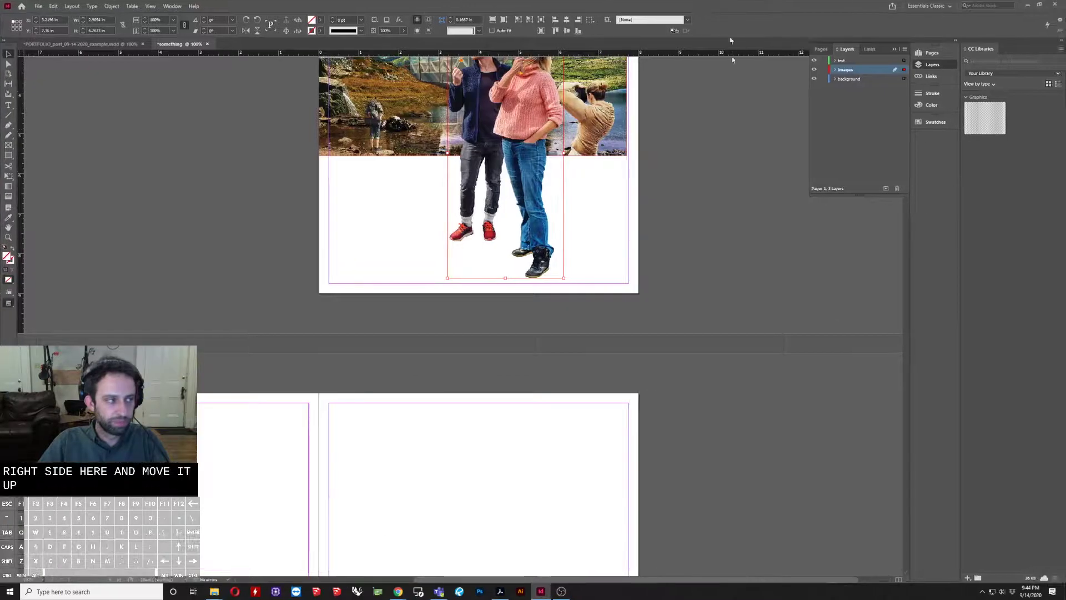
click(867, 372)
scroll(866, 356, up, 3)
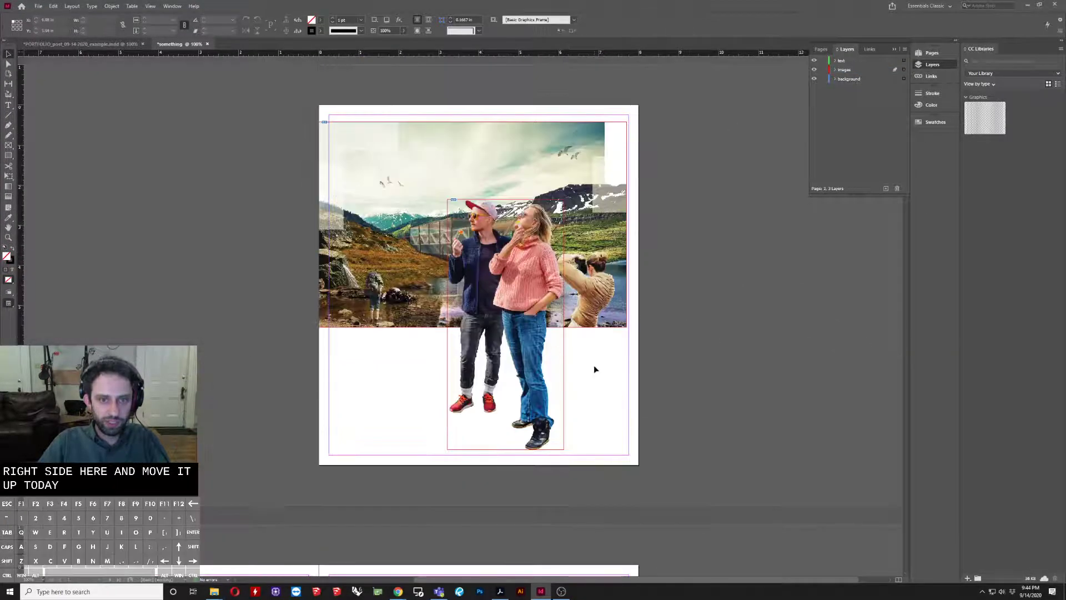
Step: Trim the landscape render's frame to about 7.4 in wide and position it at the first page's upper-left margin corner
double_click(658, 7)
click(460, 251)
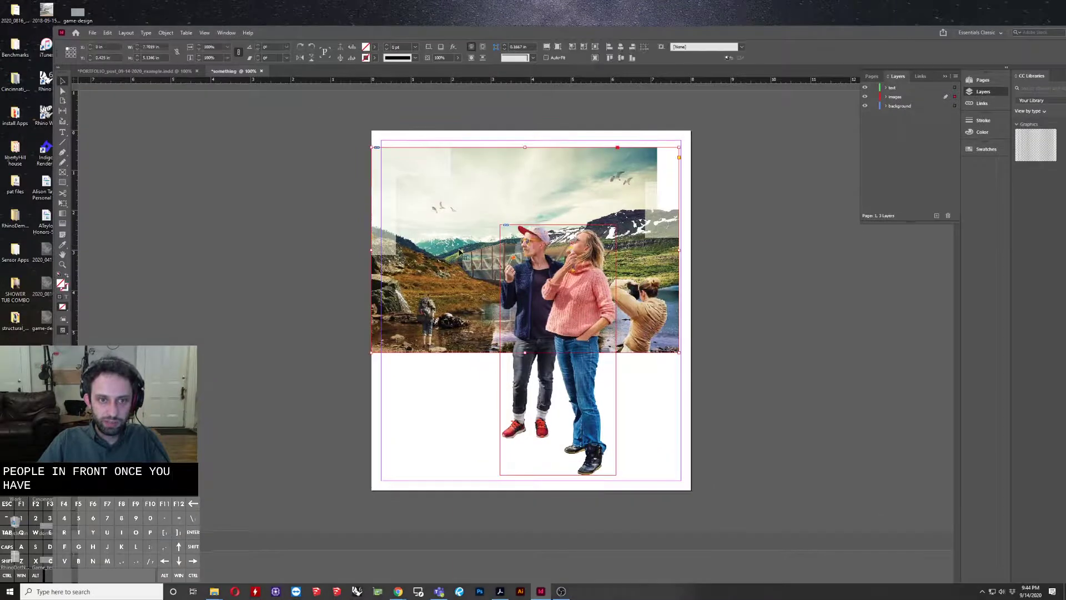
drag(460, 251, 458, 281)
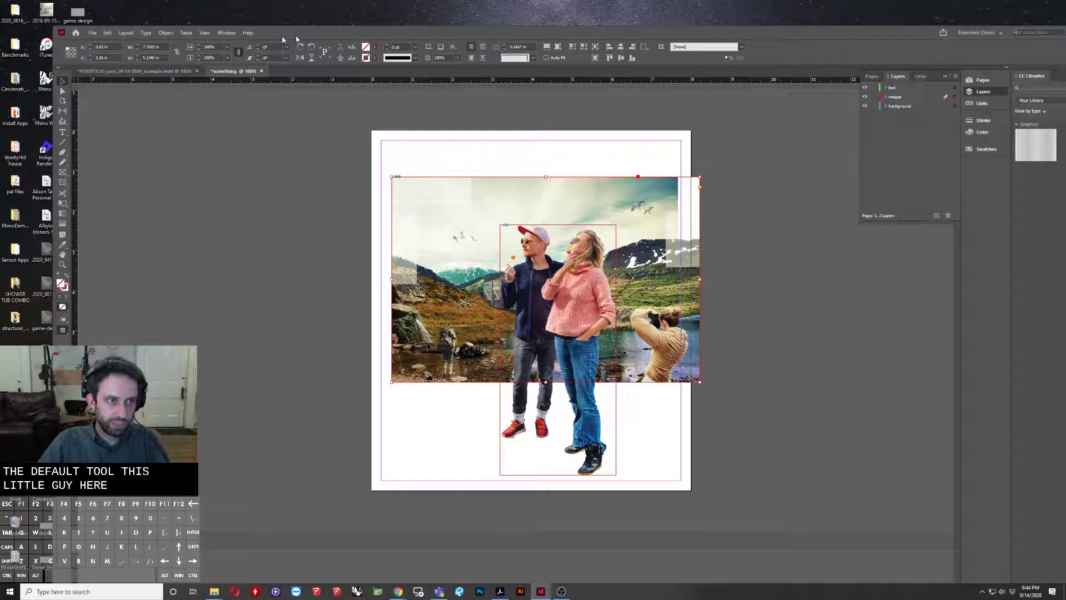
drag(321, 34, 240, 9)
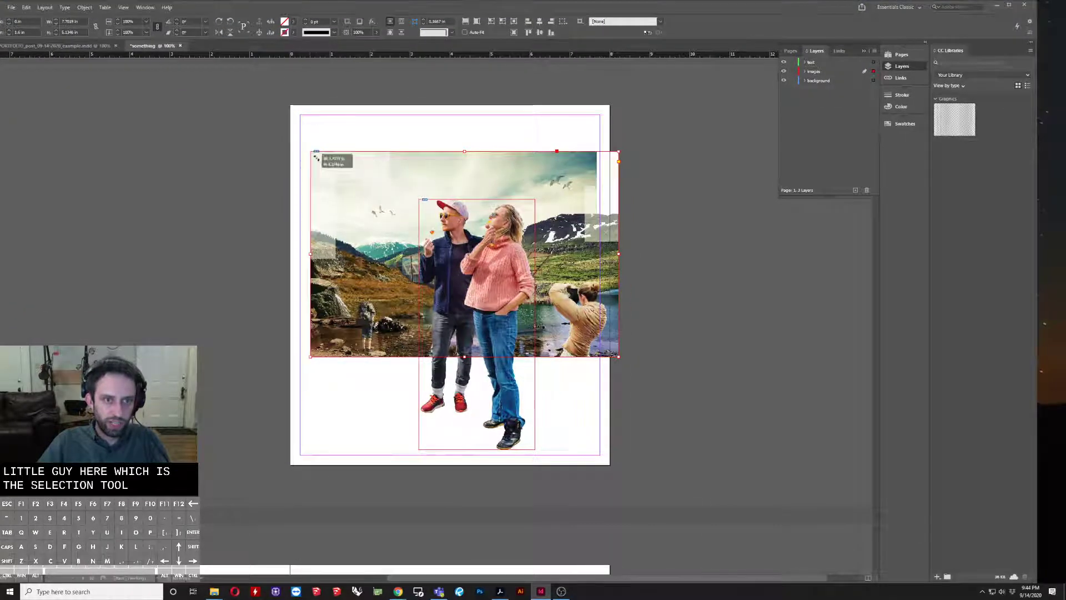
mouse_move(315, 157)
mouse_down()
mouse_move(446, 226)
mouse_move(302, 157)
mouse_move(319, 148)
mouse_up()
drag(374, 202, 339, 121)
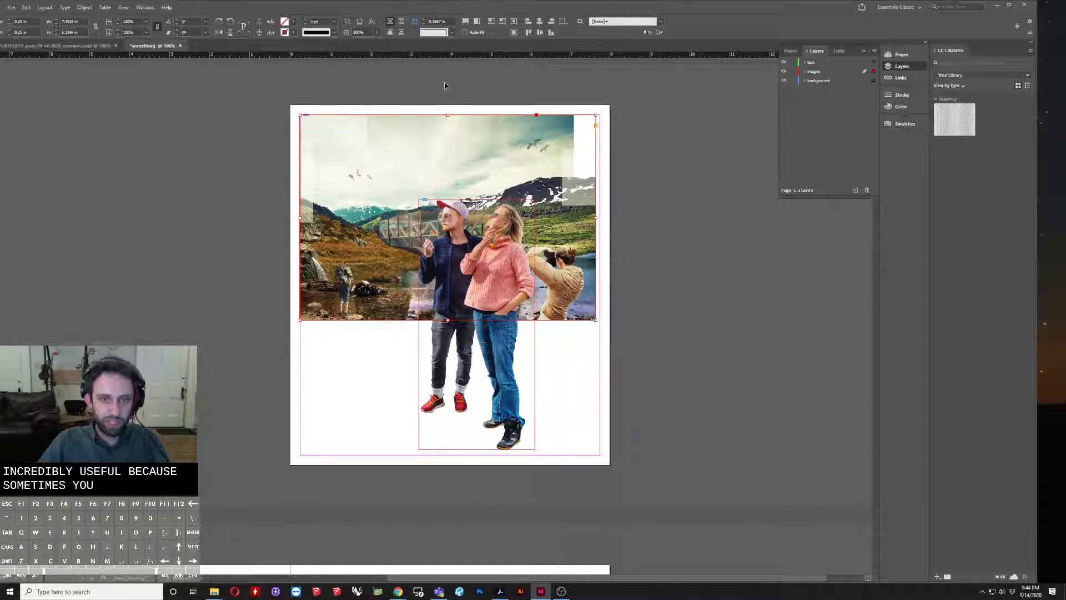
Step: Crop part of the sky from the top of the landscape render and move the two people onto the pasteboard beside the page
drag(448, 114, 448, 157)
click(677, 288)
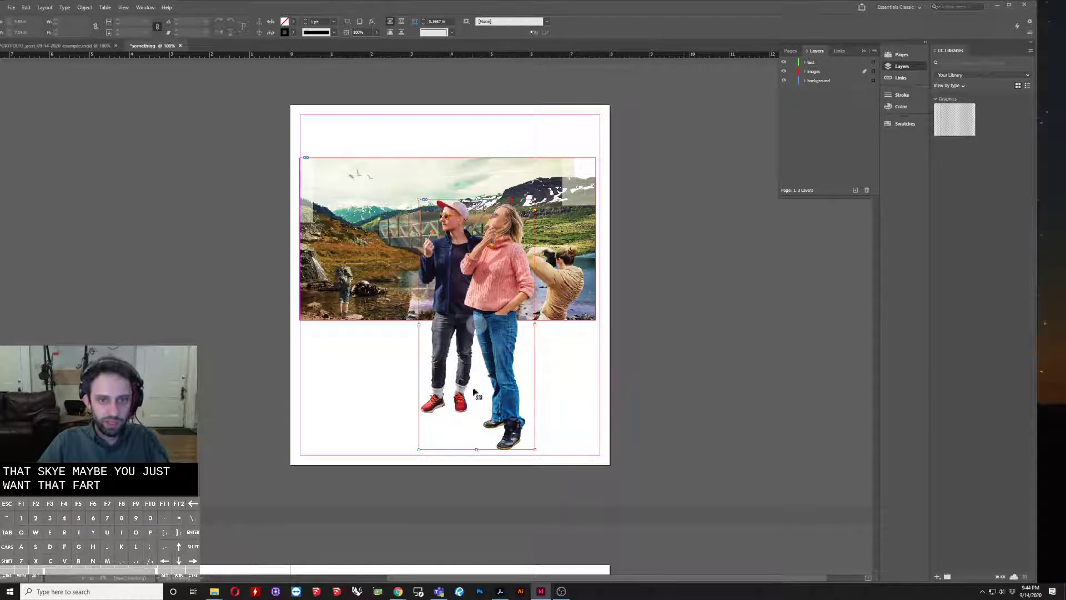
drag(475, 393, 754, 382)
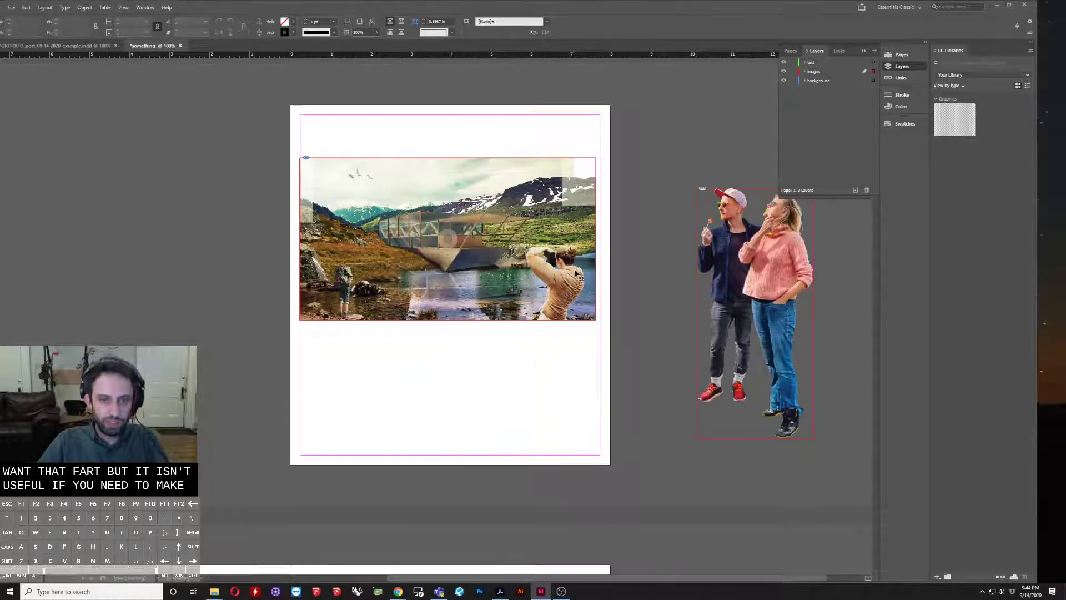
Step: Select the landscape render, restore the full document window and activate the Free Transform tool
click(577, 274)
key(w)
key(w)
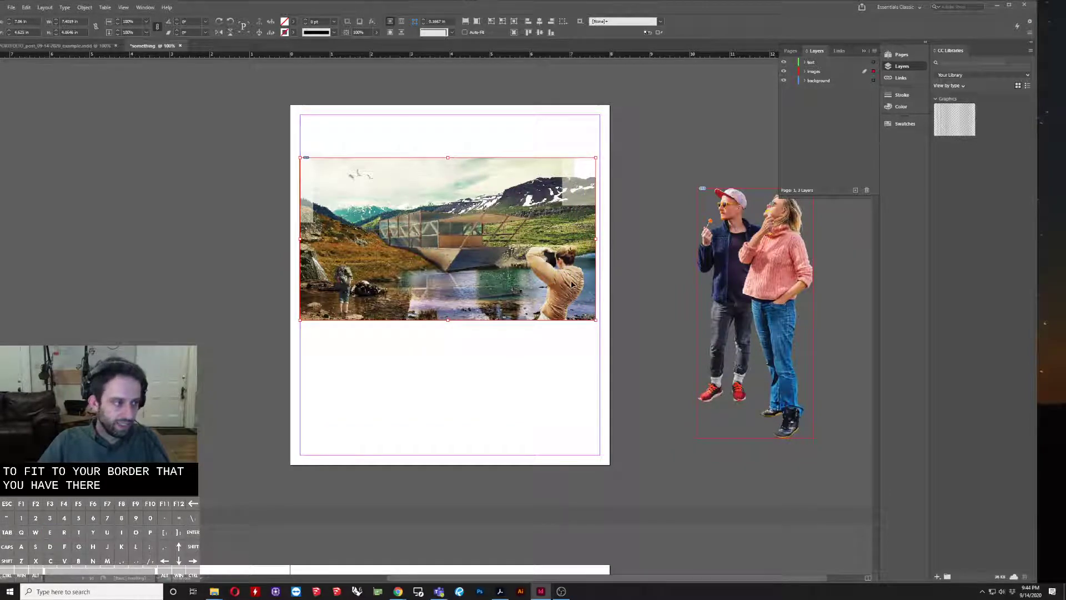
double_click(388, 9)
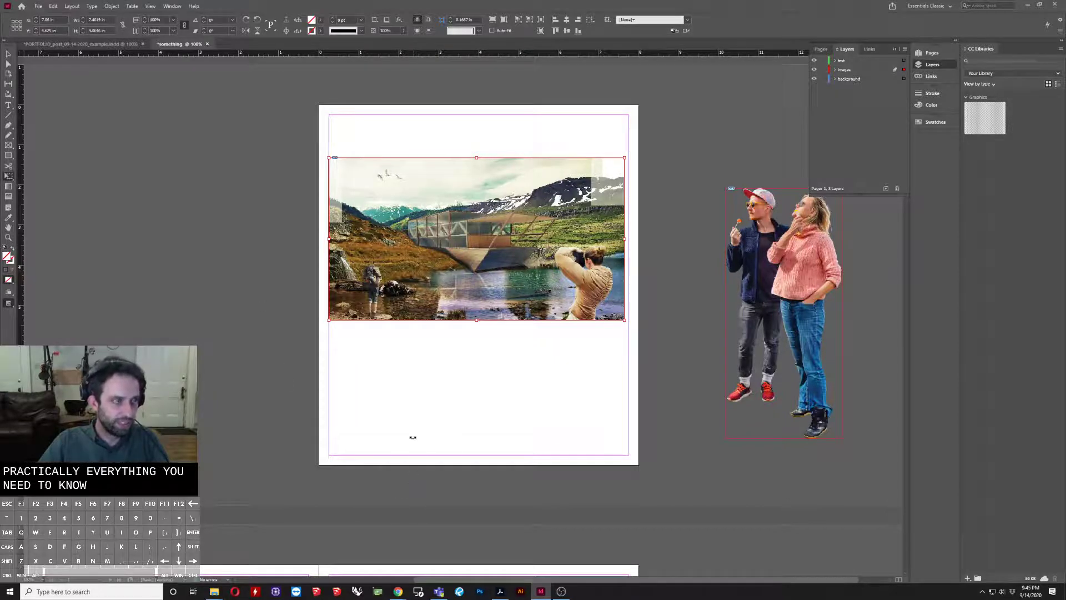
click(12, 178)
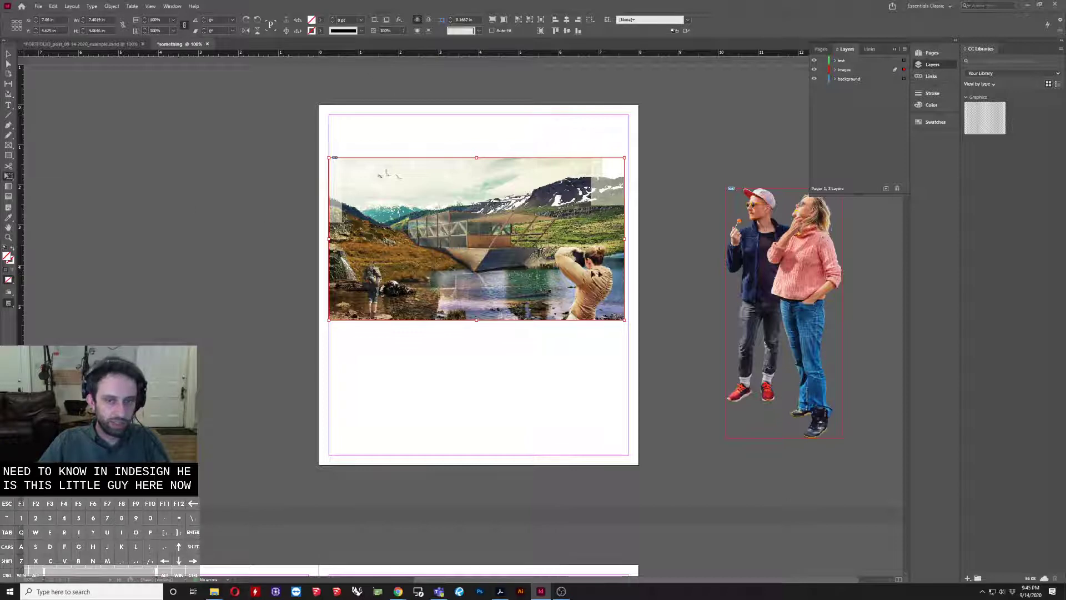
Step: Try scaling the landscape render by its lower-right corner without constraining proportions, undoing each distortion
drag(626, 320, 472, 368)
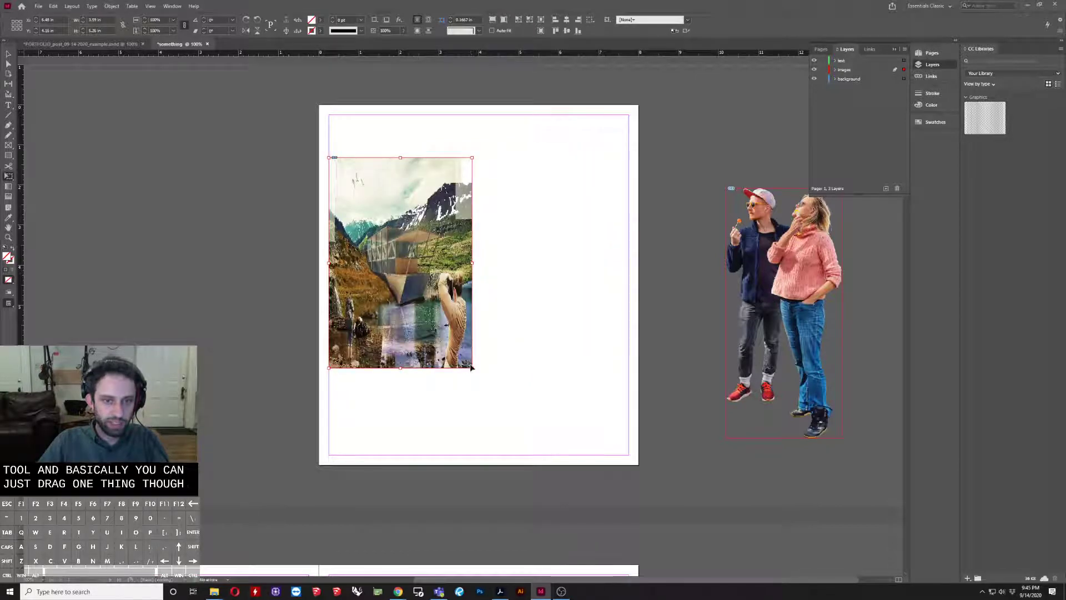
key(ctrl+z)
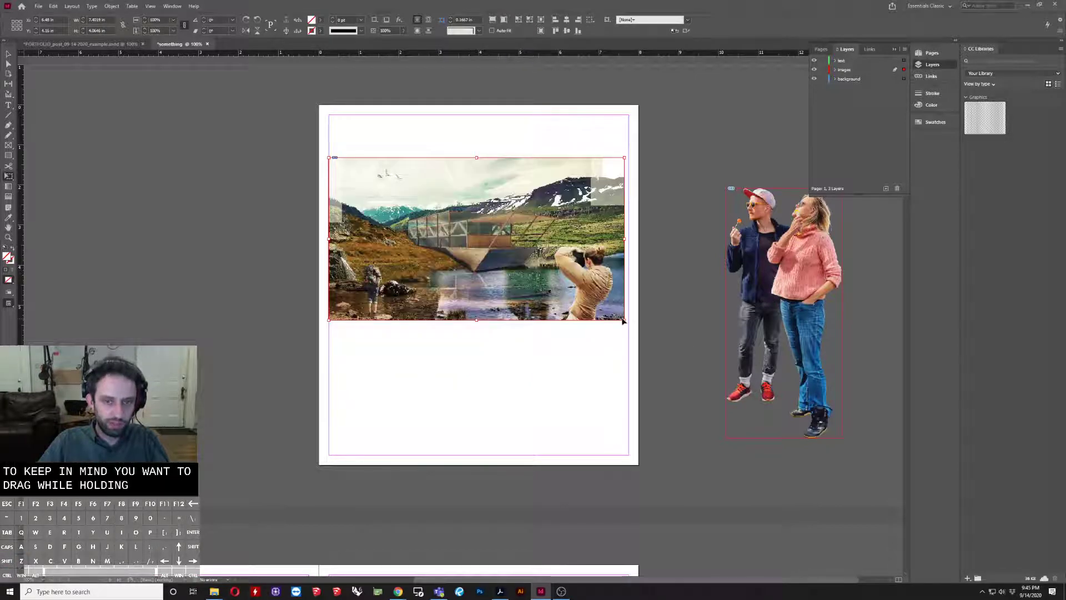
drag(624, 323, 502, 459)
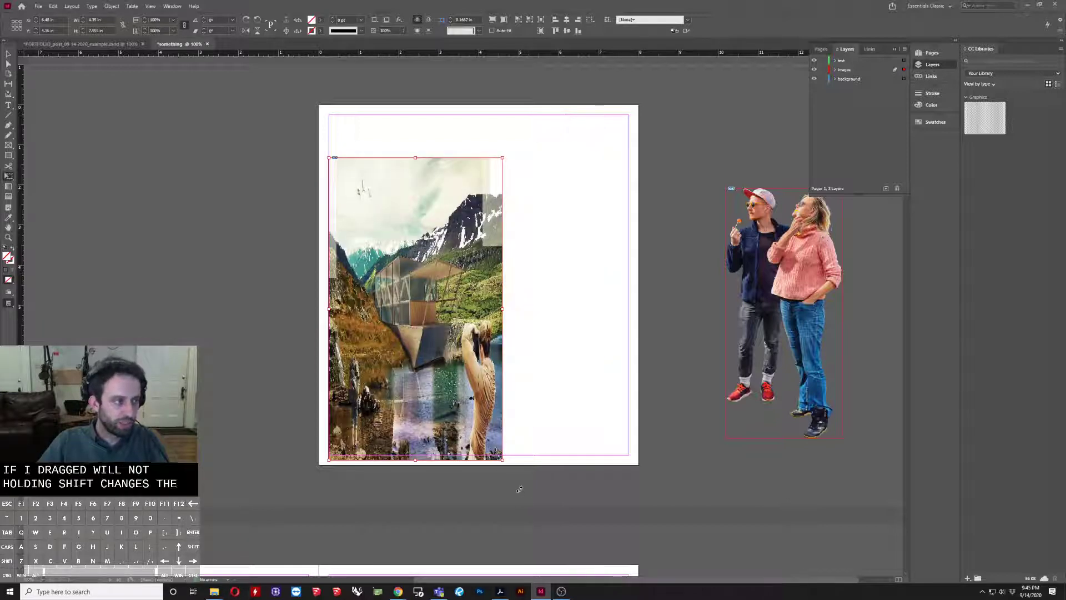
key(ctrl+z)
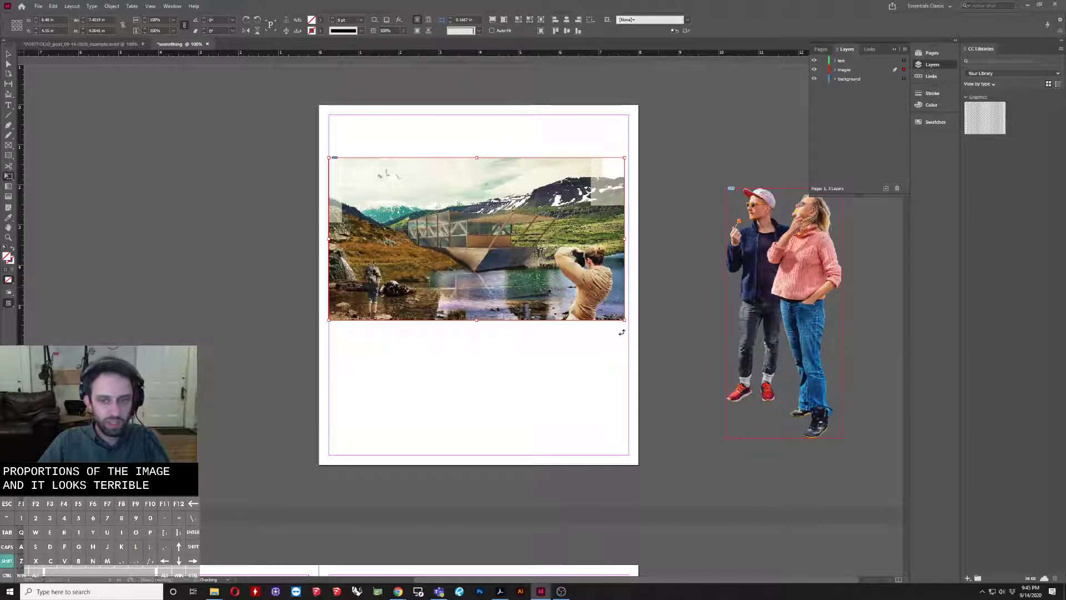
Step: Scale the landscape render proportionally to about 7.5 in wide, reaching the right margin, and check the Snap to Guides and Smart Guides options
drag(624, 321, 628, 322)
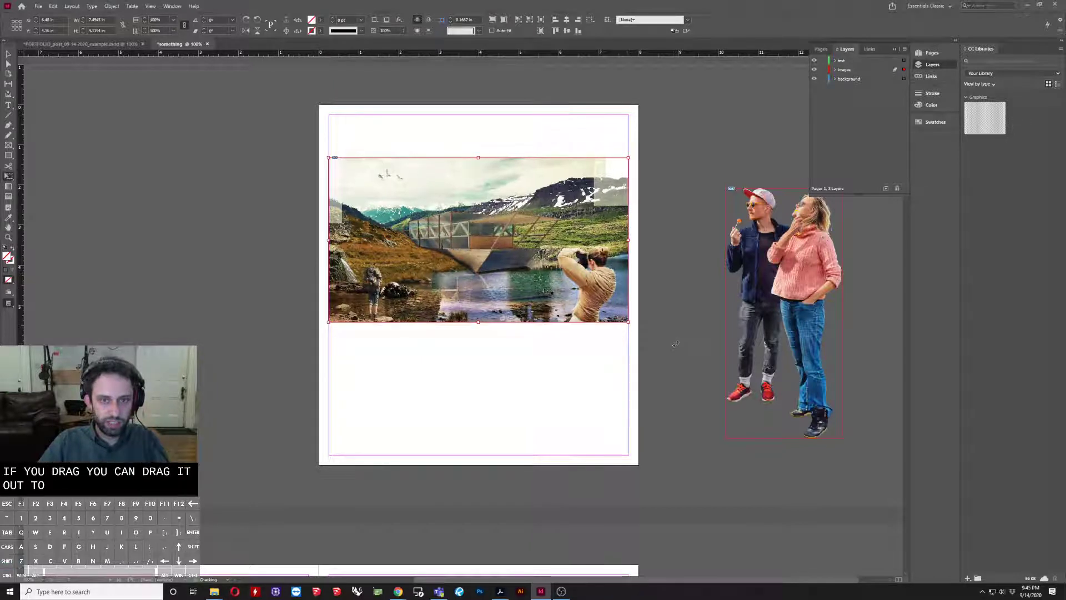
click(173, 6)
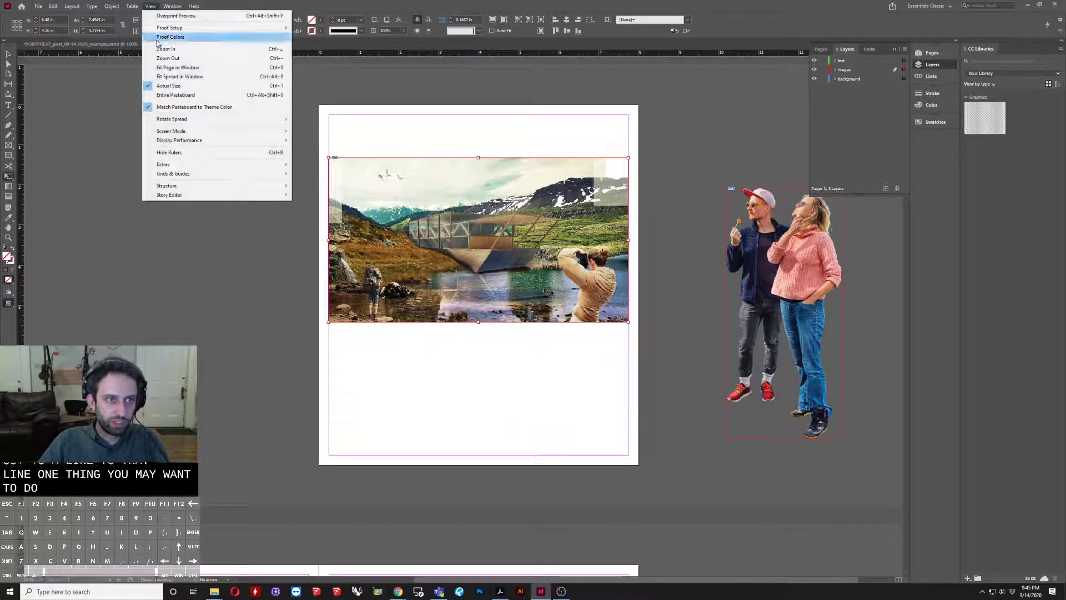
mouse_move(195, 175)
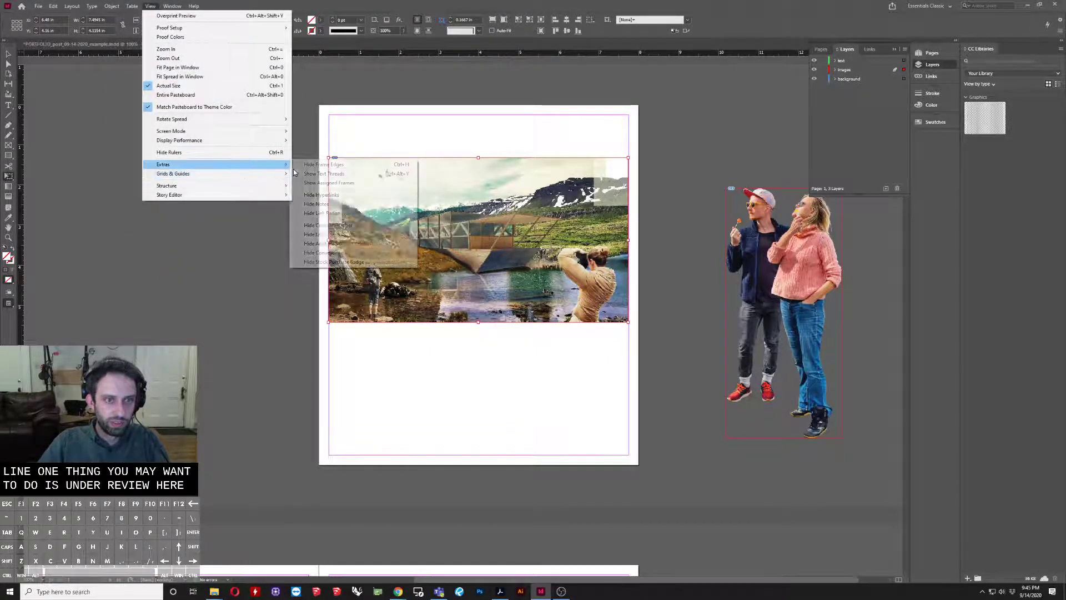
mouse_move(289, 171)
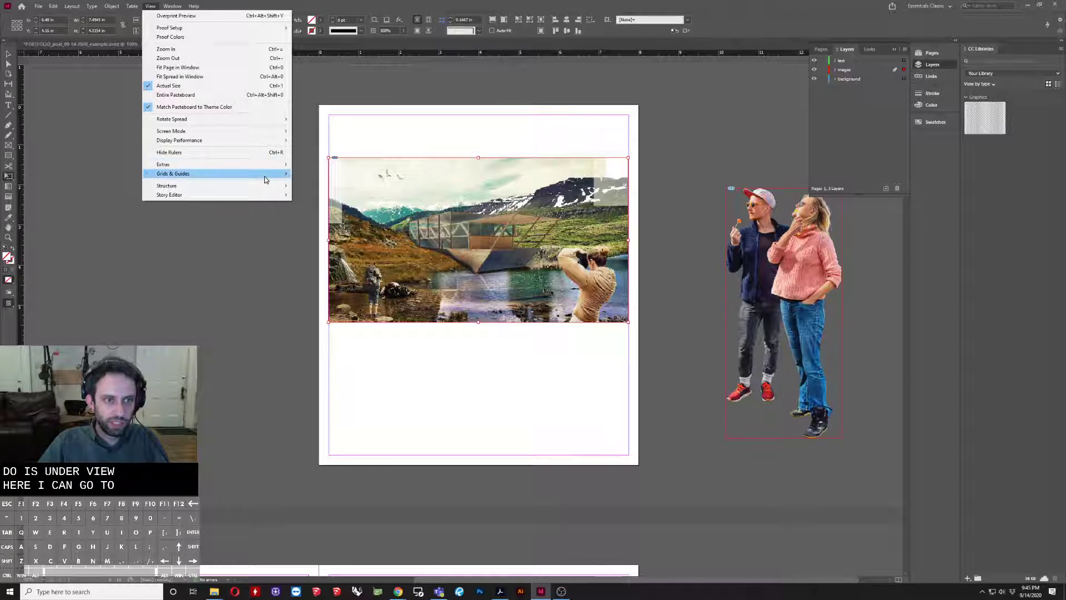
mouse_move(272, 174)
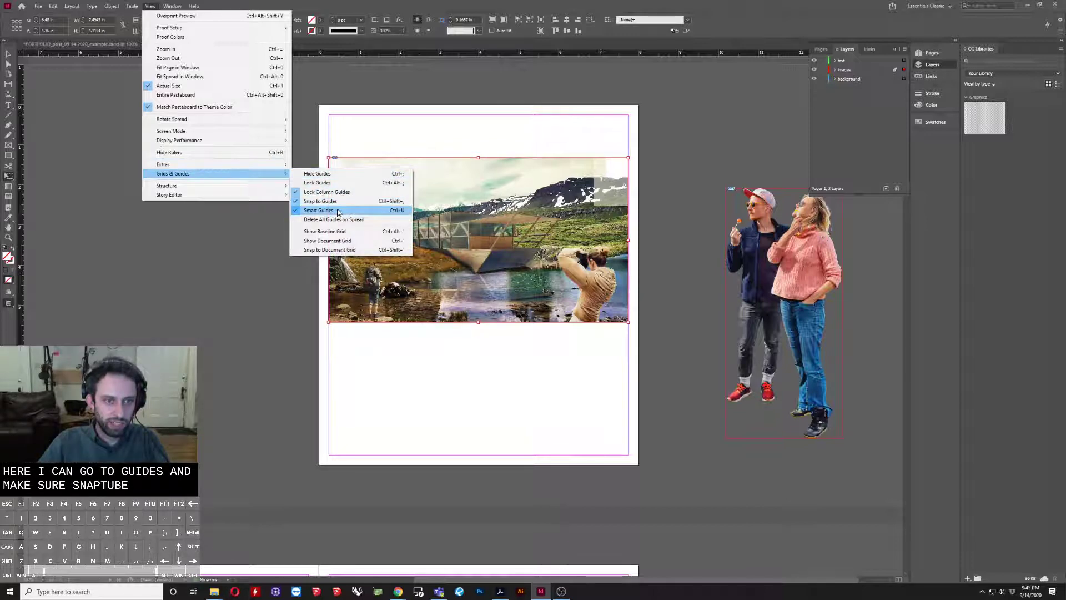
click(234, 249)
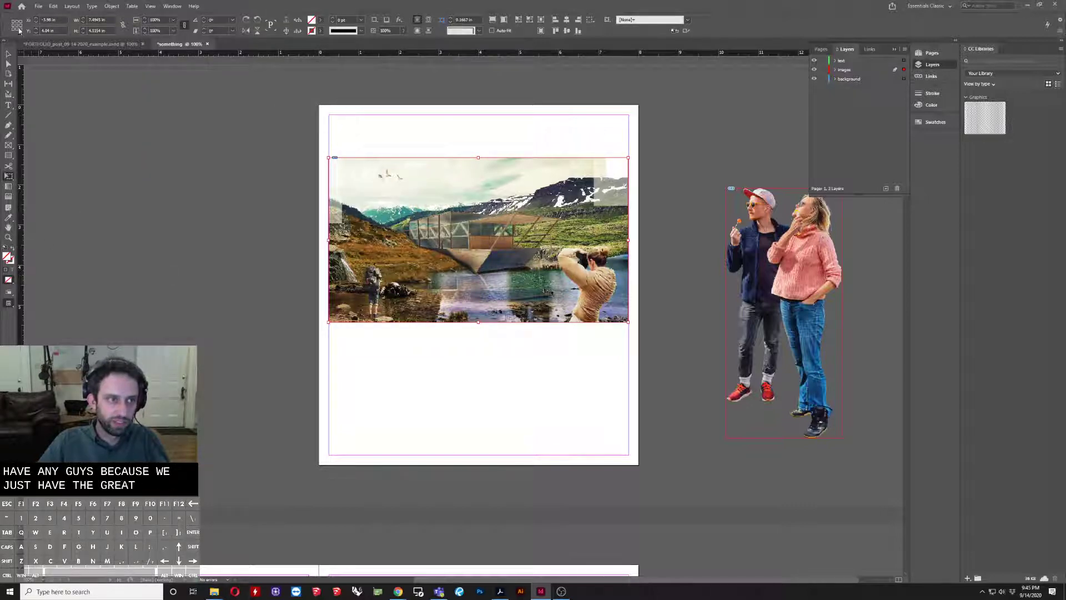
Step: Add a horizontal guide below the landscape render and a vertical guide across it, and check the option for hiding or showing rulers
scroll(309, 152, up, 1)
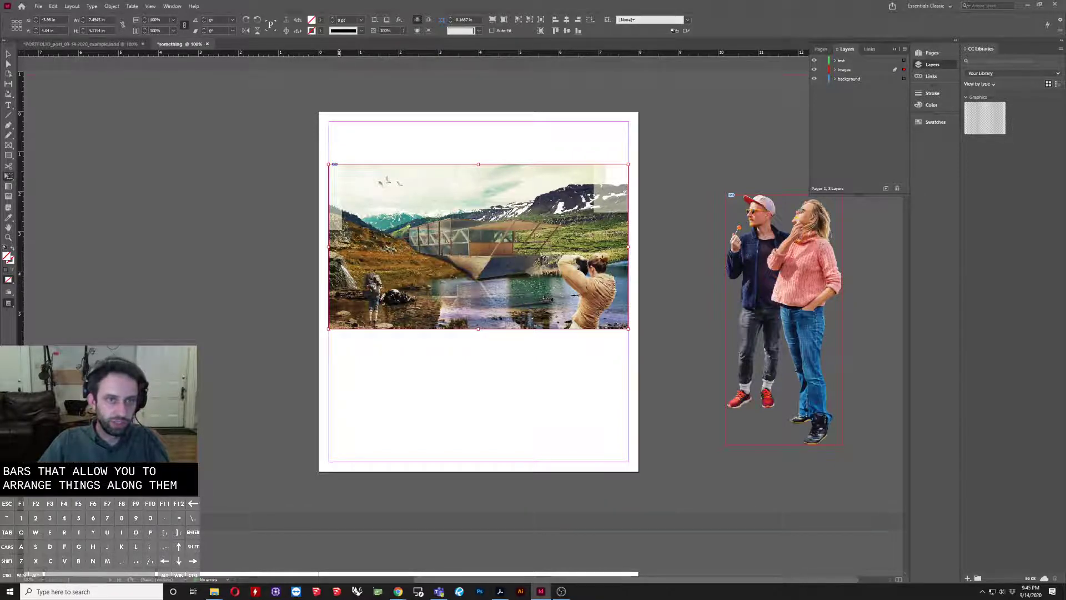
drag(339, 53, 424, 368)
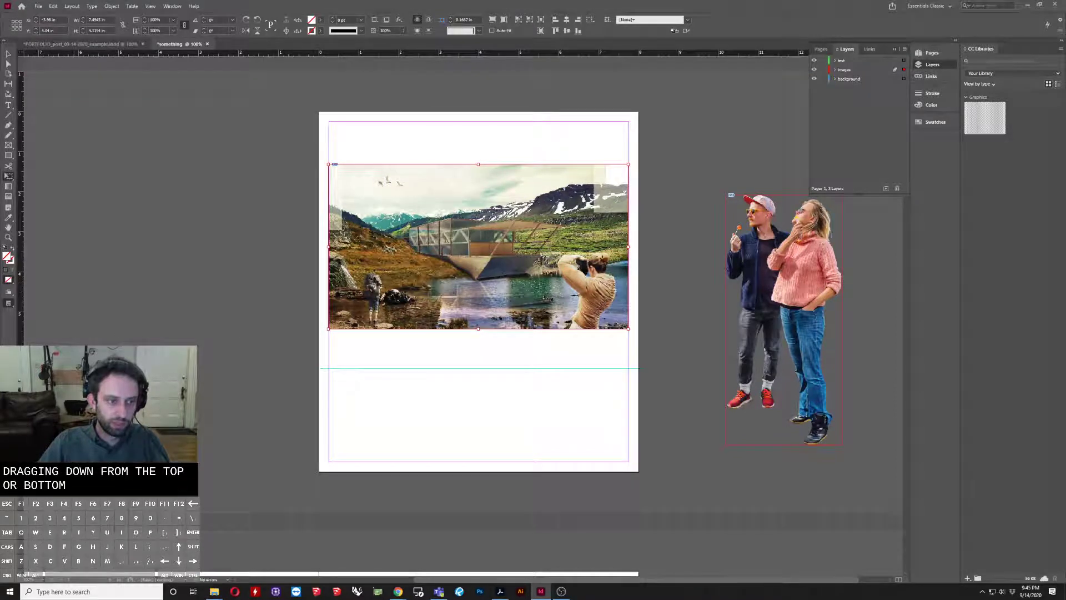
drag(20, 362, 435, 361)
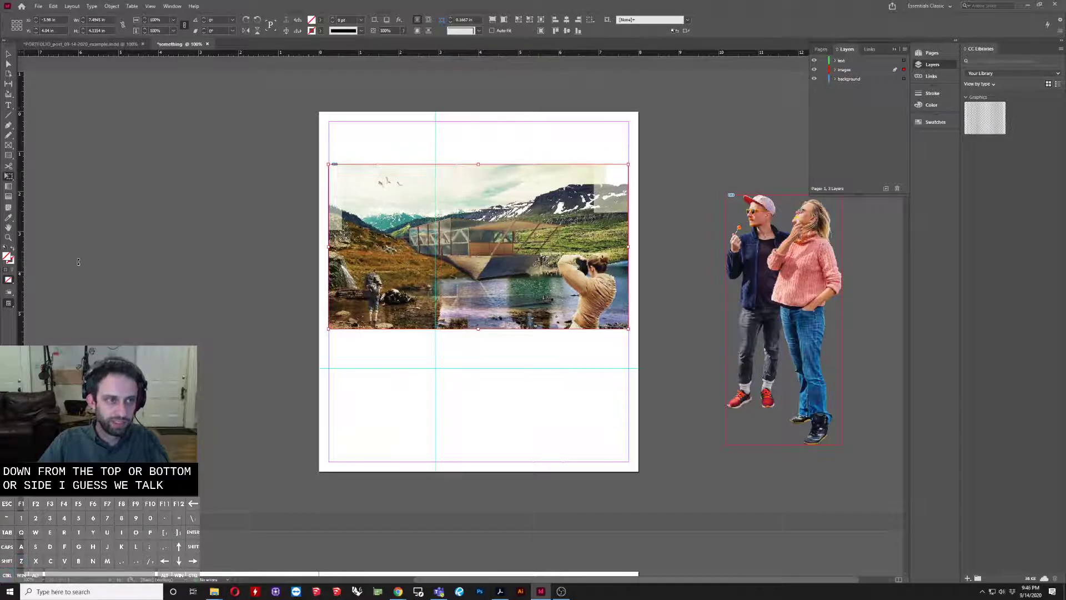
click(158, 7)
mouse_move(172, 6)
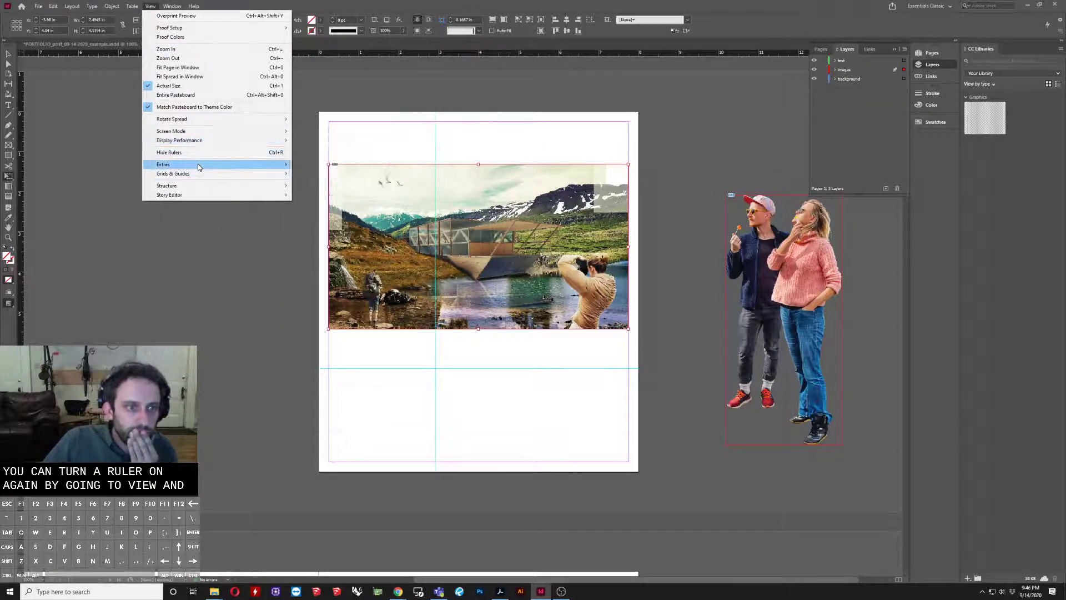
mouse_move(253, 176)
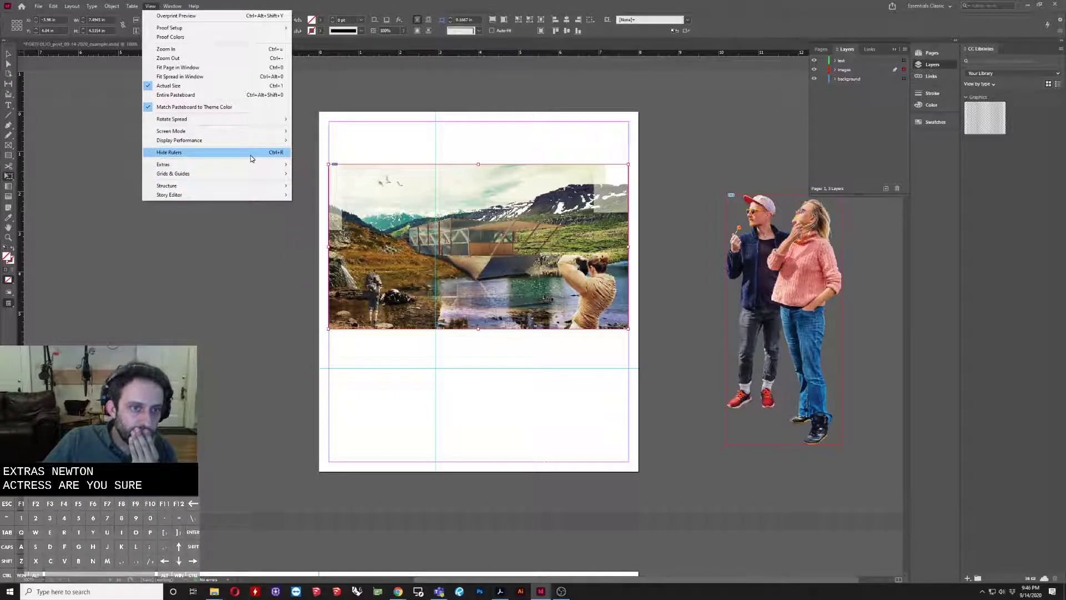
click(216, 327)
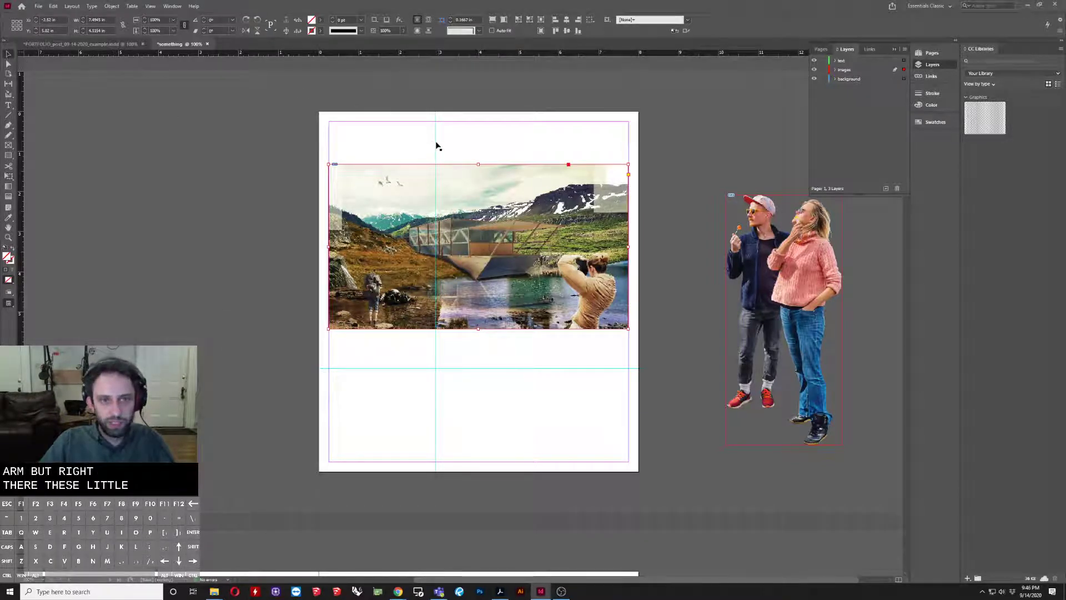
Step: Shift the vertical guide to the left, snap the landscape render's left edge to it, and undo a trial move of the two people
drag(436, 145, 383, 148)
drag(447, 162, 456, 248)
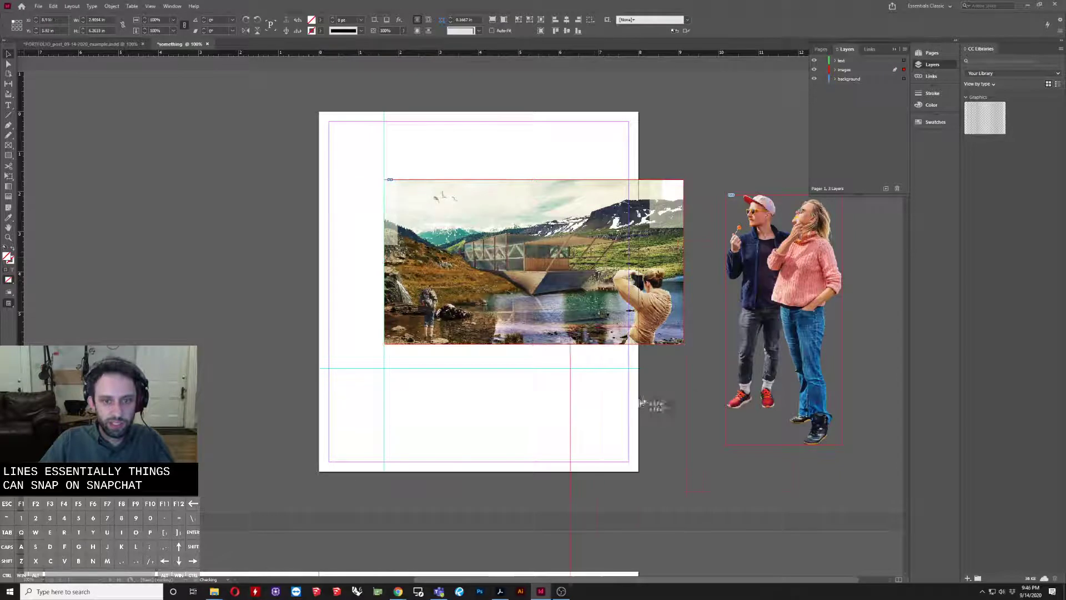
drag(641, 401, 469, 431)
key(ctrl+z)
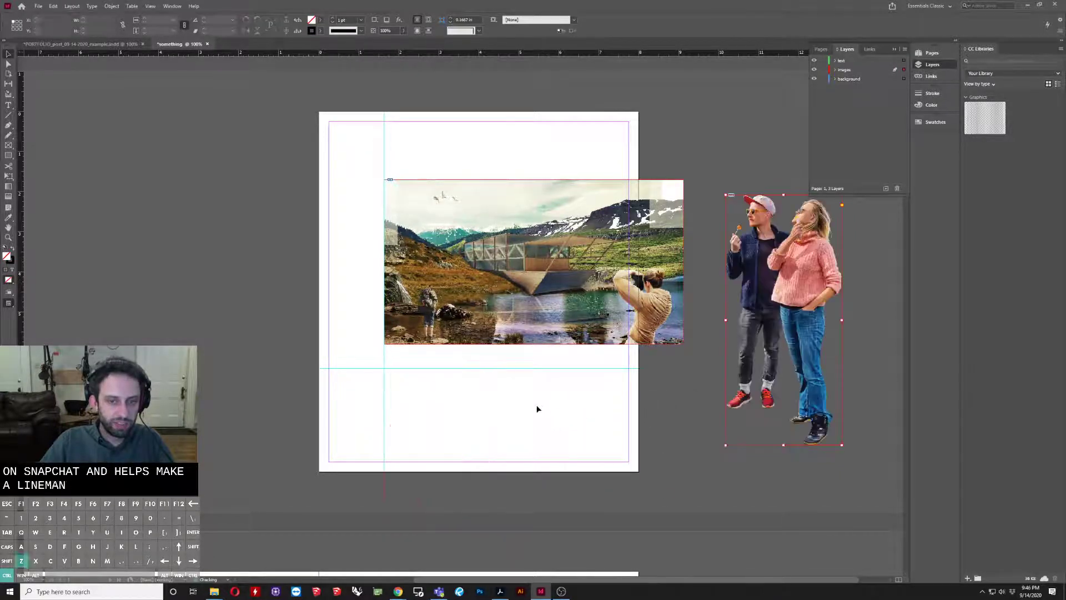
Step: Move the landscape render and the two people together toward the left, and back out past the page's right edge
shift+click(493, 332)
drag(493, 332, 376, 295)
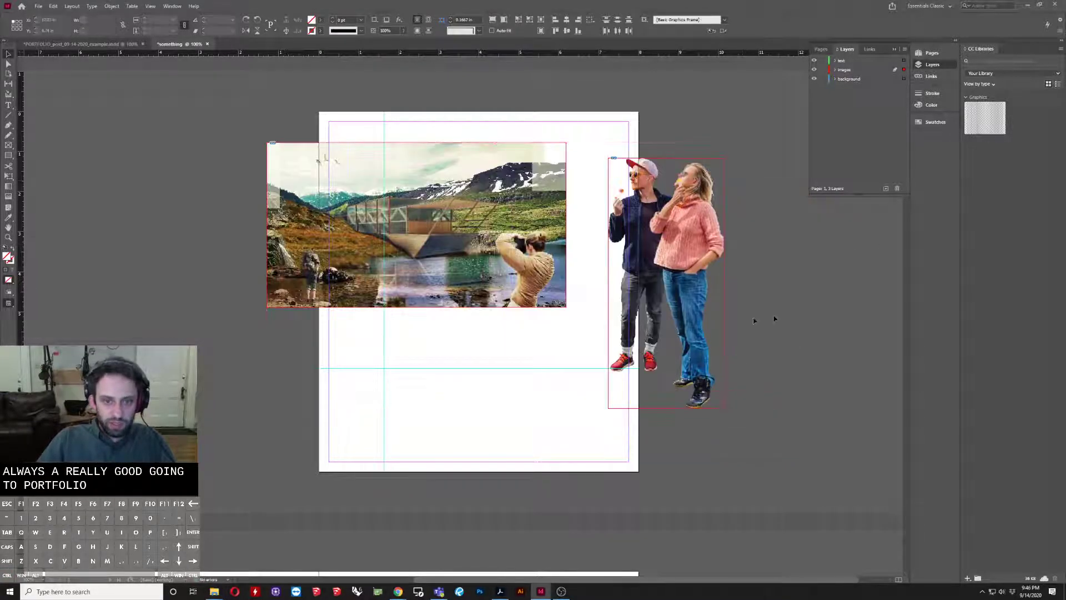
click(514, 398)
drag(768, 221, 561, 251)
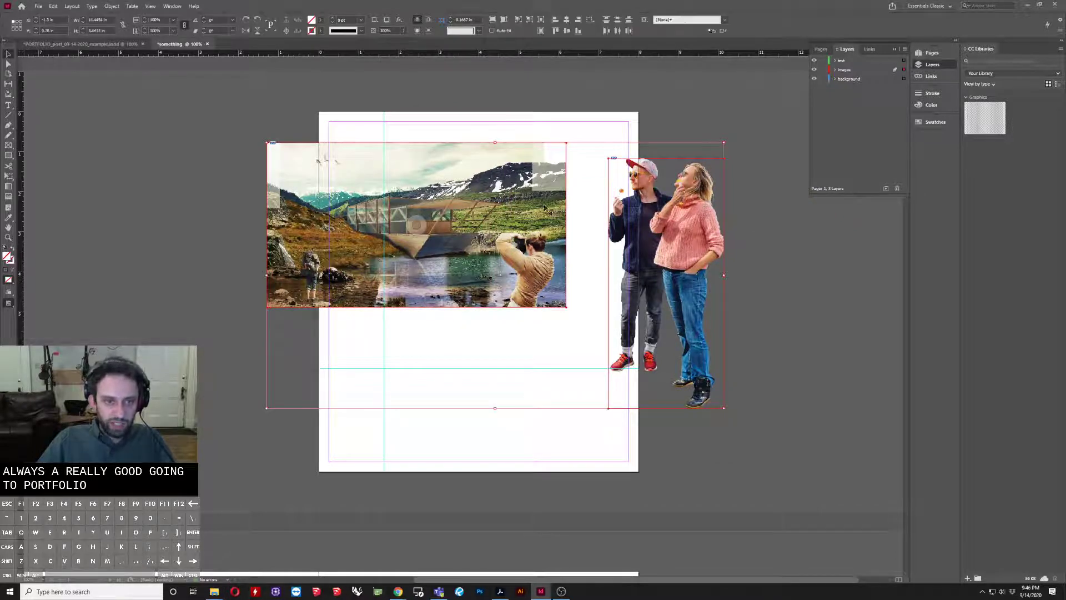
drag(414, 160, 627, 170)
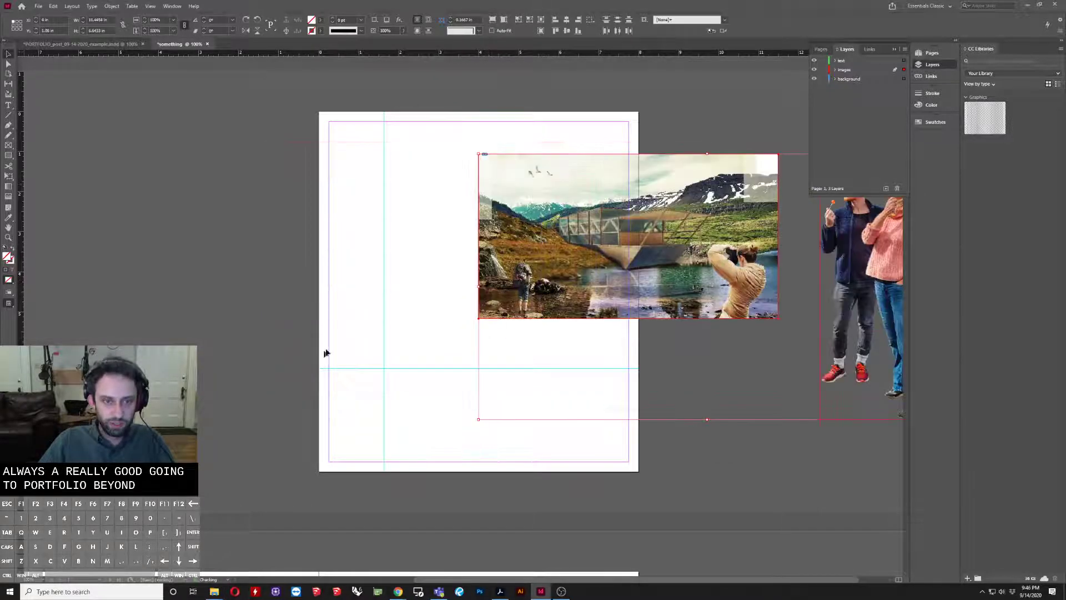
click(331, 322)
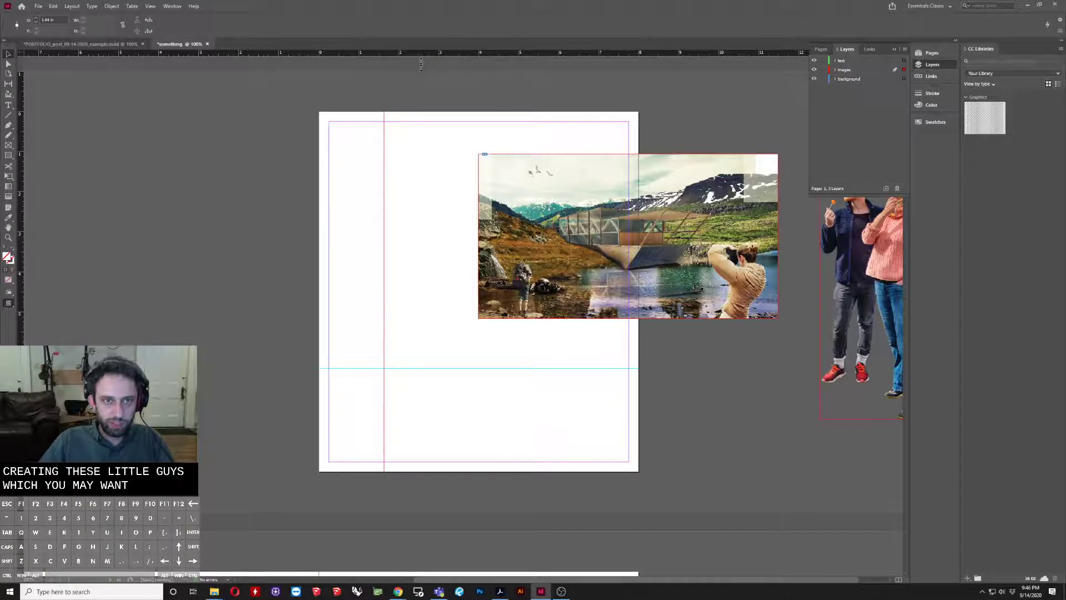
Step: Add a horizontal guide 2.86 in down the first page and move the landscape render and the two people back over the page
drag(422, 56, 426, 226)
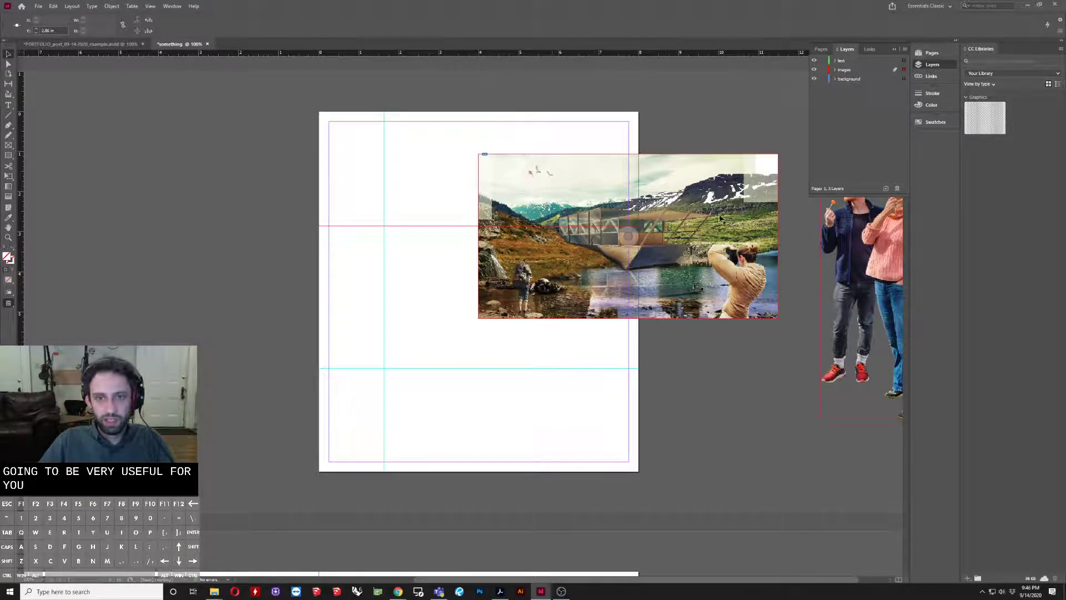
drag(719, 218, 460, 227)
drag(858, 286, 550, 275)
Step: Copy the first page's ruler guides, paste them in place on the next spread and delete the pasted copies
drag(400, 348, 337, 373)
scroll(414, 333, down, 5)
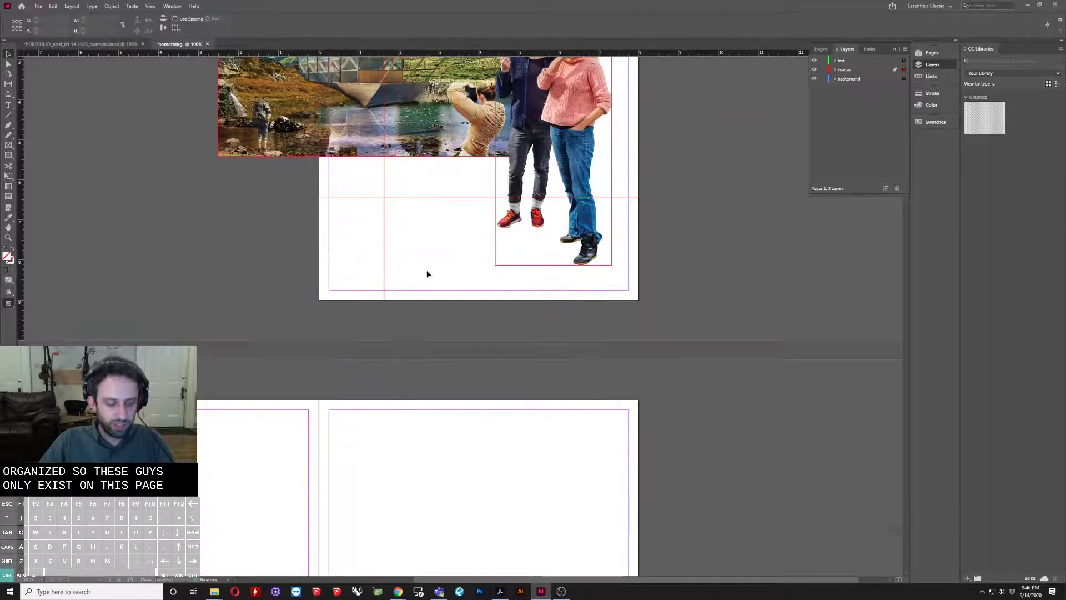
scroll(427, 274, down, 5)
right_click(421, 295)
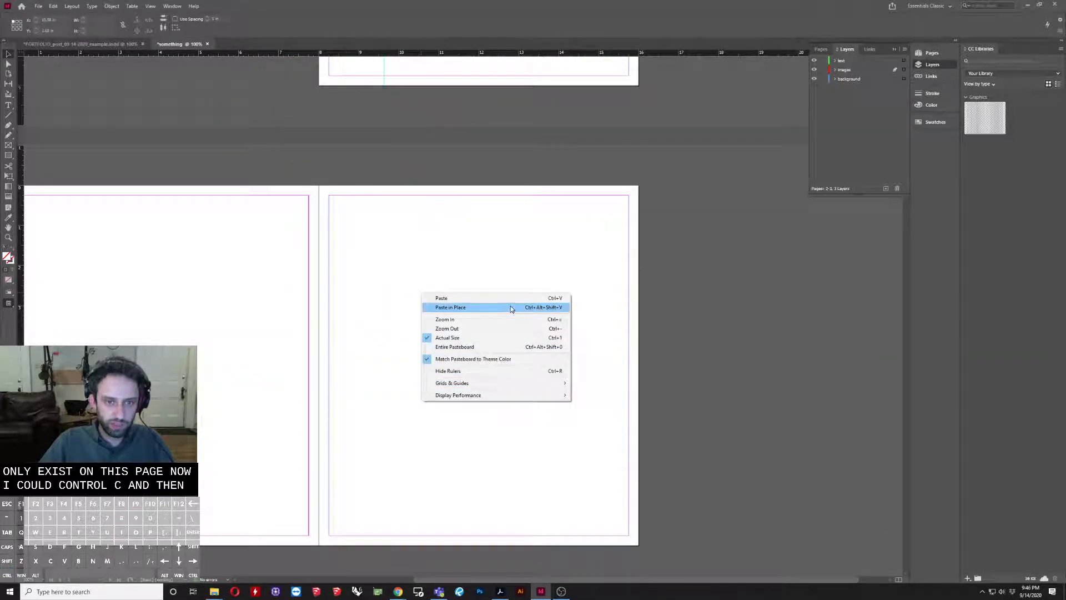
click(511, 308)
scroll(430, 389, down, 2)
drag(421, 326, 331, 394)
key(Delete)
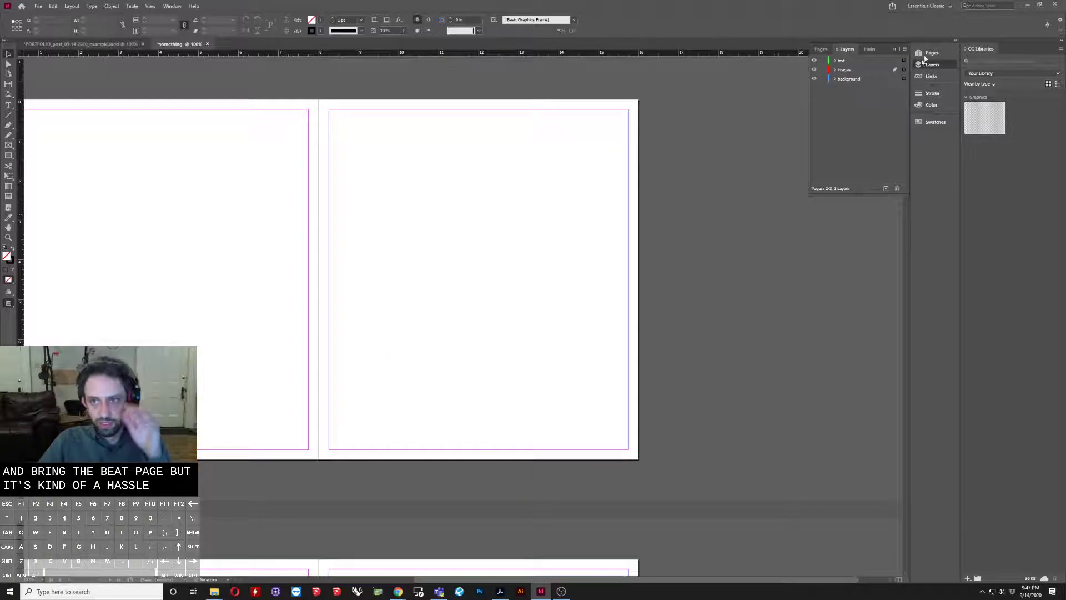
Step: Show the document's pages and create an additional two-page master spread
click(821, 49)
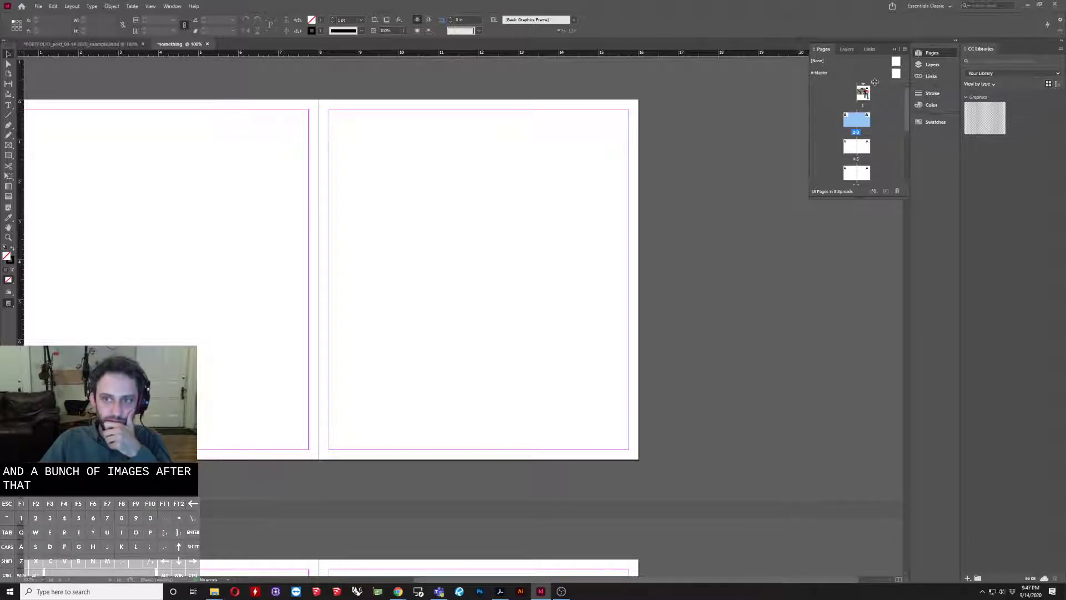
scroll(872, 81, up, 1)
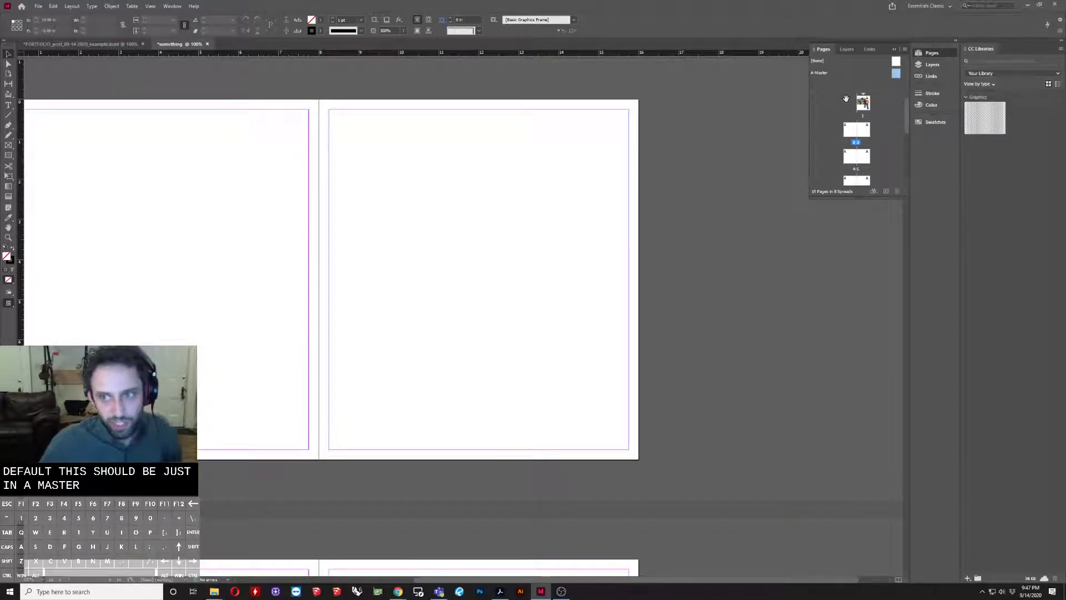
click(886, 191)
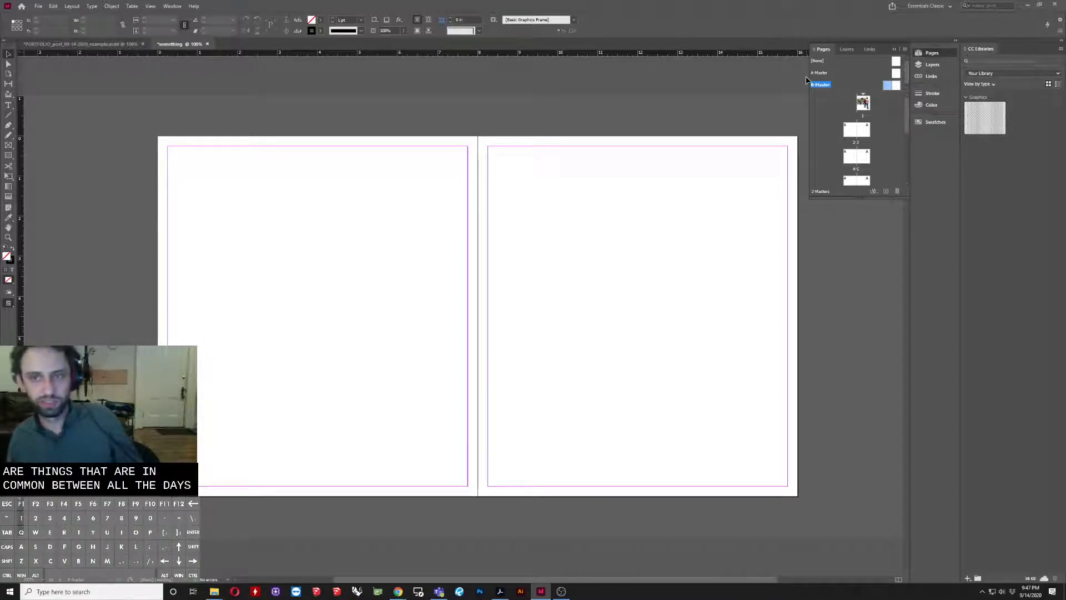
Step: Open the single-page A-Master for editing and view it at 125%
double_click(896, 73)
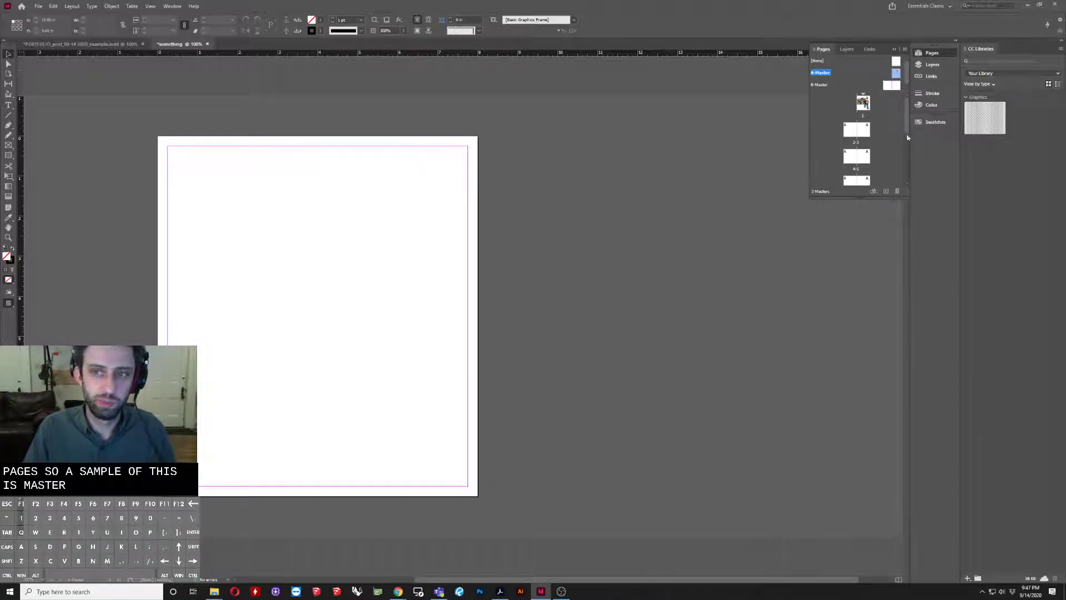
scroll(611, 387, down, 2)
scroll(395, 383, up, 2)
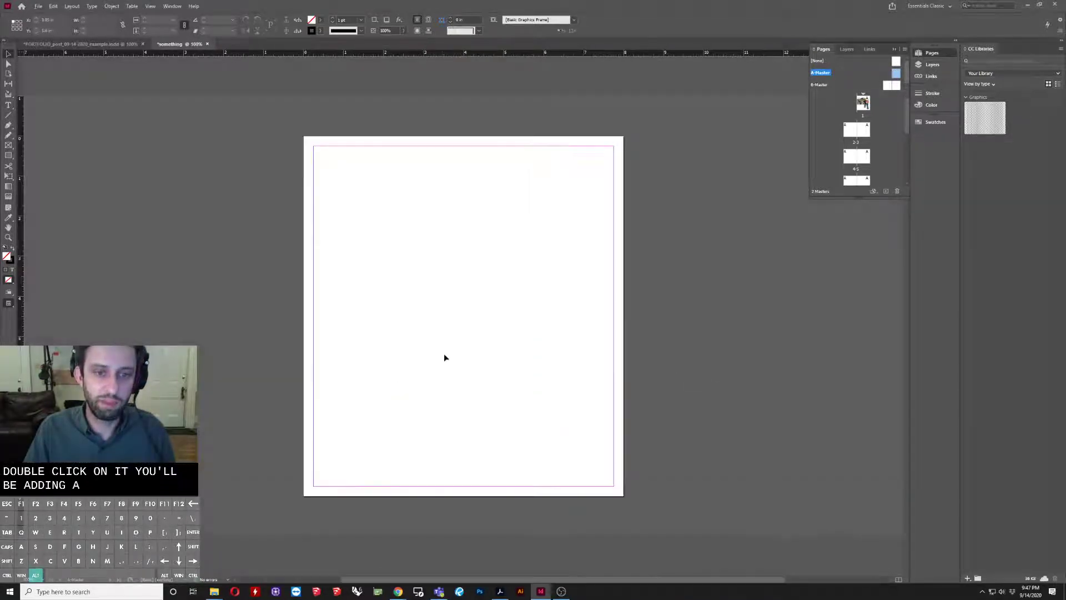
scroll(445, 371, down, 3)
scroll(449, 240, up, 4)
scroll(483, 257, down, 1)
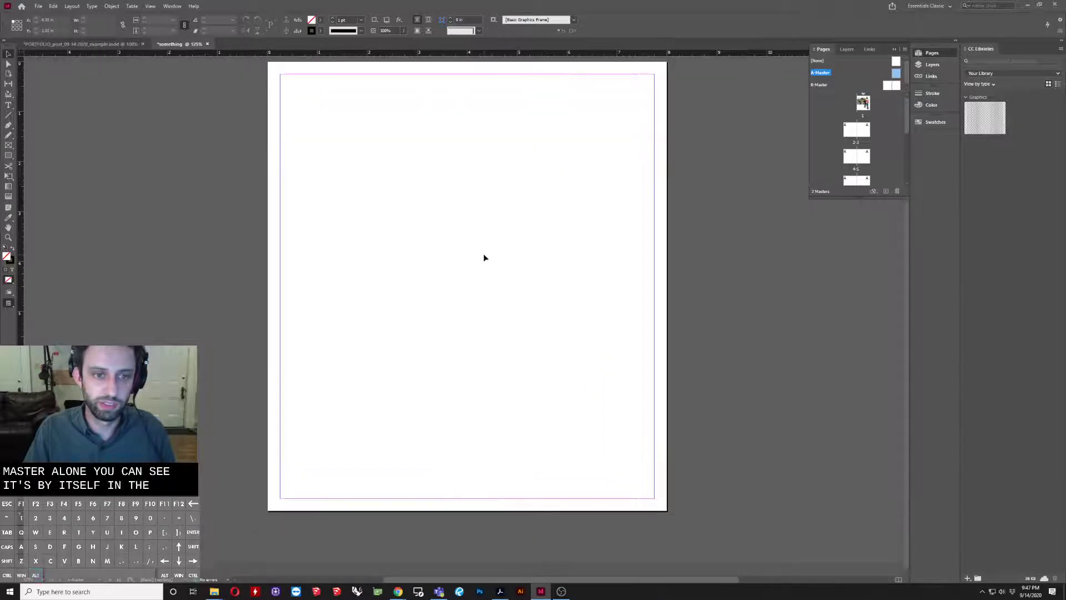
Step: Add a vertical guide at about 2.1 in and horizontal guides at about 2.2, 2.5 and 3.5 in to the A-Master page
scroll(483, 257, up, 2)
scroll(484, 257, down, 1)
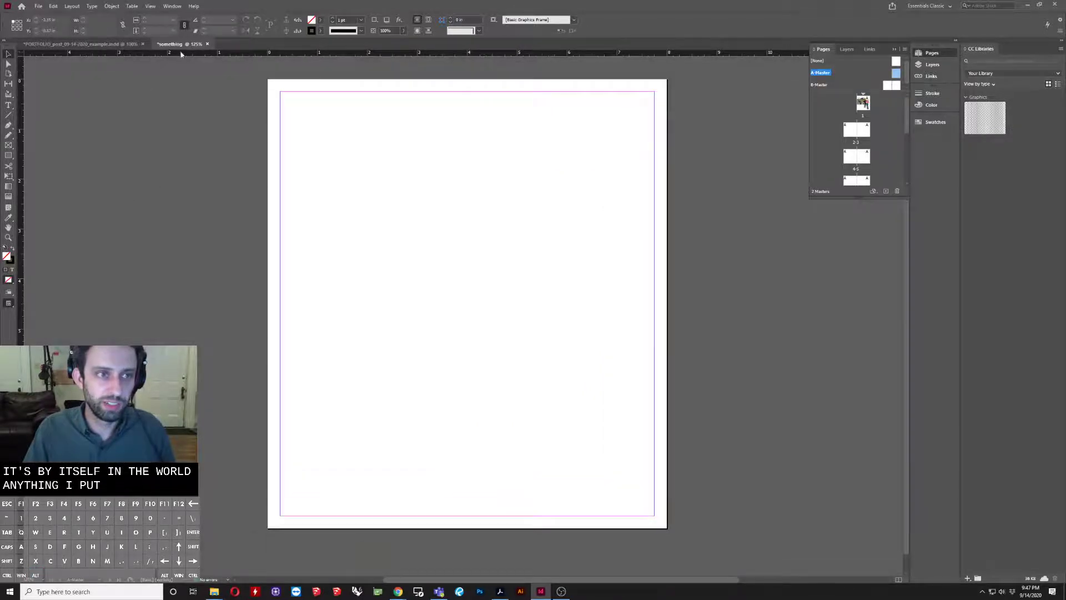
drag(181, 53, 344, 189)
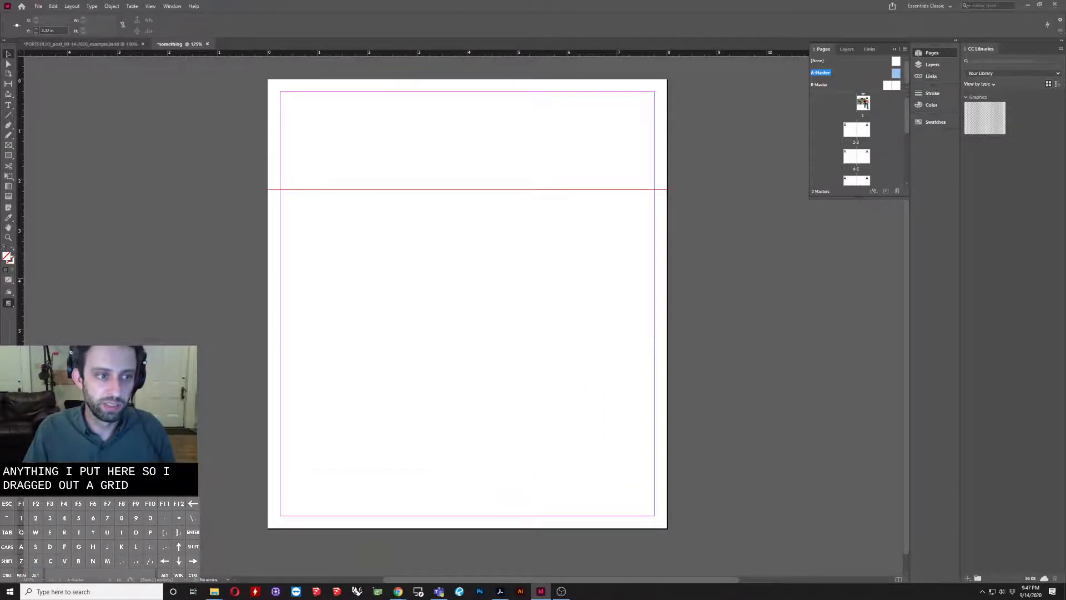
drag(21, 333, 374, 333)
drag(392, 53, 395, 205)
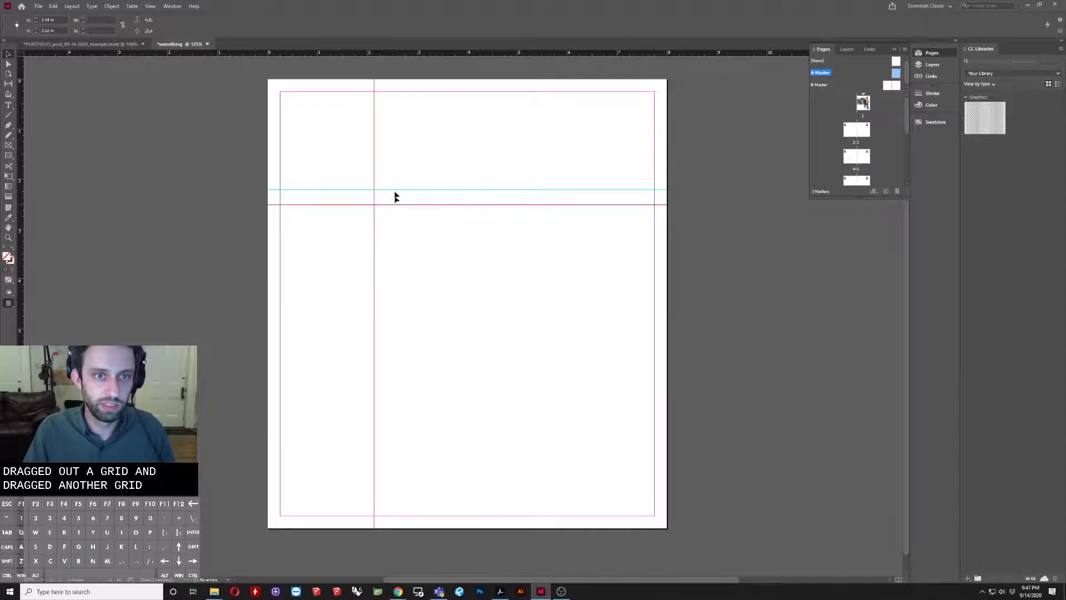
drag(423, 58, 441, 254)
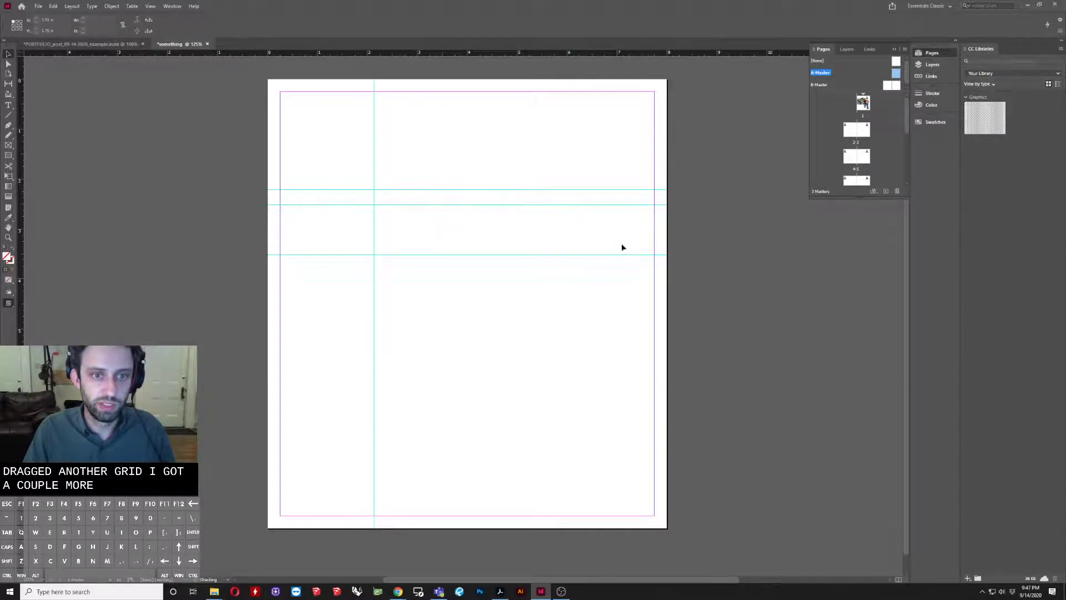
Step: Open the page 2-3 spread and look through the spreads to check how the A-Master guides carry over
double_click(848, 133)
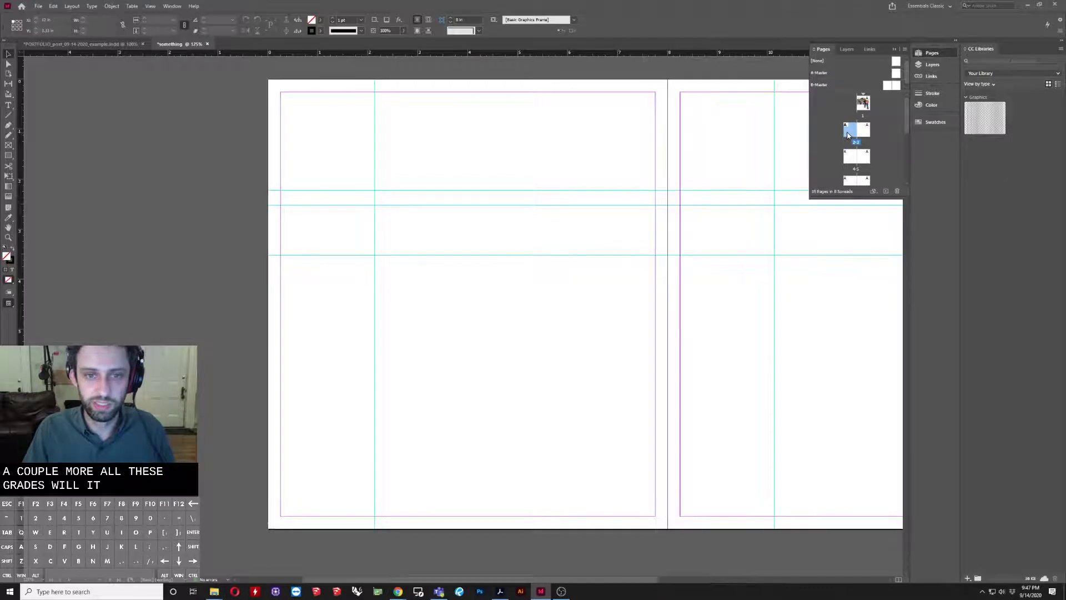
key(ctrl+minus)
key(ctrl+minus)
scroll(638, 248, down, 4)
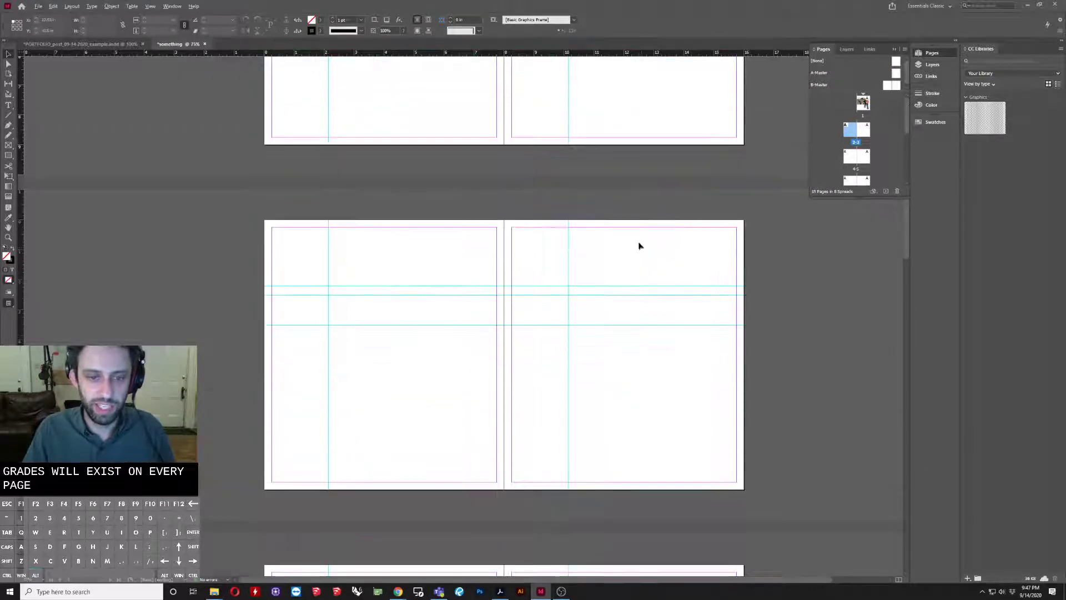
scroll(638, 245, up, 2)
scroll(639, 244, down, 4)
scroll(639, 243, up, 3)
scroll(641, 240, down, 6)
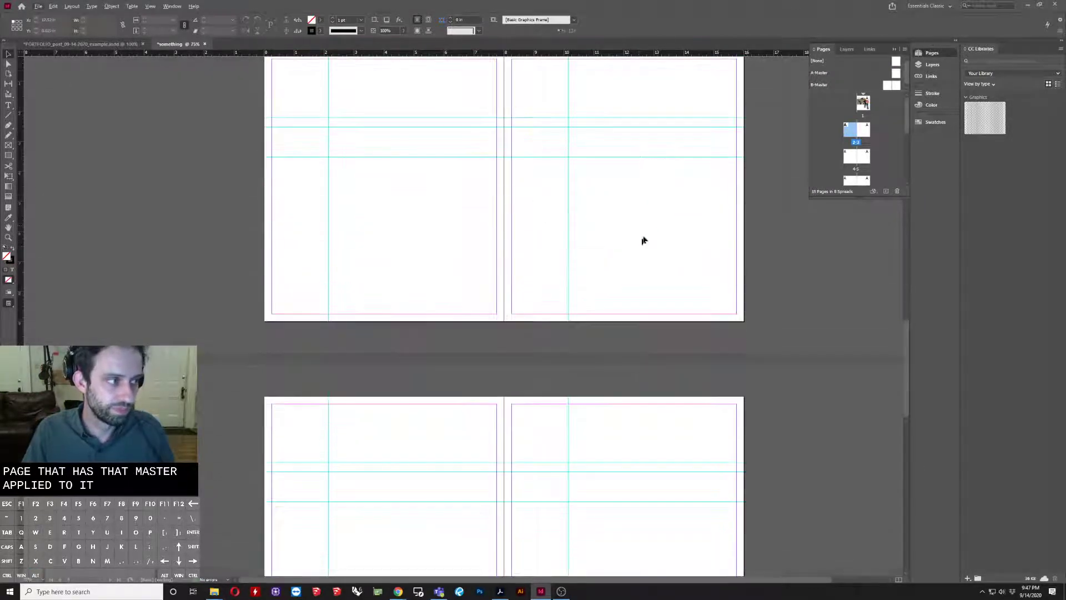
scroll(647, 233, up, 4)
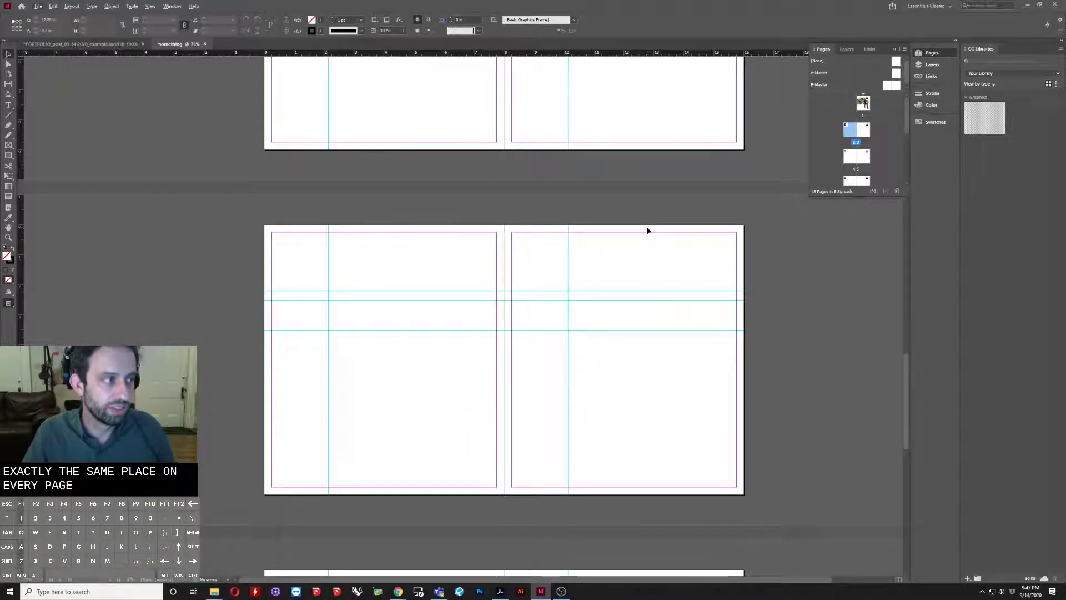
scroll(639, 311, up, 10)
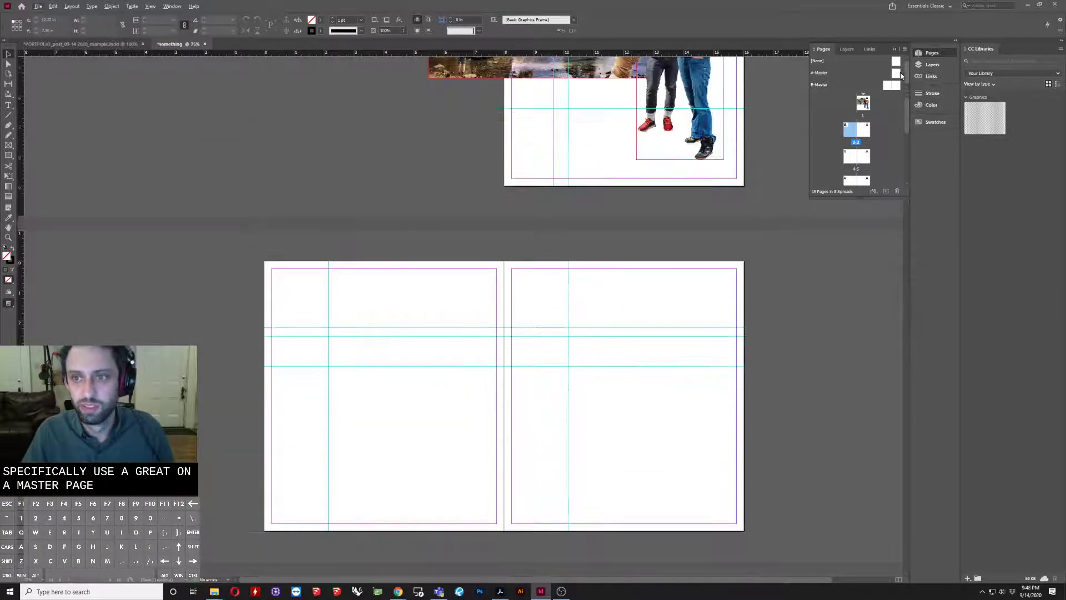
Step: Reopen the A-Master for editing and delete all of its ruler guides
double_click(896, 73)
drag(479, 203, 297, 367)
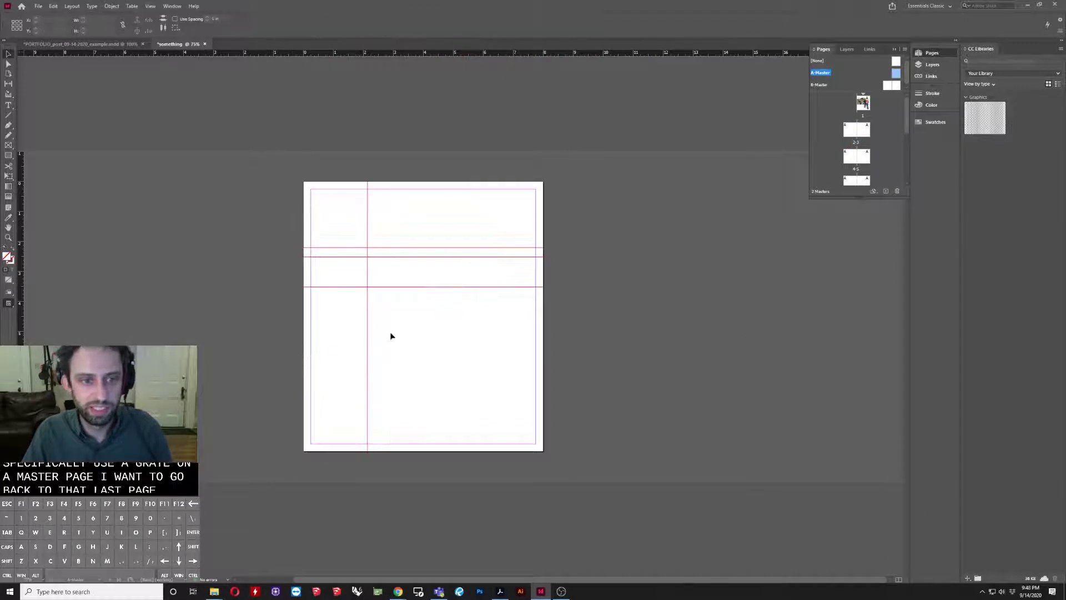
key(Delete)
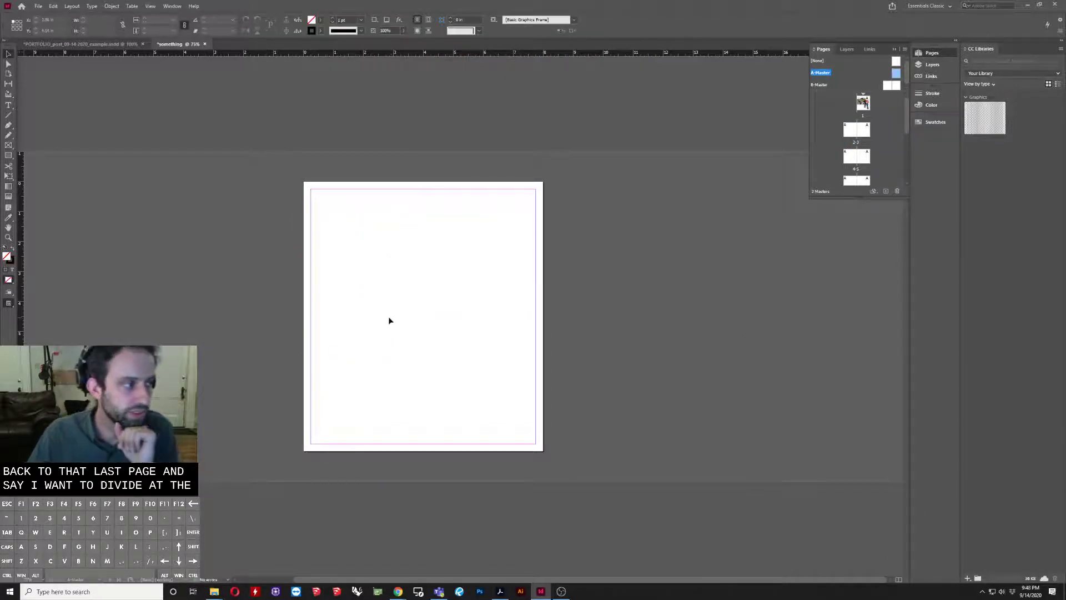
Step: Set up Create Guides on the A-Master with 3 rows and 3 columns, keeping the page in view
click(72, 6)
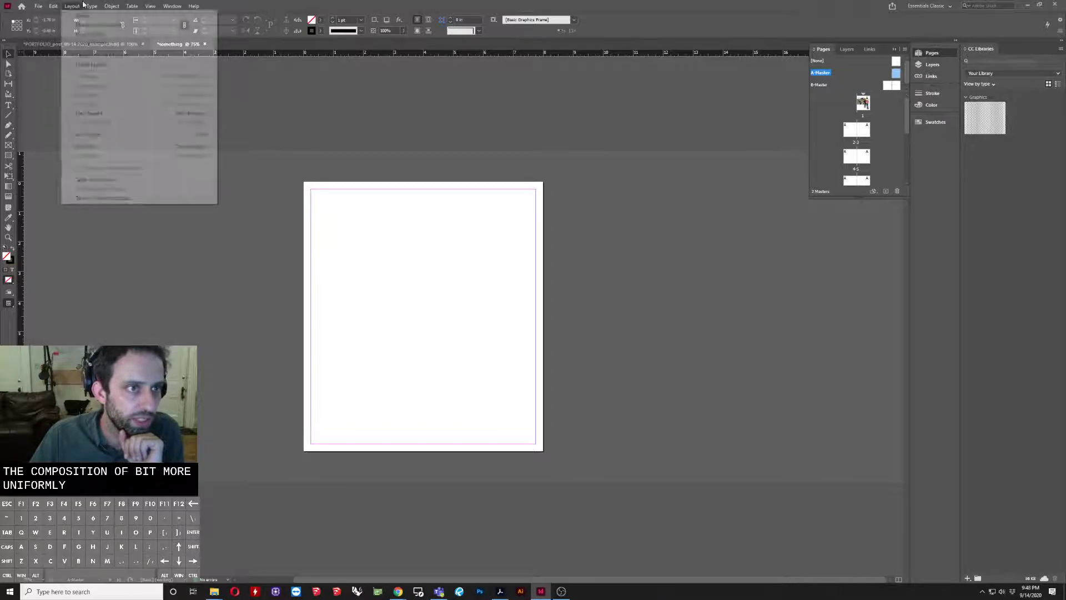
mouse_move(106, 6)
mouse_move(72, 6)
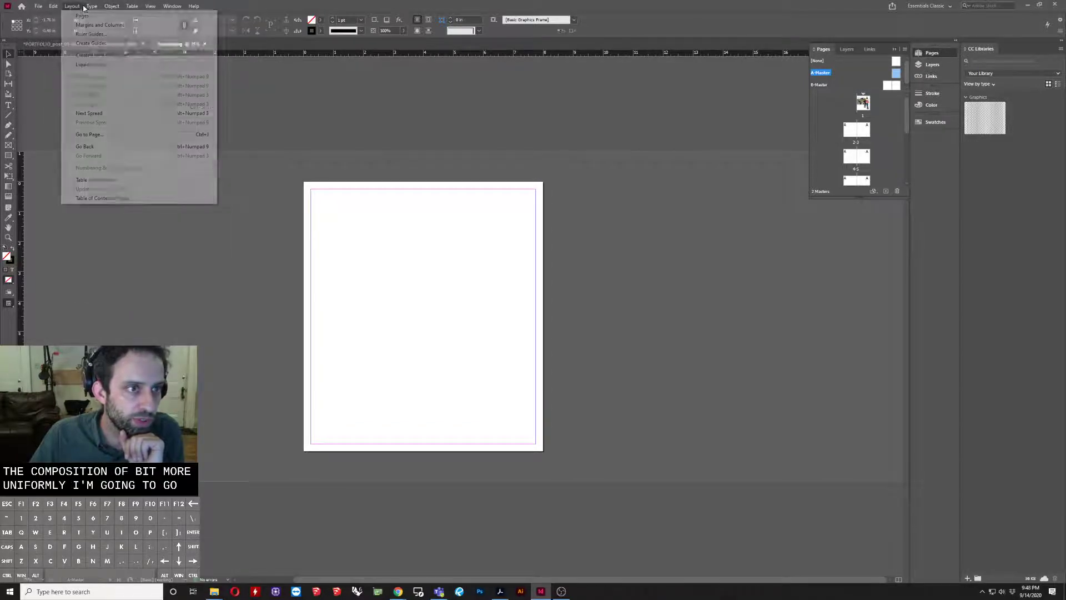
click(112, 46)
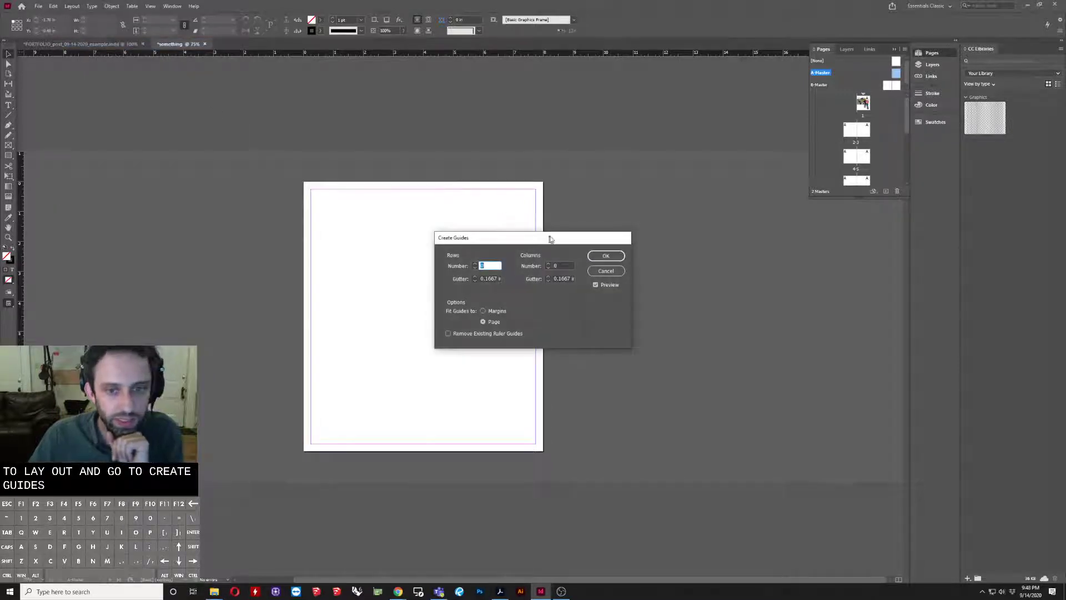
text(2)
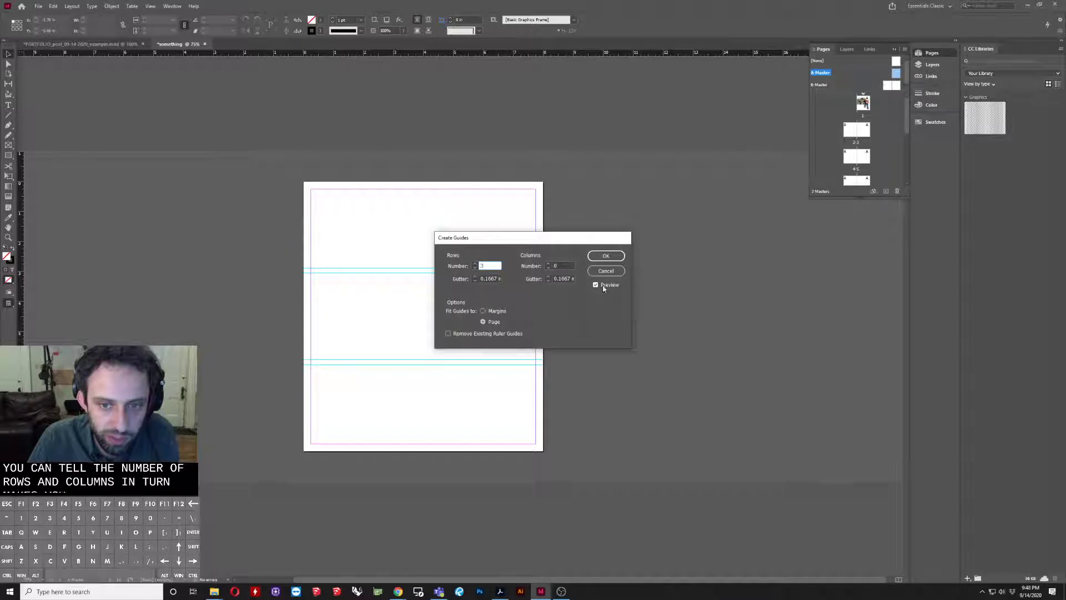
click(549, 264)
click(549, 264)
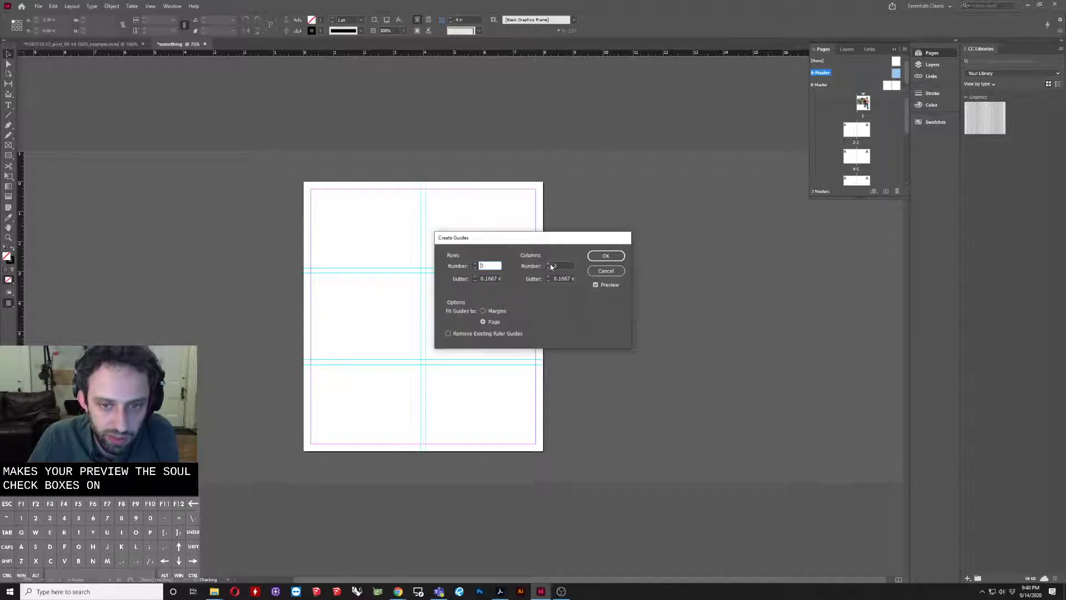
click(549, 265)
drag(514, 242, 654, 237)
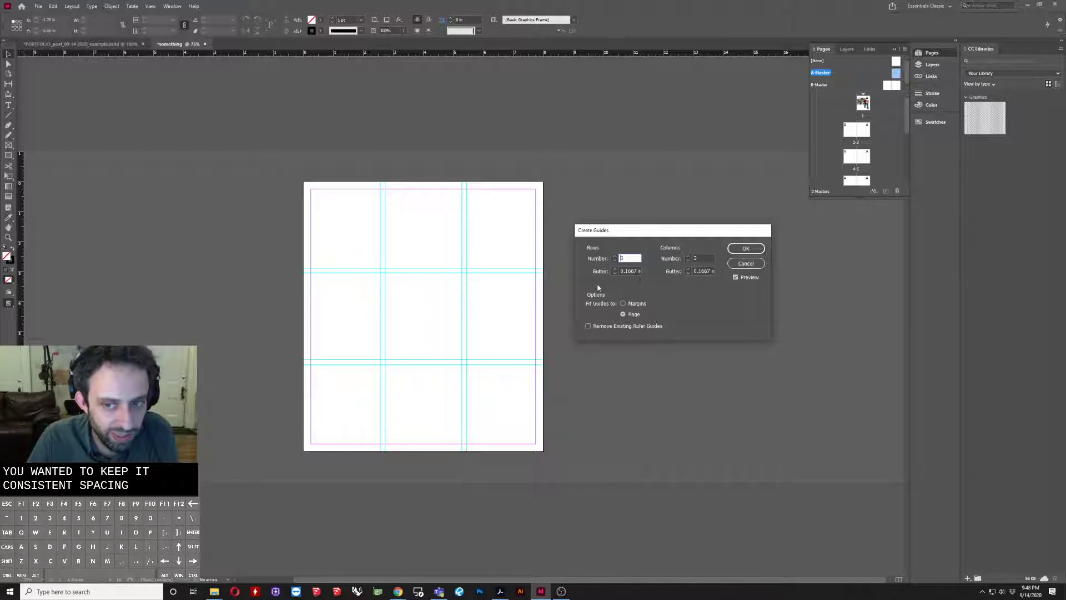
Step: Set both the row and column gutters of the guide grid to 0.125 in
click(615, 275)
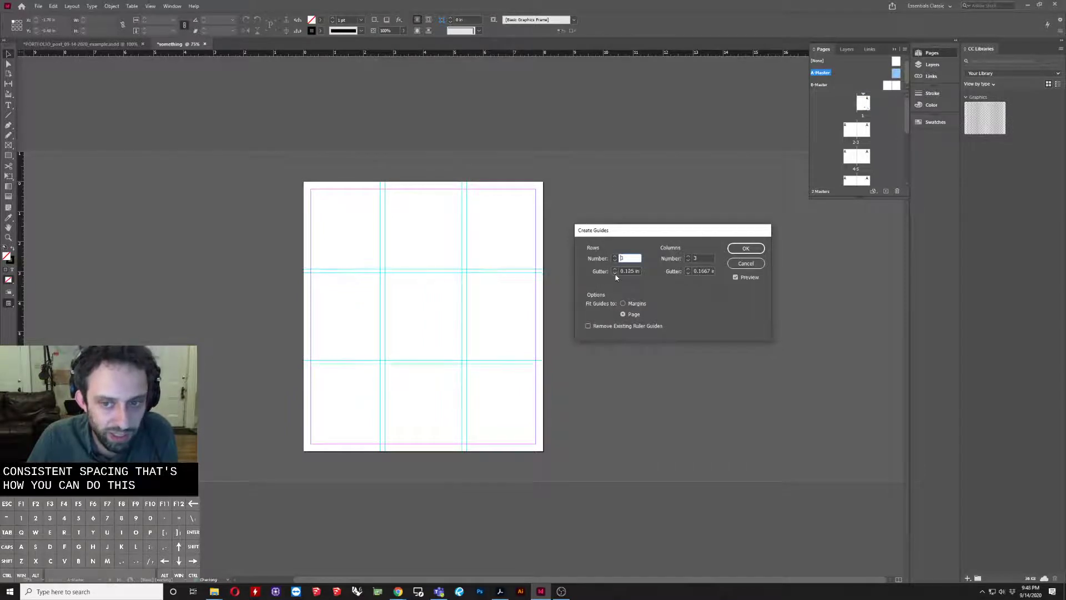
click(615, 274)
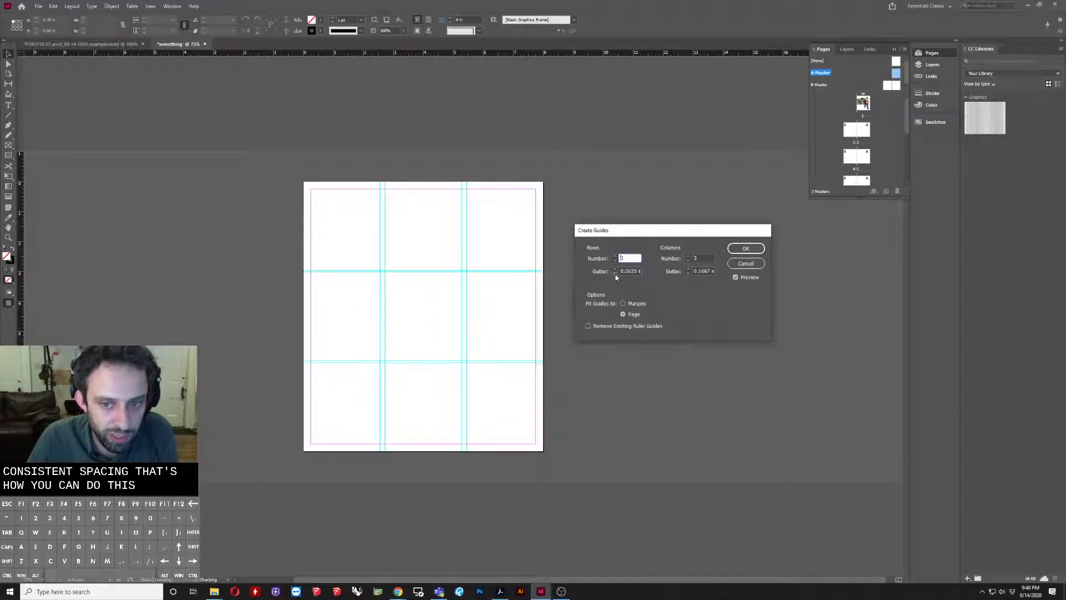
click(688, 273)
click(689, 273)
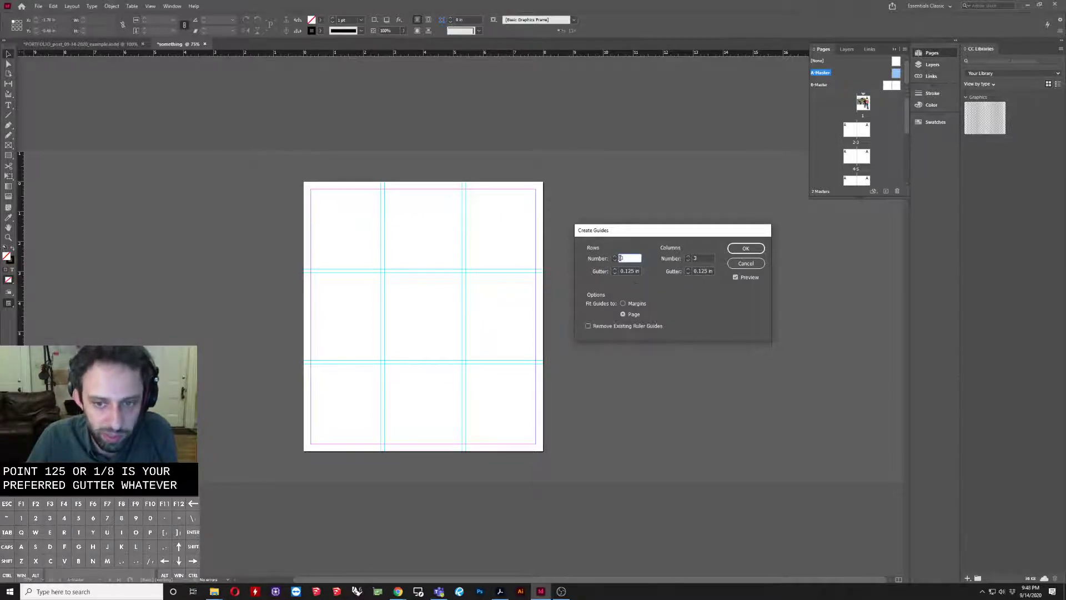
Step: Preview the guide grid with 4 rows and 4 columns and with 5 rows and 5 columns
click(614, 257)
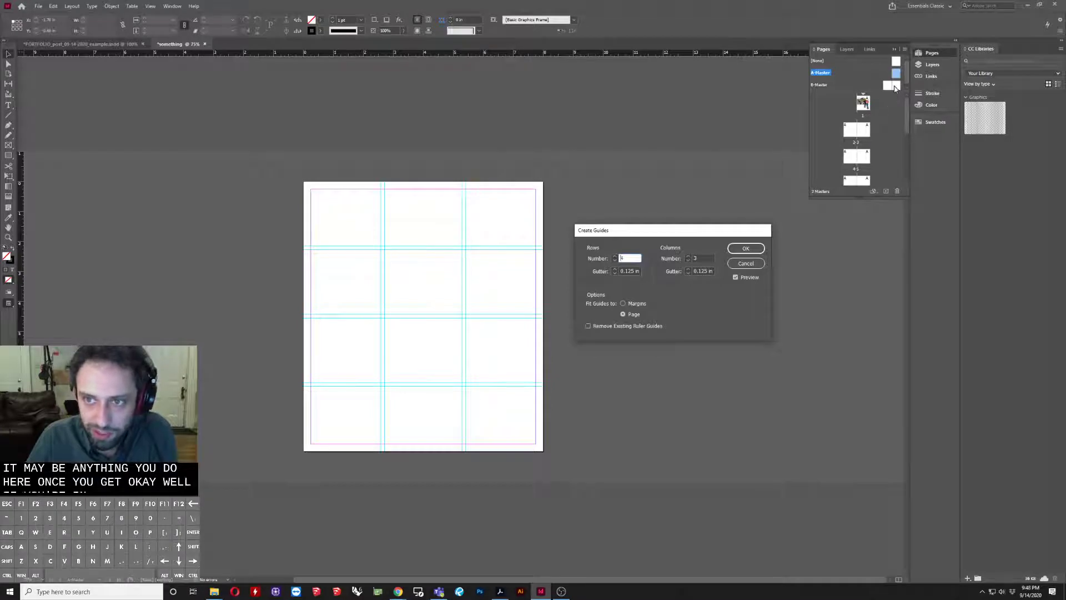
click(688, 257)
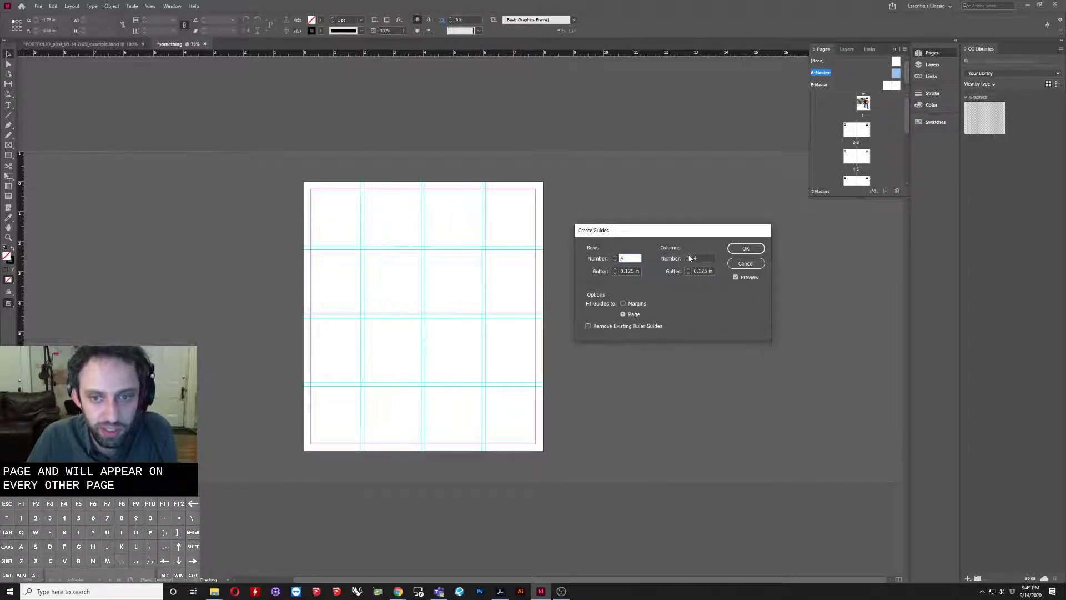
click(615, 257)
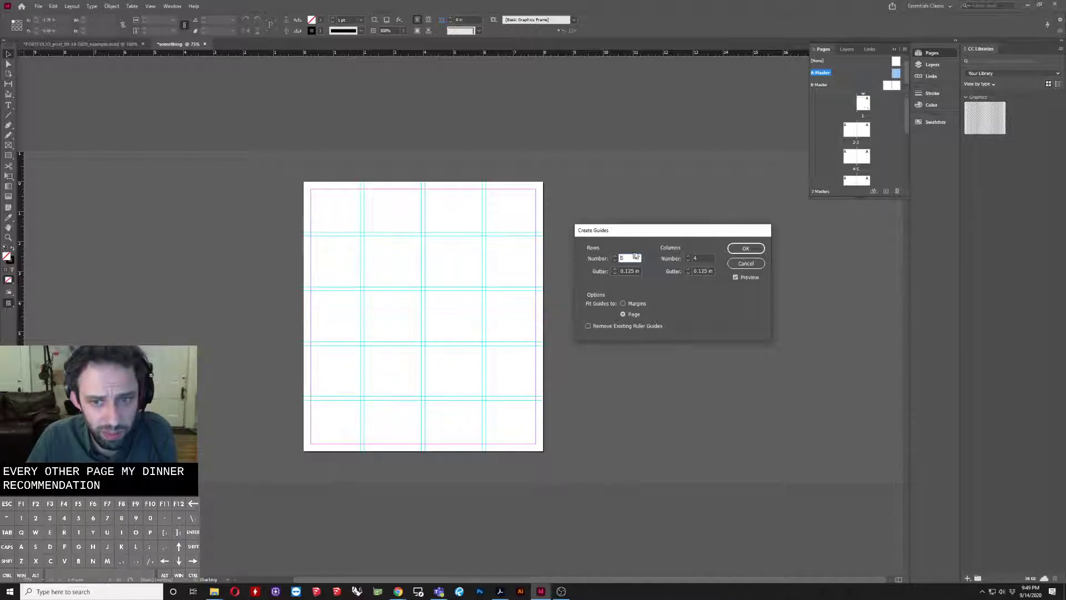
click(689, 257)
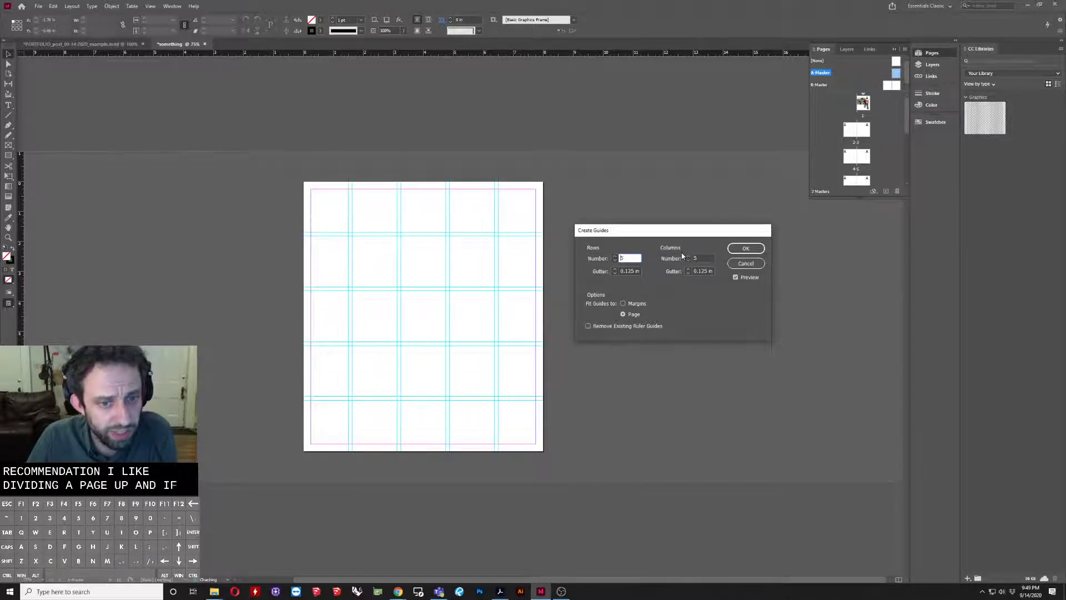
Step: Compare three-row guide grids with 2, 4 and 5 columns, ending on 3 rows and 3 columns
click(615, 260)
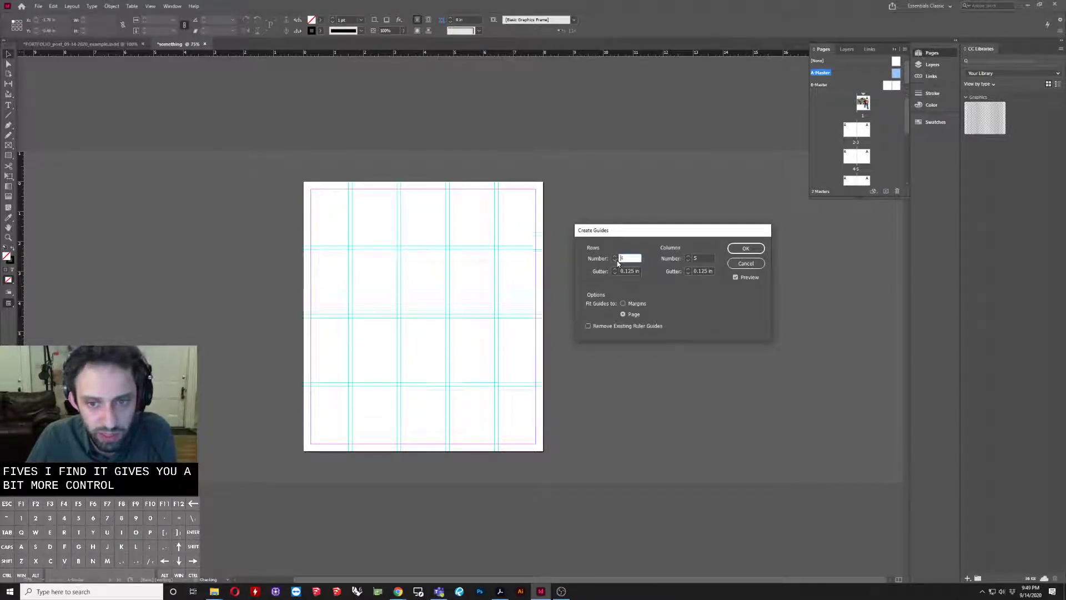
click(614, 261)
click(687, 260)
click(687, 260)
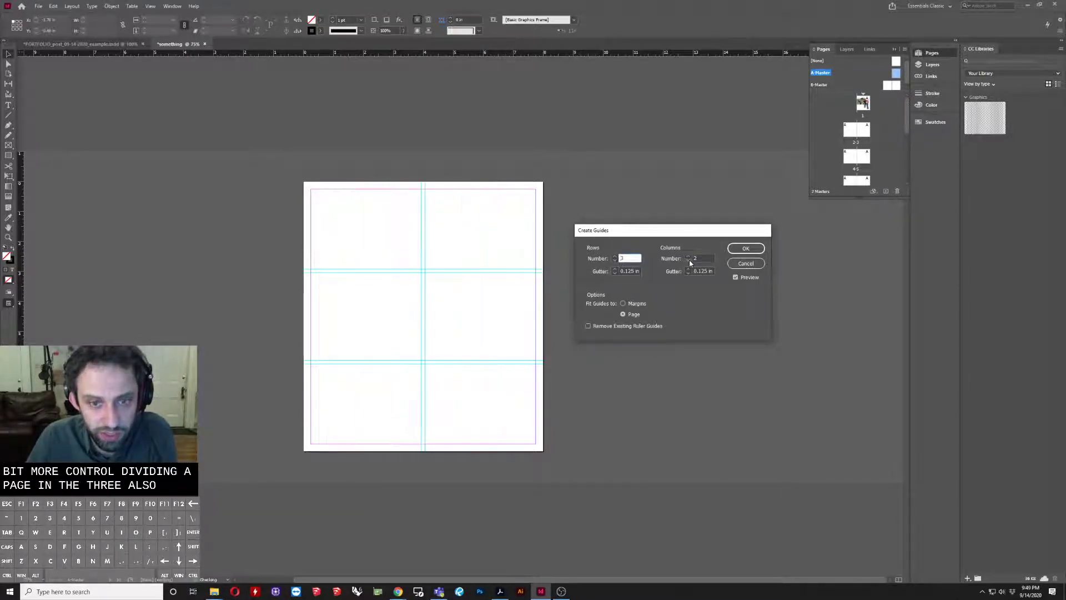
click(688, 256)
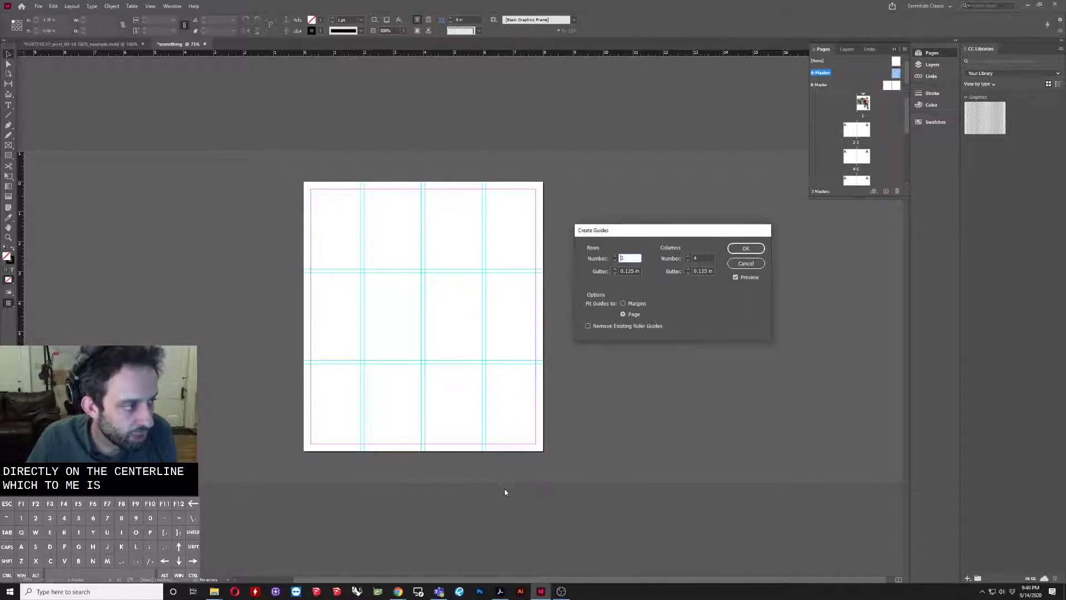
click(687, 261)
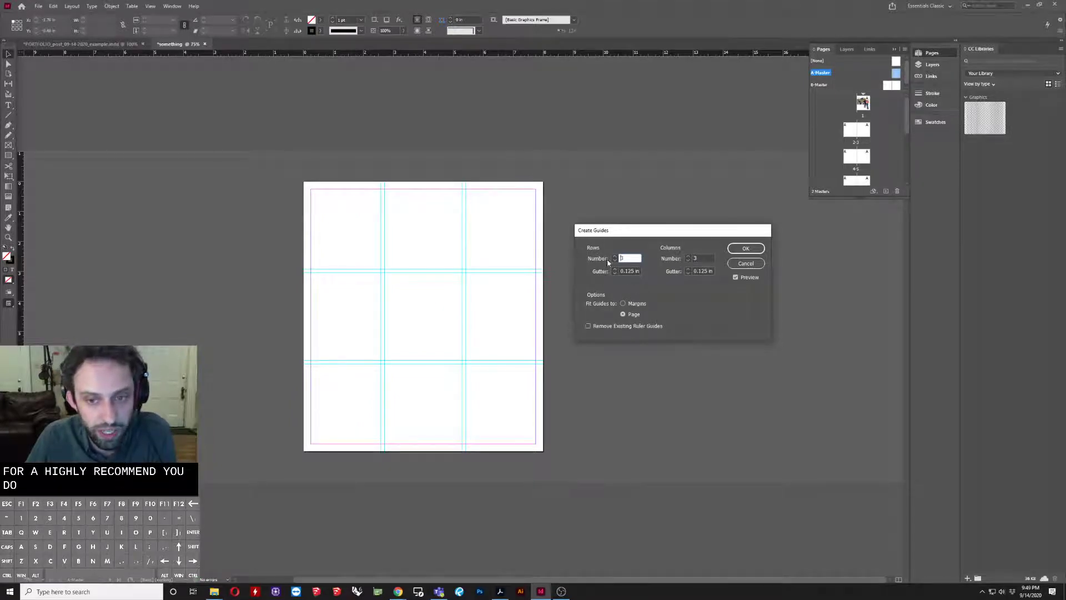
click(689, 257)
click(689, 257)
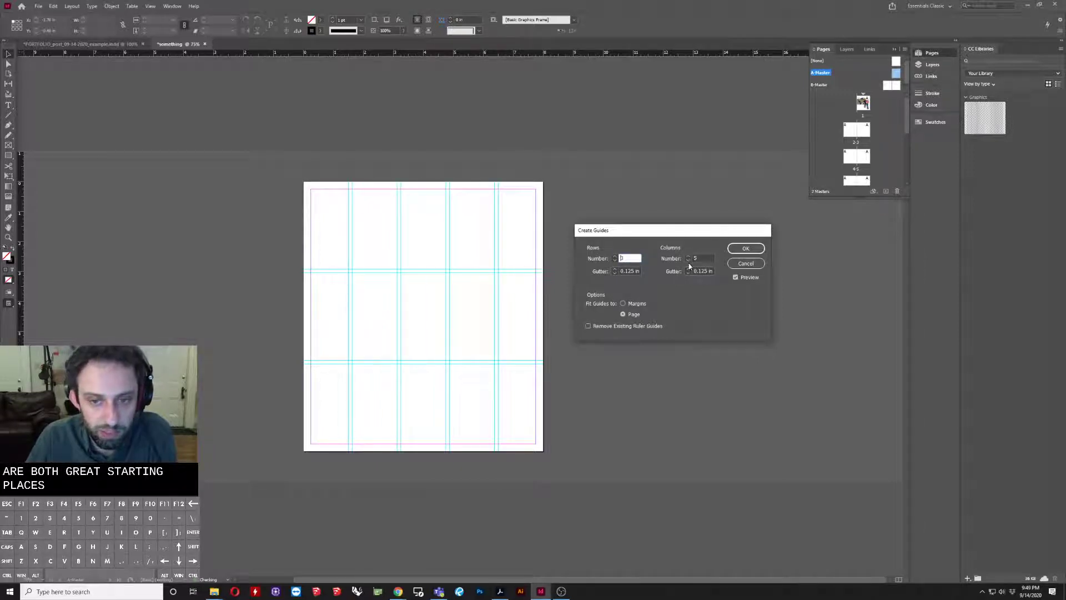
click(688, 260)
click(689, 260)
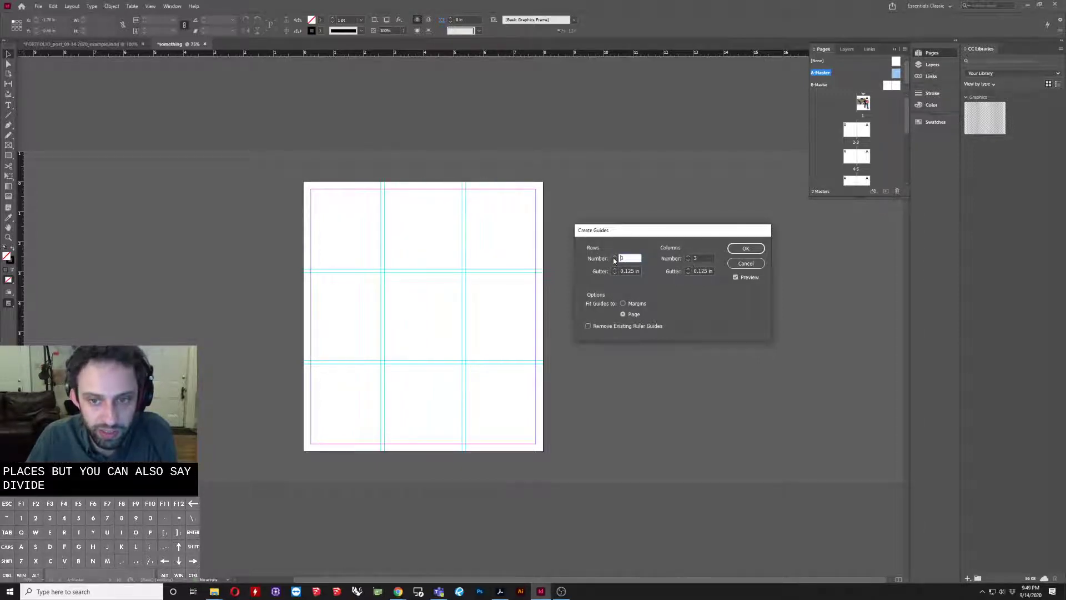
Step: Set the number of rows to 5 and create the guides on the A-Master
key(Up)
key(Up)
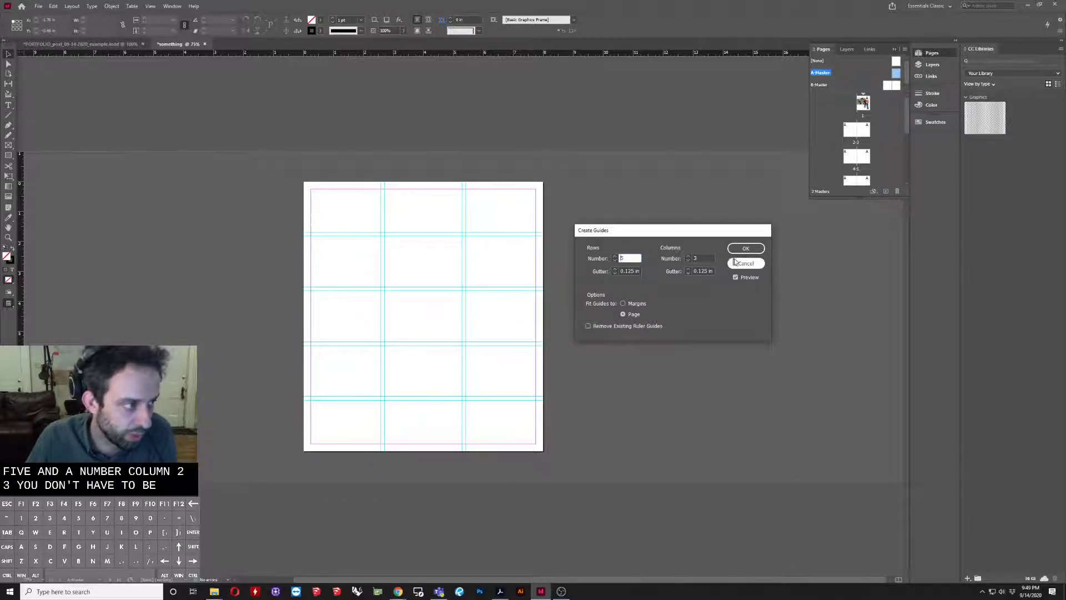
click(746, 249)
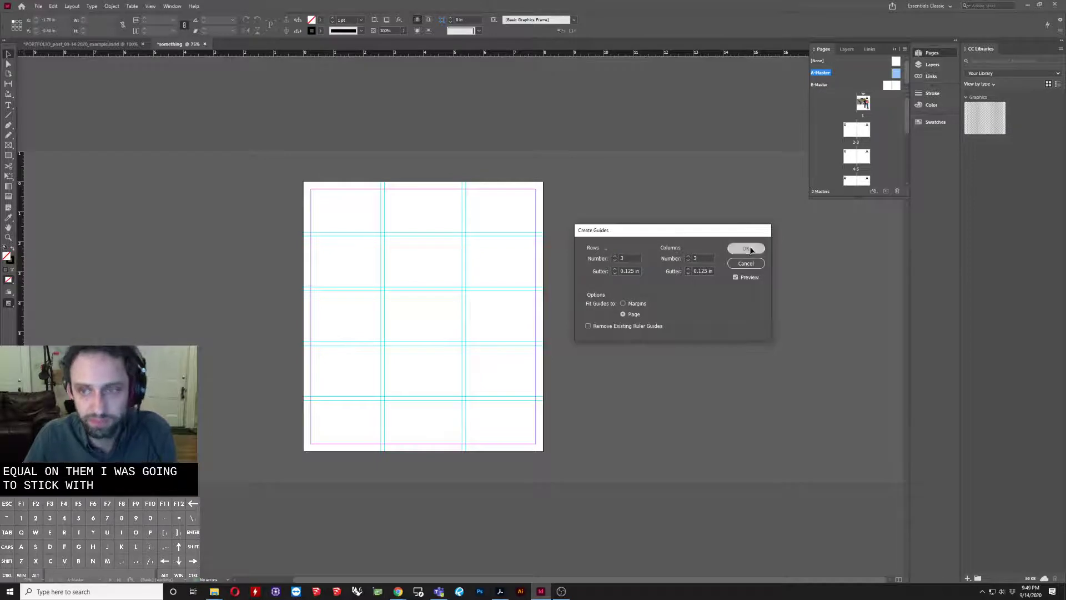
Step: Move page 1's landscape render and people onto the pasteboard and delete the page's own ruler guides
double_click(862, 103)
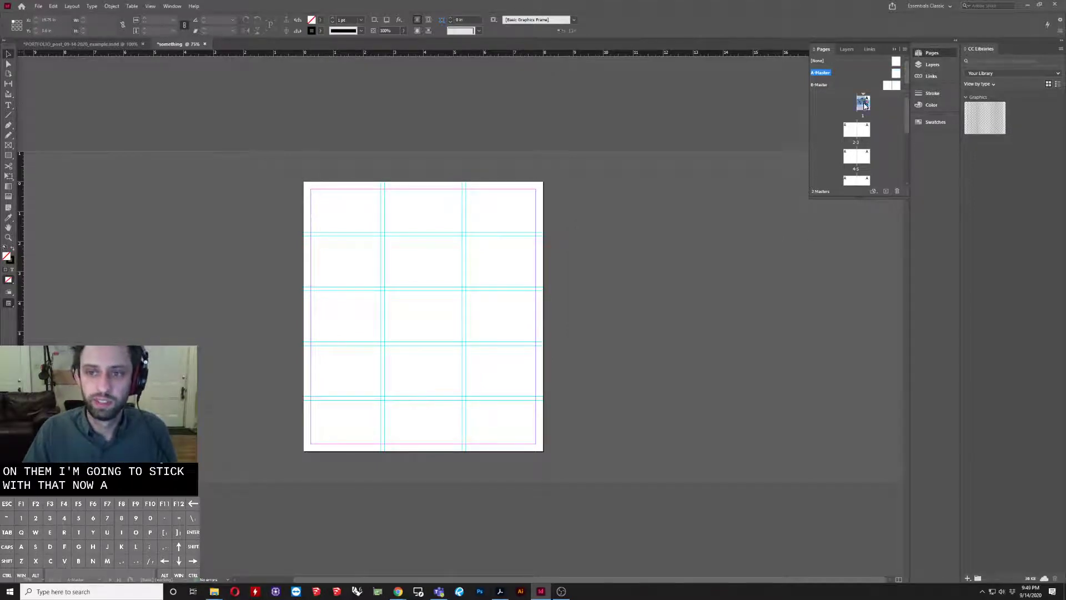
drag(450, 169, 781, 192)
click(536, 131)
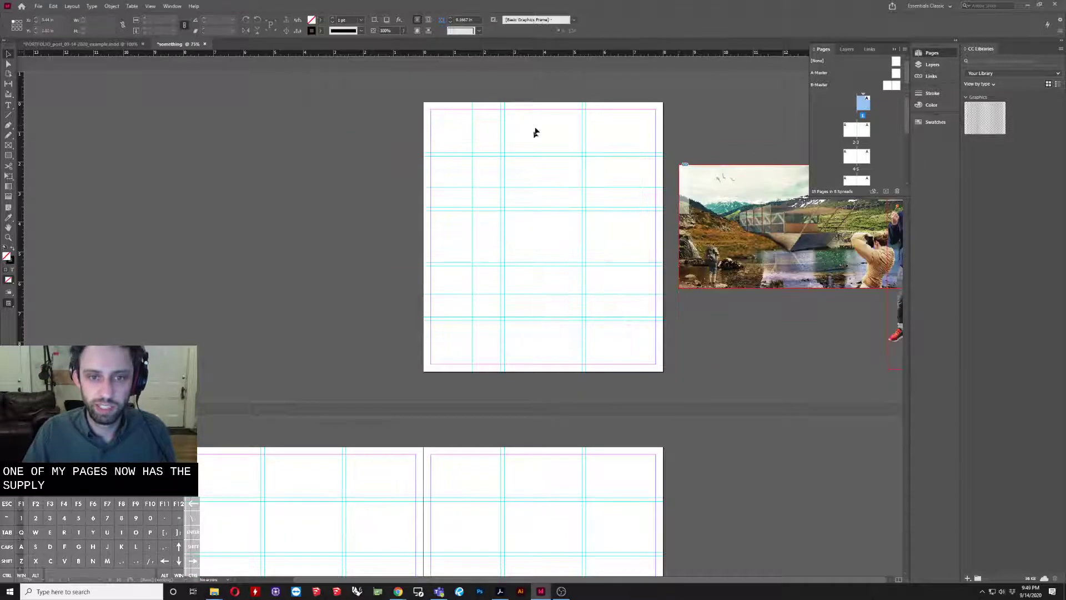
drag(535, 131, 420, 349)
key(Delete)
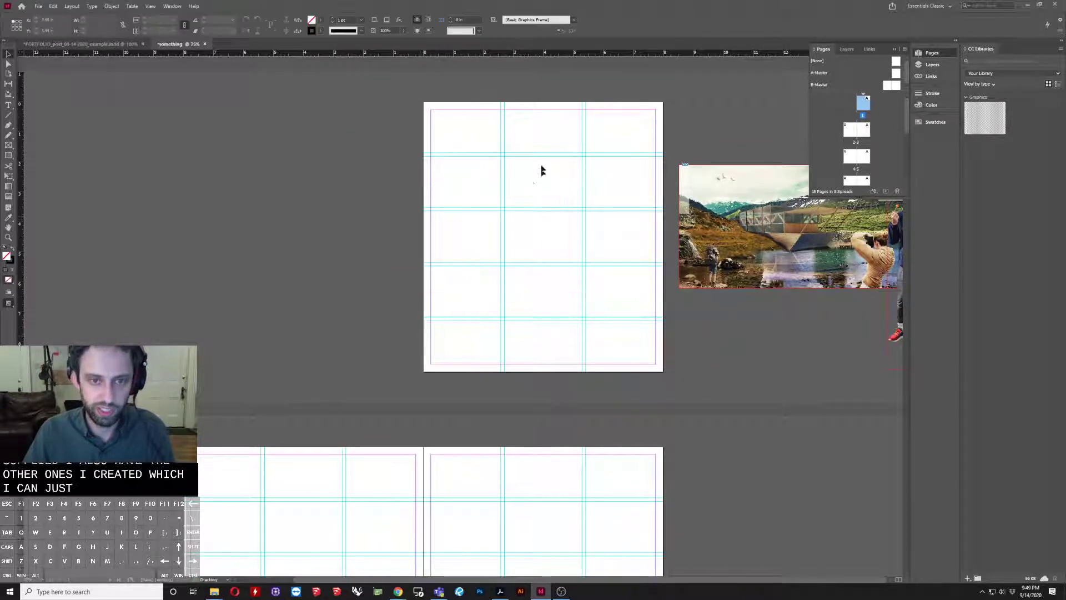
Step: Override the A-Master guide at the top of page 1's third row, move it down toward the fourth row, and undo the move
drag(578, 166, 432, 311)
drag(602, 131, 489, 239)
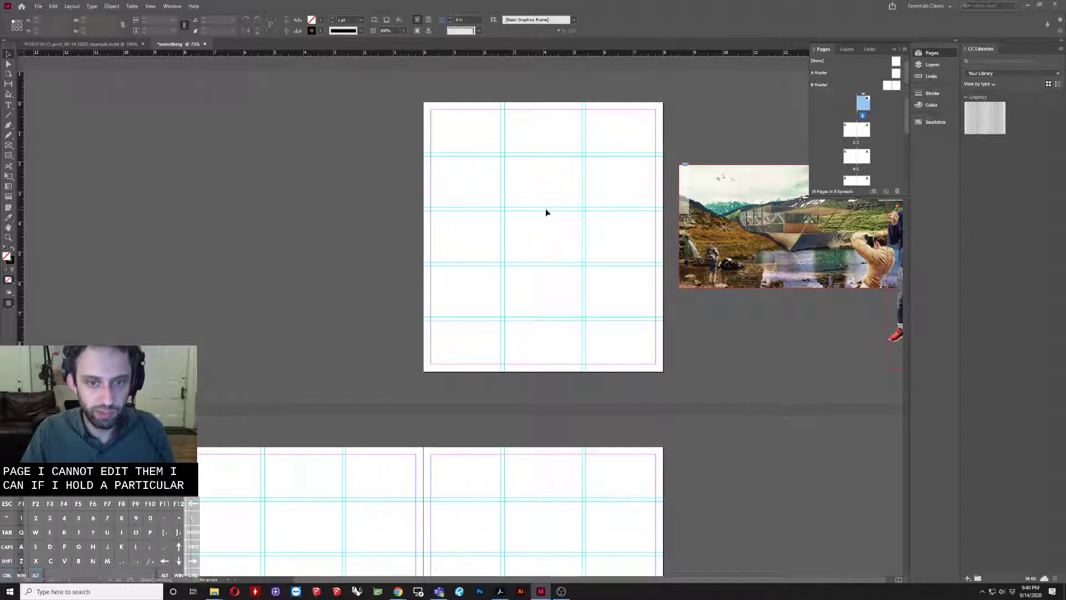
key(Caps_Lock)
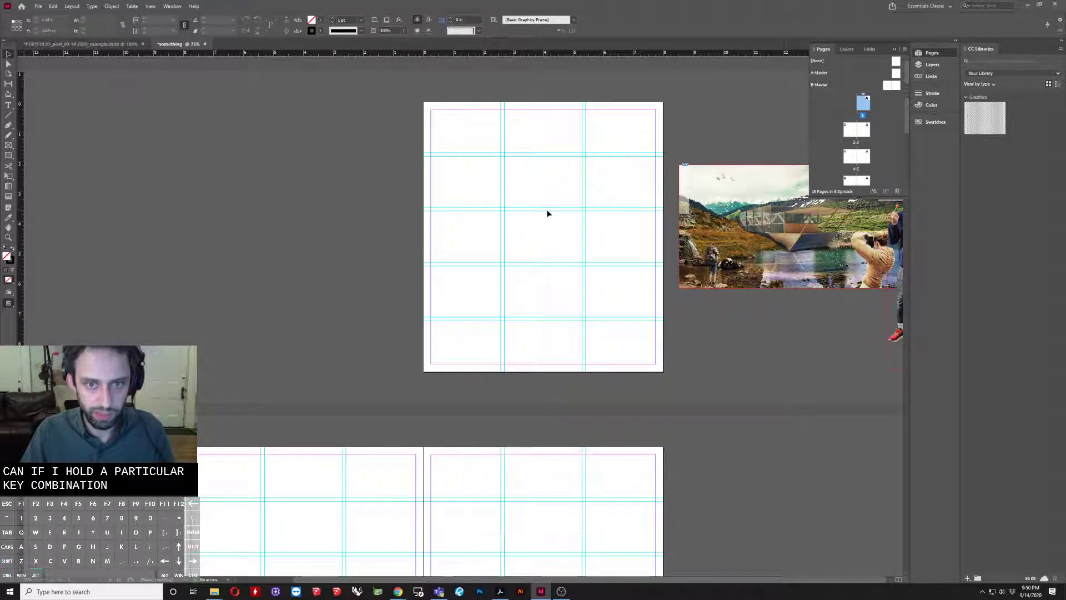
click(547, 210)
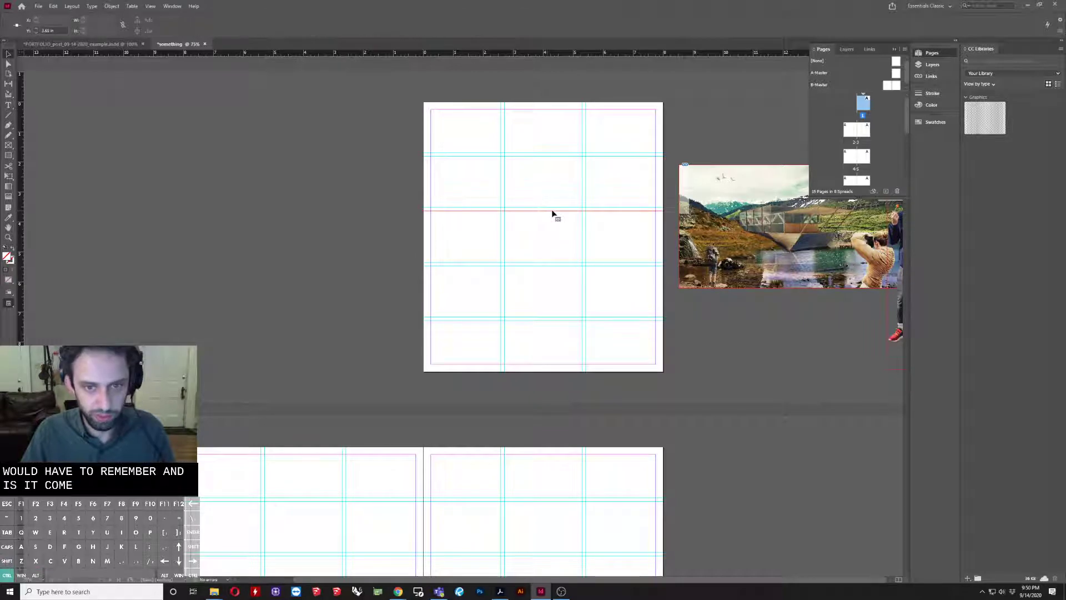
drag(559, 216, 554, 257)
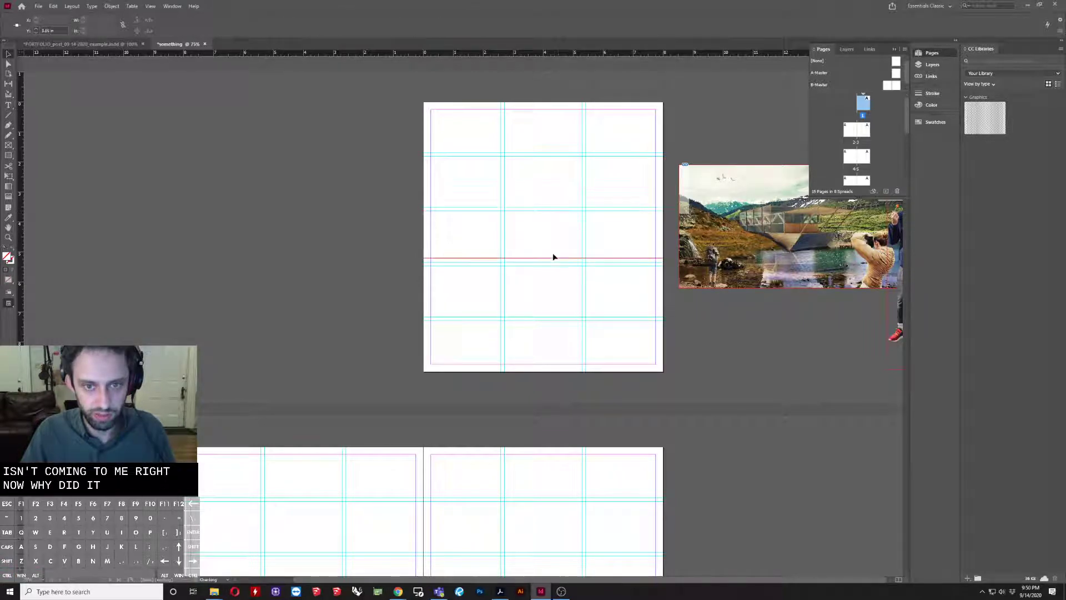
key(ctrl+z)
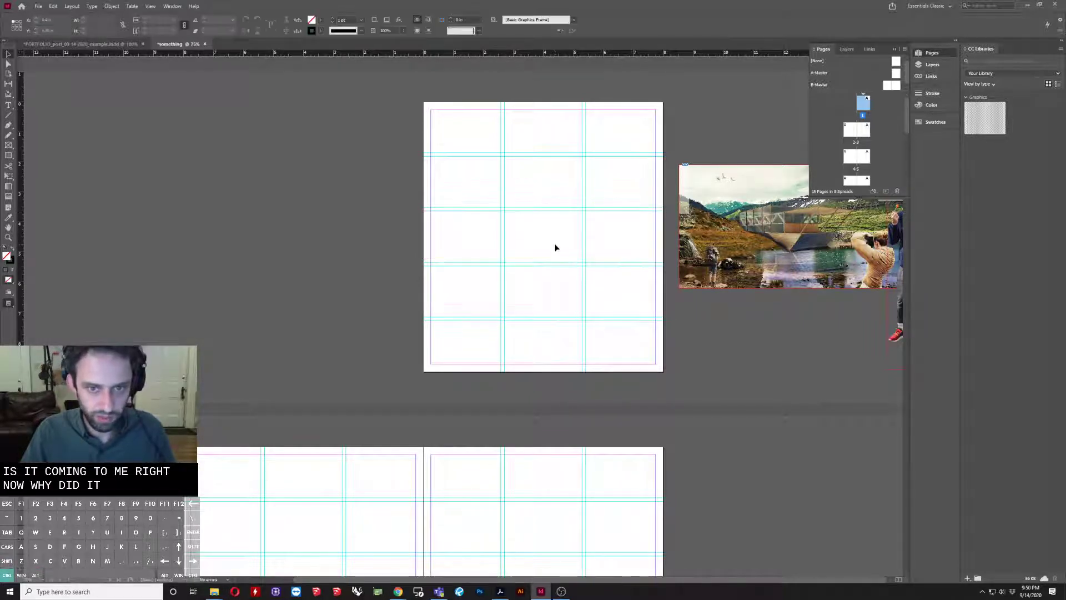
Step: Override and delete the pair of master guides between page 1's second and third rows, and undo these changes
ctrl+shift+click(547, 210)
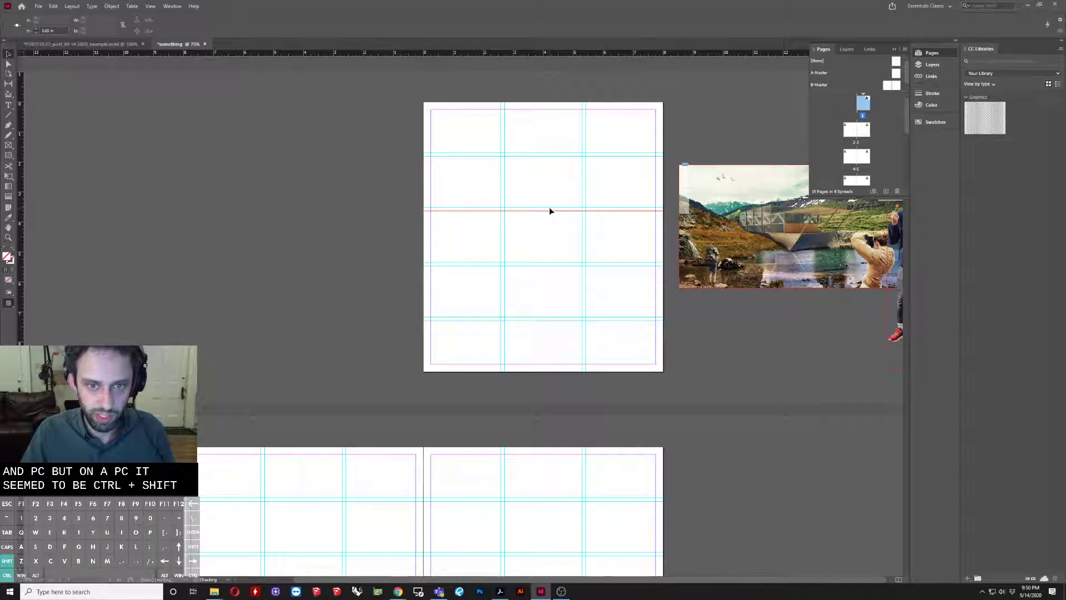
drag(550, 211, 578, 202)
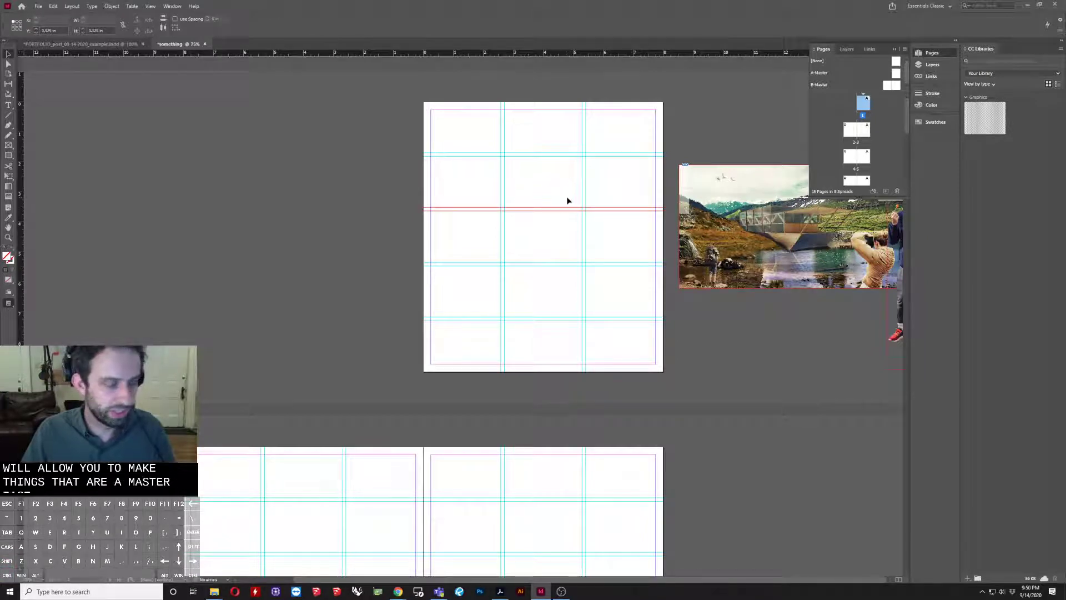
key(Delete)
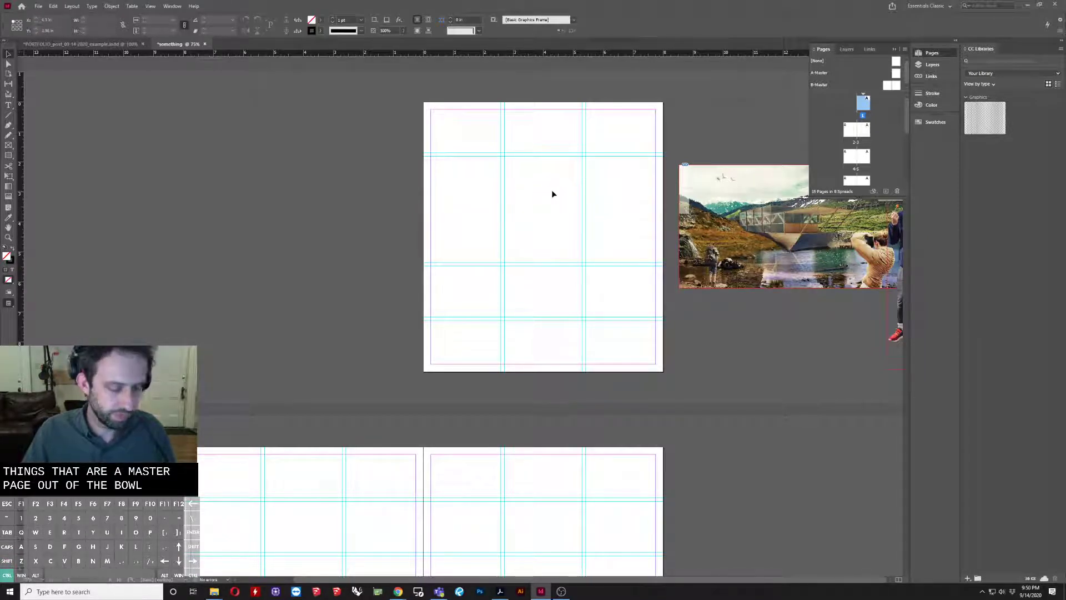
key(ctrl+z)
key(ctrl+z)
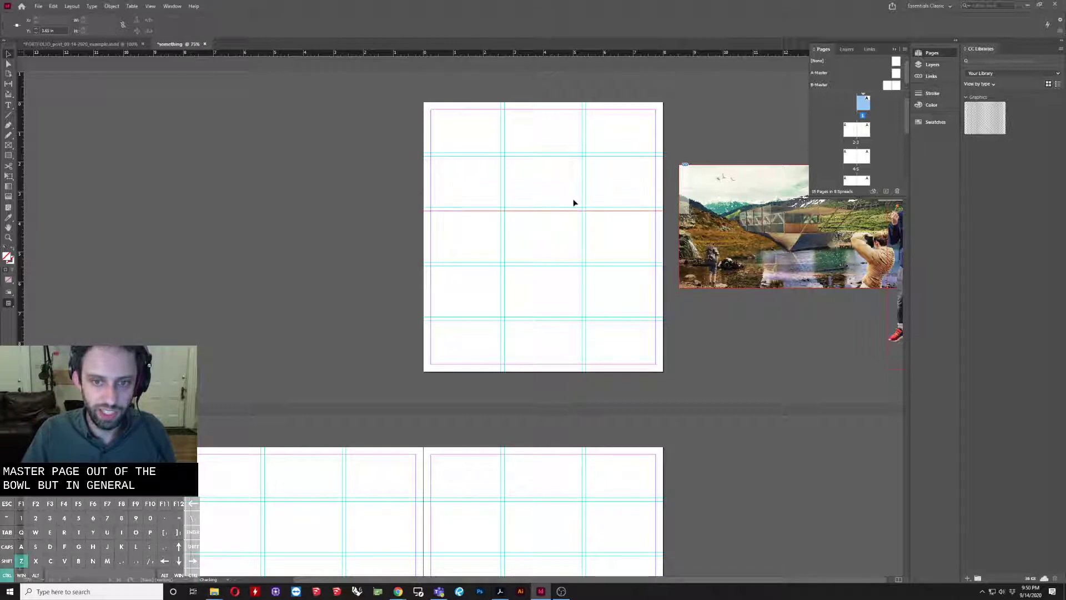
key(ctrl+z)
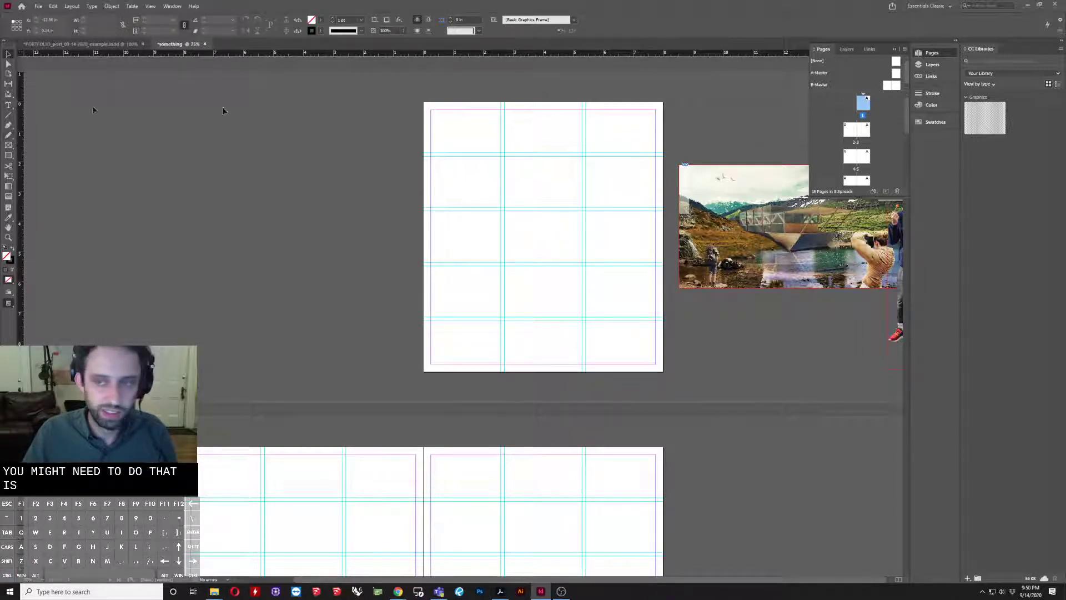
Step: Open the A-Master and draw a text frame about 1.9 in wide in the middle column's second-row cell
click(895, 76)
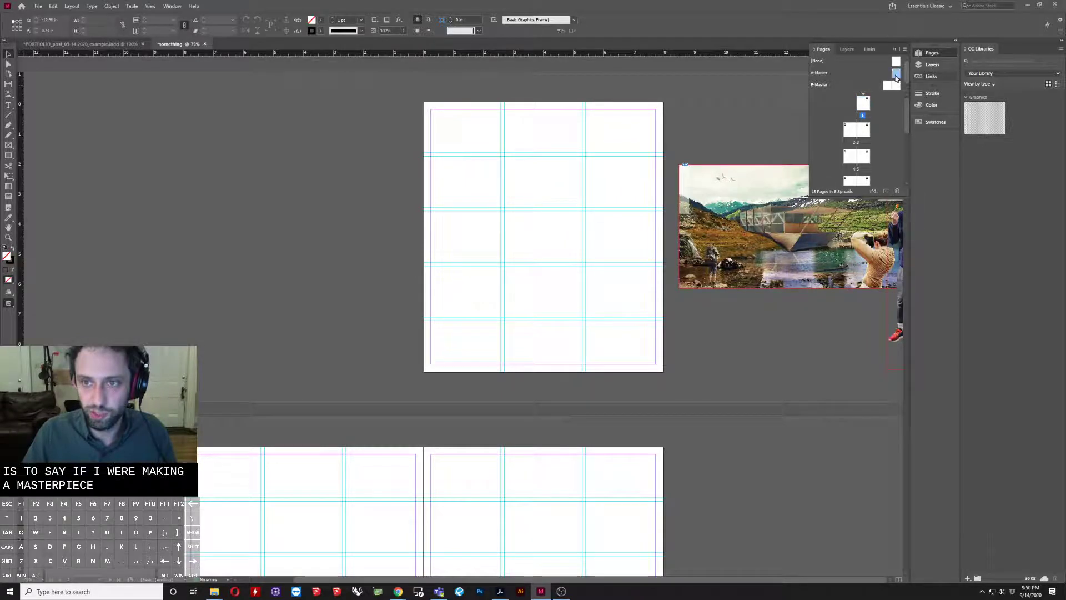
double_click(895, 76)
scroll(573, 383, up, 3)
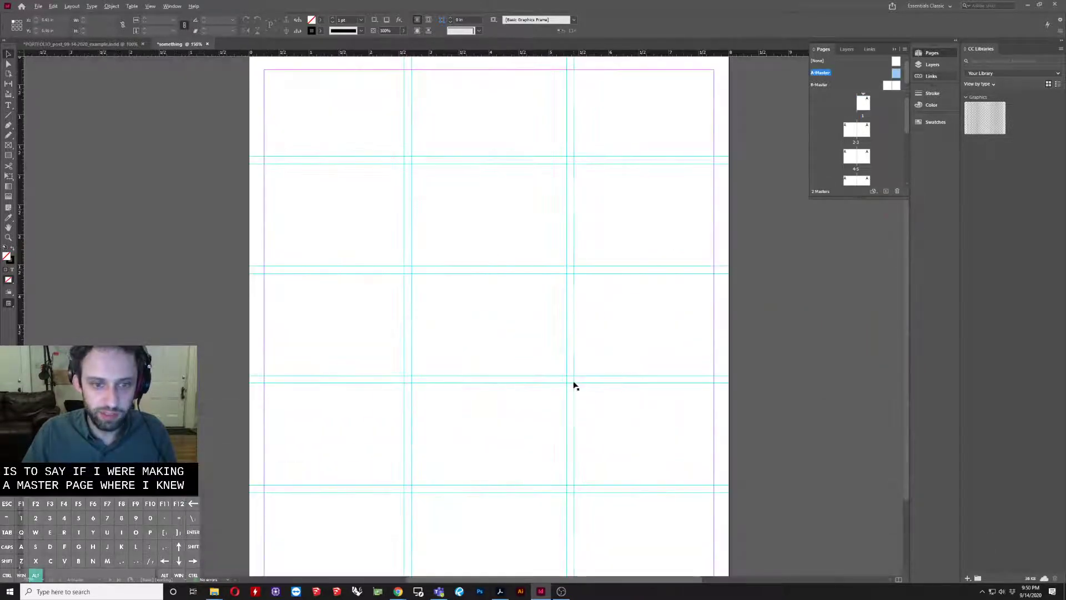
click(10, 106)
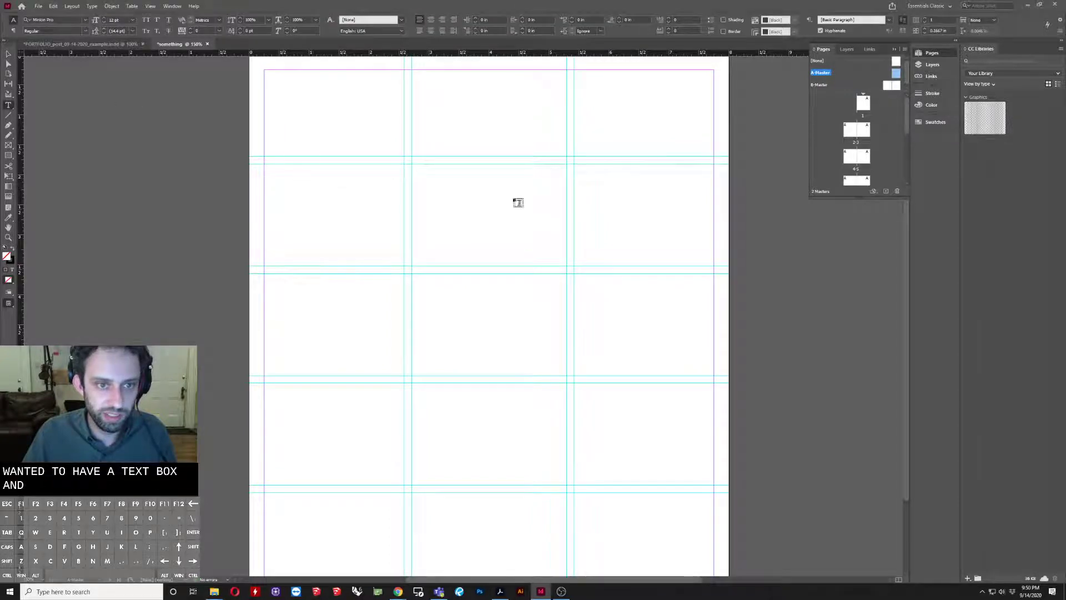
drag(437, 192, 553, 260)
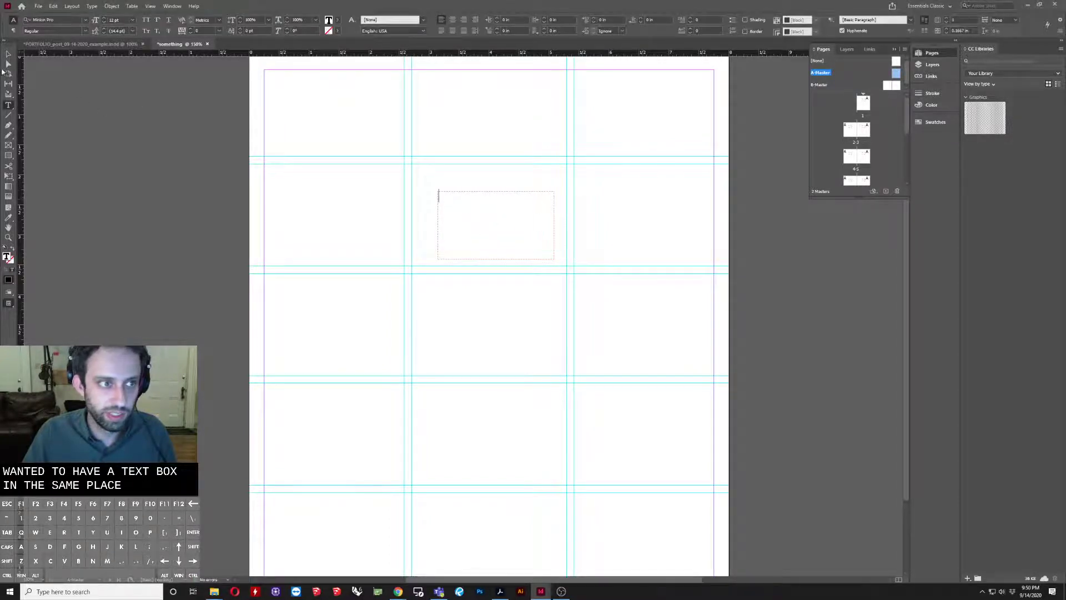
Step: Resize the A-Master text frame to fit the guides around the middle column's second-row cell
click(9, 54)
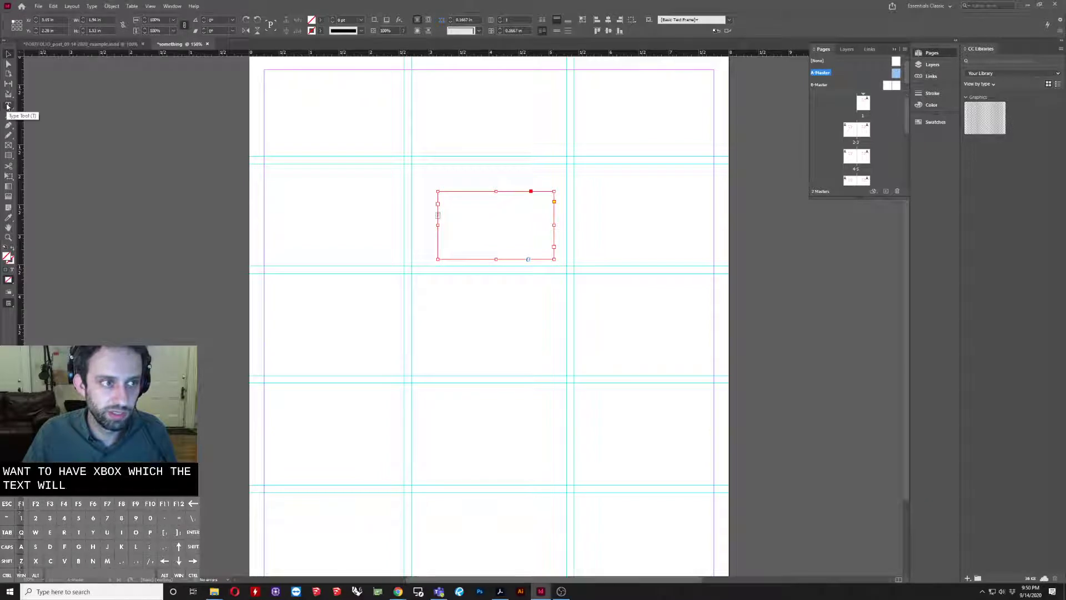
drag(501, 200, 468, 190)
drag(525, 229, 567, 265)
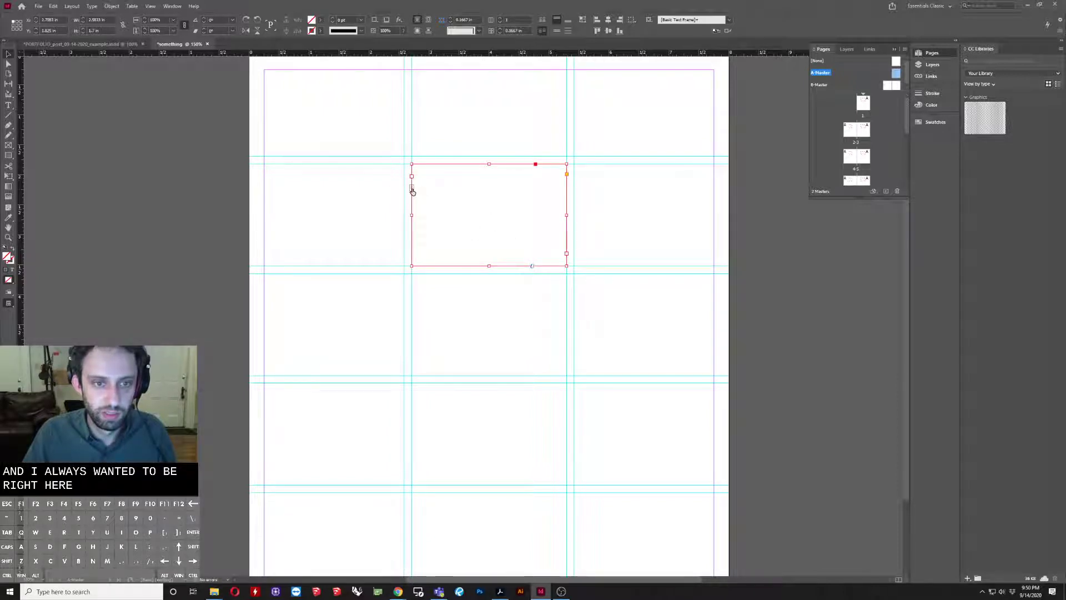
click(412, 188)
Step: Fill the A-Master text frame with the first column of the abstract copied from the example portfolio document, and deselect the frame
double_click(440, 197)
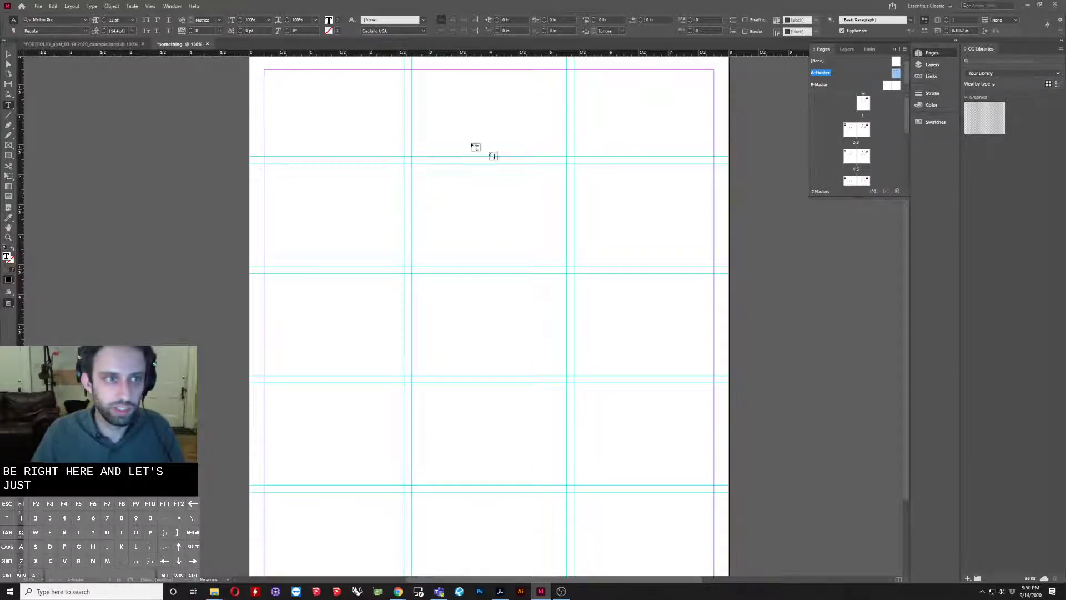
click(82, 44)
scroll(551, 401, down, 10)
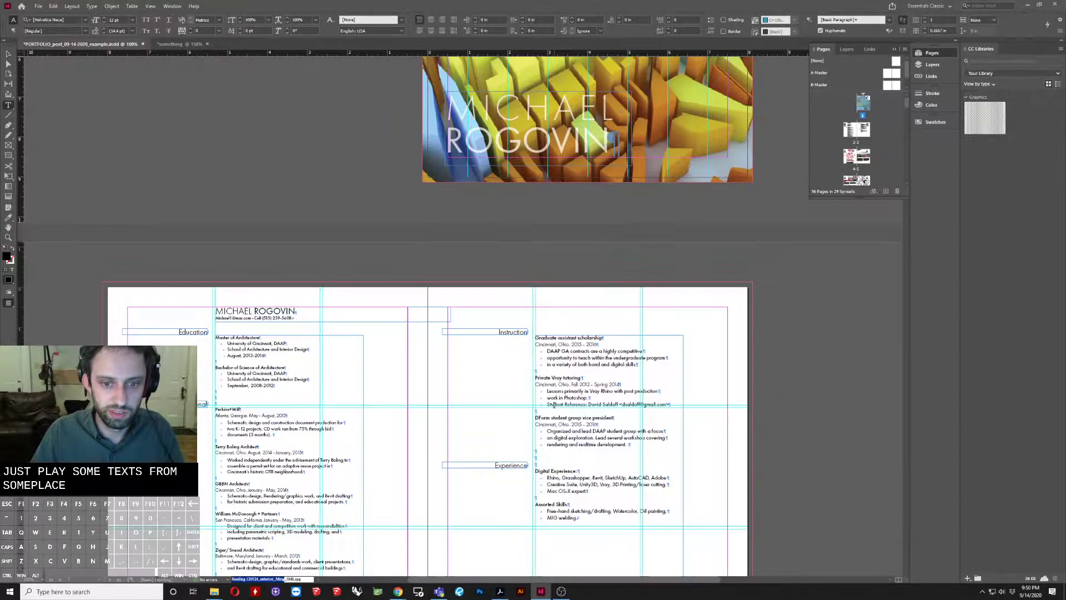
scroll(550, 400, down, 10)
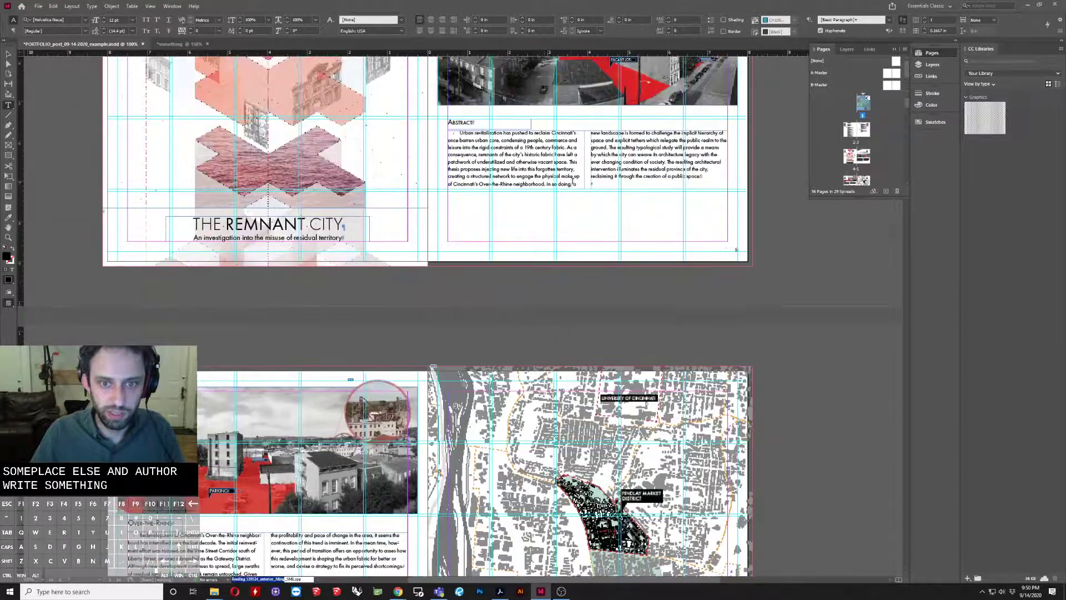
drag(578, 184, 399, 112)
key(ctrl+c)
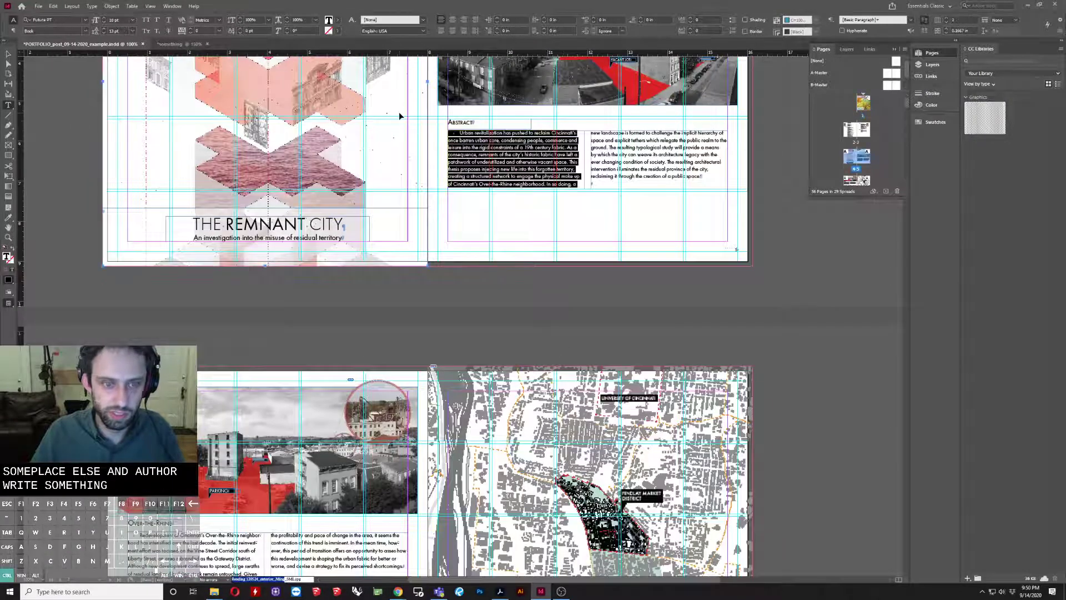
click(169, 44)
key(ctrl+v)
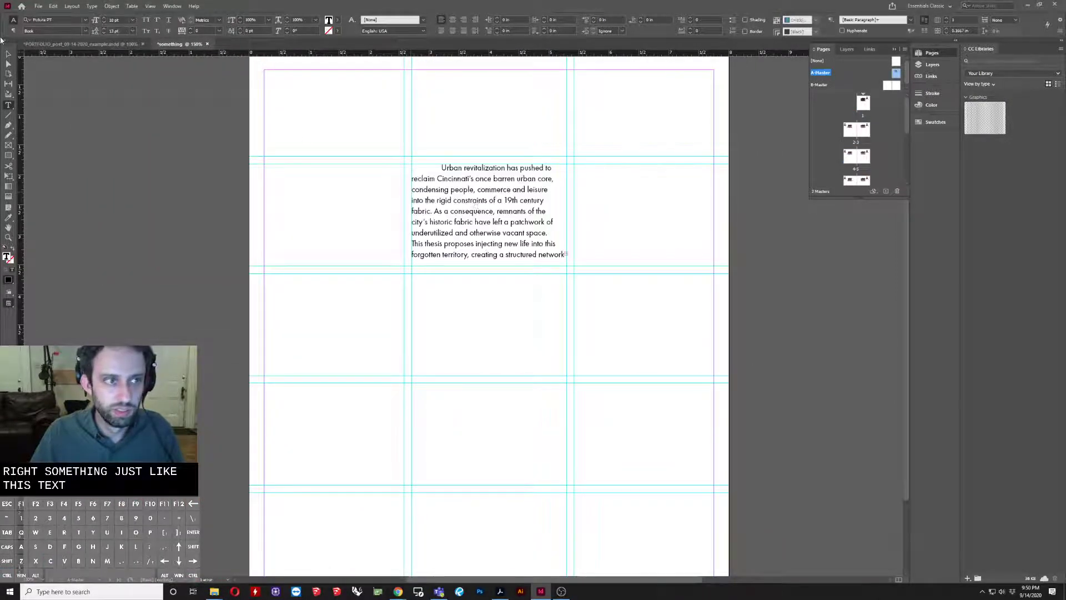
click(7, 53)
click(286, 255)
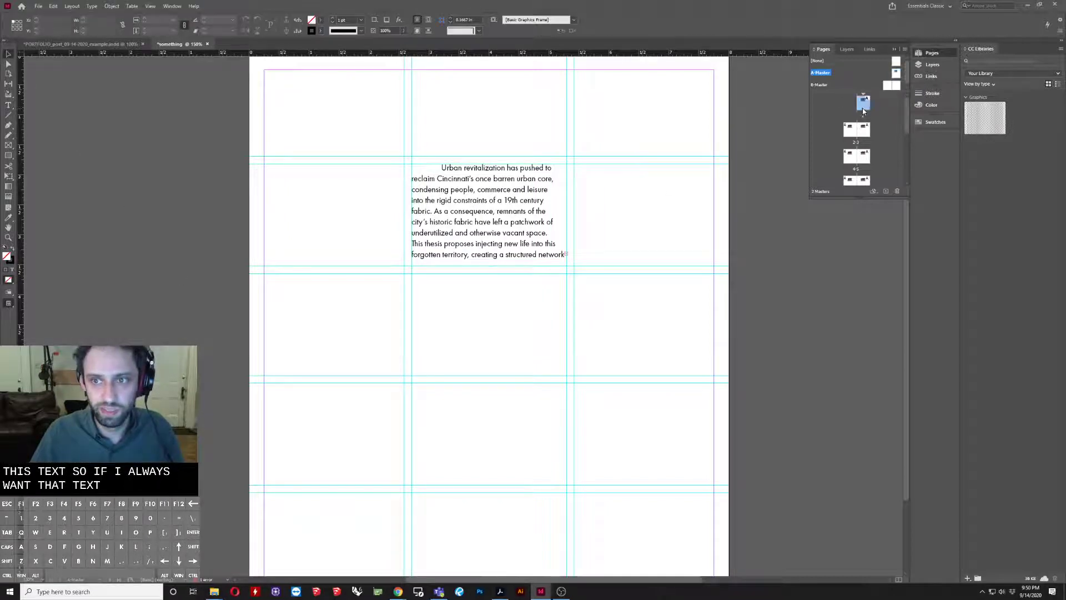
Step: Return to the document pages and override the A-Master text frame on page 2 so it can be edited
double_click(862, 107)
key(ctrl+minus)
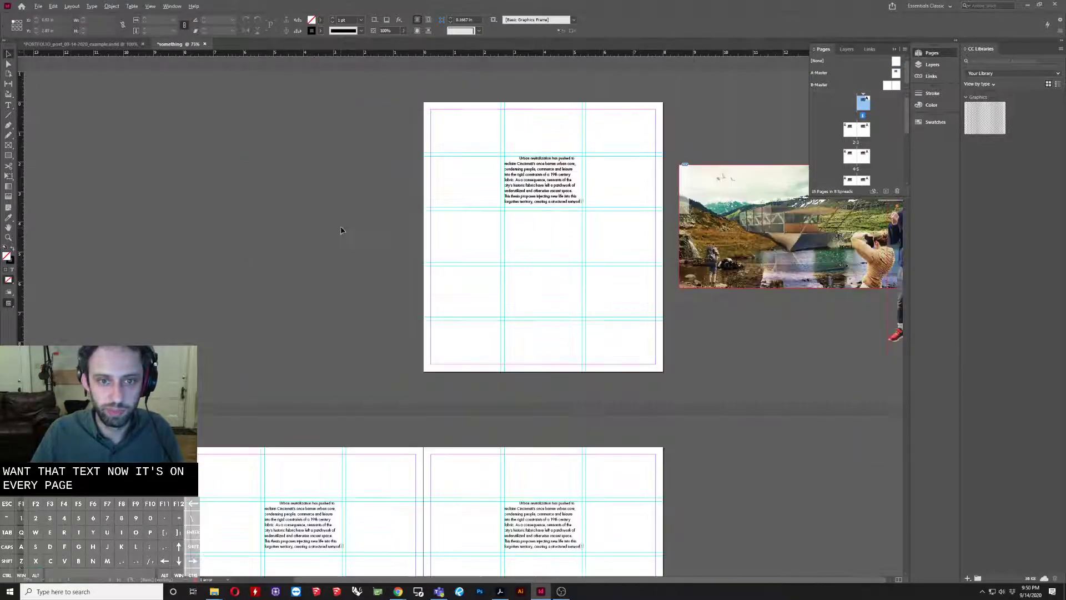
scroll(498, 283, down, 5)
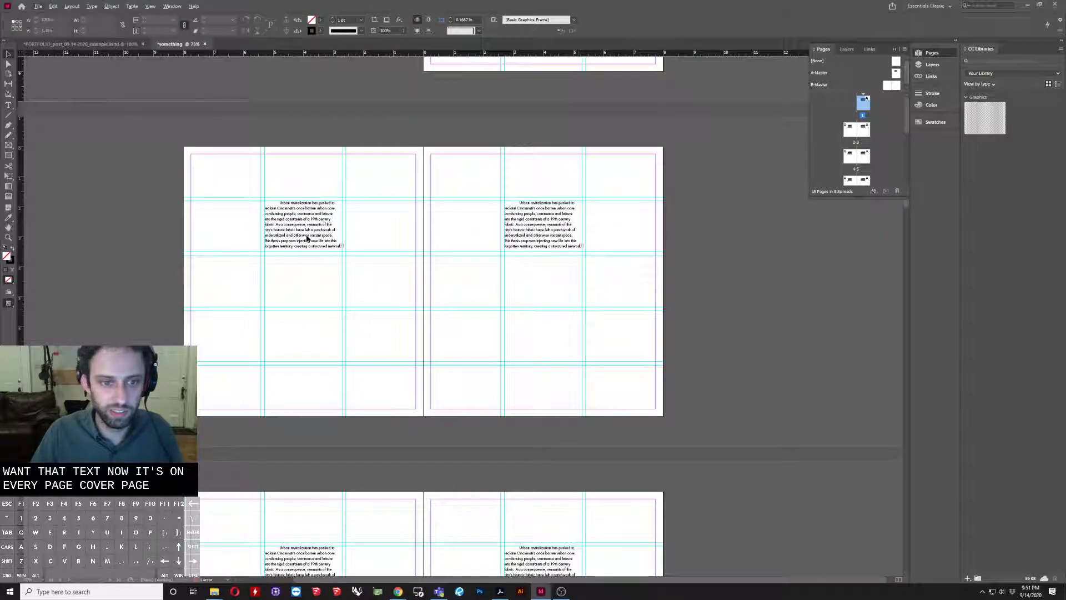
scroll(381, 213, up, 3)
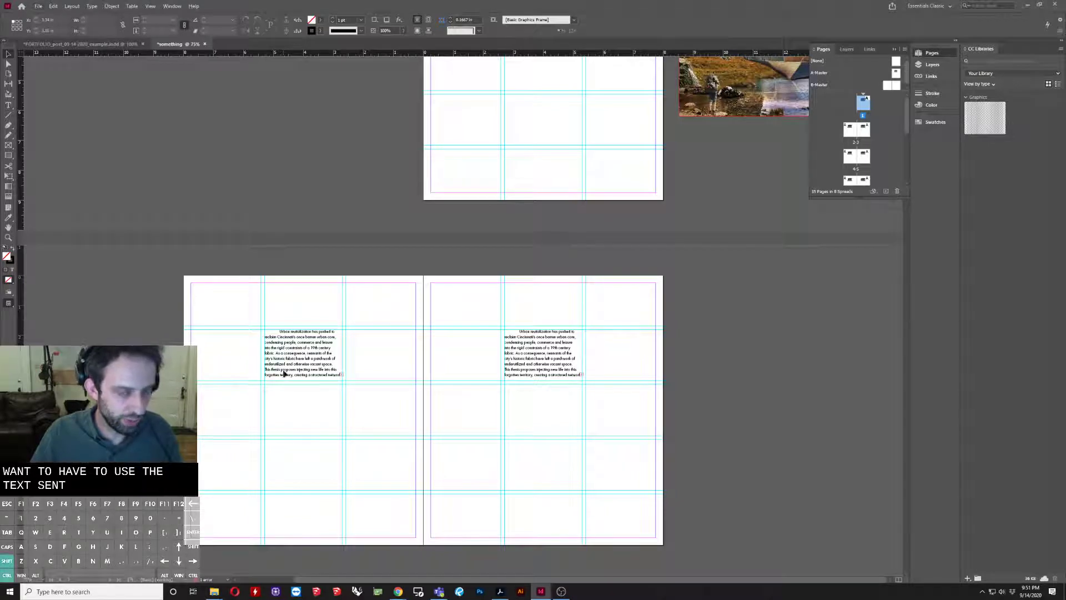
ctrl+shift+click(318, 367)
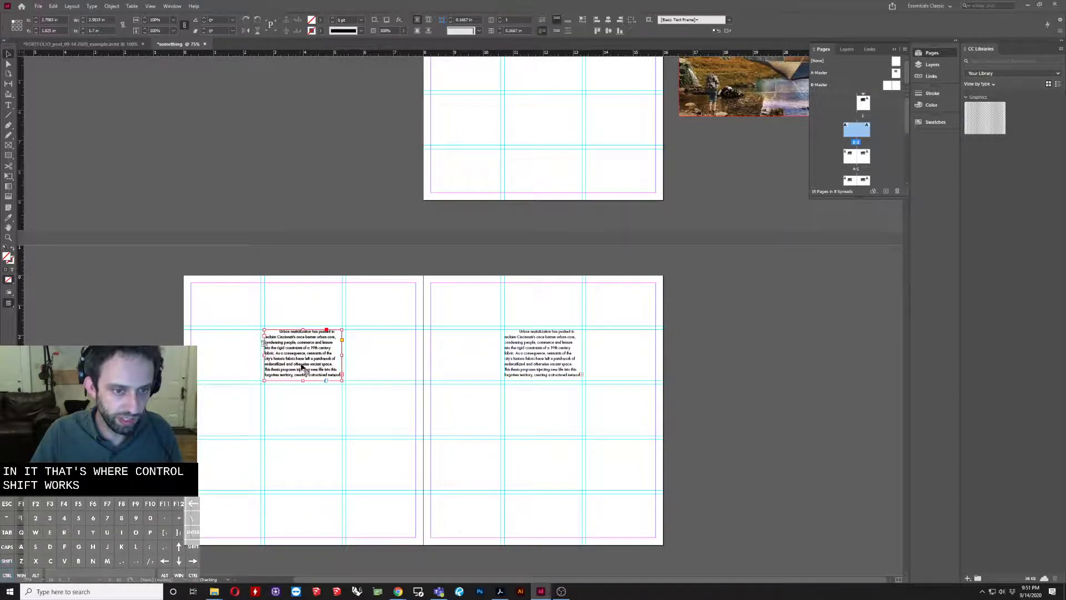
scroll(305, 365, up, 3)
Step: Replace all text in page 2's overridden frame with "NOW I CAN PUT SOMETHING ELSE HERE"
double_click(313, 362)
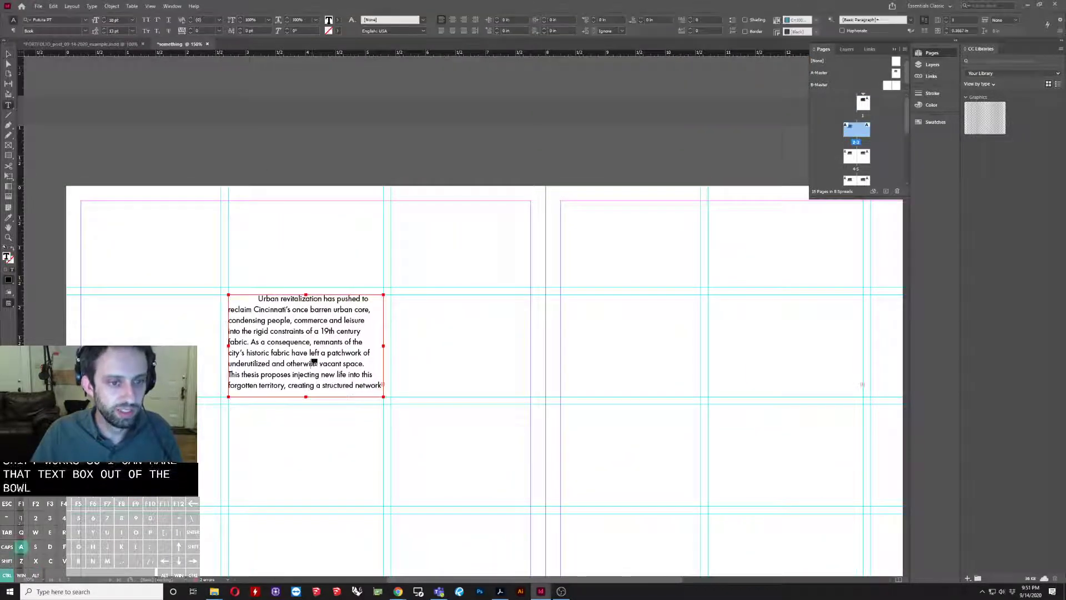
key(ctrl+a)
text(NOW I)
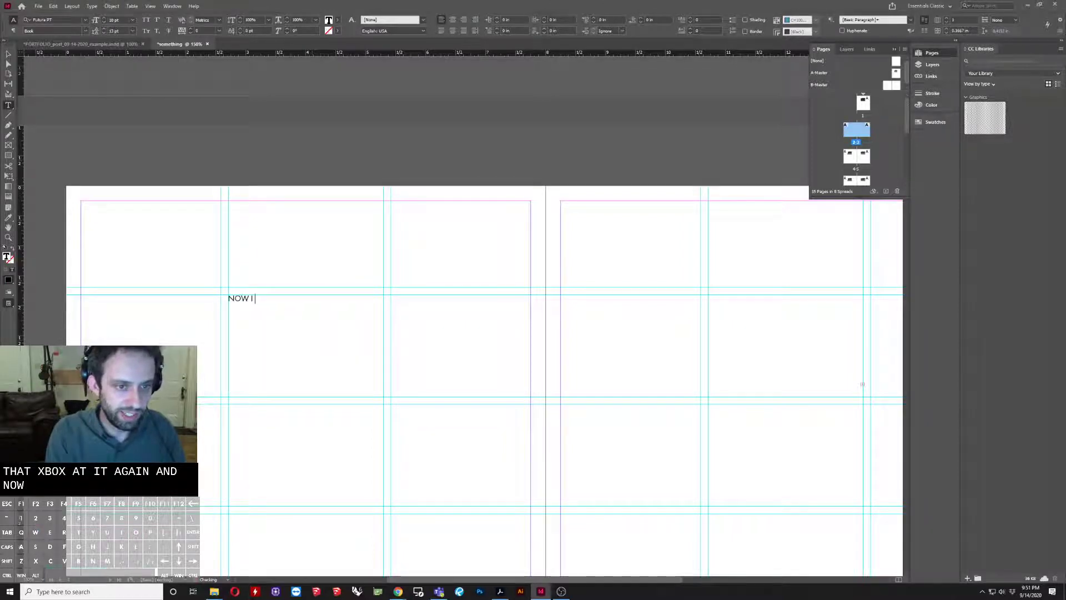
text( CAN PUT SOME)
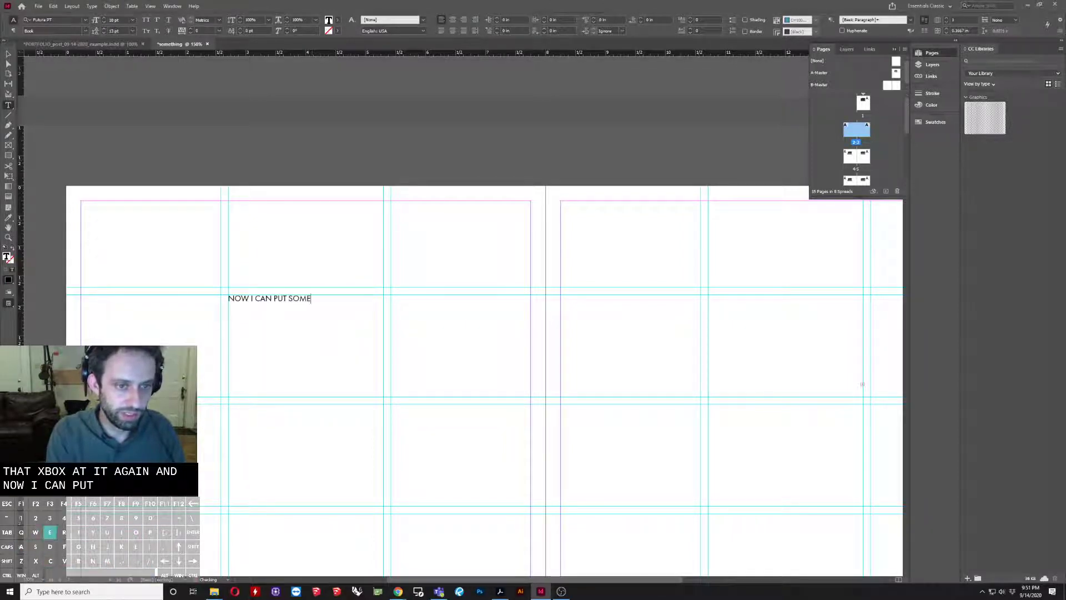
text(THING ELSE HERE)
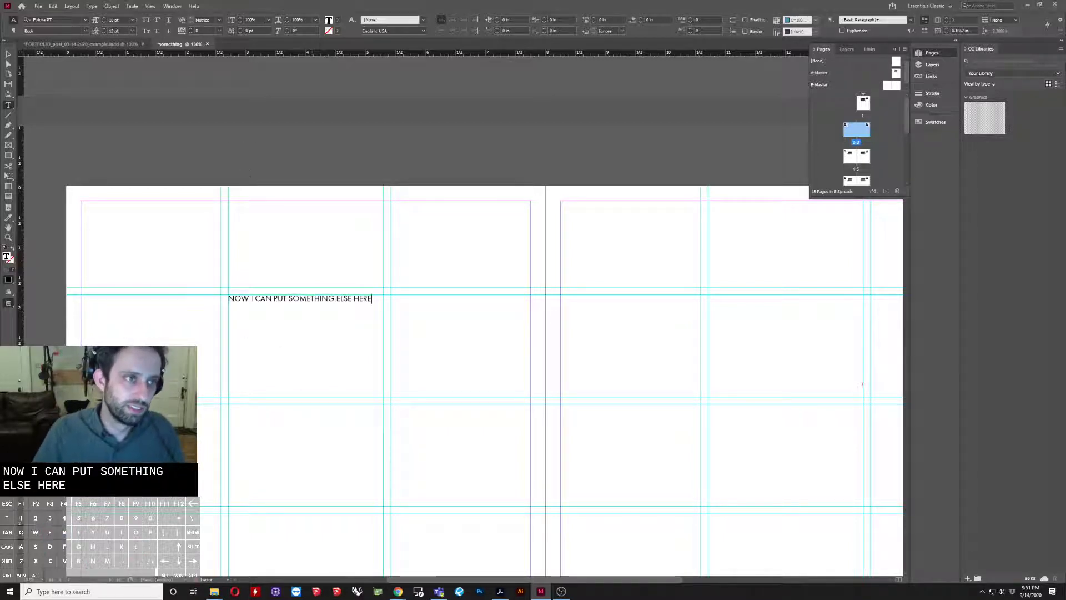
key(Escape)
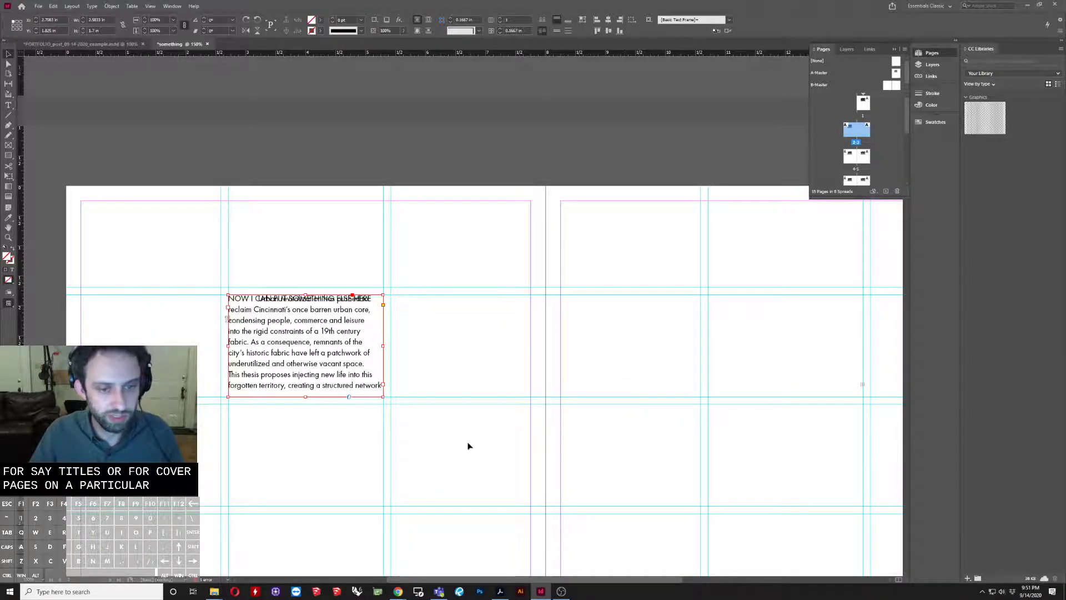
Step: Move page 2's overridden text frame down into the third row and delete it
scroll(302, 396, down, 3)
drag(314, 358, 328, 408)
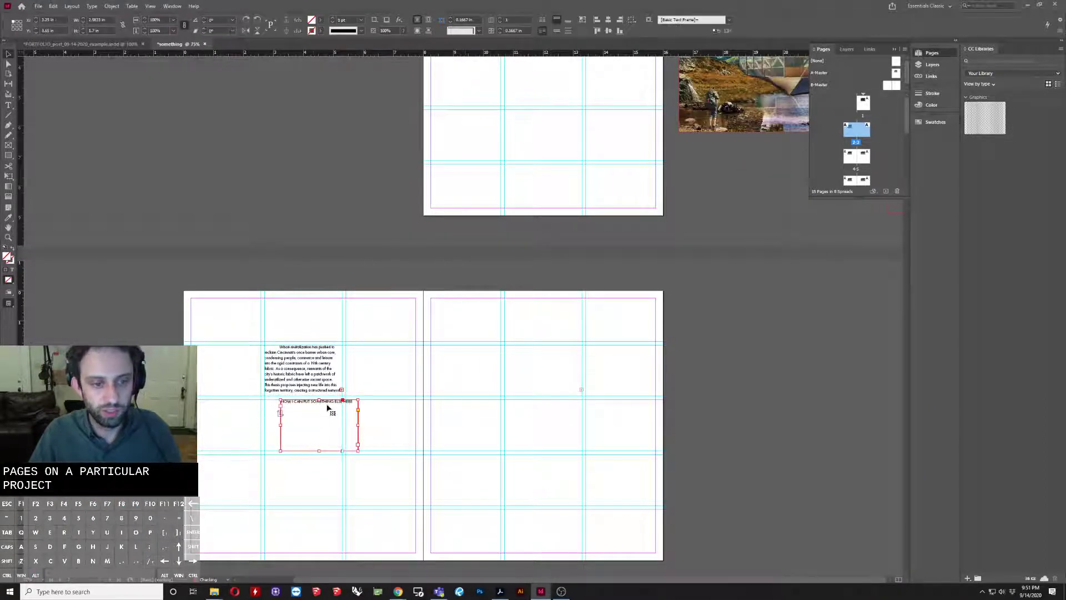
key(Delete)
Step: Apply the B-Master to the spread of pages 2-3 and display that spread
scroll(545, 342, up, 3)
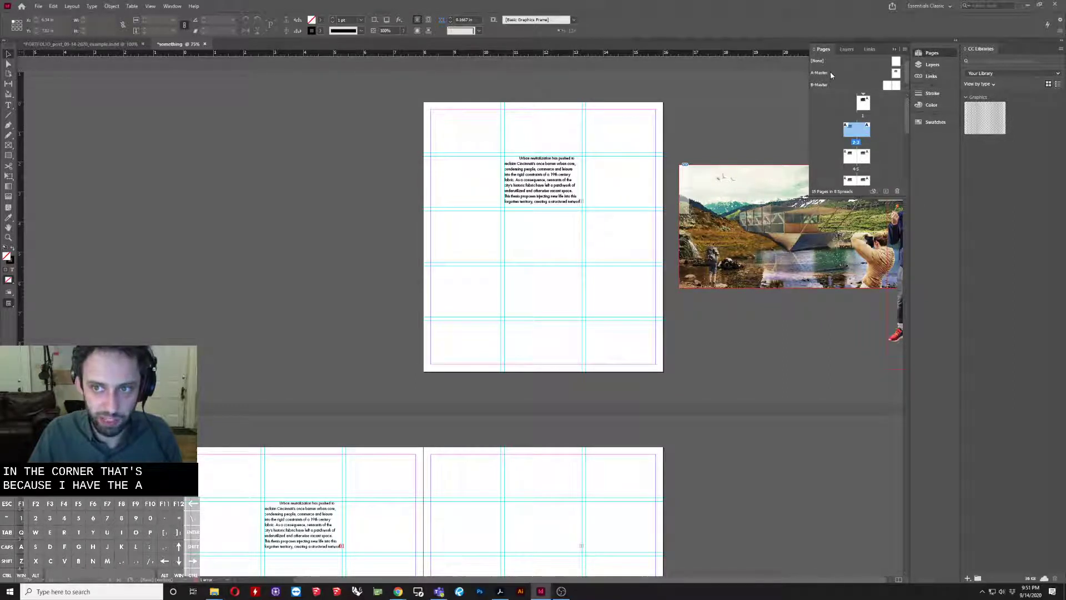
alt+click(894, 86)
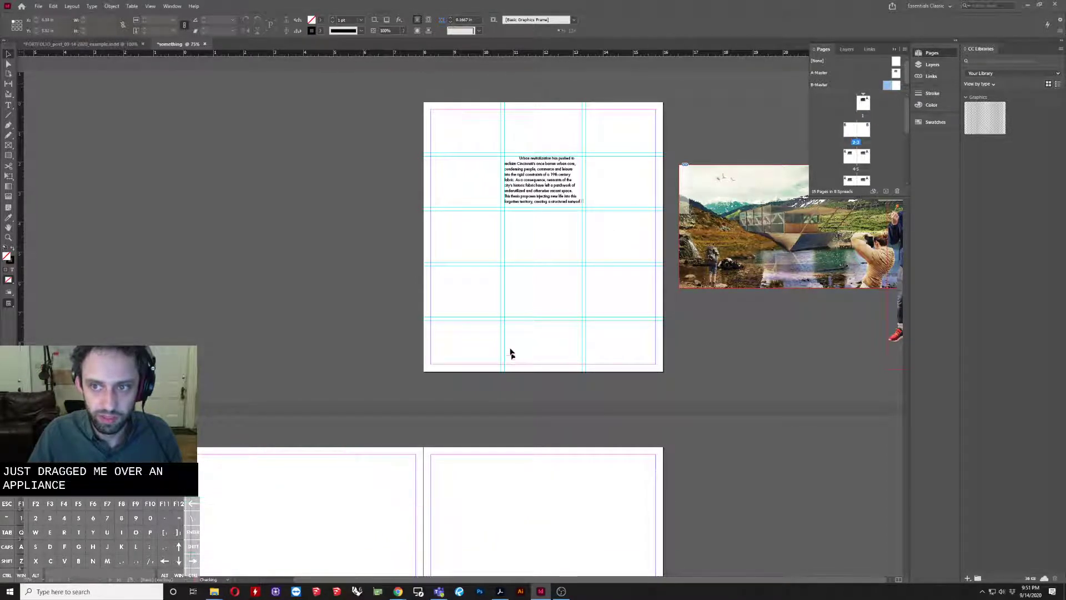
double_click(865, 130)
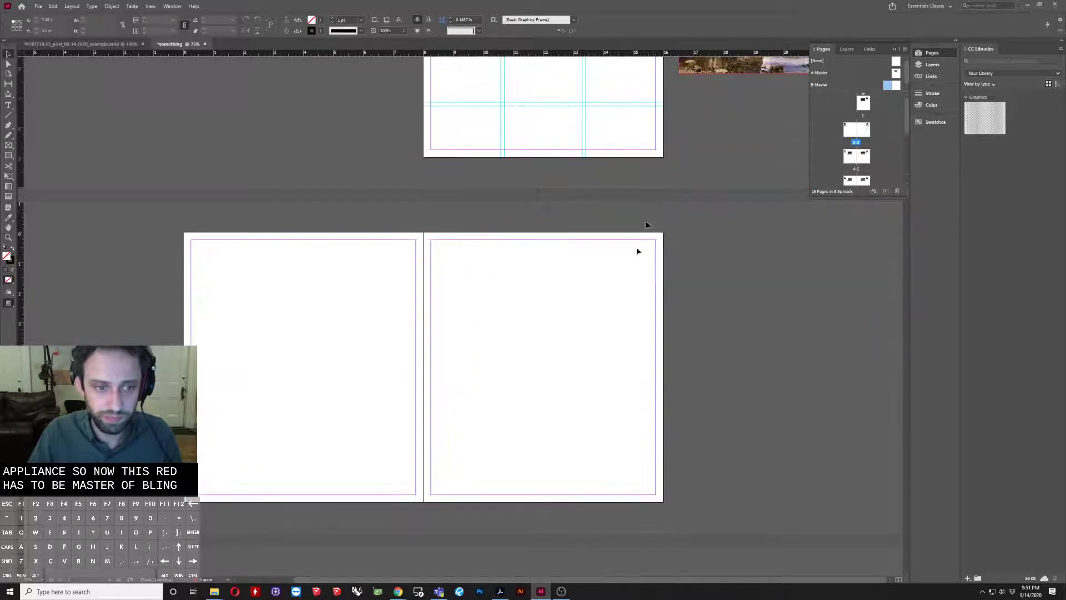
scroll(453, 345, down, 6)
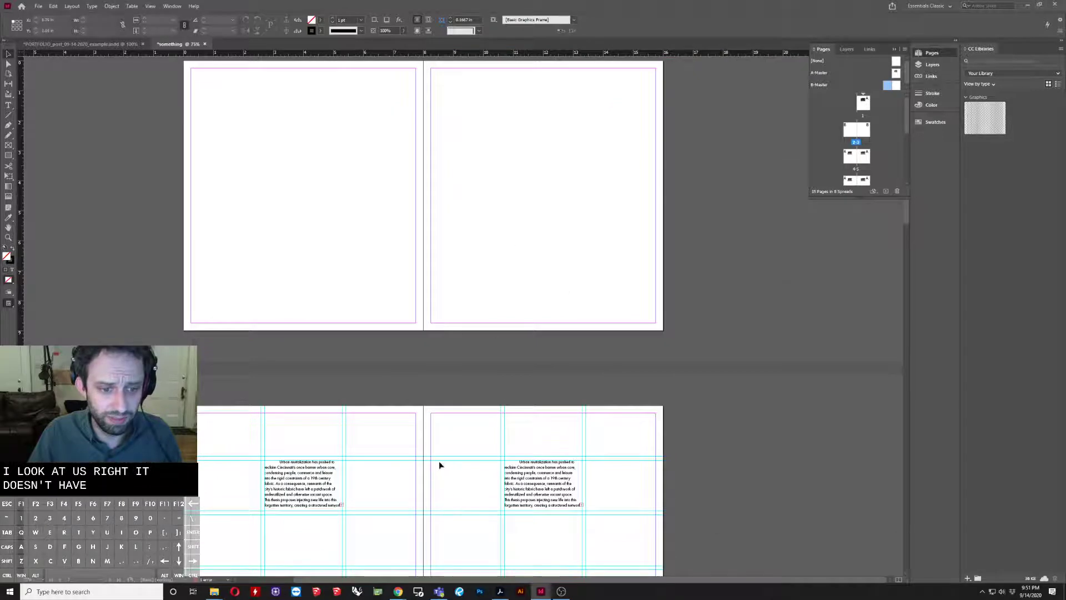
scroll(418, 311, up, 3)
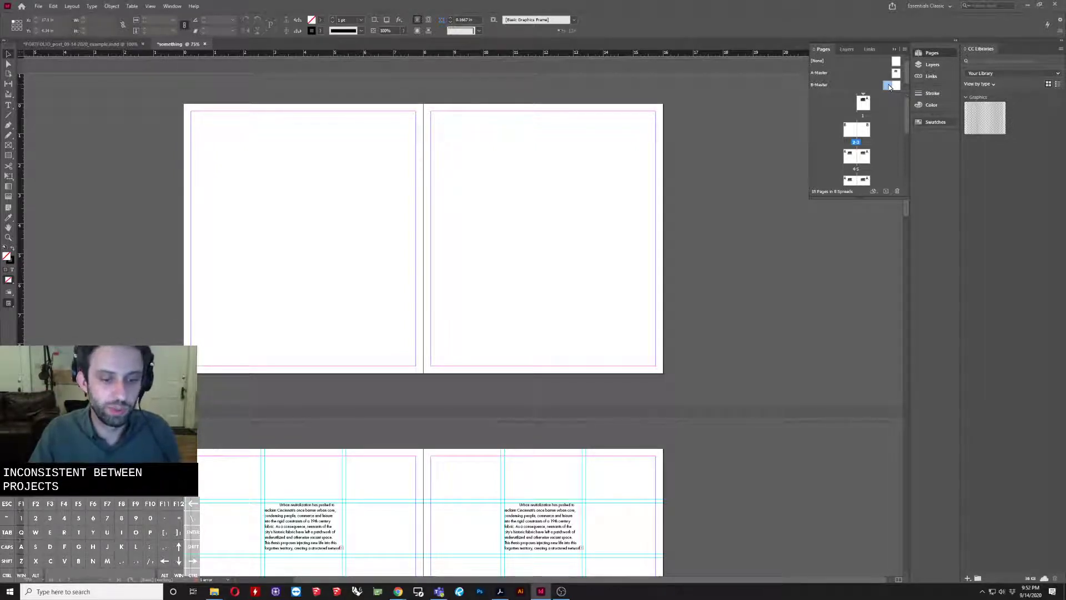
scroll(614, 284, up, 8)
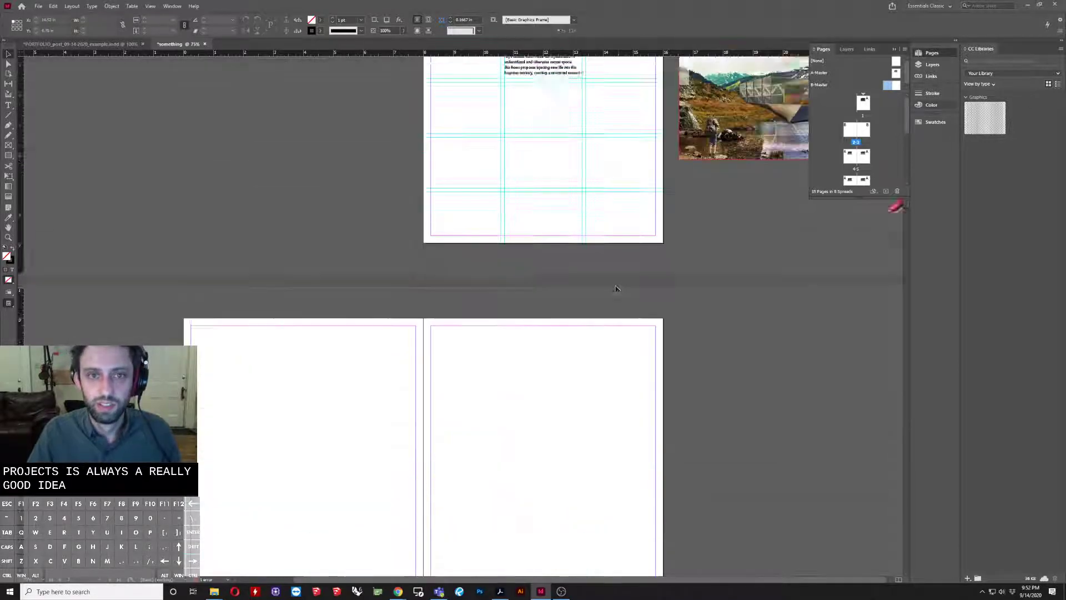
scroll(613, 284, down, 4)
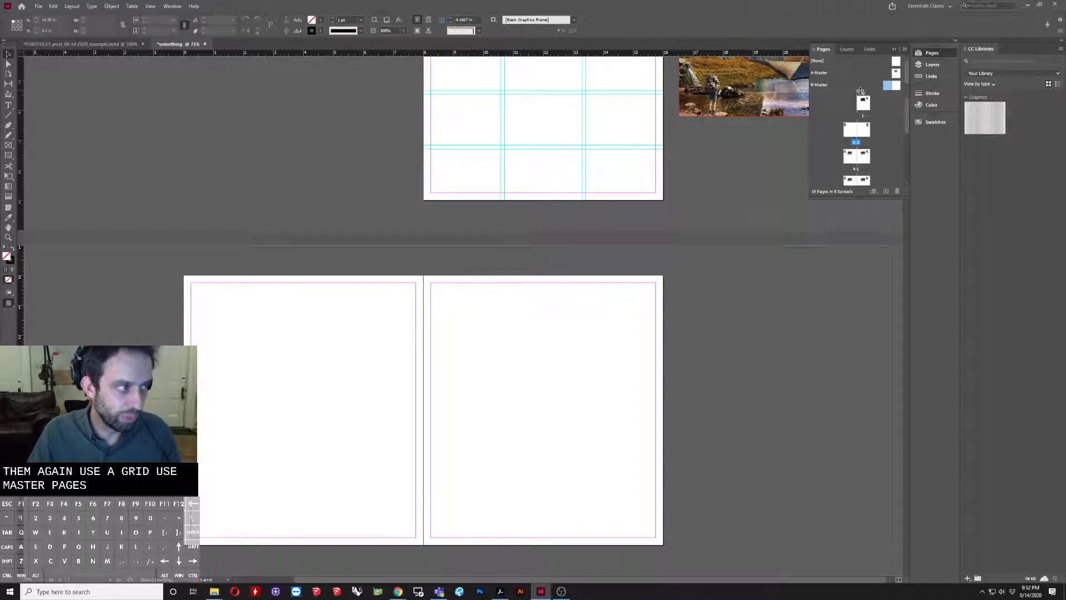
Step: Move the landscape rendering from the pasteboard onto page 1, over the text frame
scroll(638, 303, up, 3)
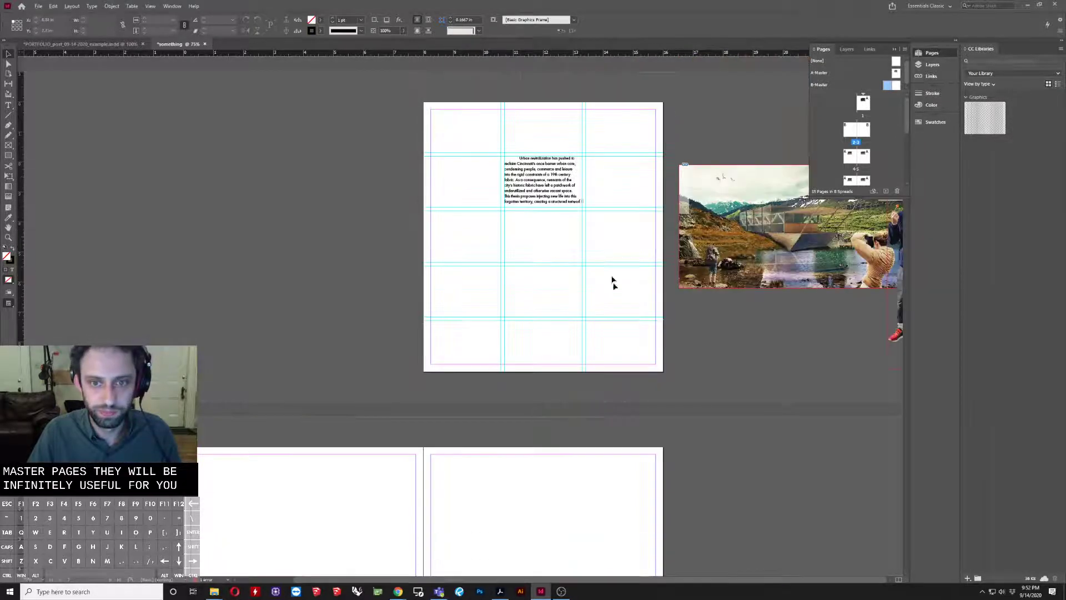
alt+scroll(737, 226, up, 2)
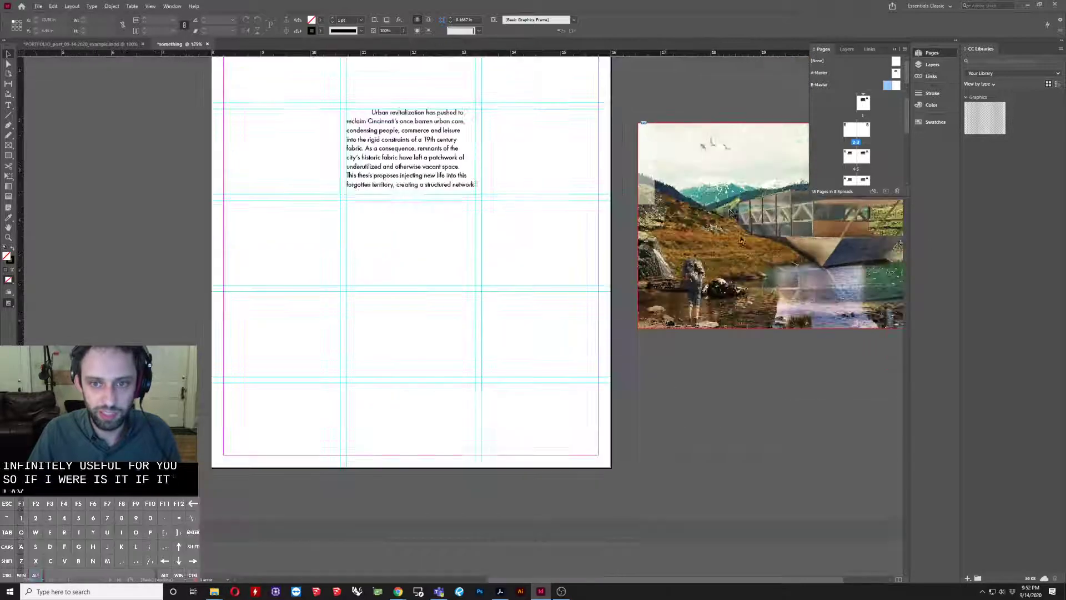
drag(738, 227, 476, 193)
scroll(325, 136, down, 3)
scroll(364, 190, up, 3)
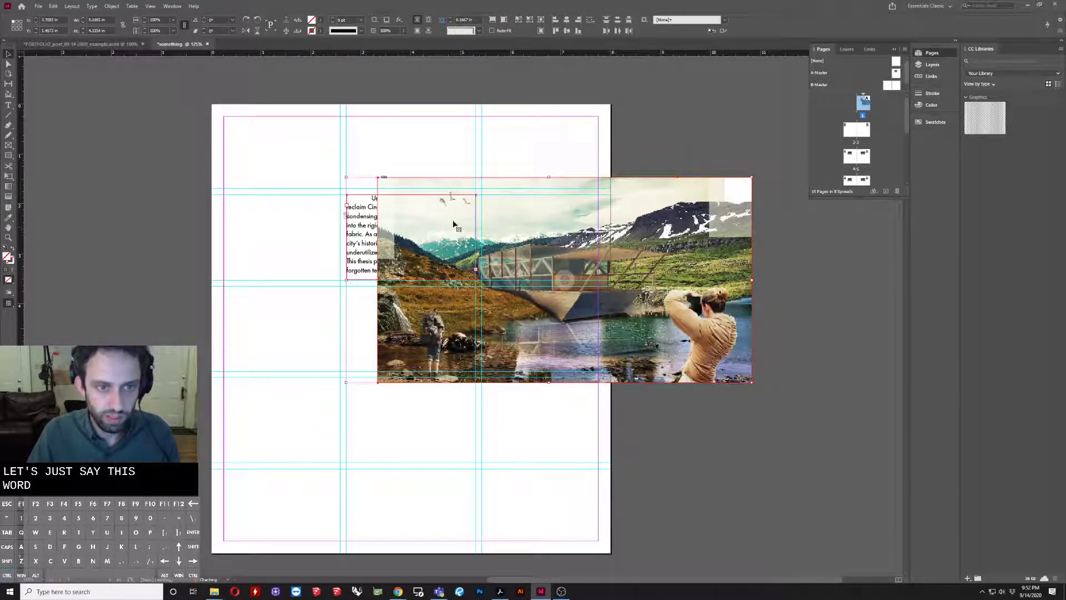
Step: Move page 1's text frame down to the fourth row and align the rendering's upper-left corner with the second column and top margin
drag(367, 234, 261, 411)
click(317, 255)
drag(446, 428, 518, 190)
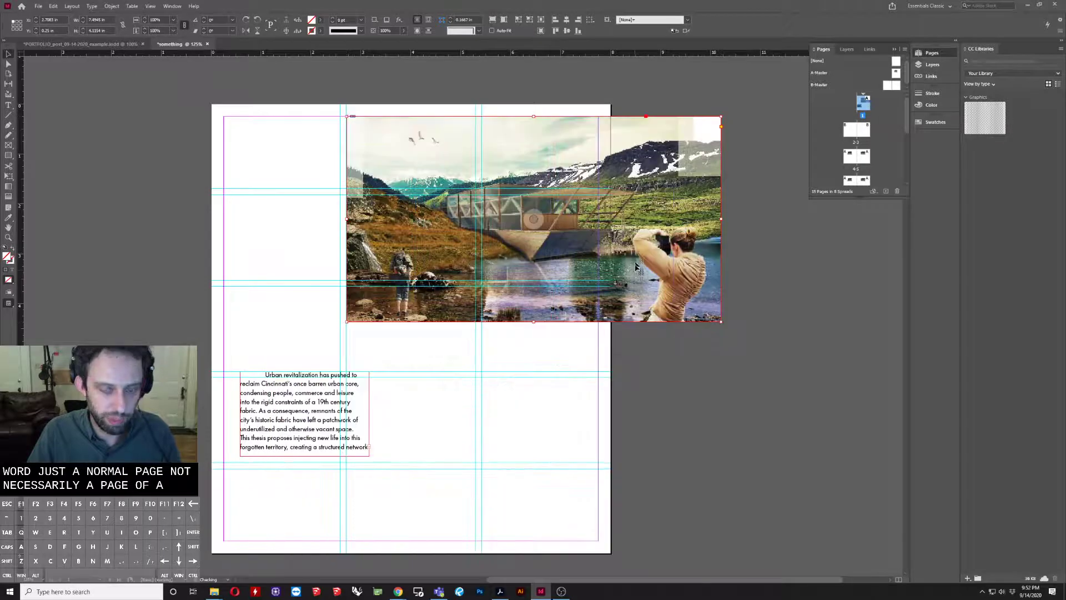
Step: Scale the rendering down proportionally and crop its frame to the right margin, about 5.04 in wide by 3.18 in high
key(e)
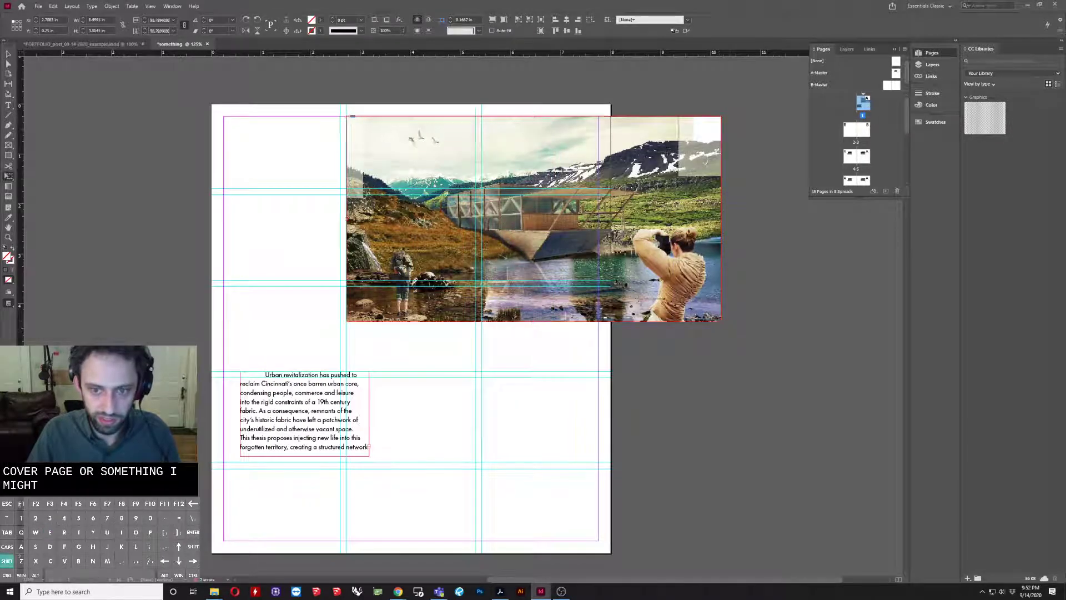
drag(726, 326, 649, 282)
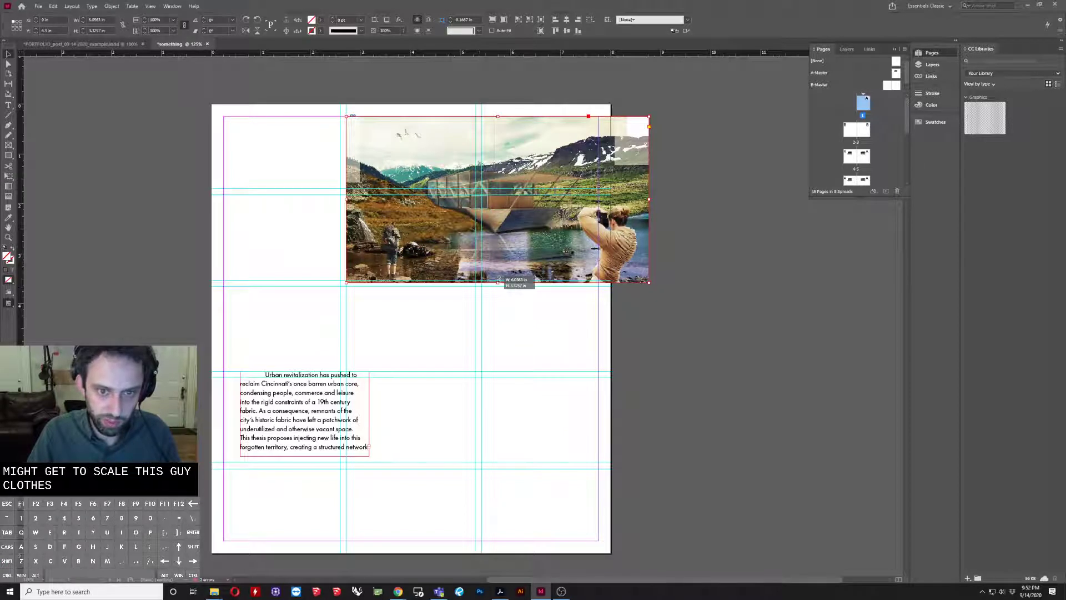
drag(498, 280, 498, 275)
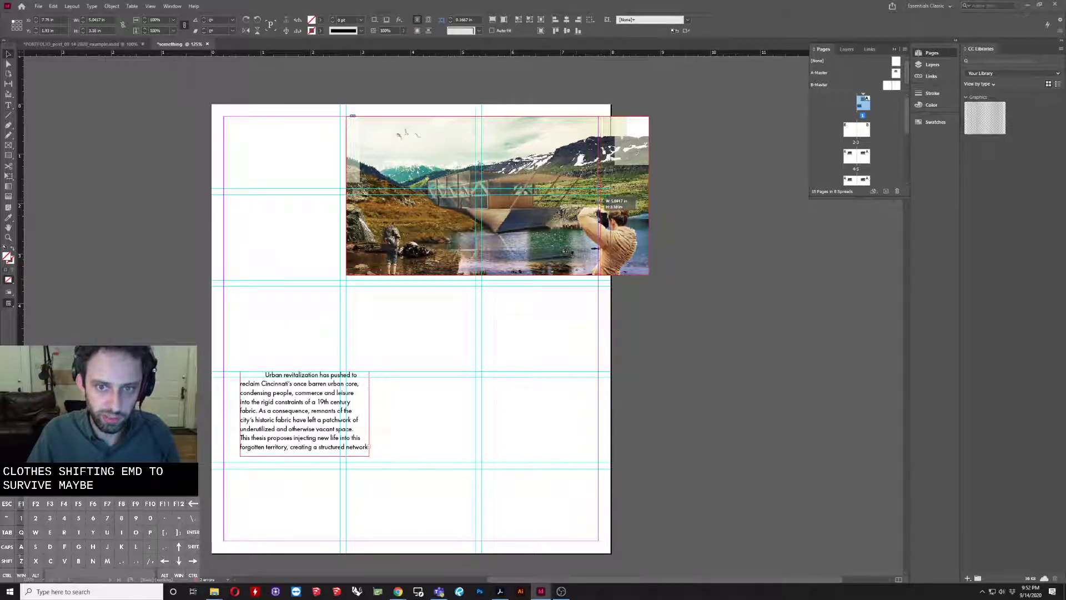
drag(599, 196, 599, 195)
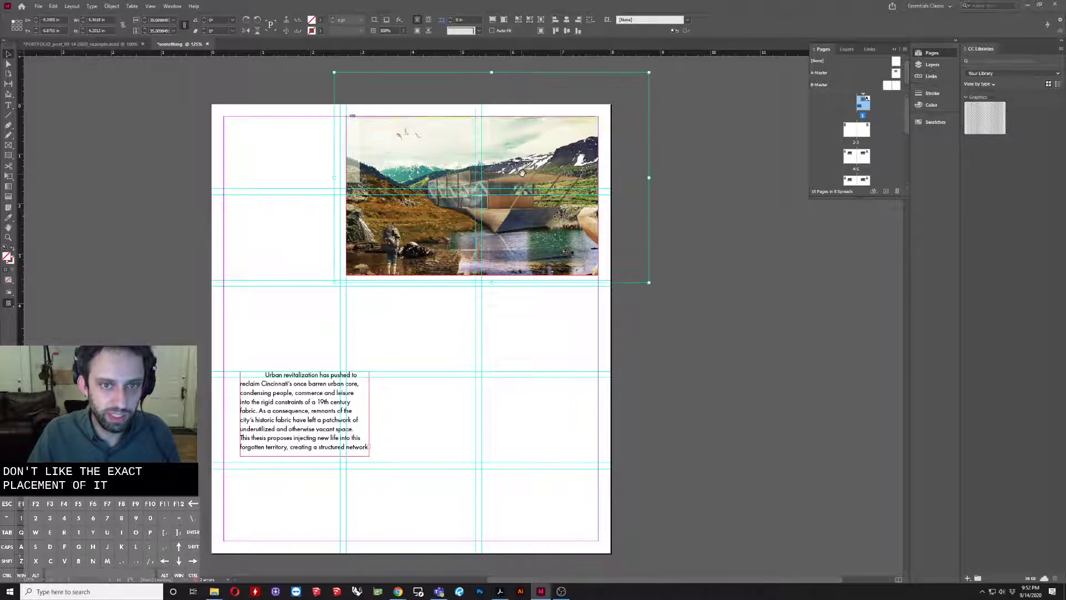
Step: Reposition the rendering inside its crop frame so the photographing woman is visible, and check the page in preview
double_click(491, 195)
drag(492, 195, 505, 155)
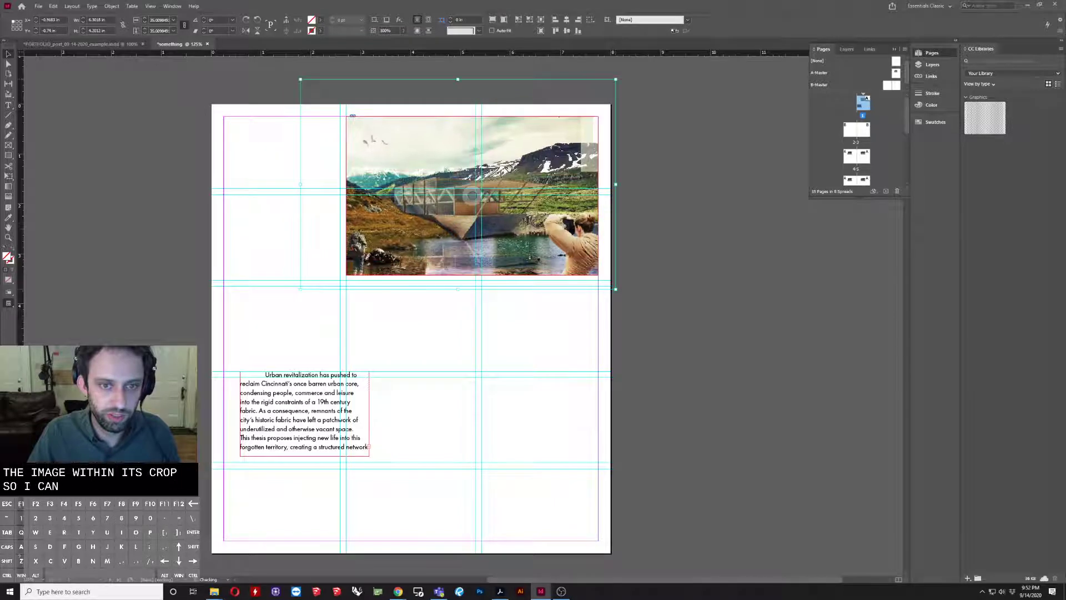
click(421, 344)
key(w)
key(w)
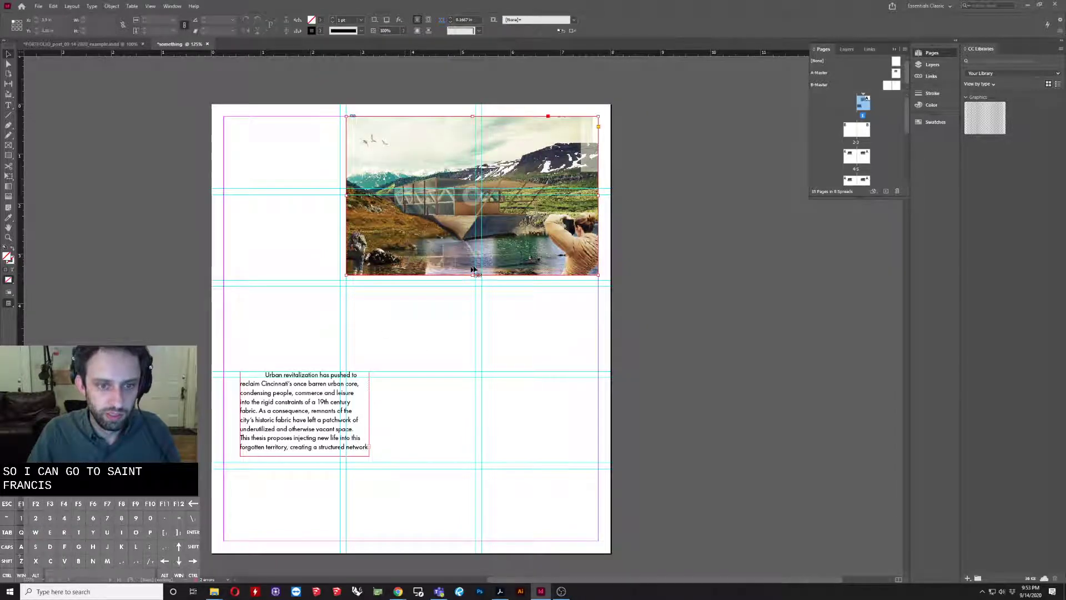
Step: Extend the rendering's frame down to the guide ending the second row and preview the page without guides
click(473, 270)
drag(471, 274, 470, 280)
click(464, 293)
key(w)
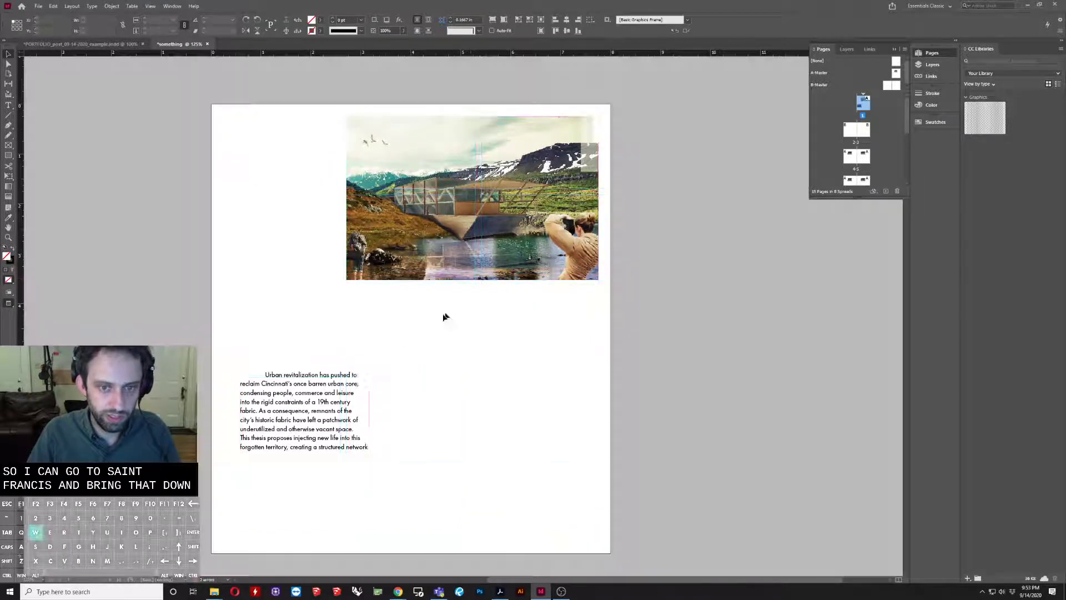
key(w)
Step: Move the text frame directly below the rendering, widen it to the right margin, and align its top with the third row's guide
drag(304, 413, 411, 328)
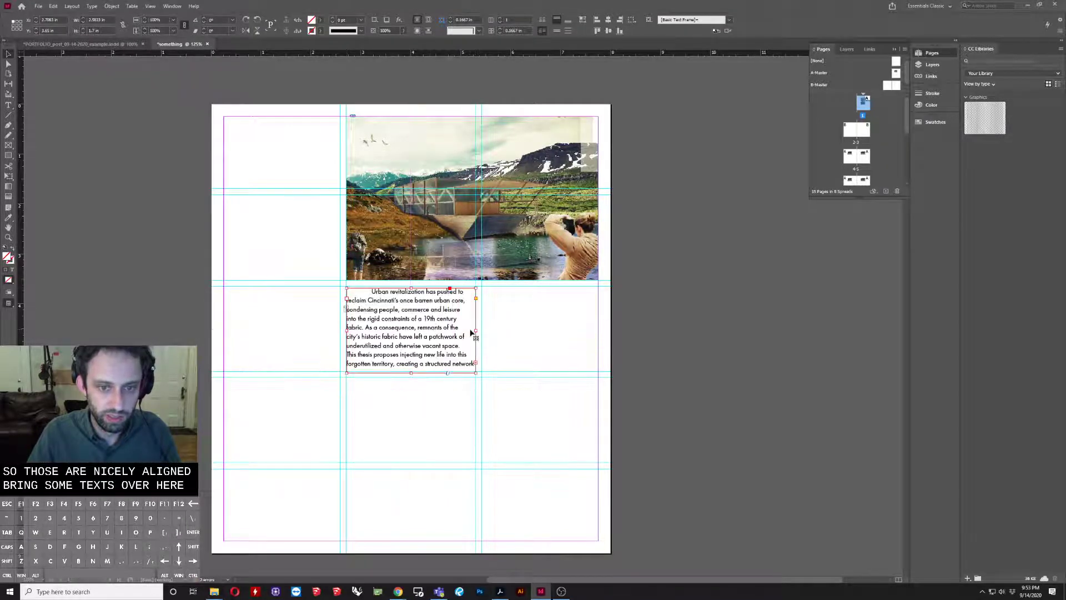
drag(476, 330, 611, 325)
click(621, 338)
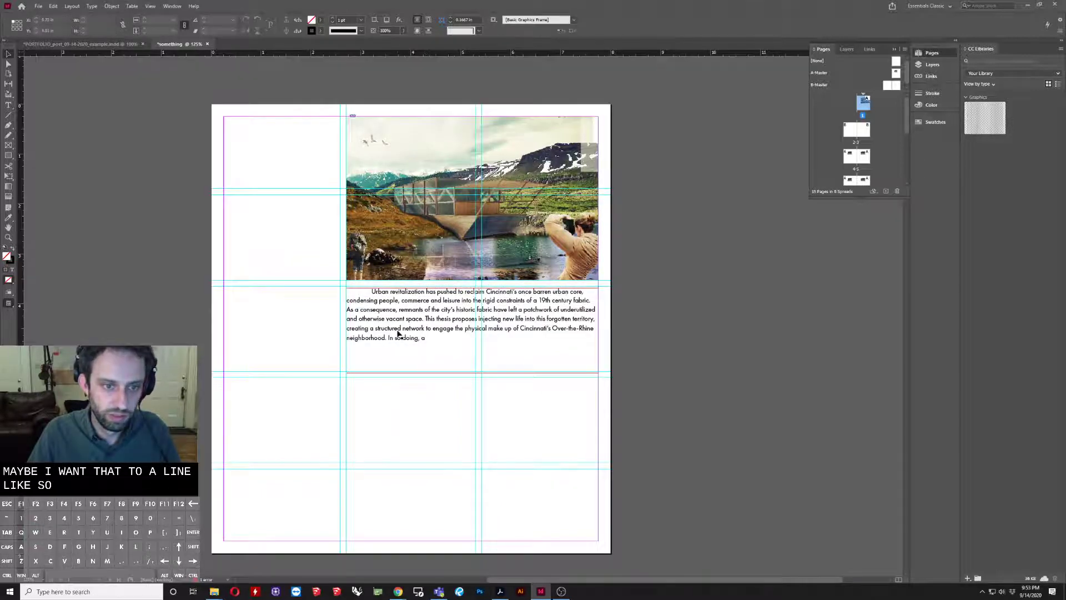
drag(402, 328, 399, 320)
alt+scroll(399, 319, up, 6)
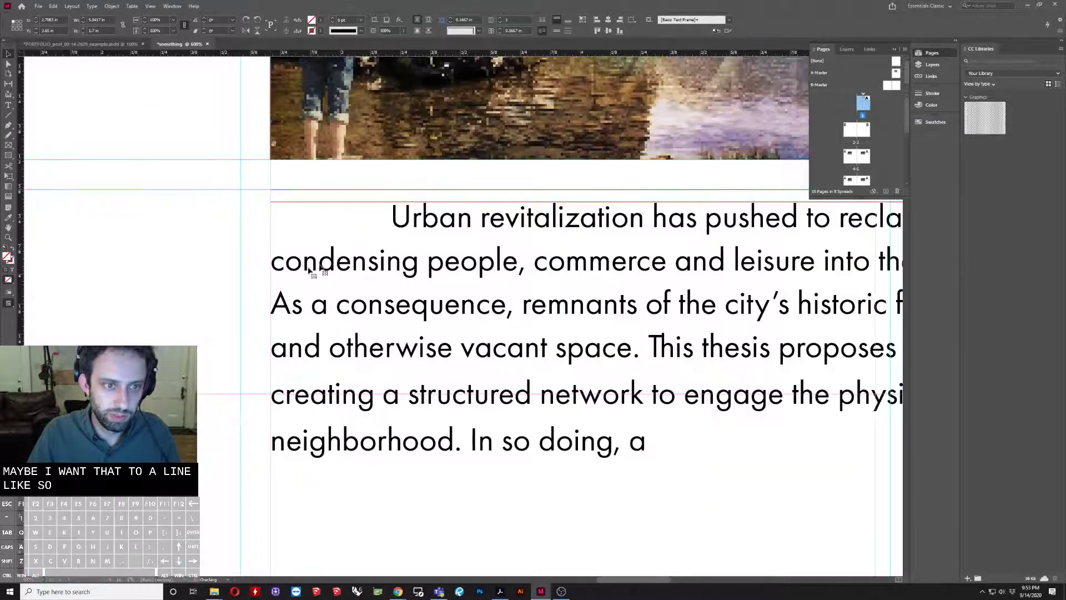
alt+scroll(206, 318, down, 4)
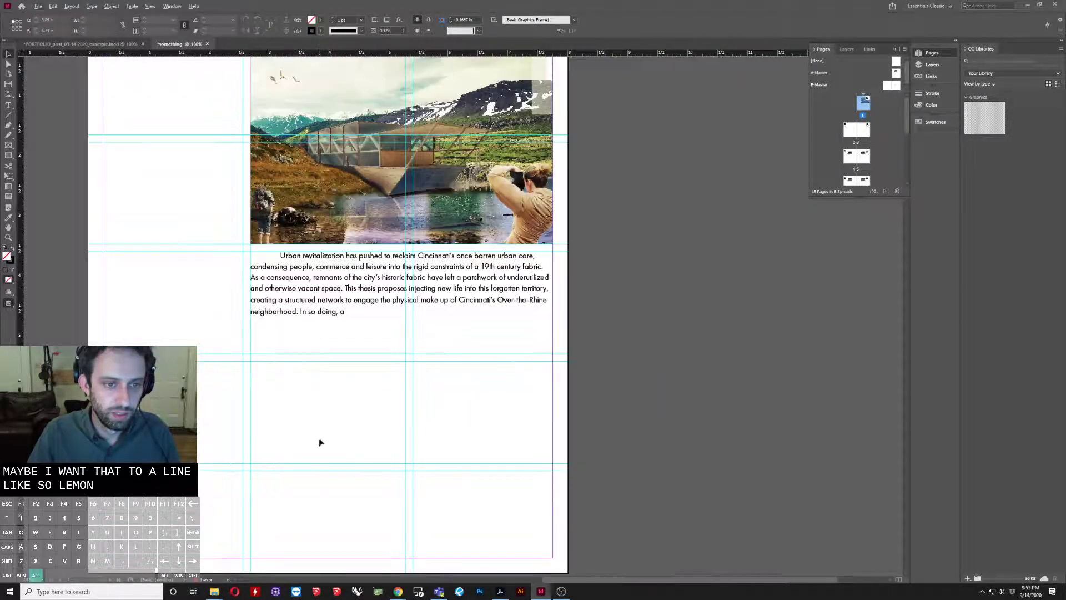
Step: Place Example_image_001 from the Assignment_03 folder onto page 1 below the text
drag(257, 10, 272, 236)
click(830, 125)
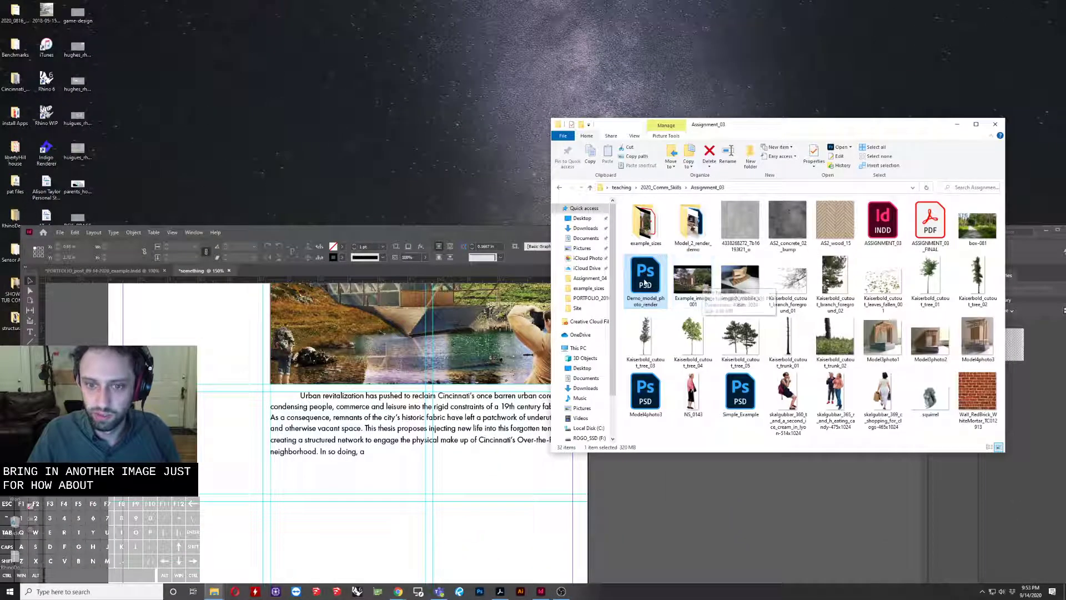
click(696, 281)
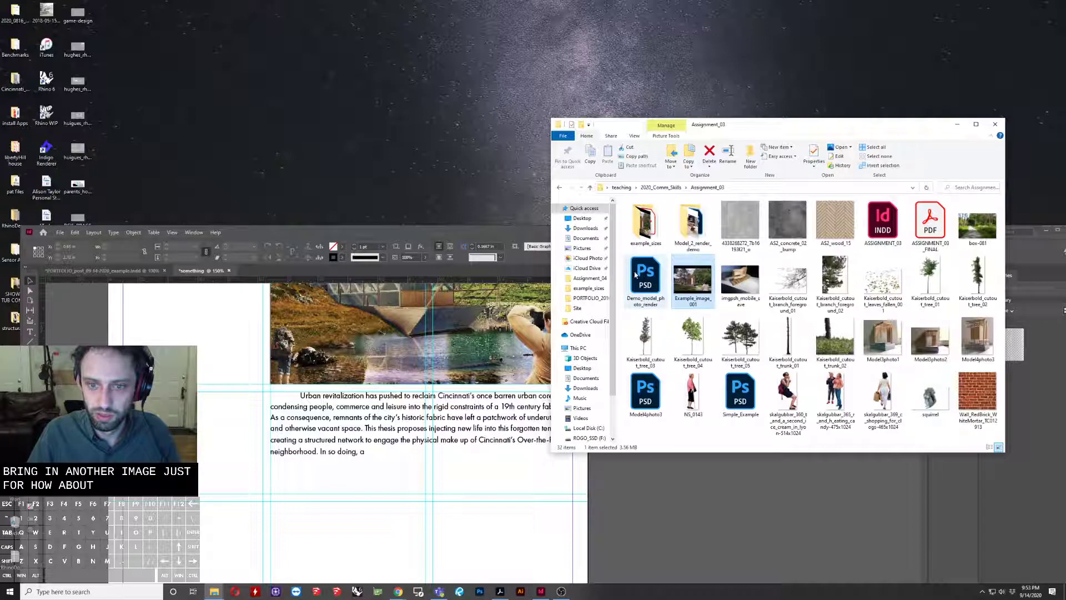
click(751, 379)
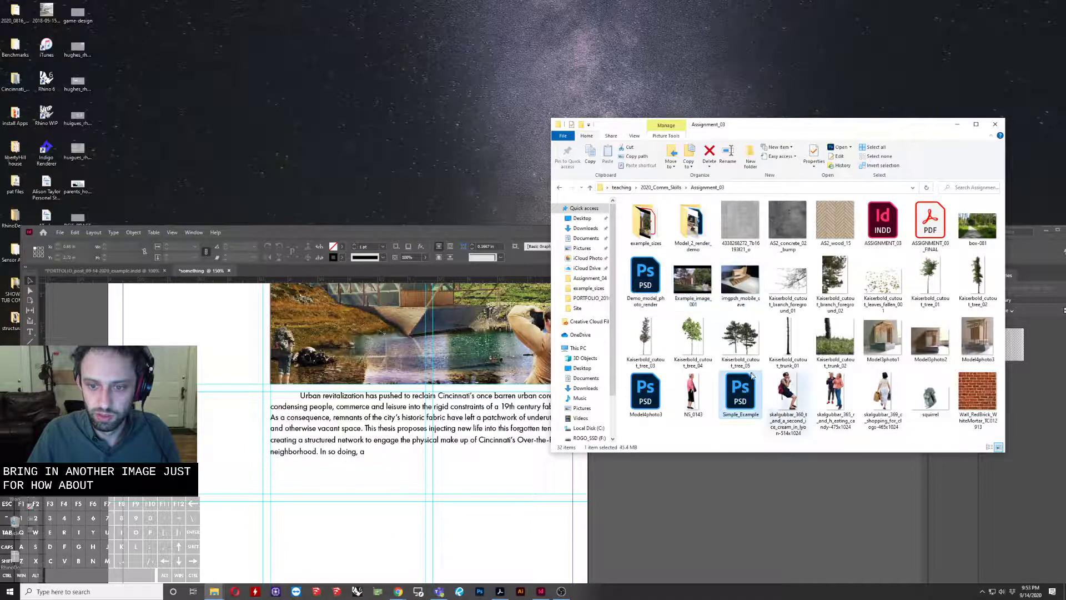
drag(871, 125, 707, 54)
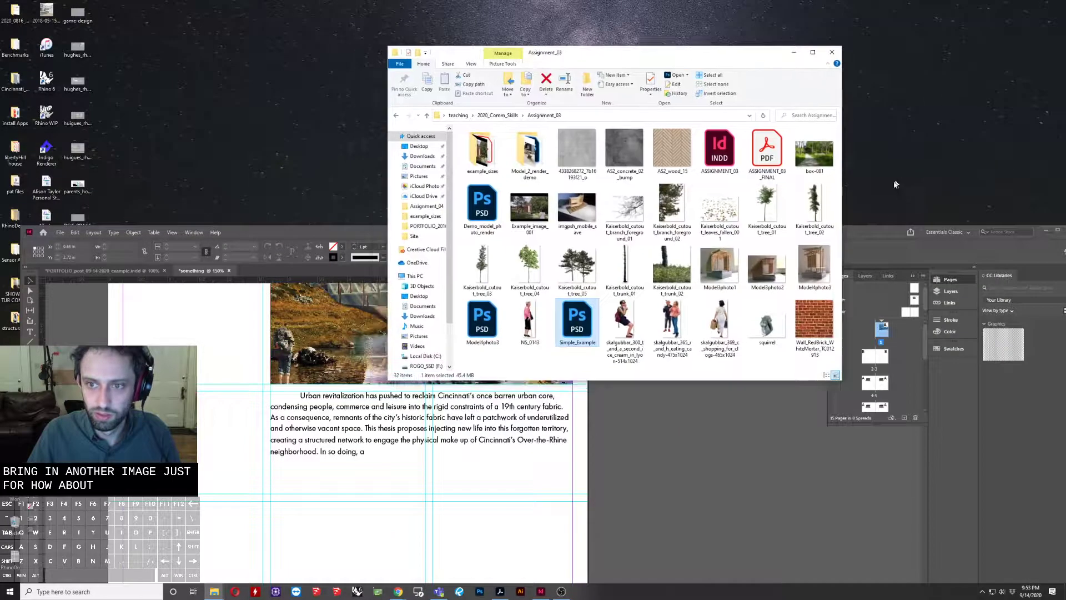
click(525, 209)
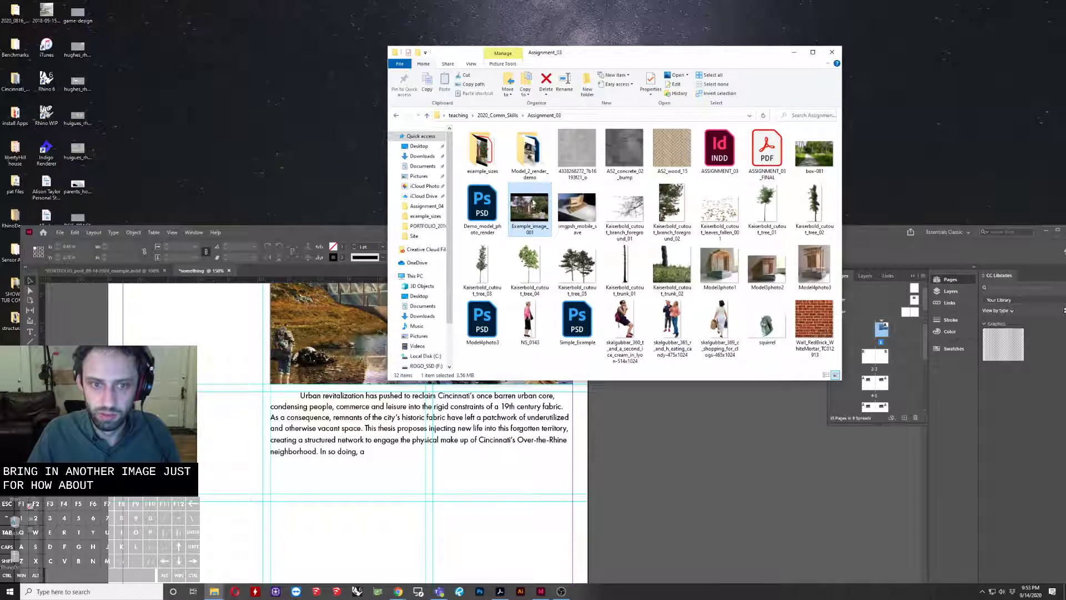
double_click(517, 144)
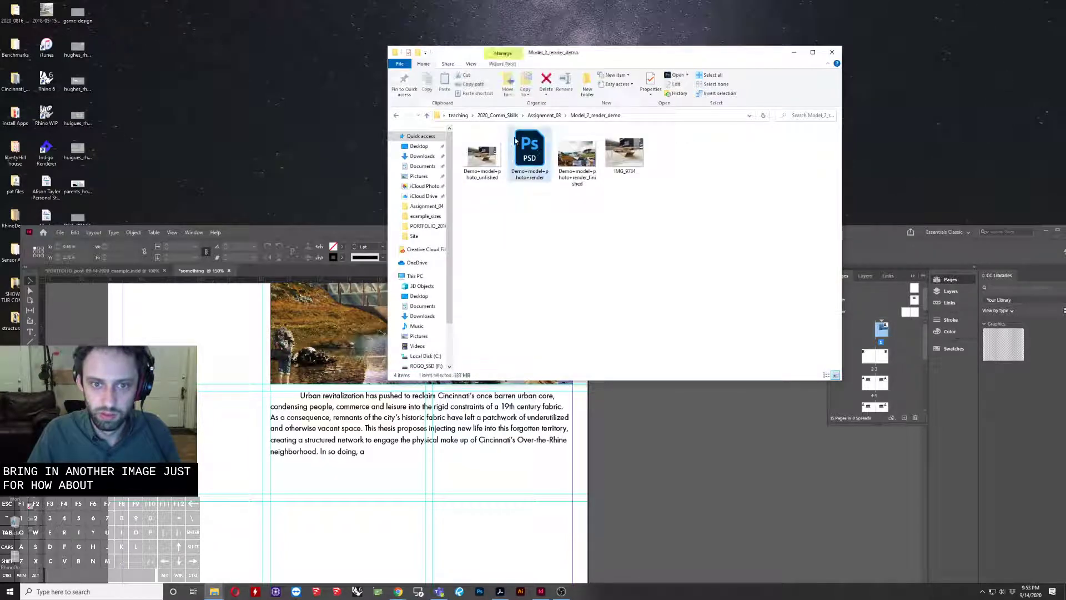
click(396, 115)
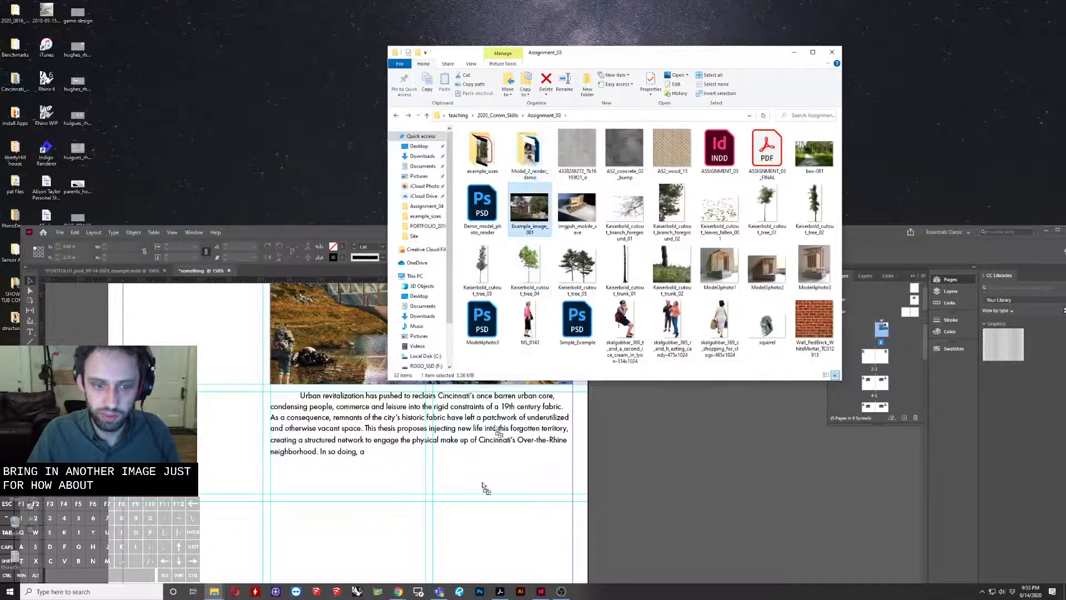
drag(483, 487, 281, 483)
scroll(251, 350, down, 2)
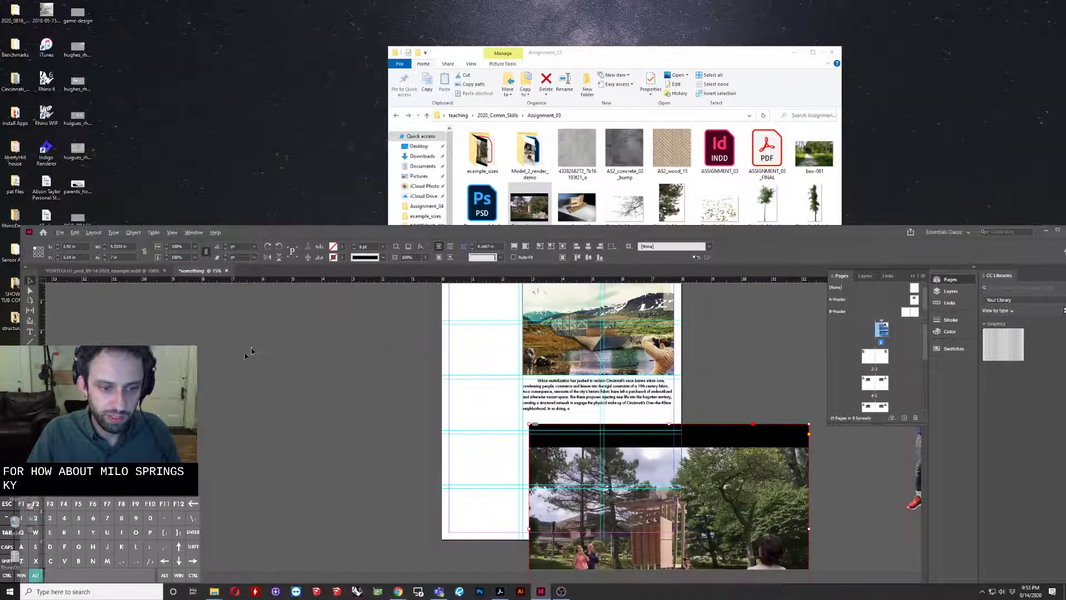
Step: Maximize the InDesign window and scale the placed park image down proportionally to about 4.99 in wide
double_click(528, 233)
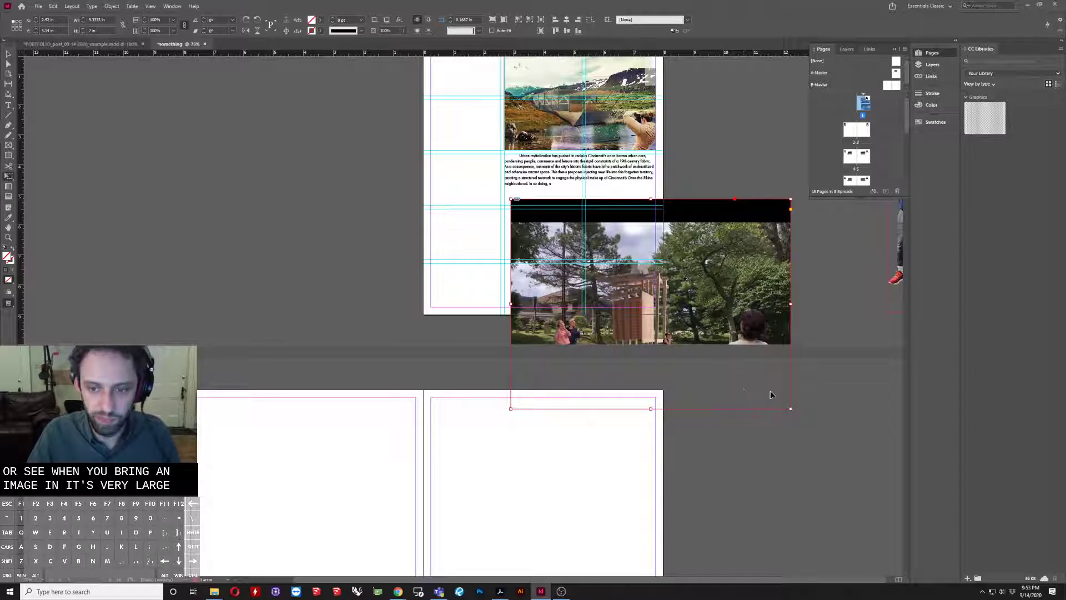
double_click(792, 409)
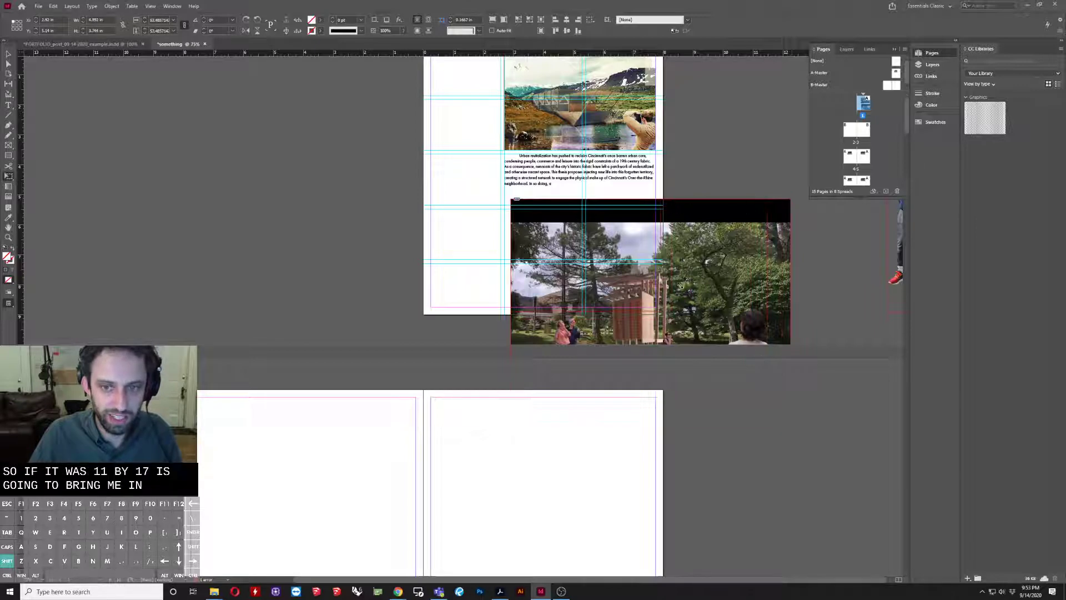
key(ctrl+=)
key(ctrl+=)
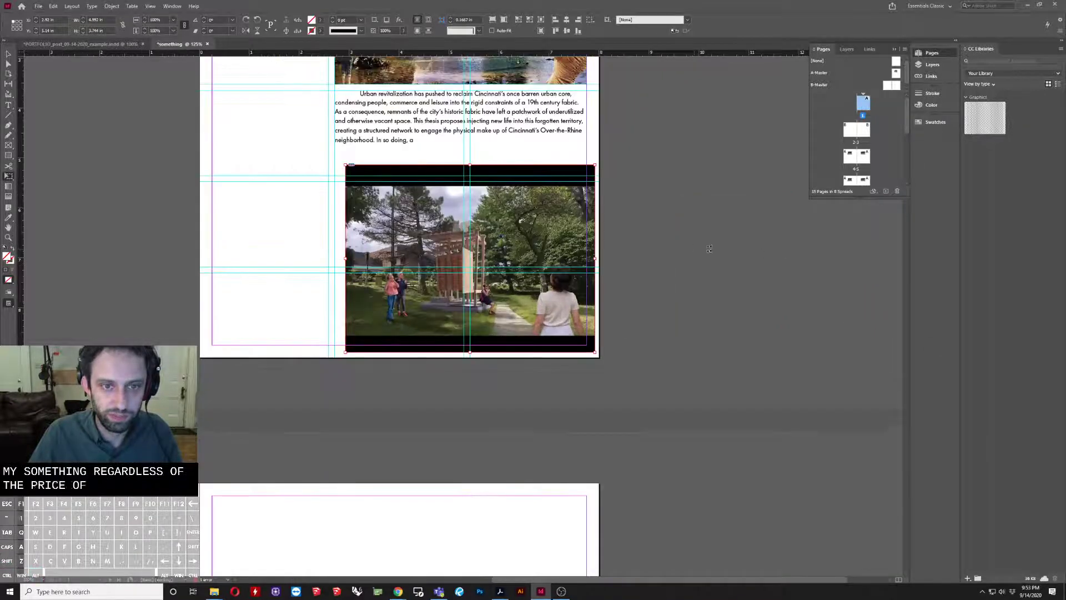
scroll(692, 249, up, 1)
key(ctrl+=)
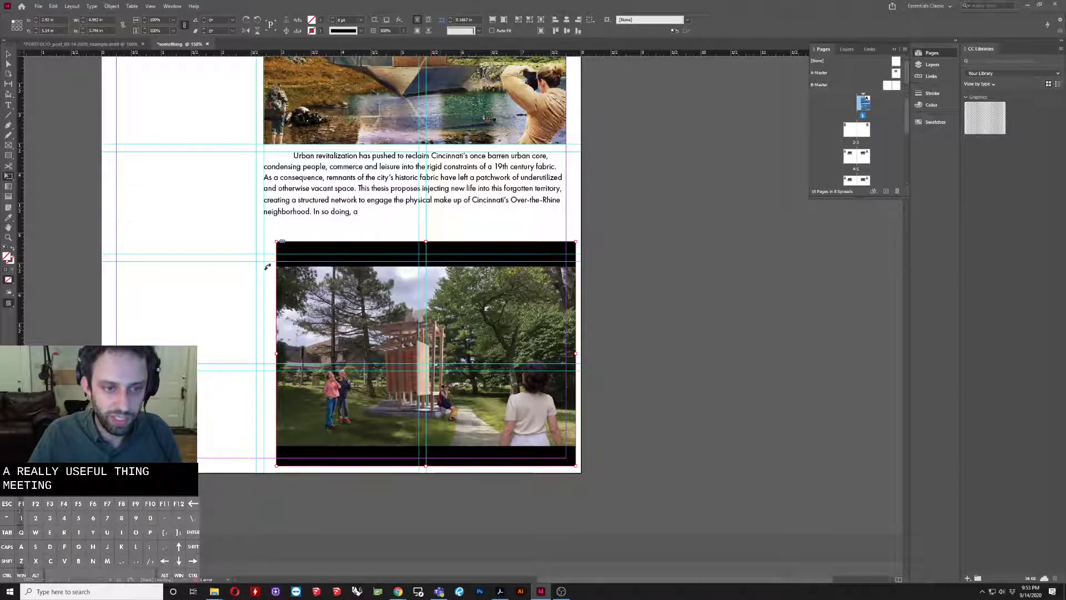
Step: Open Example_iamge.psd from the example_sizes folder in Photoshop and hide the layer with the black bars
drag(519, 4, 577, 143)
click(583, 67)
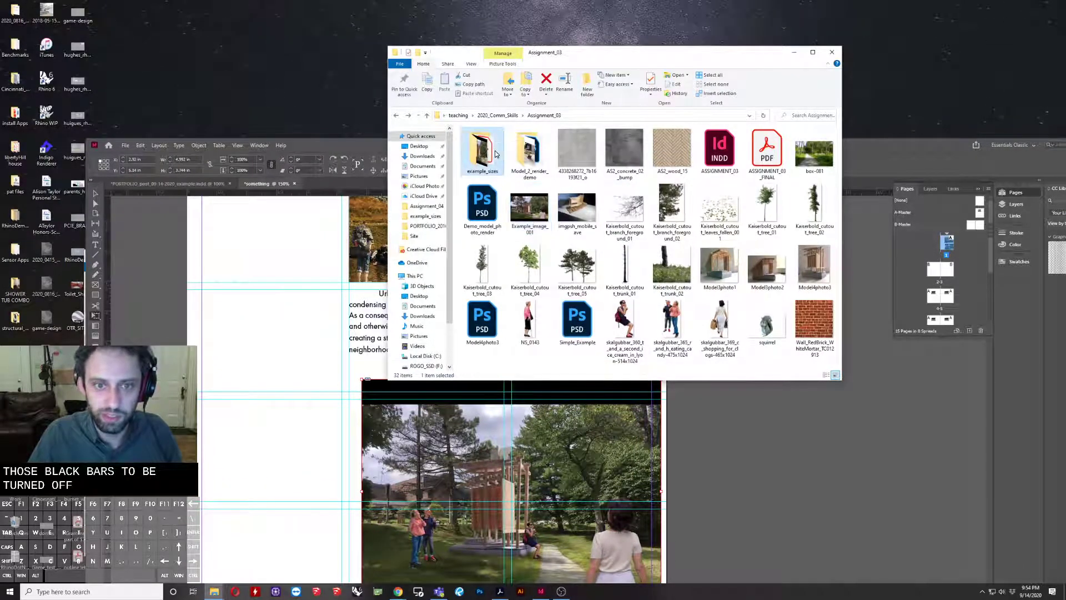
double_click(481, 149)
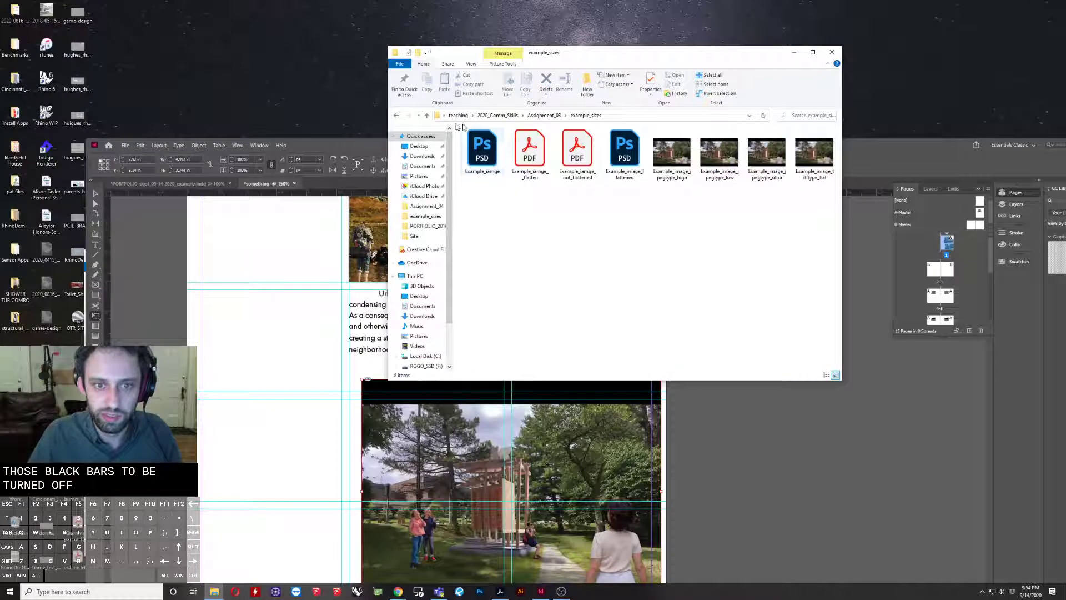
click(479, 142)
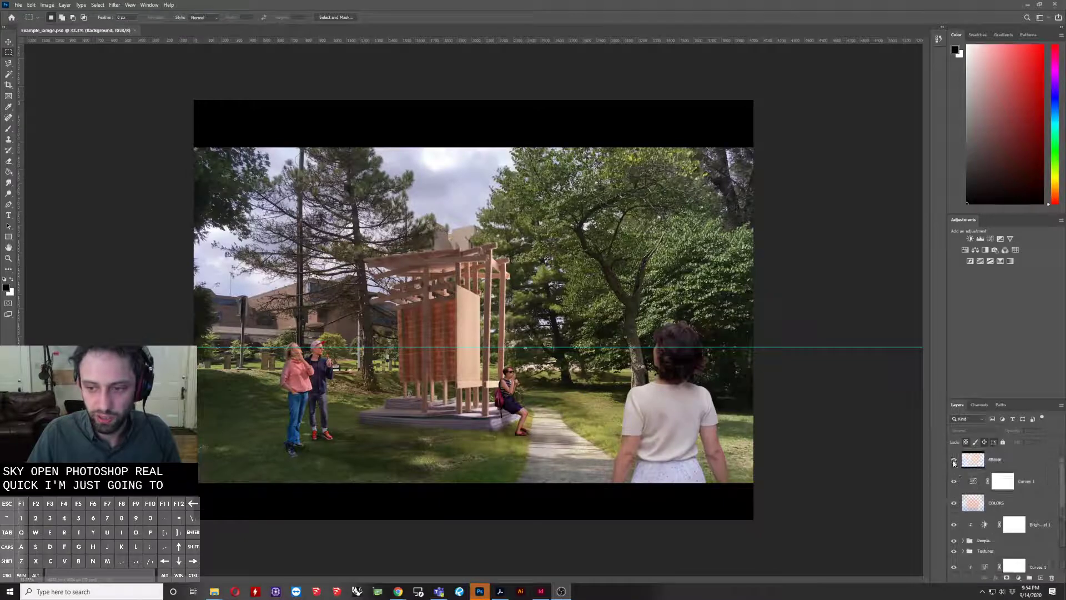
click(954, 460)
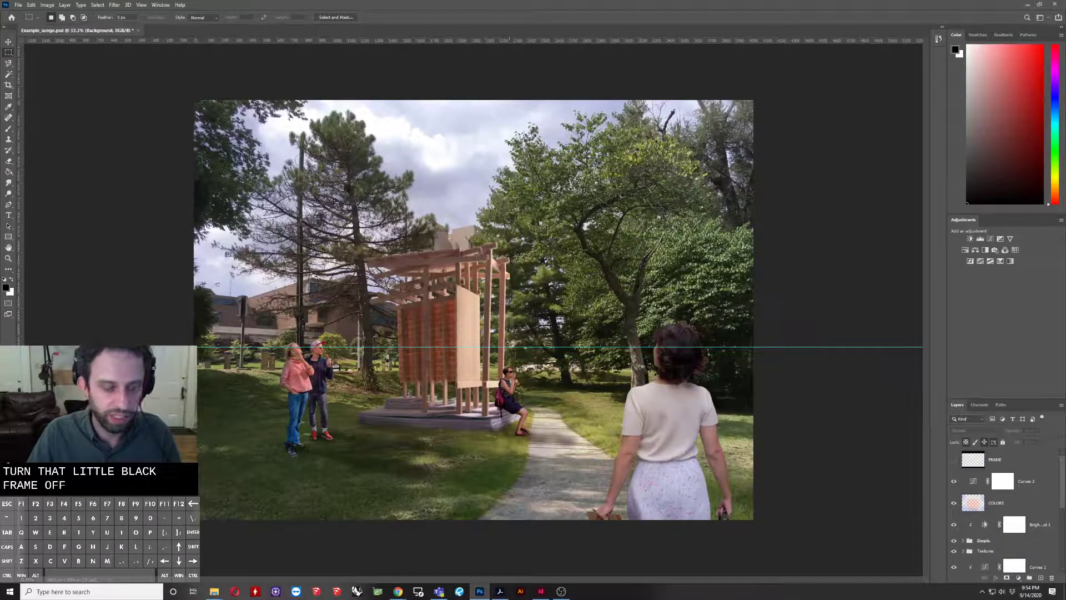
Step: Save the edited Example_iamge.psd without its black bars, return to the InDesign layout, update the park image with it and maximize the window
key(ctrl+s)
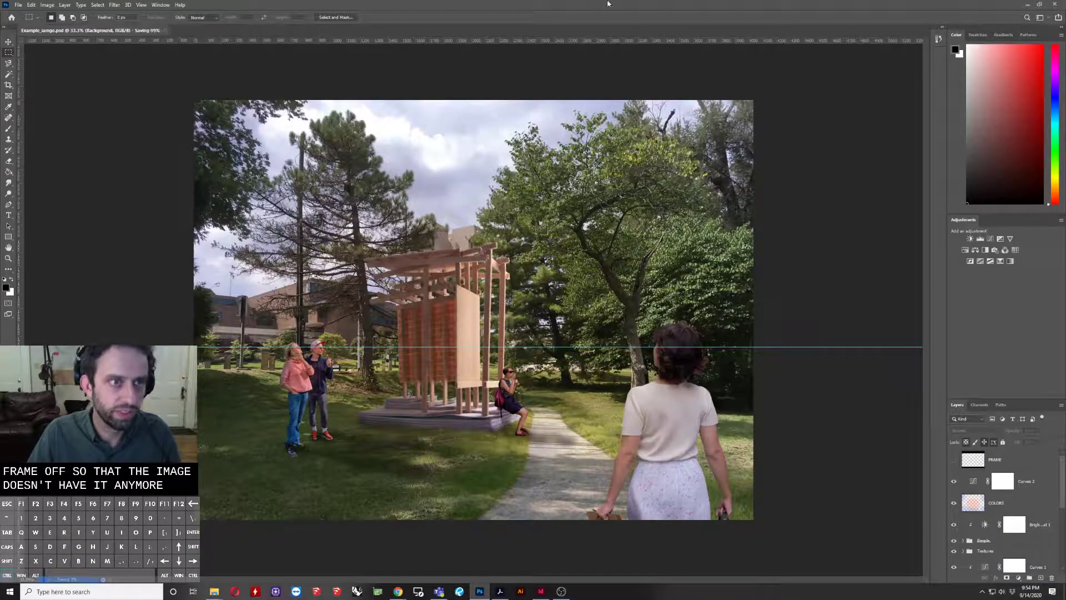
click(1027, 5)
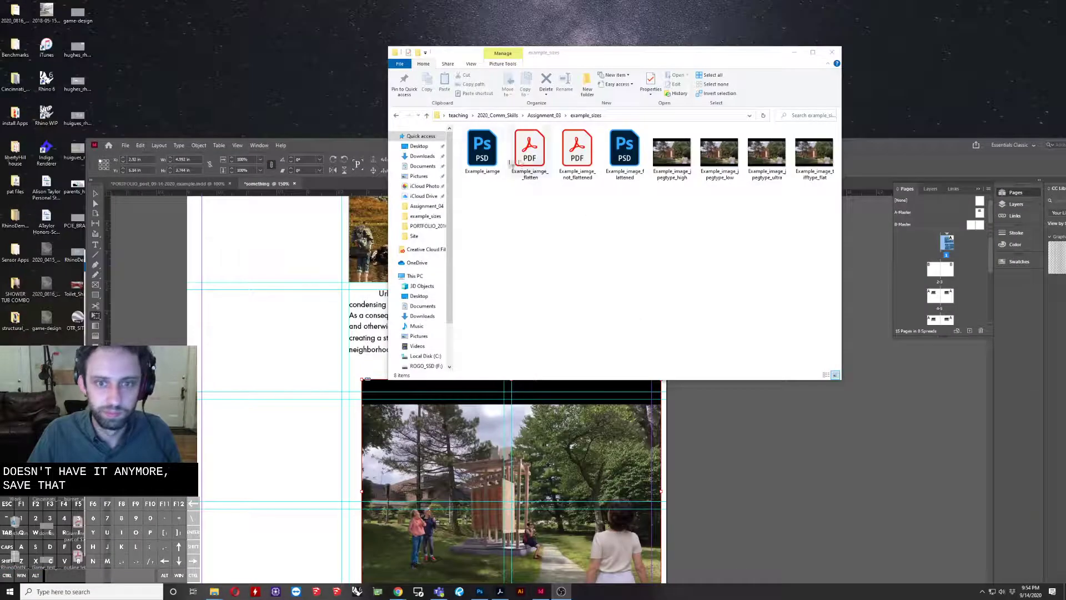
drag(475, 159, 317, 238)
double_click(333, 148)
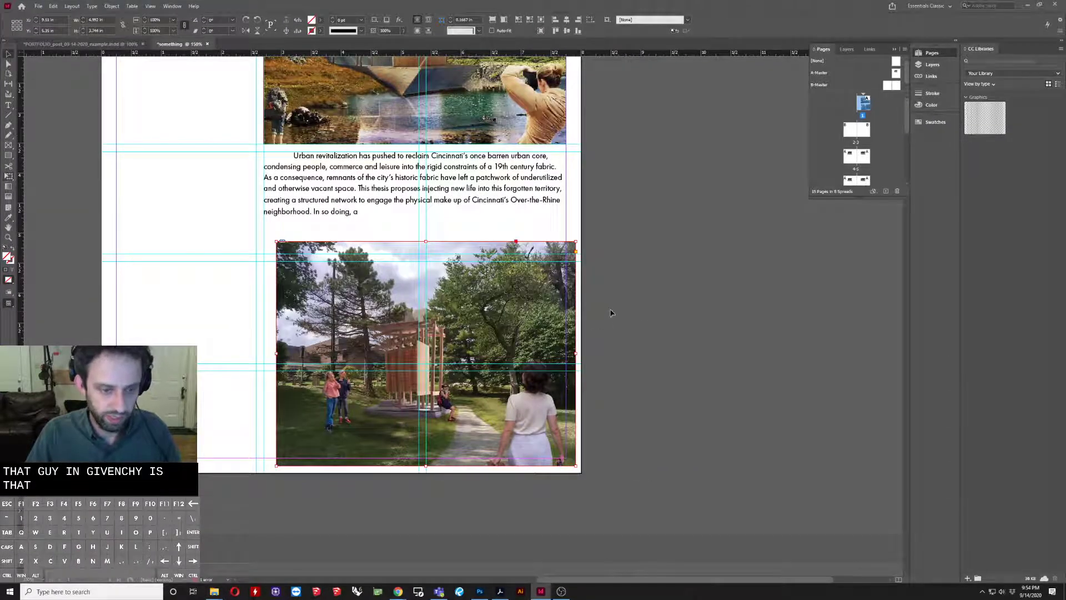
Step: Move the park image to page 1's bottom and right margins, scale it proportionally out to the column guide, and preview the page without guides
drag(507, 336, 487, 321)
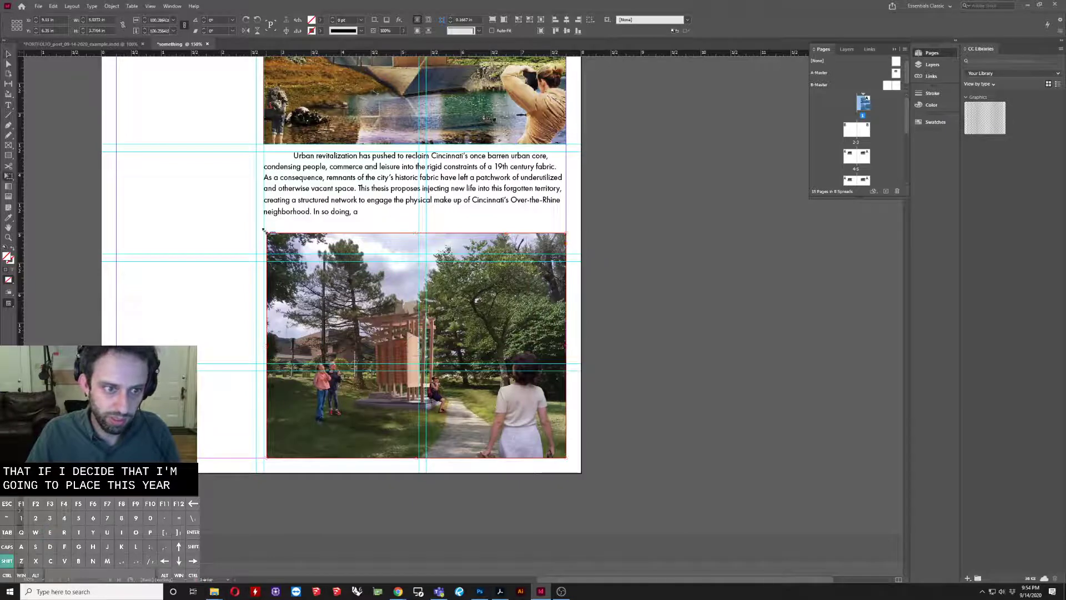
drag(263, 230, 262, 229)
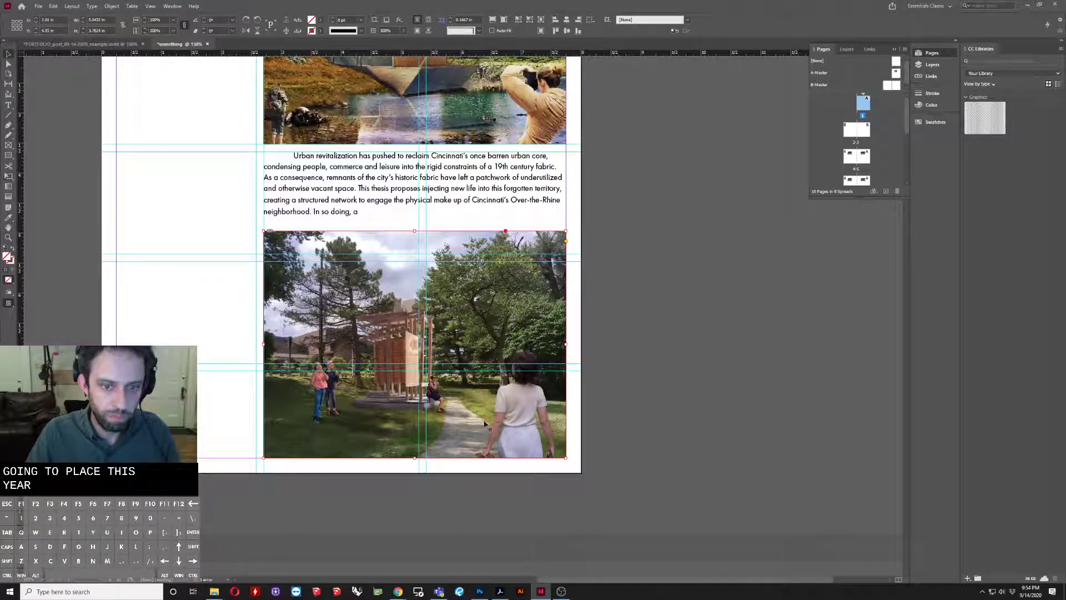
click(796, 347)
key(w)
scroll(333, 346, up, 2)
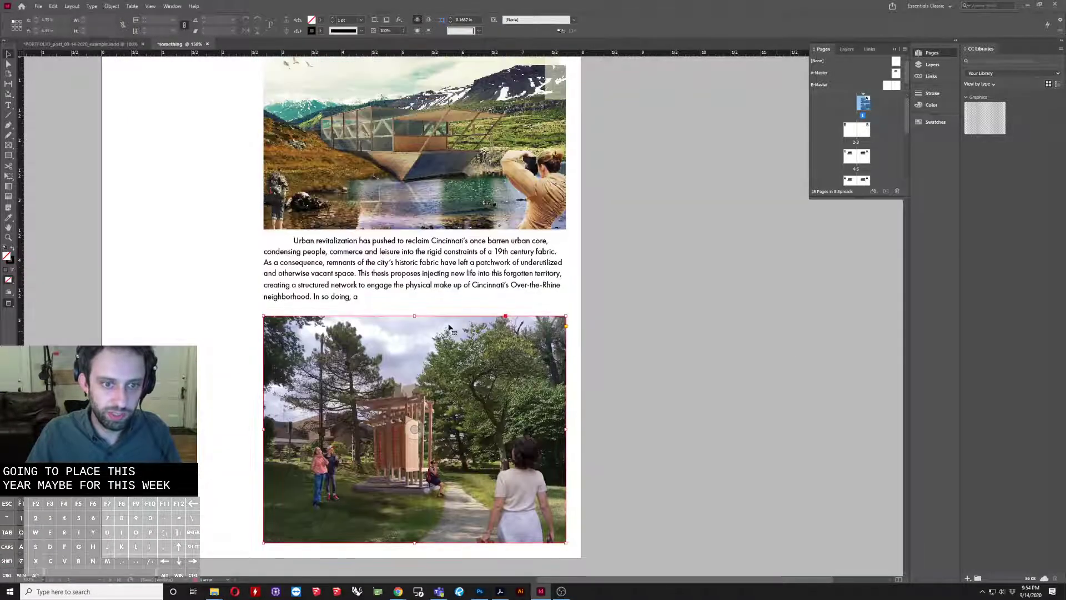
Step: Crop the sky from the top and a thin strip from the bottom of the park image, and move it back down to the bottom margin
drag(414, 316, 415, 325)
drag(414, 304, 414, 306)
click(414, 325)
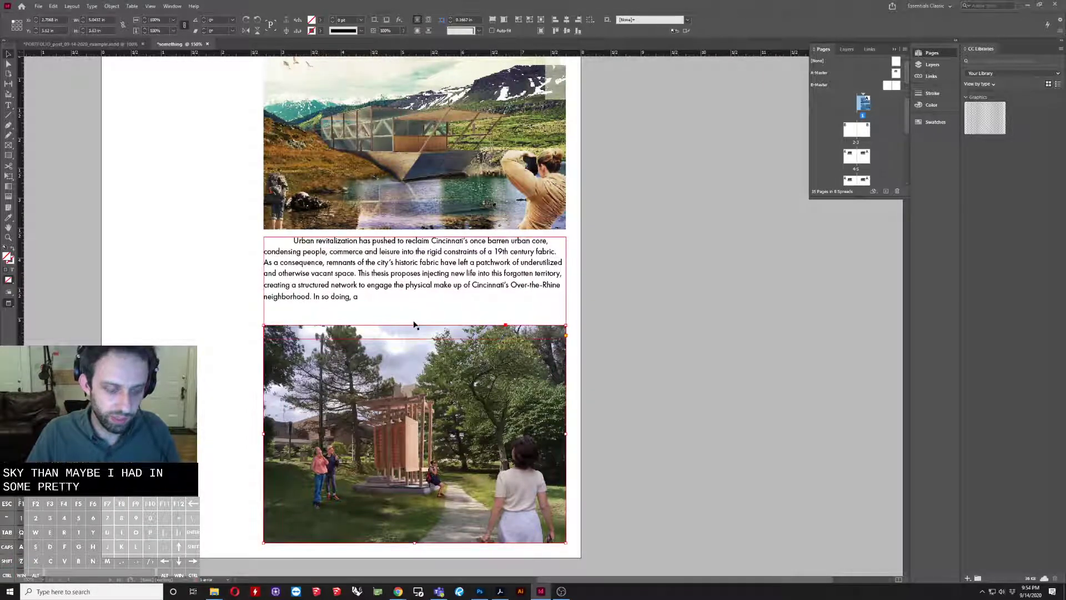
drag(414, 326, 414, 334)
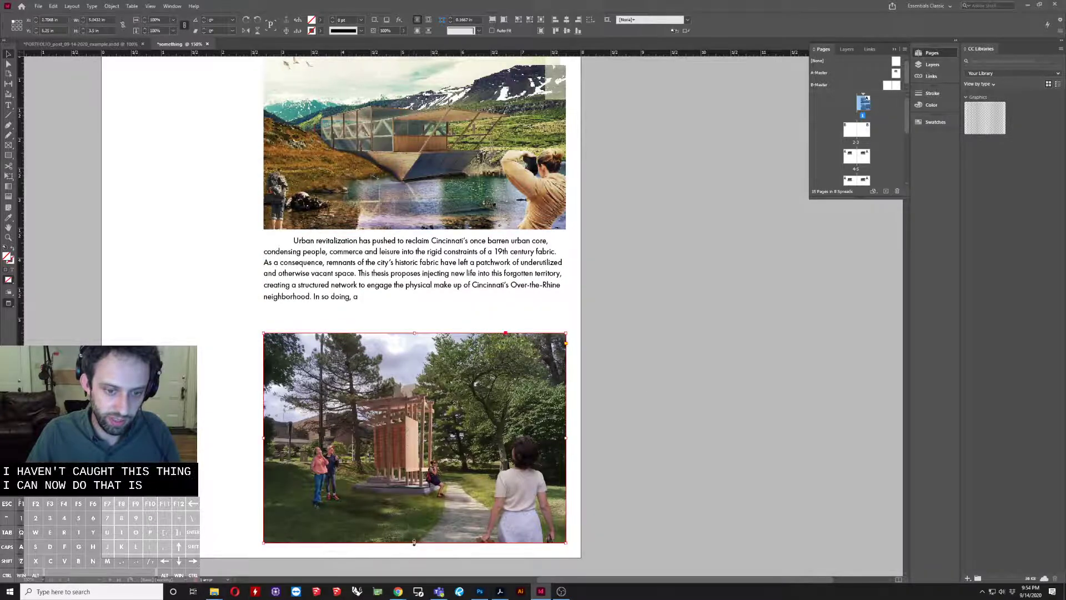
drag(414, 541, 413, 534)
drag(428, 490, 433, 501)
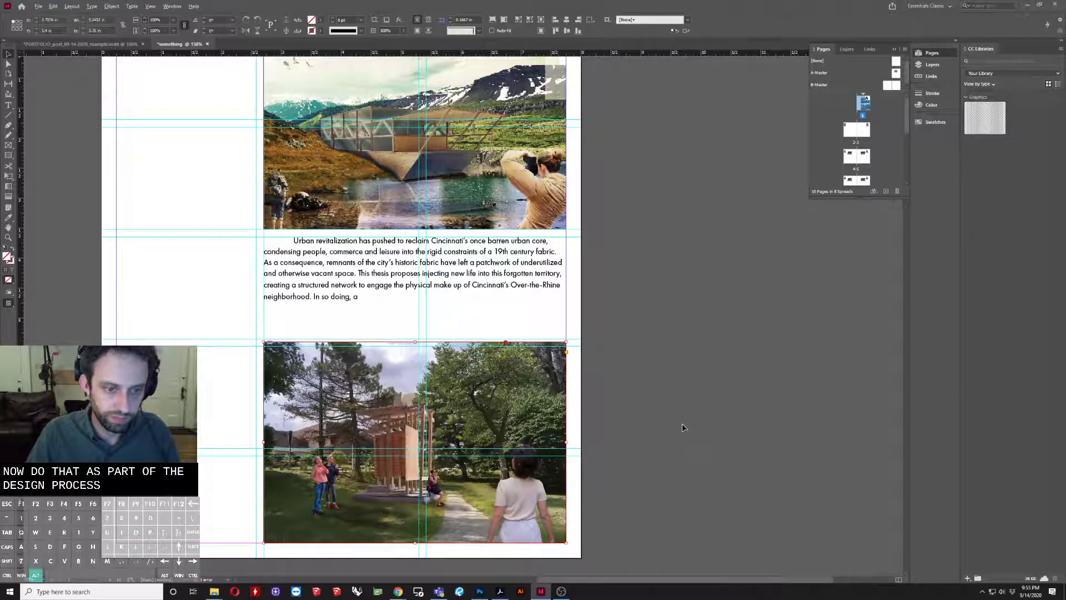
Step: Scale the park image up proportionally from its upper-left corner until it spans the full width between the page margins
alt+scroll(351, 456, up, 1)
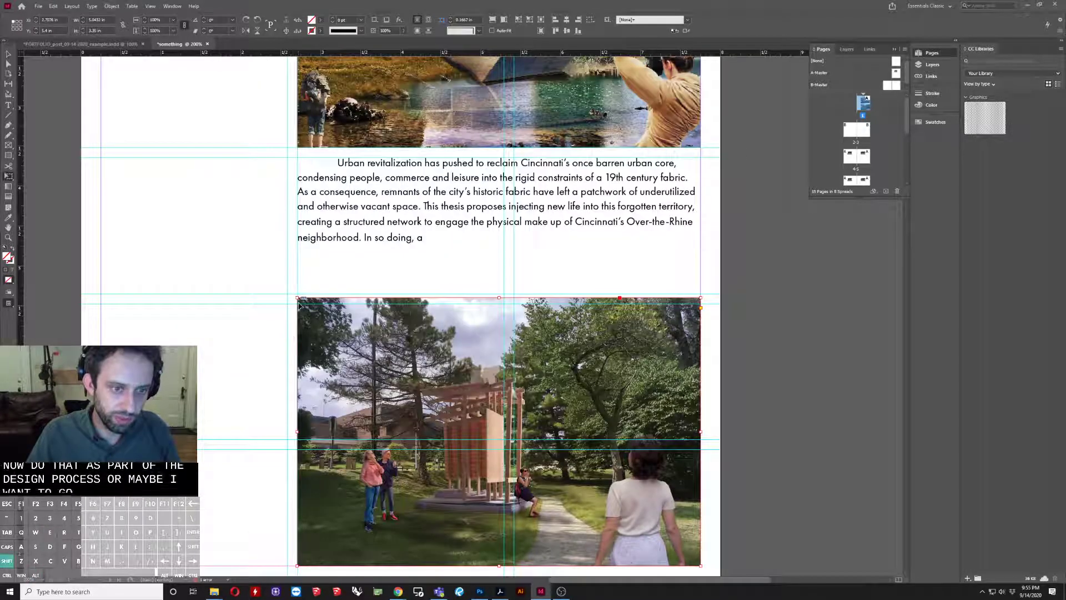
drag(297, 298, 101, 167)
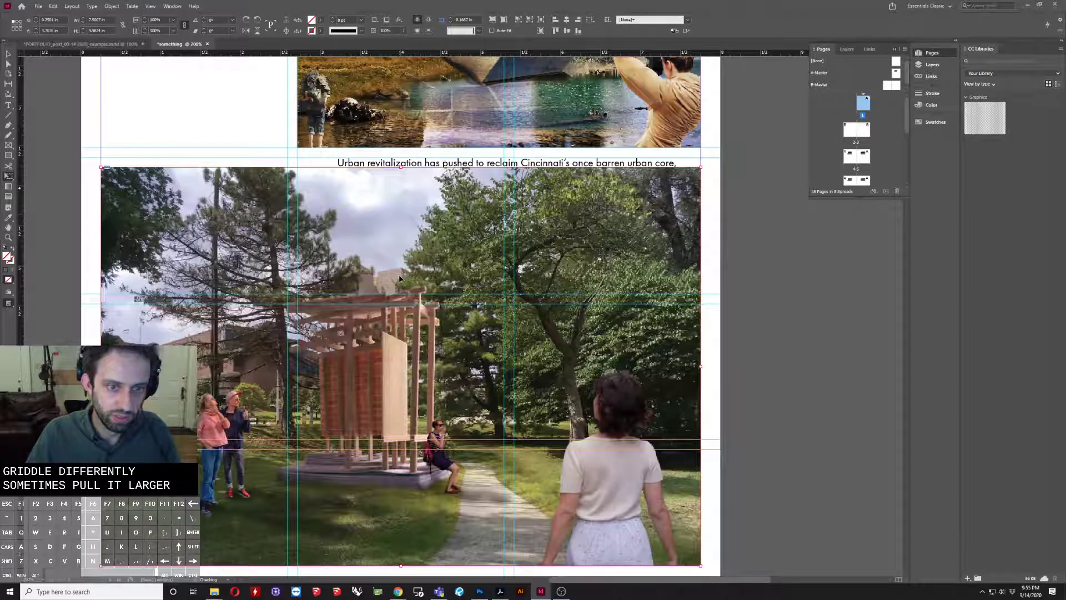
scroll(430, 353, down, 2)
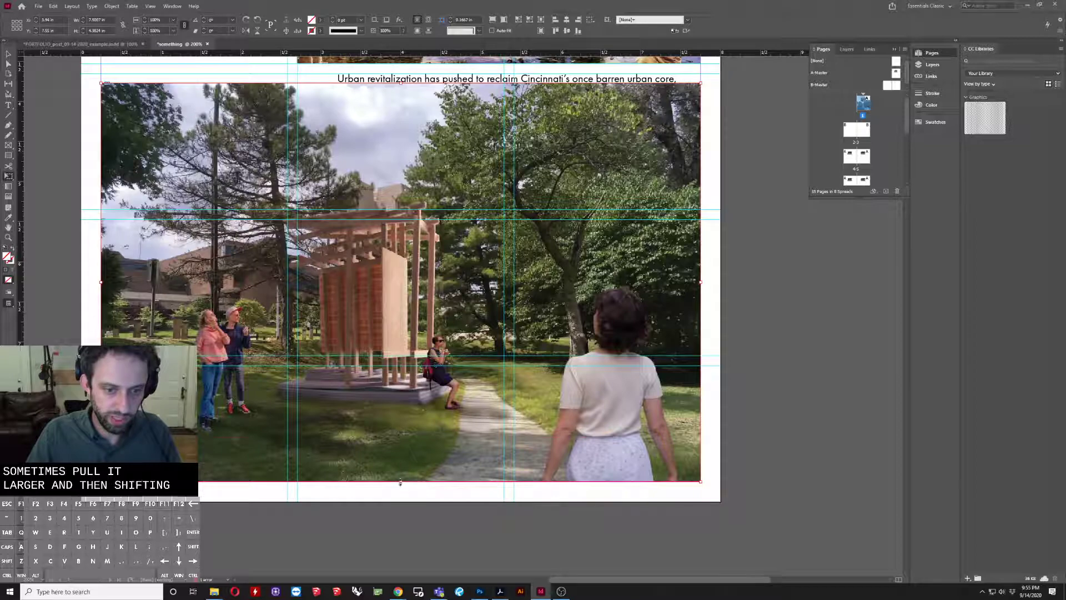
Step: Try to shorten the enlarged park image from its bottom edge, and undo each attempt
drag(400, 482, 419, 425)
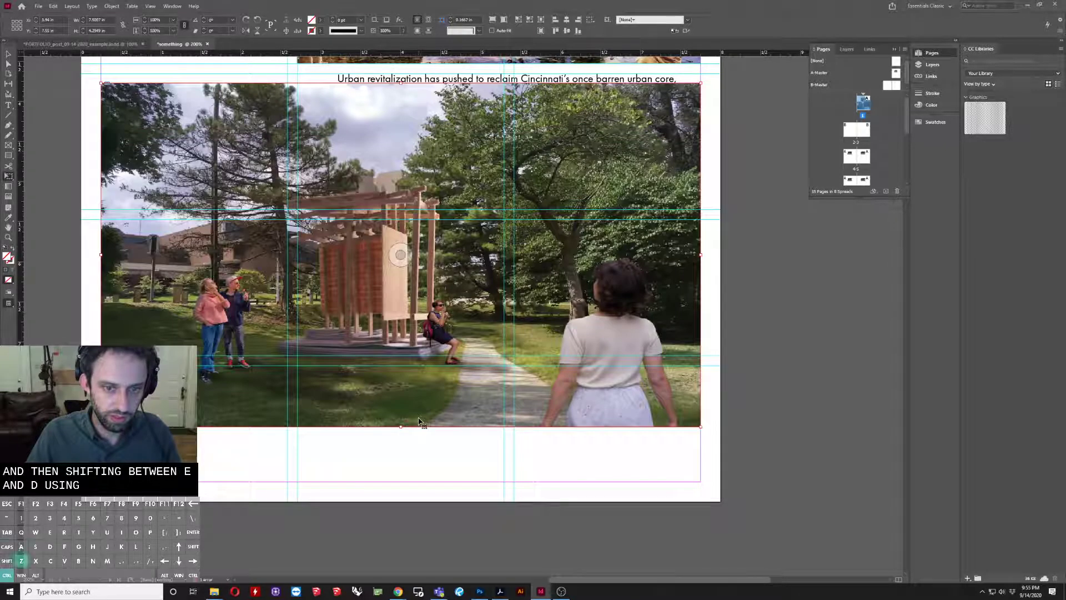
key(ctrl+z)
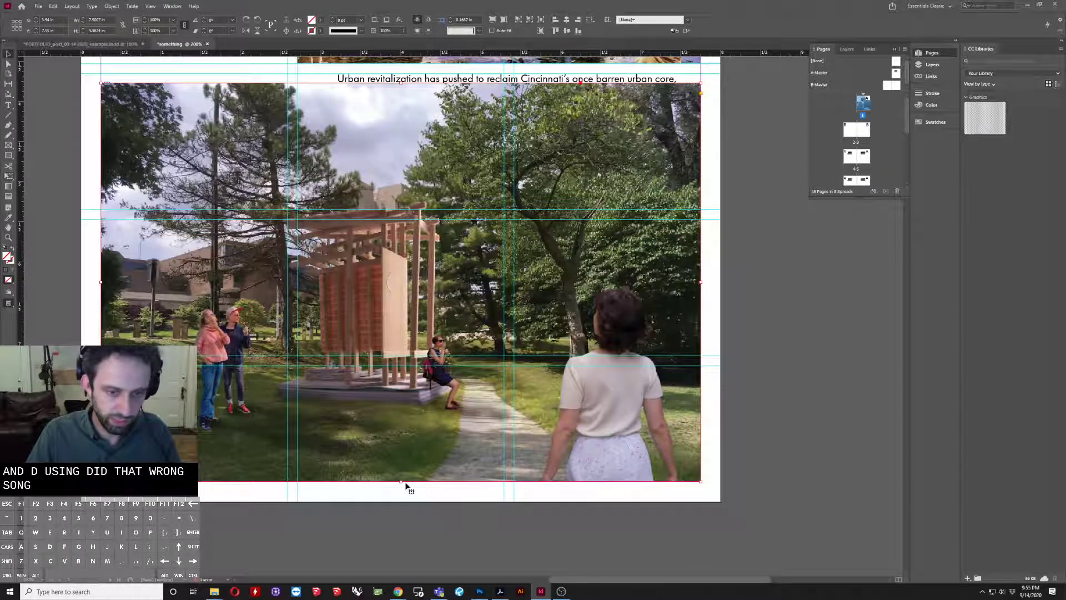
drag(398, 482, 423, 356)
key(ctrl+z)
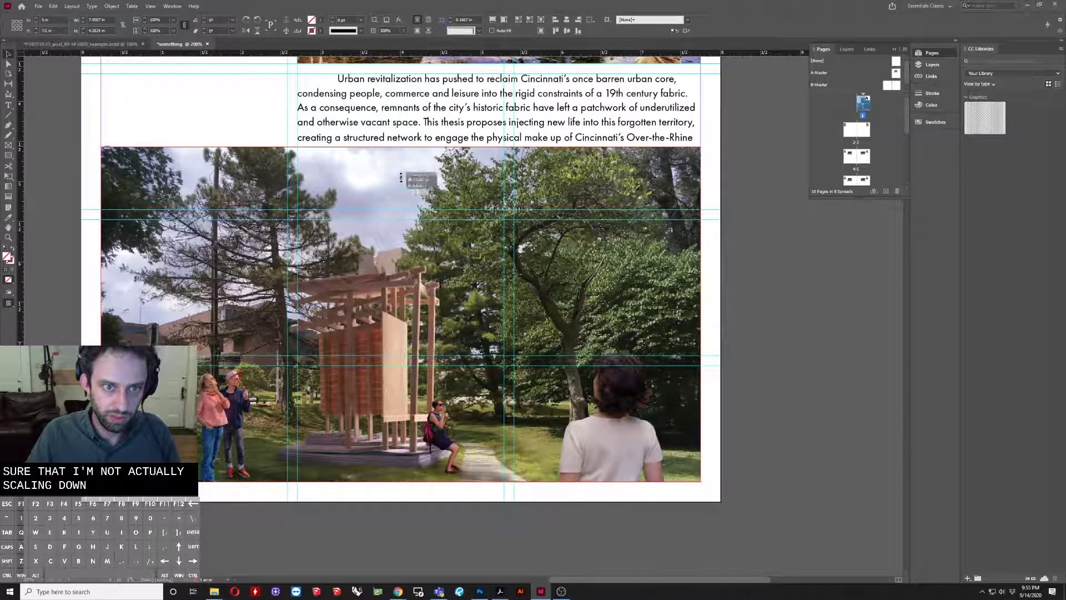
Step: Crop the top of the enlarged park image down to the row guide below the text and preview the whole page without guides
drag(401, 177, 401, 219)
scroll(782, 354, up, 3)
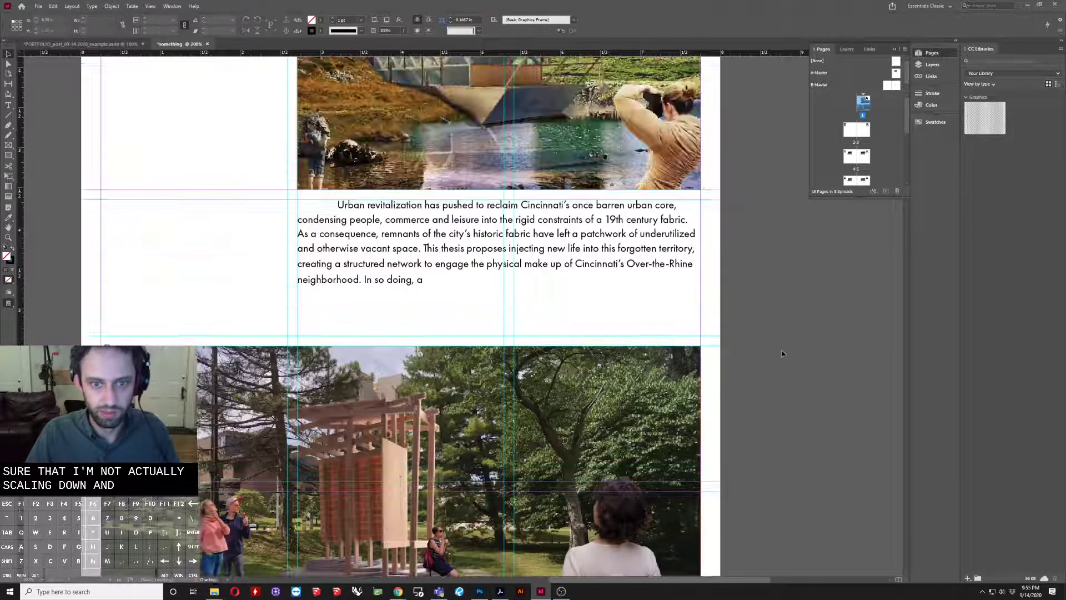
key(ctrl+minus)
key(ctrl+minus)
key(w)
scroll(733, 272, up, 1)
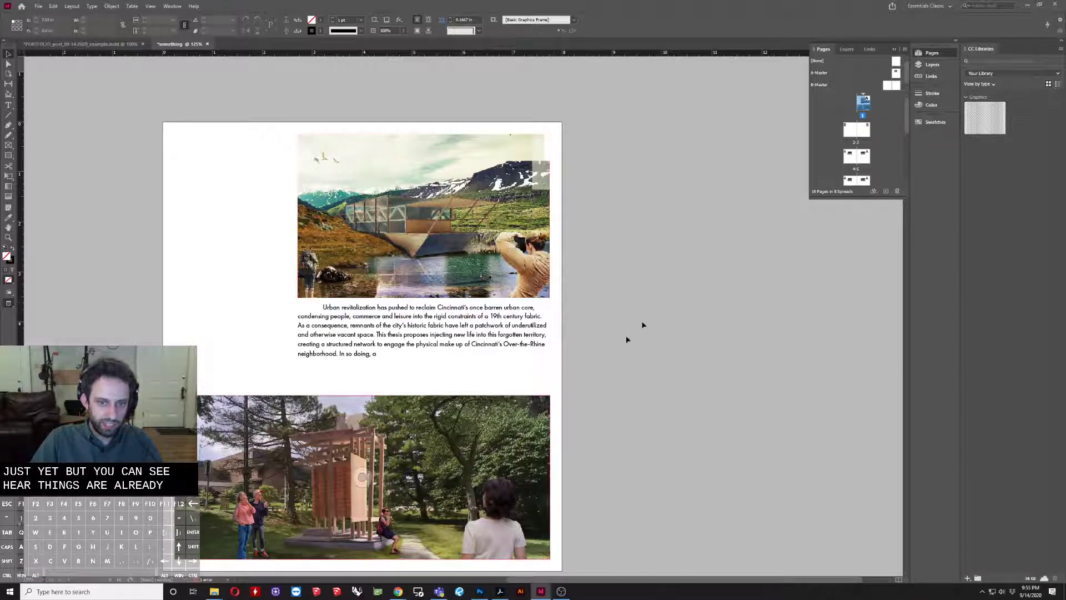
scroll(701, 319, down, 1)
scroll(701, 358, up, 1)
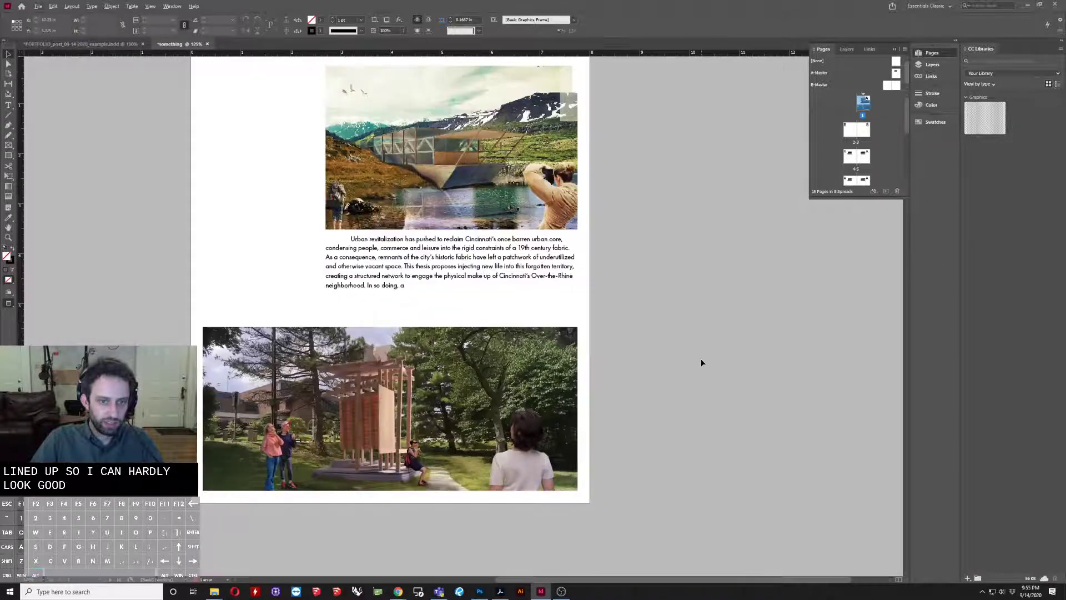
Step: Switch to the PORTFOLIO_post_09-14-2020_example document and examine its spreads, ending at the Professional section of the résumé
click(89, 45)
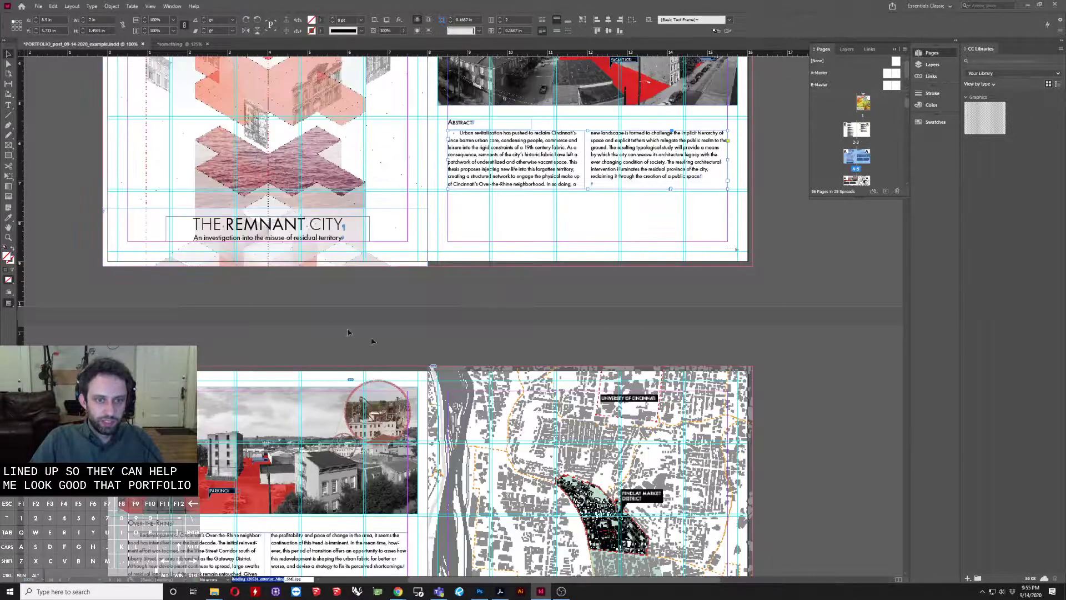
scroll(348, 332, down, 5)
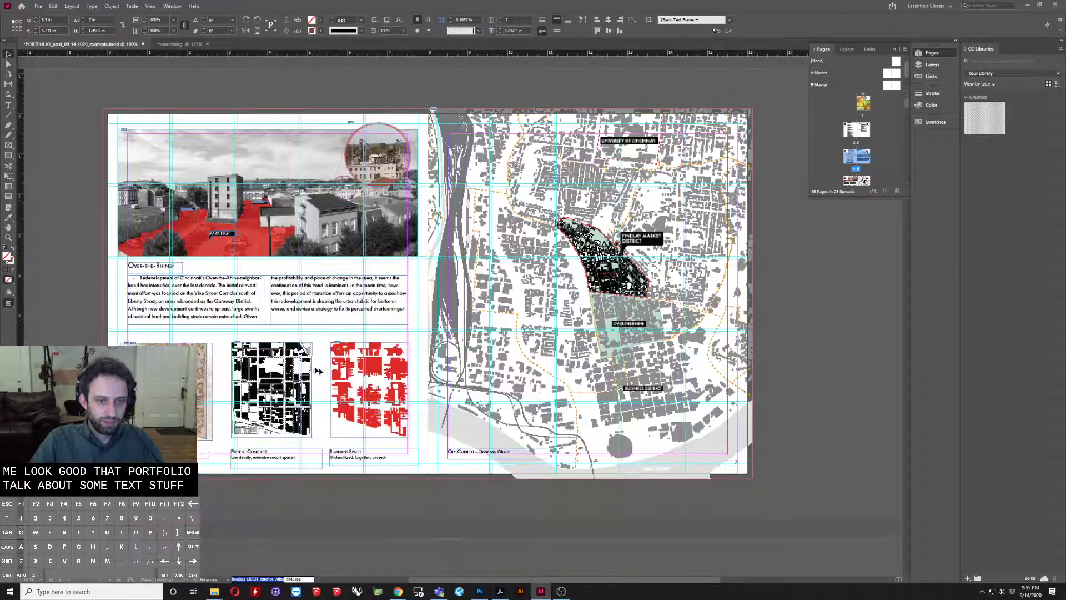
scroll(317, 371, down, 8)
scroll(214, 317, up, 9)
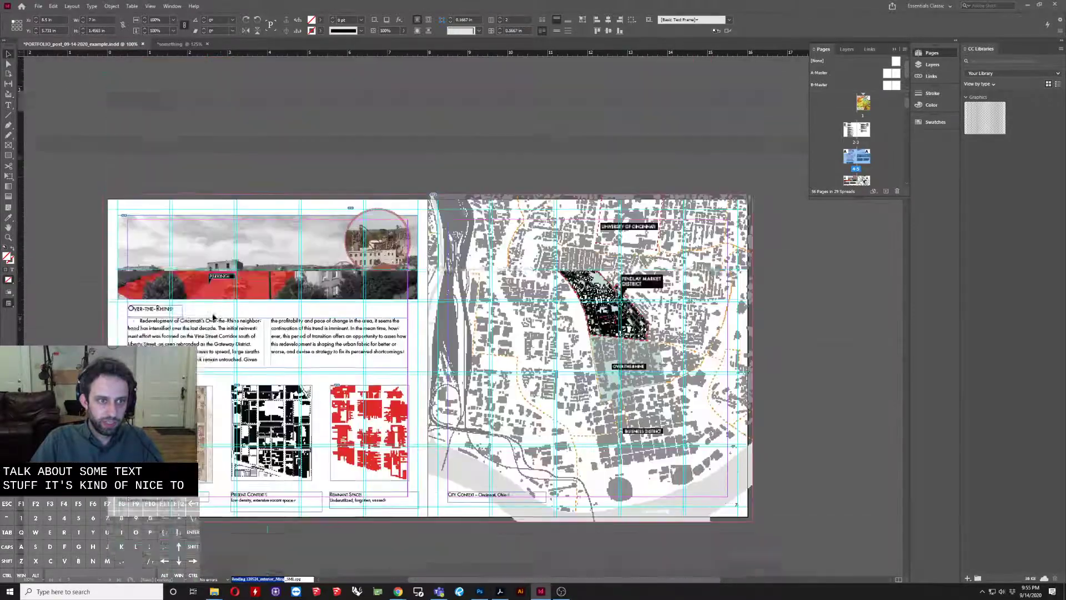
scroll(213, 316, up, 10)
scroll(239, 205, up, 2)
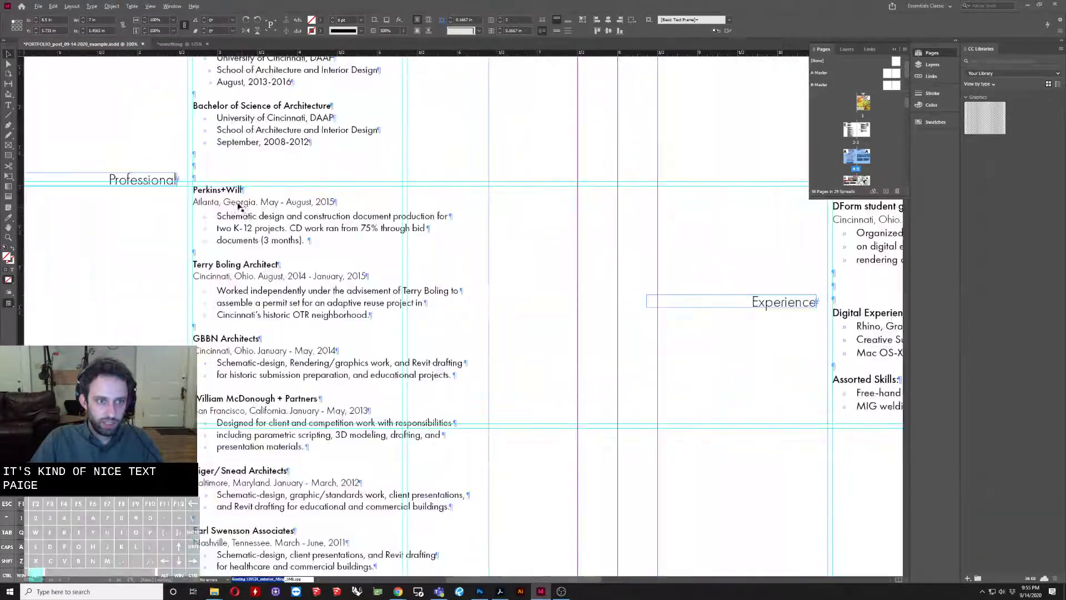
scroll(239, 206, up, 2)
scroll(192, 233, up, 1)
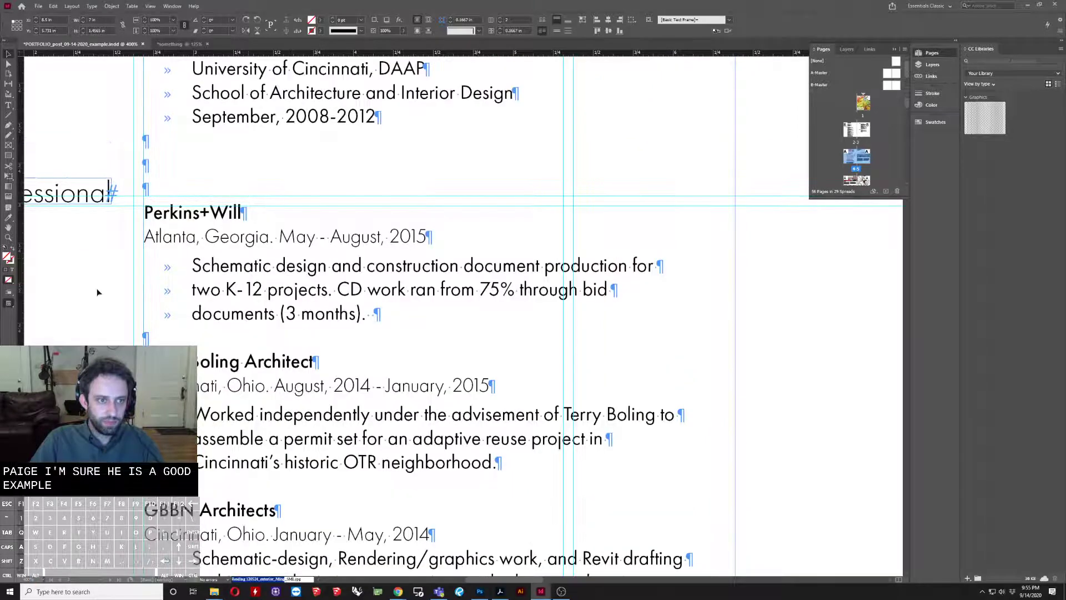
scroll(511, 308, down, 1)
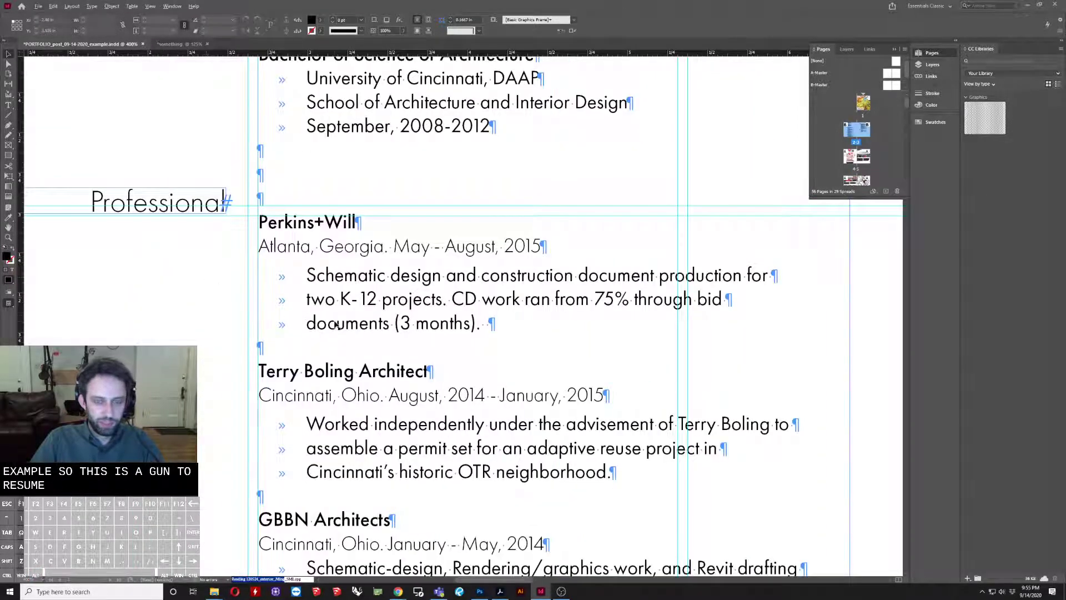
Step: Check the font weights of the Perkins+Will entry's description, its location and date line, and its firm name
double_click(377, 323)
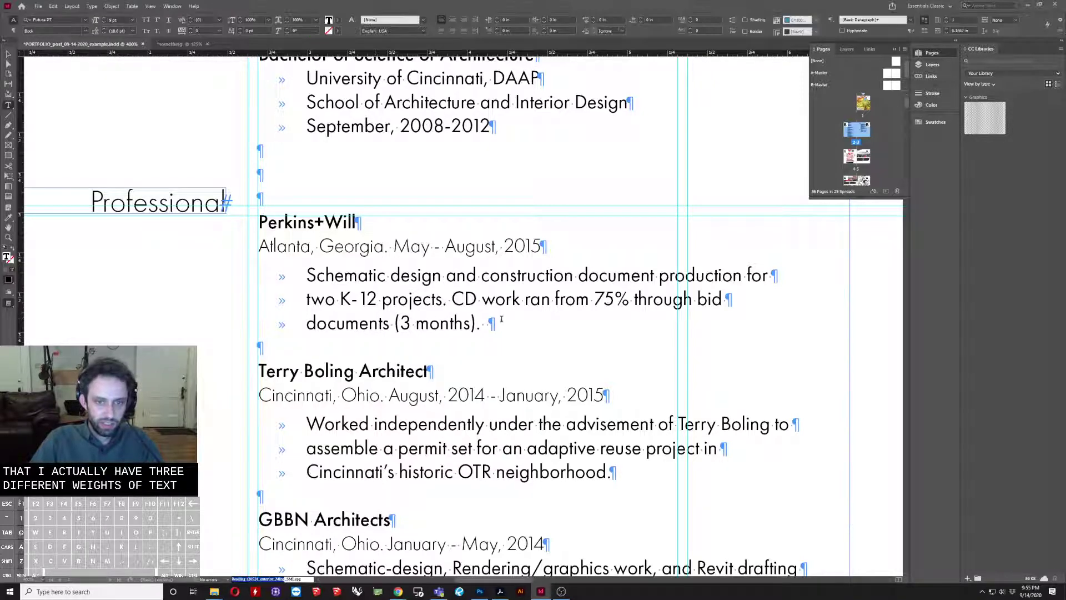
drag(477, 331, 305, 282)
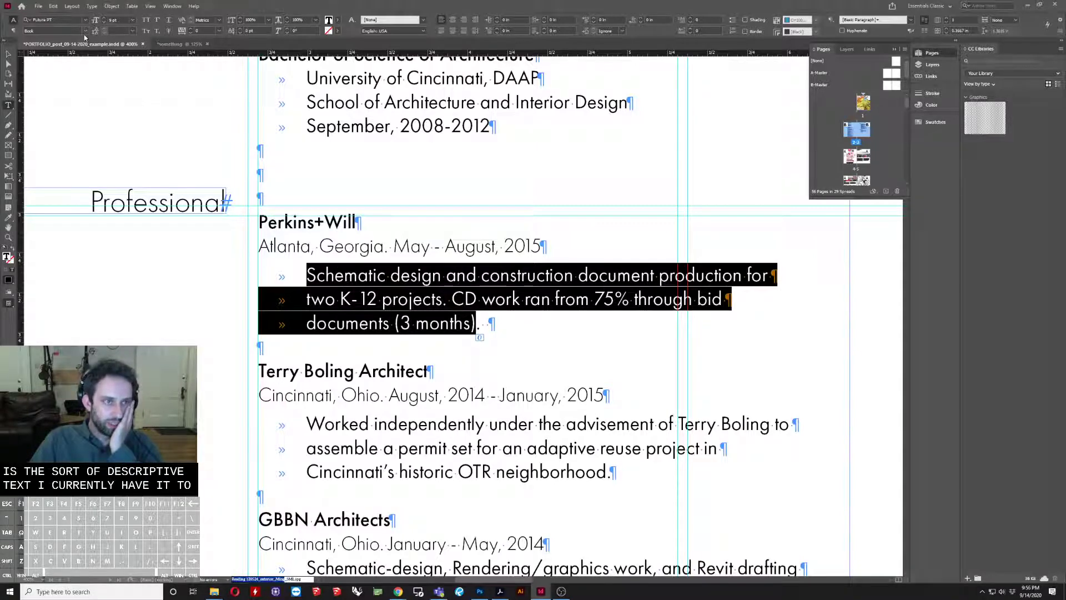
drag(537, 245, 258, 246)
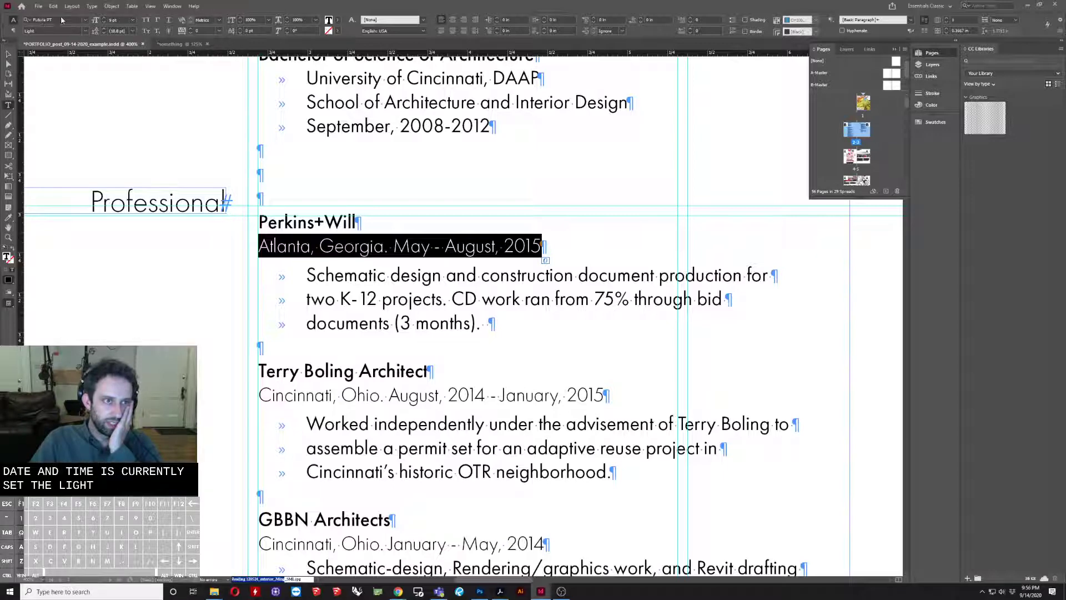
drag(355, 222, 208, 218)
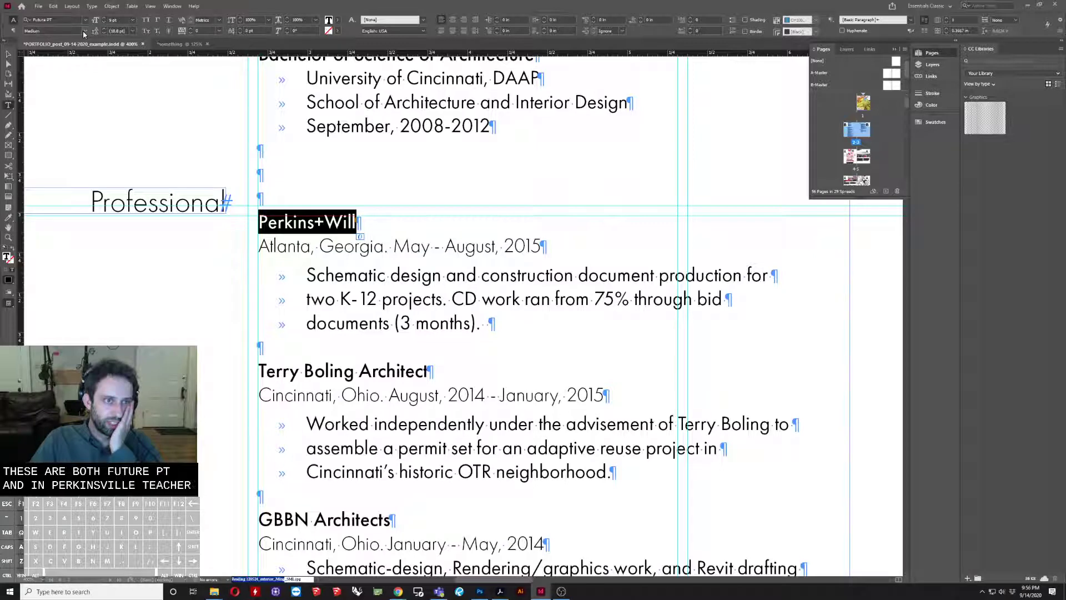
click(433, 246)
triple_click(433, 246)
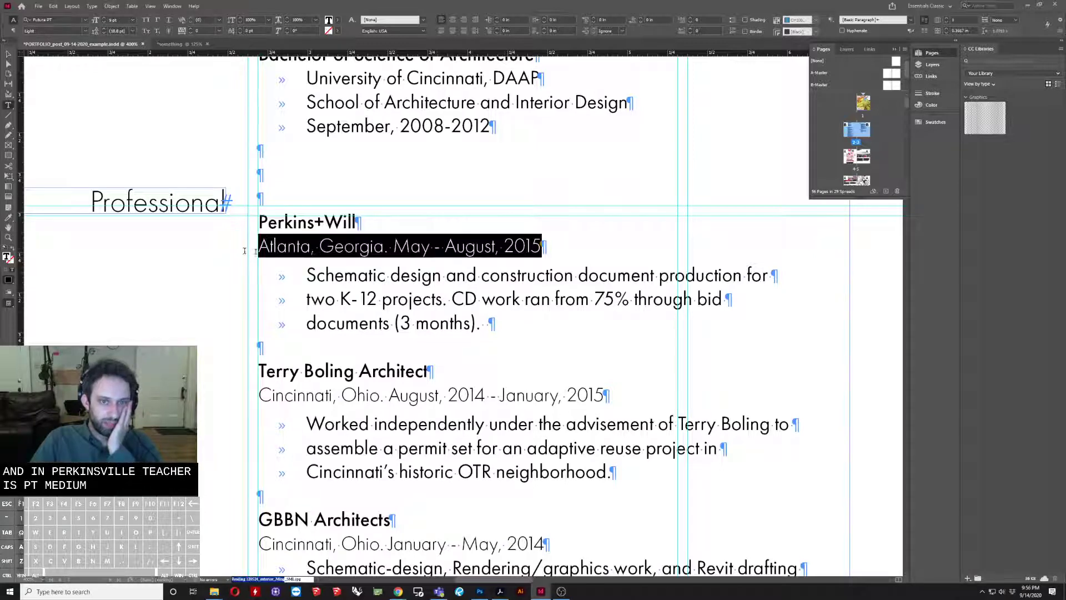
Step: Set the three-line job description under Perkins+Will to the Light font weight
drag(480, 323, 306, 274)
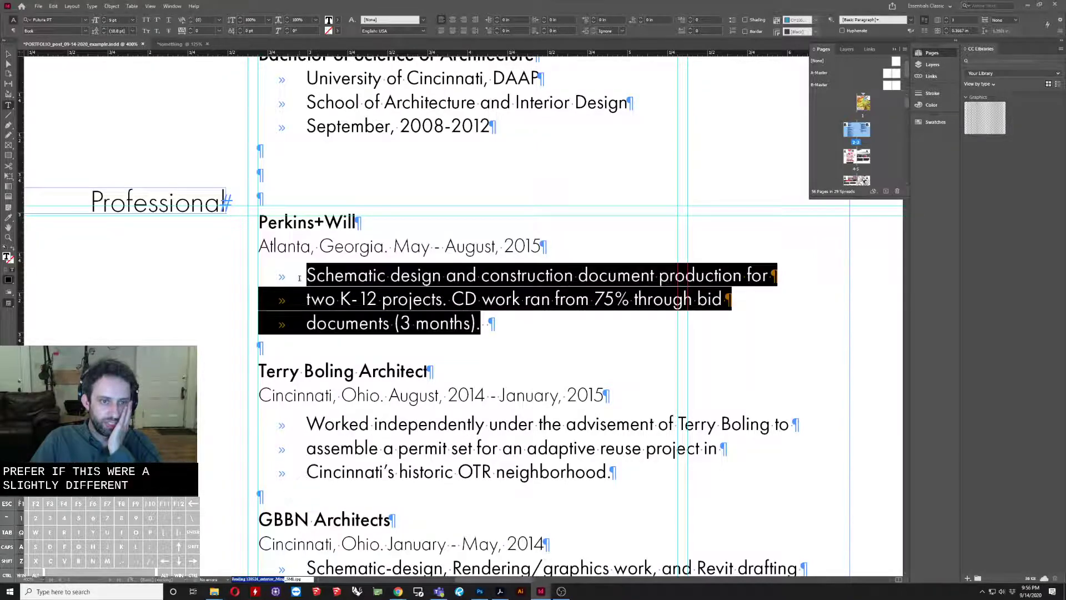
click(87, 32)
click(39, 40)
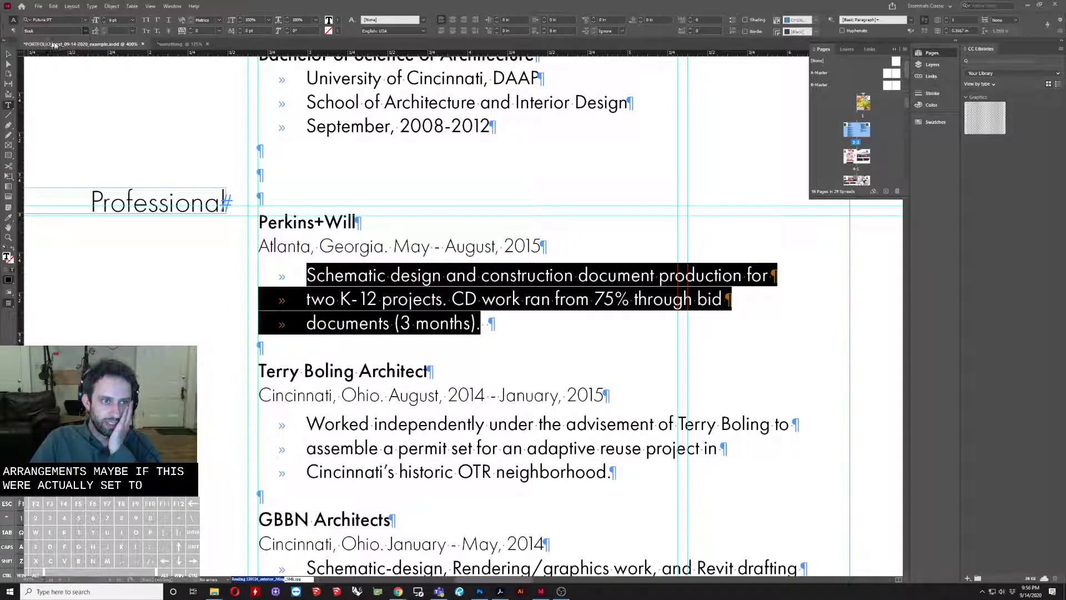
Step: Set the line "Atlanta, Georgia. May - August, 2015" to the Book font weight and return to object selection
click(489, 247)
drag(547, 247, 258, 247)
click(89, 31)
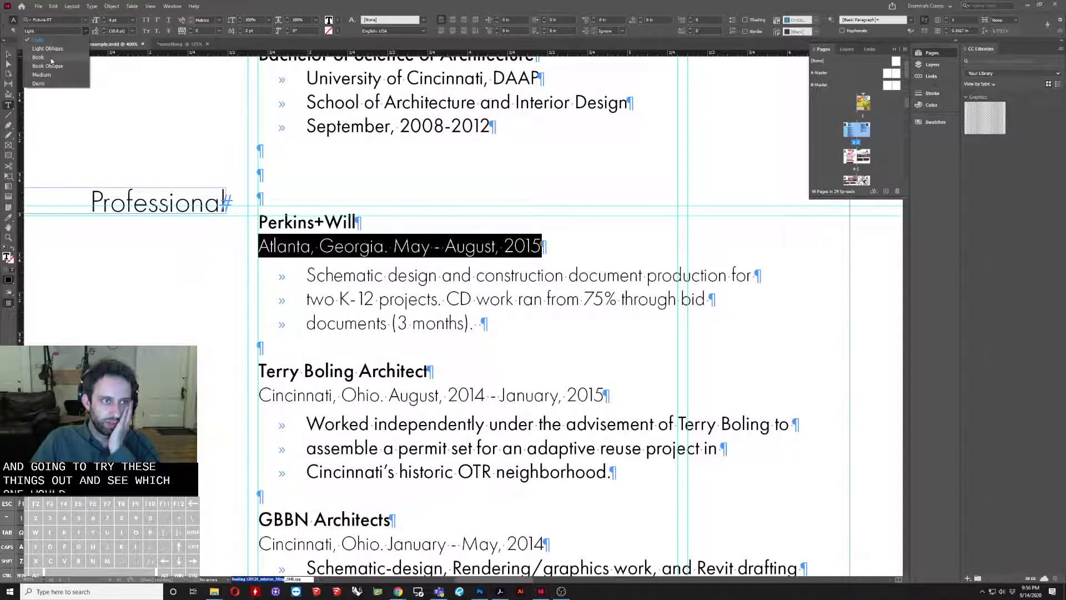
click(33, 58)
click(8, 64)
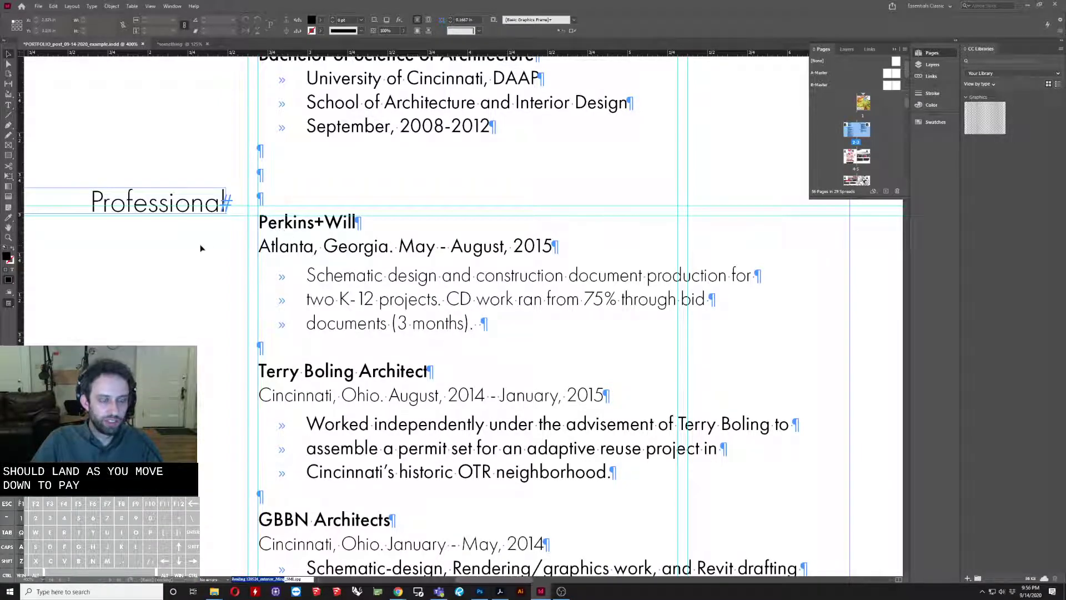
Step: Examine the restyled Perkins+Will entry in preview without guides and hidden characters, and return to the normal view
key(w)
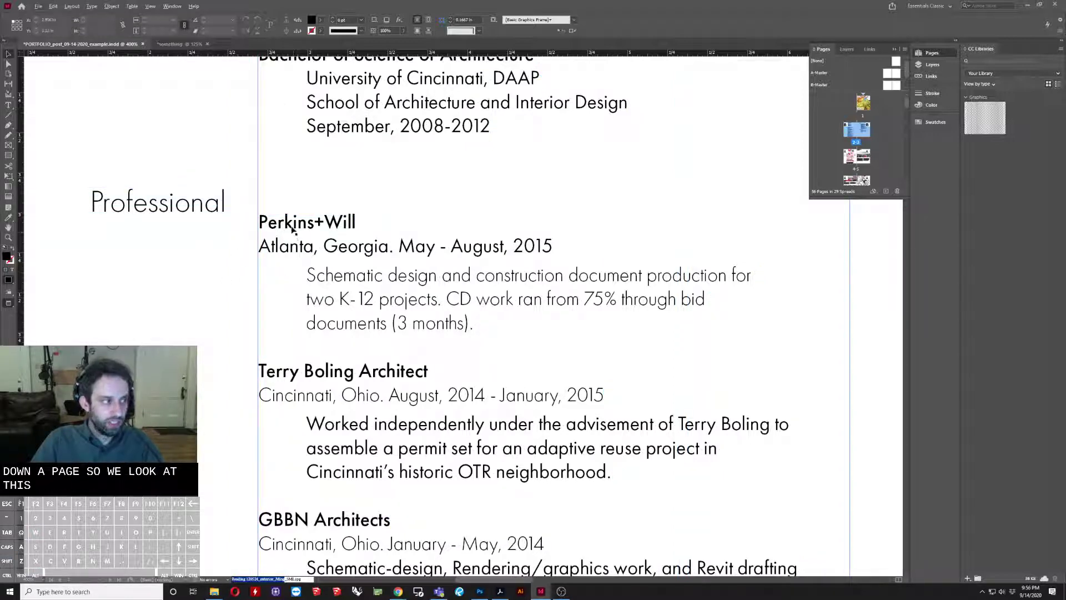
key(alt+w)
key(Escape)
key(w)
key(w)
key(w)
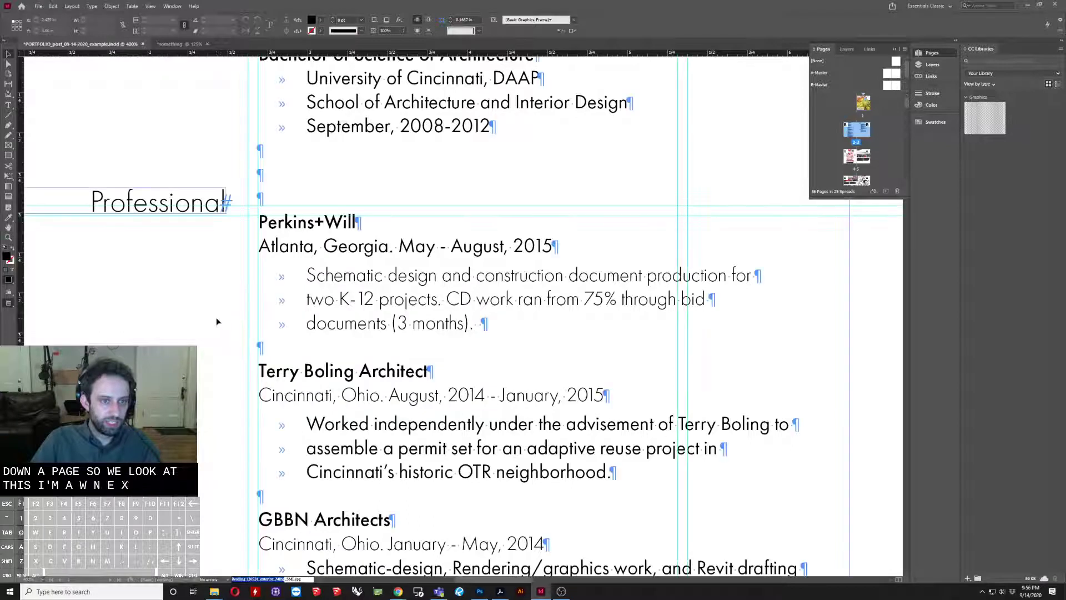
Step: Examine the résumé's Professional section in preview, and view the résumé and graduate thesis spreads in full-screen presentation mode
key(w)
key(w)
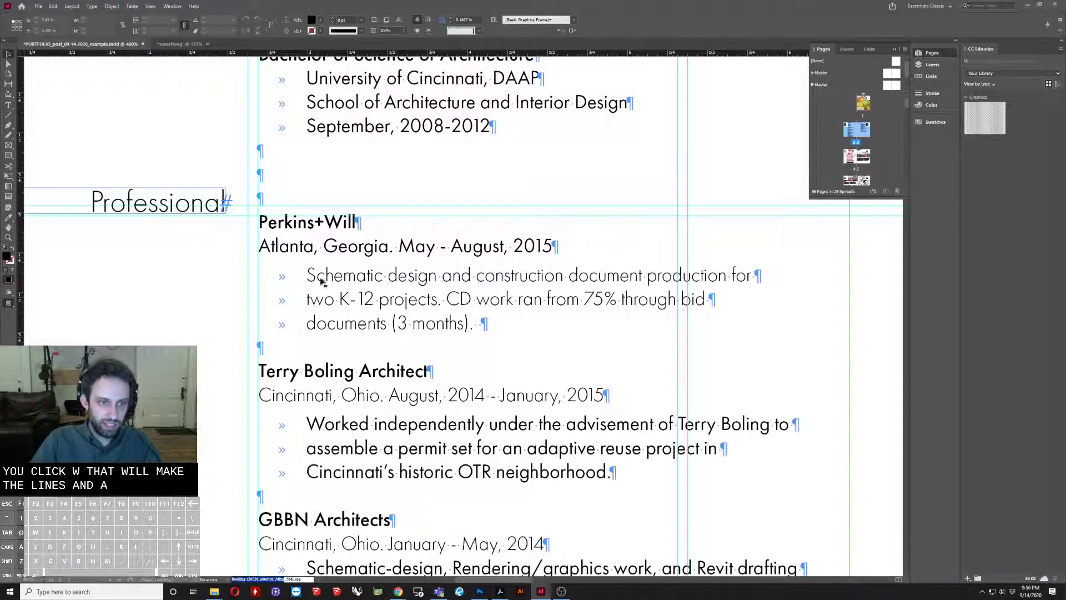
key(w)
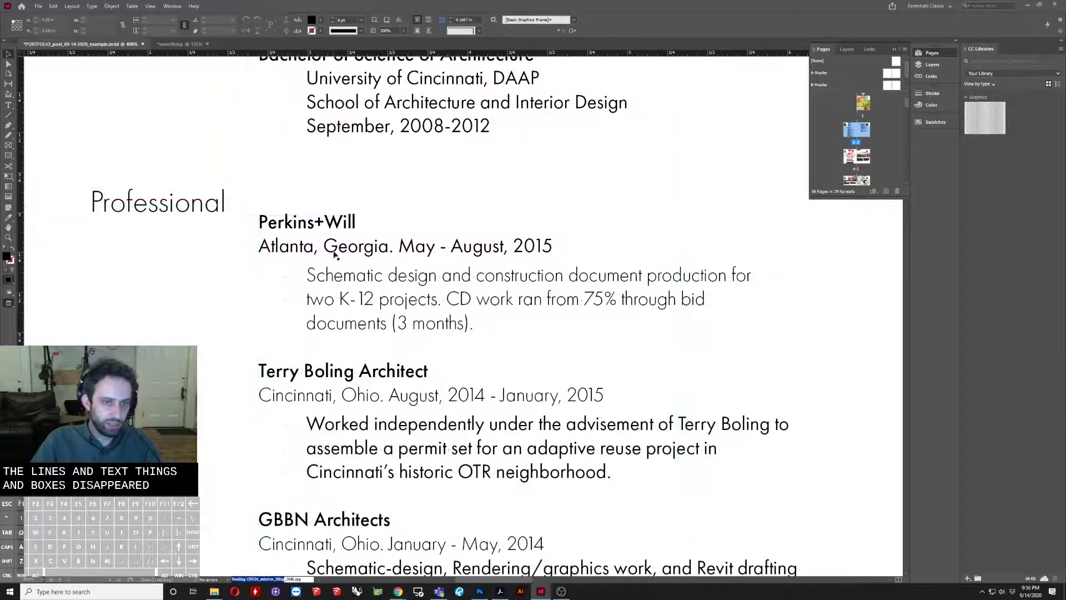
scroll(307, 265, down, 3)
scroll(307, 265, up, 3)
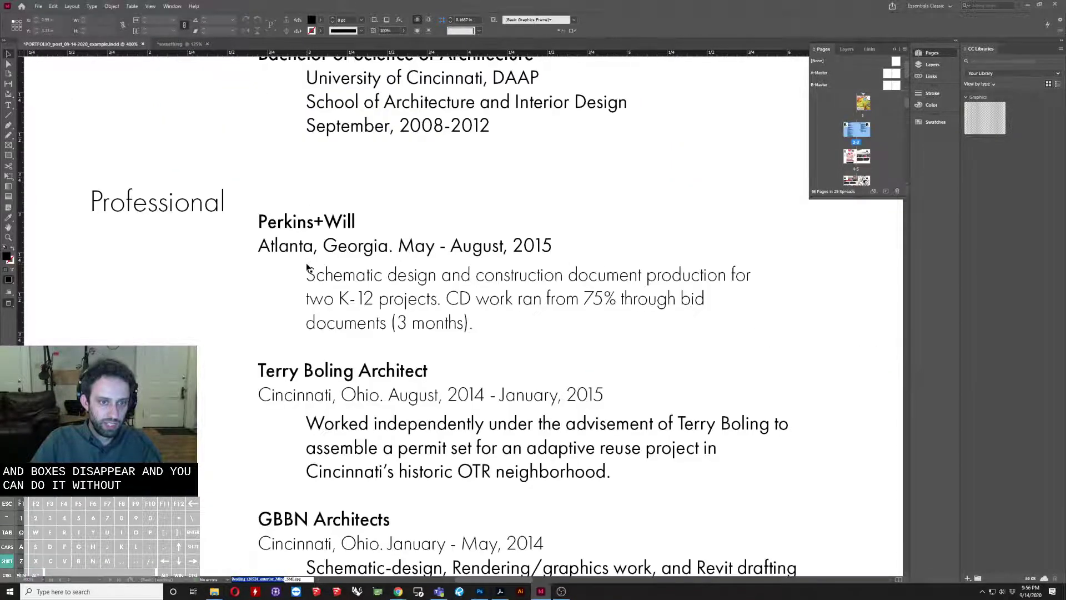
key(shift+w)
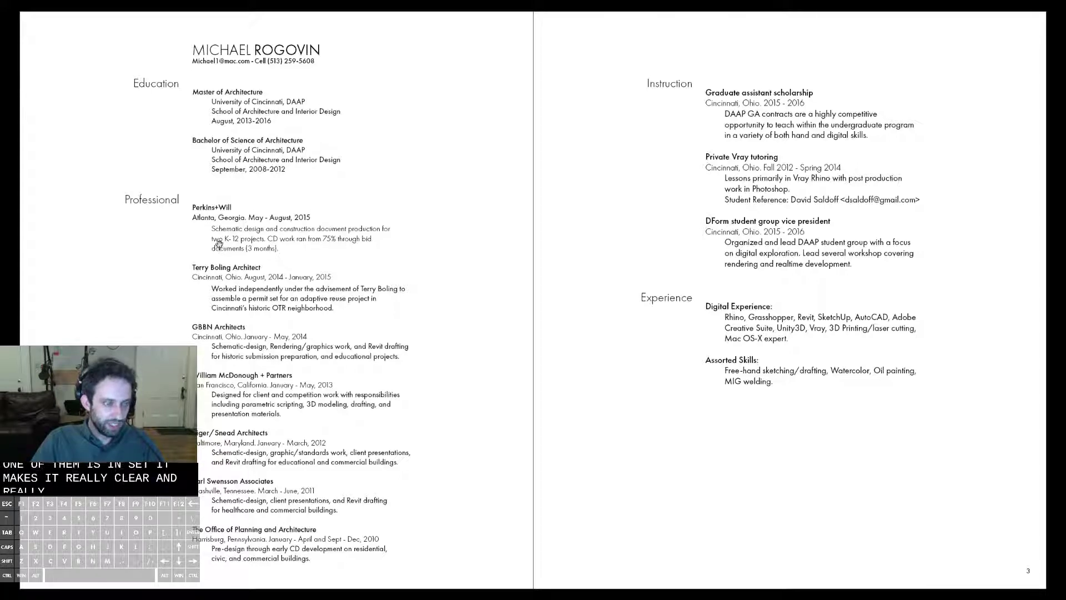
key(Right)
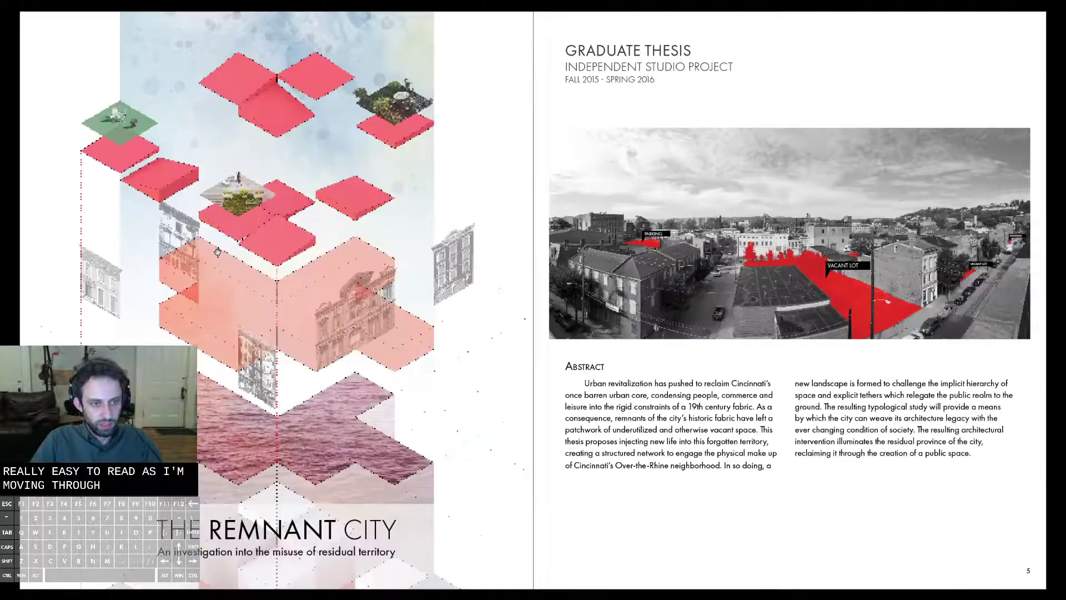
Step: Leave presentation mode and examine the text hierarchy of the résumé's Education and Professional entries up close
key(Escape)
key(ctrl+4)
key(ctrl+2)
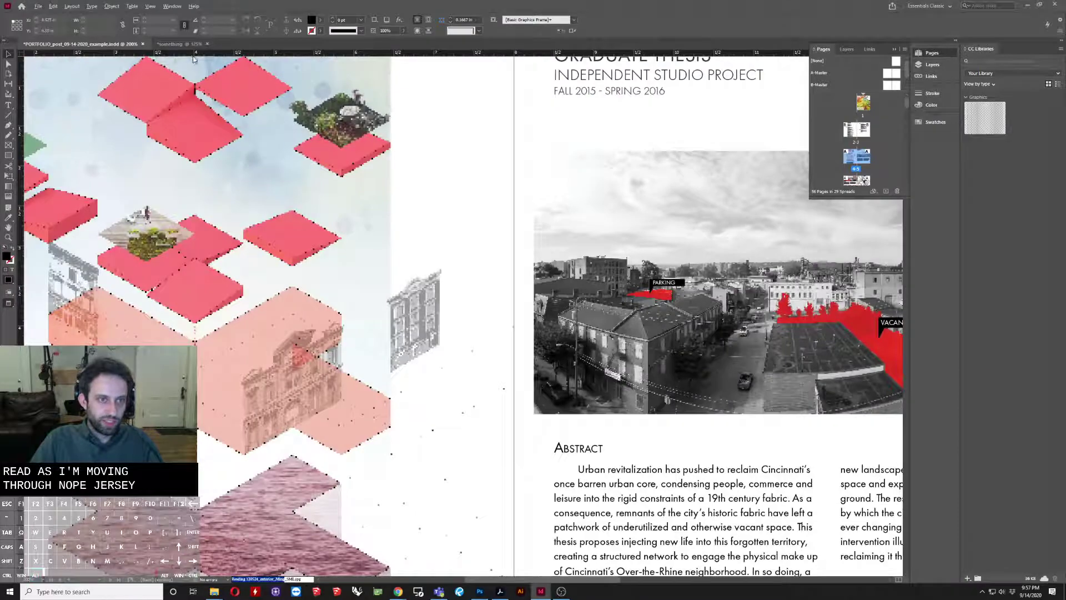
key(ctrl+1)
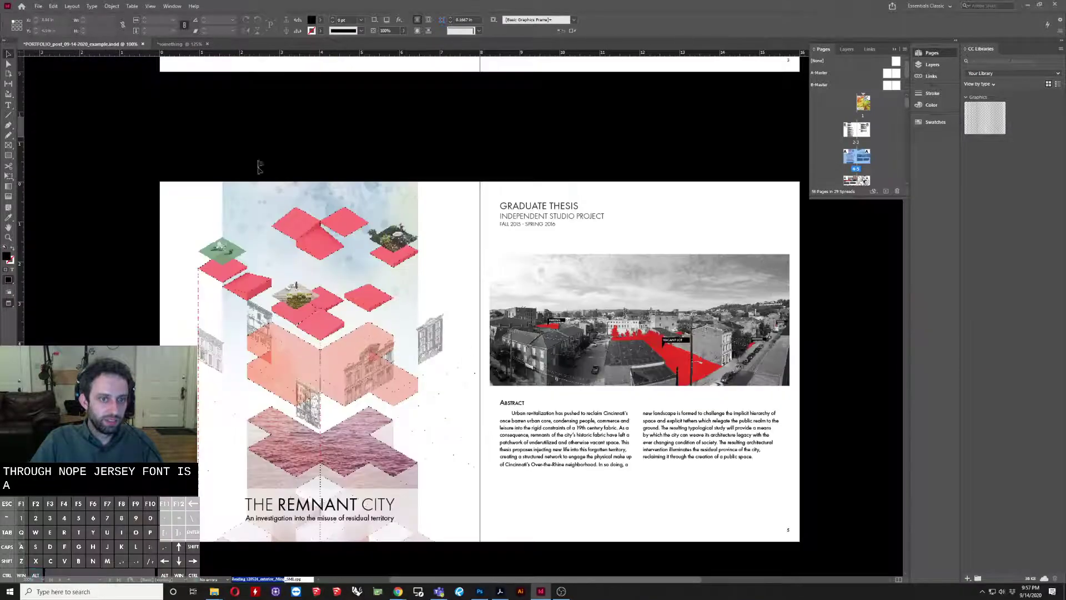
scroll(258, 167, up, 4)
key(ctrl+equal)
key(ctrl+equal)
key(ctrl+equal)
key(ctrl+equal)
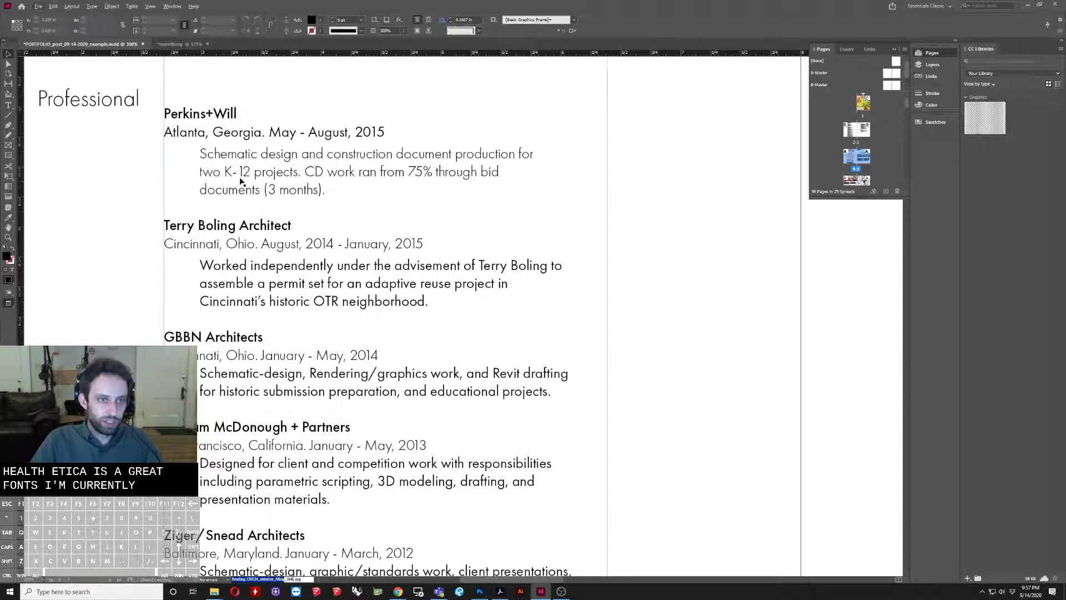
scroll(259, 230, up, 2)
scroll(258, 231, up, 1)
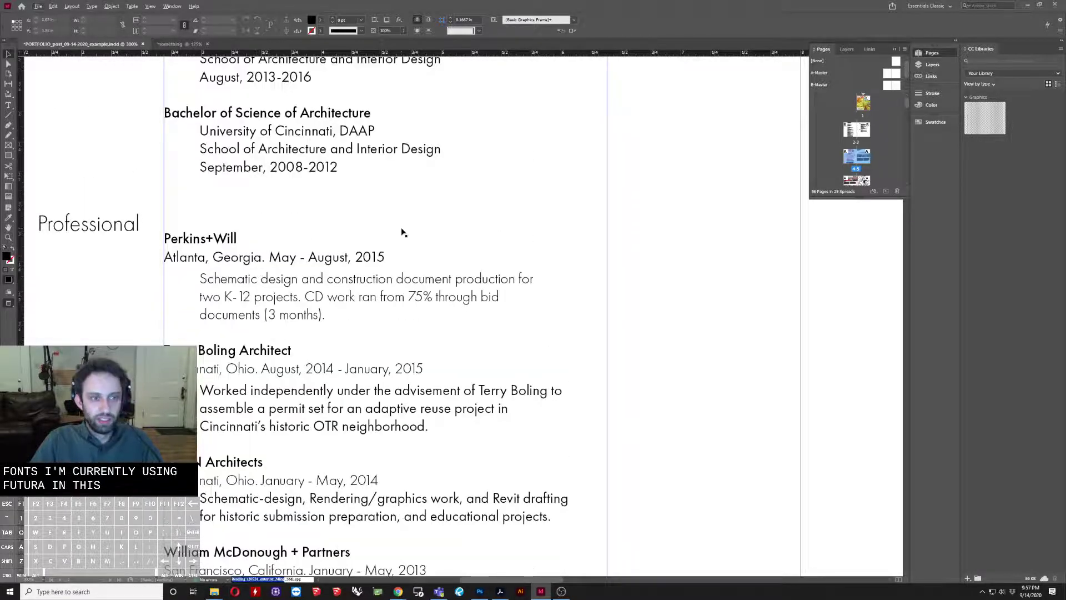
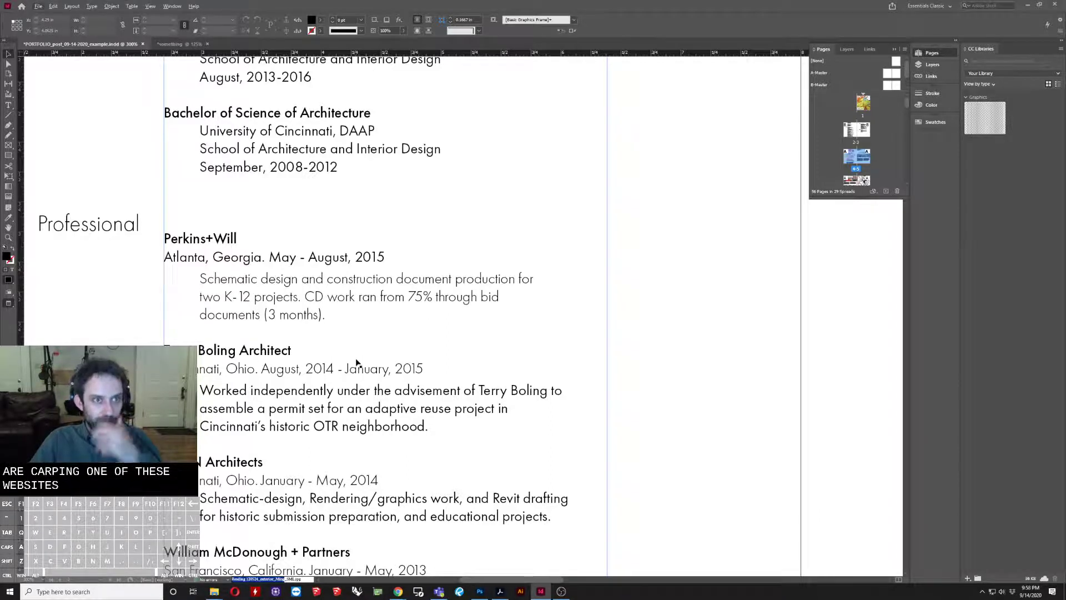
Step: Select the whole Perkins+Will entry in the resume text and open the additional Adobe fonts listing for it
double_click(302, 298)
drag(332, 314, 158, 237)
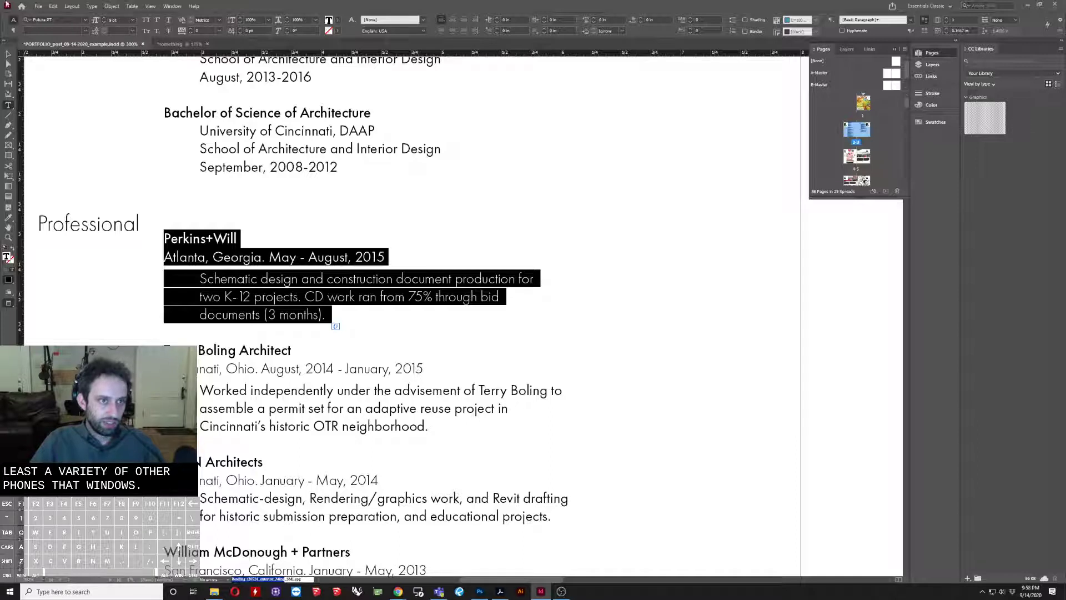
click(85, 20)
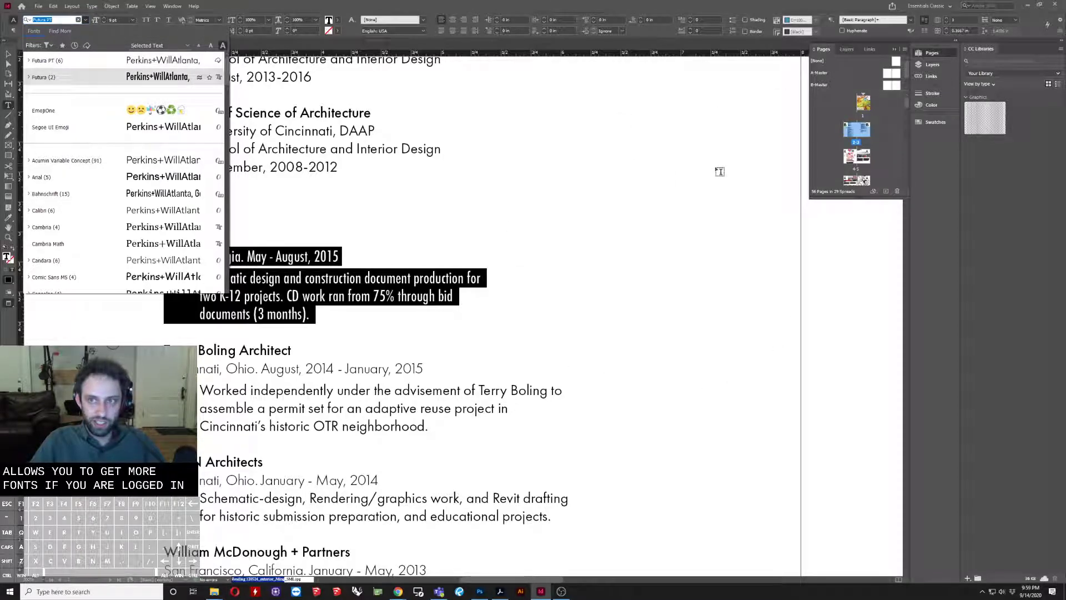
click(59, 32)
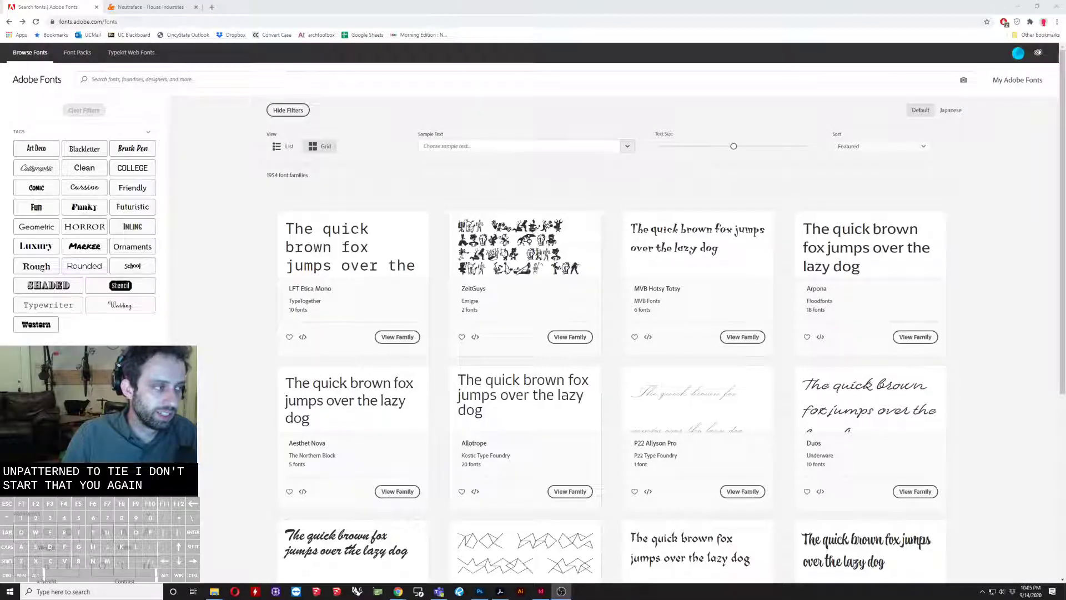
Step: Switch back to the InDesign portfolio document and show the additional Adobe fonts available for activation in the font family list
drag(512, 4, 547, 93)
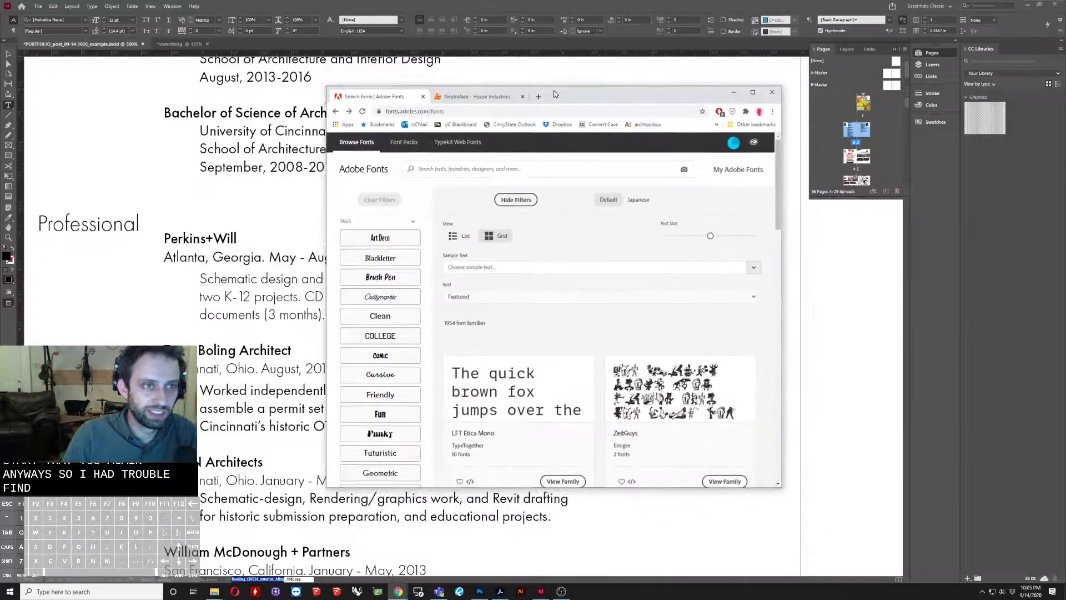
click(39, 7)
click(9, 25)
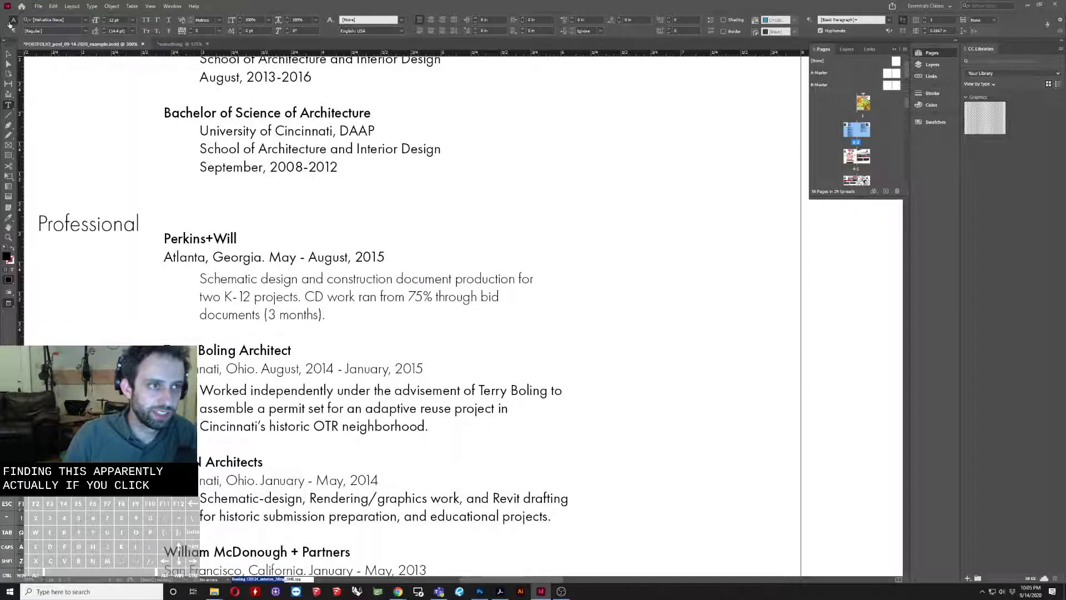
click(69, 20)
click(85, 19)
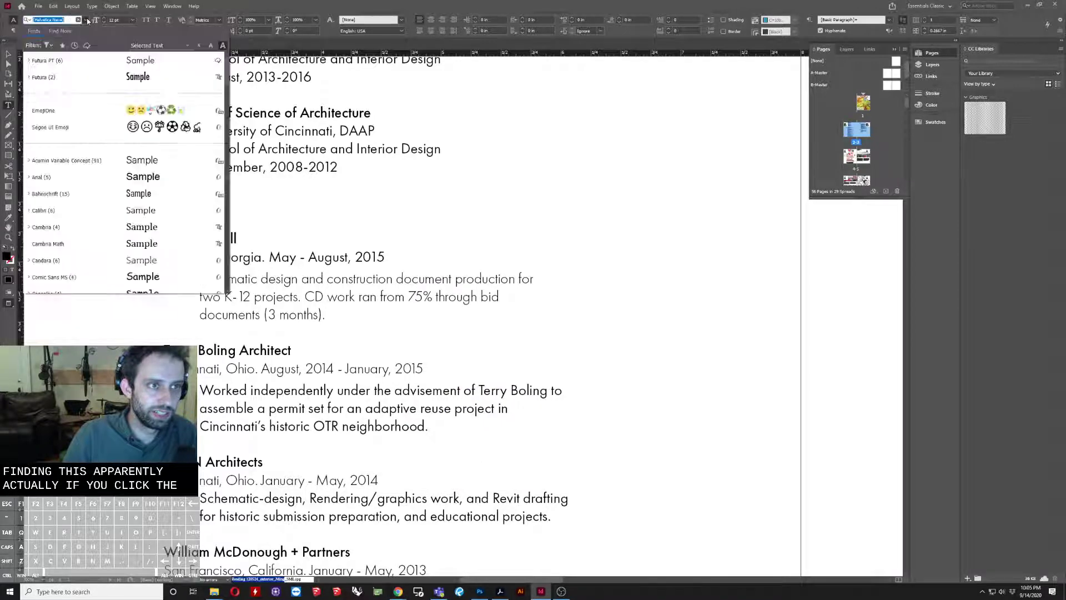
click(62, 32)
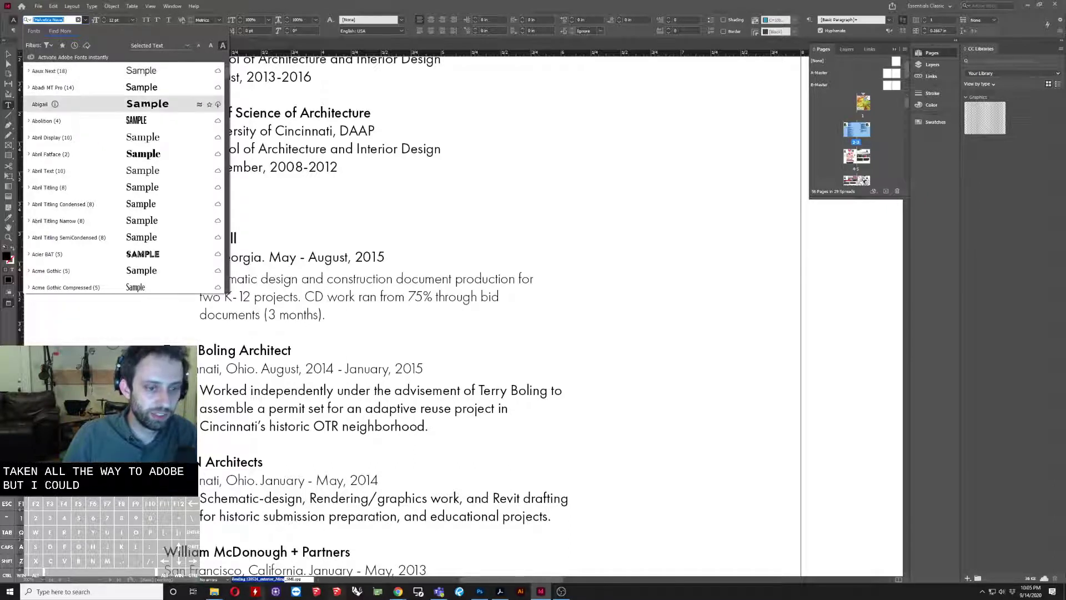
Step: Switch to the Adobe Fonts website in Chrome, maximize its window and look over the featured font families
mouse_move(398, 592)
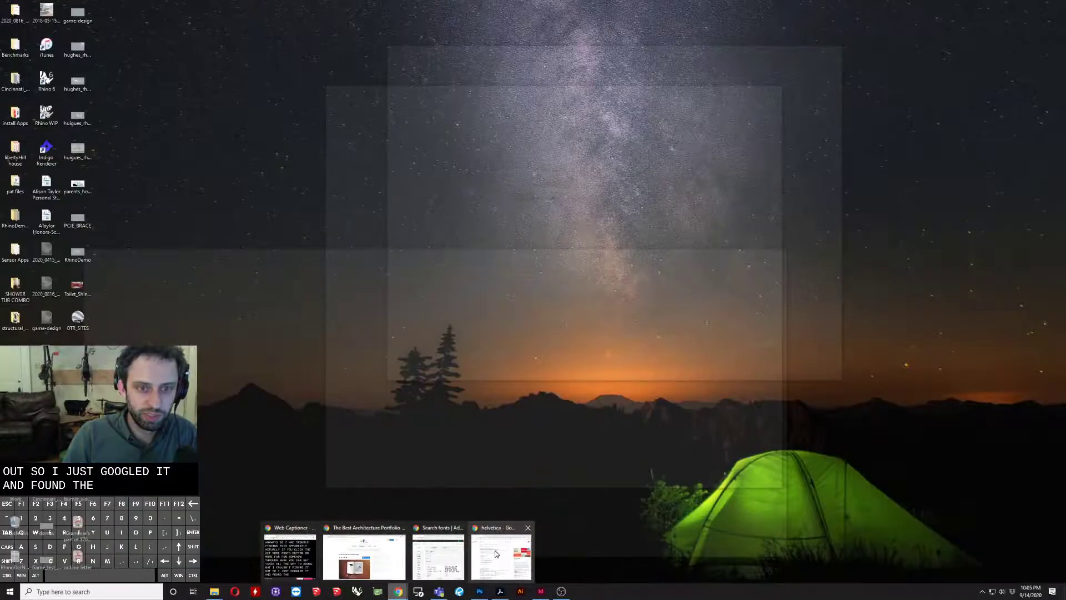
click(438, 555)
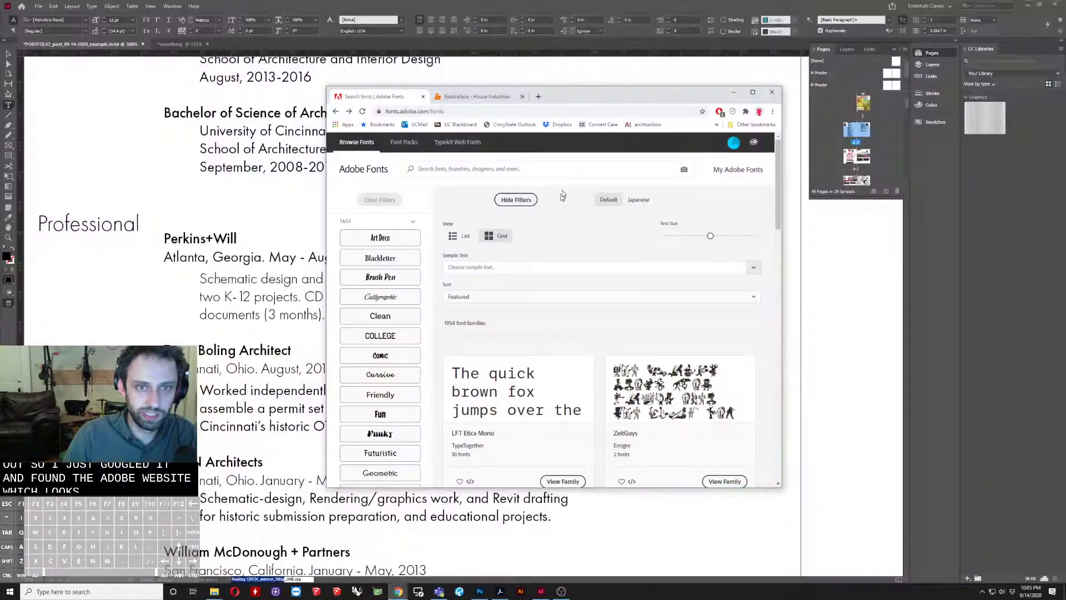
double_click(591, 100)
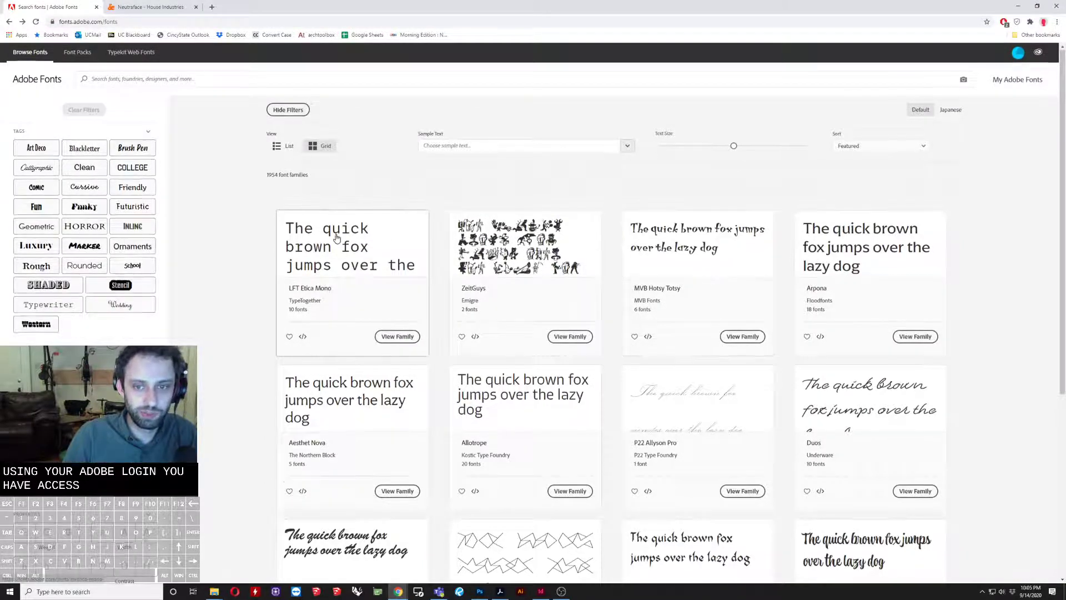
scroll(336, 238, down, 2)
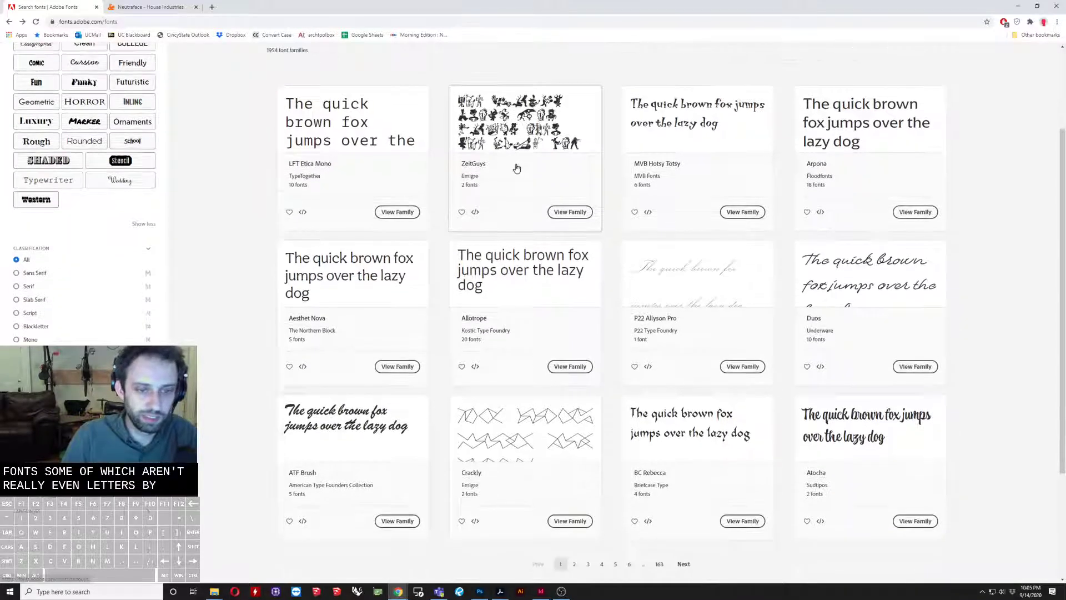
scroll(516, 167, up, 2)
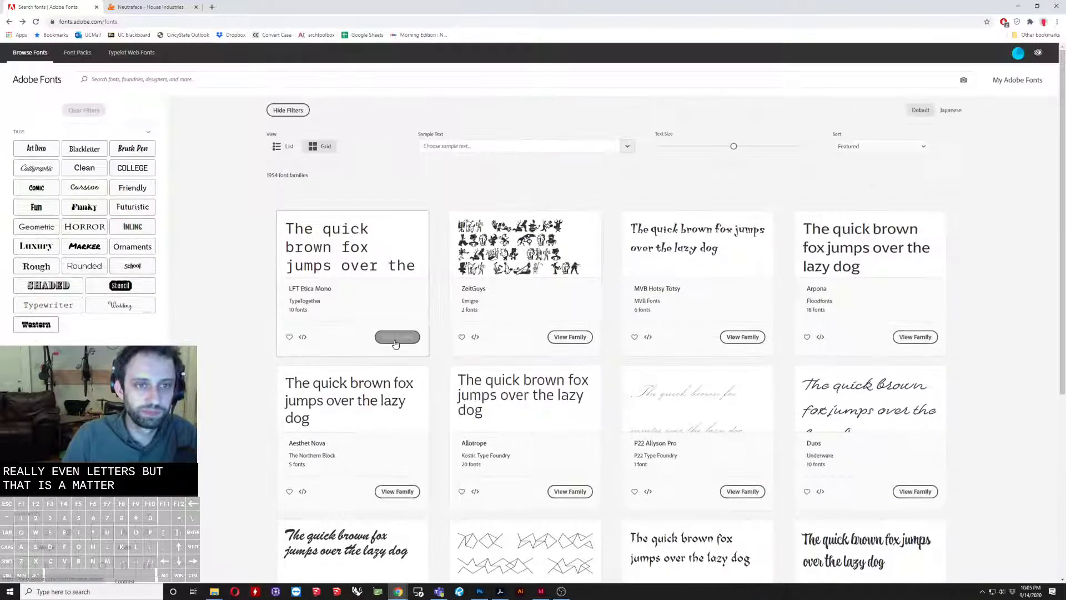
Step: Search Adobe Fonts for "FUT" and open the Futura PT family page
click(228, 81)
text(FUT)
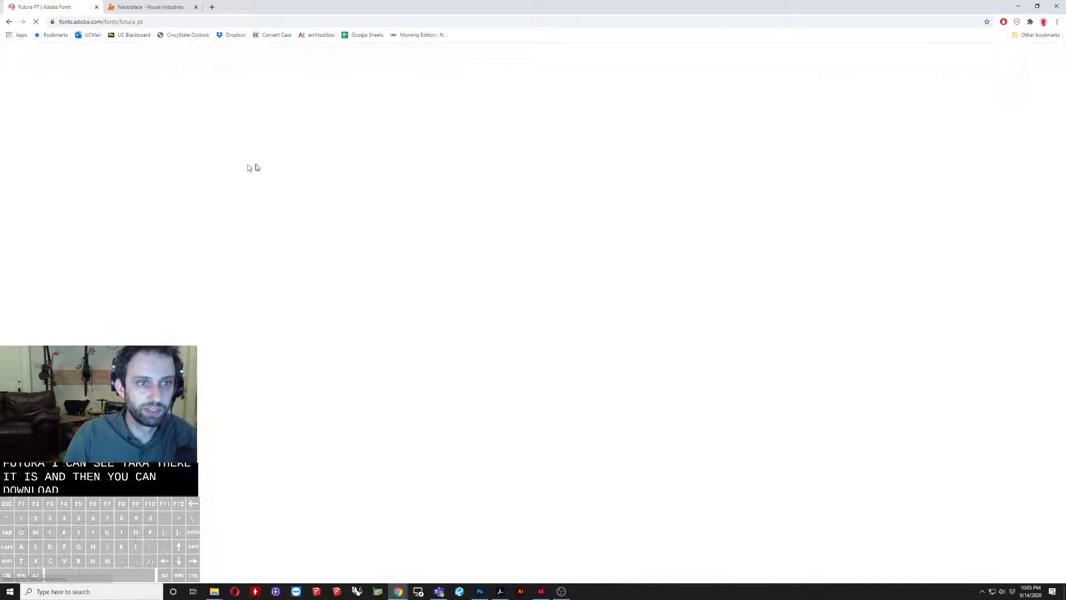
scroll(499, 301, down, 1)
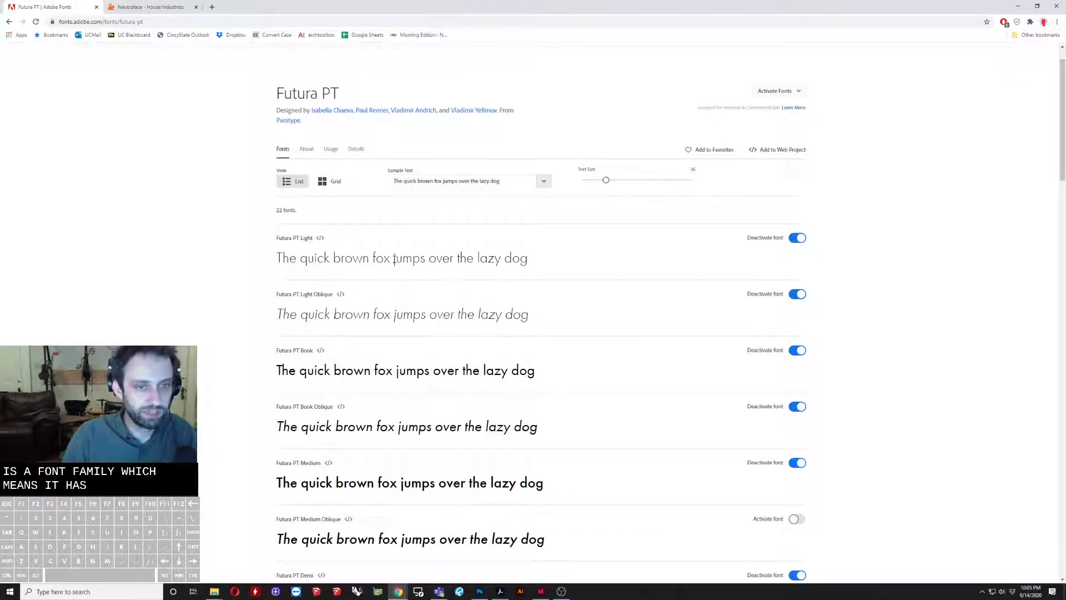
Step: Examine the Futura PT family's styles, from Light through Extra Bold and the condensed versions, and which ones are activated
scroll(394, 267, down, 2)
scroll(317, 231, up, 1)
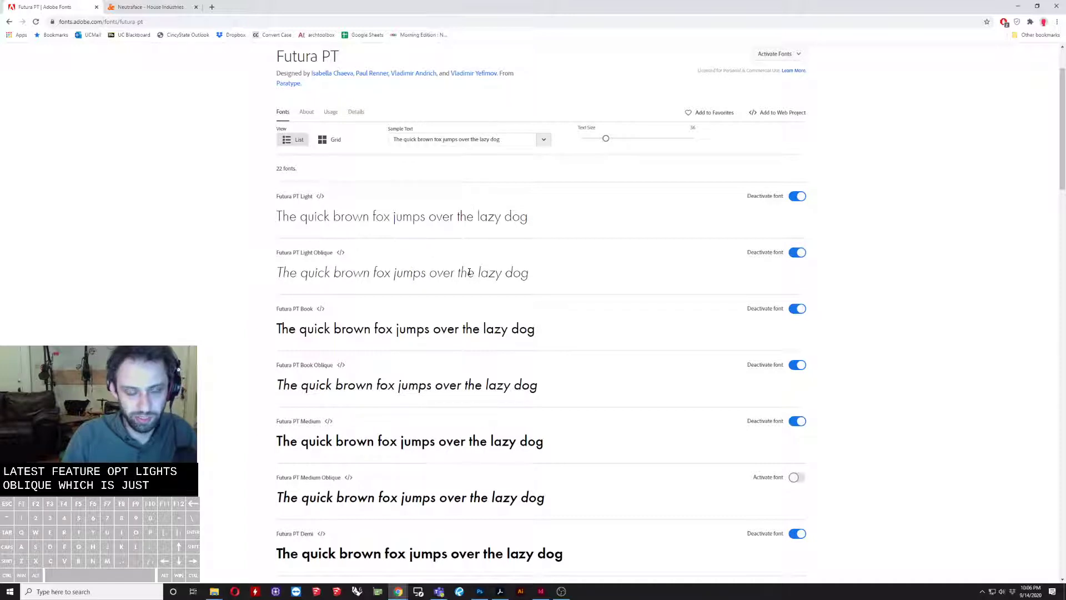
scroll(521, 280, down, 2)
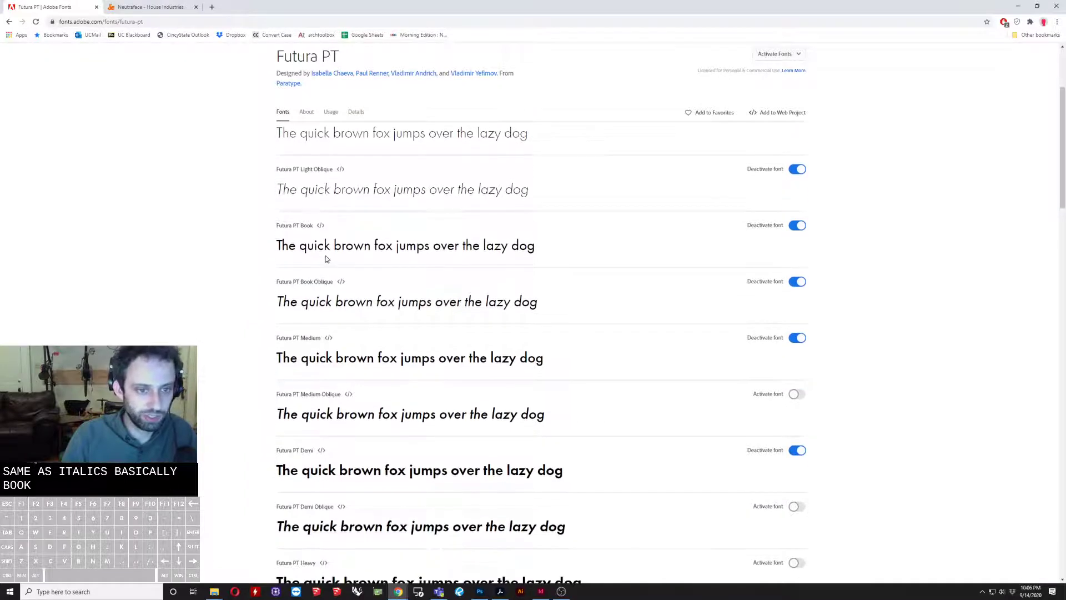
scroll(328, 267, down, 3)
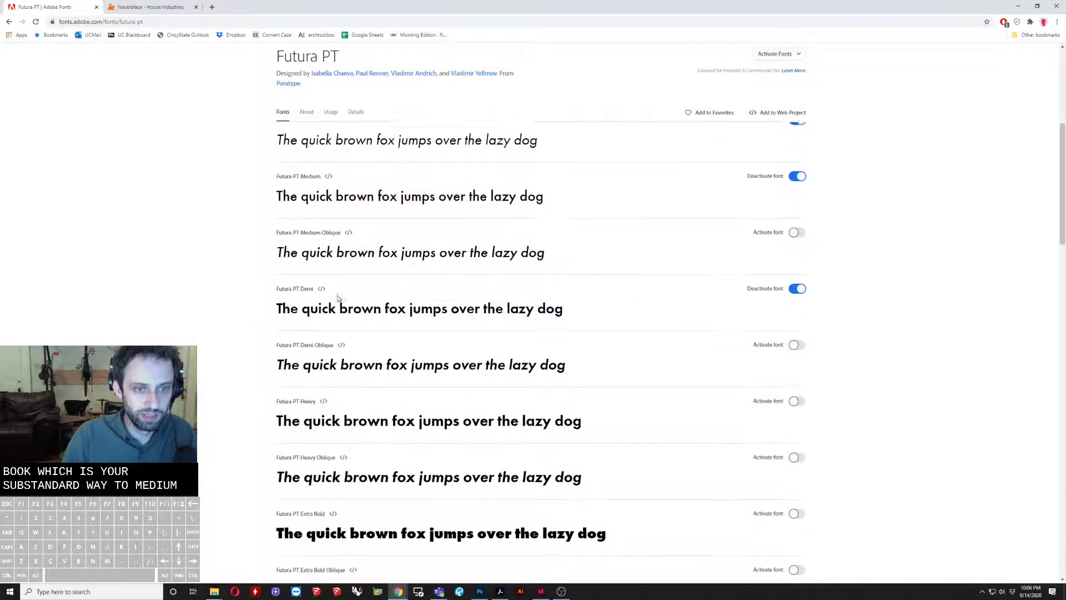
scroll(337, 298, down, 3)
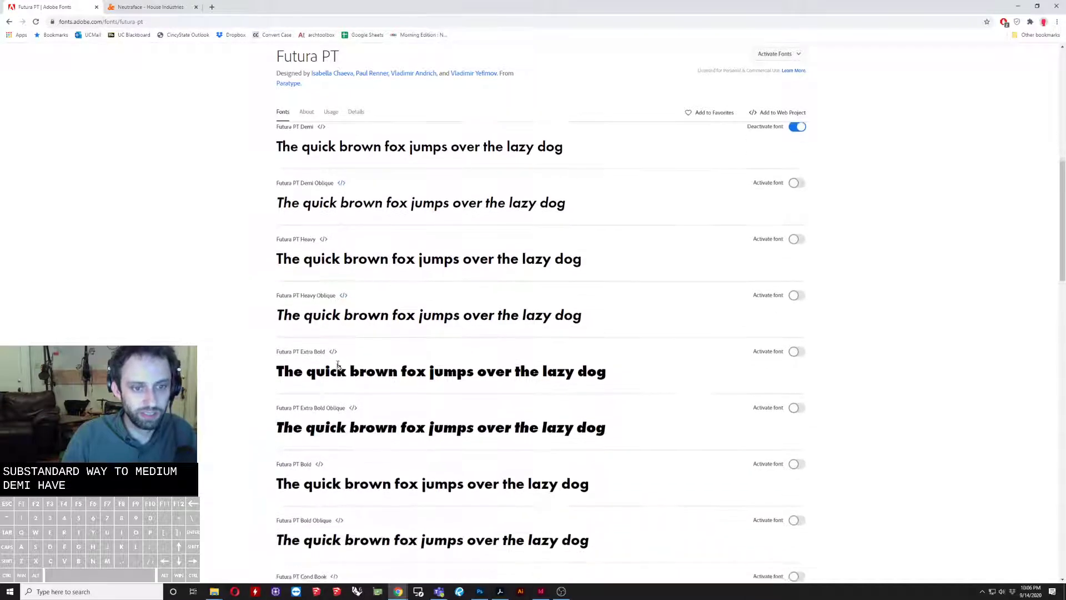
scroll(337, 360, down, 1)
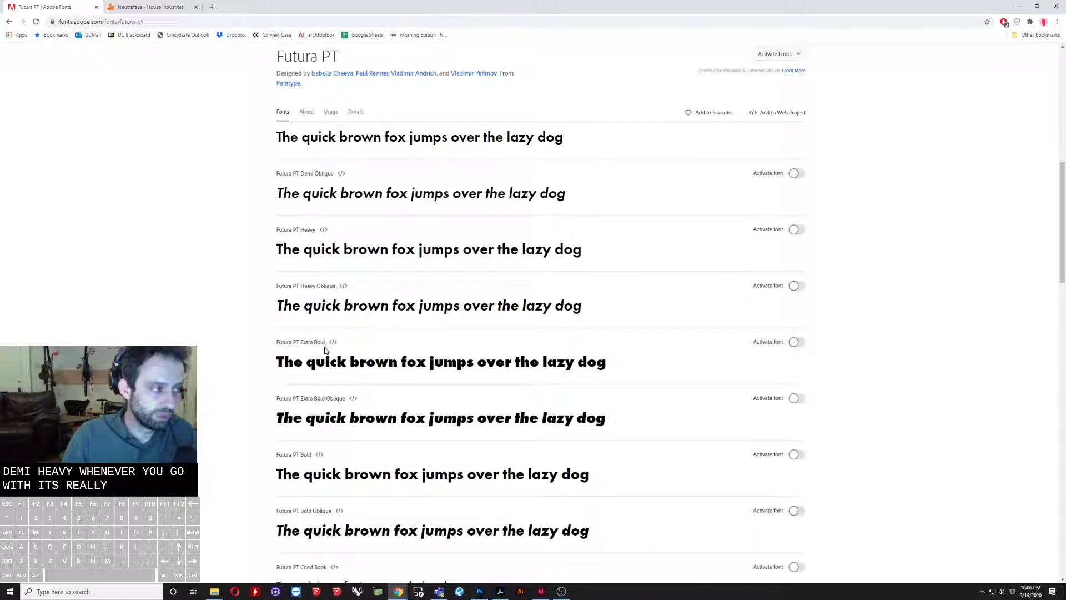
scroll(372, 388, down, 3)
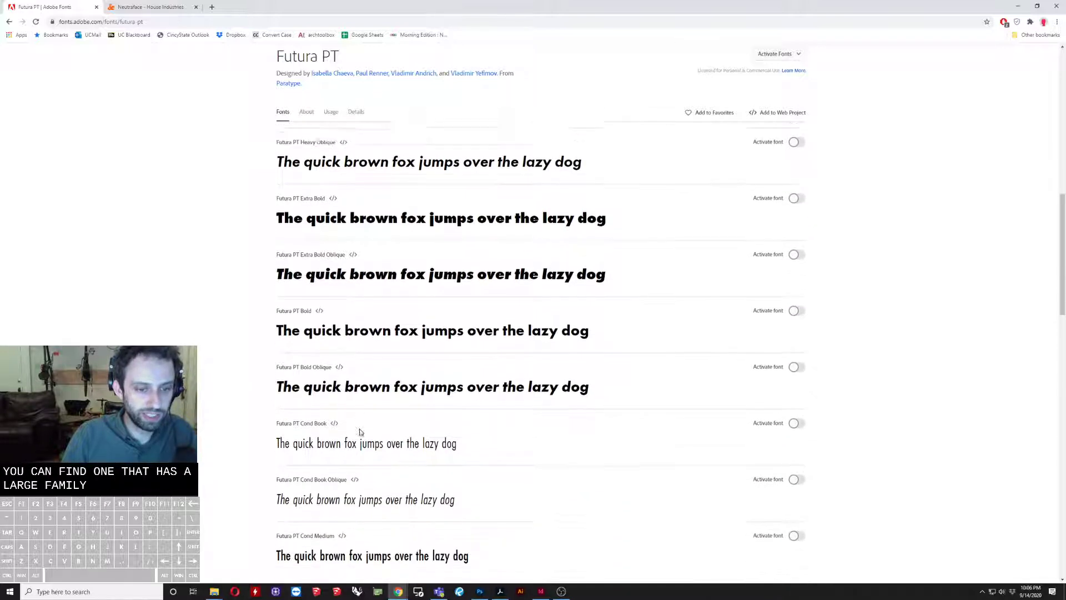
scroll(359, 431, down, 7)
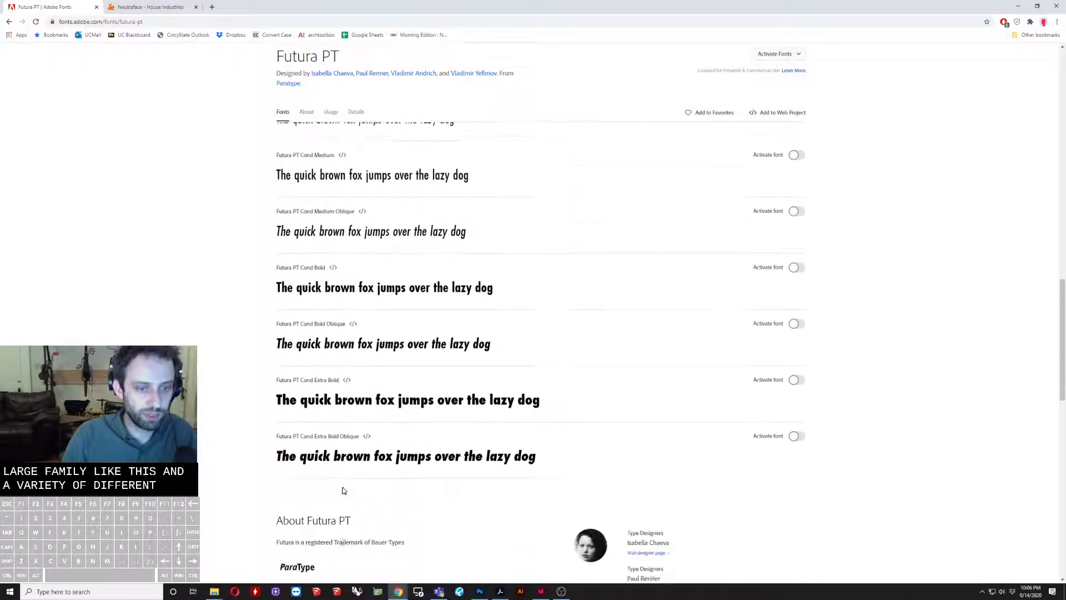
scroll(344, 483, up, 12)
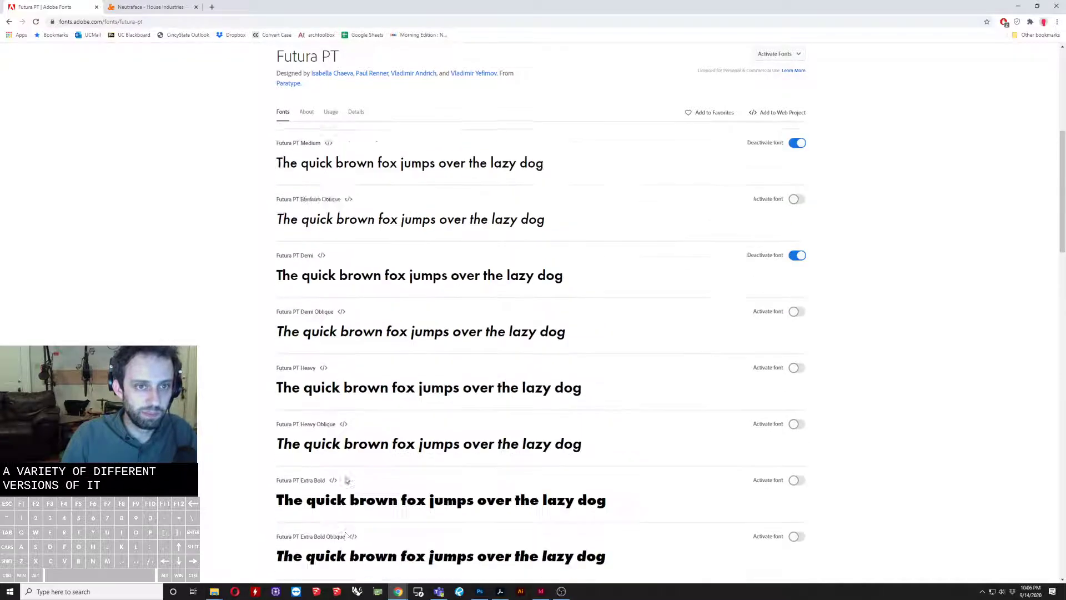
scroll(336, 444, up, 2)
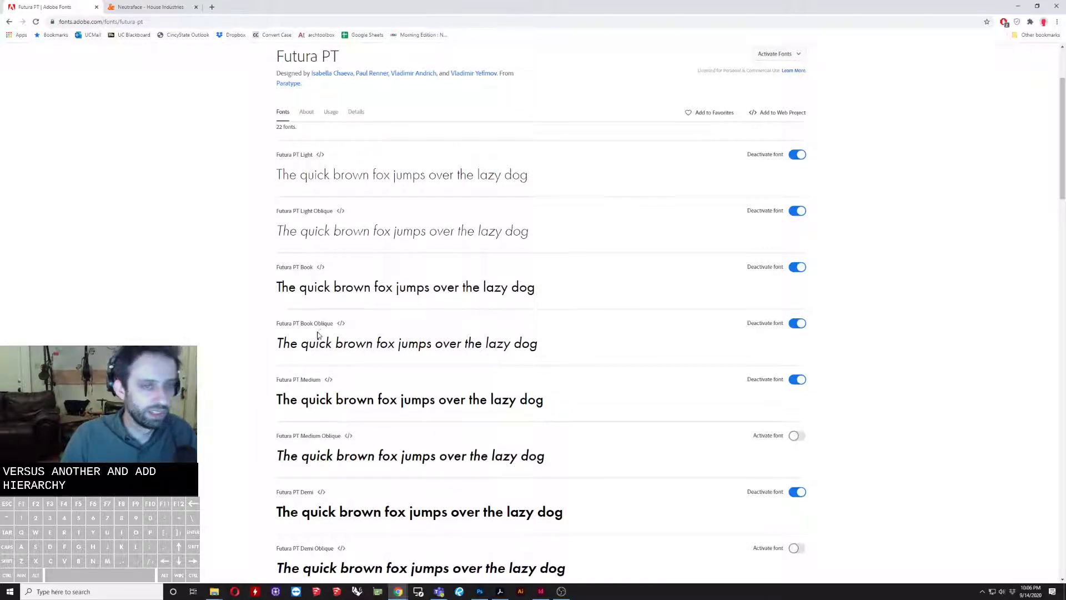
scroll(316, 336, up, 3)
Step: Search Adobe Fonts for "HELV" and look at the Futura PT styles again
click(141, 80)
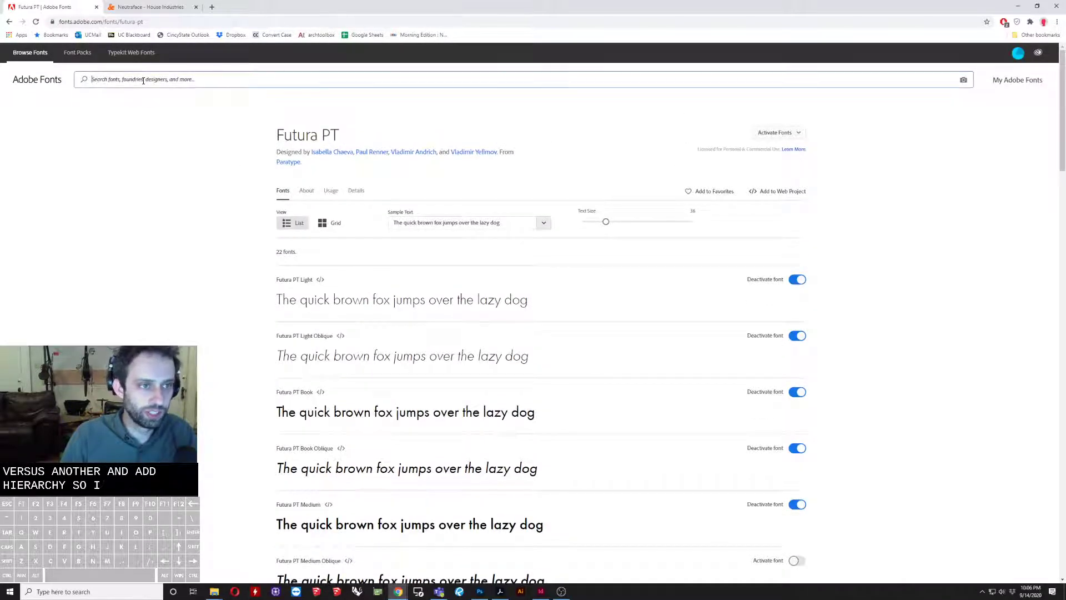
text(HEL)
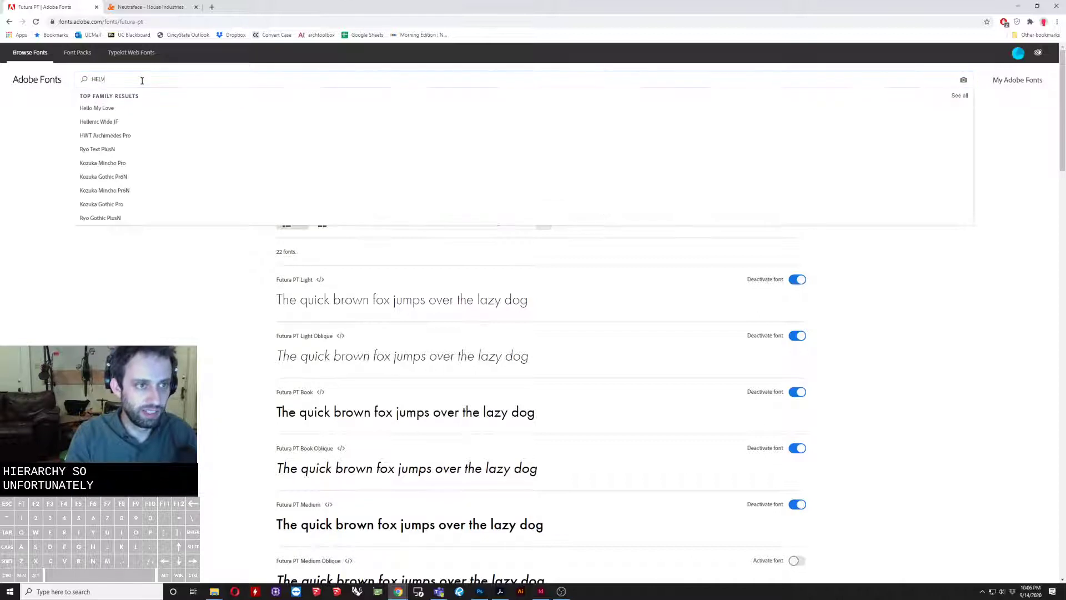
text(V)
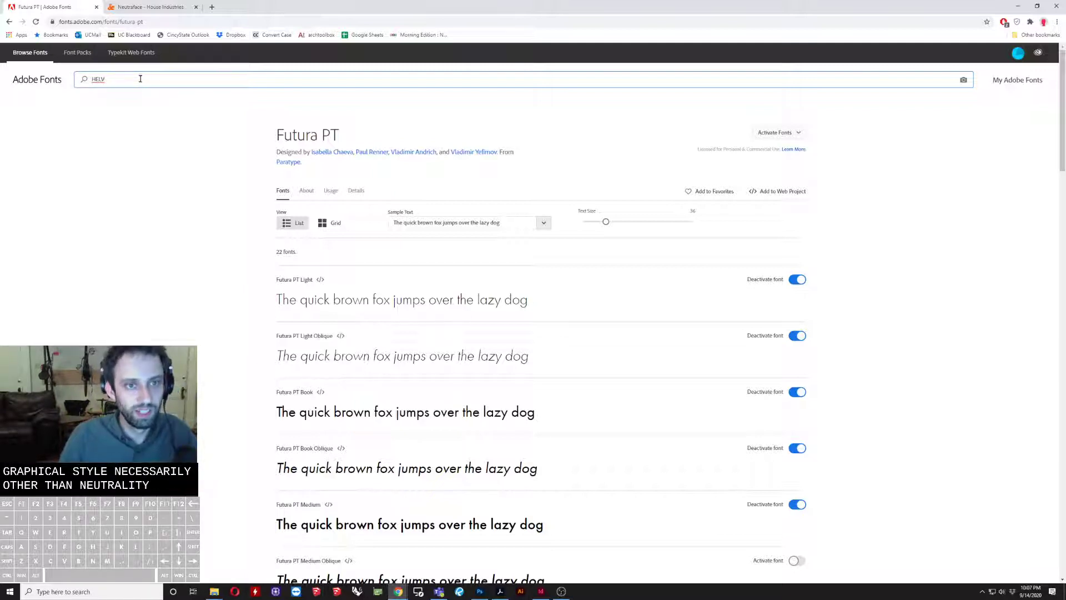
scroll(328, 361, down, 2)
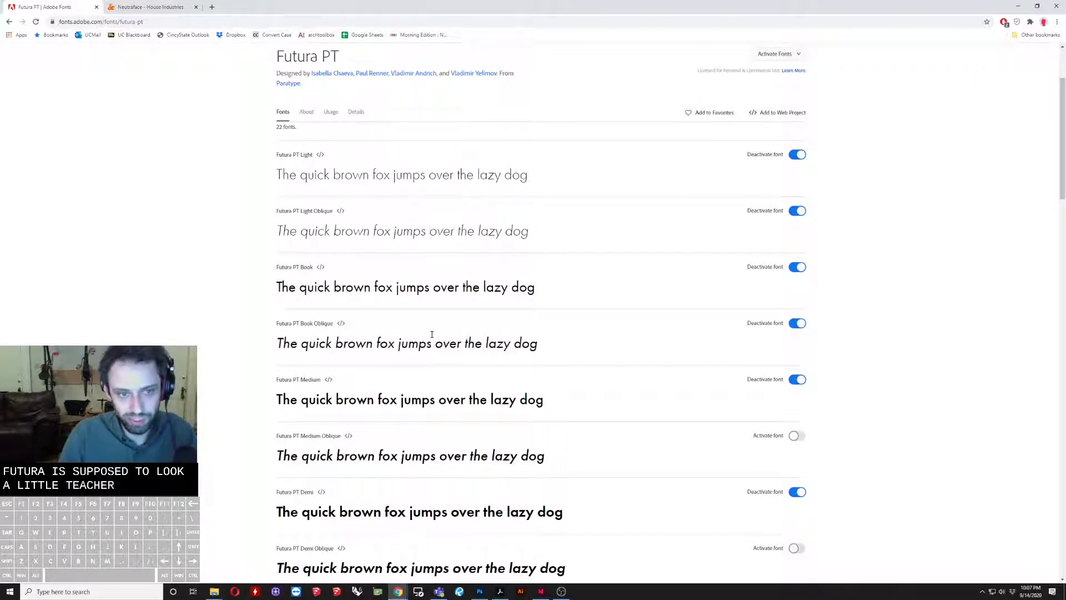
Step: Switch to the House Industries Neutraface page and examine the display and text specimens of the font family
click(151, 6)
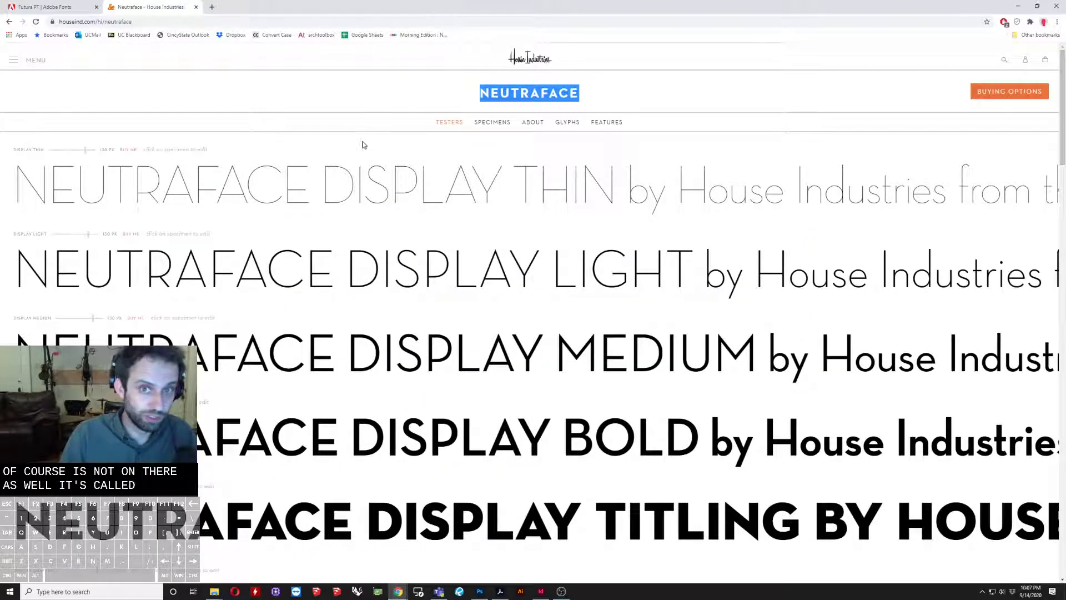
click(360, 107)
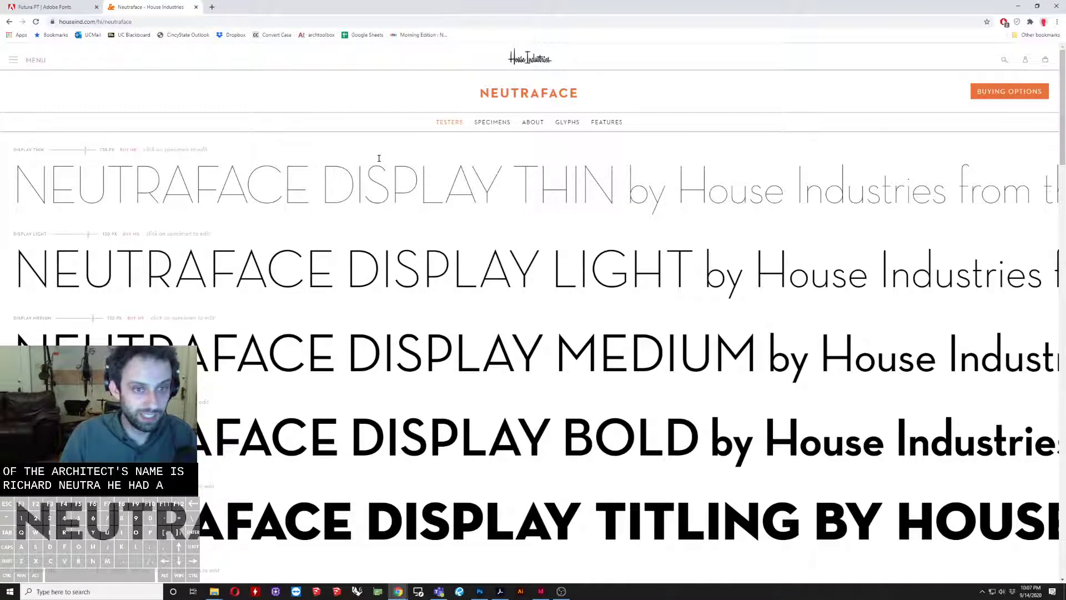
scroll(379, 160, down, 6)
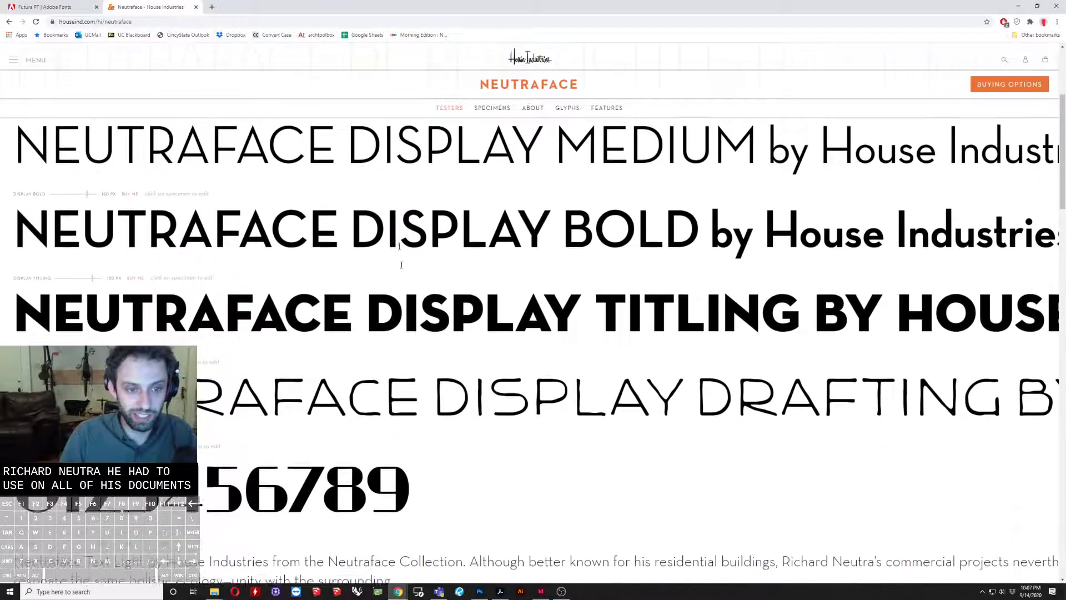
scroll(409, 395, down, 4)
scroll(409, 388, up, 9)
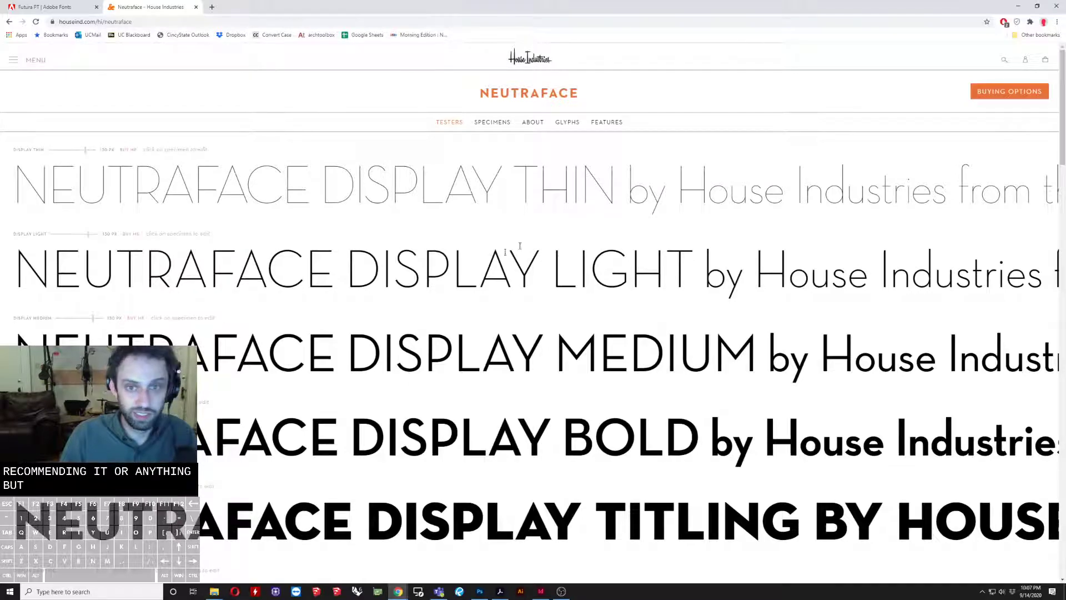
scroll(596, 267, down, 12)
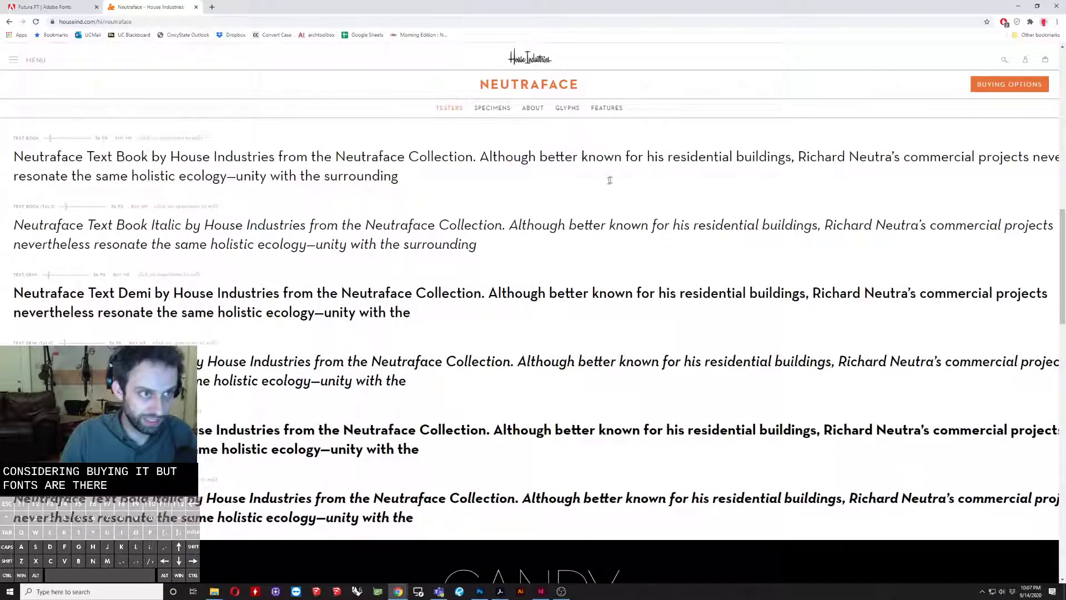
scroll(259, 153, up, 12)
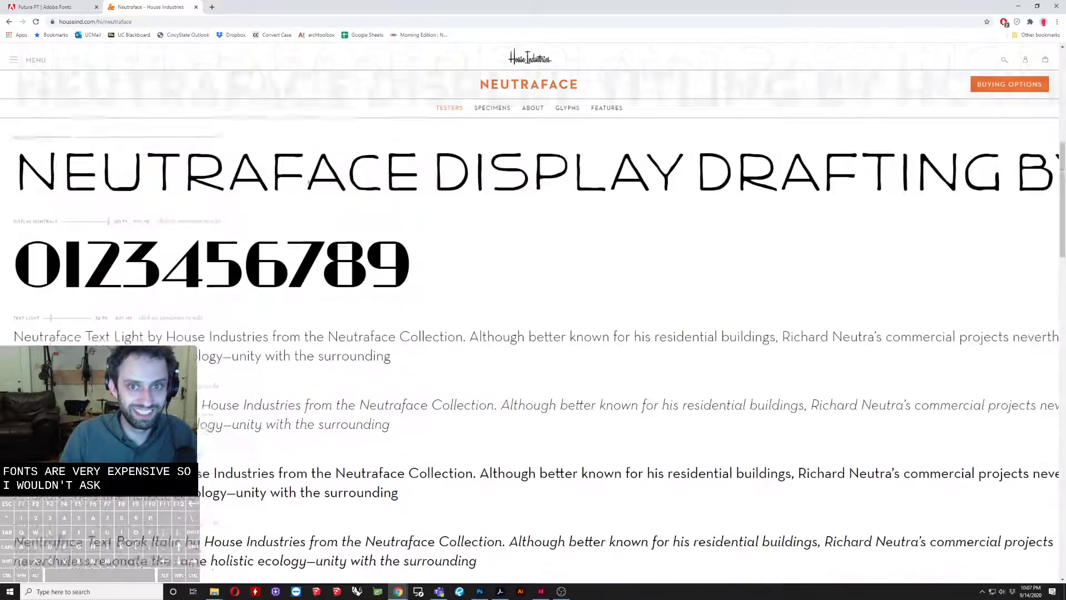
scroll(315, 193, up, 1)
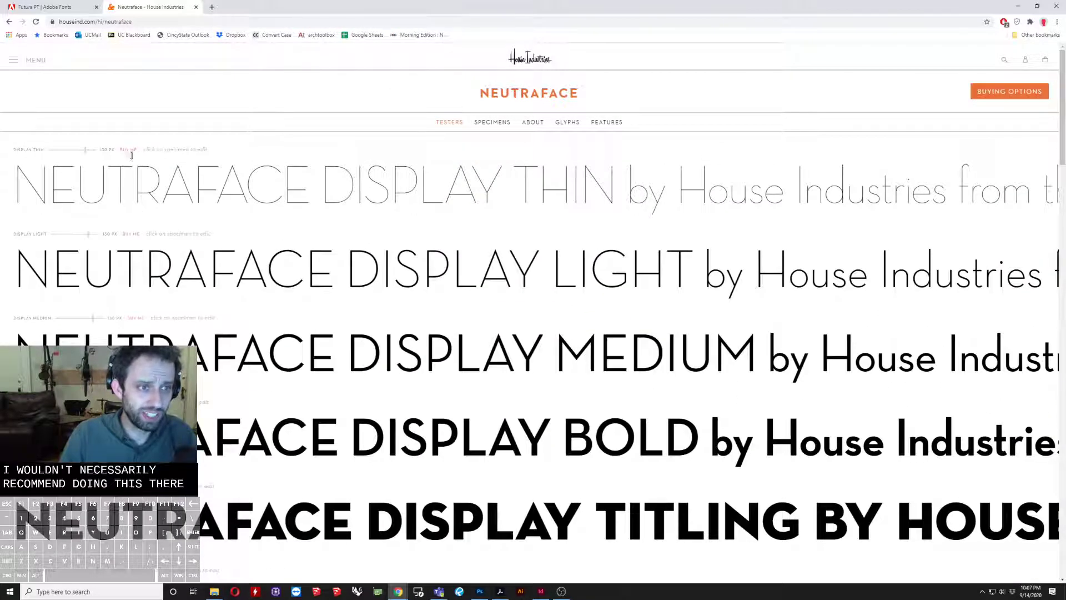
scroll(465, 231, down, 3)
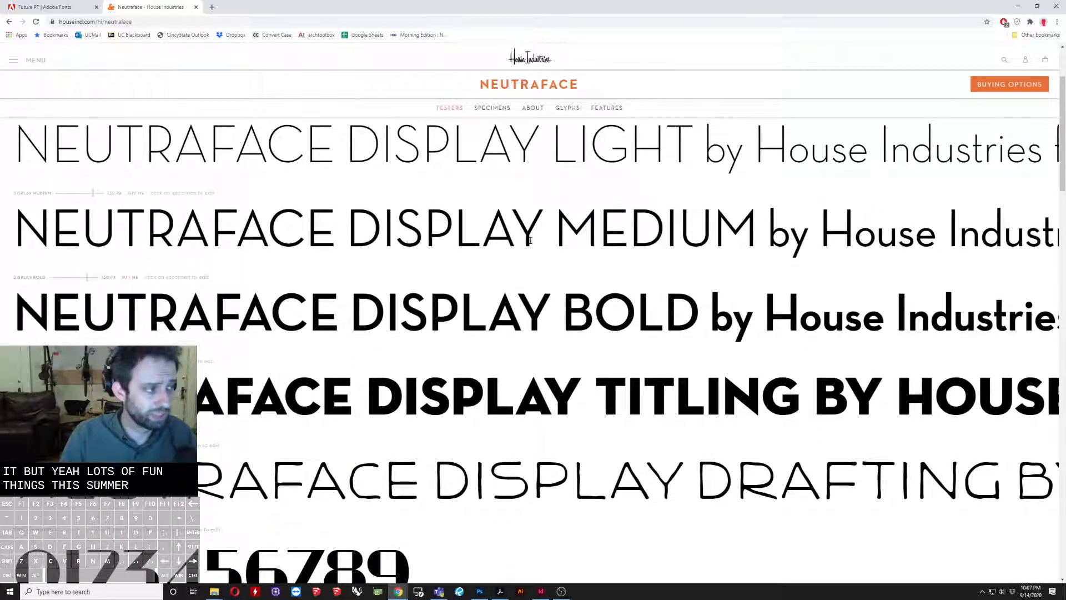
Step: Switch from the Neutraface page back to Adobe Fonts and return to the full list of font families
click(43, 6)
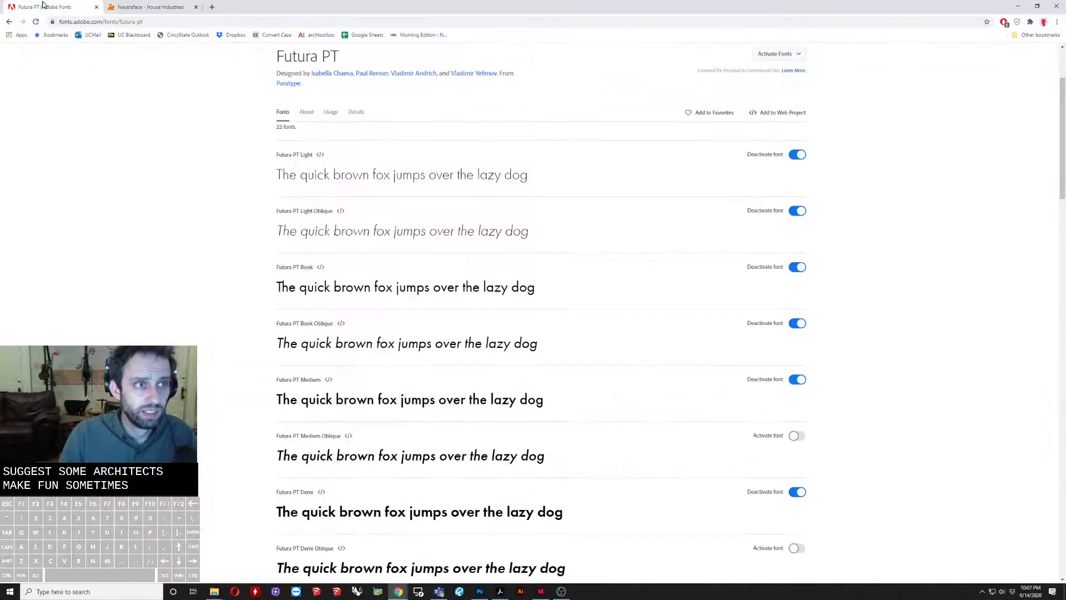
scroll(265, 278, up, 2)
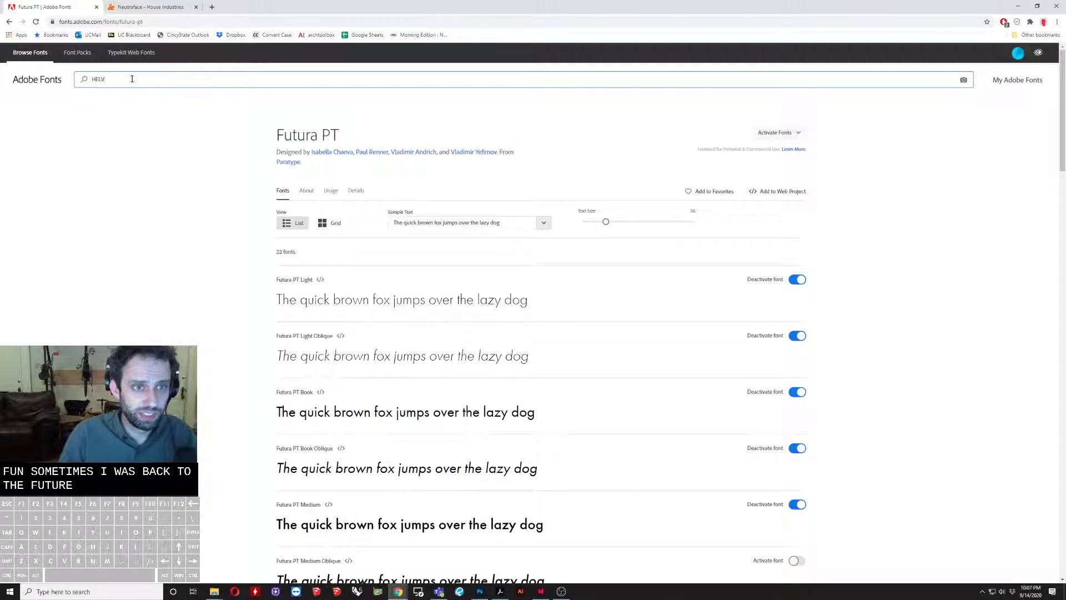
drag(131, 78, 46, 79)
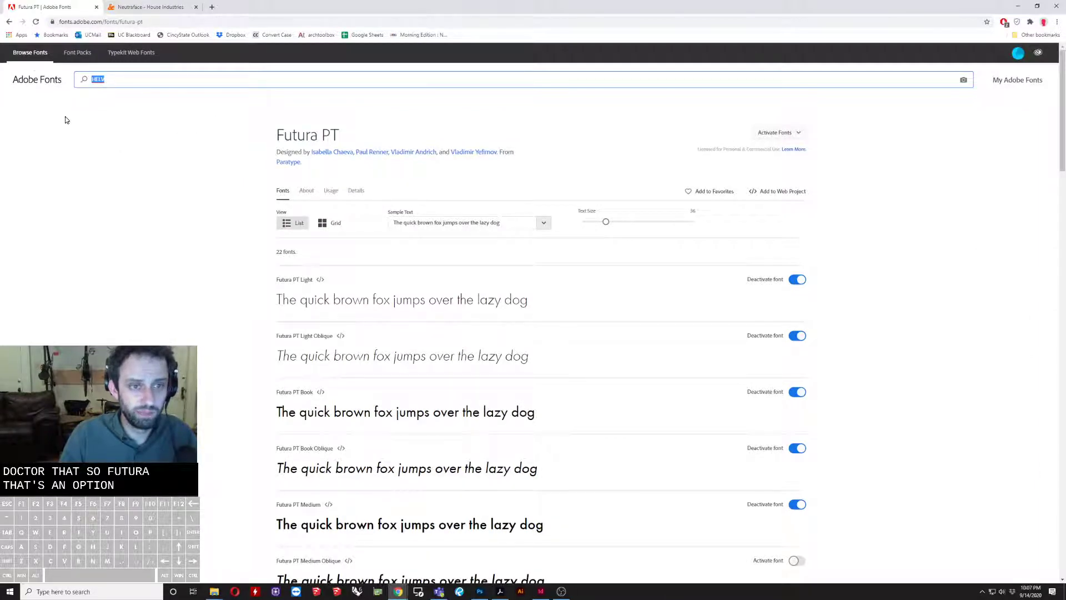
click(11, 23)
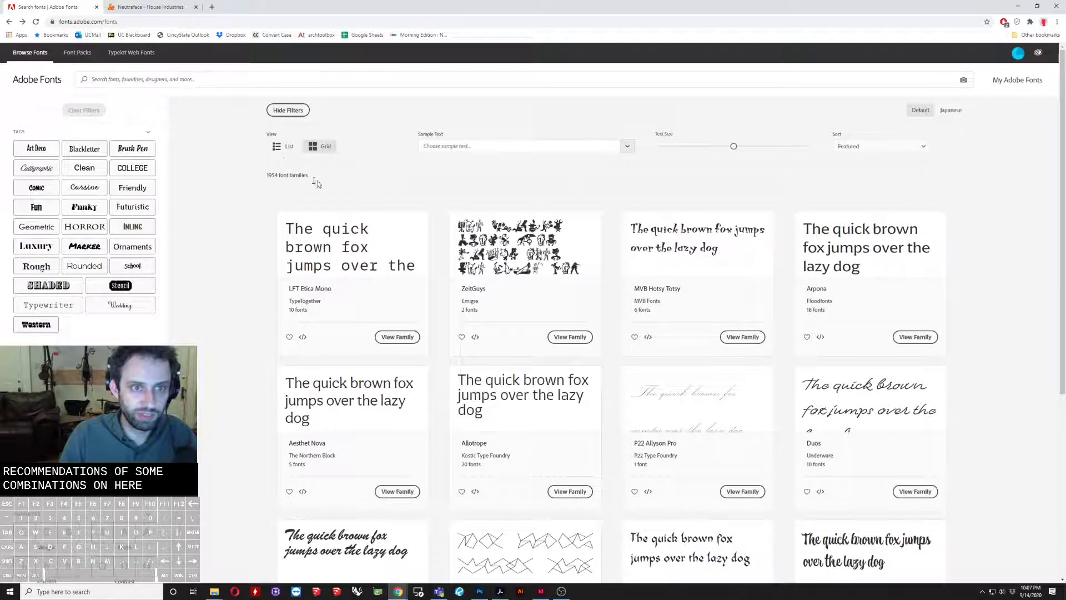
Step: Check the sort options of the font list, and view the Japanese browsing mode before returning to Default
click(870, 147)
click(869, 146)
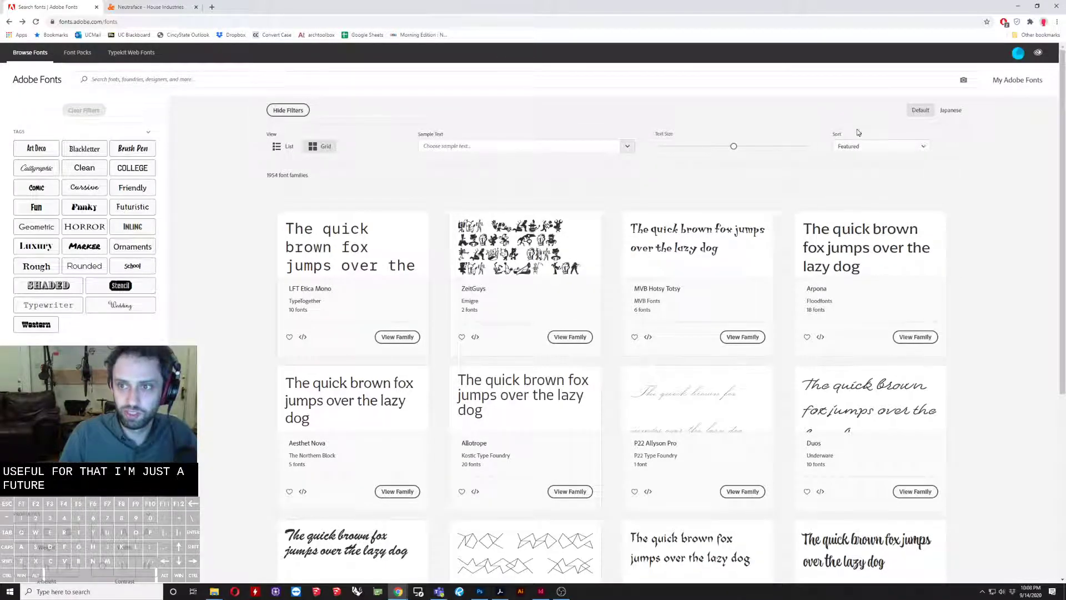
click(956, 114)
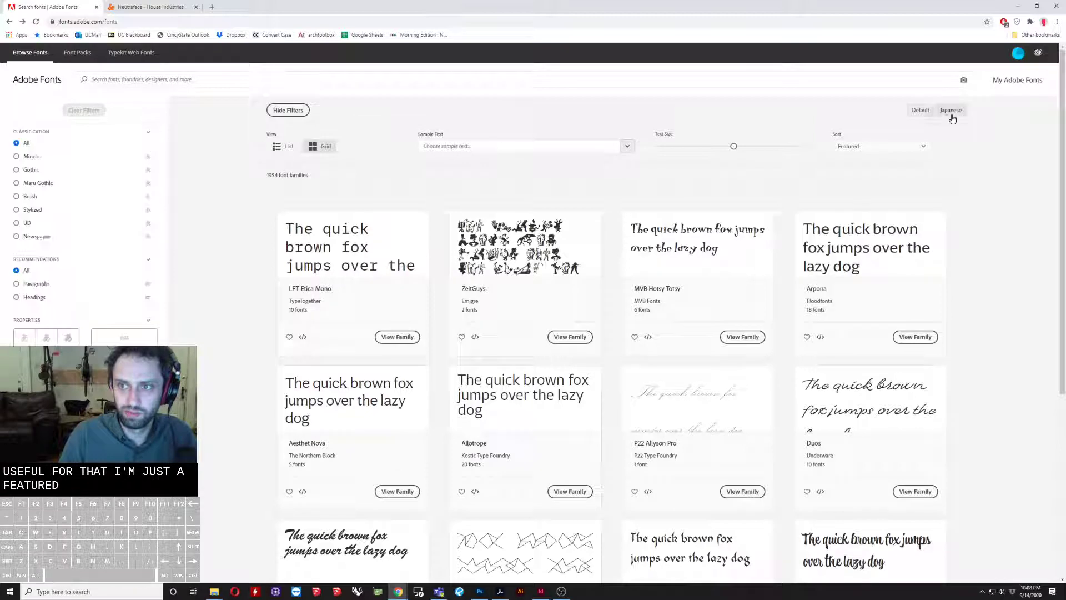
click(920, 110)
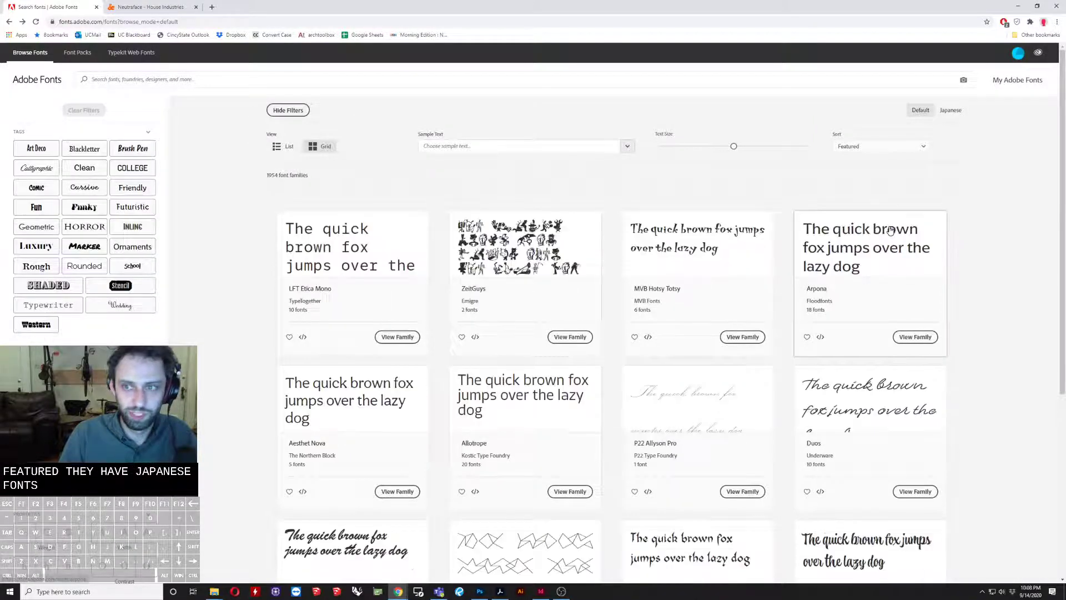
Step: Filter the font families by the Futuristic tag, dismiss the feedback message and browse the matching fonts
scroll(456, 211, down, 1)
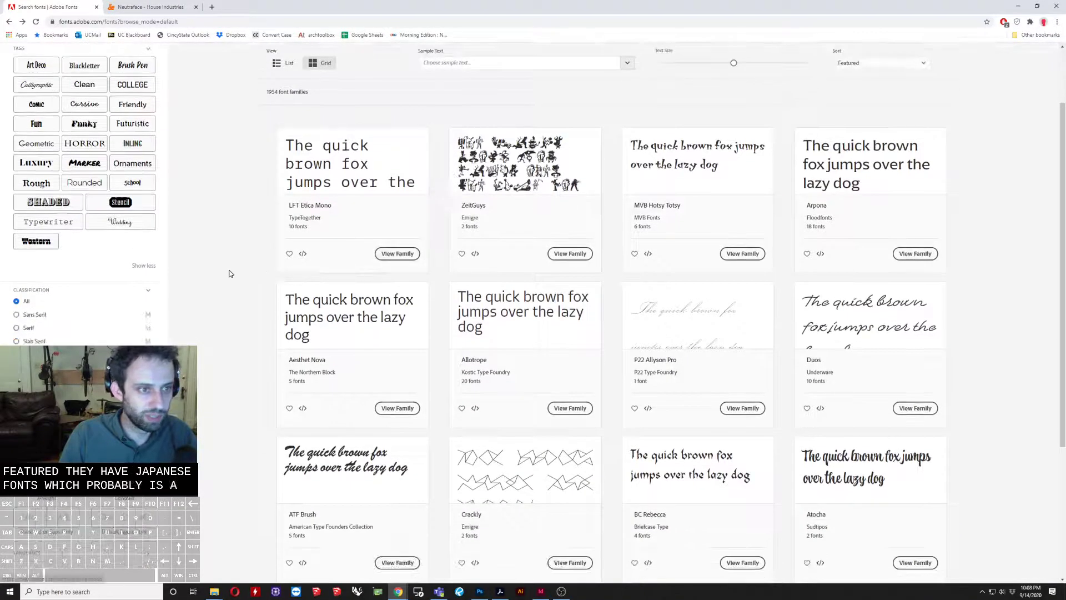
click(133, 124)
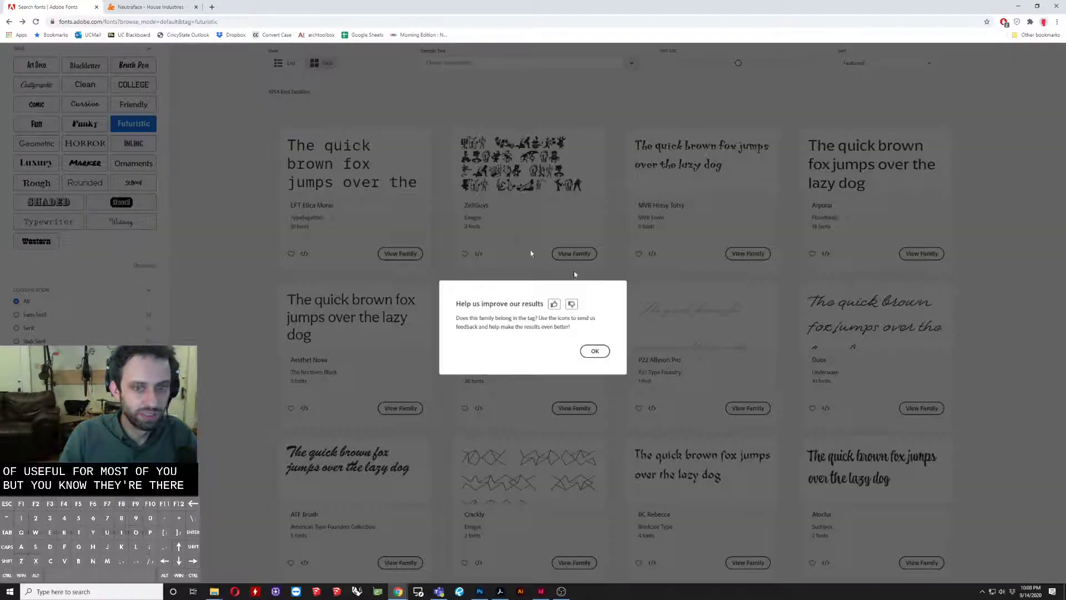
click(608, 353)
scroll(207, 213, down, 4)
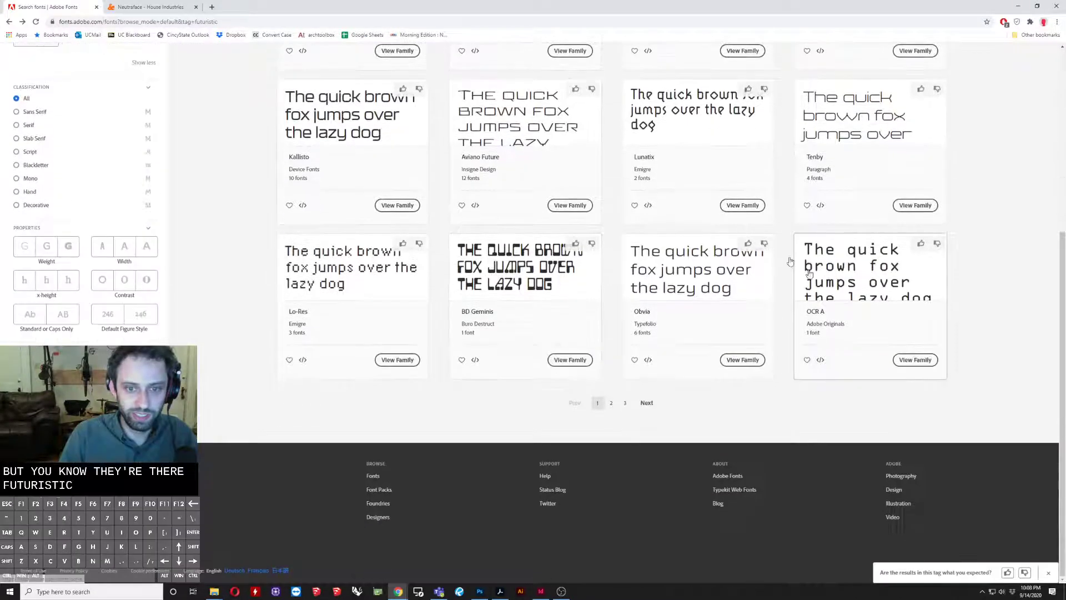
scroll(207, 213, up, 5)
scroll(431, 420, down, 2)
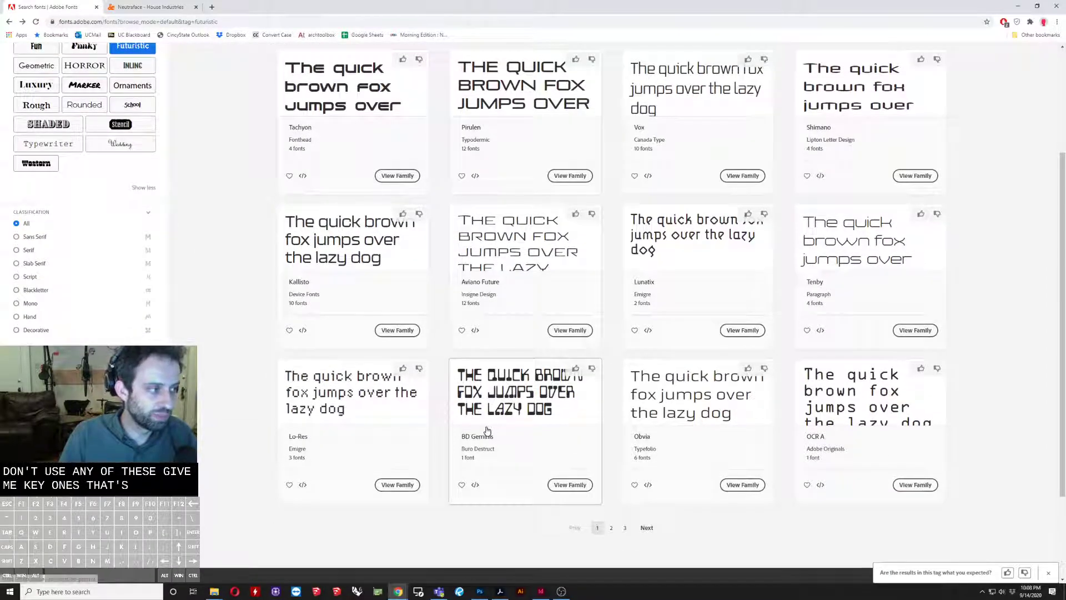
scroll(239, 307, up, 3)
scroll(240, 306, down, 1)
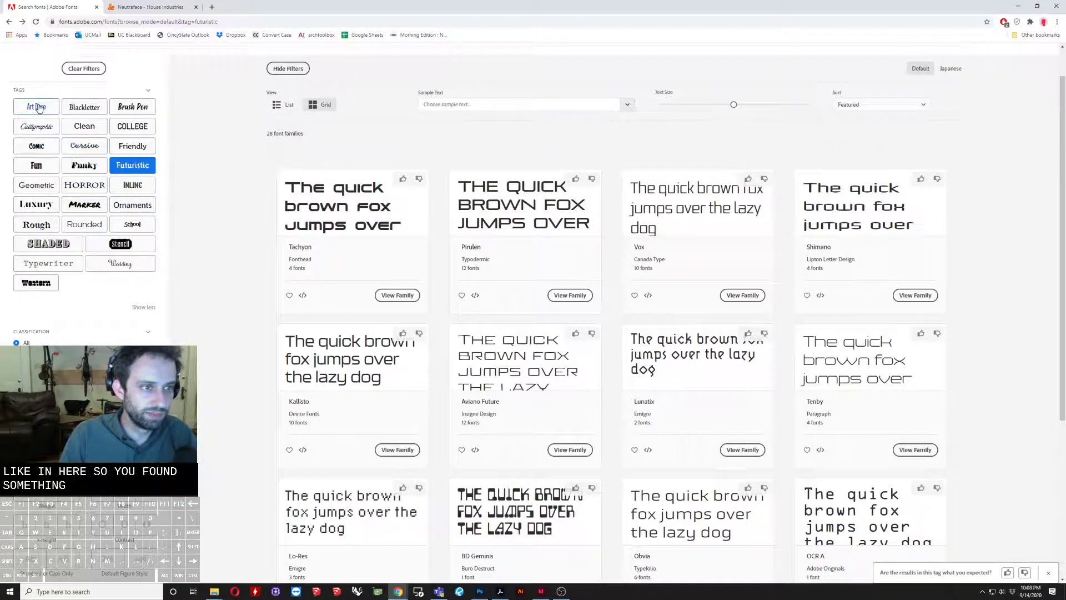
Step: Filter the font families by the Art Deco tag and open the Quiche Sans family to view its styles and activation switches
click(37, 107)
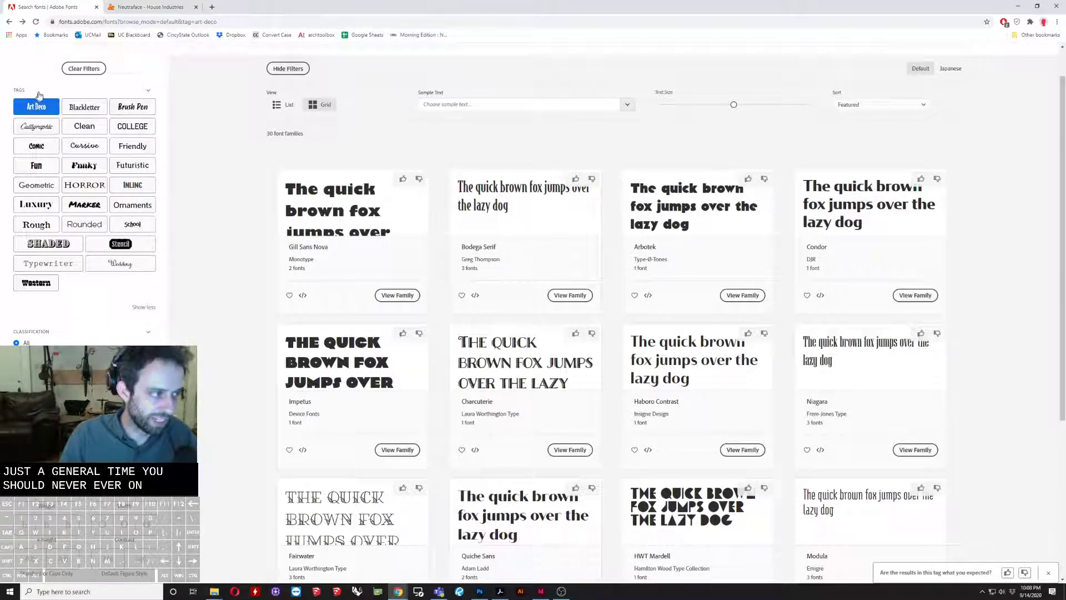
scroll(497, 128, down, 3)
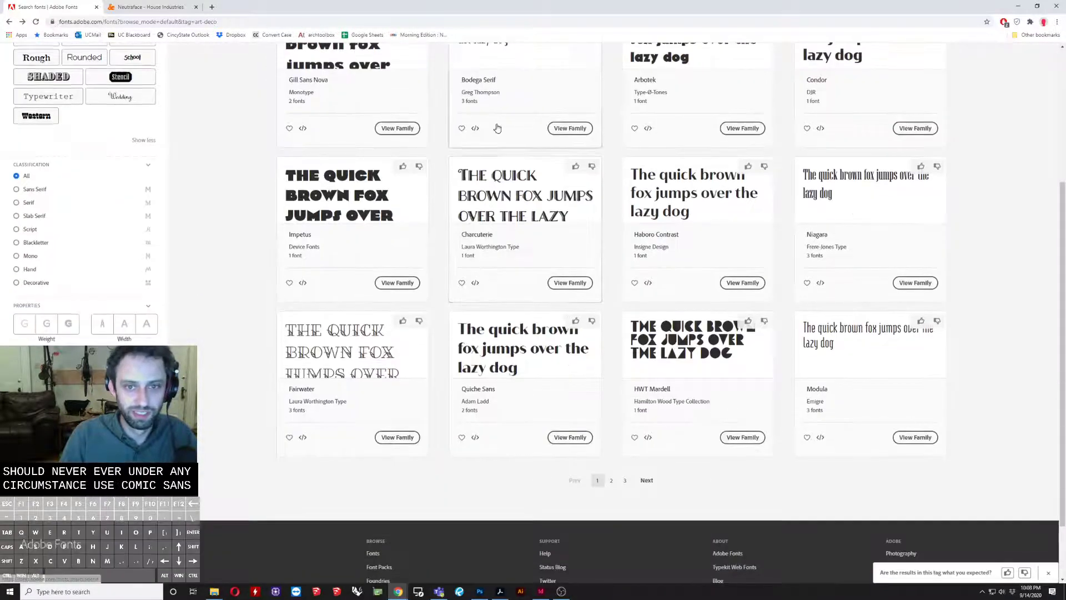
scroll(498, 128, up, 4)
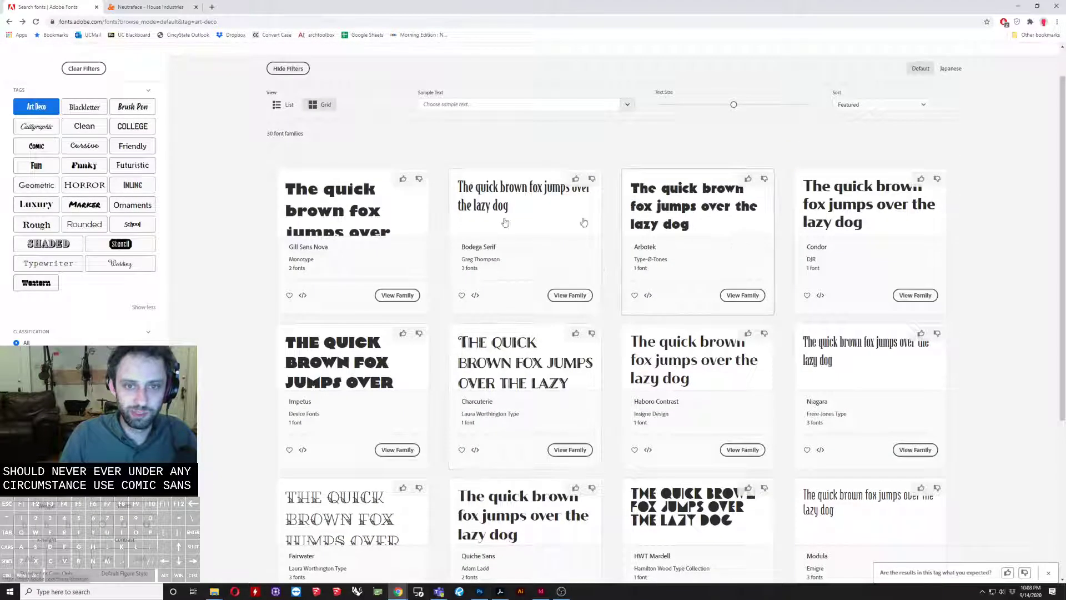
scroll(582, 389, down, 2)
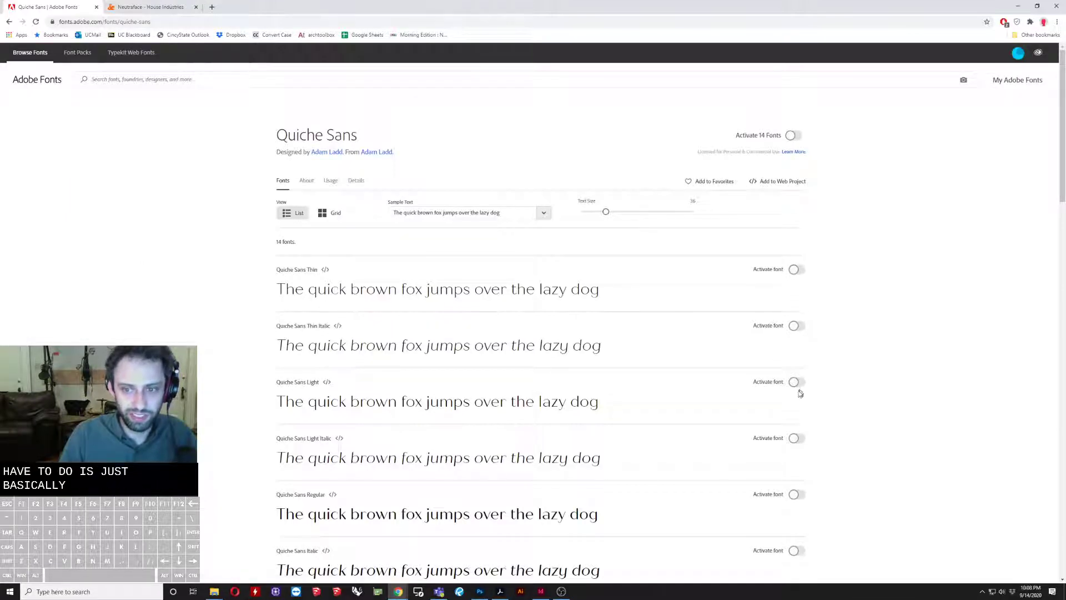
scroll(796, 419, down, 2)
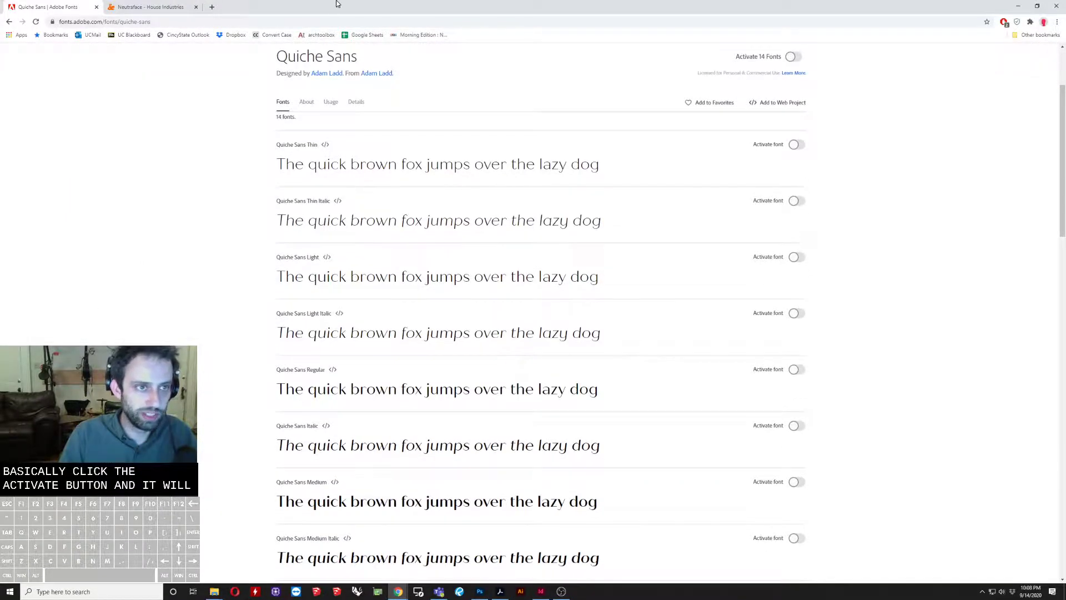
Step: Switch to the InDesign portfolio and examine the font weights used for headings, secondary lines and body text on the résumé spread
drag(336, 4, 766, 172)
click(140, 148)
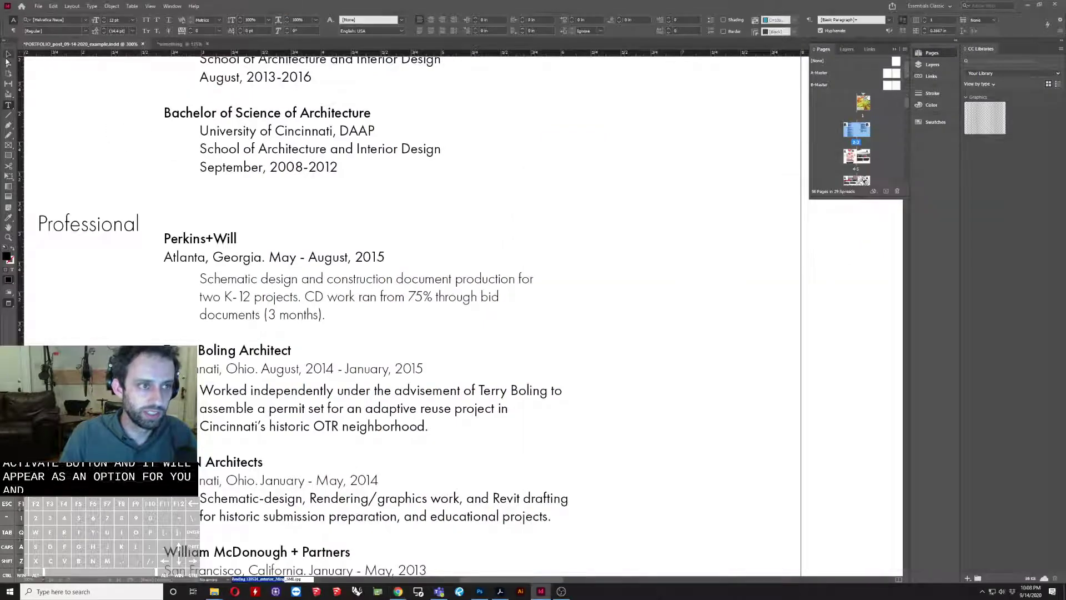
scroll(500, 297, down, 3)
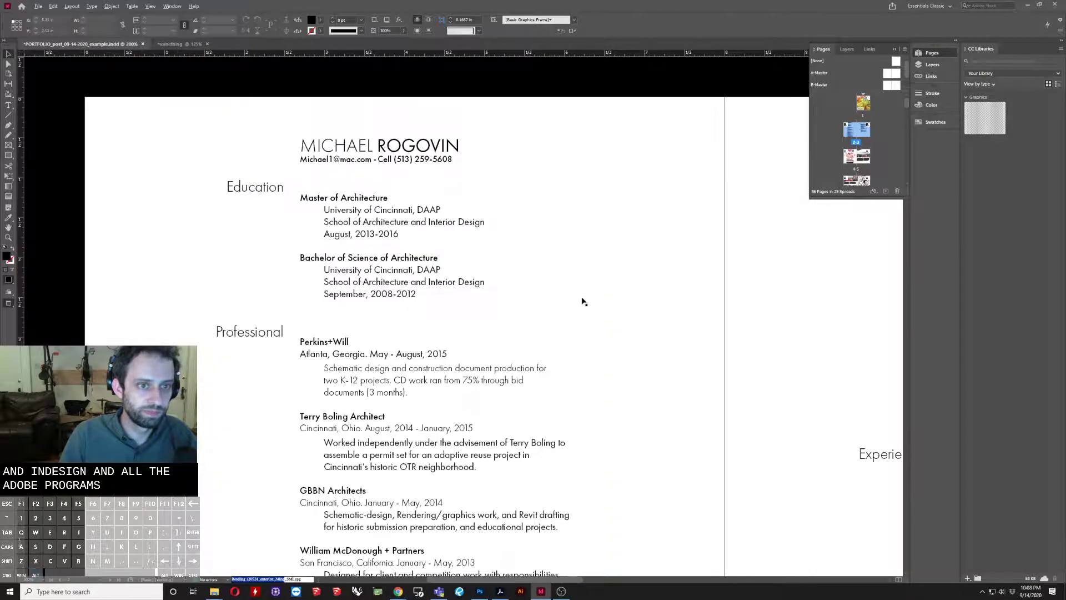
scroll(364, 261, up, 2)
scroll(364, 261, up, 2)
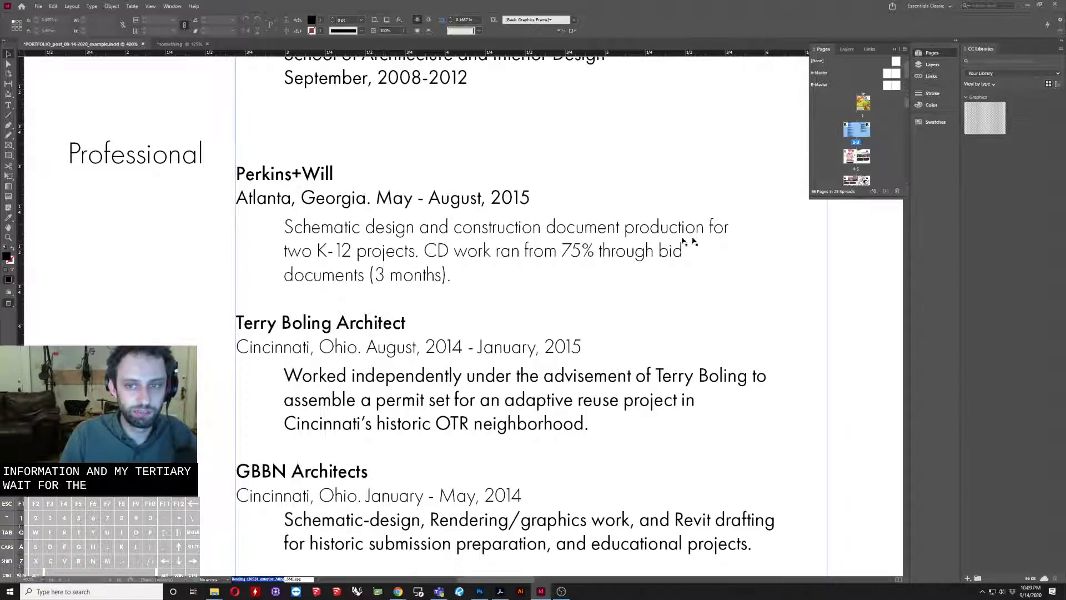
scroll(333, 274, down, 1)
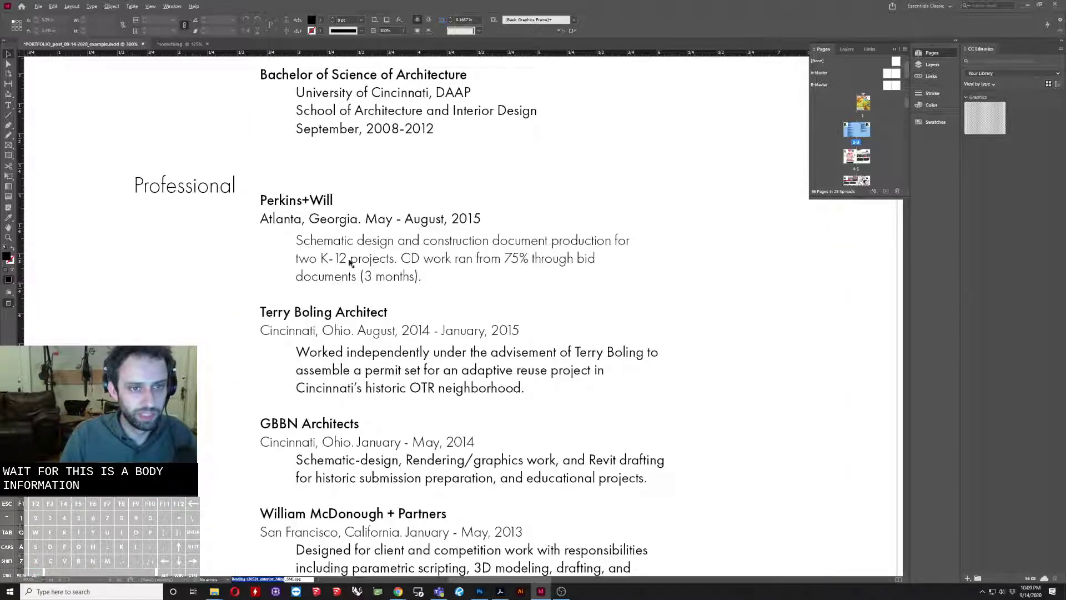
scroll(299, 212, down, 3)
scroll(262, 273, down, 3)
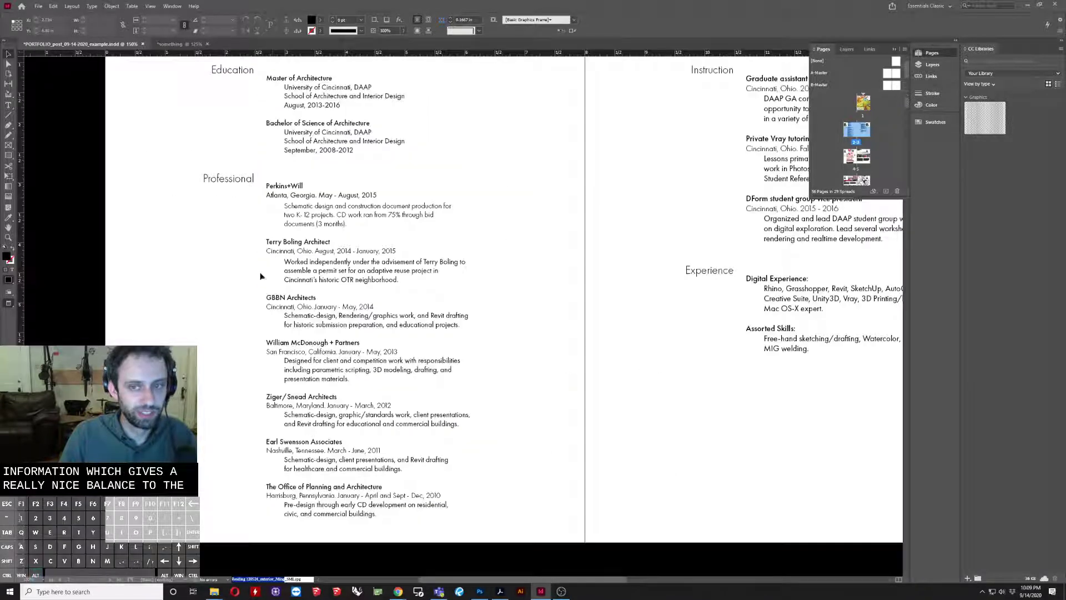
scroll(262, 273, down, 1)
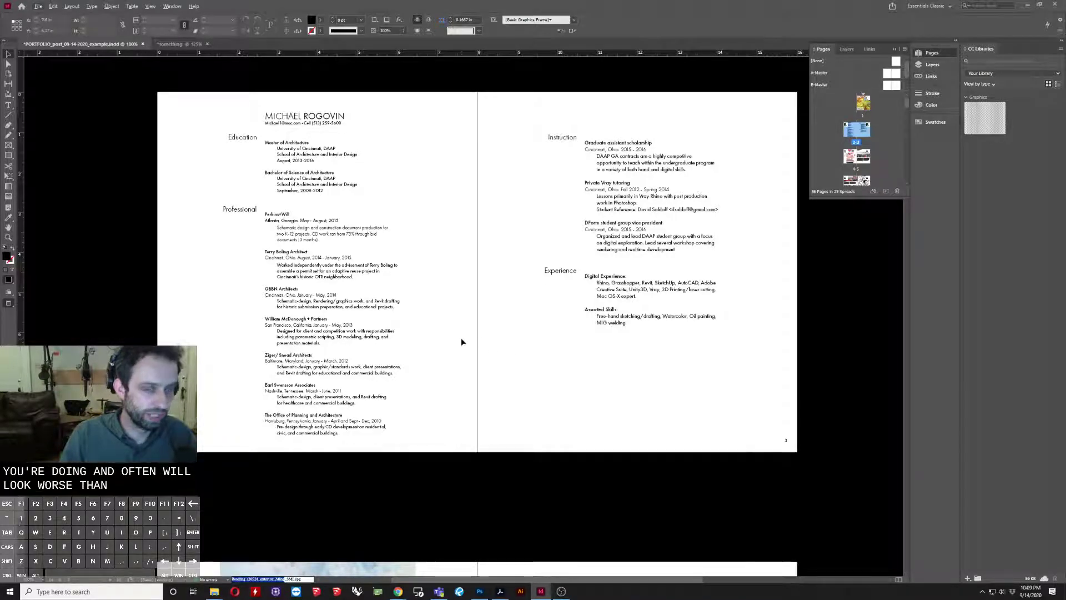
Step: Examine how images and text are balanced across the Remnant City thesis project spreads
scroll(460, 338, down, 5)
scroll(451, 322, down, 1)
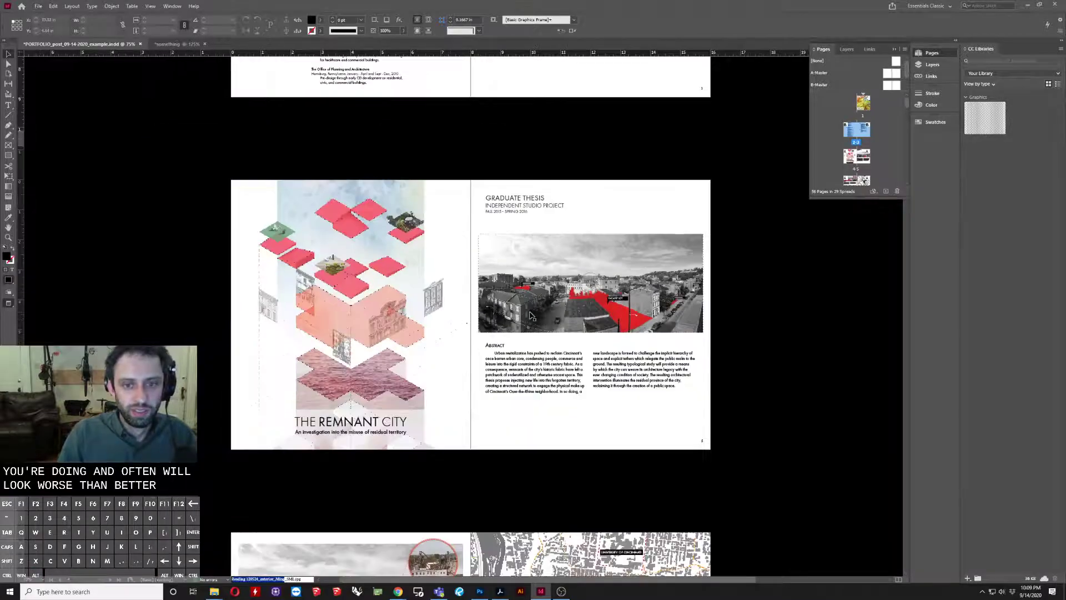
scroll(530, 315, down, 5)
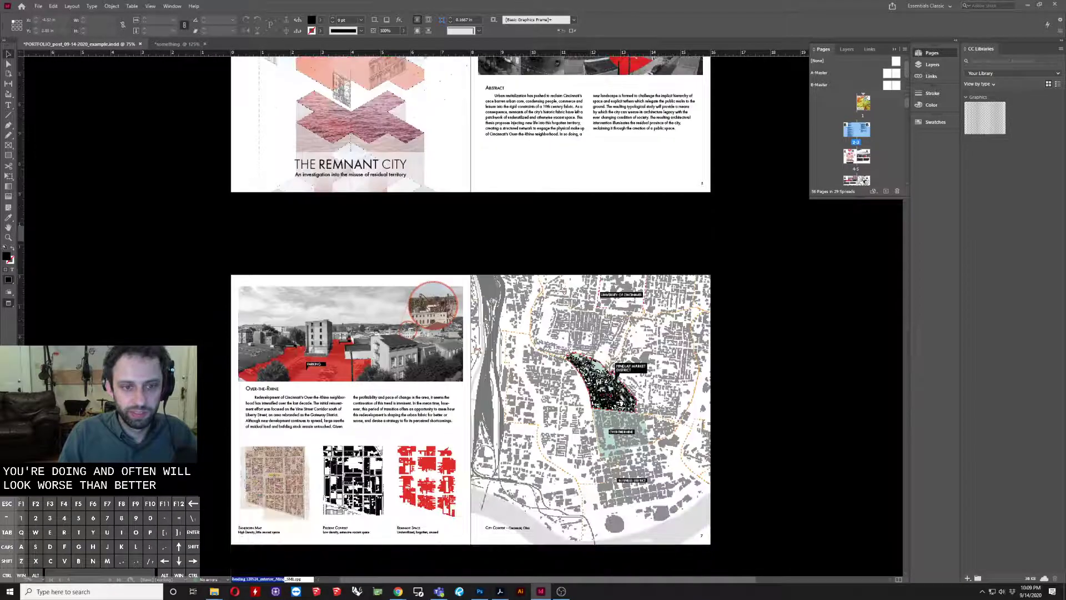
scroll(138, 341, down, 6)
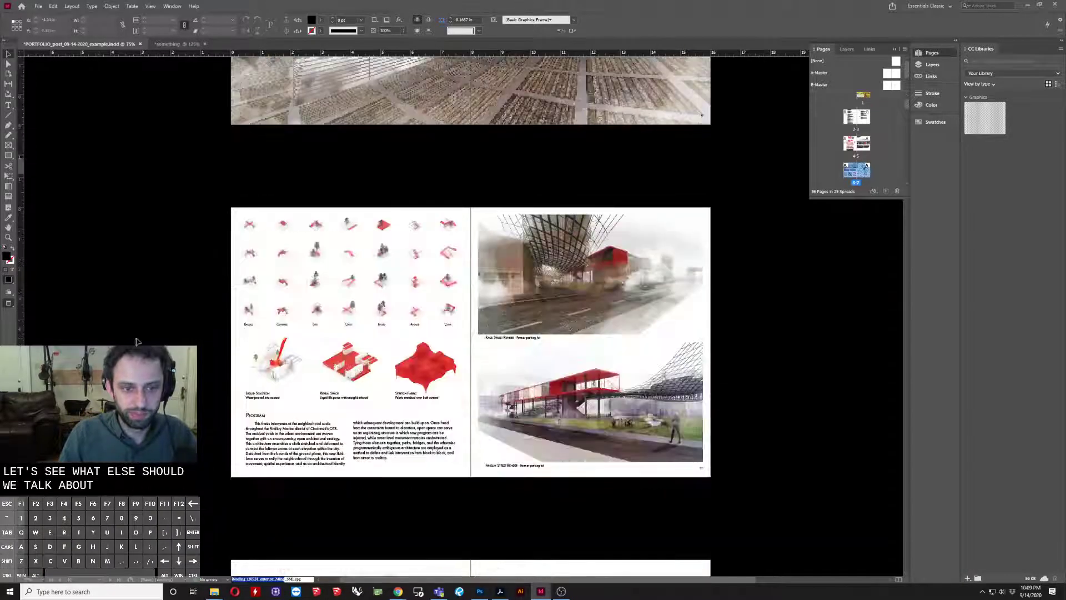
scroll(398, 403, down, 1)
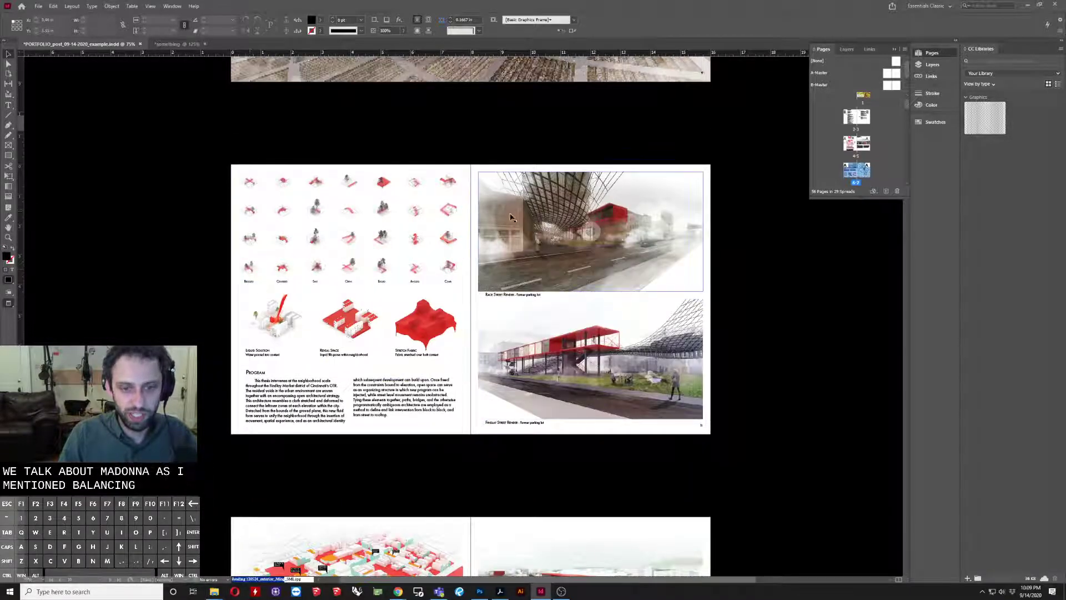
scroll(366, 333, down, 4)
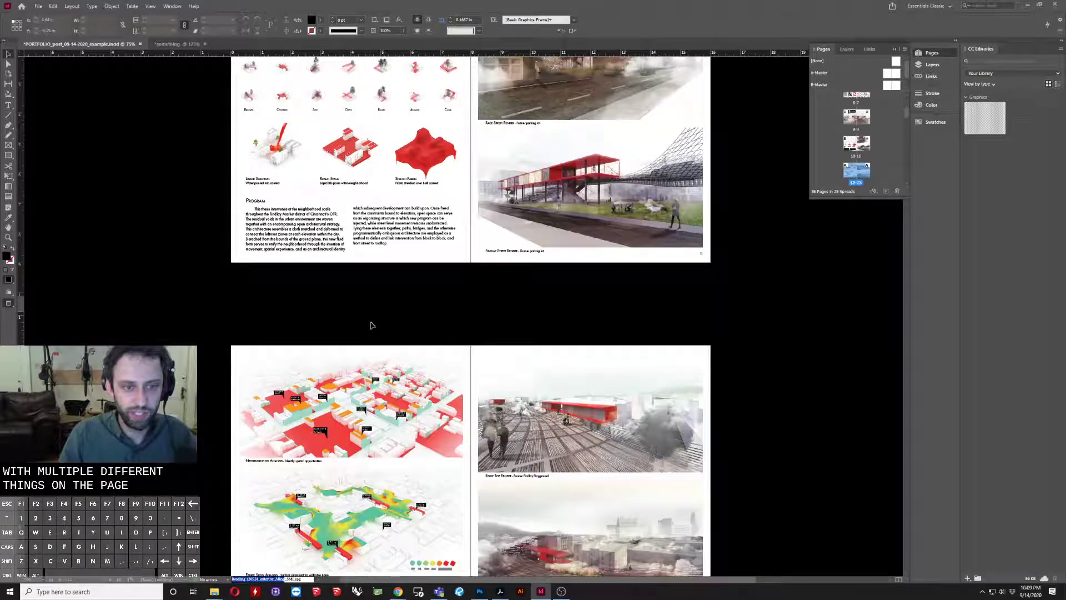
scroll(366, 333, up, 12)
scroll(345, 326, up, 9)
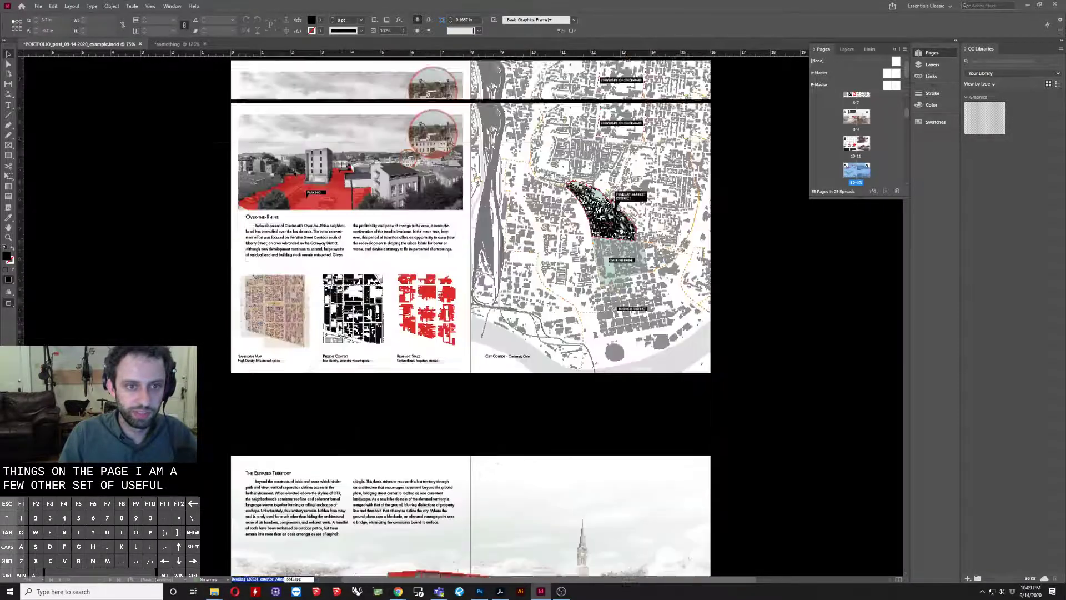
scroll(608, 238, up, 7)
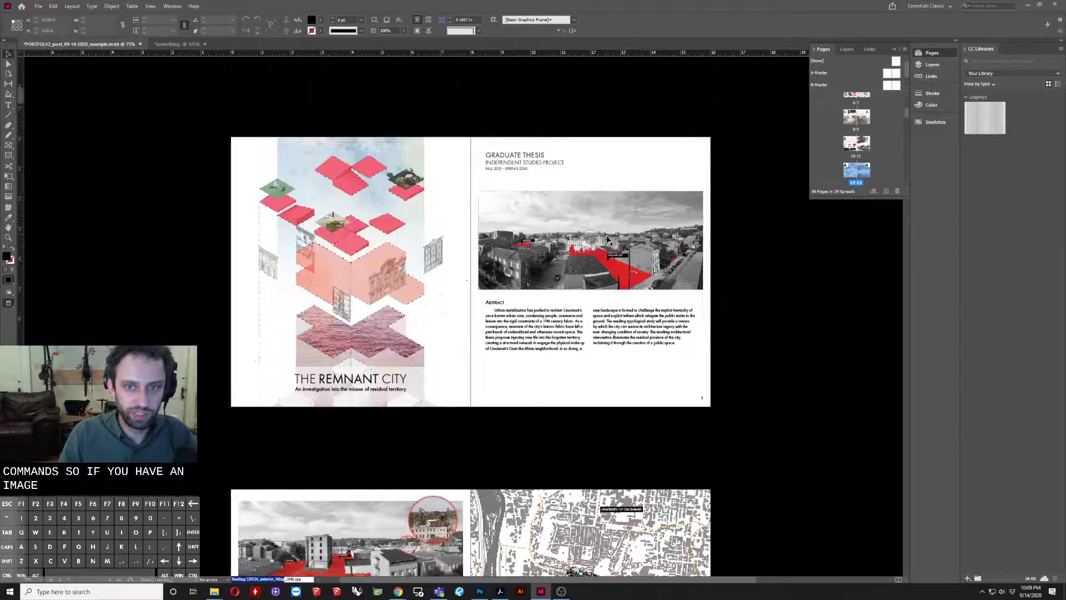
Step: Select the Graduate Thesis panorama on page 5, open Place and browse to the Assignment_03 folder
click(608, 239)
key(ctrl+equal)
key(ctrl+equal)
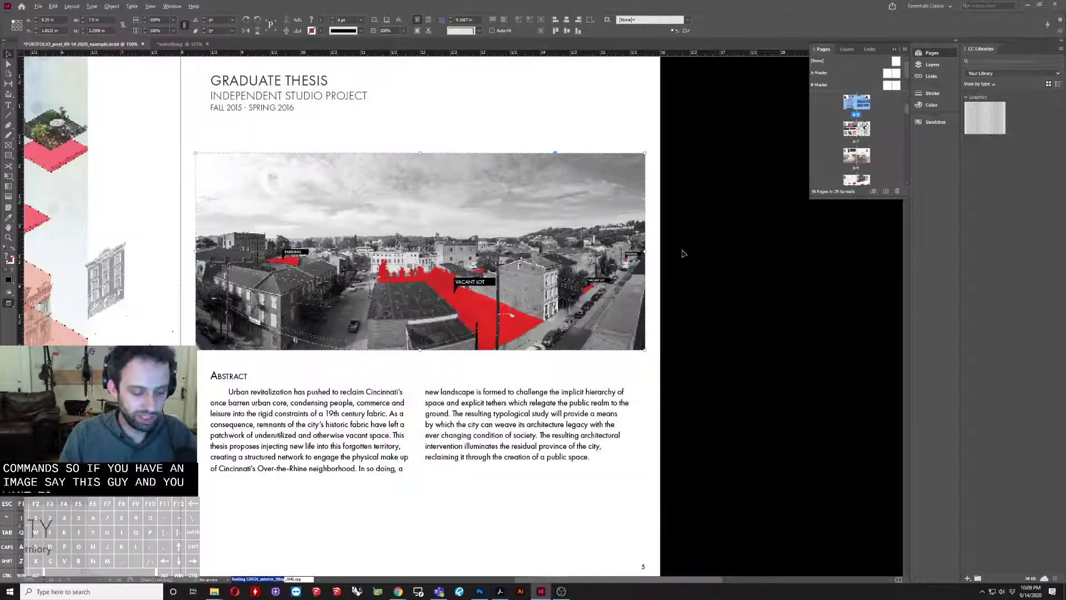
key(ctrl+d)
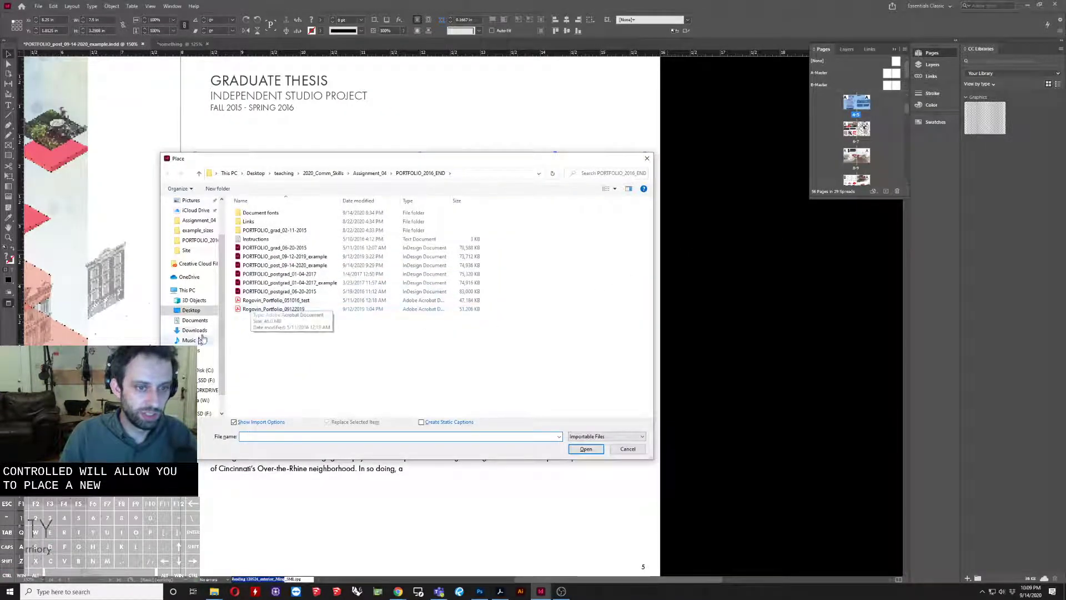
click(369, 172)
click(323, 173)
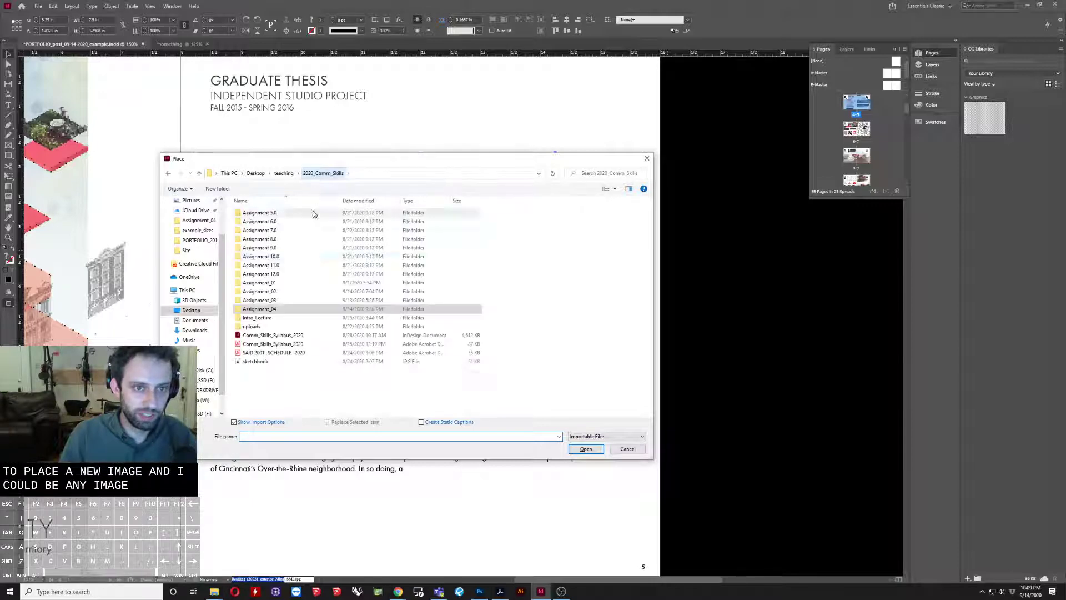
ctrl+scroll(286, 287, up, 4)
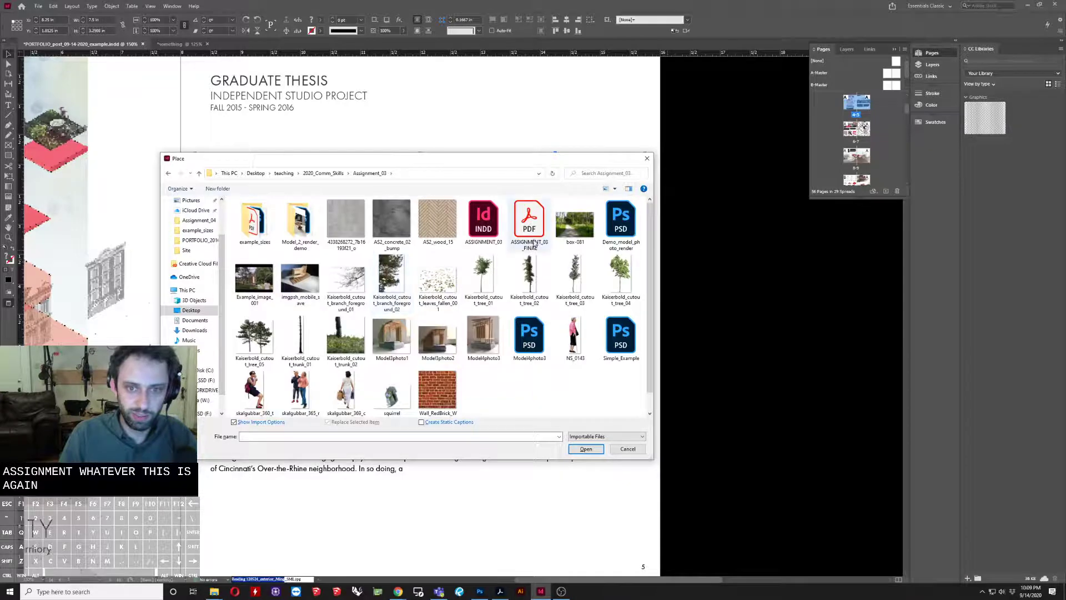
Step: Place the forest path photo box-081.jpg over the Graduate Thesis page with its offered import options
click(575, 222)
click(586, 449)
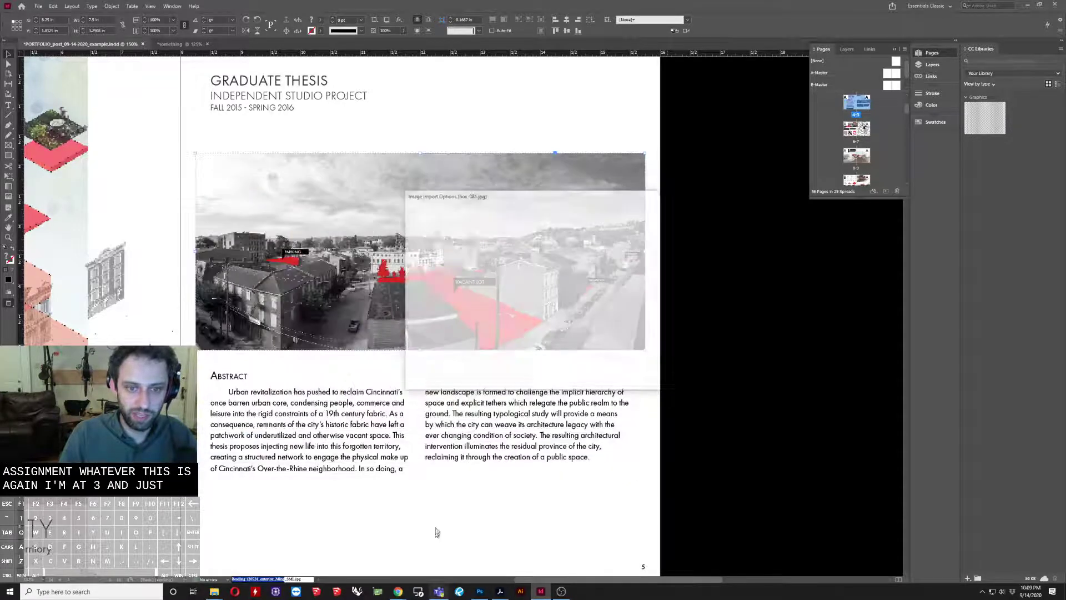
click(586, 374)
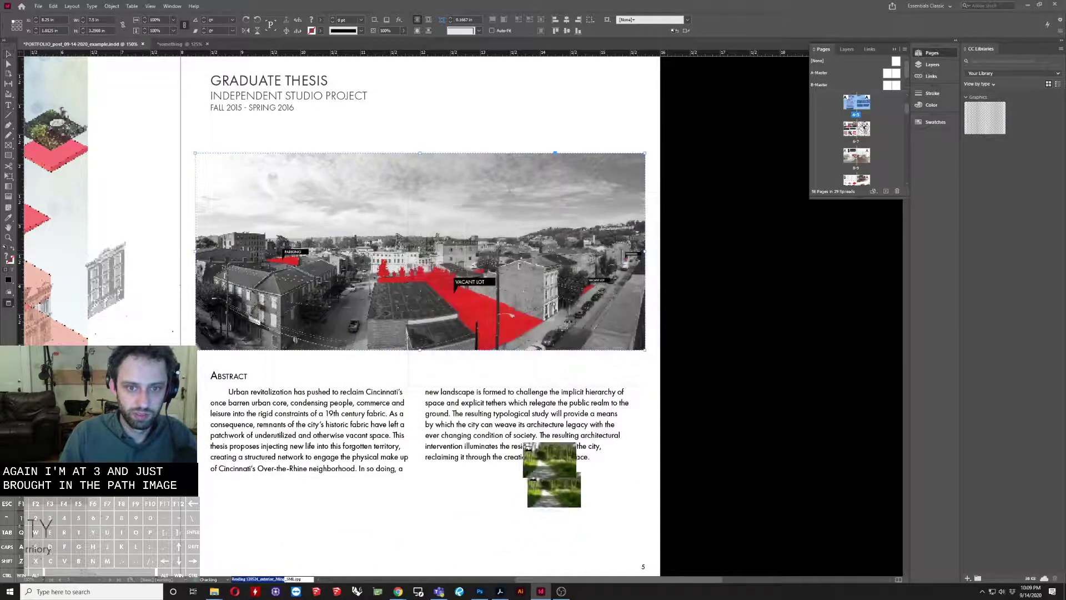
click(337, 119)
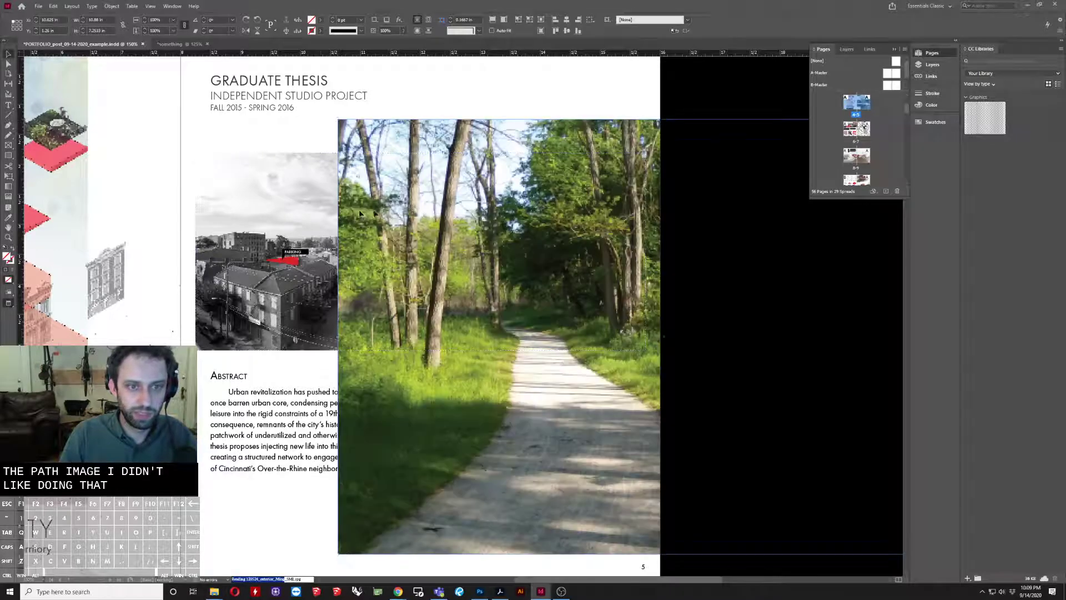
Step: Shift the placed forest path photo across page 5, then delete it
drag(394, 219, 239, 211)
scroll(239, 211, down, 3)
drag(383, 240, 358, 225)
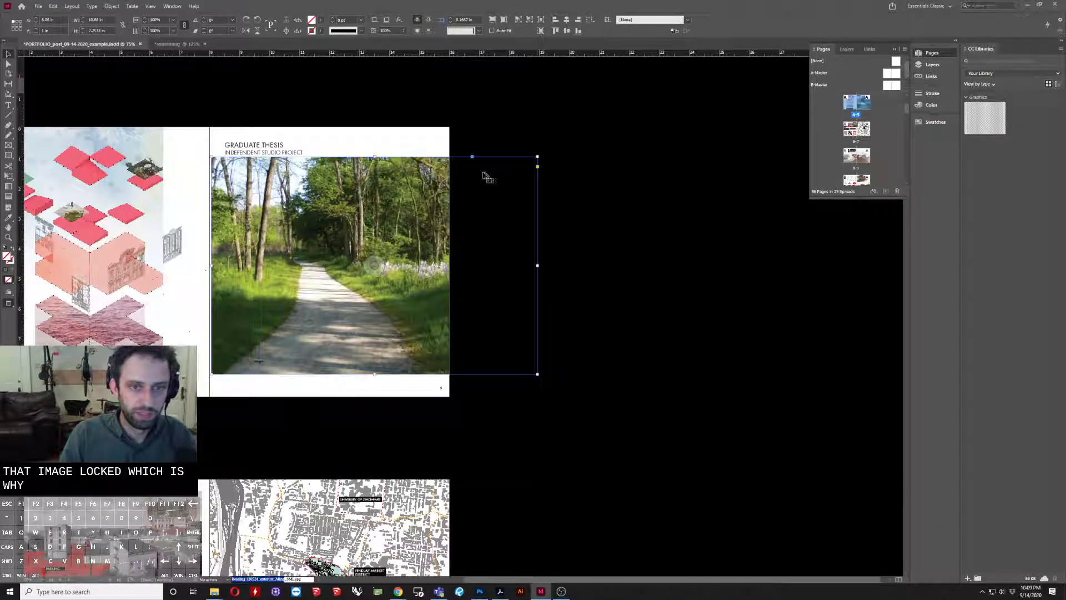
key(Delete)
Step: Try replacing the "Establish mass" diagram on page 21 with squirrel.png, accepting the offered import options
scroll(422, 232, down, 10)
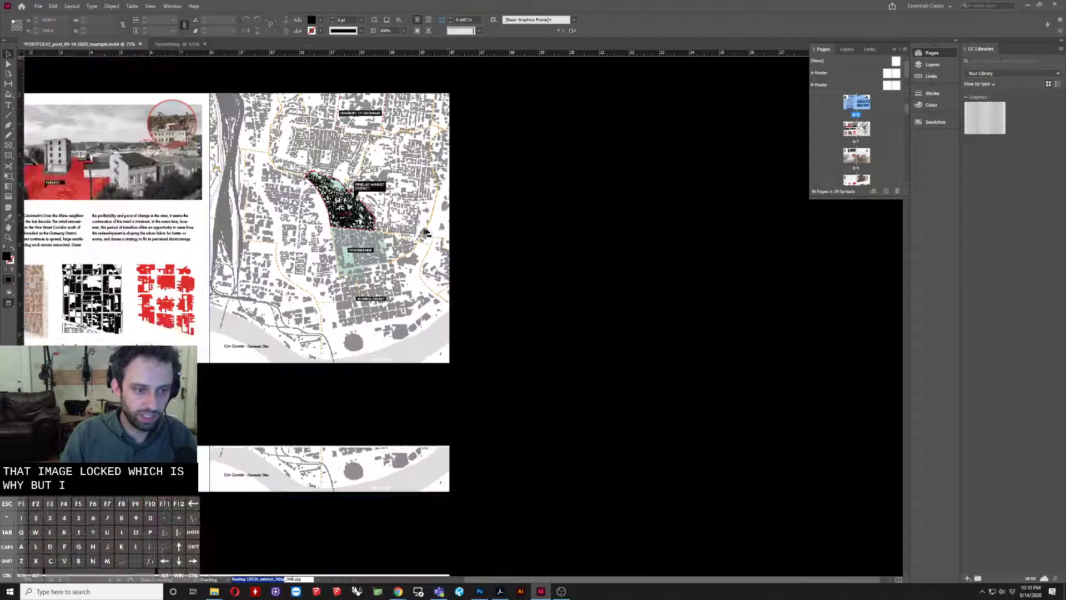
scroll(422, 232, down, 8)
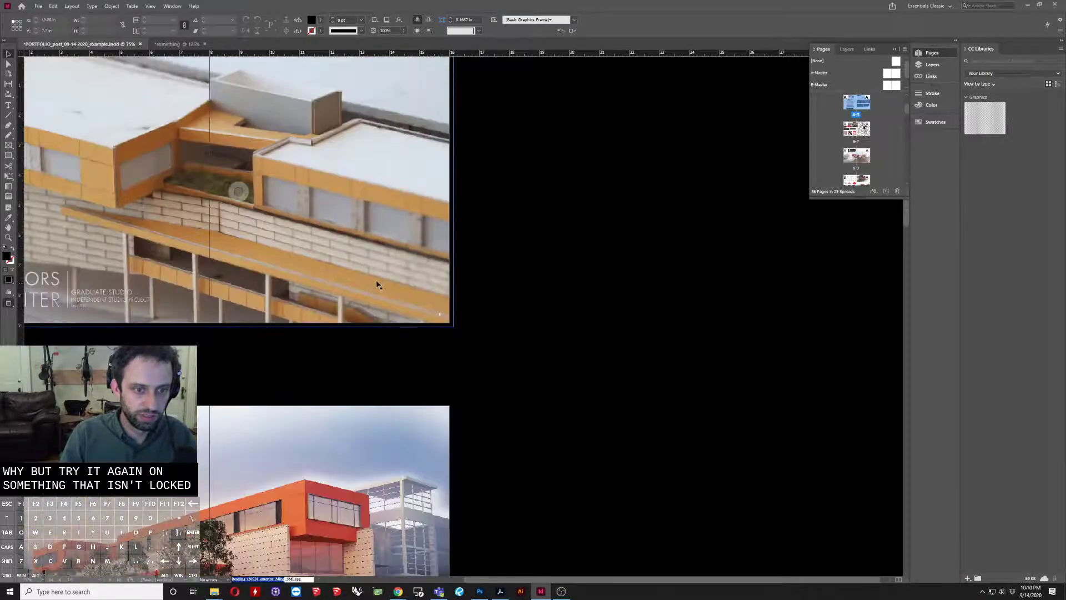
scroll(341, 363, down, 4)
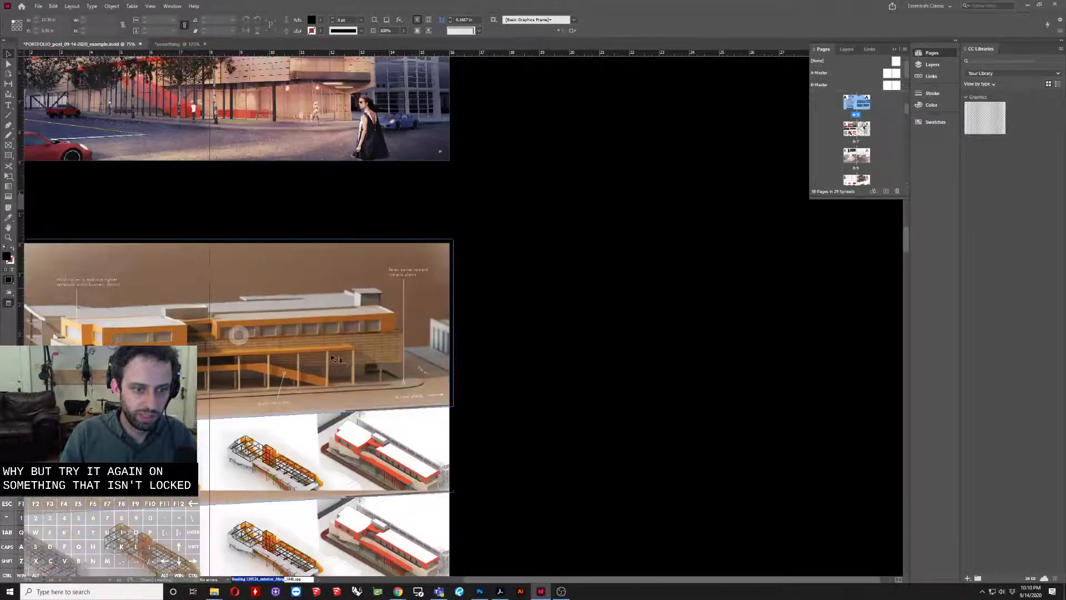
click(254, 469)
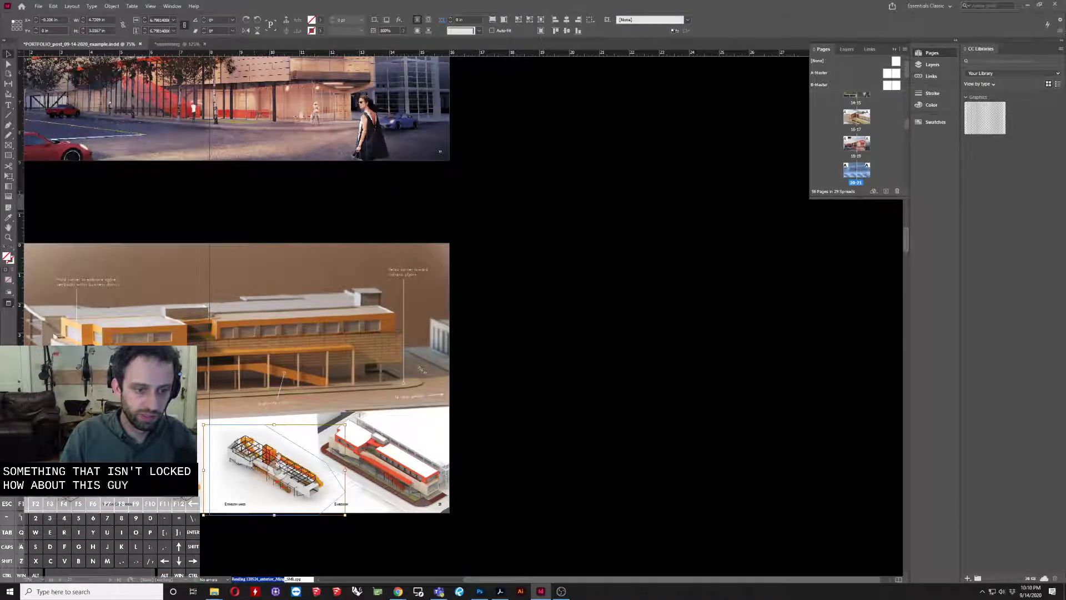
scroll(236, 506, up, 3)
right_click(253, 388)
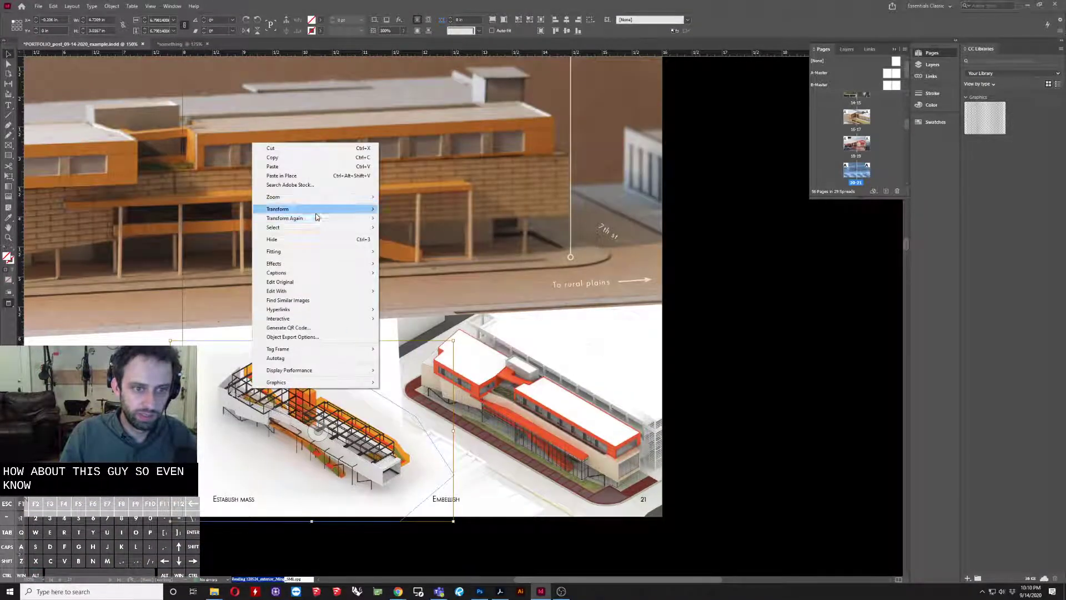
click(262, 383)
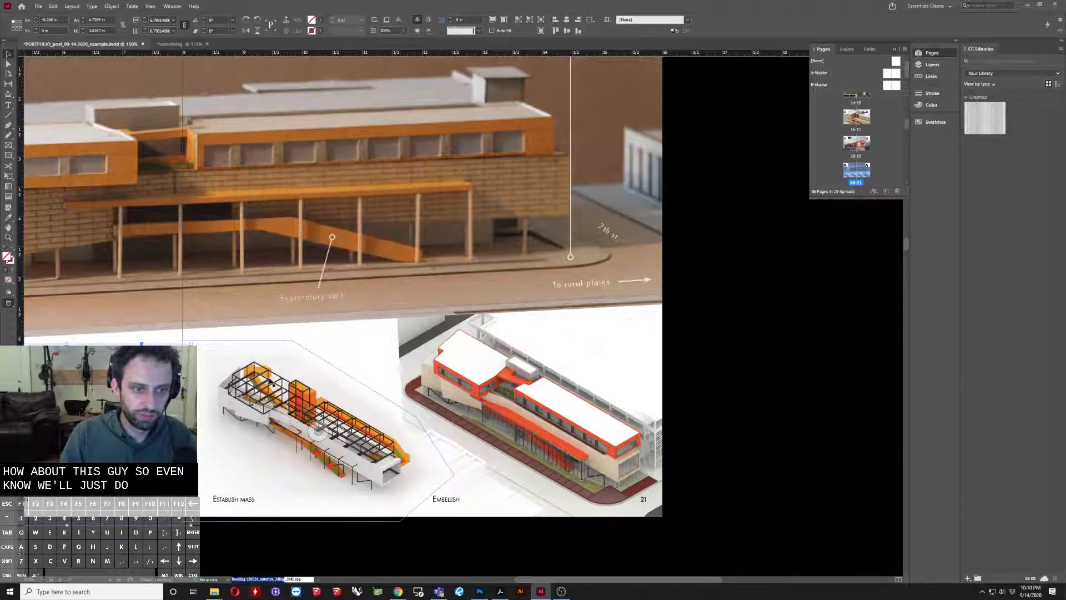
ctrl+click(262, 383)
key(ctrl+d)
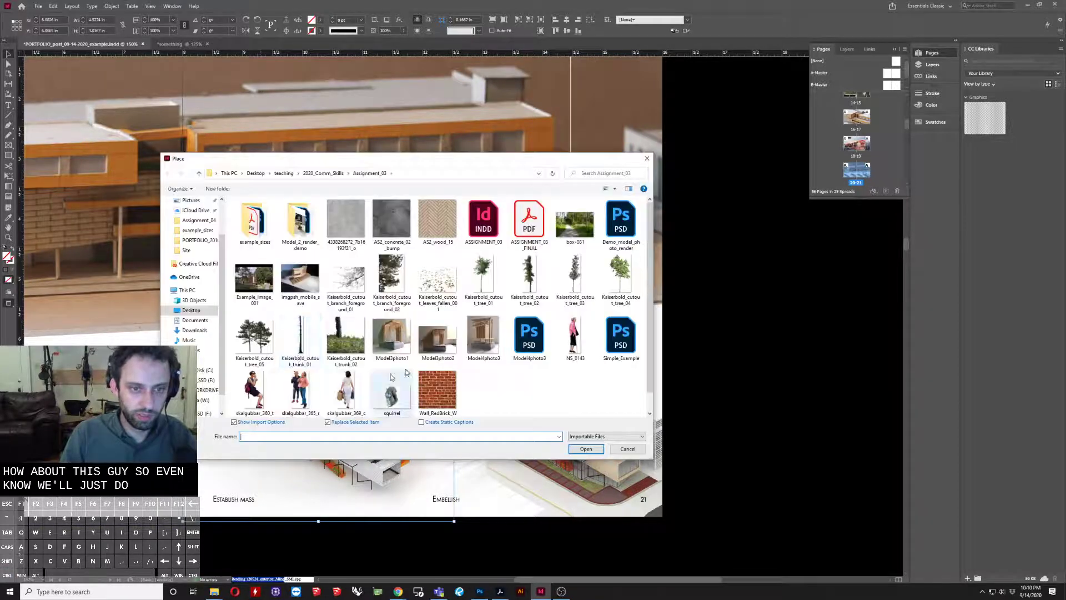
click(585, 451)
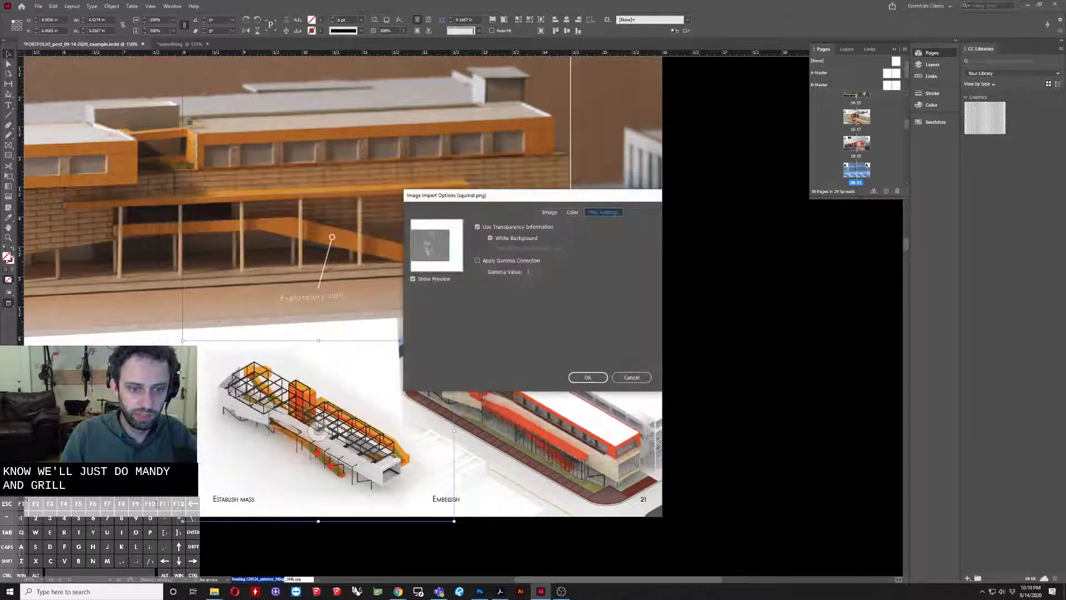
click(588, 377)
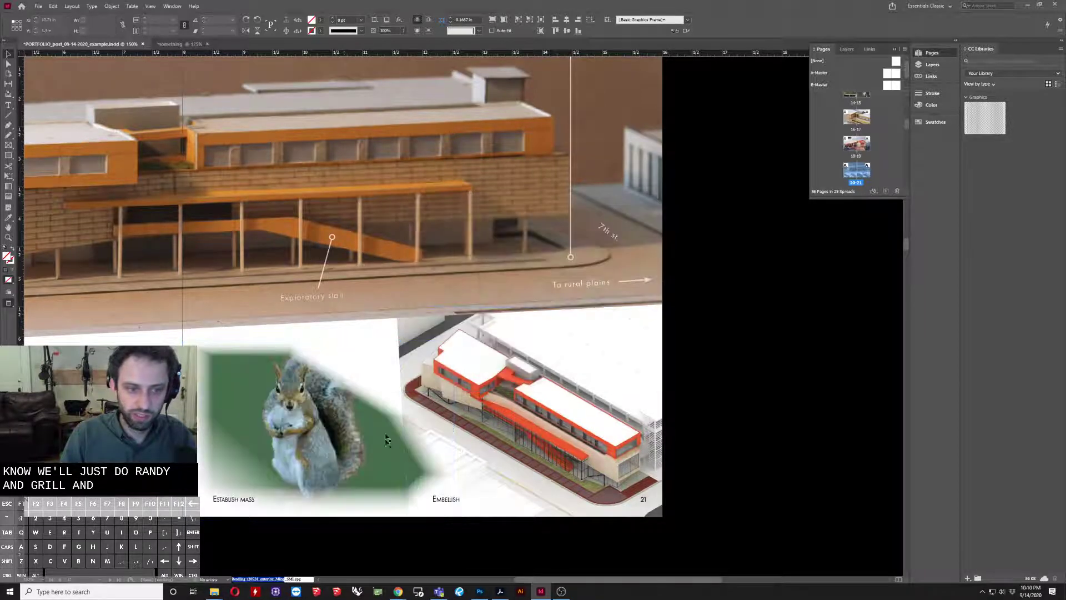
Step: Inspect the squirrel image in the diagram frame on page 21 and undo the replacement
scroll(366, 447, down, 5)
scroll(363, 393, up, 5)
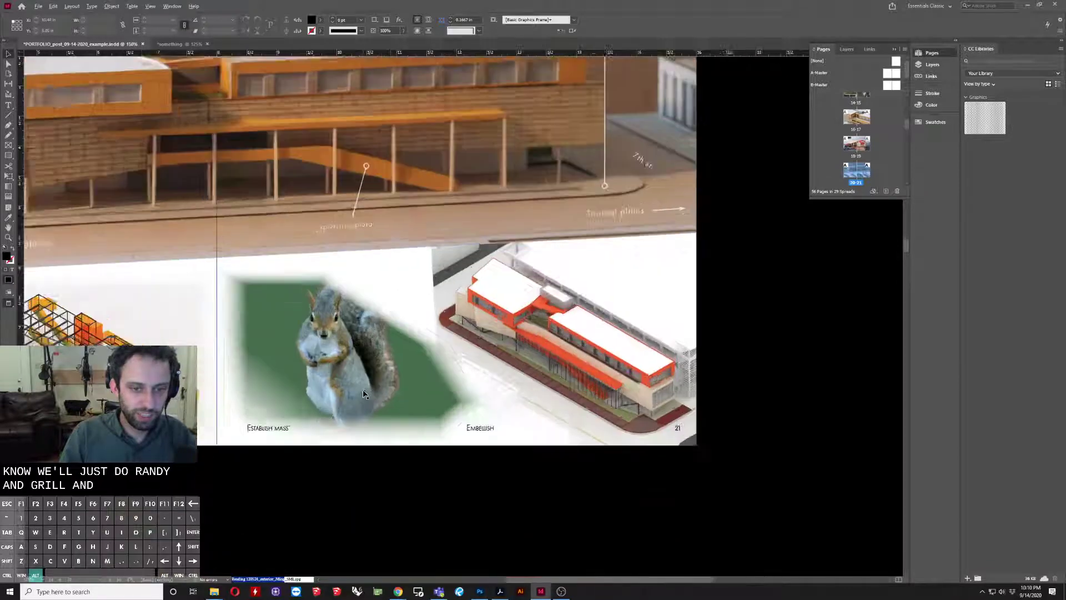
scroll(364, 393, up, 1)
click(280, 358)
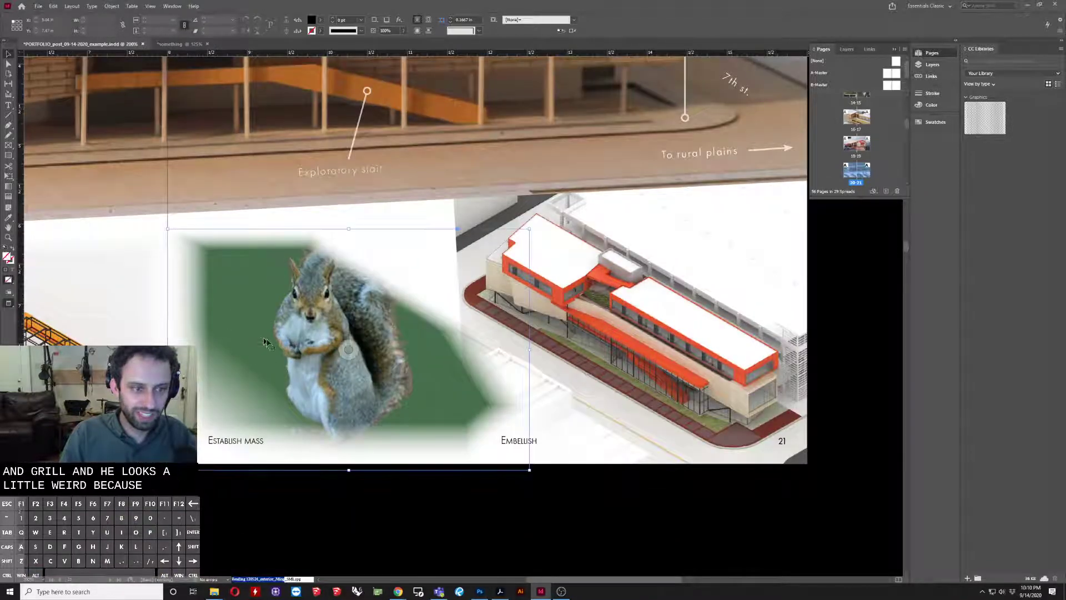
key(ctrl+z)
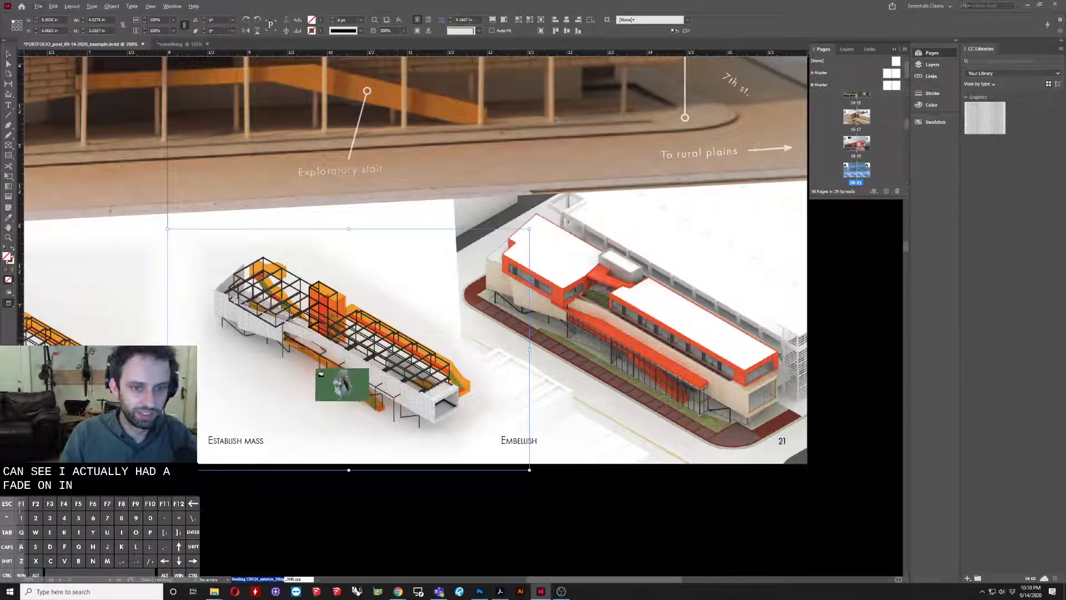
scroll(319, 371, down, 2)
scroll(318, 371, down, 3)
scroll(318, 357, up, 6)
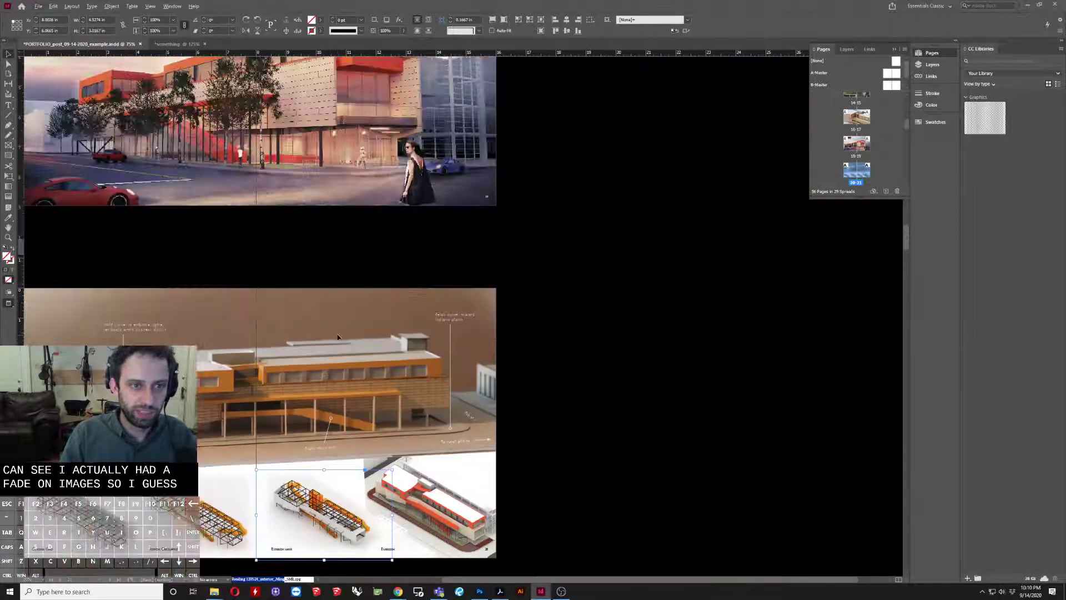
Step: Switch to the "something" document and open the transparency effects settings for the wooden pavilion rendering
click(177, 43)
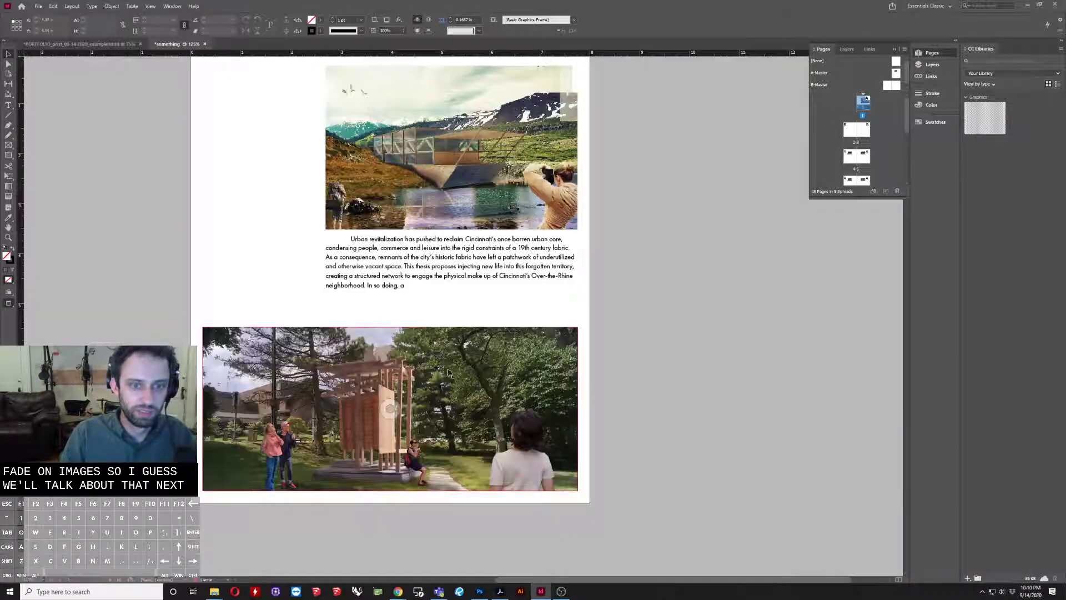
click(496, 394)
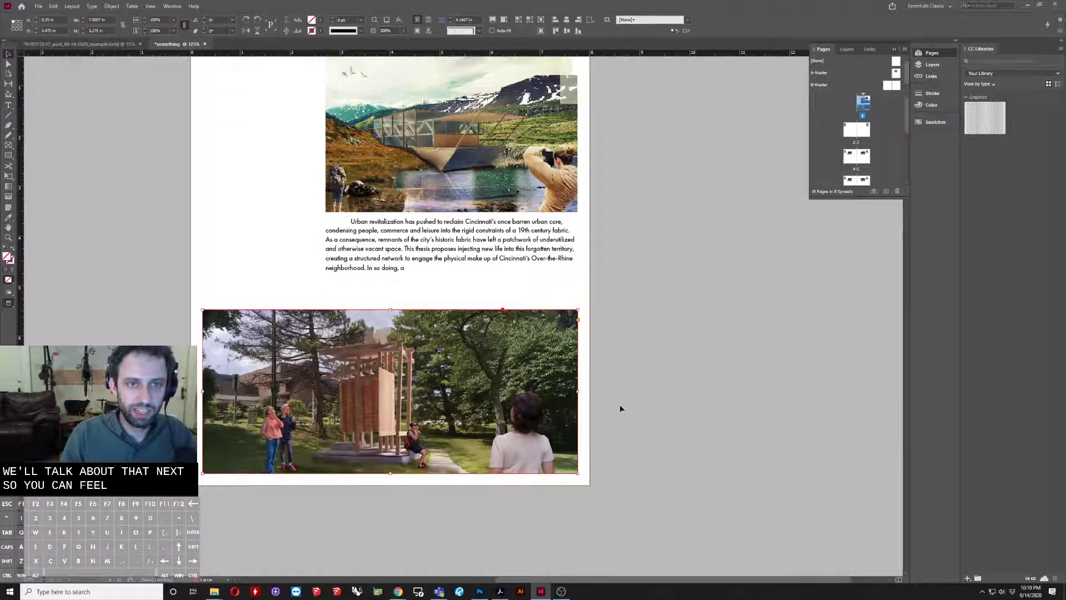
click(401, 20)
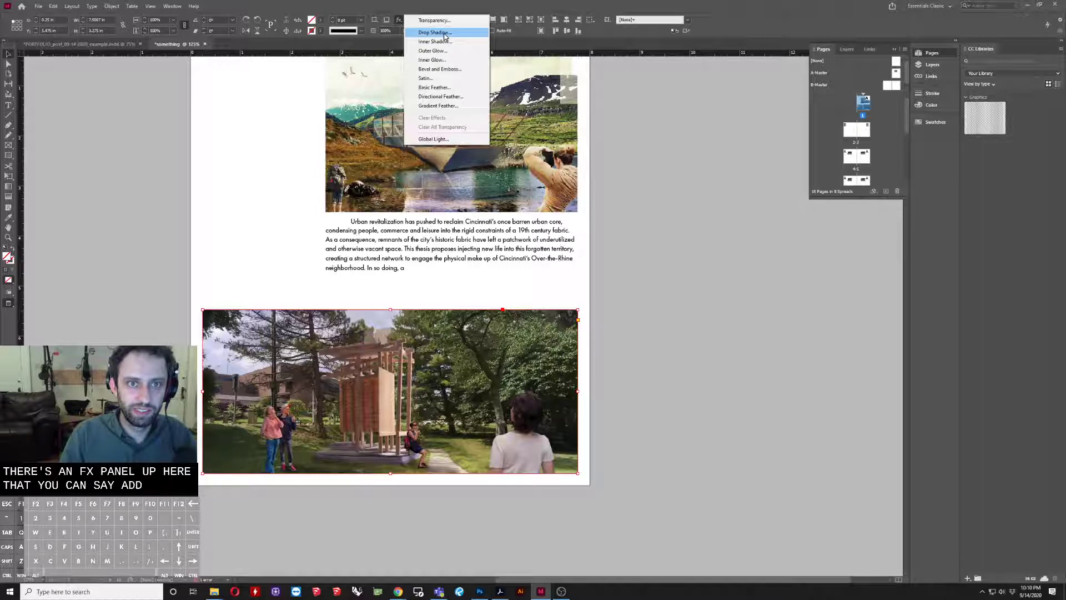
click(579, 110)
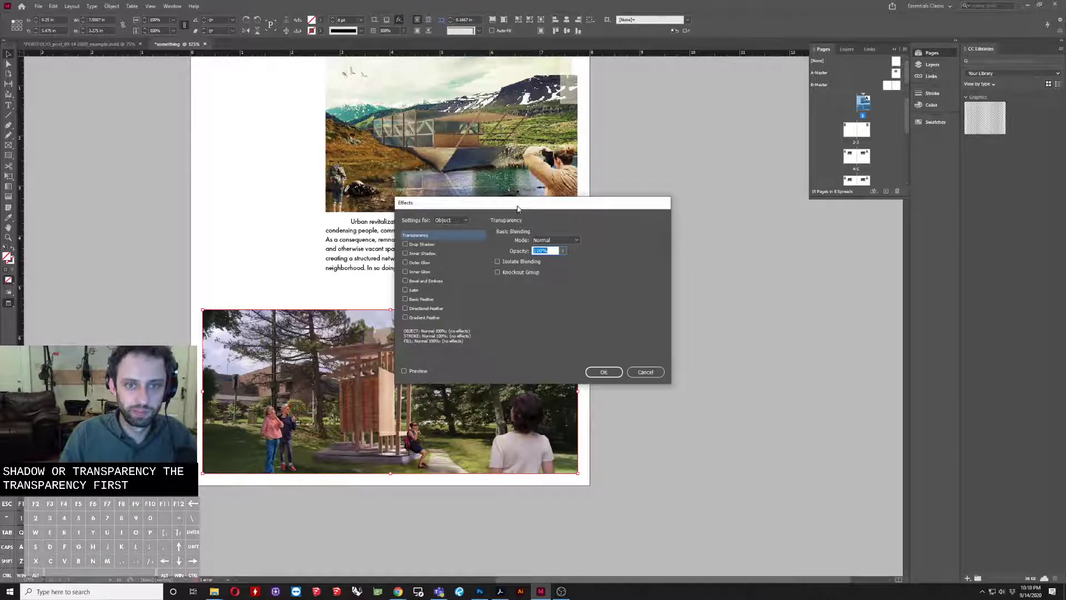
drag(520, 205, 649, 192)
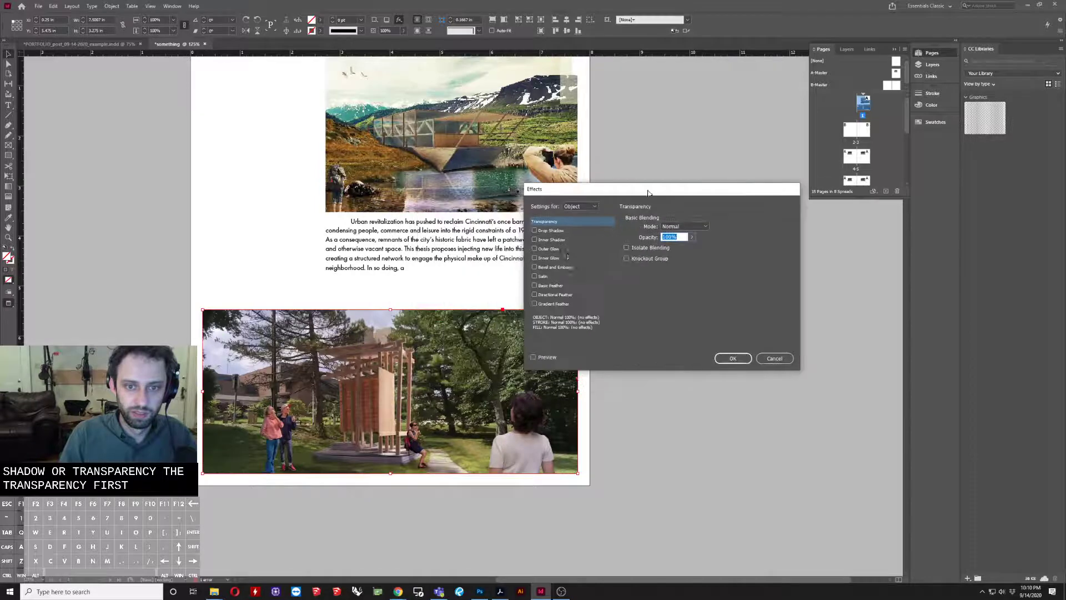
Step: Try the Inner Glow and Basic Feather effects on the pavilion rendering, switching each off again
click(538, 259)
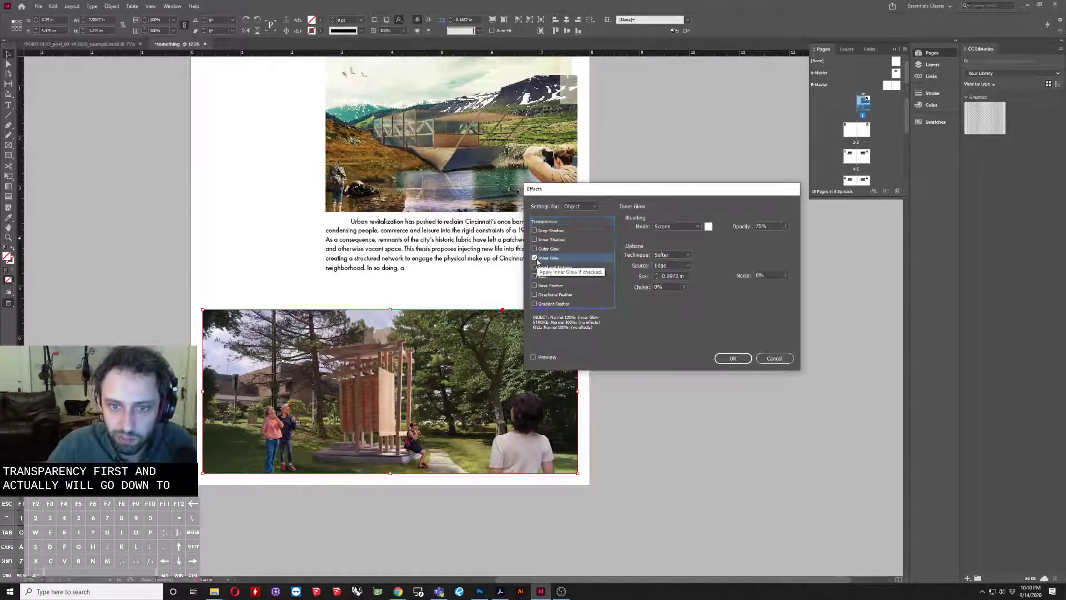
click(534, 258)
click(550, 285)
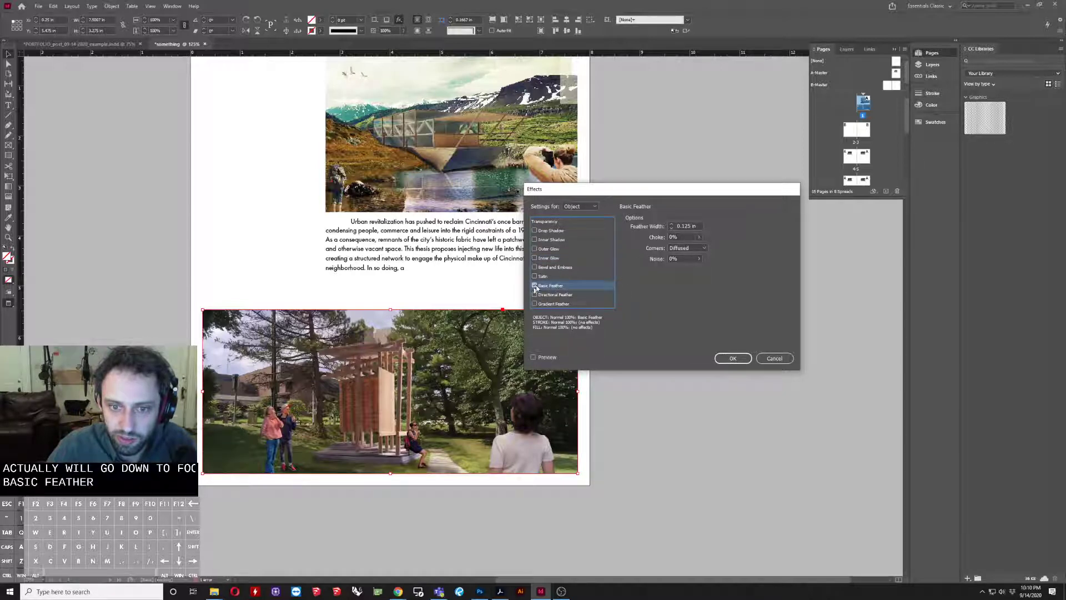
click(534, 285)
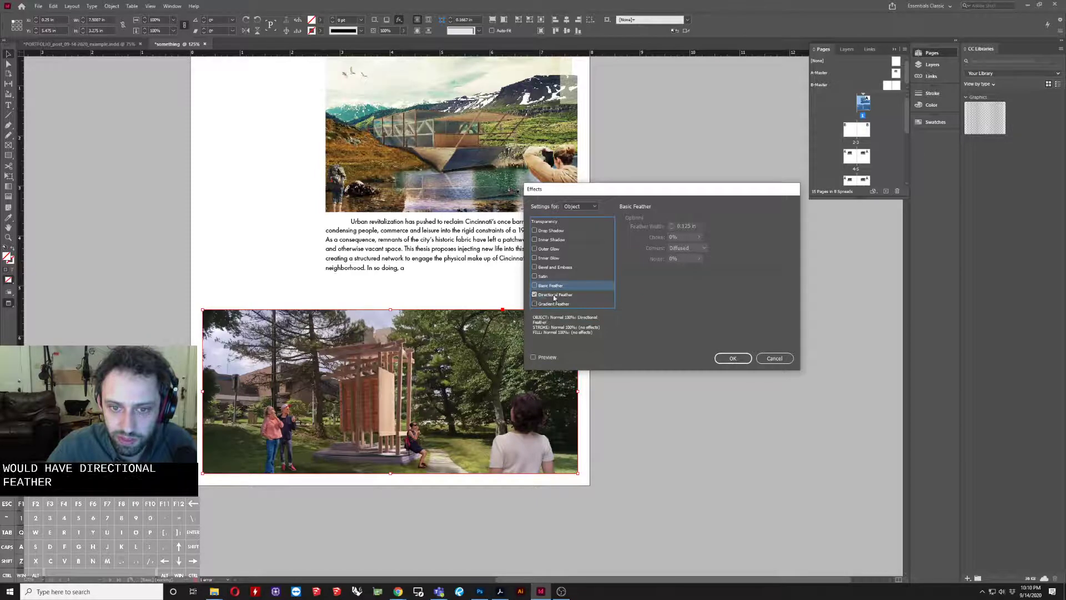
Step: Apply a Directional Feather with a top width of 0.5 in to the pavilion rendering and inspect the fade
click(534, 294)
click(669, 226)
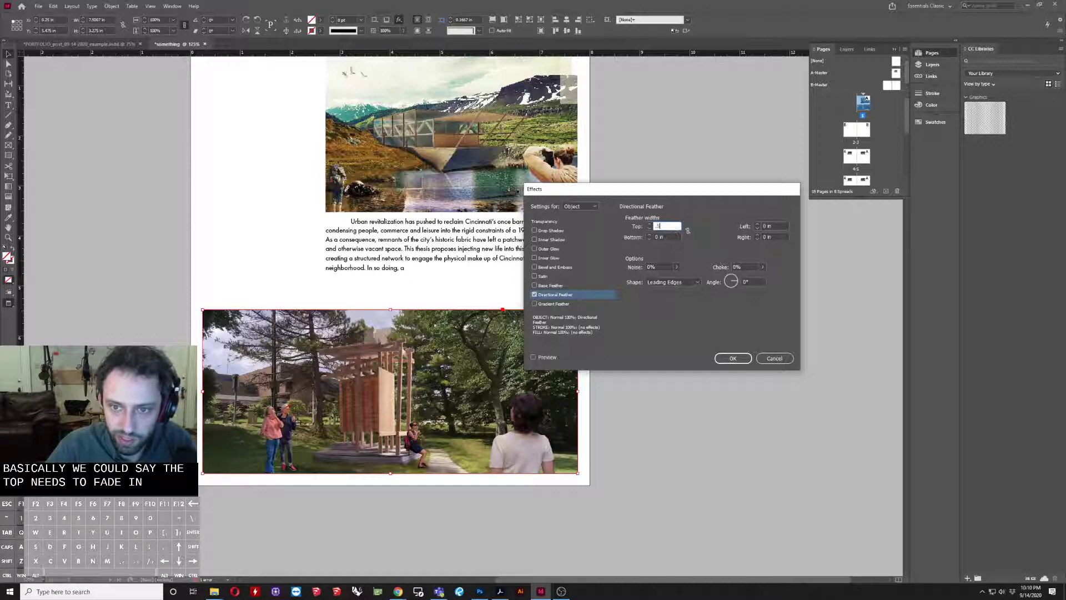
text(.5)
key(Tab)
click(733, 358)
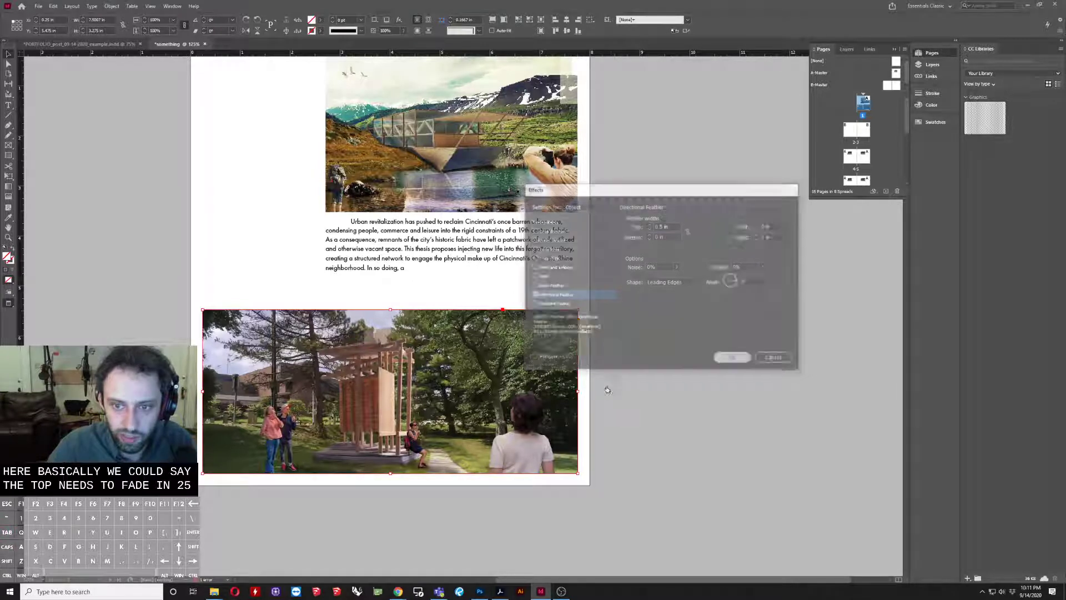
click(624, 375)
scroll(351, 375, up, 2)
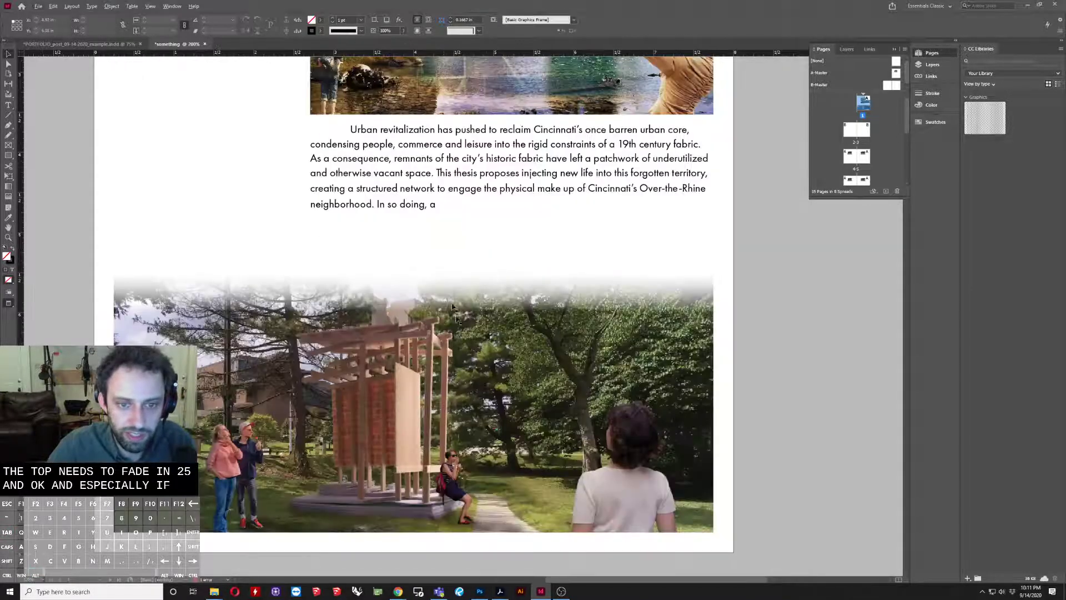
scroll(500, 392, down, 1)
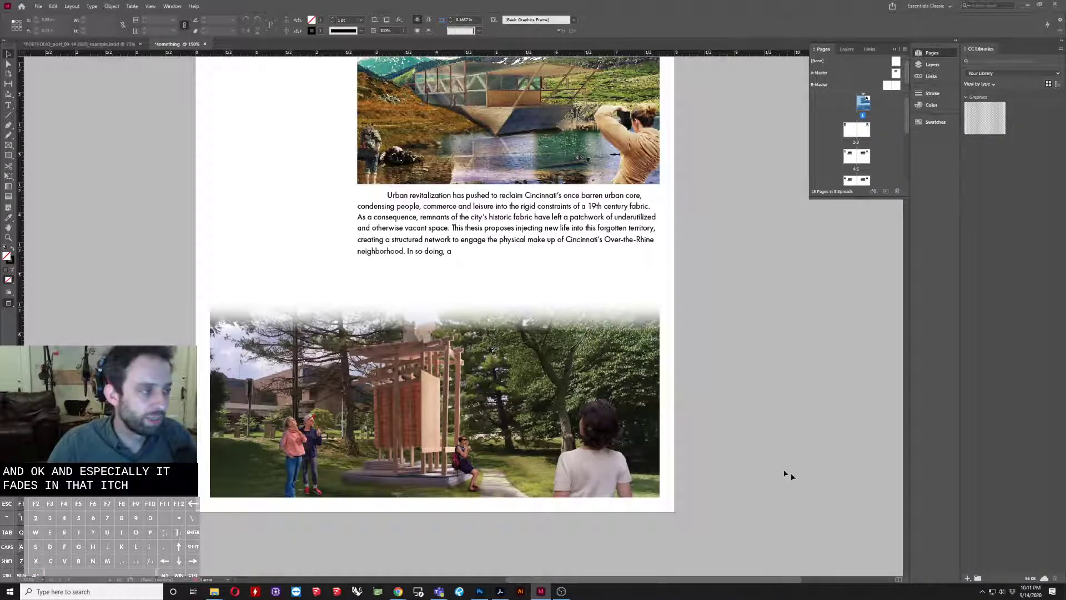
click(581, 420)
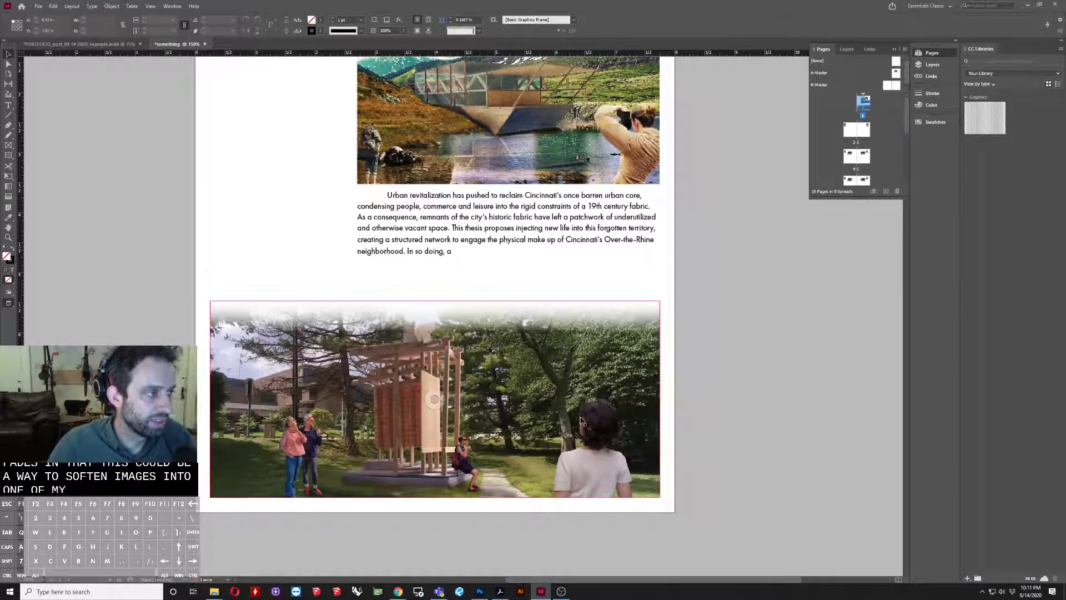
scroll(261, 405, down, 2)
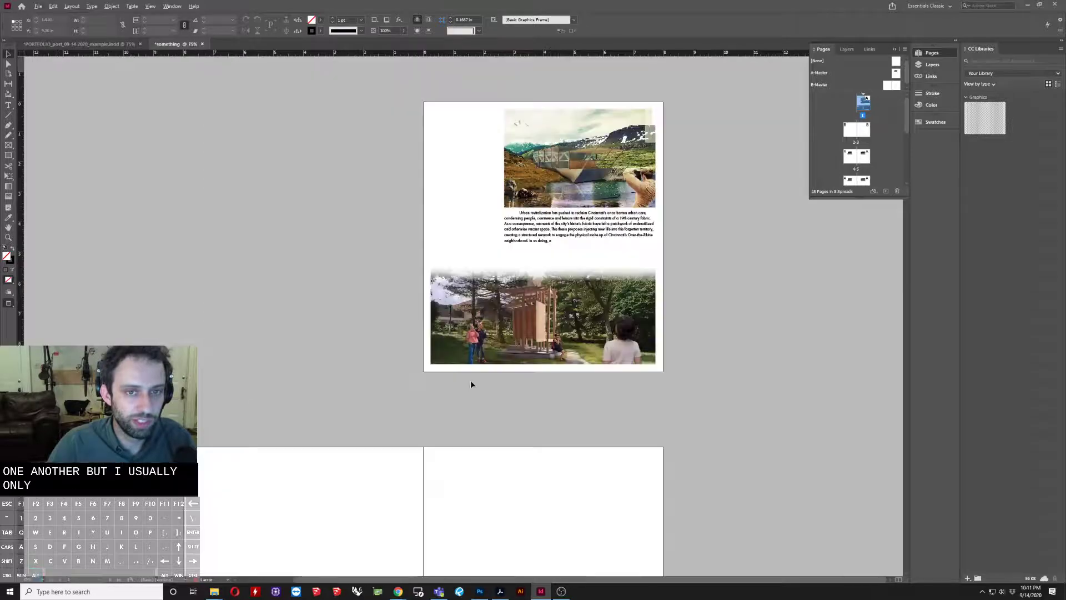
Step: Apply a Directional Feather with a top width of 0.5 in to the mountain lake rendering
scroll(695, 351, up, 1)
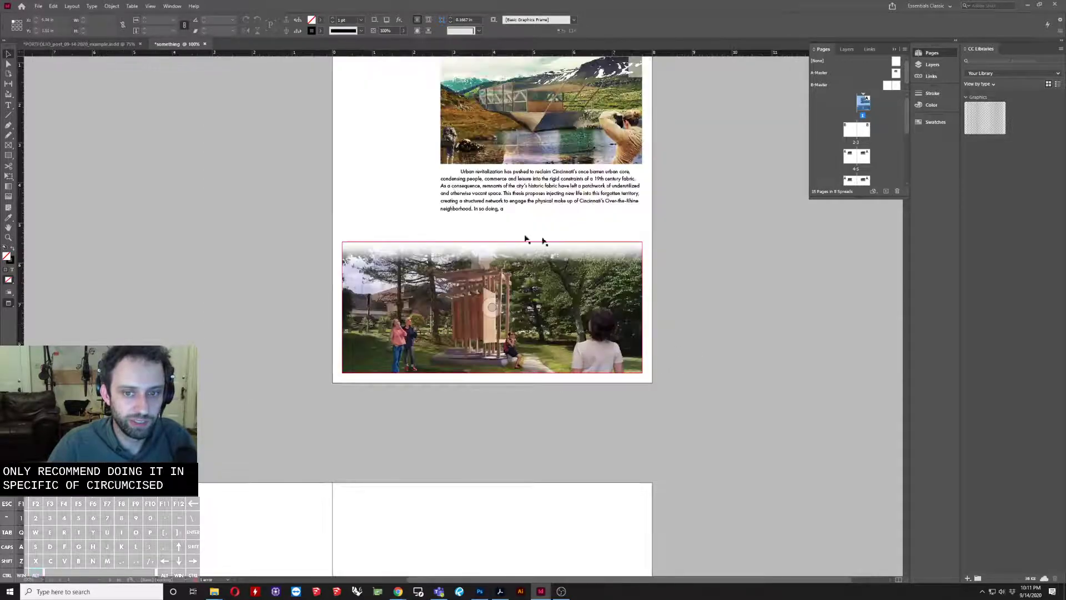
scroll(593, 252, up, 1)
scroll(593, 251, up, 4)
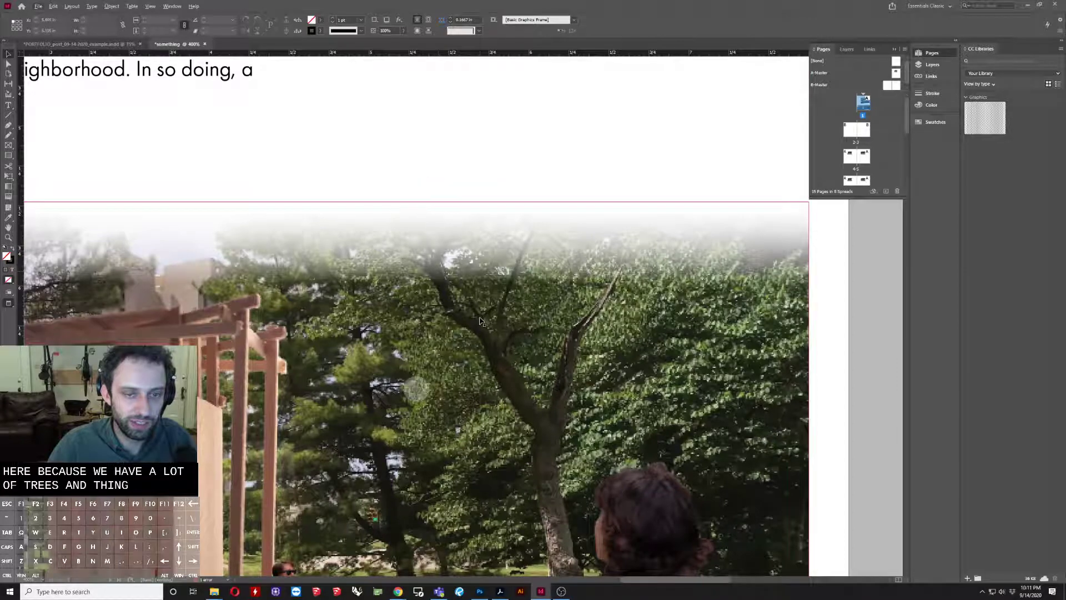
scroll(481, 320, down, 2)
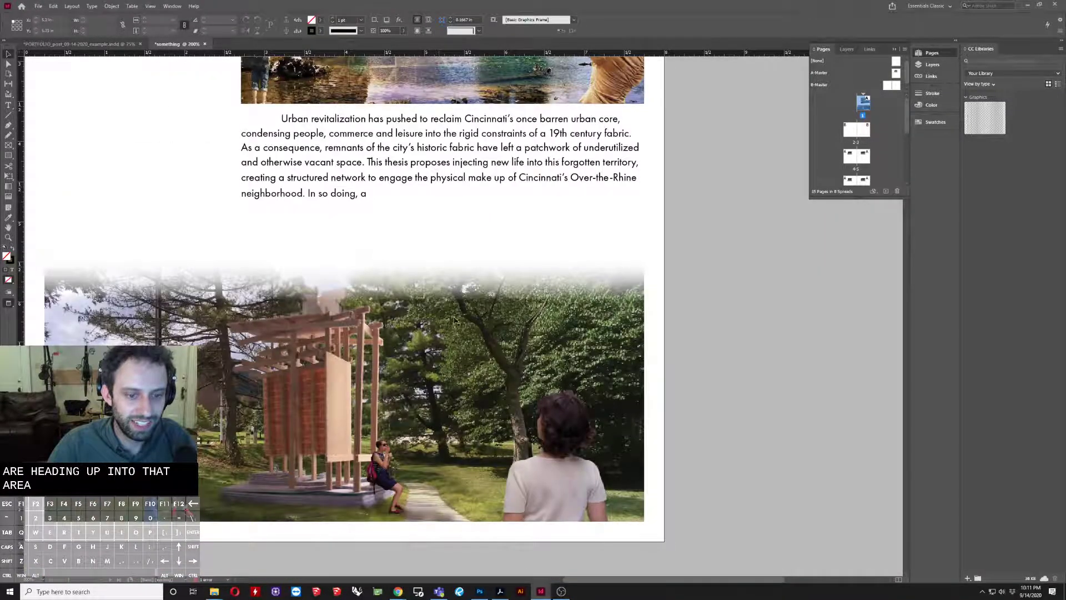
scroll(449, 333, up, 1)
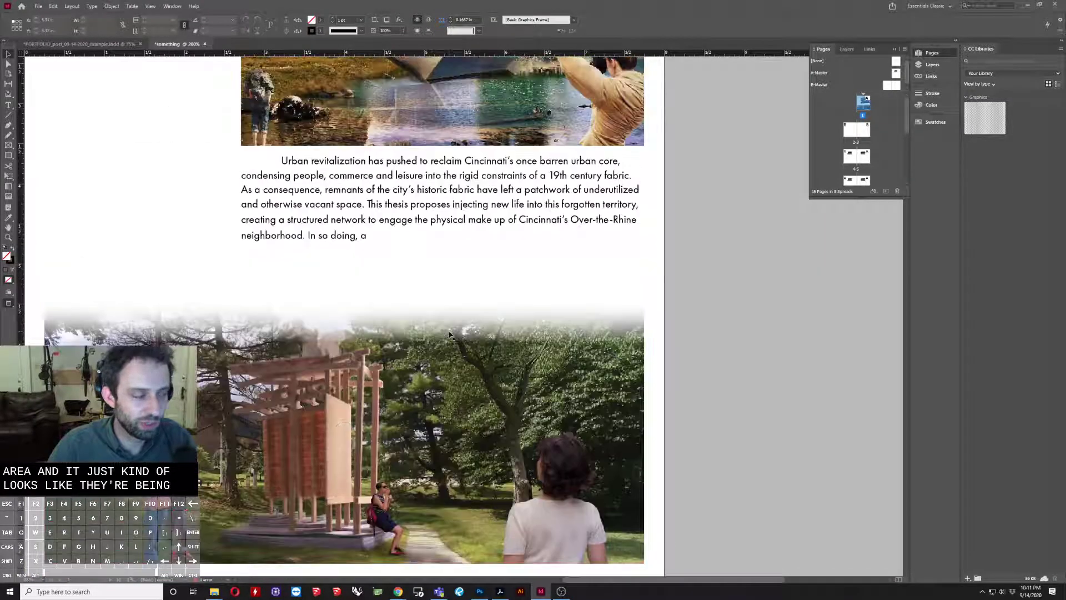
scroll(449, 333, up, 5)
right_click(385, 224)
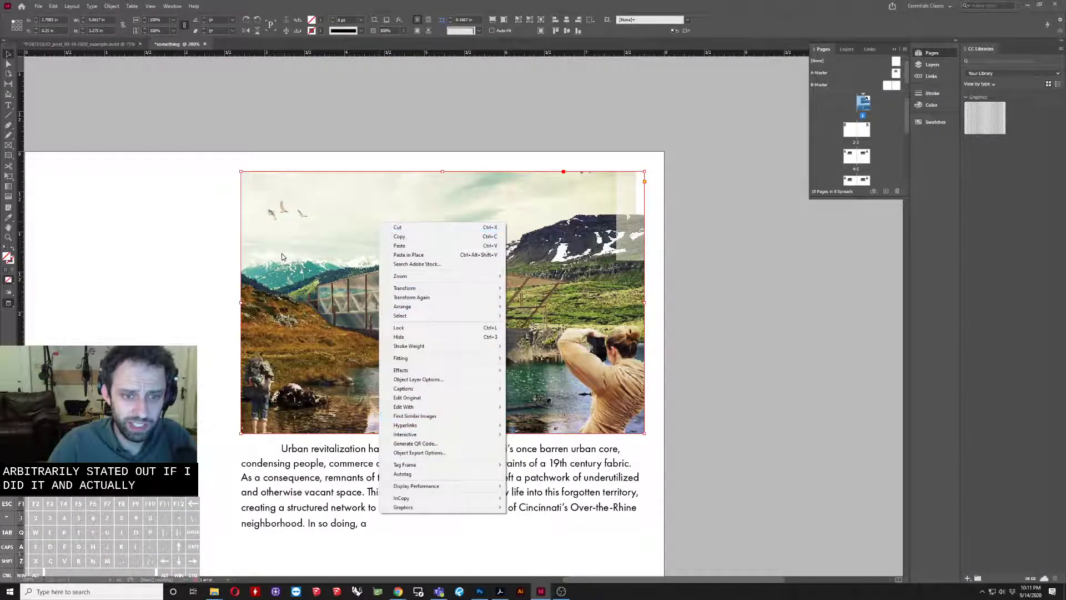
click(364, 247)
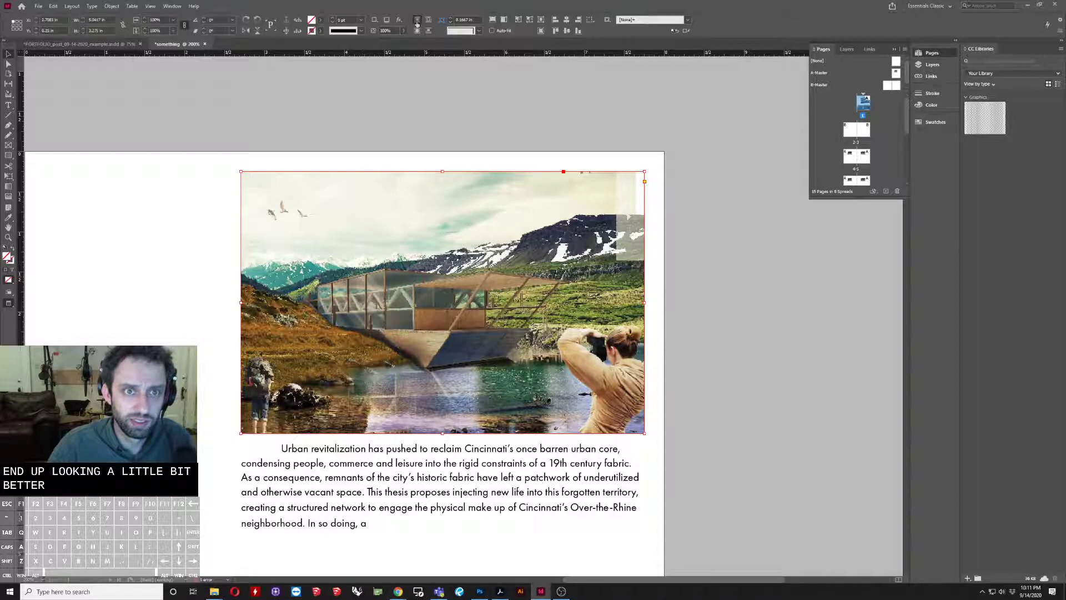
click(399, 19)
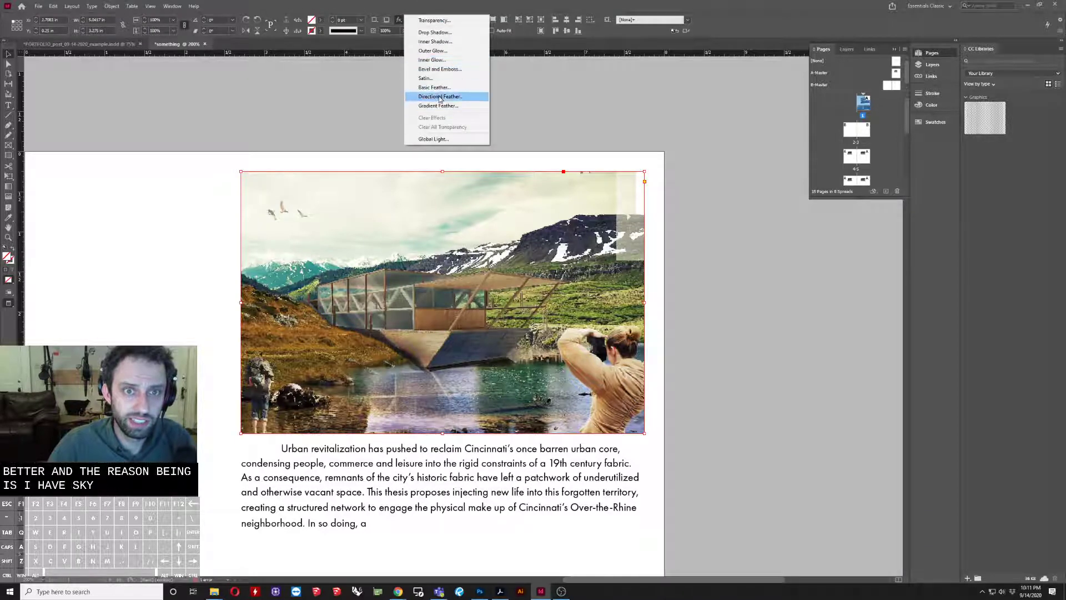
click(440, 98)
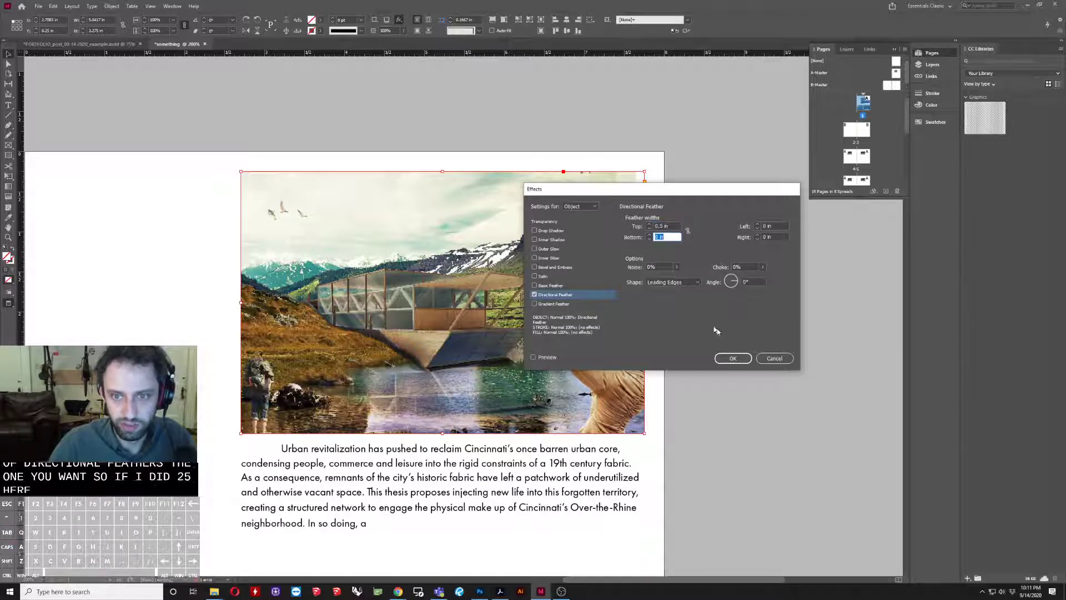
click(732, 358)
click(751, 278)
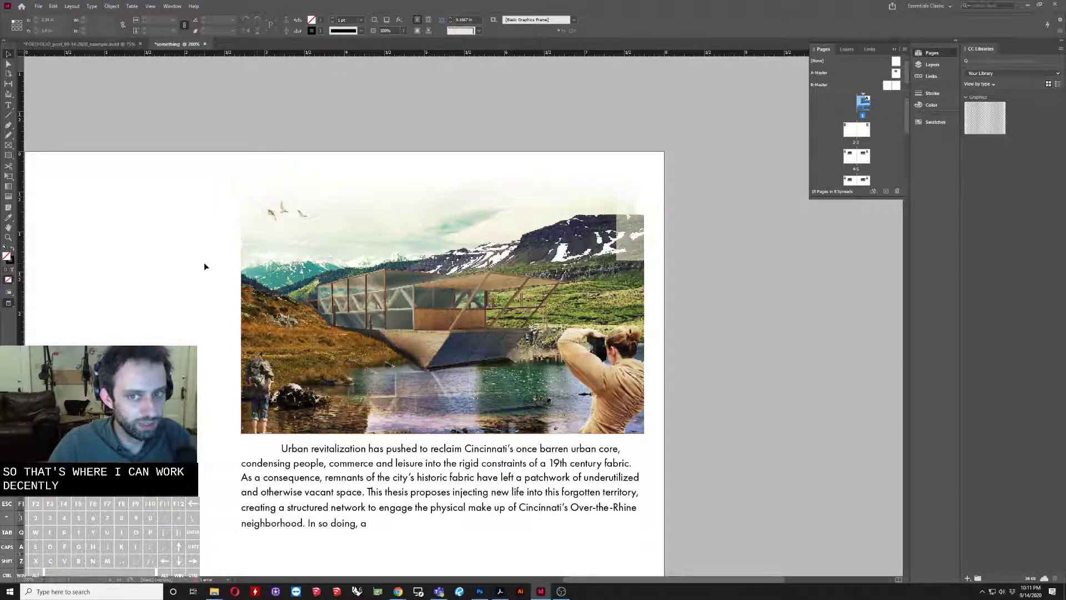
Step: Add a Drop Shadow with preview to the mountain lake rendering and switch off its Directional Feather
scroll(220, 255, down, 3)
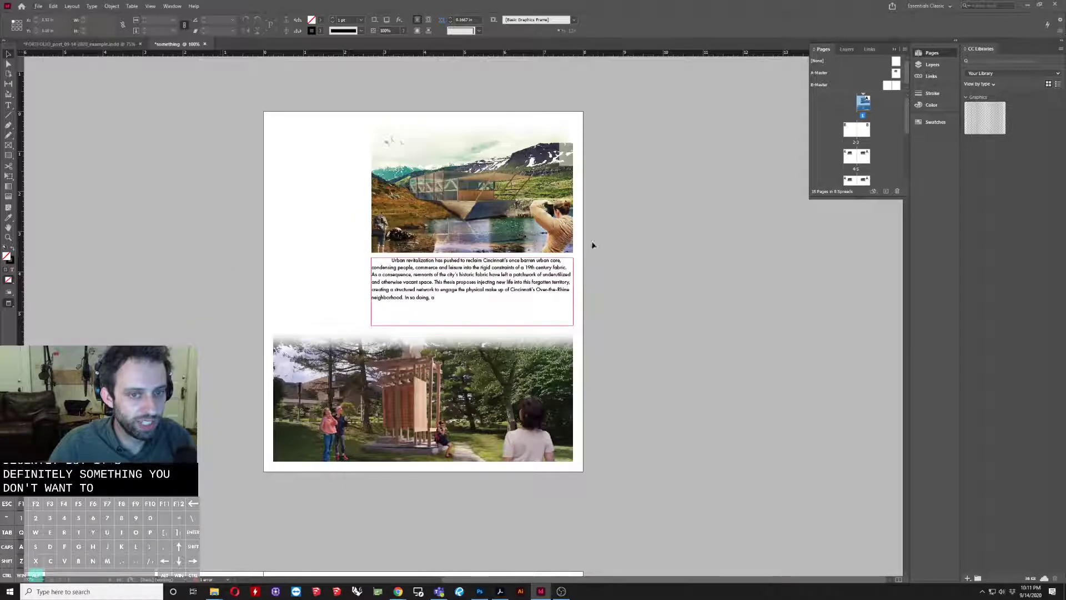
scroll(592, 240, up, 1)
click(435, 119)
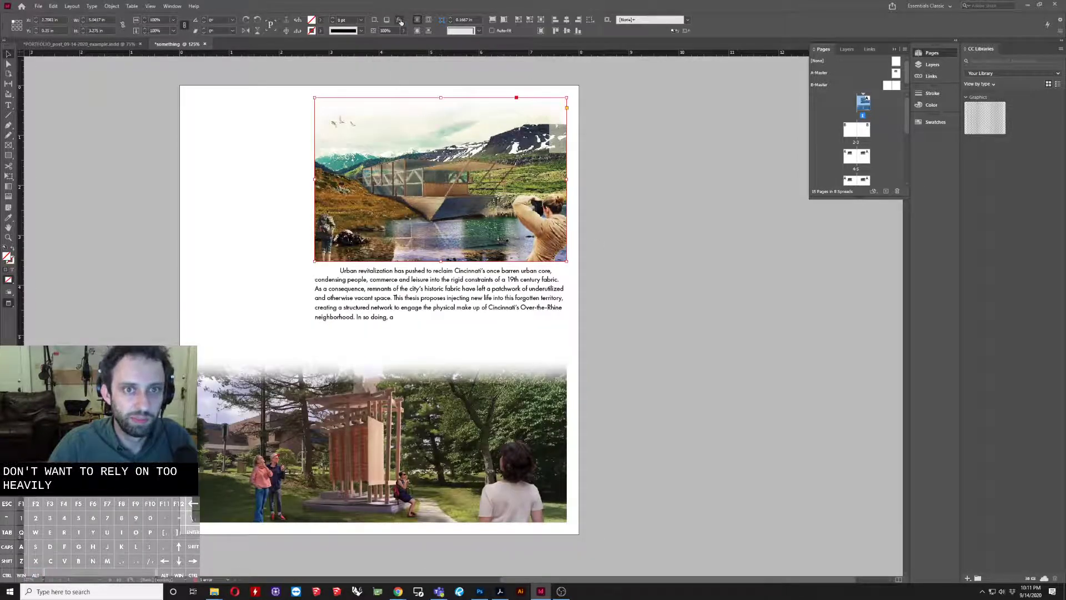
click(401, 22)
click(444, 33)
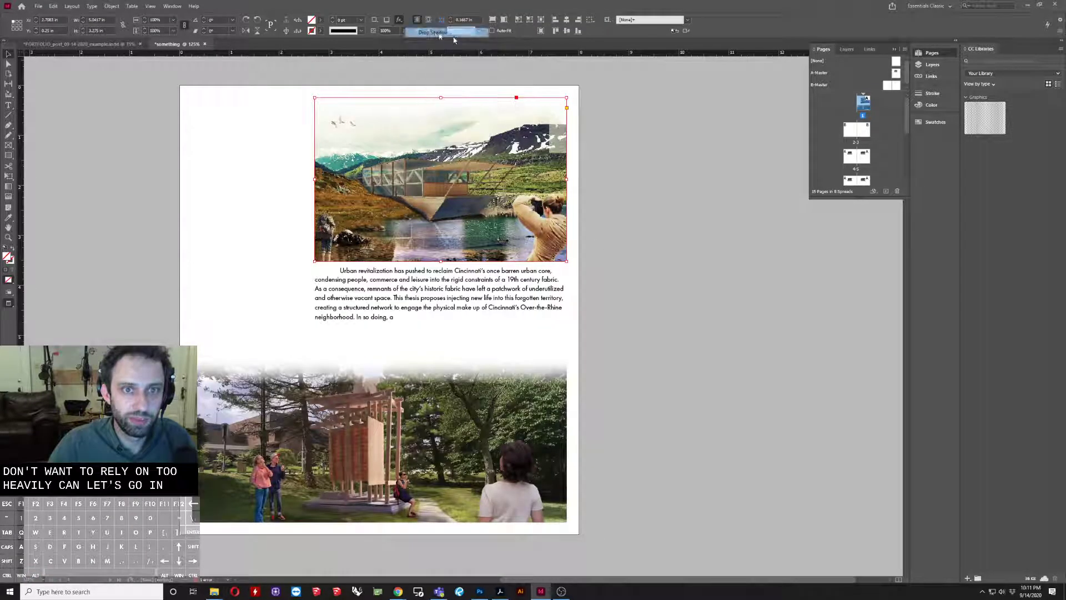
drag(659, 186, 778, 214)
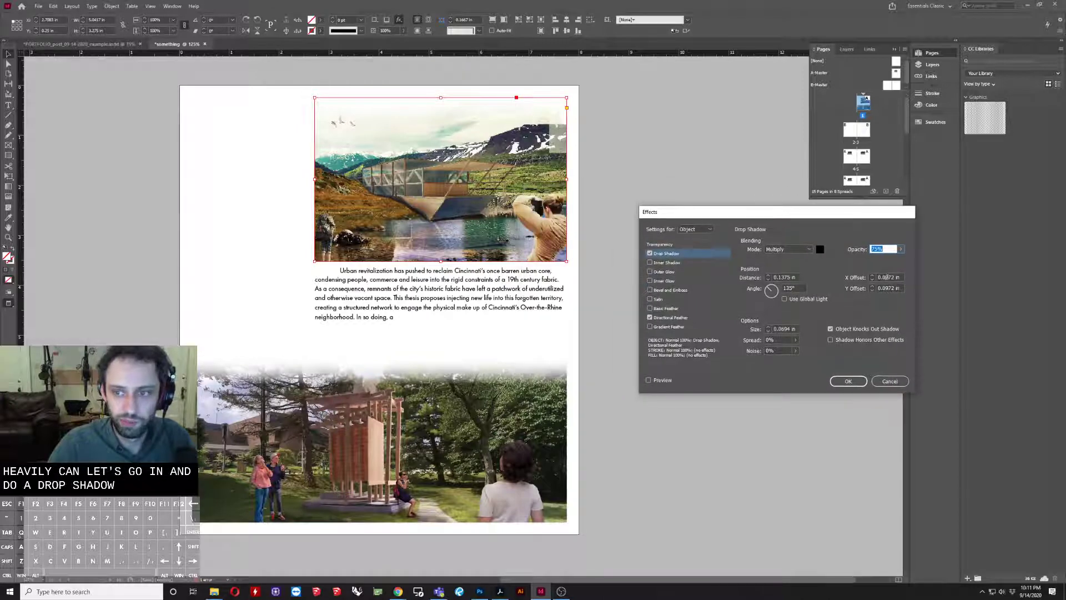
click(661, 380)
drag(720, 218, 674, 203)
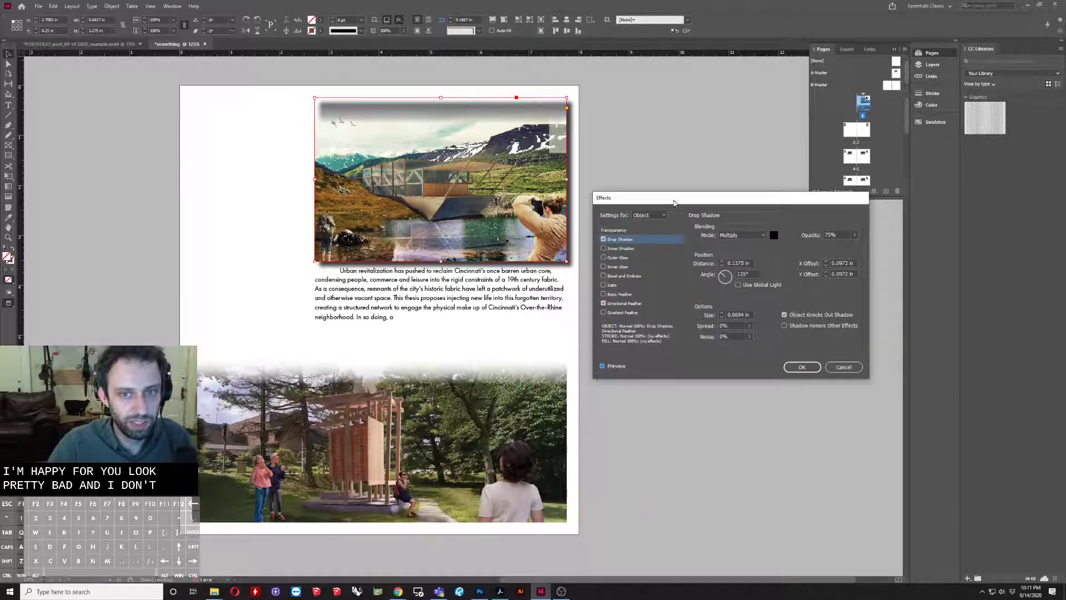
click(606, 303)
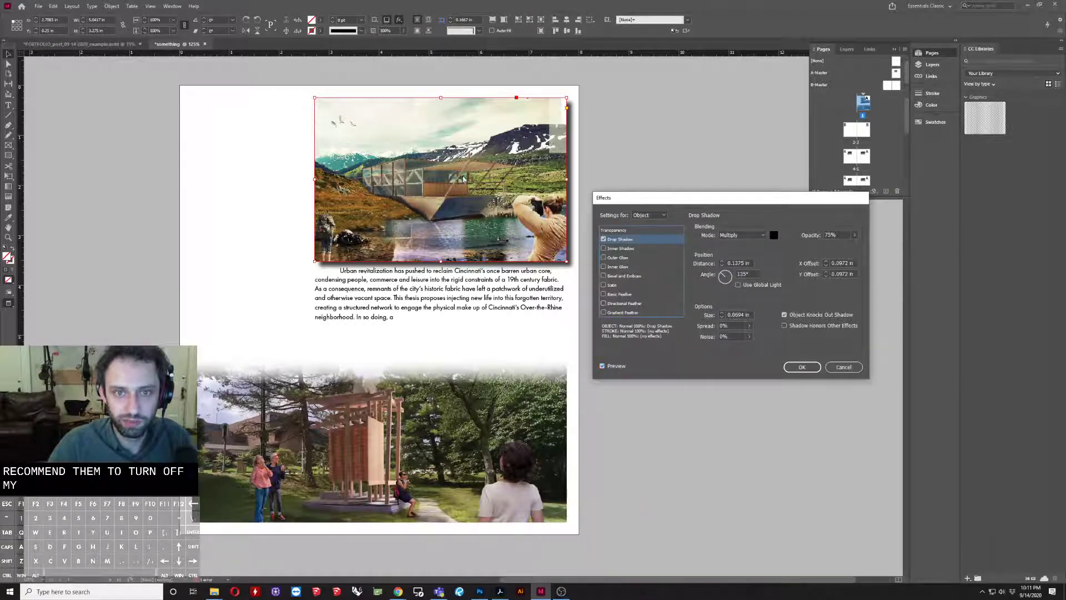
drag(636, 201, 686, 148)
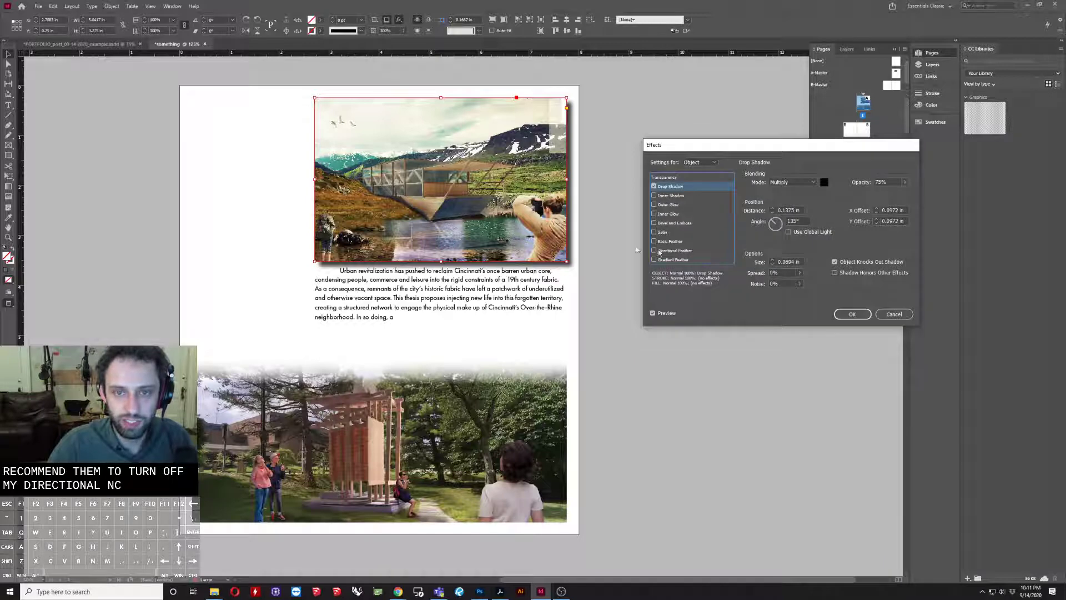
Step: Lower the drop shadow's opacity to 25%
click(886, 182)
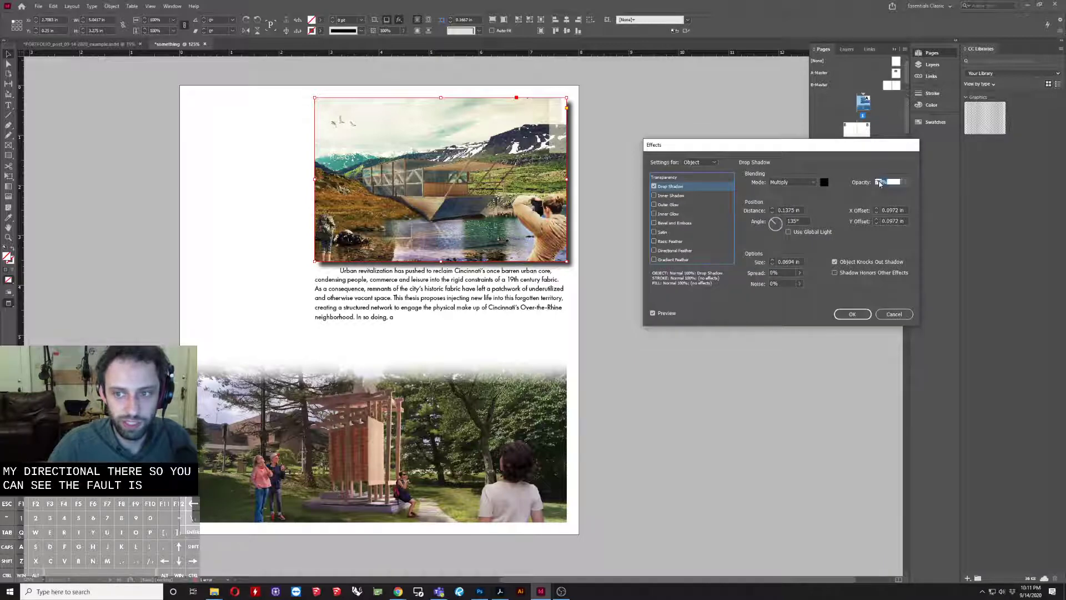
text(.254)
key(BackSpace)
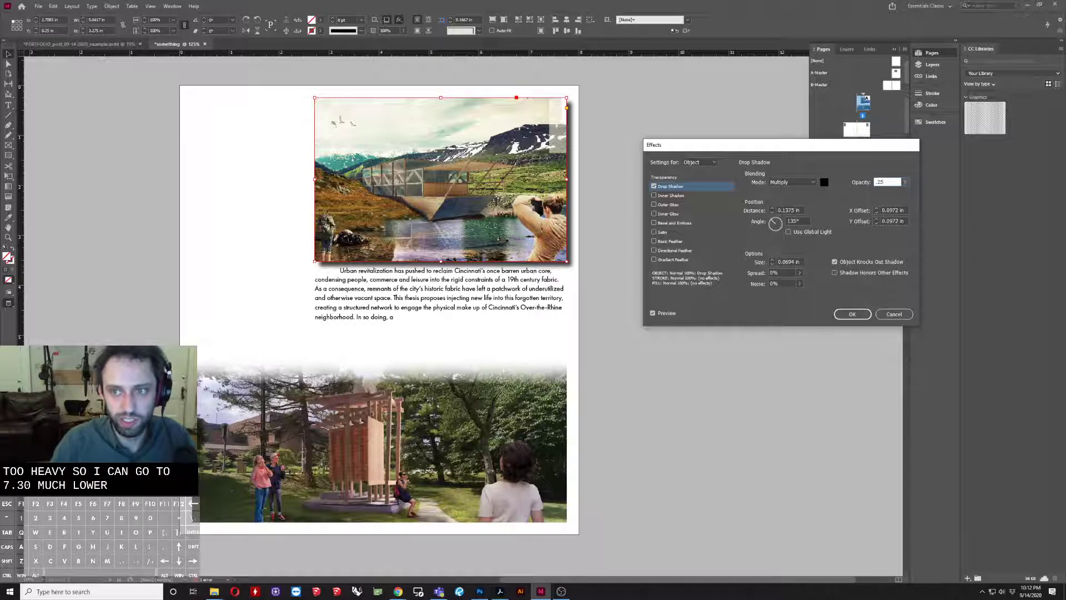
key(Tab)
click(894, 184)
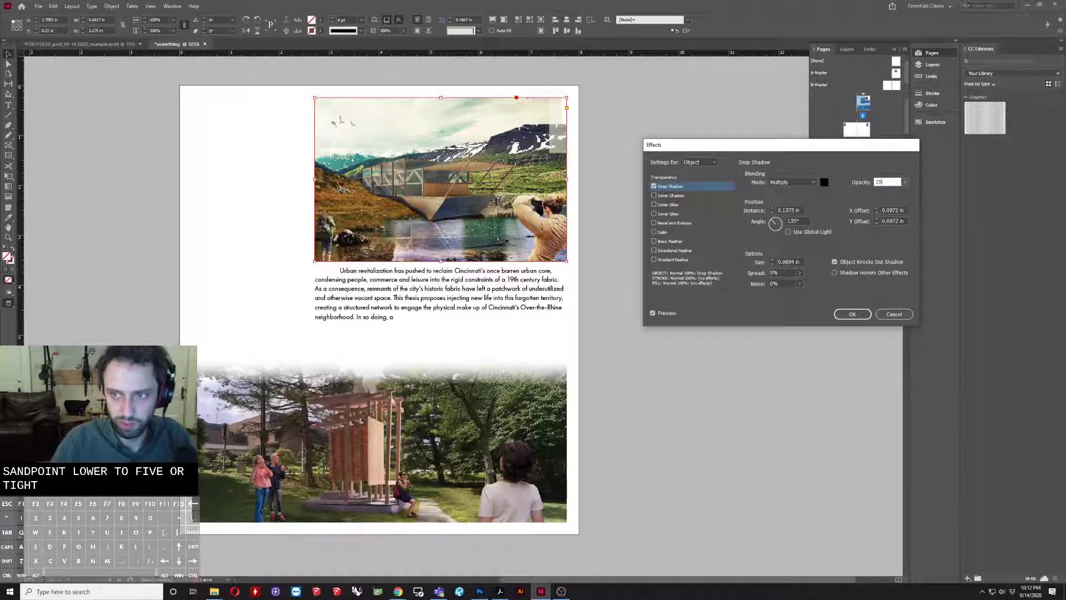
text(25)
key(Tab)
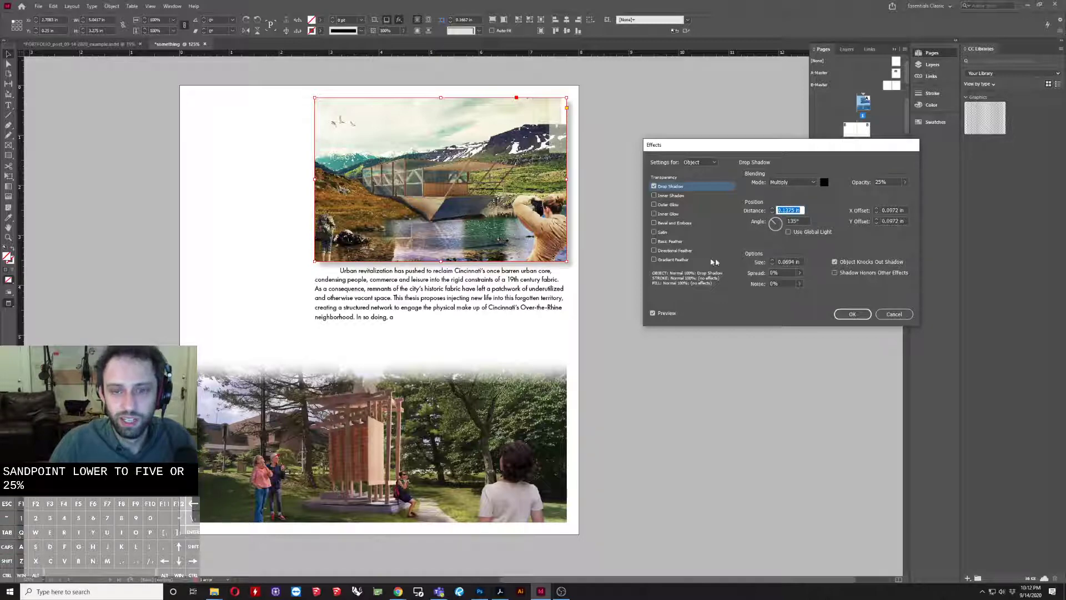
Step: Try a drop shadow distance of 0.5 in, and reduce it to 0.0625 in
click(772, 209)
click(772, 208)
click(772, 208)
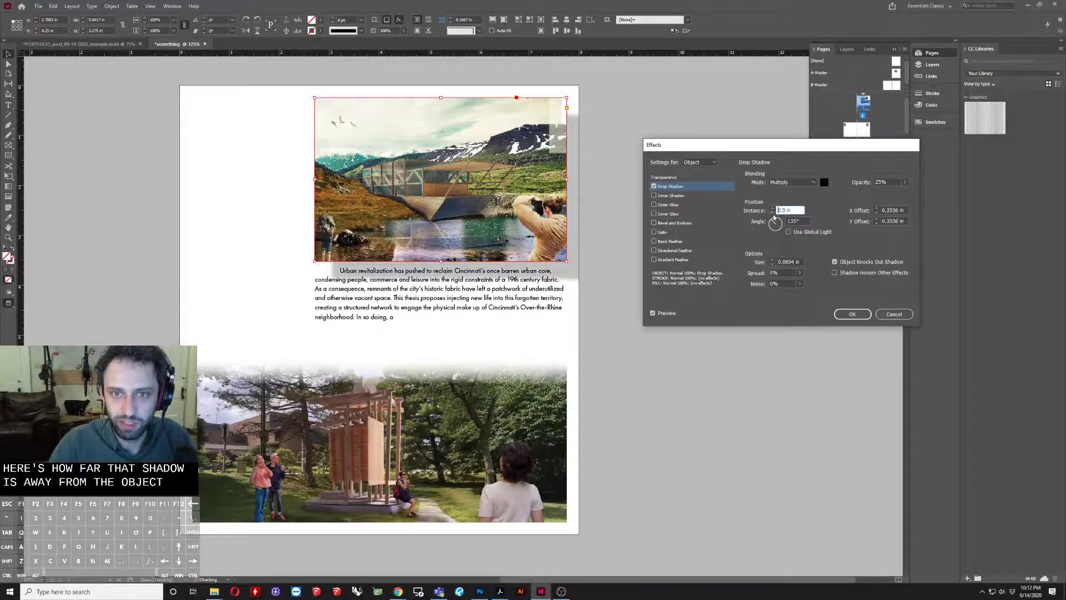
click(772, 213)
click(772, 214)
click(773, 213)
click(773, 214)
click(773, 213)
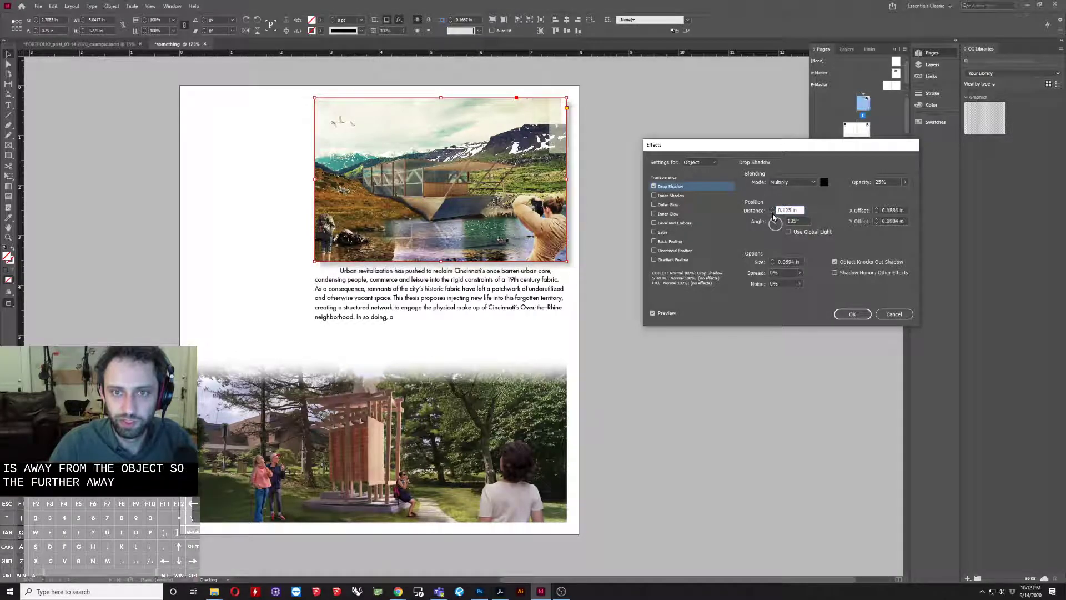
click(772, 213)
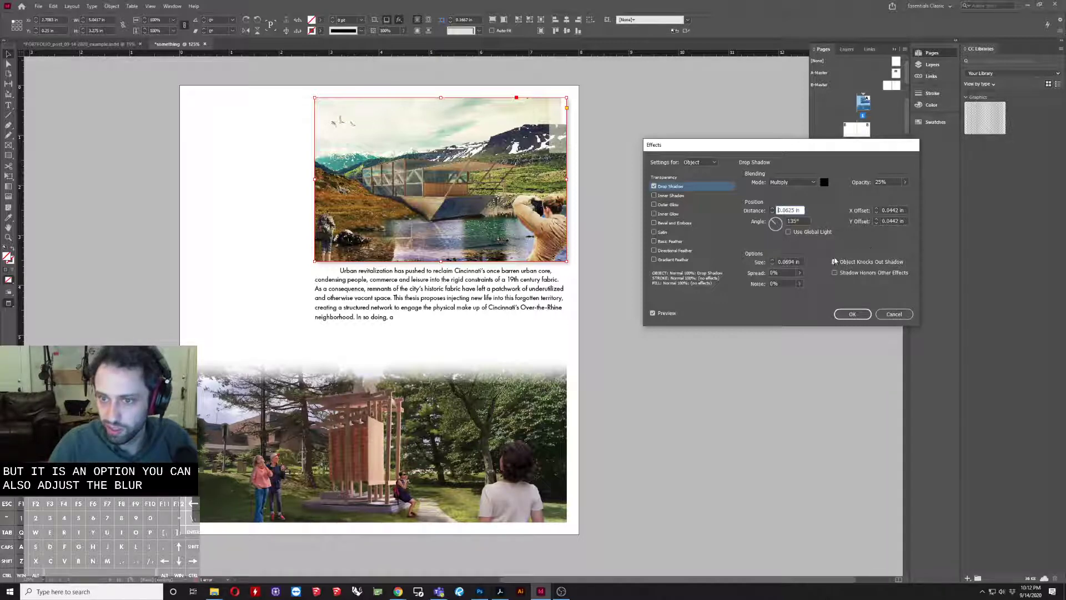
Step: Remove the shadow's blur by setting its size to 0 in, and raise the distance to 0.25 in
click(803, 261)
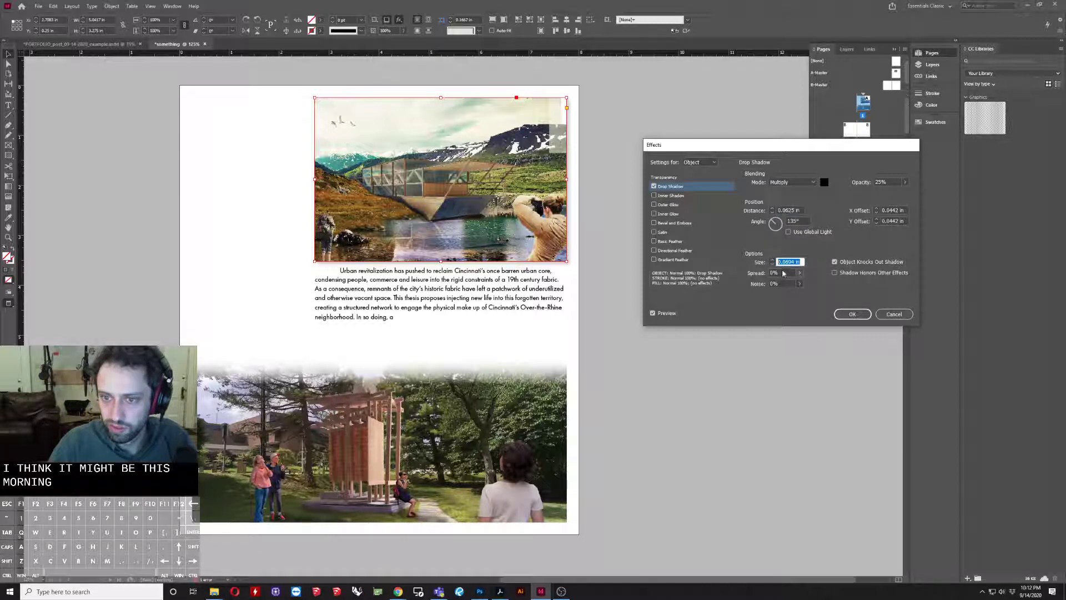
click(773, 265)
click(775, 265)
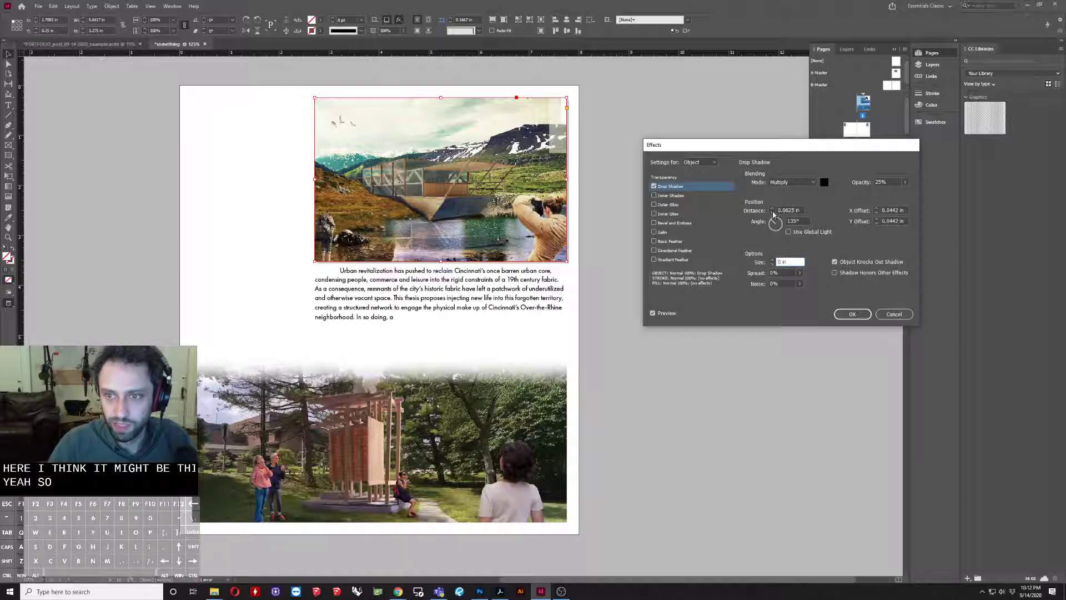
click(772, 209)
click(772, 209)
click(772, 208)
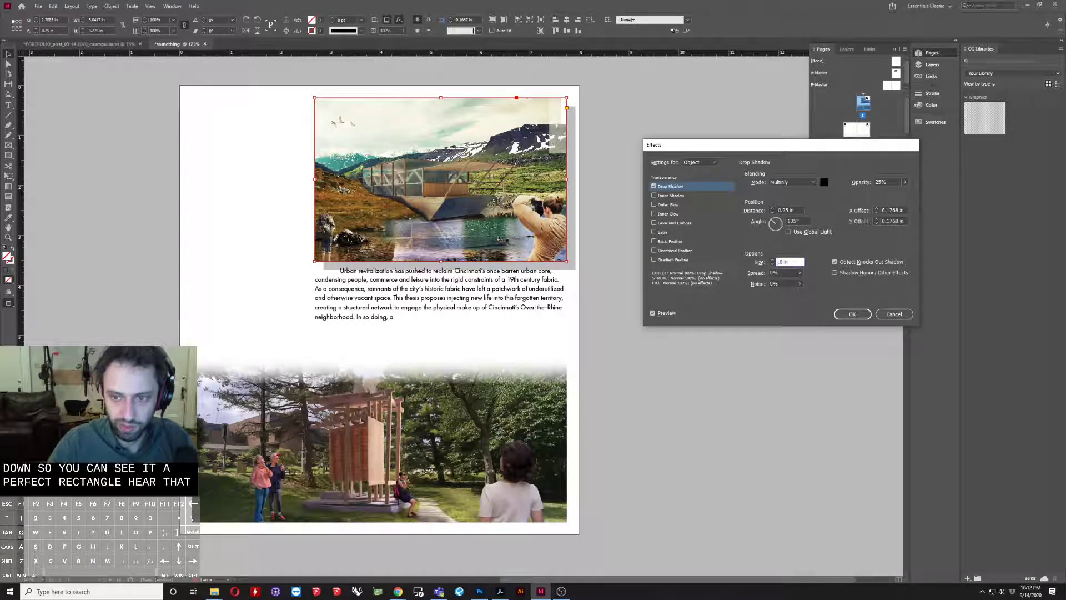
Step: Soften the drop shadow with a size of 0.065 in, apply the effects and deselect the image
text(.065)
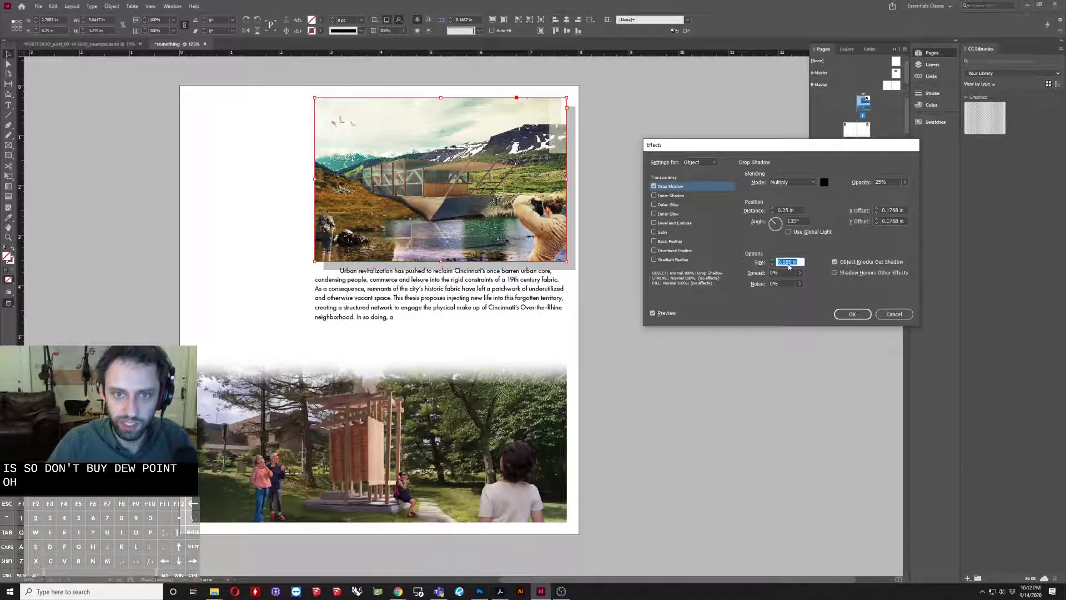
key(Return)
click(583, 96)
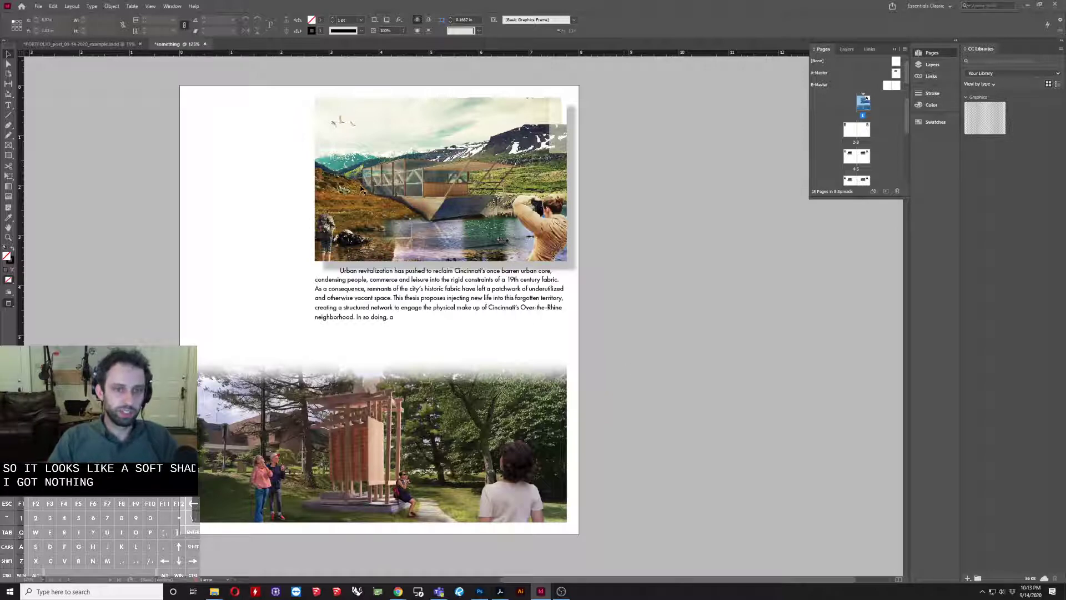
Step: Give the mountain lake rendering's frame a 1 pt stroke, keeping the frame in its original place
click(393, 185)
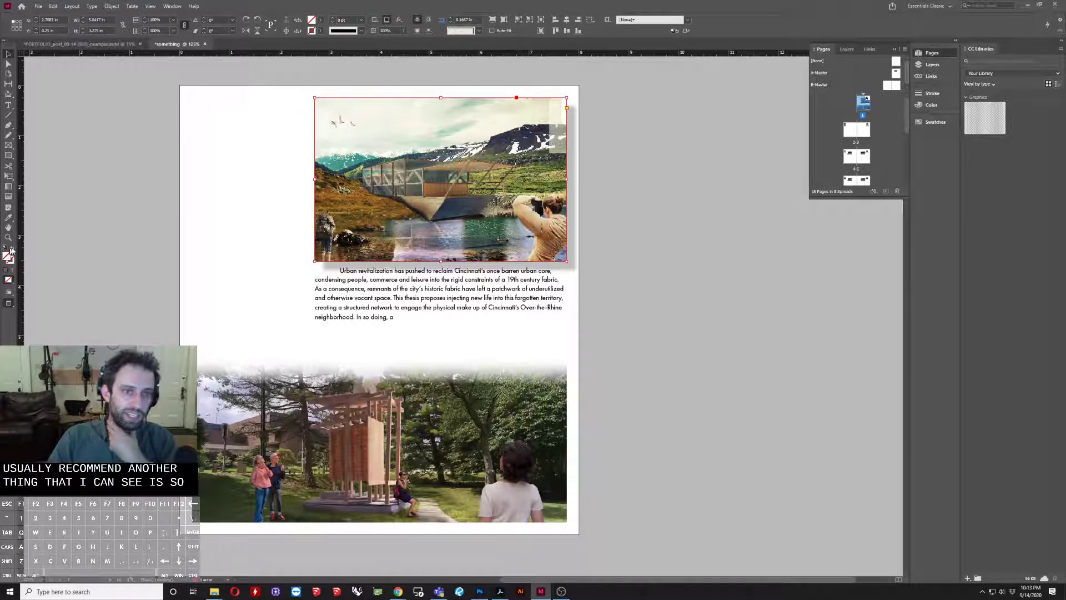
drag(368, 120, 276, 141)
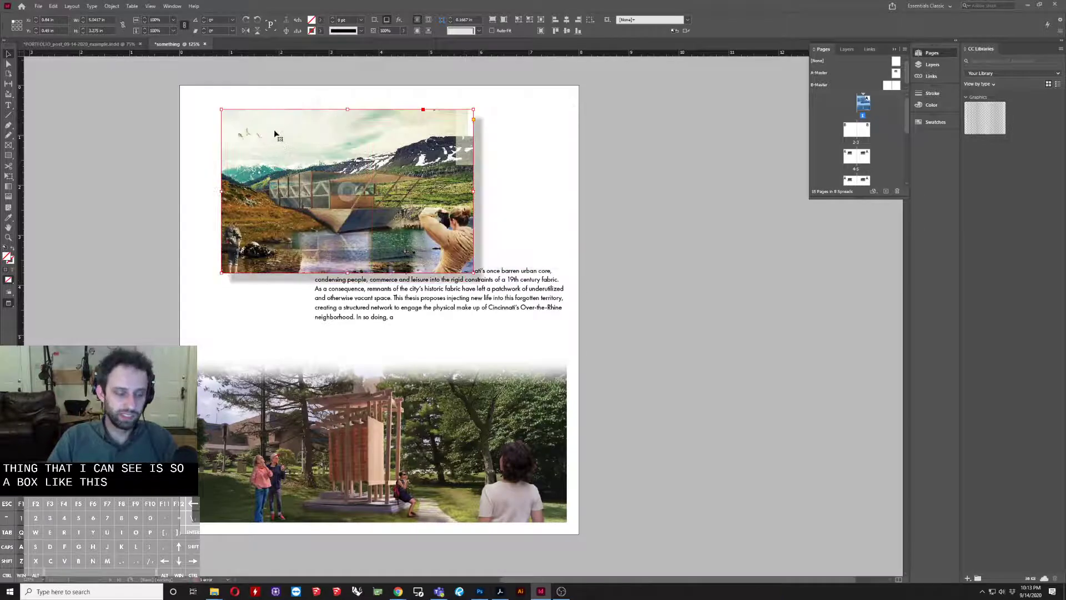
key(ctrl+z)
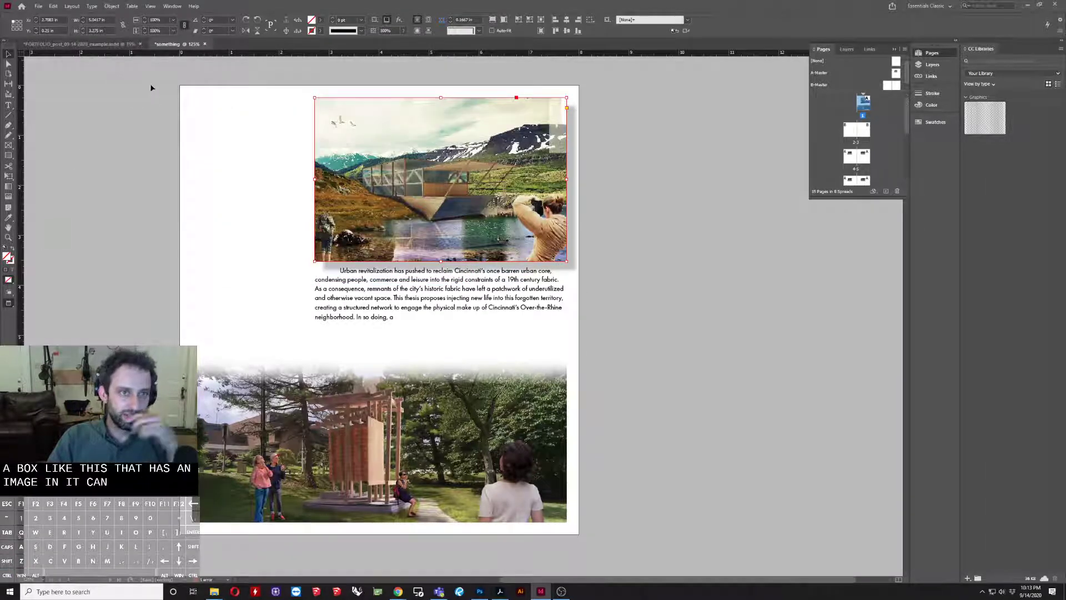
click(333, 18)
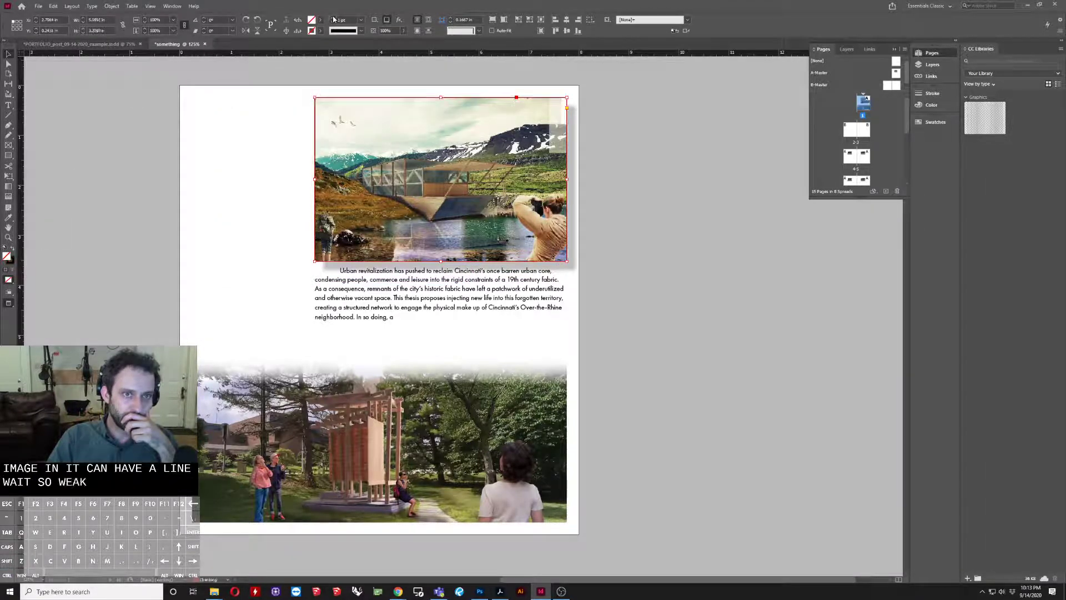
click(283, 155)
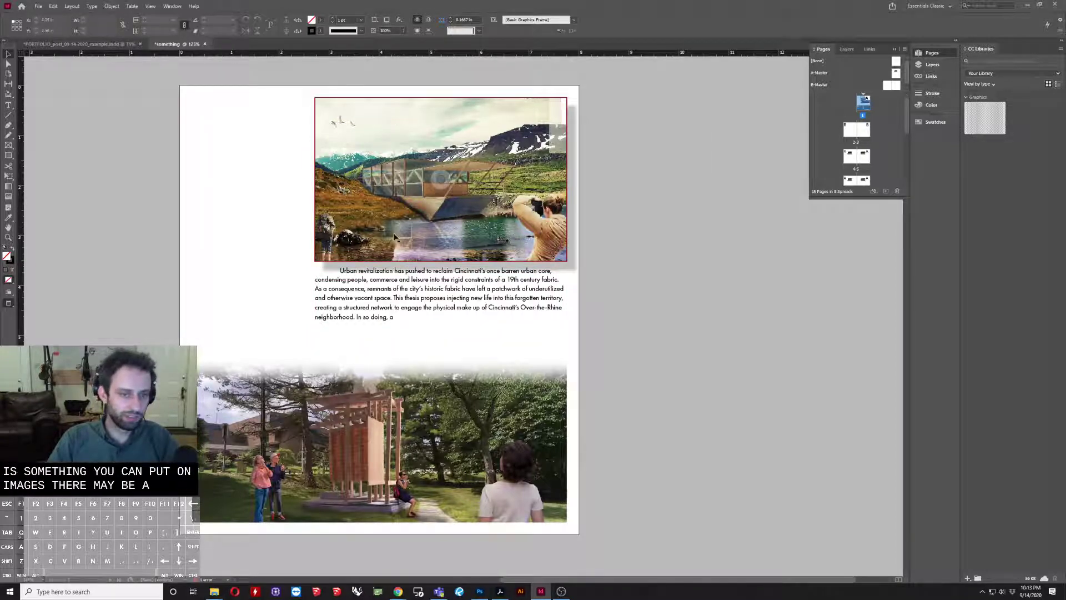
Step: Review the page with the outlined rendering and switch to the PORTFOLIO_post_09-14-2020_example.indd document
scroll(392, 238, down, 3)
scroll(395, 237, up, 4)
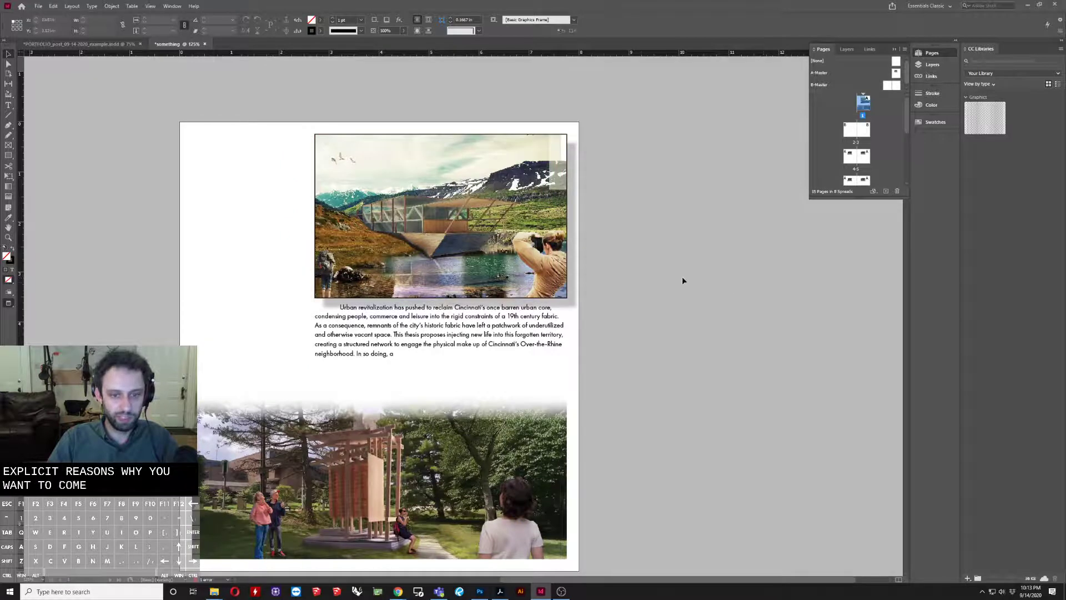
click(80, 45)
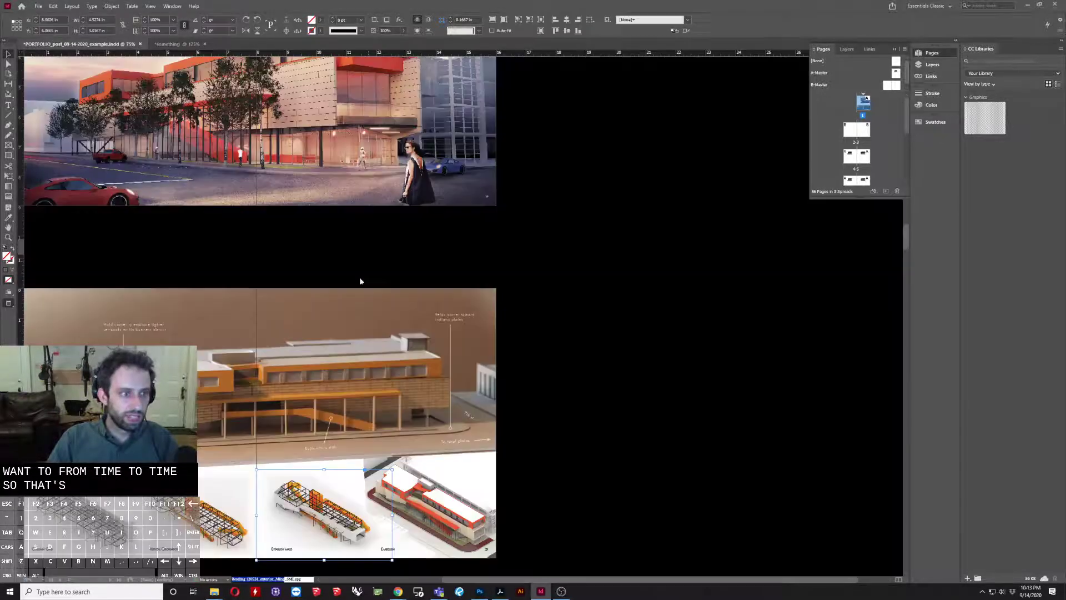
Step: Look over the example portfolio's spreads and return to the something document's page with the lake rendering
key(ctrl+minus)
key(ctrl+minus)
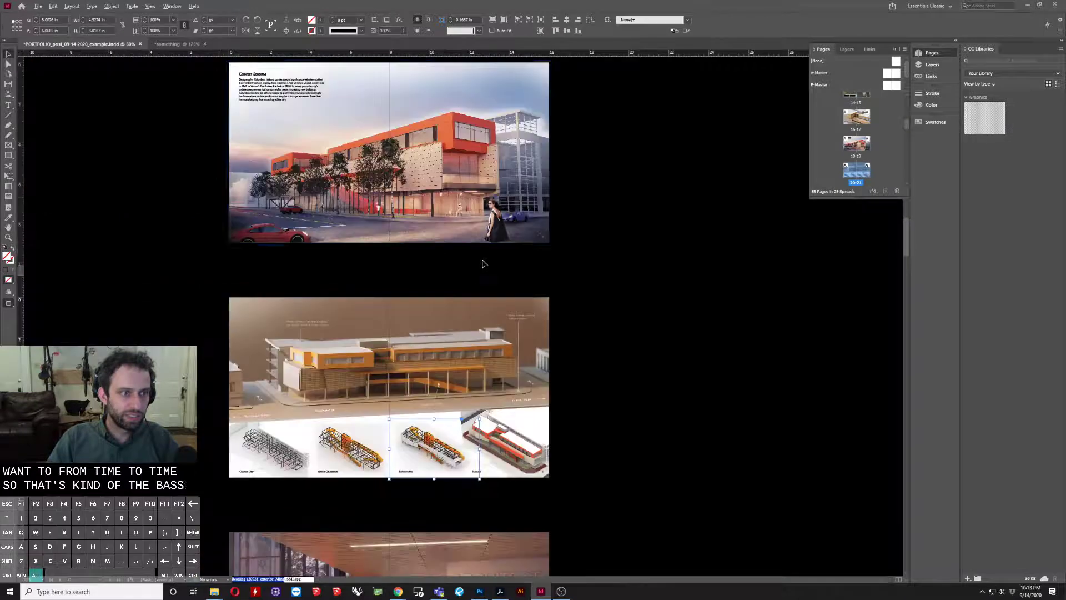
click(183, 45)
scroll(222, 289, up, 2)
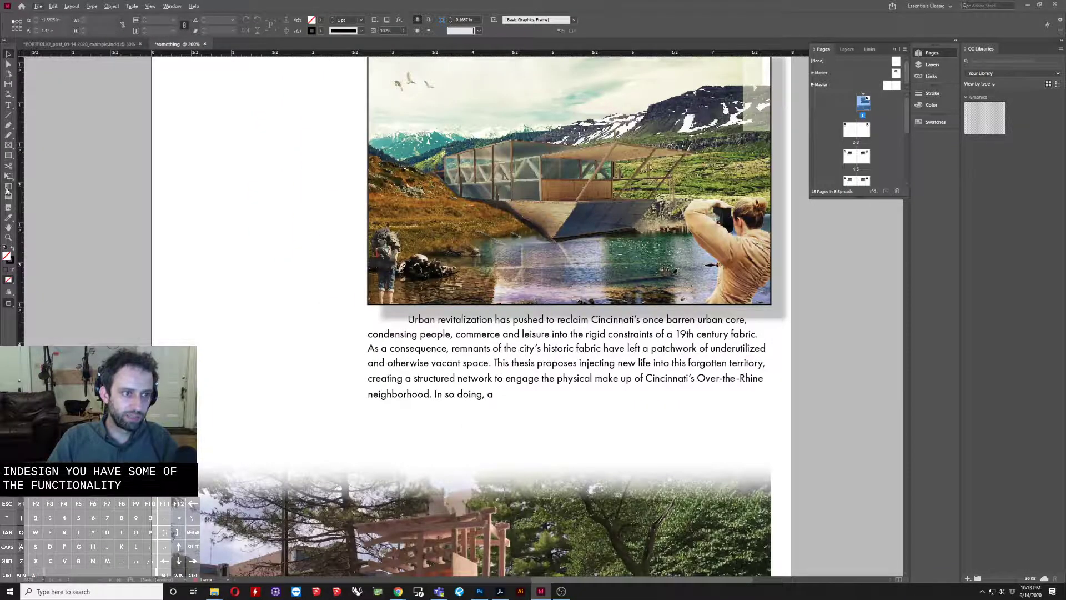
Step: Draw a rectangle about 1.7 in wide in the blank area beside the mountain lake rendering and fill it with green
click(7, 158)
drag(169, 204, 306, 322)
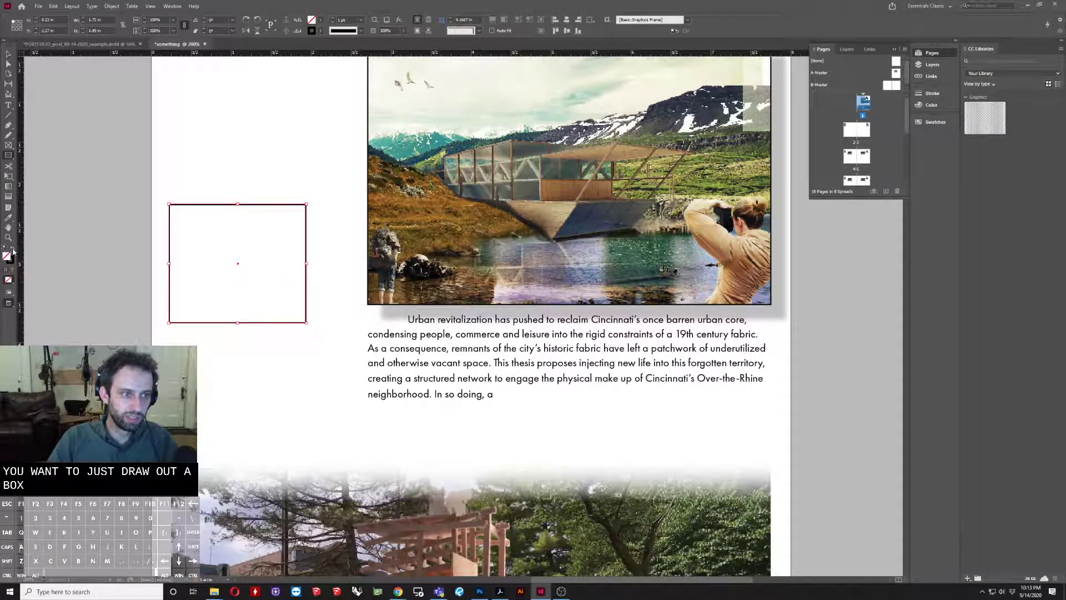
key(shift+x)
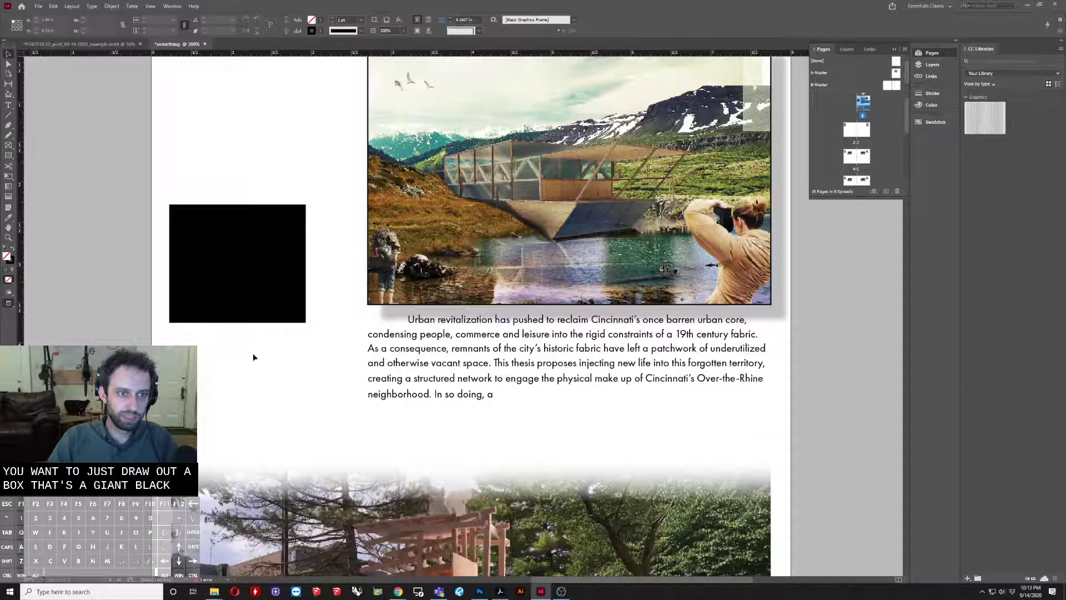
double_click(311, 20)
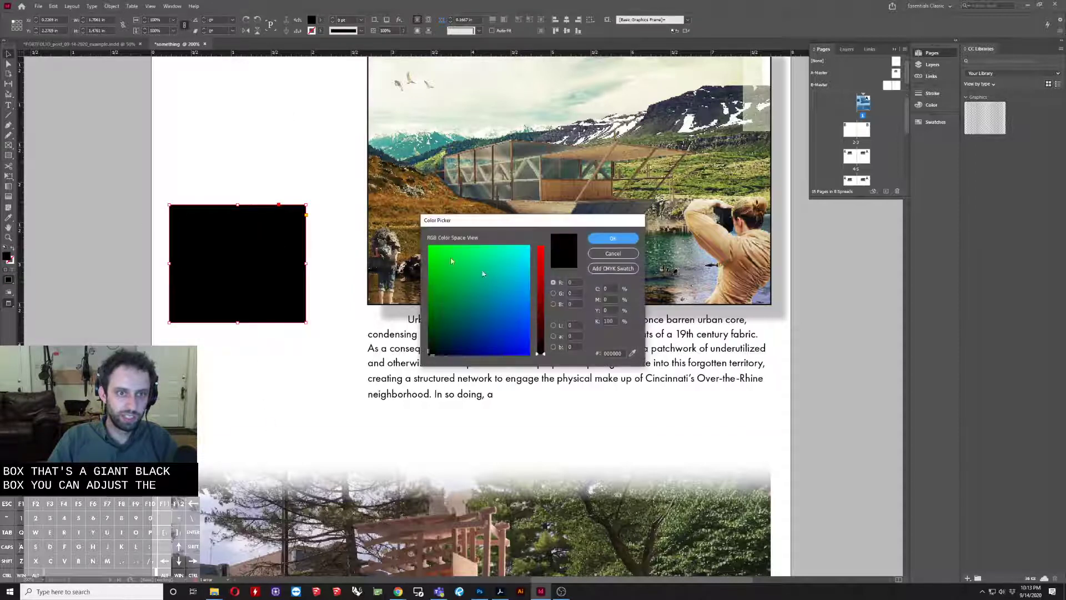
click(541, 244)
click(612, 251)
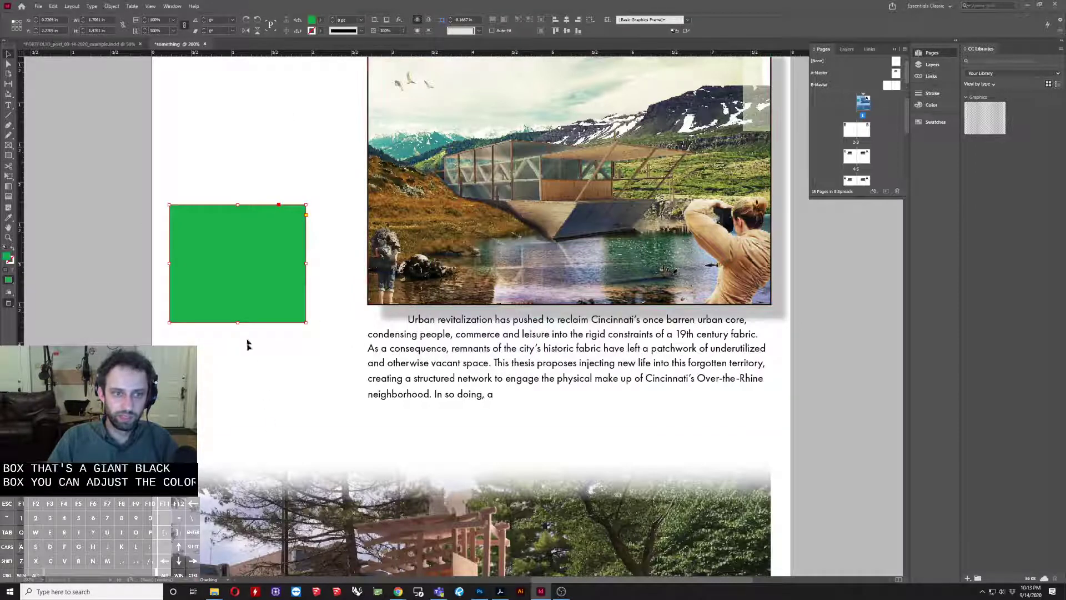
Step: Reshape the green rectangle into a horizontal bar about 0.53 in high crossing the page, and send it behind the lake rendering
drag(242, 214, 234, 280)
drag(269, 294, 843, 272)
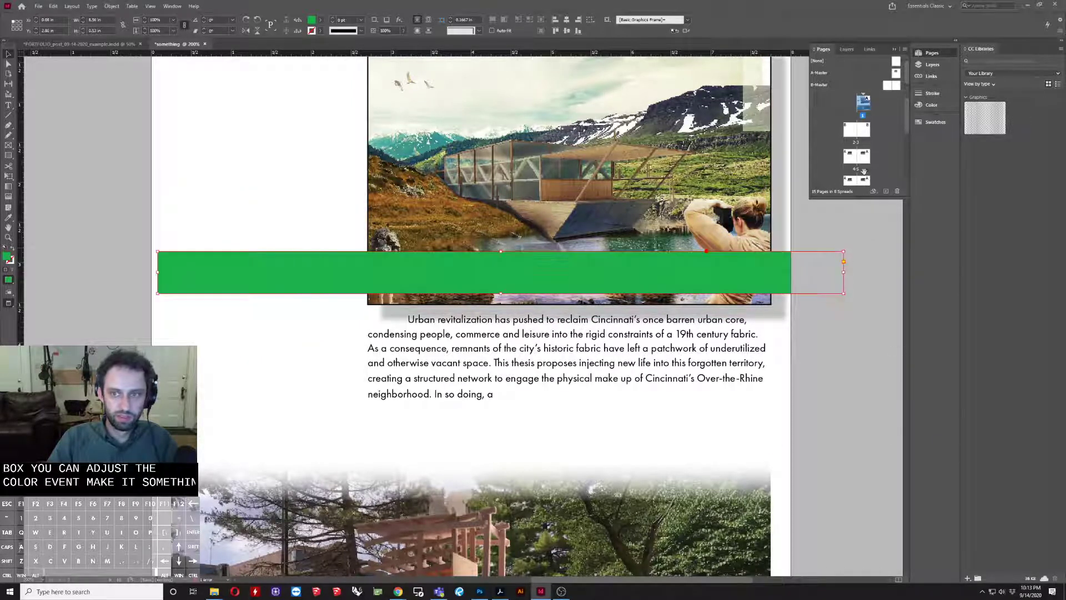
right_click(244, 272)
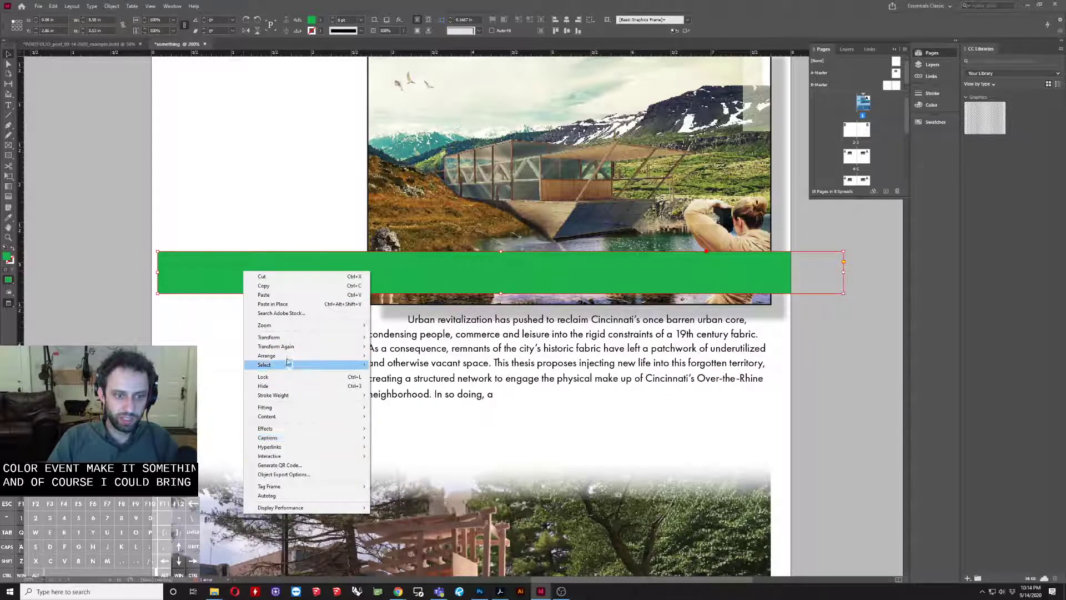
mouse_move(287, 356)
click(398, 364)
click(208, 360)
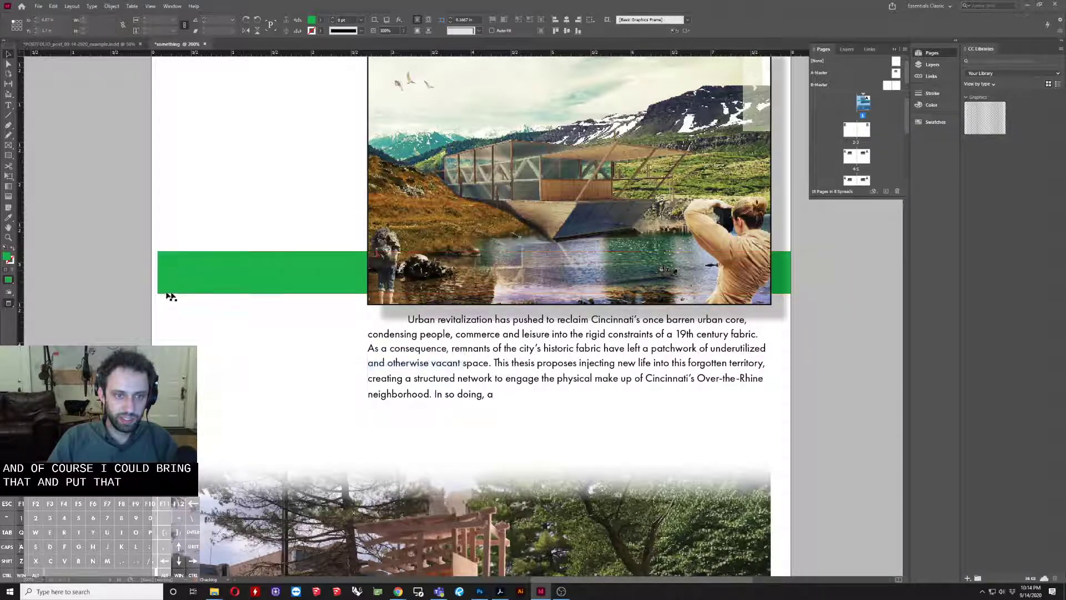
Step: Extend the green bar's left end to the page's left edge and deselect it
click(163, 274)
drag(158, 272, 146, 272)
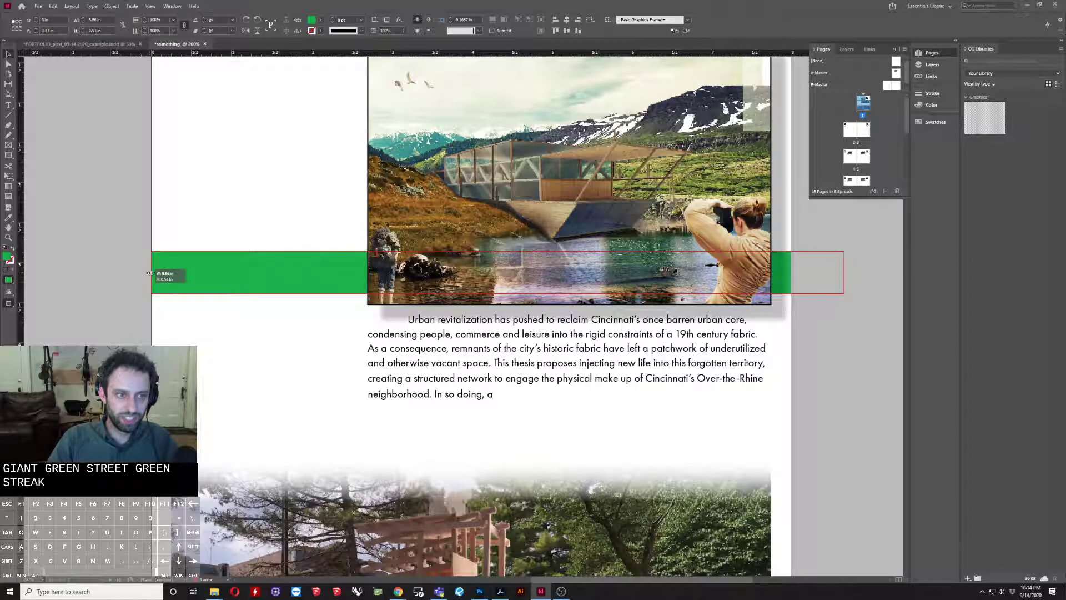
click(175, 324)
key(ctrl+1)
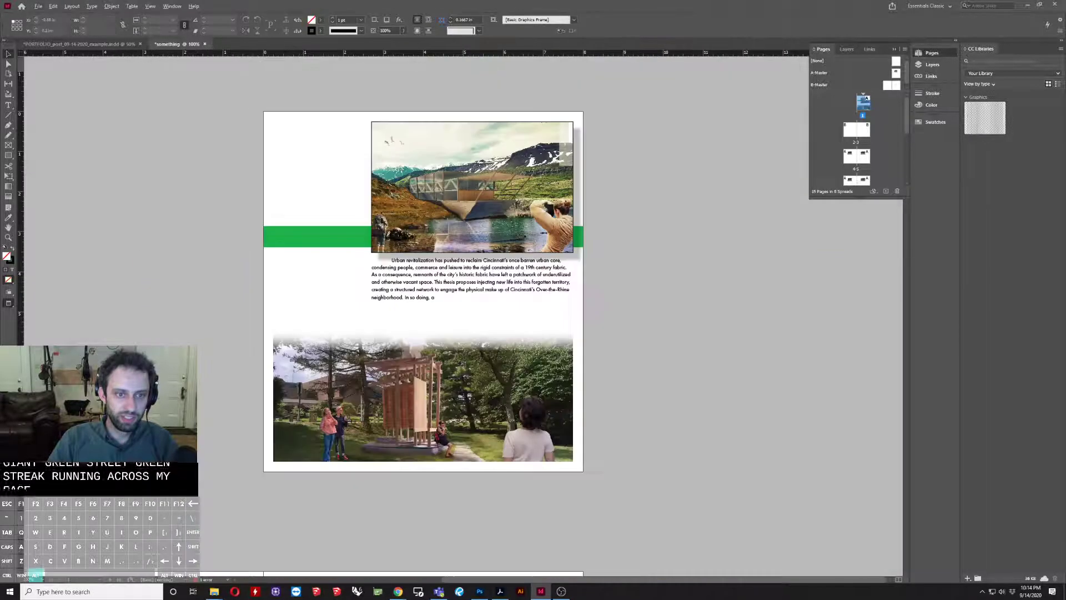
Step: Move the green bar up to the grid row across the rendering's middle and reduce its height to 0.375 in
click(281, 240)
drag(288, 240, 302, 203)
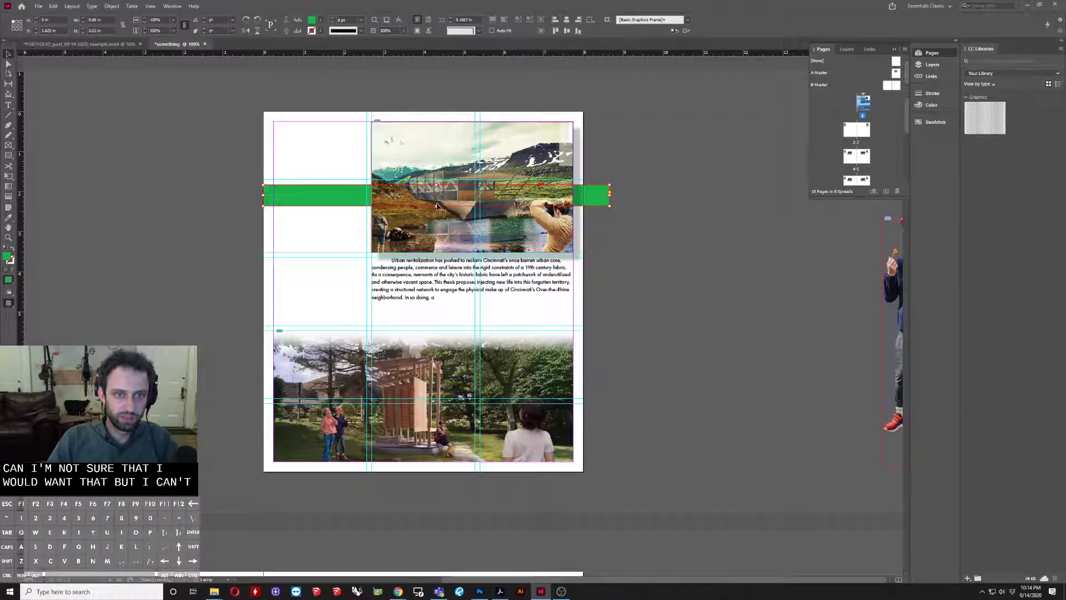
drag(436, 206, 436, 198)
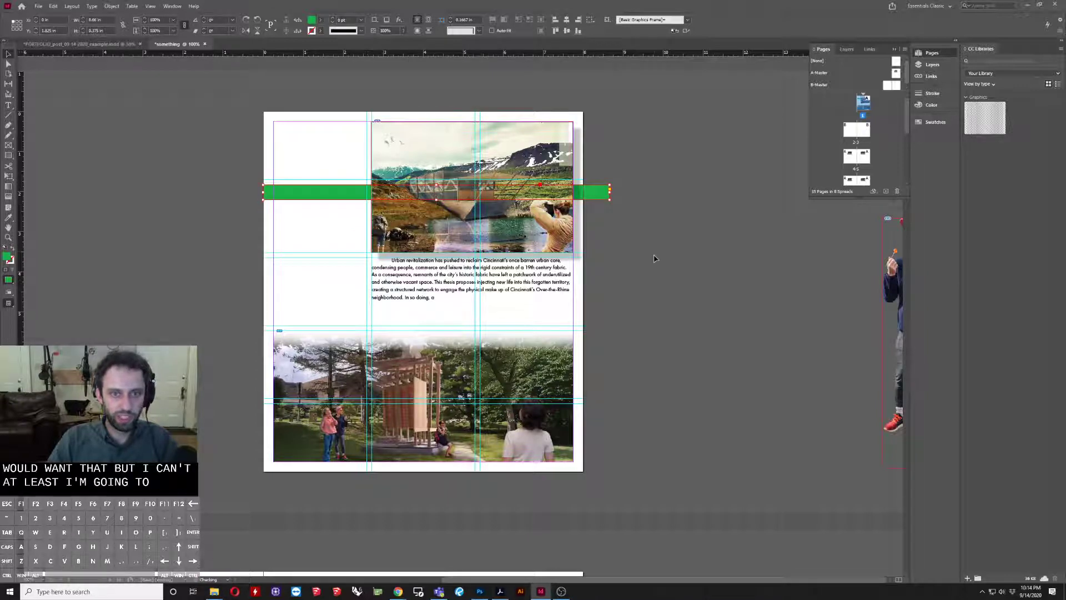
click(653, 309)
key(w)
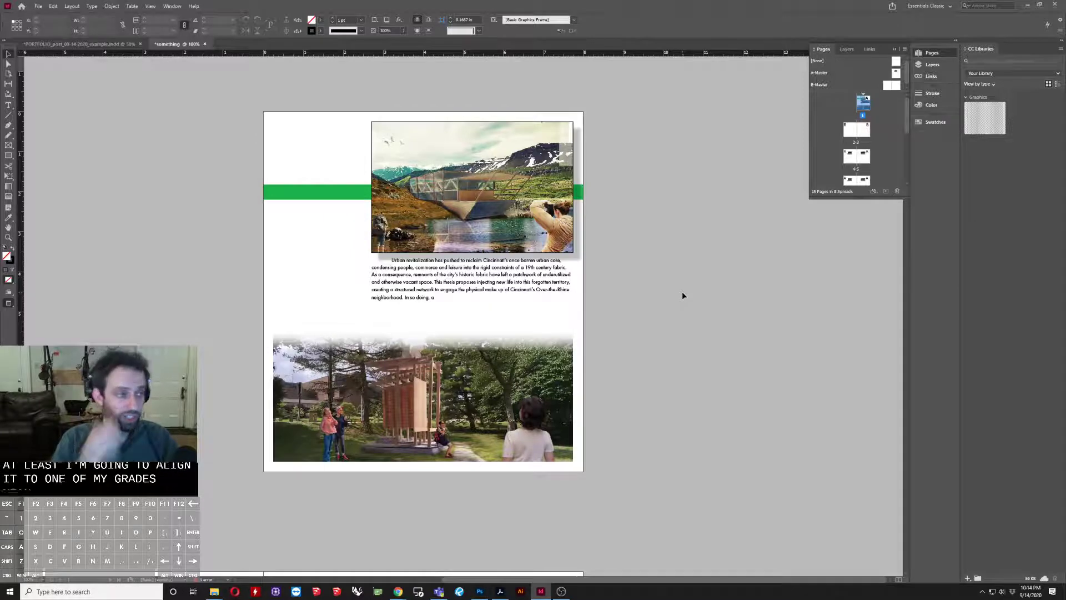
Step: Copy the green bar from page 1 and paste it onto the A-Master page
scroll(682, 291, up, 1)
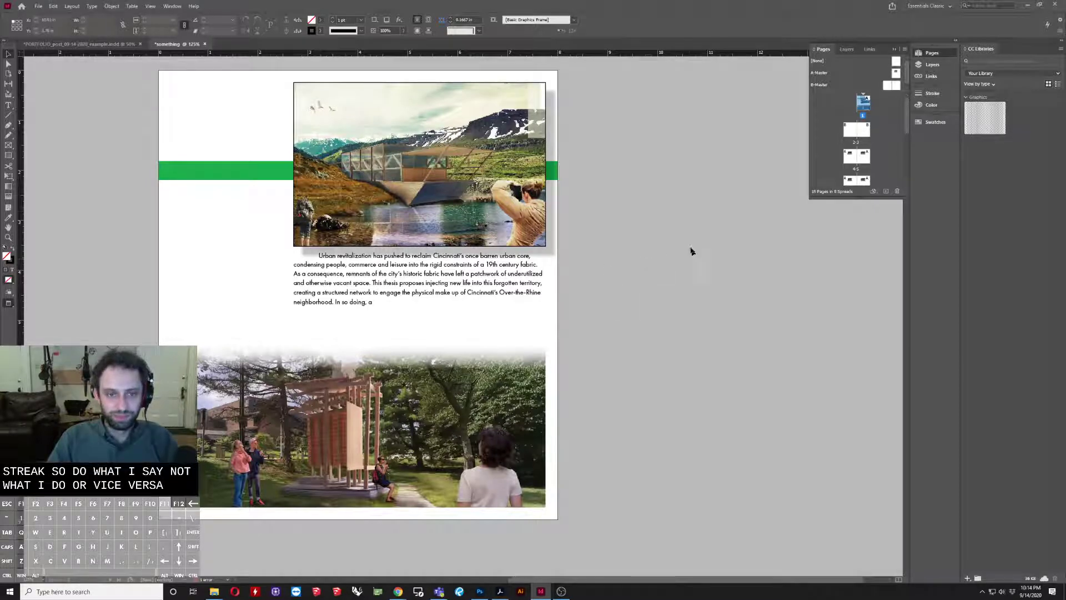
click(222, 173)
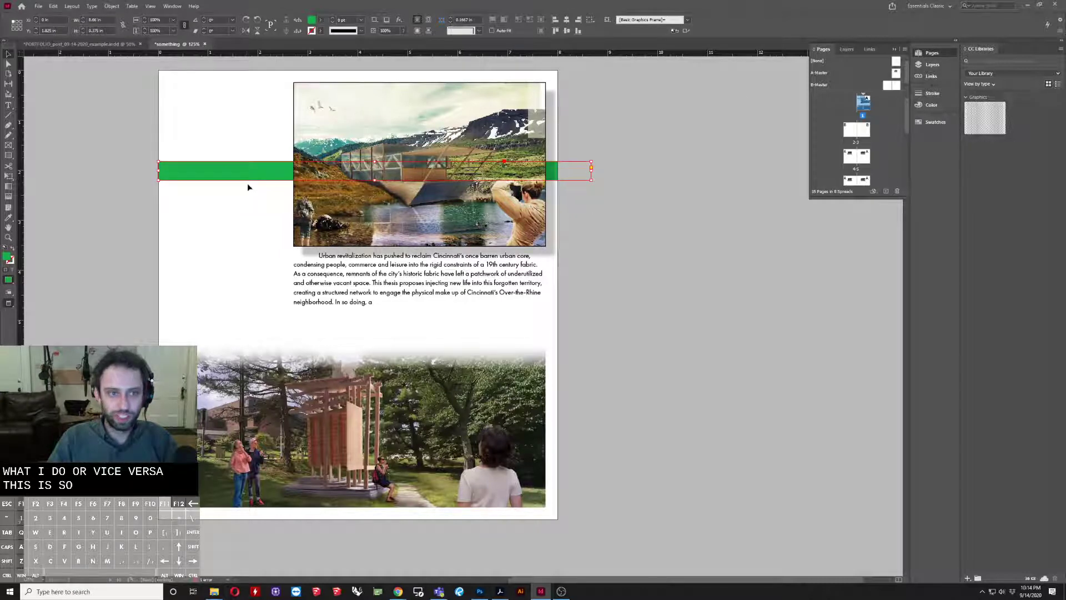
click(231, 195)
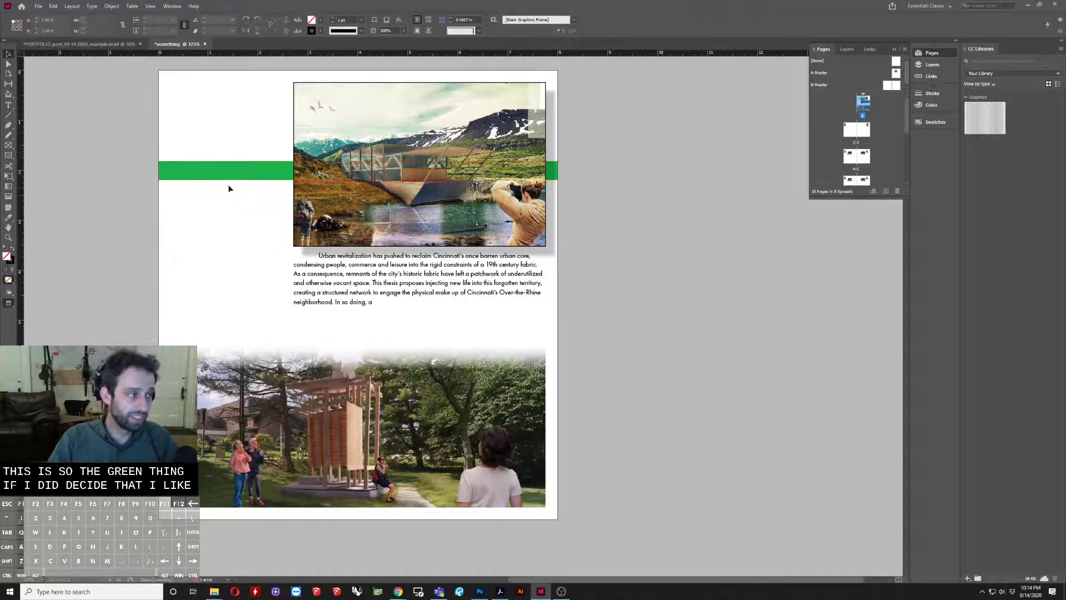
click(219, 168)
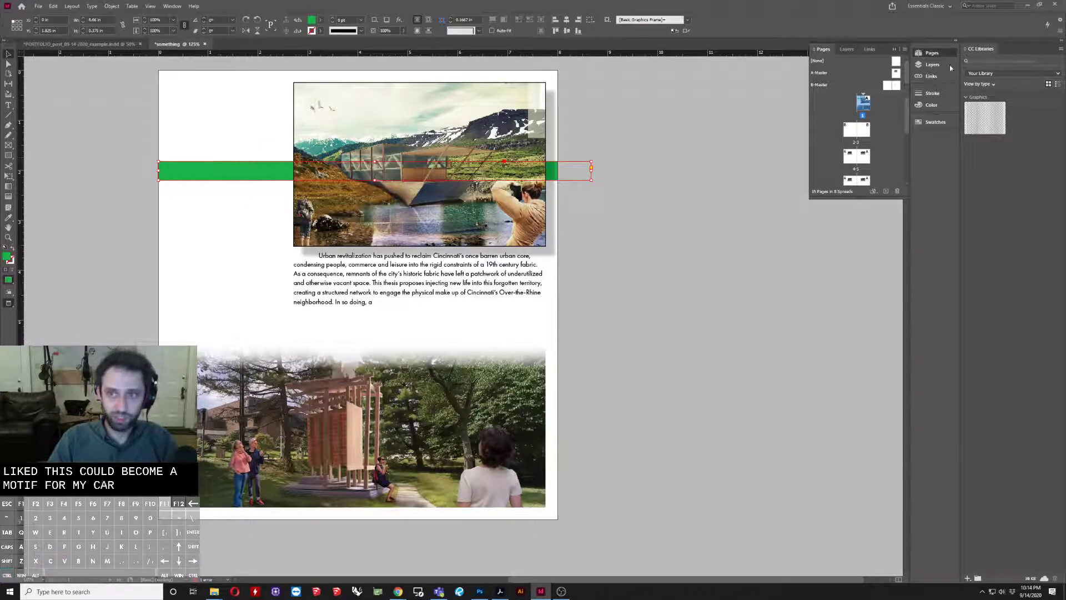
double_click(819, 73)
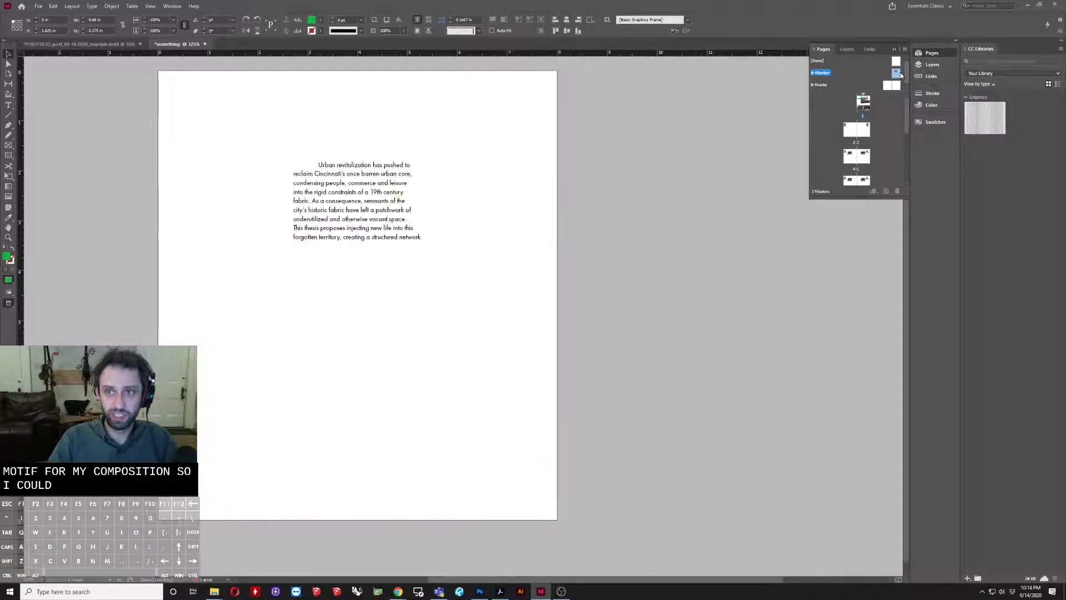
right_click(366, 318)
click(388, 328)
Step: Delete the body text frame from the A-Master page and bring the green bar's left end to the page's left edge
click(317, 197)
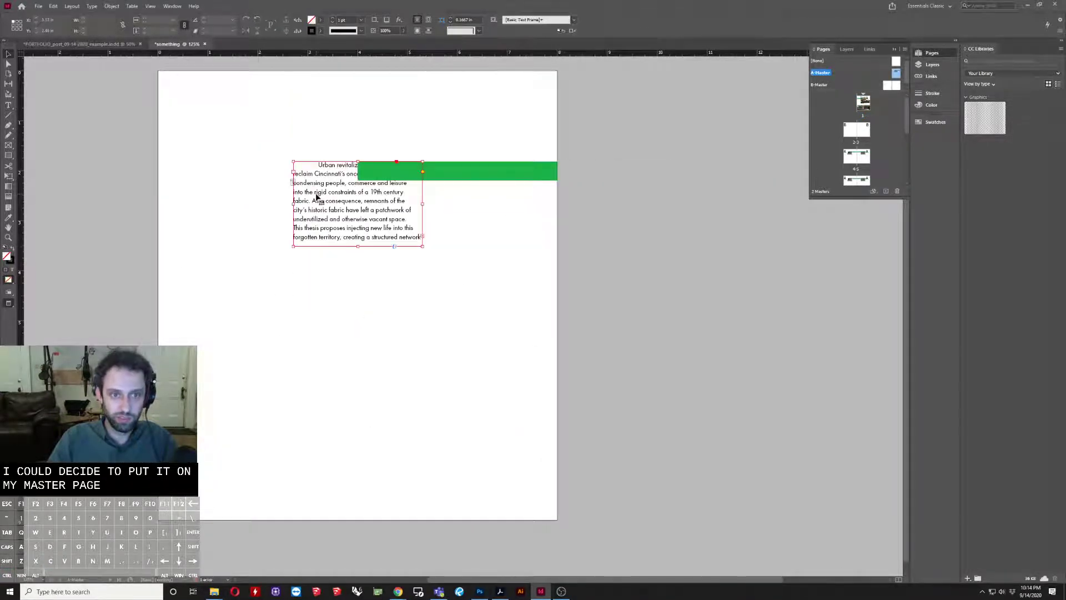
key(Delete)
click(373, 170)
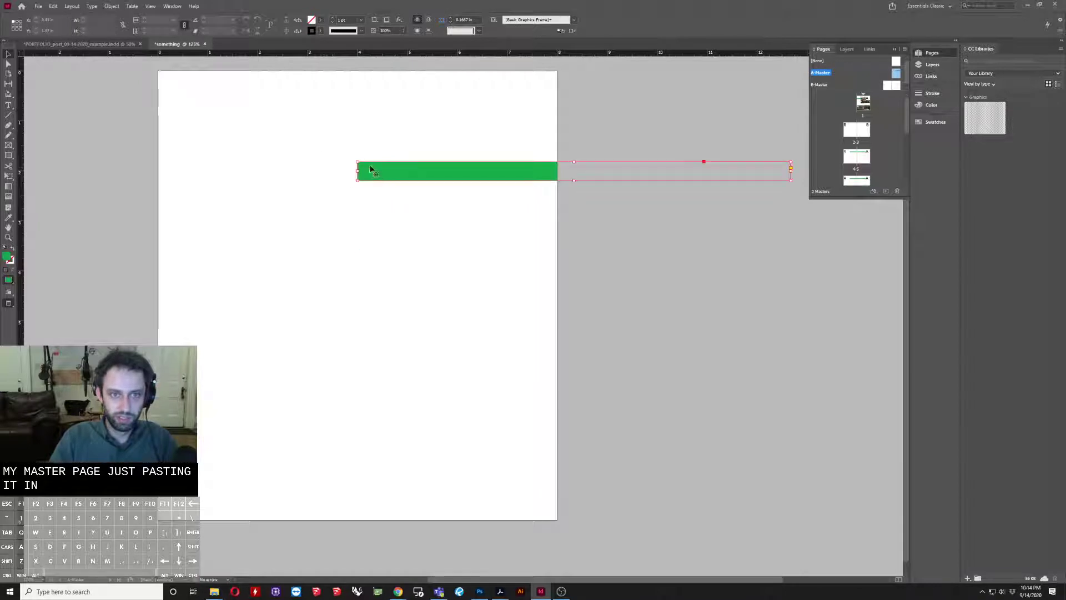
drag(357, 171, 159, 171)
click(703, 229)
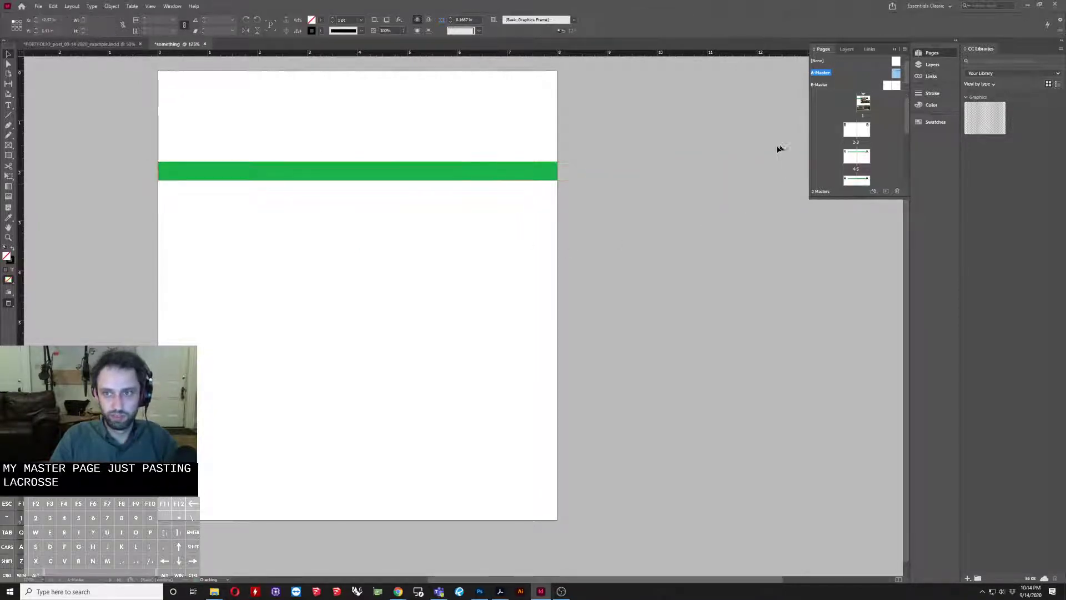
Step: Leave the A-Master page and return to page 1 with several spreads in view
click(868, 137)
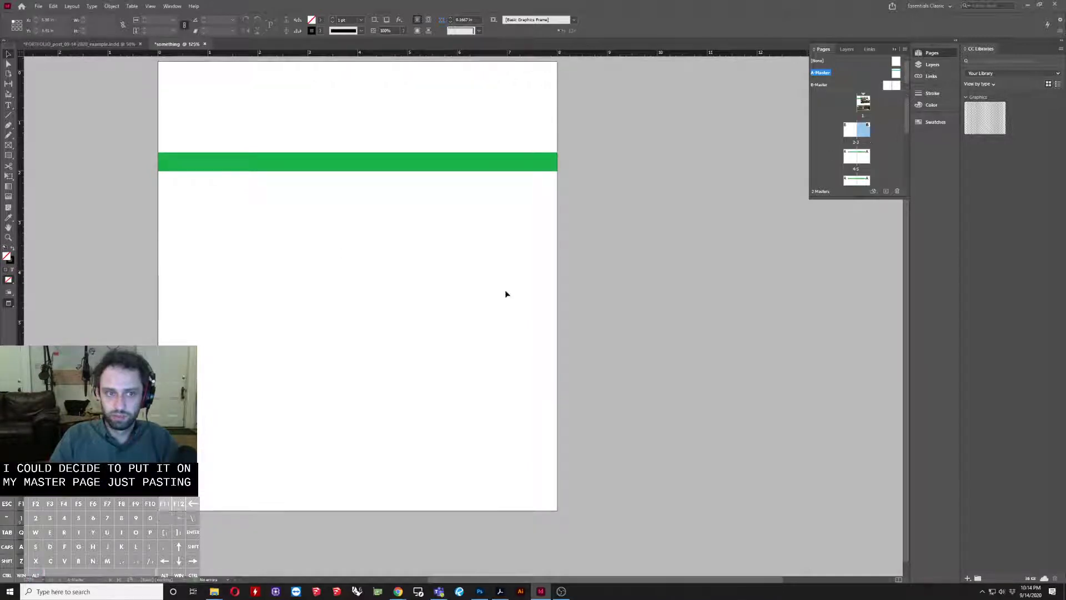
key(ctrl+minus)
key(ctrl+minus)
key(ctrl+minus)
key(ctrl+minus)
key(alt+w)
click(569, 346)
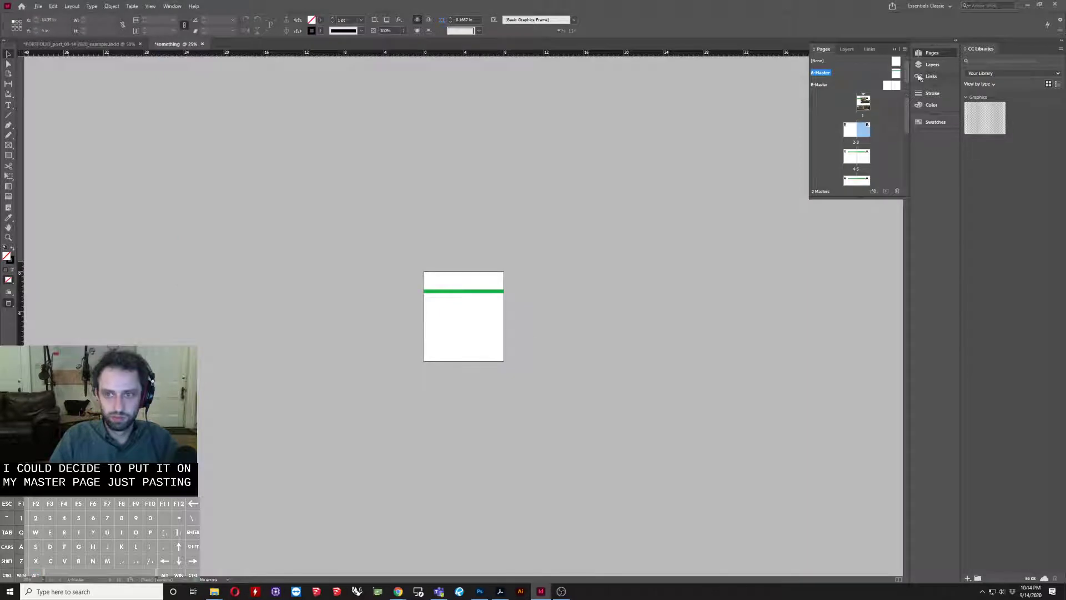
double_click(863, 103)
key(ctrl+alt+shift+v)
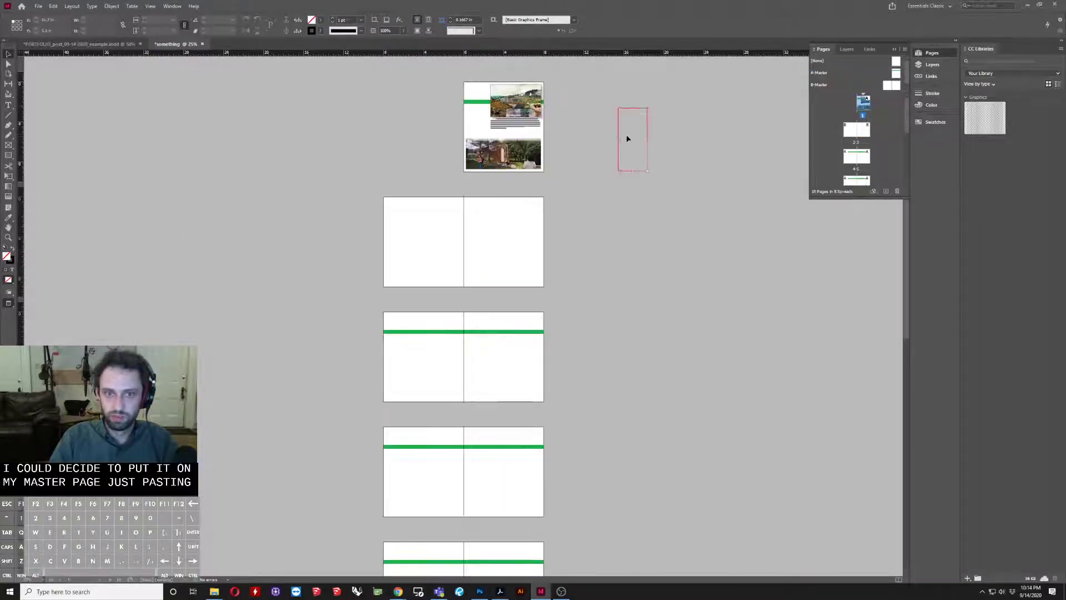
Step: Examine how the master page's green bar carries through the following spreads, and come back to page 1
scroll(559, 73, up, 3)
scroll(352, 247, down, 3)
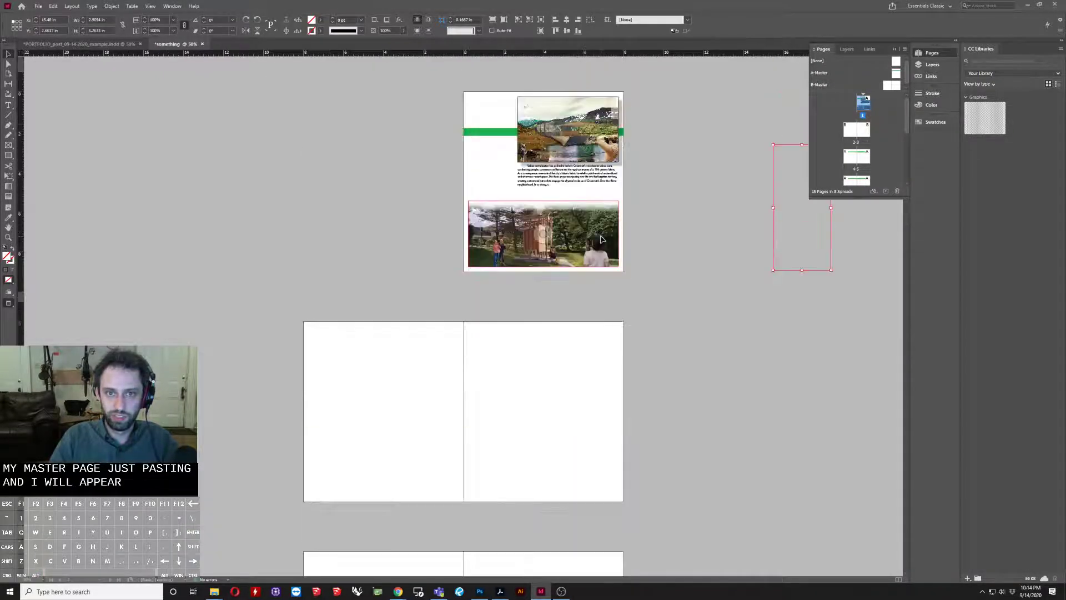
scroll(601, 239, down, 3)
scroll(601, 239, down, 3)
click(688, 260)
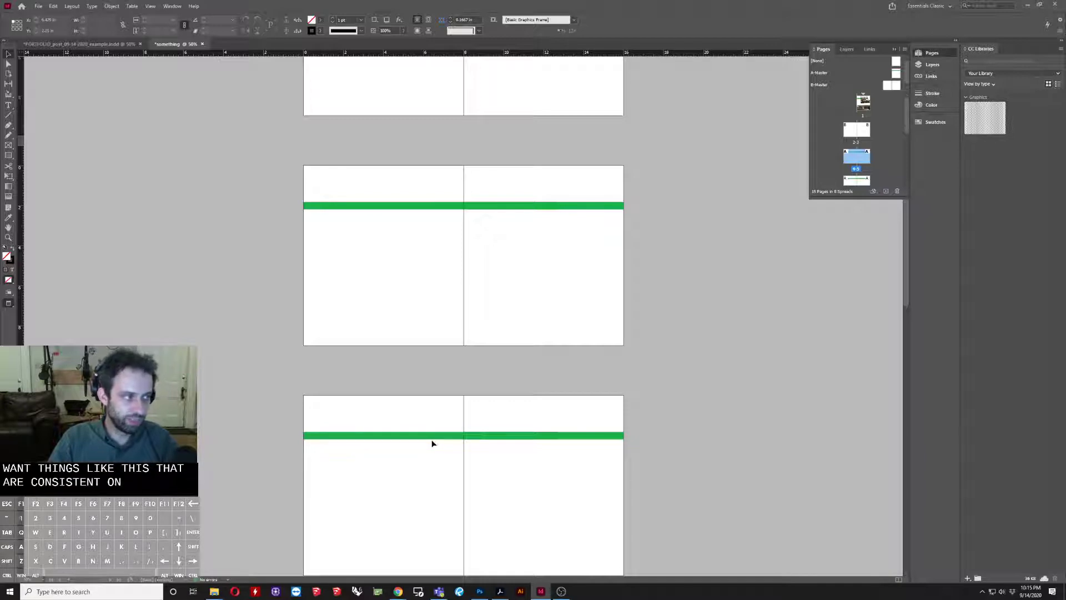
scroll(435, 438, up, 8)
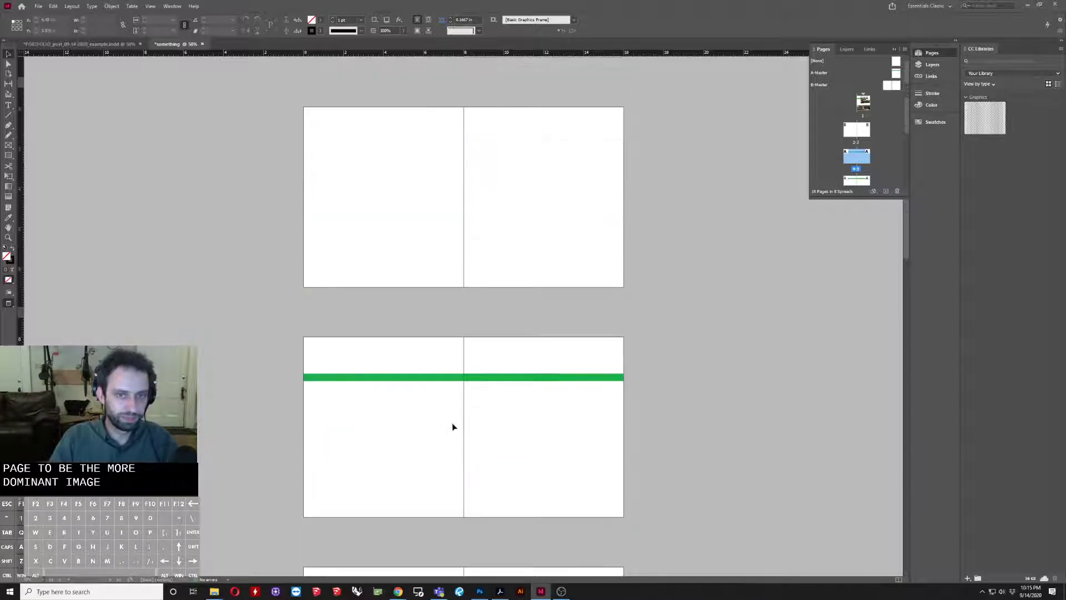
key(ctrl+1)
scroll(625, 188, up, 2)
scroll(735, 221, up, 1)
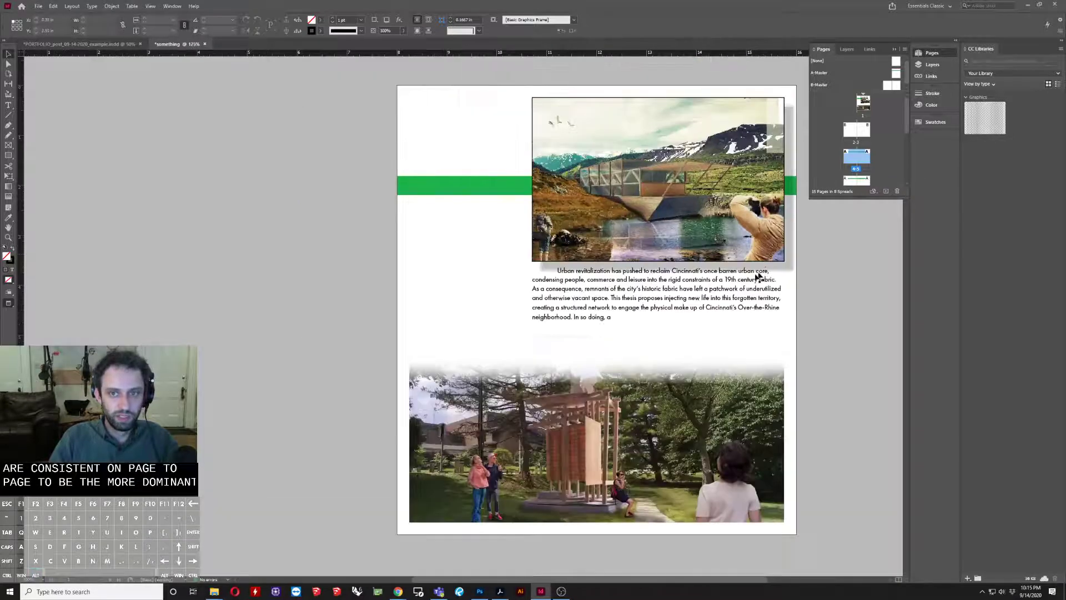
scroll(744, 276, right, 5)
scroll(611, 311, left, 2)
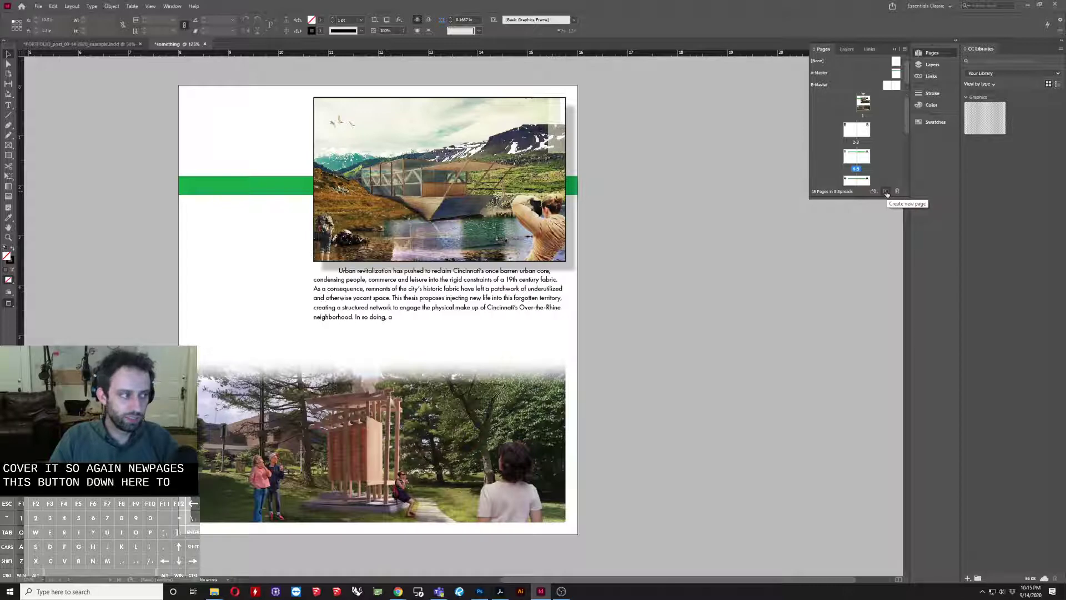
click(854, 132)
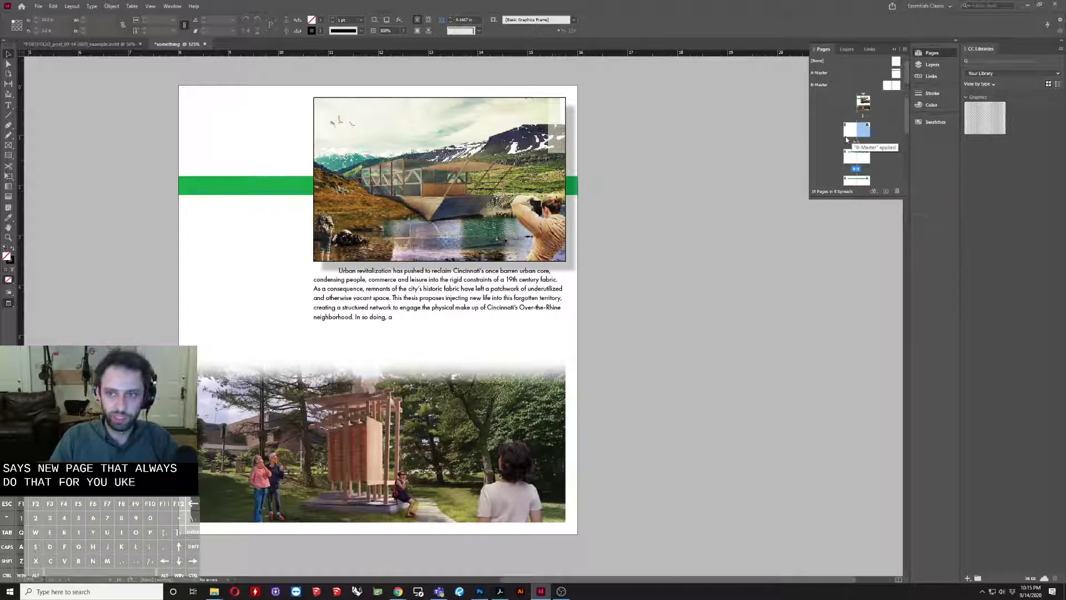
right_click(847, 133)
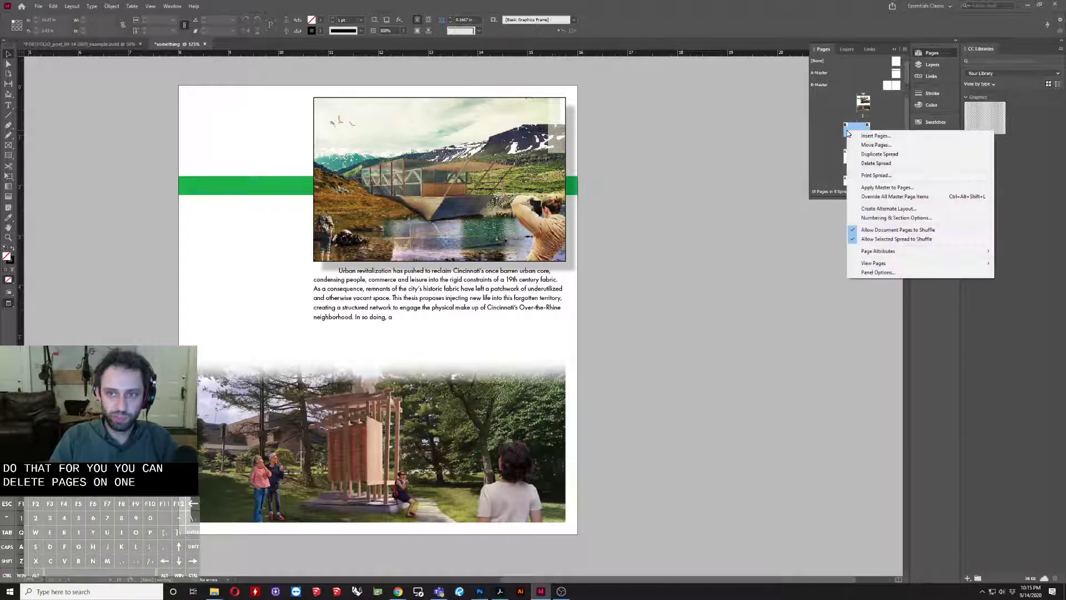
click(677, 159)
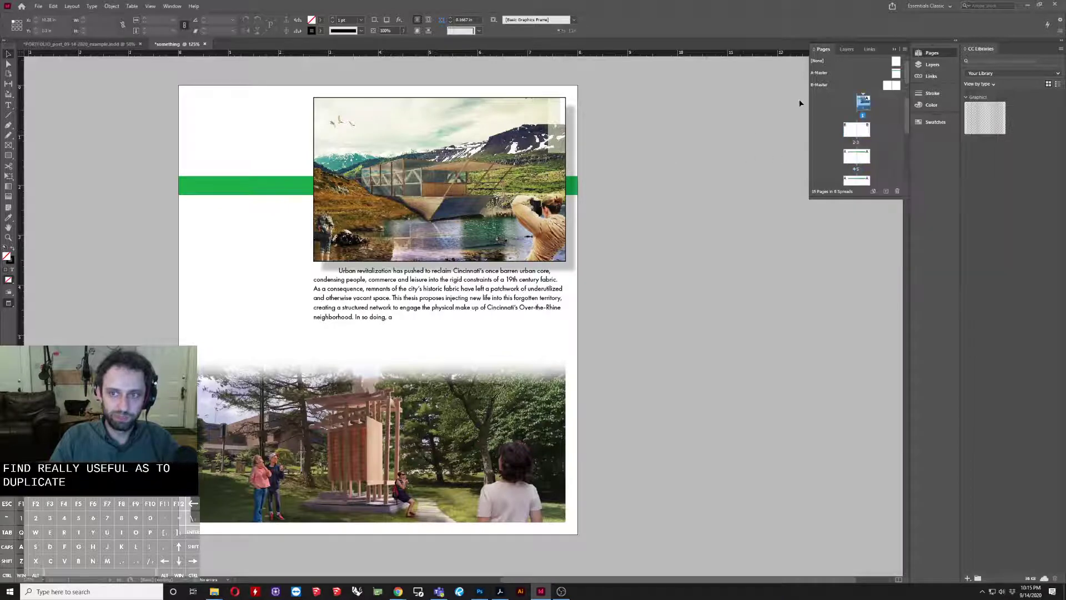
Step: Duplicate the page 1 spread and view the copy at the end of the document
right_click(866, 107)
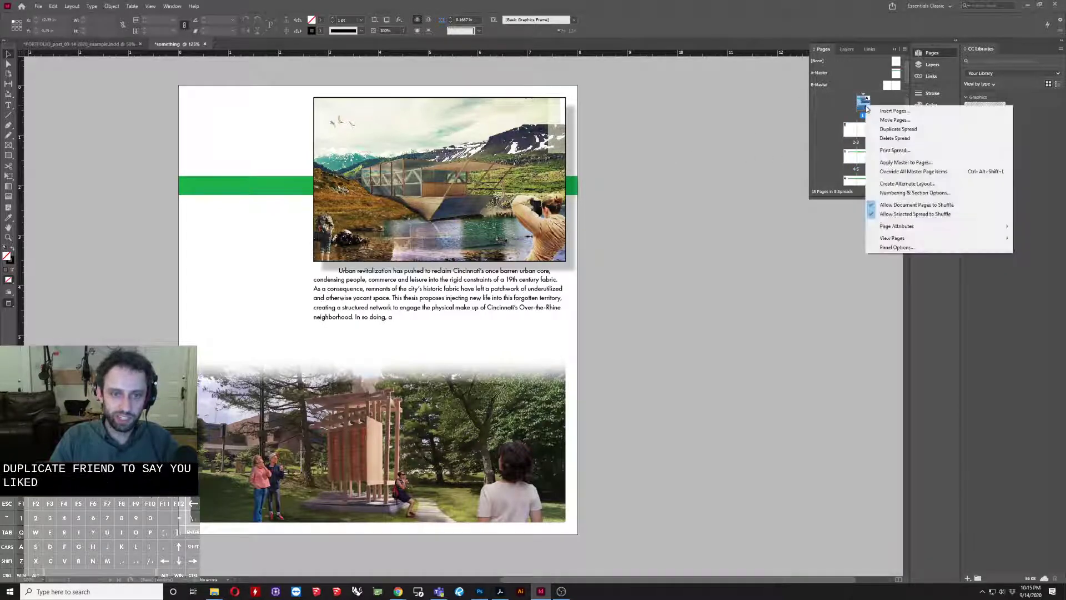
click(898, 129)
key(h)
drag(596, 322, 572, 321)
scroll(430, 372, down, 1)
key(ctrl+minus)
key(ctrl+minus)
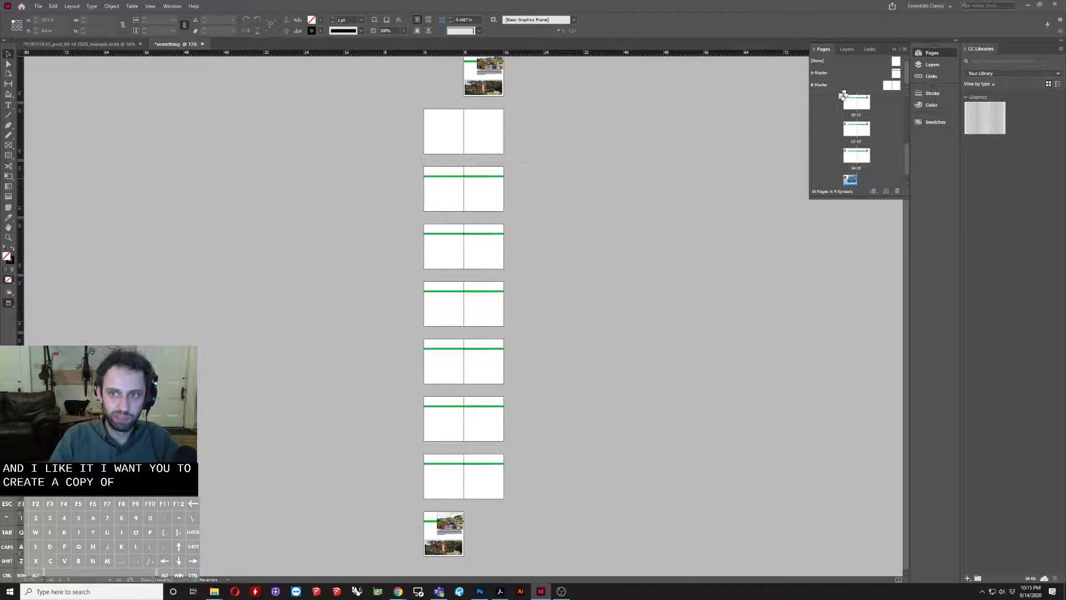
Step: Move the duplicated spread from the end of the document to directly after page 1
drag(841, 98, 840, 98)
scroll(849, 178, up, 3)
scroll(856, 145, up, 2)
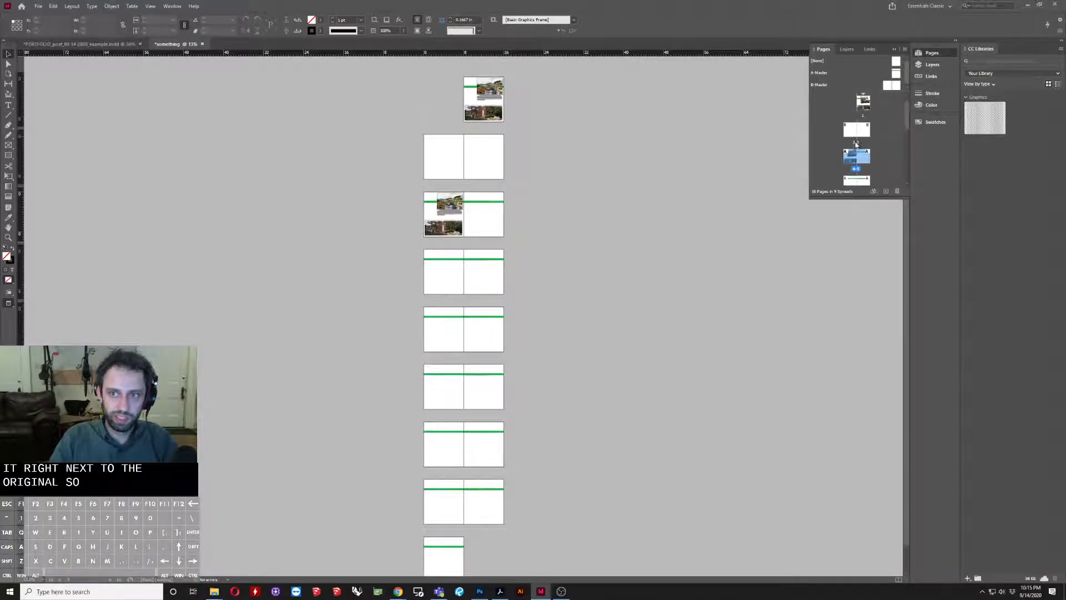
drag(855, 170, 845, 126)
Step: Move the landscape image on the copied page 2 to the left margin, keeping its height on the page, and preview the layout
key(ctrl+1)
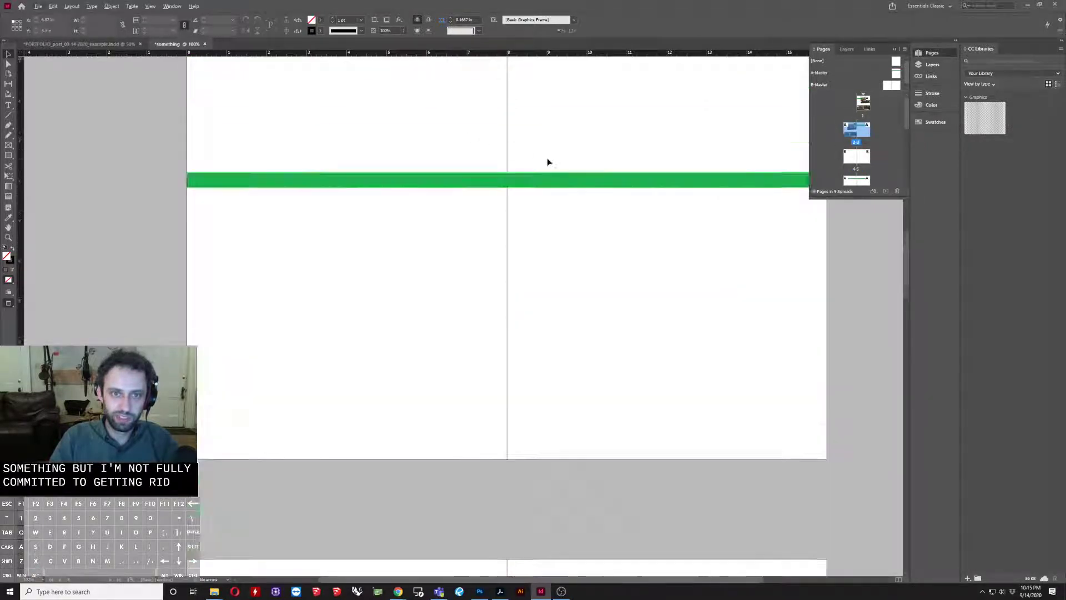
scroll(545, 165, up, 3)
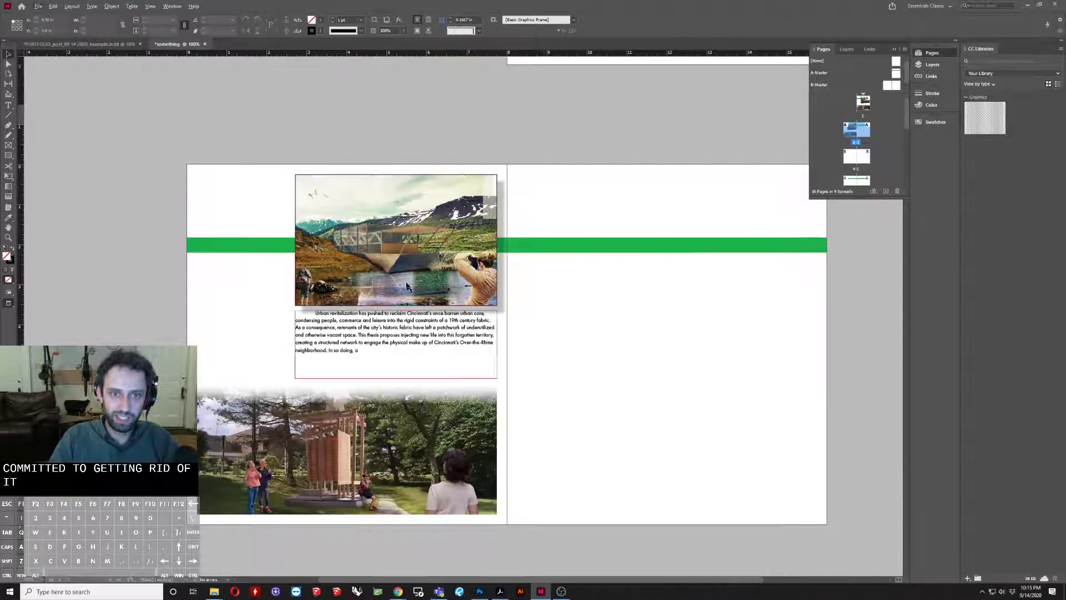
click(476, 276)
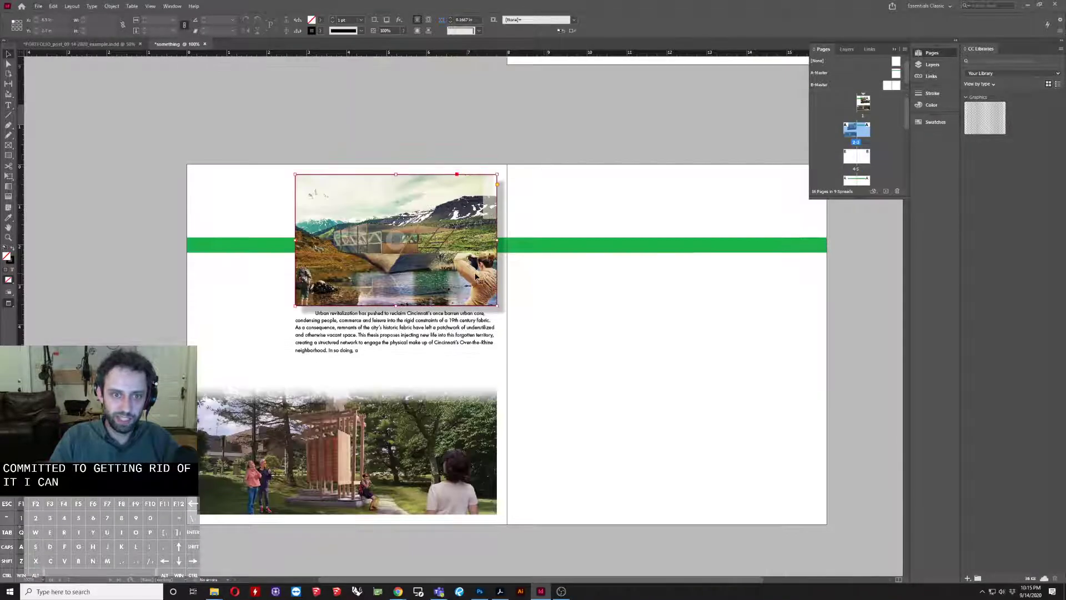
key(w)
drag(301, 277, 202, 273)
click(357, 345)
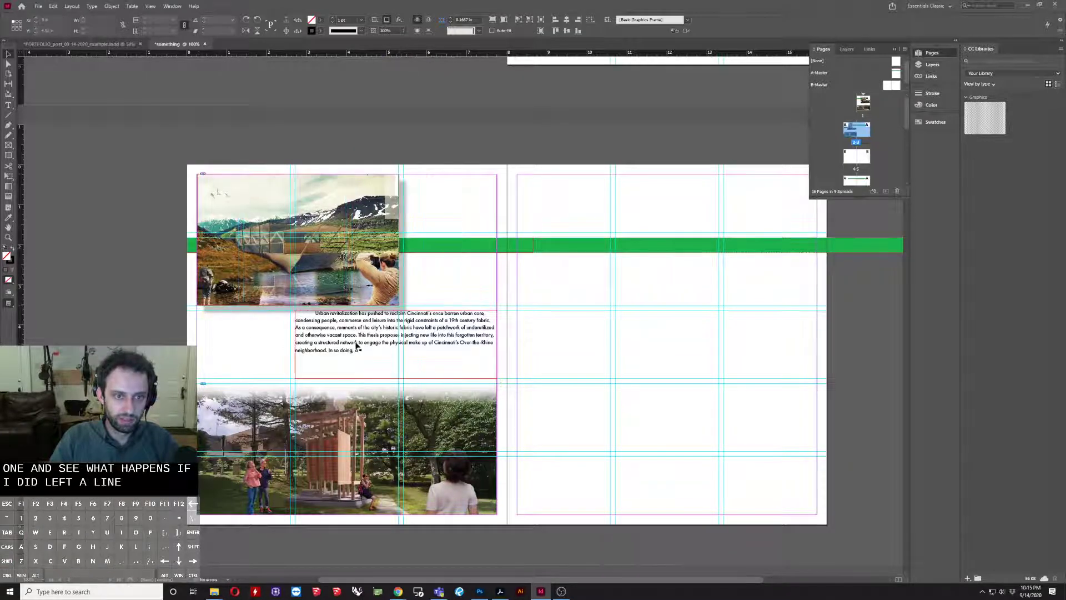
key(w)
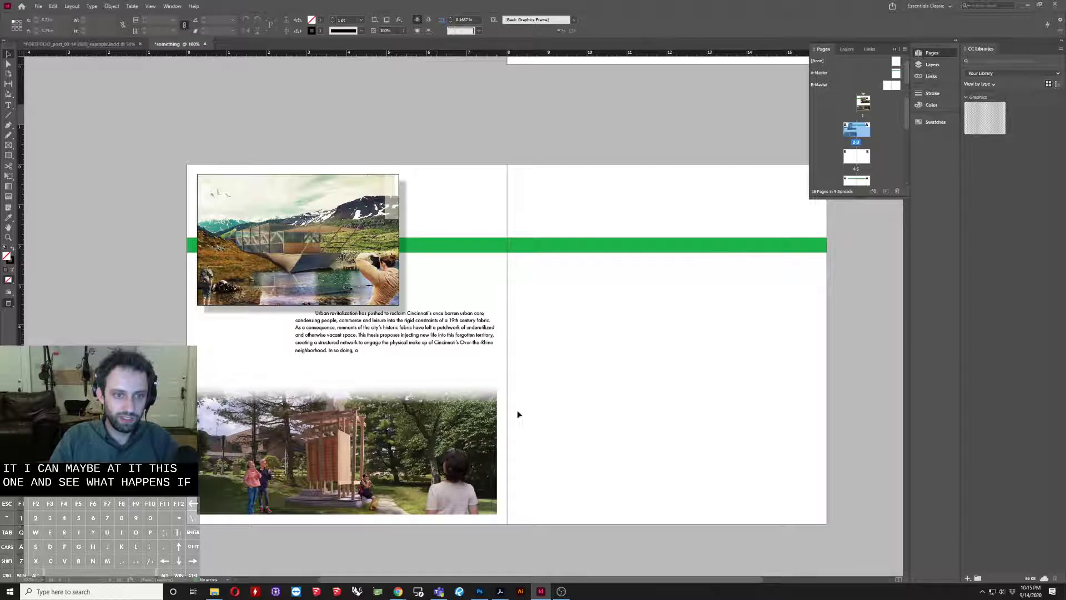
Step: Compare the original with the copy, and delete the original page 1 spread
scroll(519, 413, up, 8)
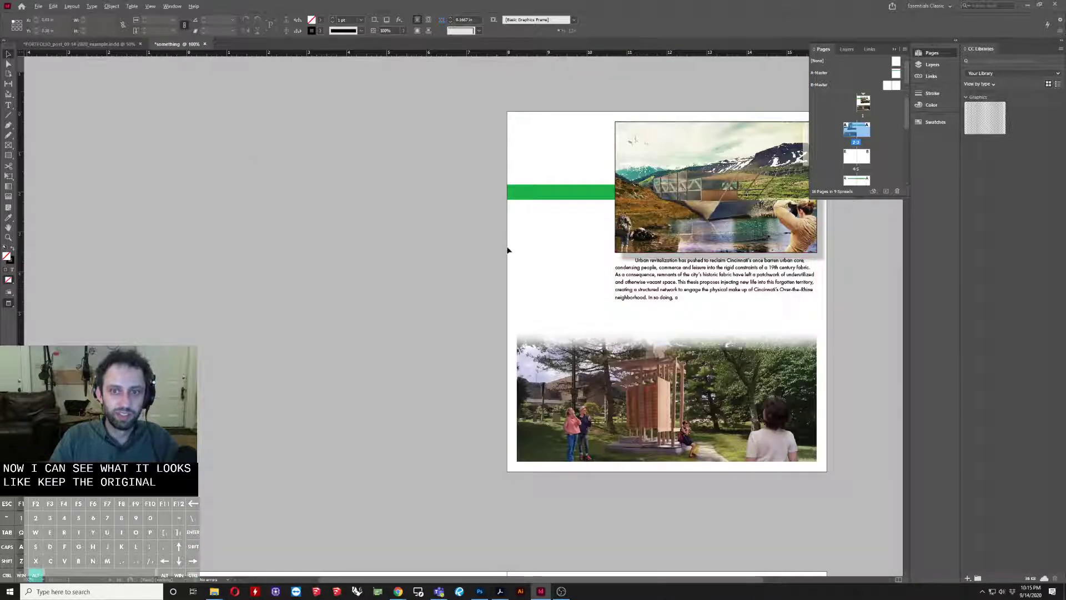
scroll(507, 249, down, 2)
click(863, 102)
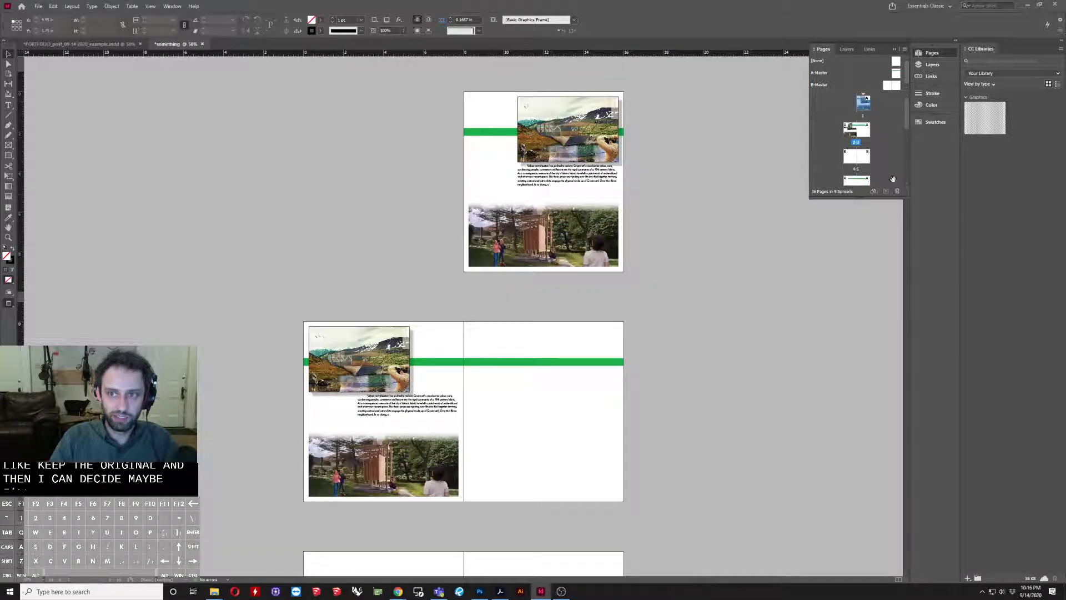
click(897, 191)
click(560, 307)
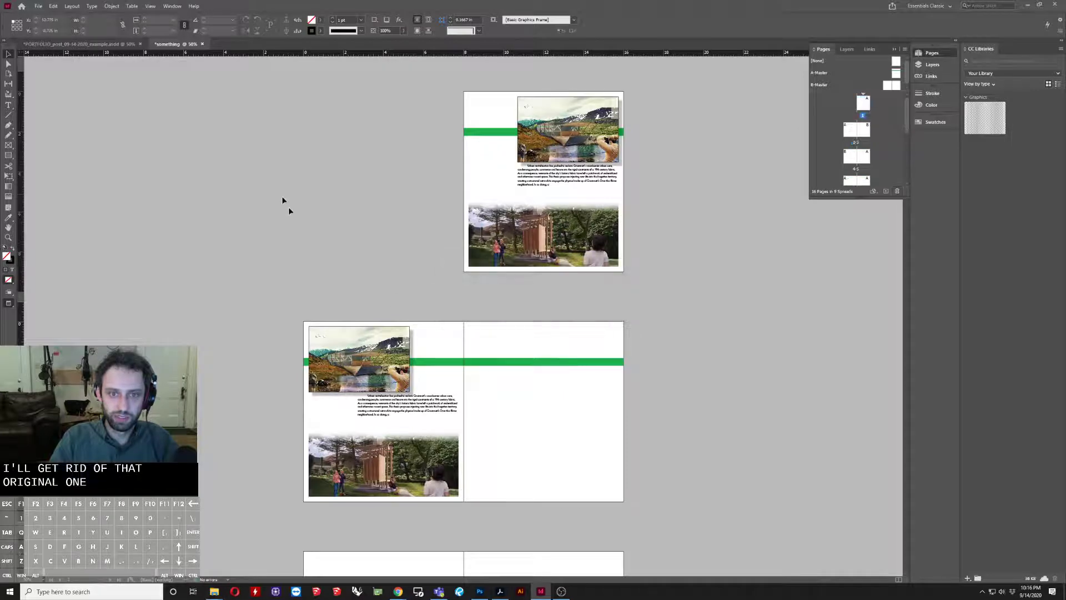
Step: Move the body text frame from page 1 onto page 2, below the green bar, with its upper edge on a row guide
scroll(687, 160, up, 3)
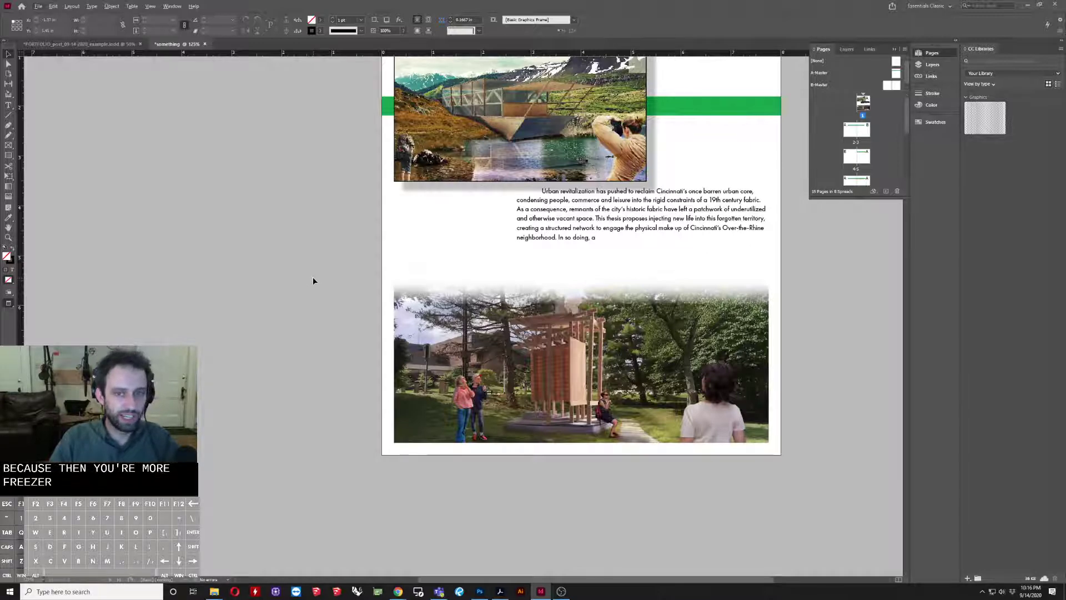
scroll(642, 214, down, 2)
scroll(668, 209, up, 2)
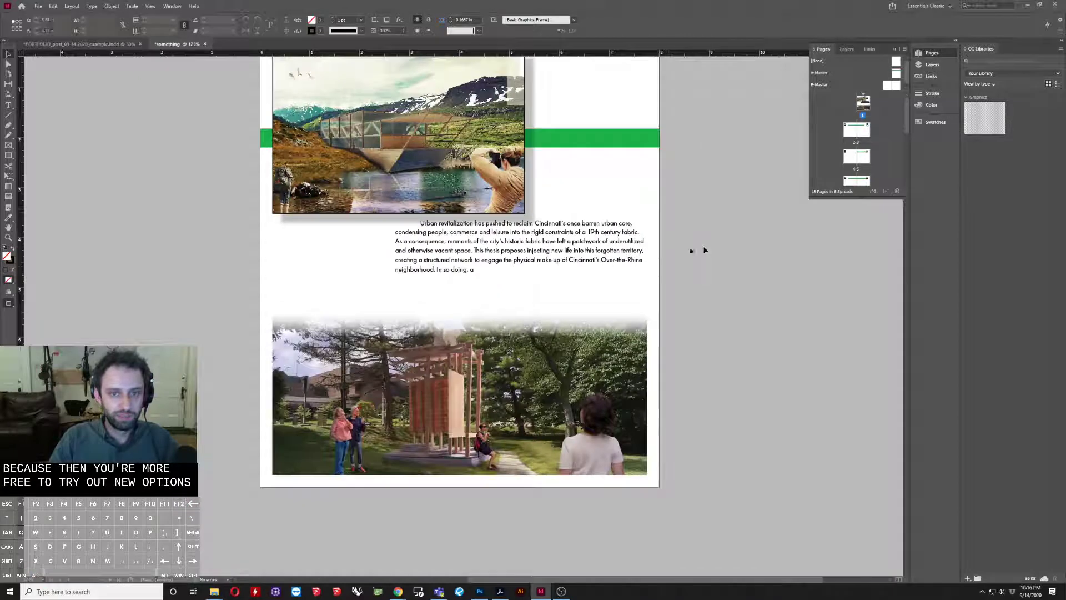
scroll(669, 237, down, 2)
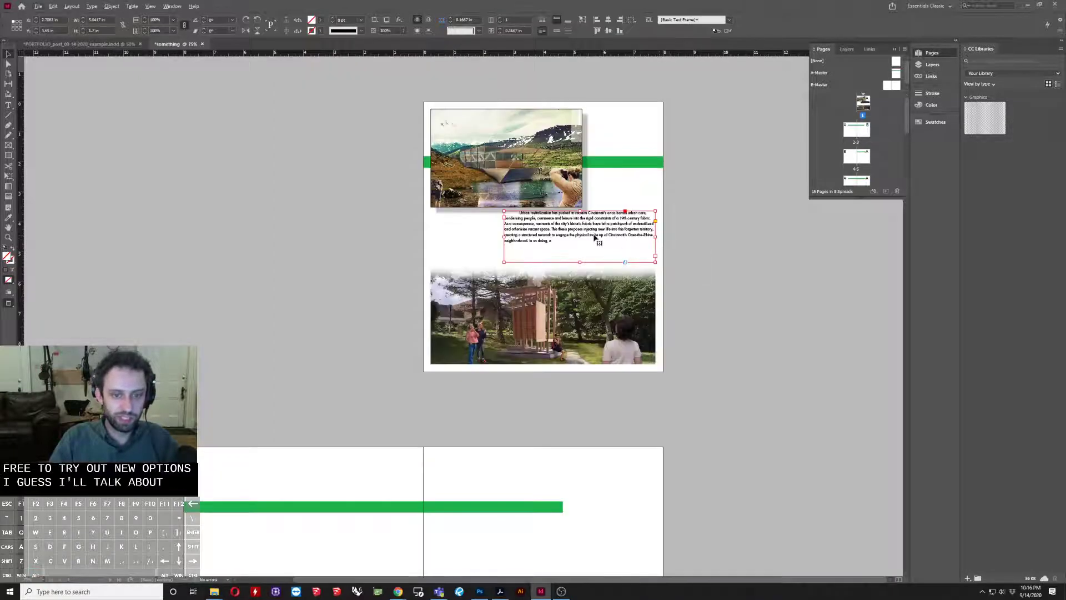
drag(664, 239, 381, 460)
scroll(411, 260, down, 4)
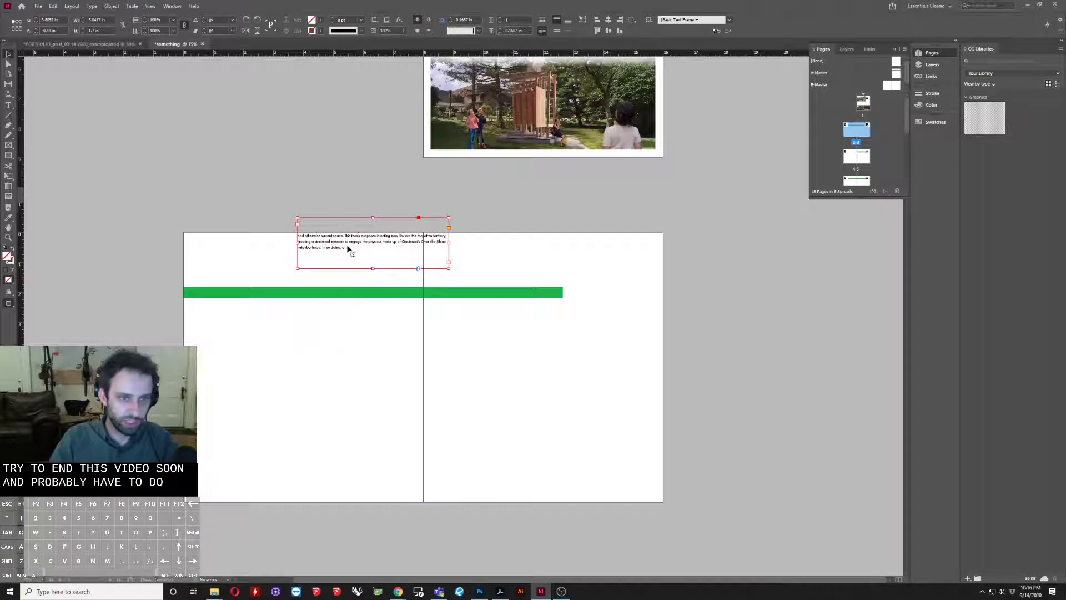
key(w)
drag(350, 245, 252, 375)
scroll(253, 376, up, 3)
scroll(262, 368, up, 3)
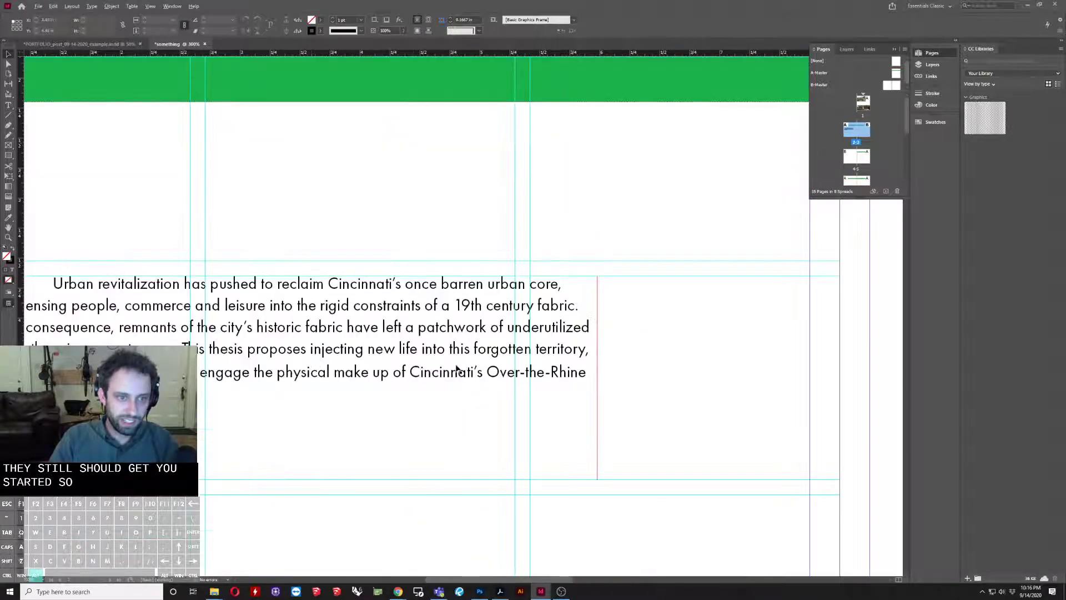
scroll(456, 370, down, 2)
Step: Try All Caps on the whole body text on page 2, and apply Small Caps instead
click(254, 352)
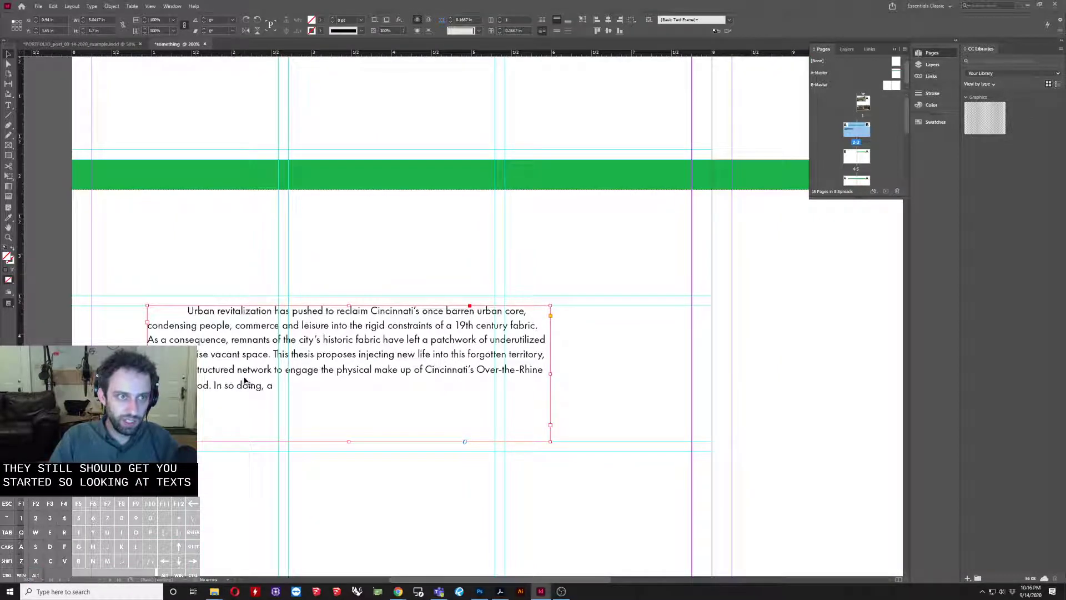
double_click(288, 389)
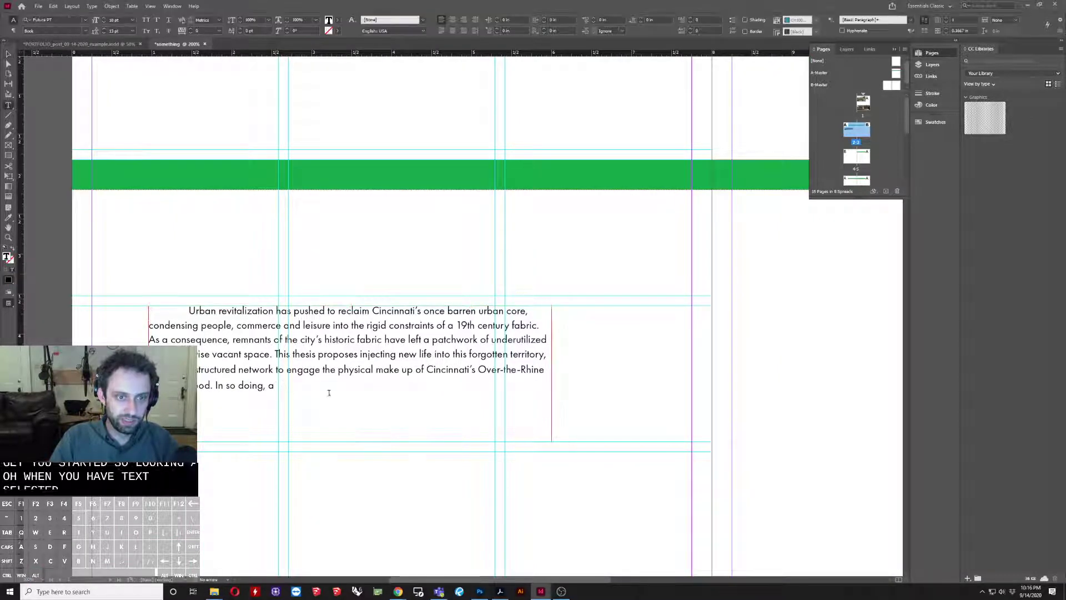
key(ctrl+a)
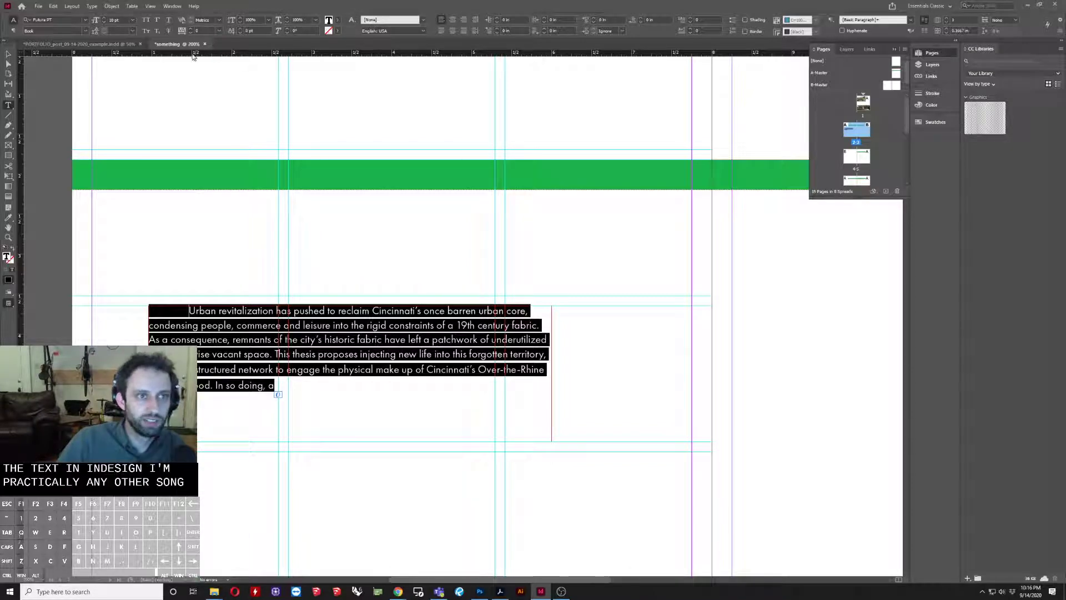
click(146, 20)
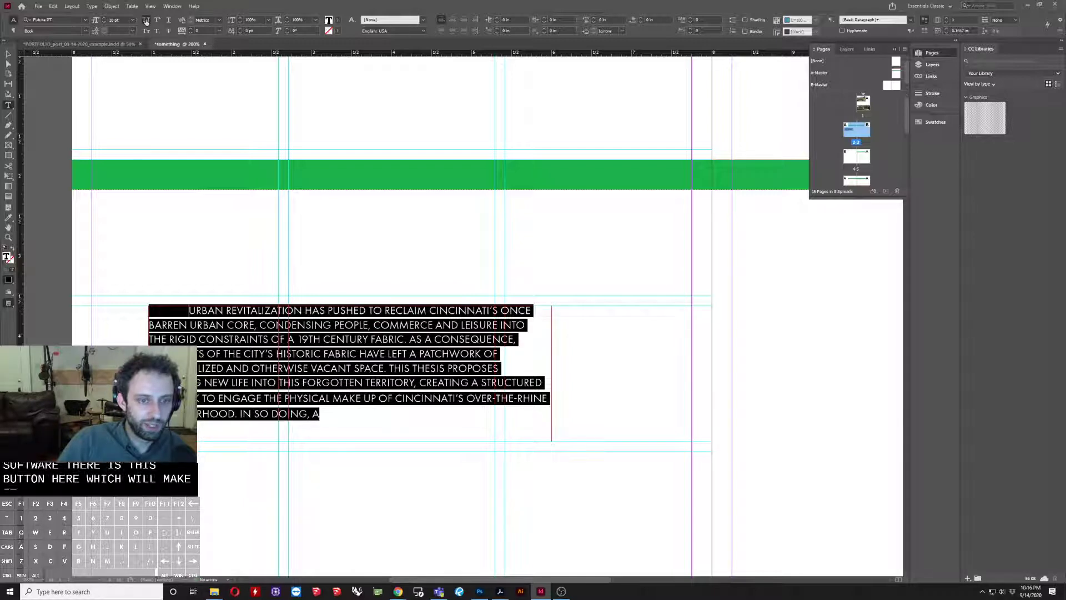
click(146, 21)
click(147, 31)
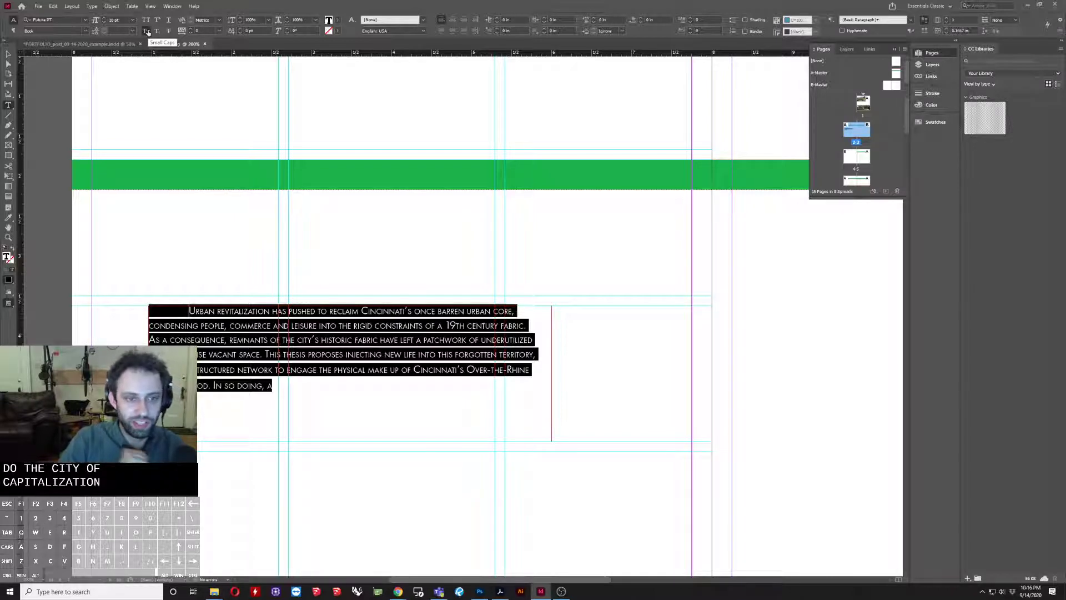
click(9, 54)
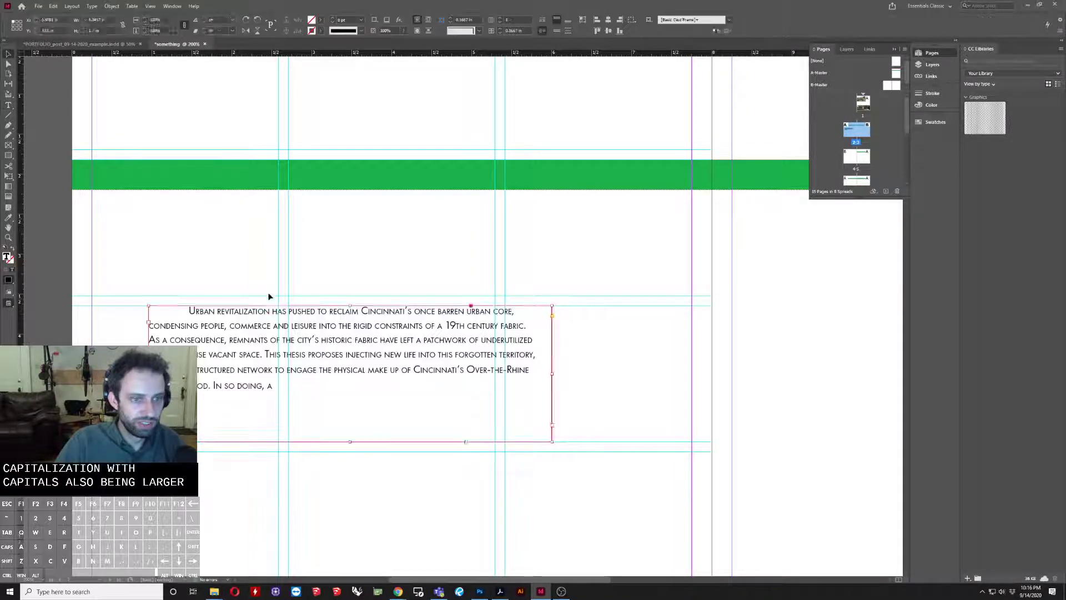
Step: Remove the indent before "Urban" at the start of the body text
scroll(208, 354, up, 2)
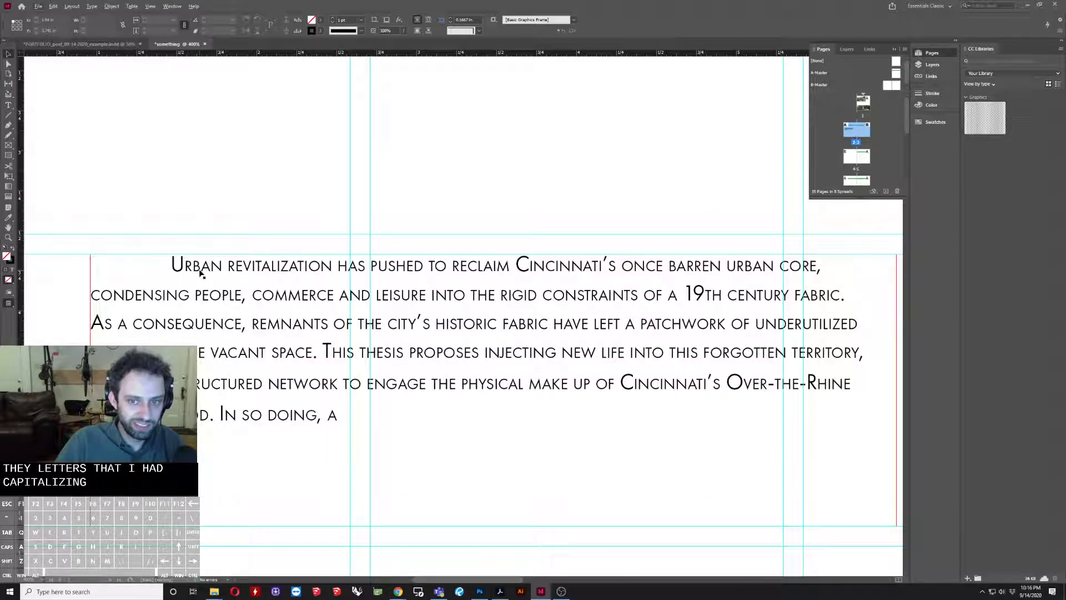
double_click(170, 265)
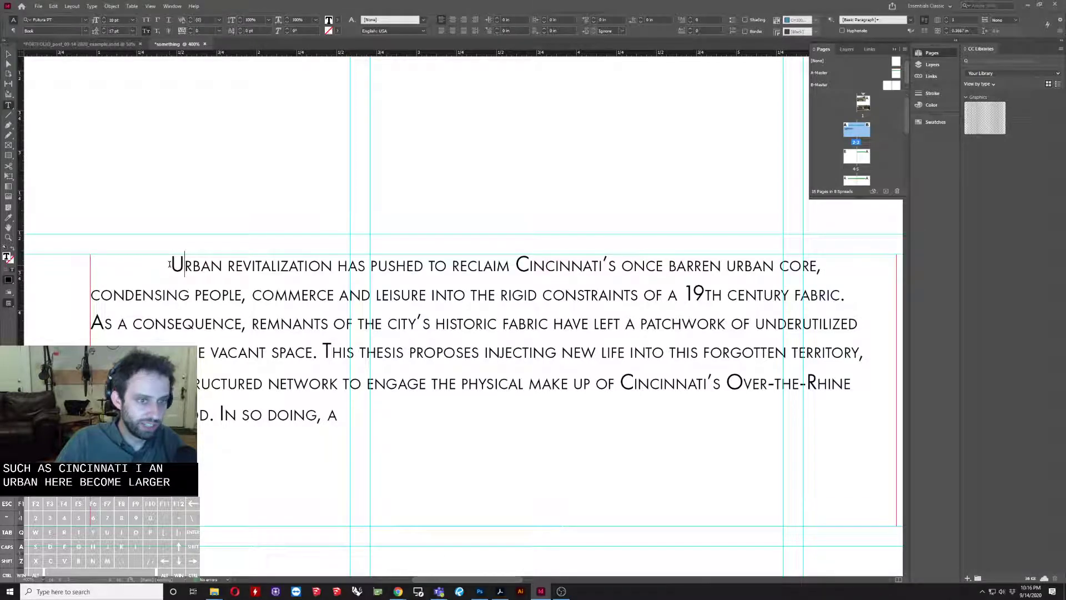
drag(170, 265, 55, 289)
key(BackSpace)
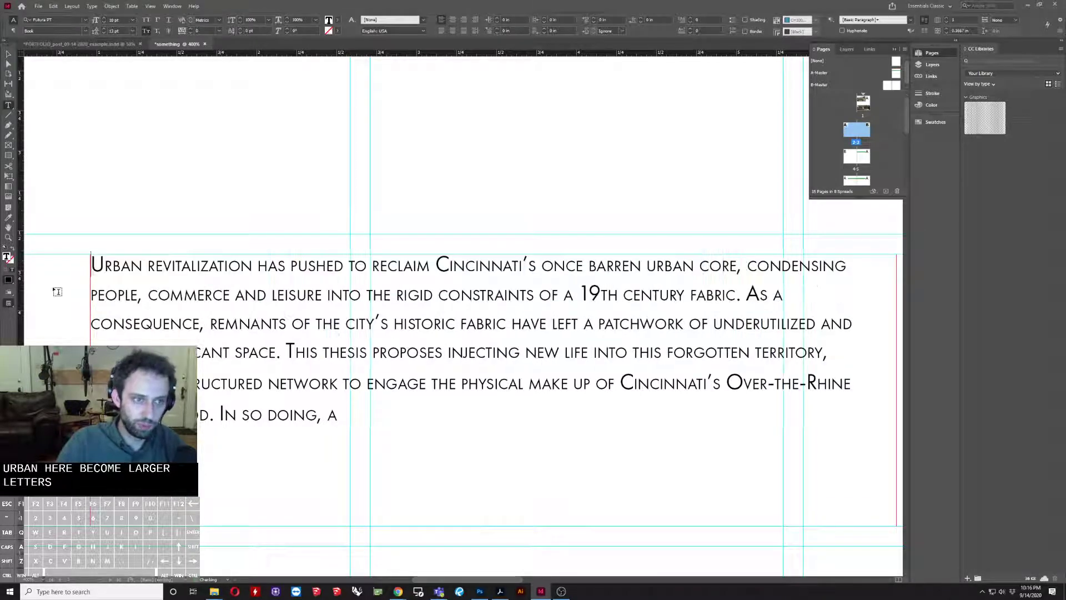
key(Escape)
click(136, 206)
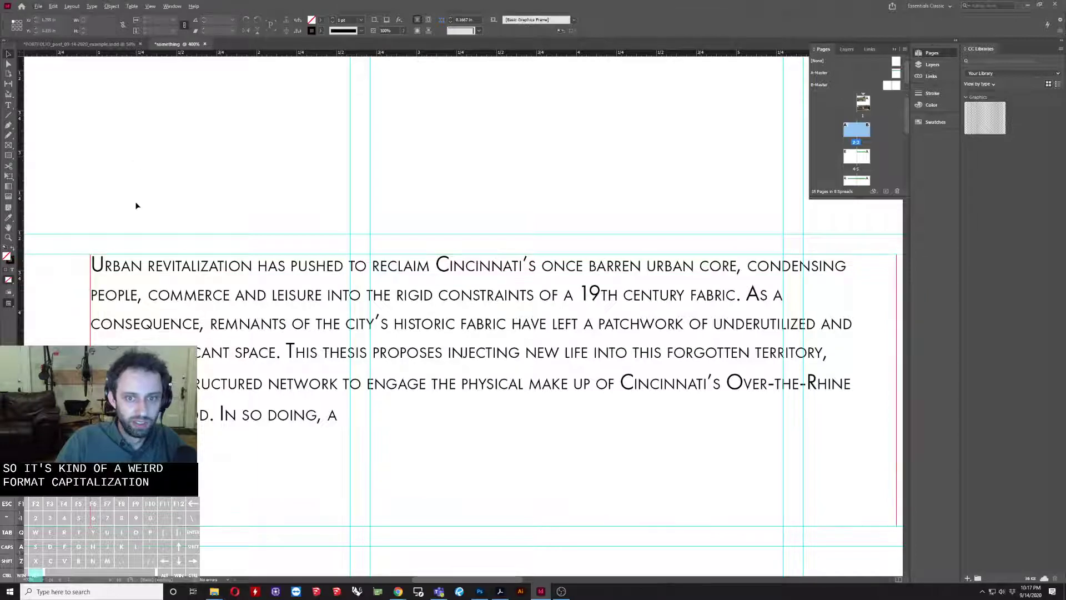
Step: Turn on hyphenation for the whole body text, and check how words break at the line ends
scroll(136, 205, down, 1)
click(574, 420)
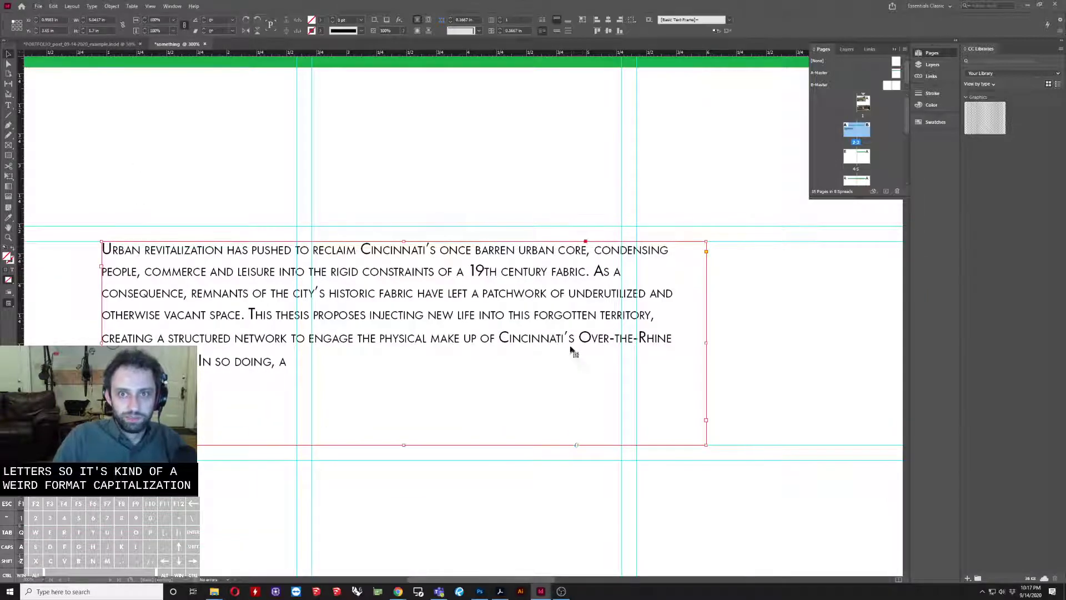
double_click(550, 270)
key(ctrl+a)
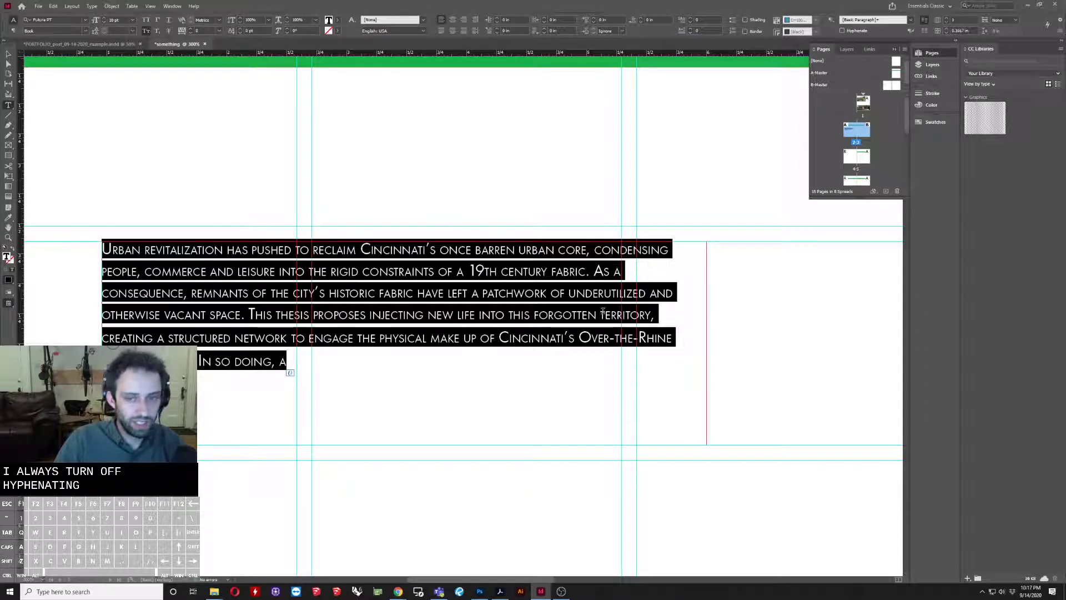
click(848, 33)
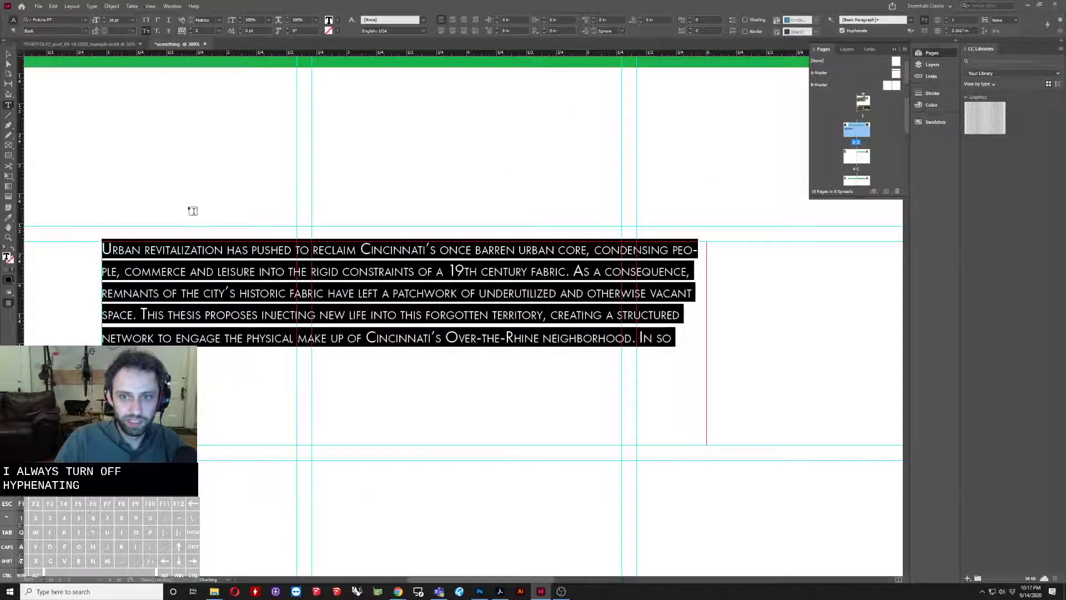
click(8, 54)
click(688, 252)
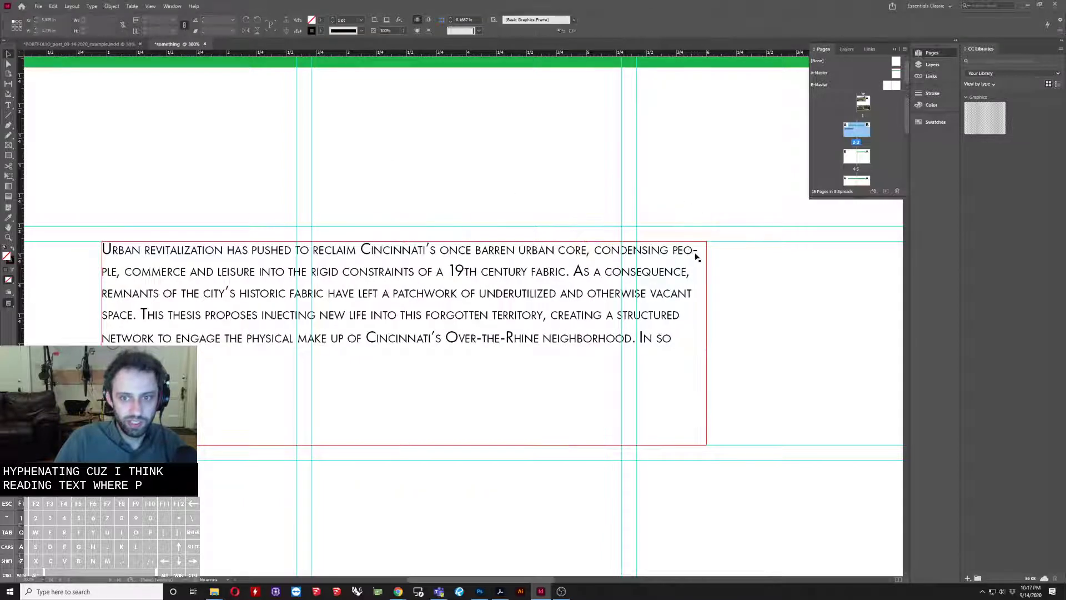
click(98, 282)
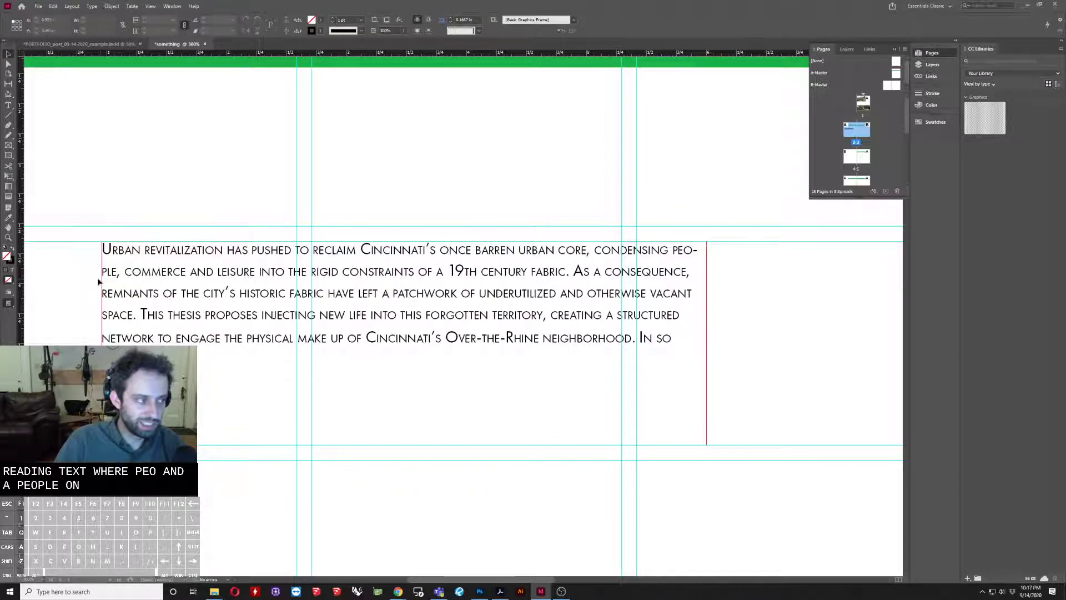
Step: Turn hyphenation back off for the whole body text
click(494, 294)
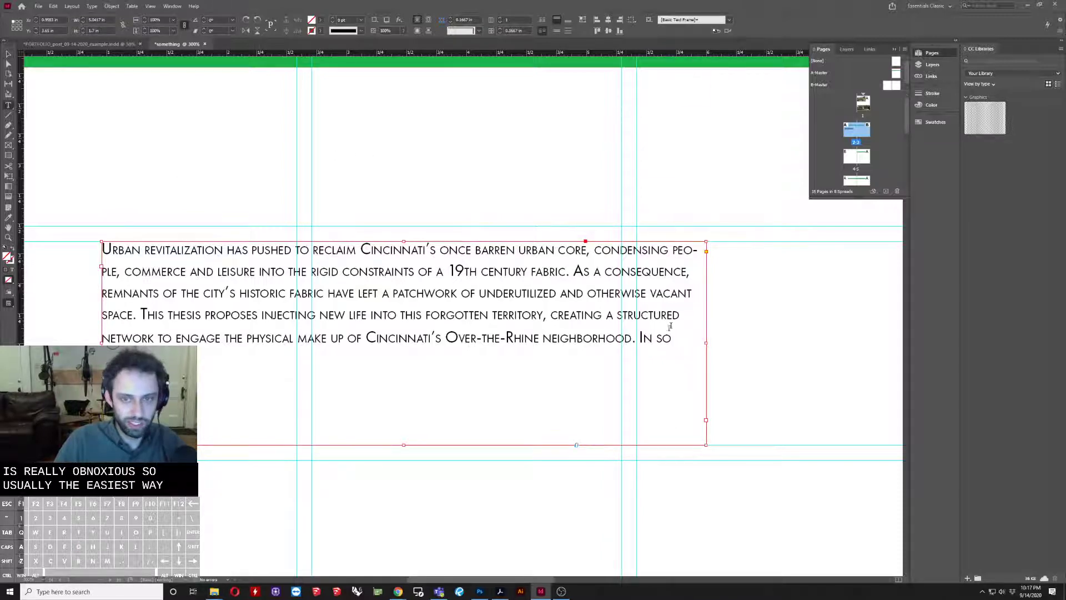
double_click(626, 264)
key(ctrl+a)
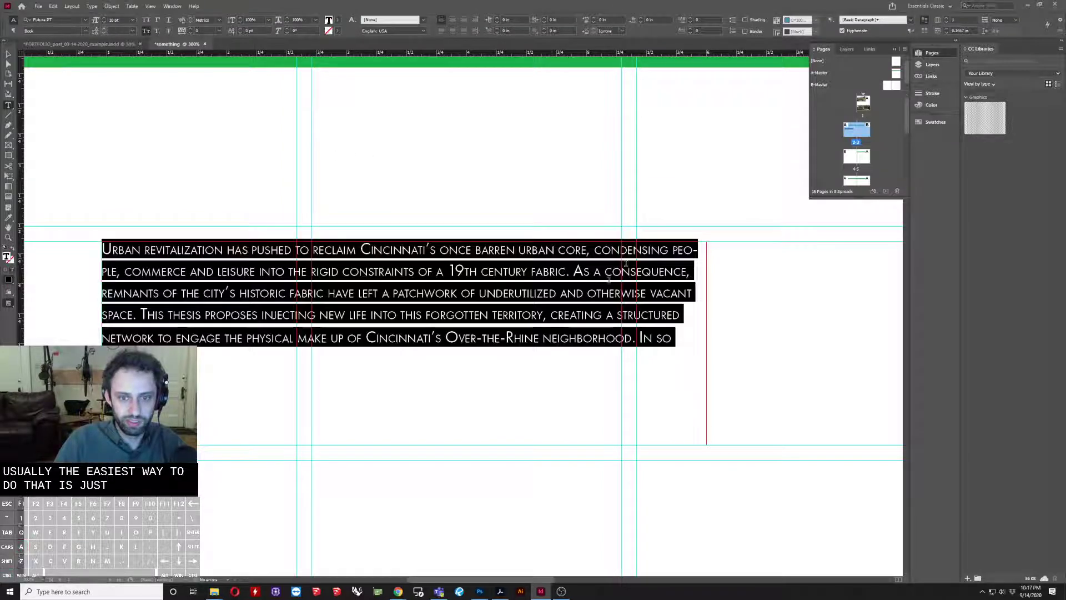
click(856, 32)
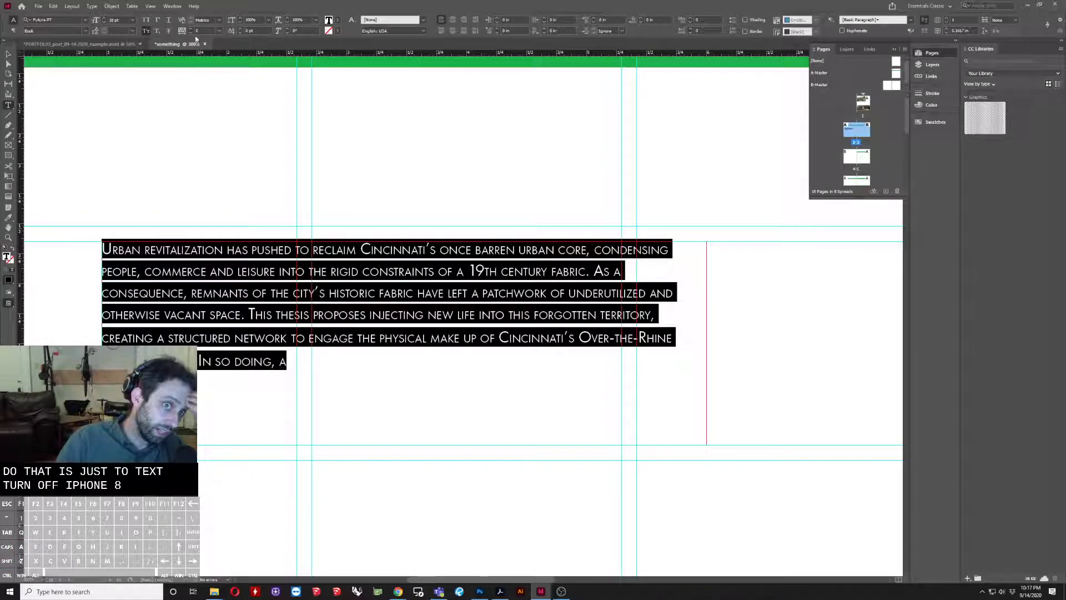
Step: Try progressively wider tracking on the selected body text, and reset the tracking to 0
scroll(191, 28, up, 6)
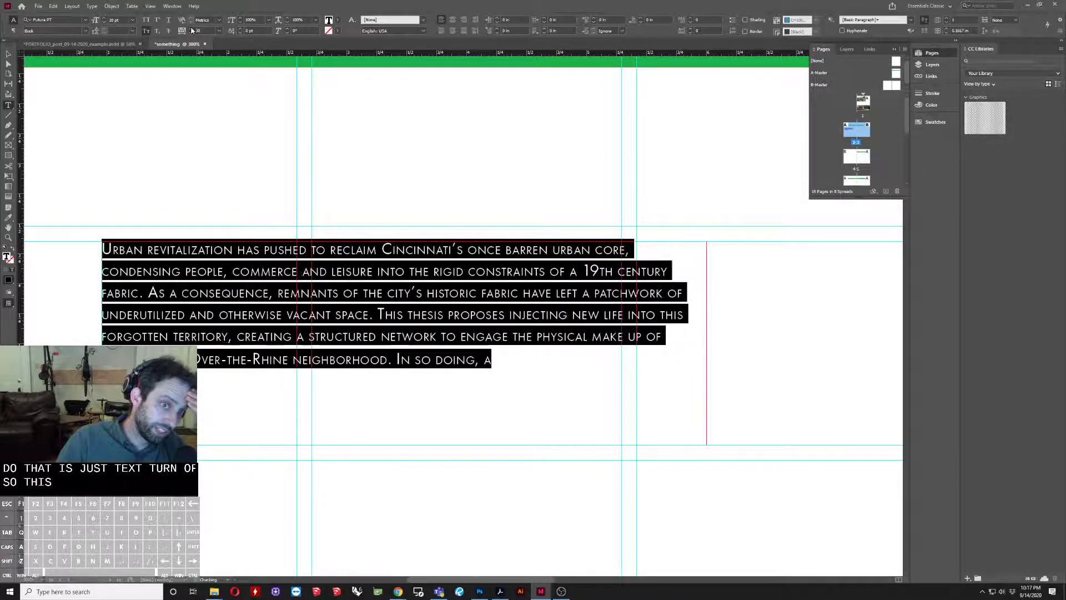
scroll(191, 29, up, 5)
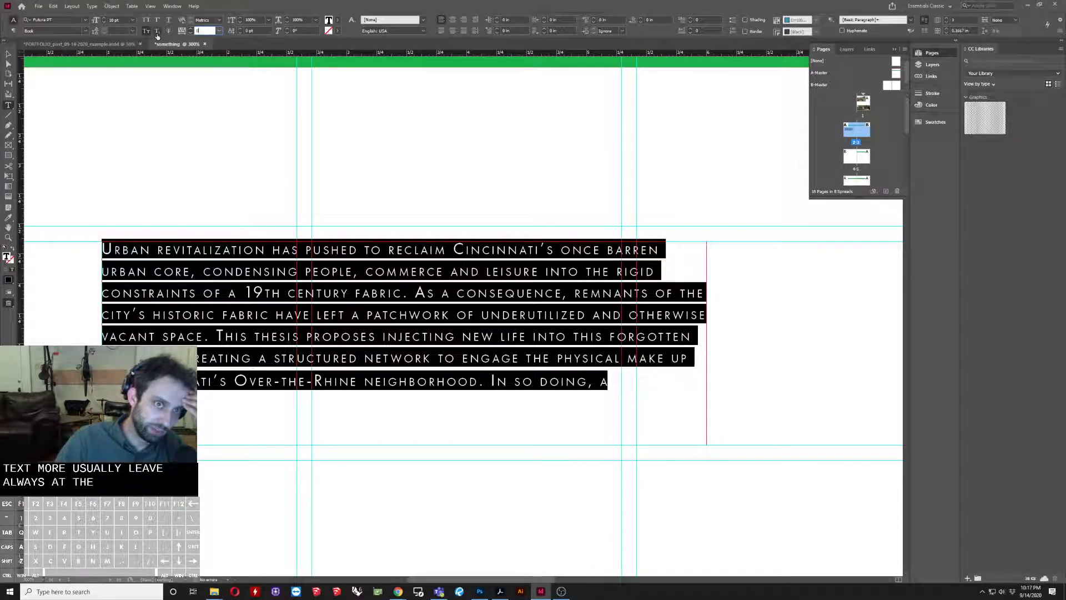
text(0)
key(Return)
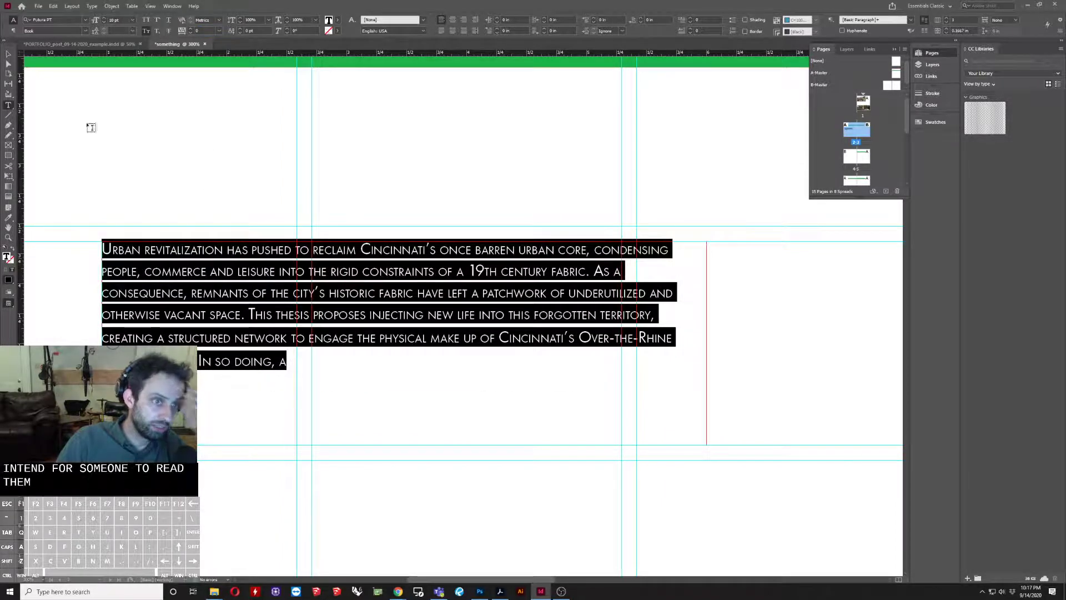
Step: Duplicate the body text frame above the original and replace its text with "TITLE FOR THIS PAGE SHOULD BE HERE"
key(Escape)
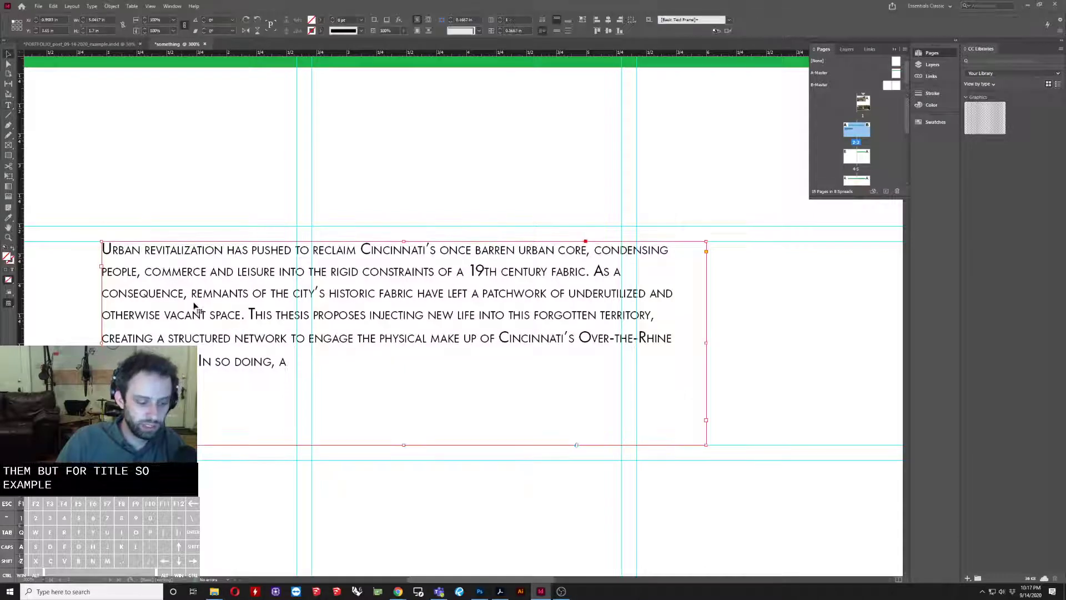
drag(194, 307, 194, 186)
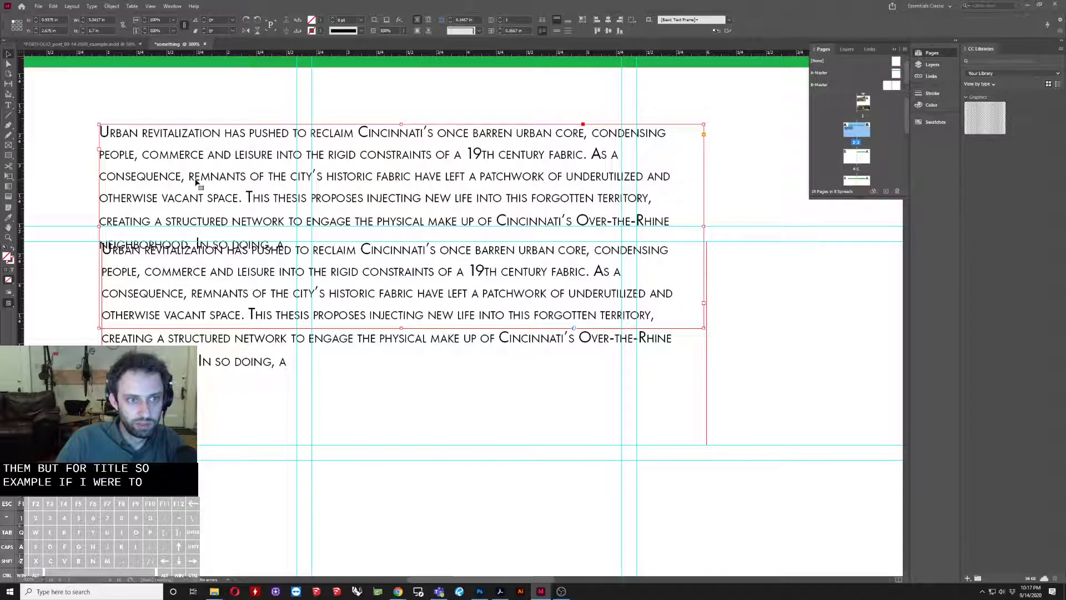
double_click(196, 182)
key(ctrl+a)
text(TITLE FO)
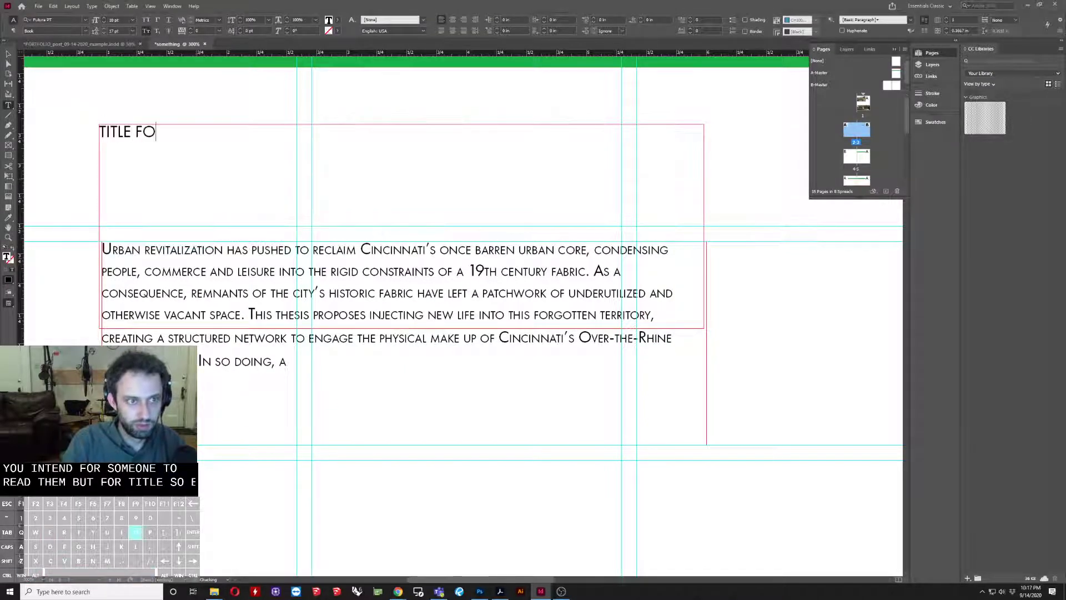
text(R  TH)
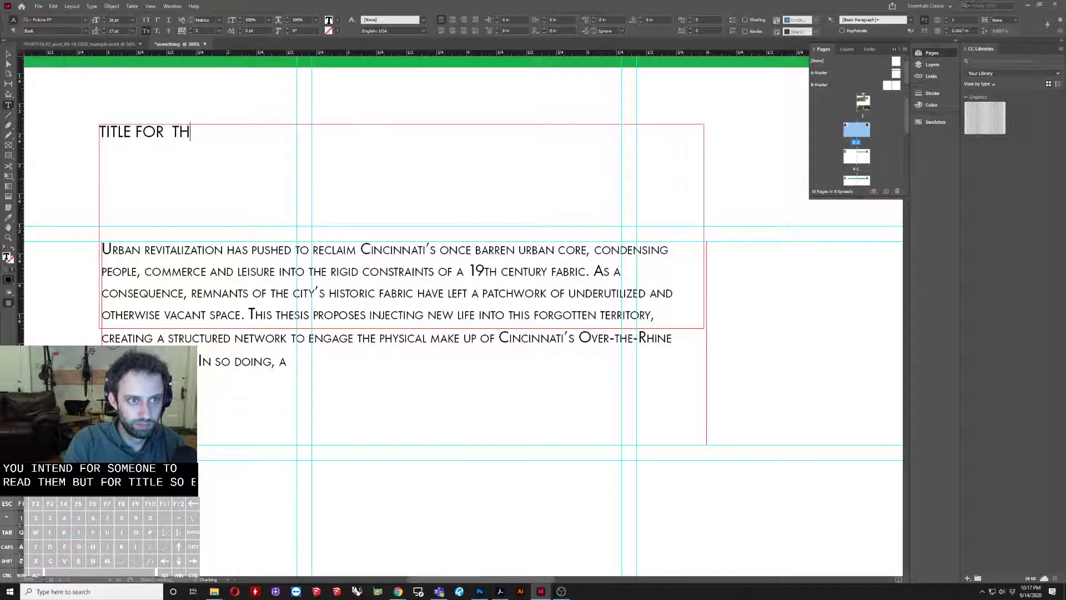
key(BackSpace)
key(BackSpace)
key(BackSpace)
text(THIS PAG)
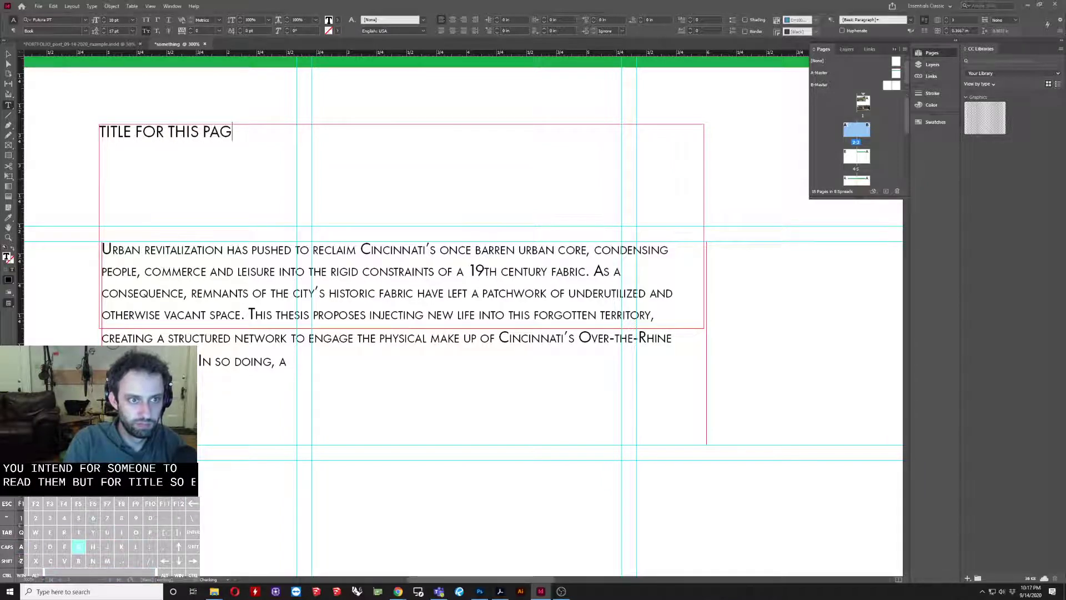
text(E SHOULD BE HERE)
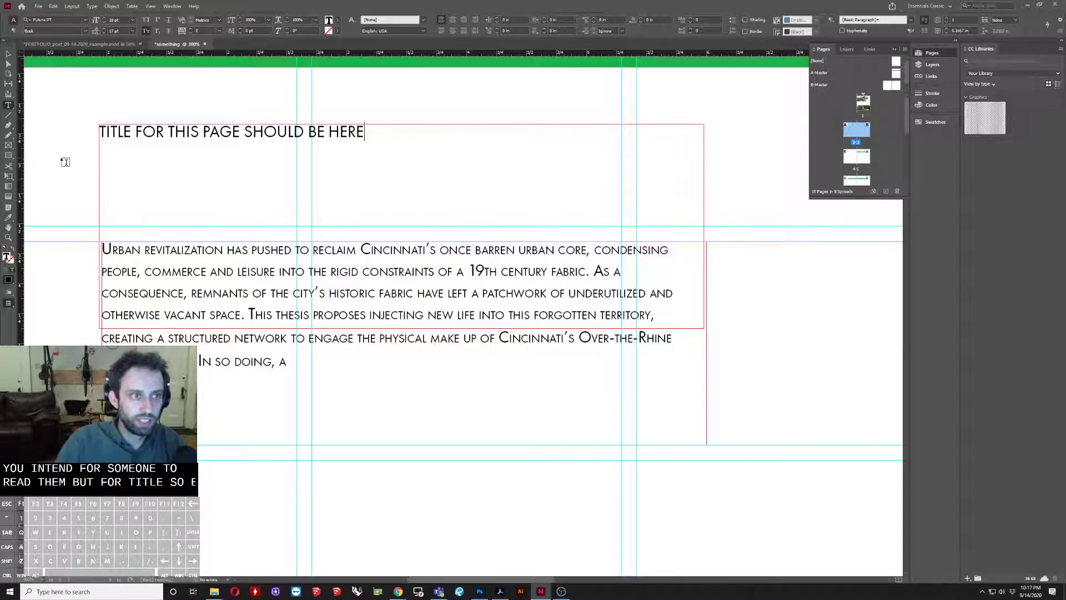
Step: Align the title frame with the left edge of the body text frame and shorten it so it ends above the body text
key(ctrl+a)
key(Escape)
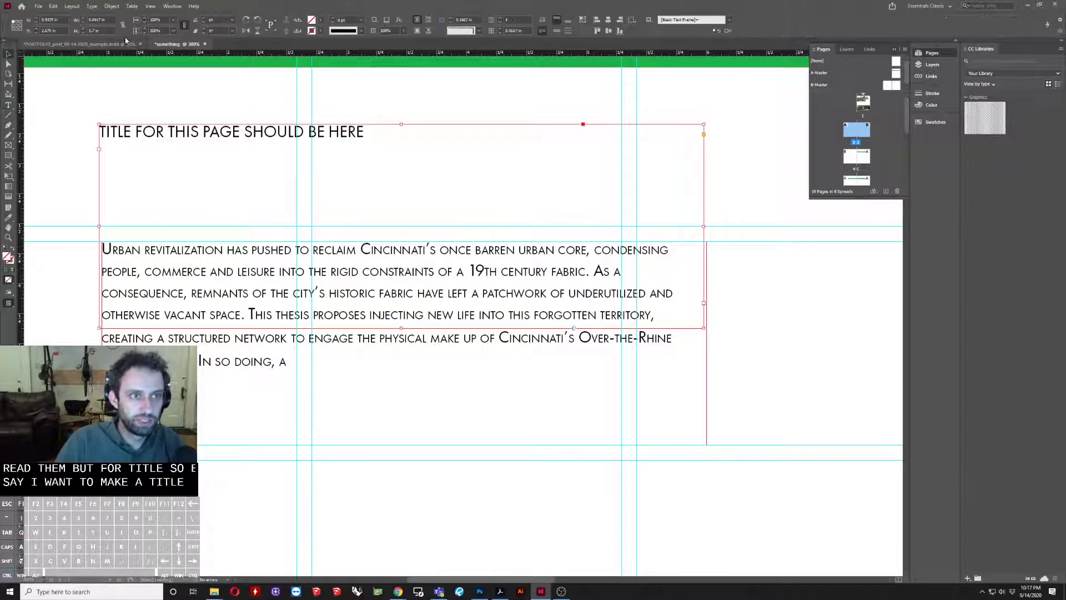
double_click(187, 133)
key(ctrl+a)
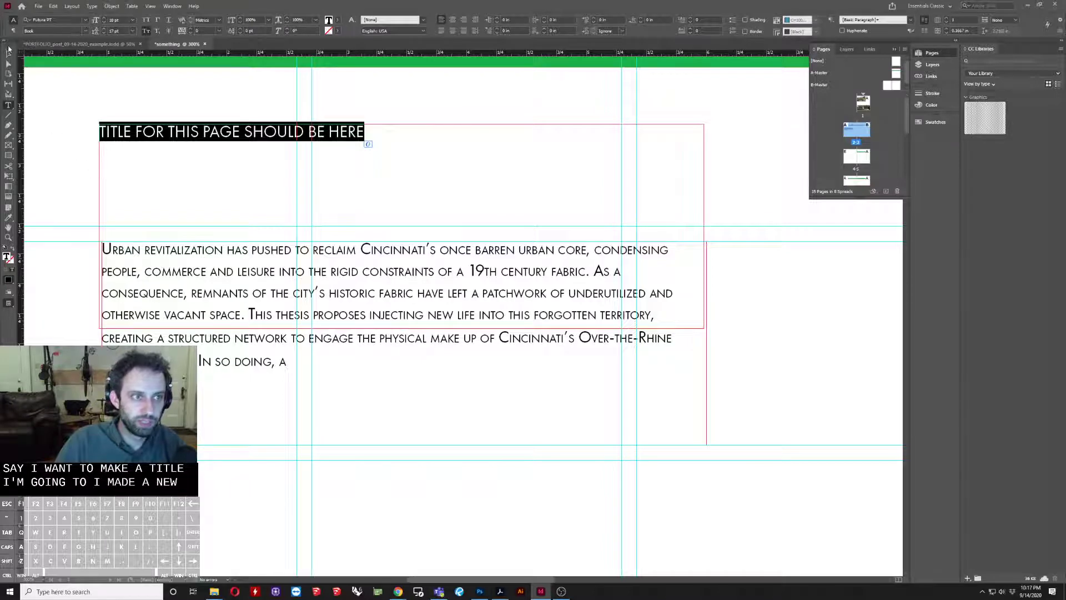
key(Escape)
drag(153, 132, 157, 140)
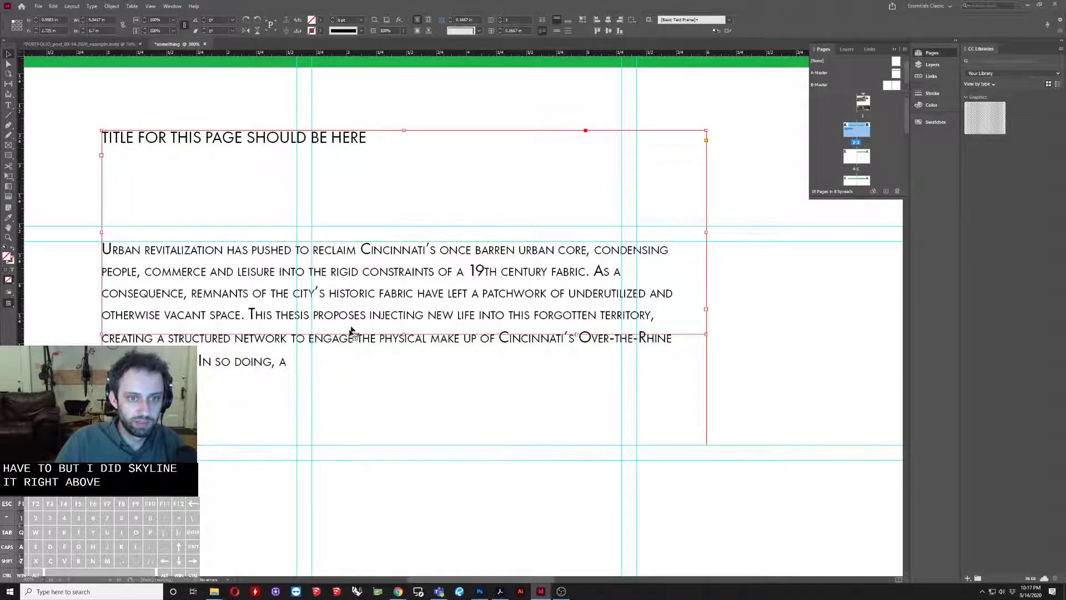
drag(404, 335, 404, 212)
Step: Set the font size of the whole title to 18 pt
double_click(188, 161)
key(ctrl+a)
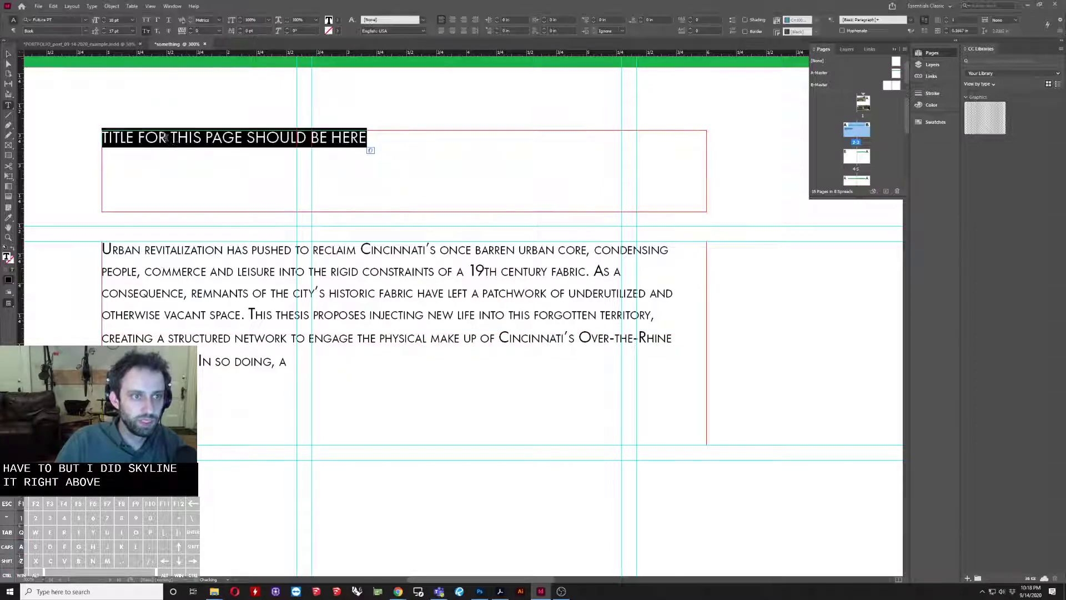
click(135, 21)
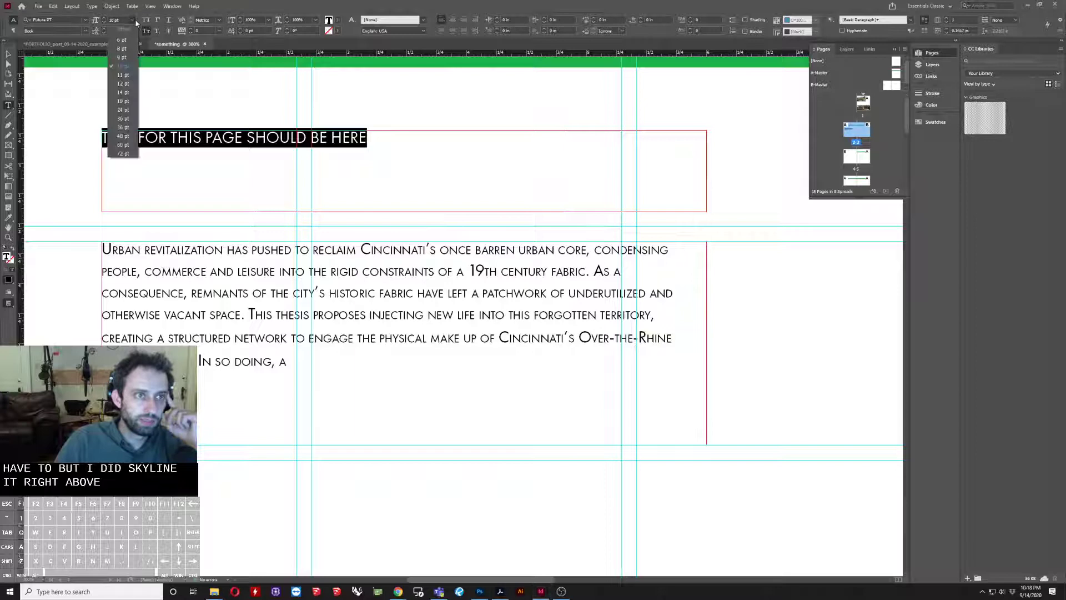
click(123, 101)
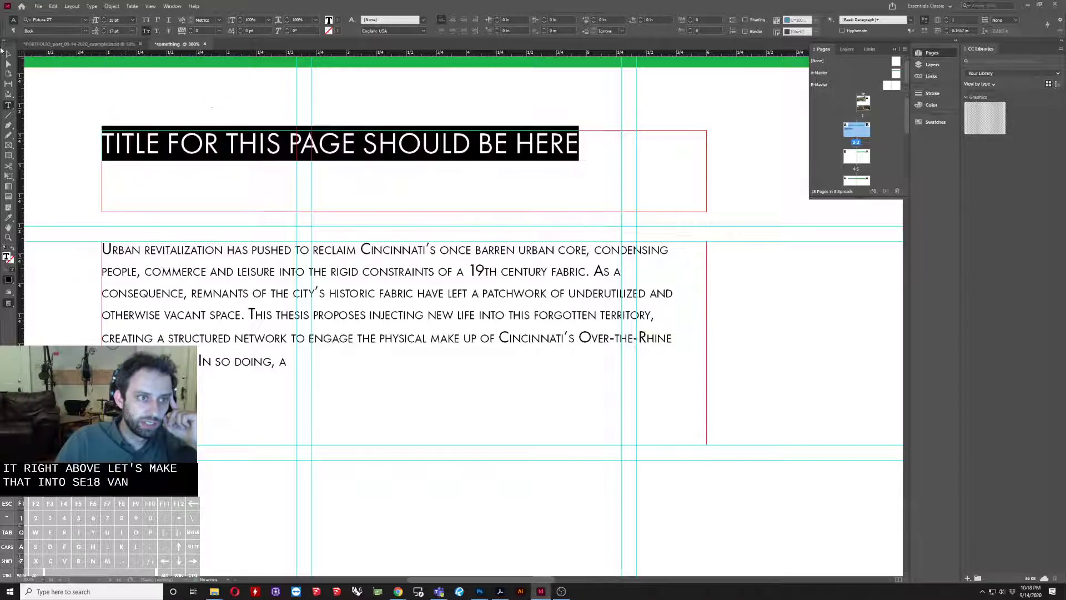
key(Escape)
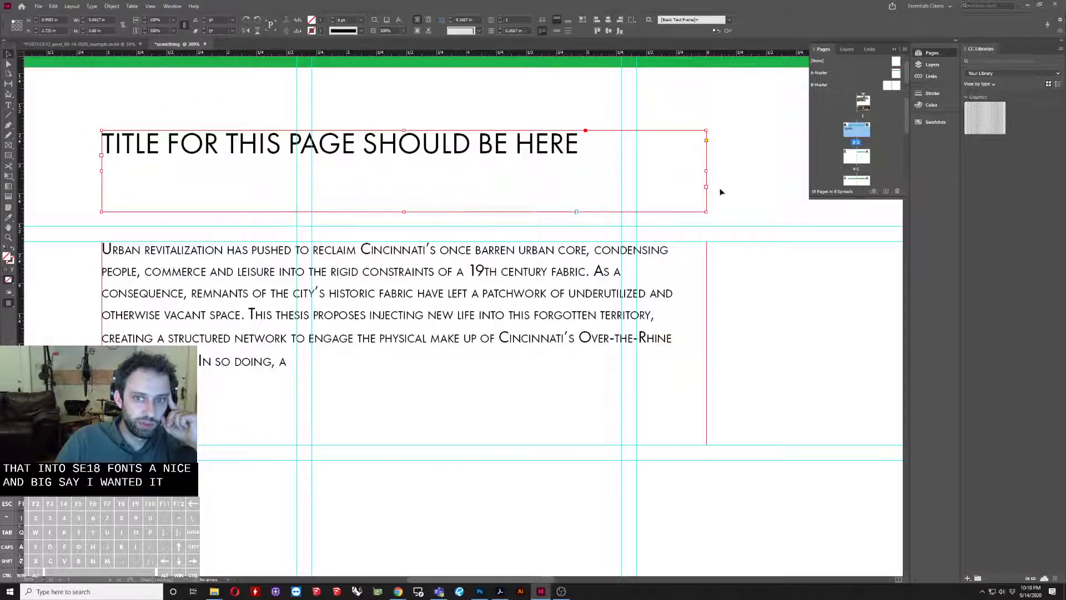
Step: Widen the title's tracking in stages up to 75 so the line comes close to the body text's width
scroll(574, 318, up, 2)
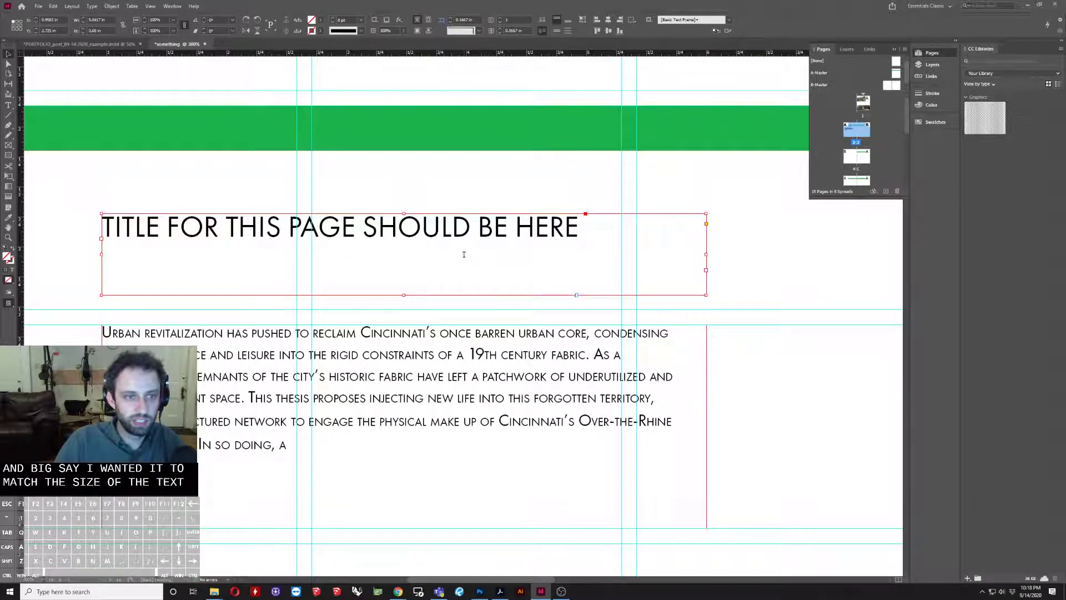
double_click(464, 254)
key(ctrl+a)
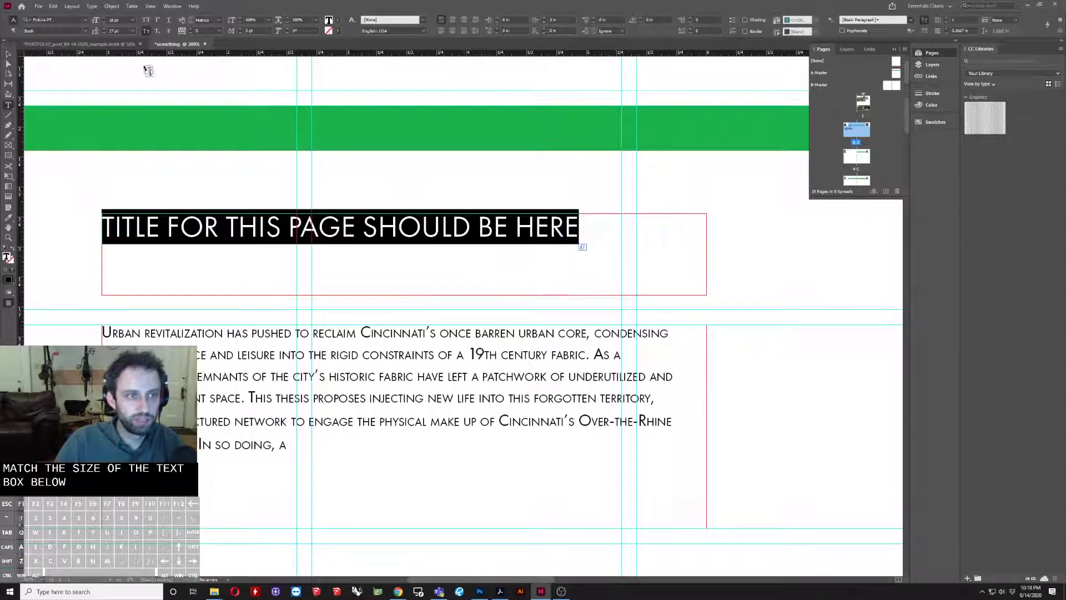
click(219, 31)
click(208, 113)
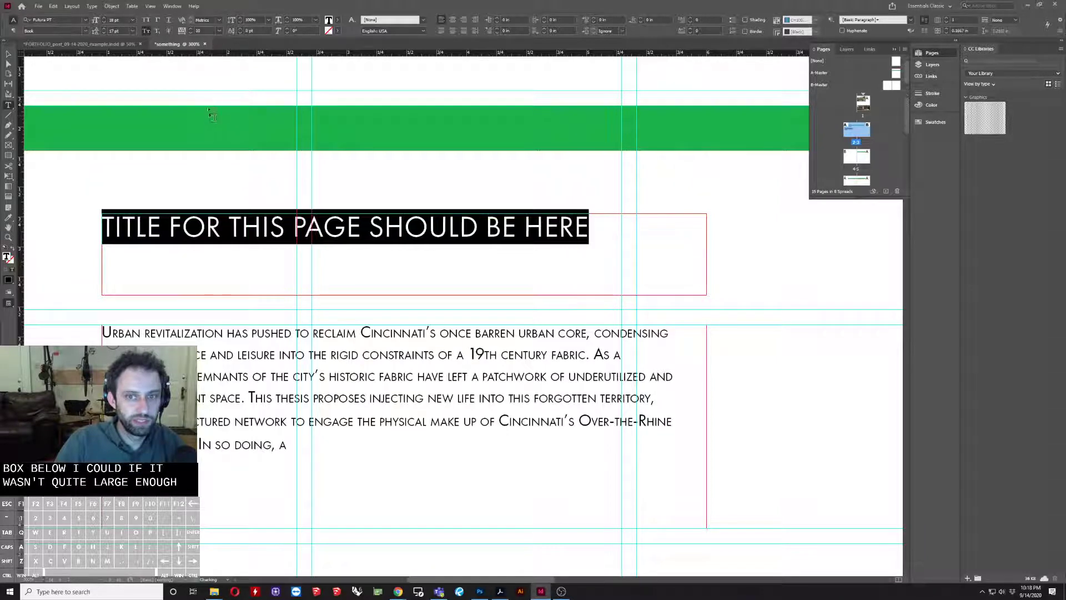
click(219, 29)
click(206, 131)
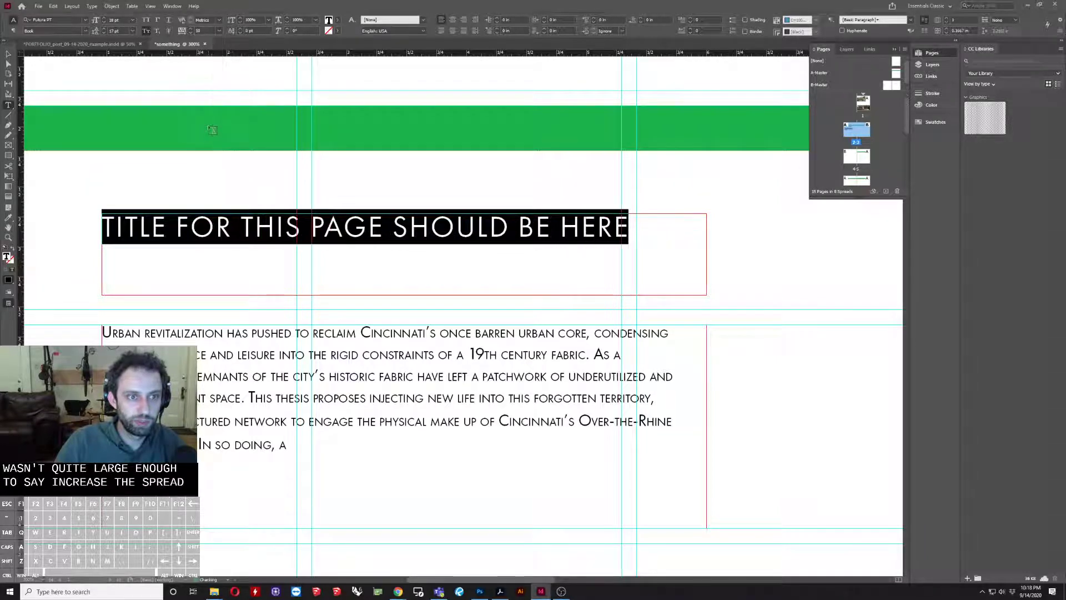
click(219, 31)
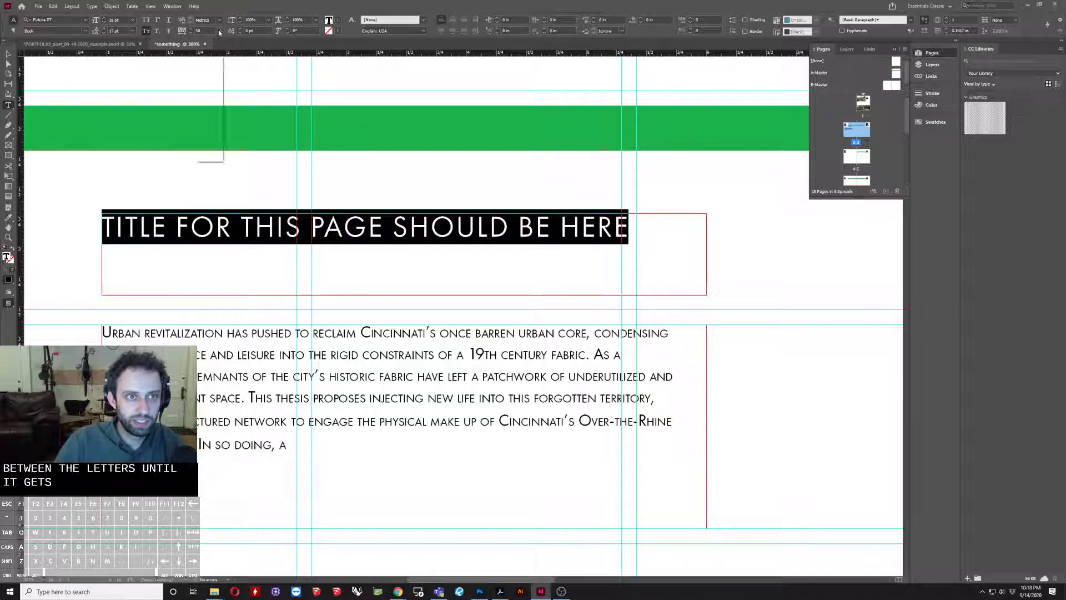
click(206, 140)
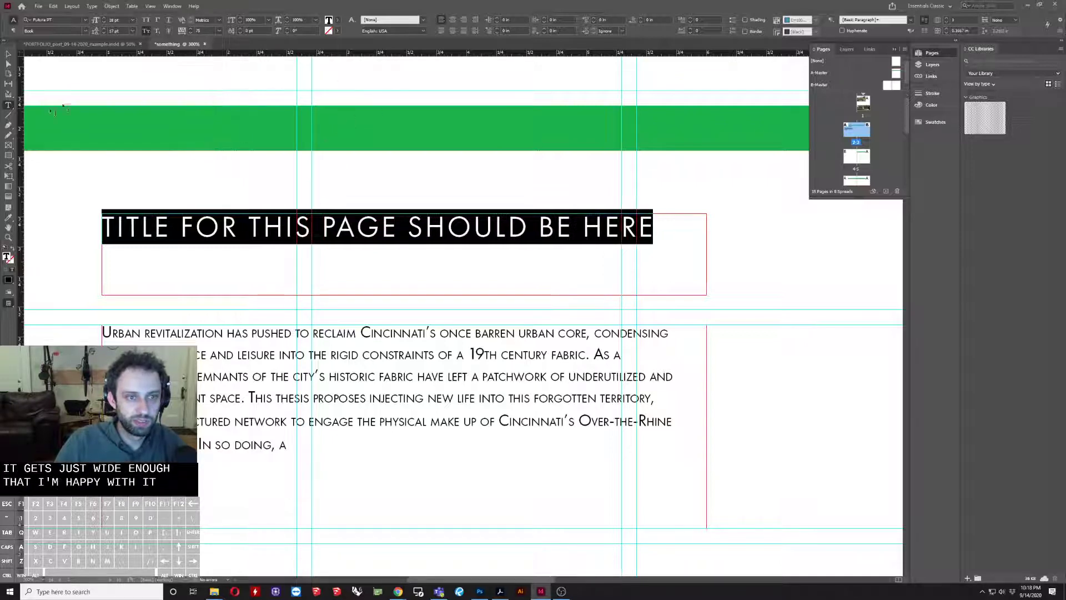
click(9, 54)
click(105, 175)
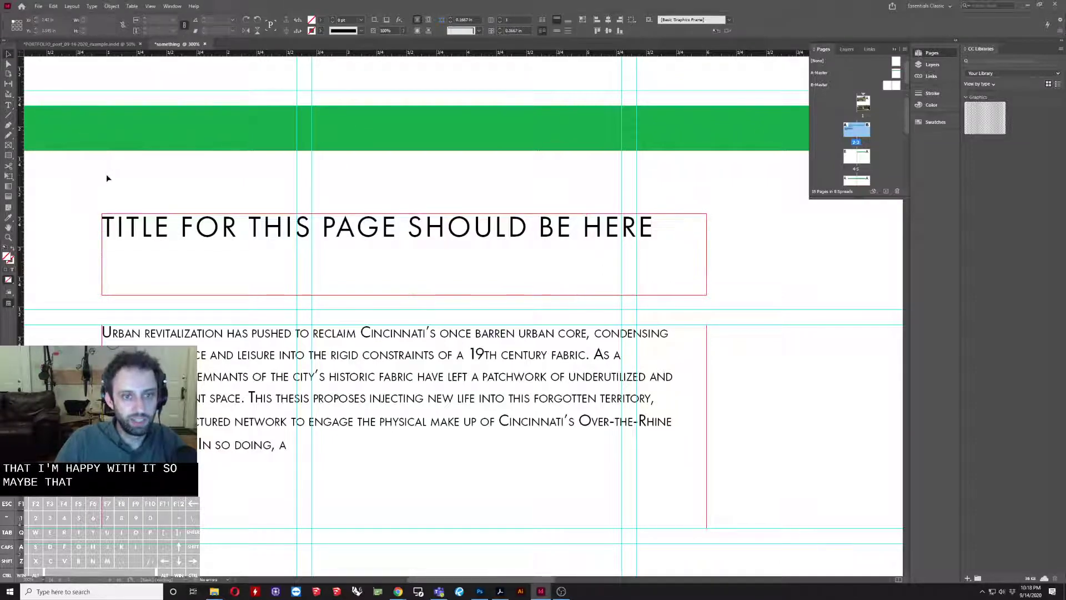
Step: Preview the spread without guides and move the body text frame up so it sits directly beneath the title
key(w)
key(ctrl+minus)
key(ctrl+minus)
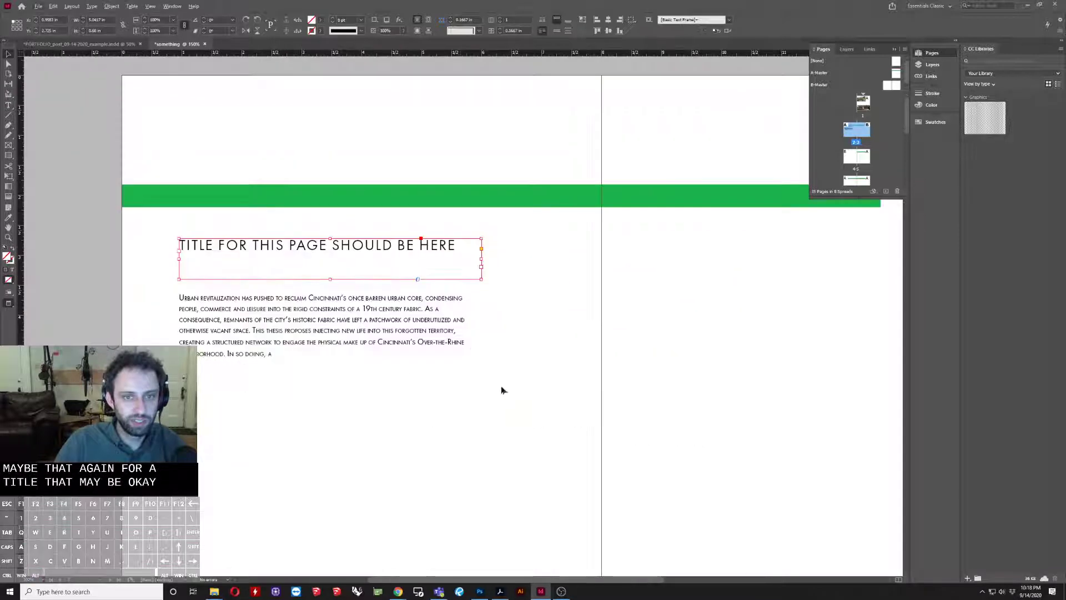
click(461, 416)
click(253, 329)
drag(253, 329, 253, 298)
click(275, 428)
Step: Try stretching the body text frame across nearly the full page width, and undo the last widening
key(ctrl+equal)
key(ctrl+equal)
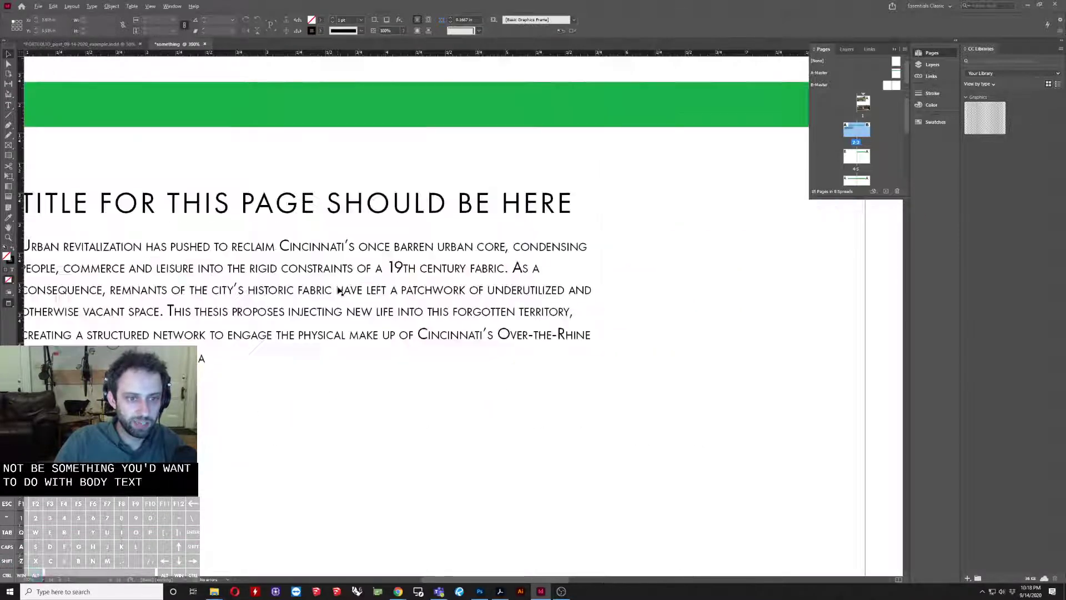
key(ctrl+minus)
key(ctrl+equal)
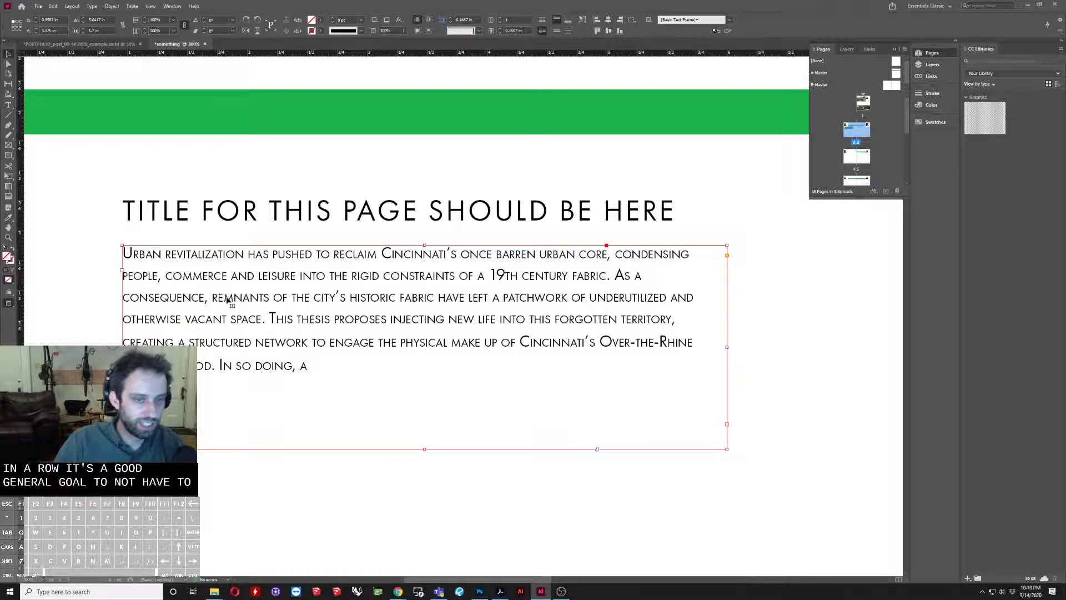
scroll(227, 300, down, 2)
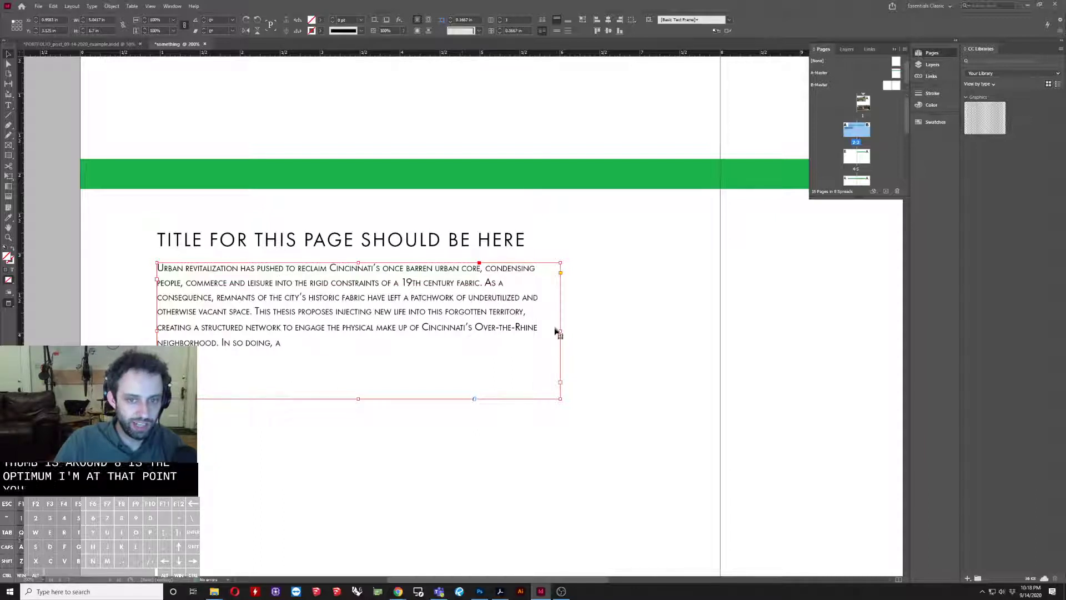
drag(560, 330, 698, 330)
key(w)
click(522, 427)
key(w)
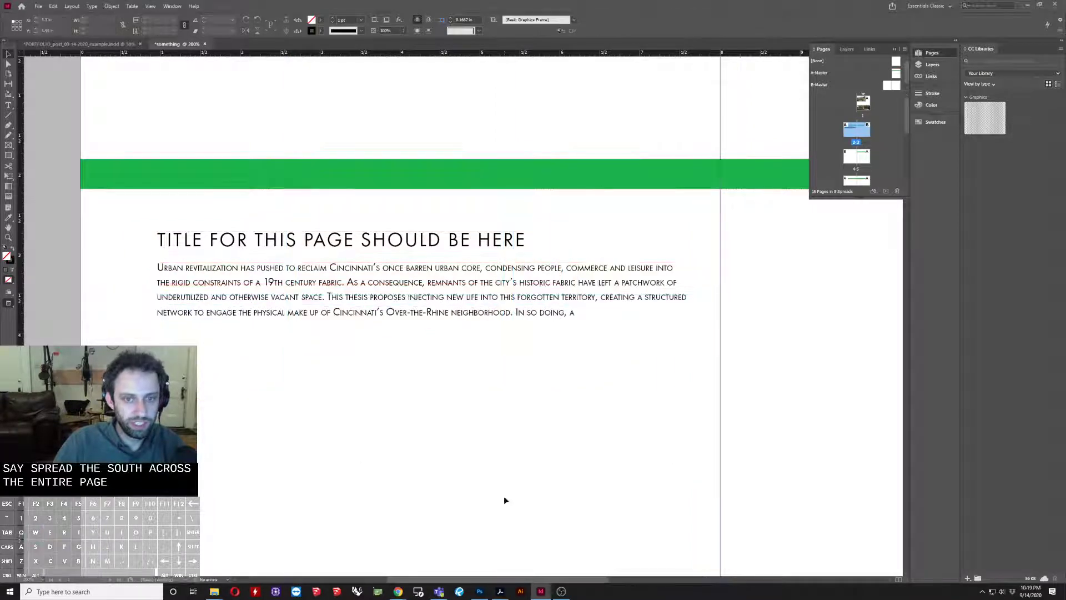
click(364, 299)
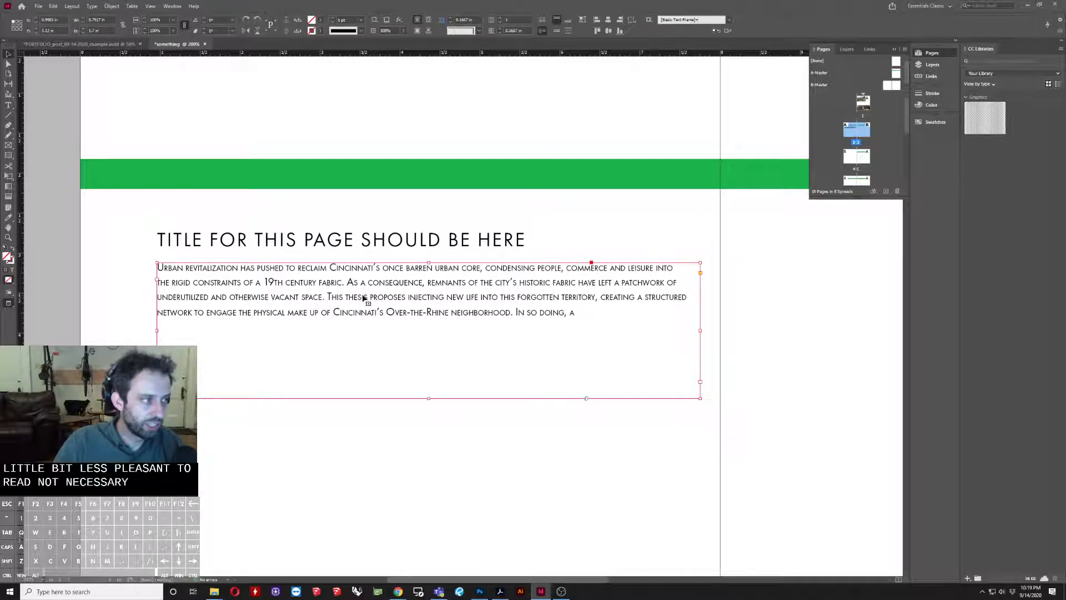
click(467, 452)
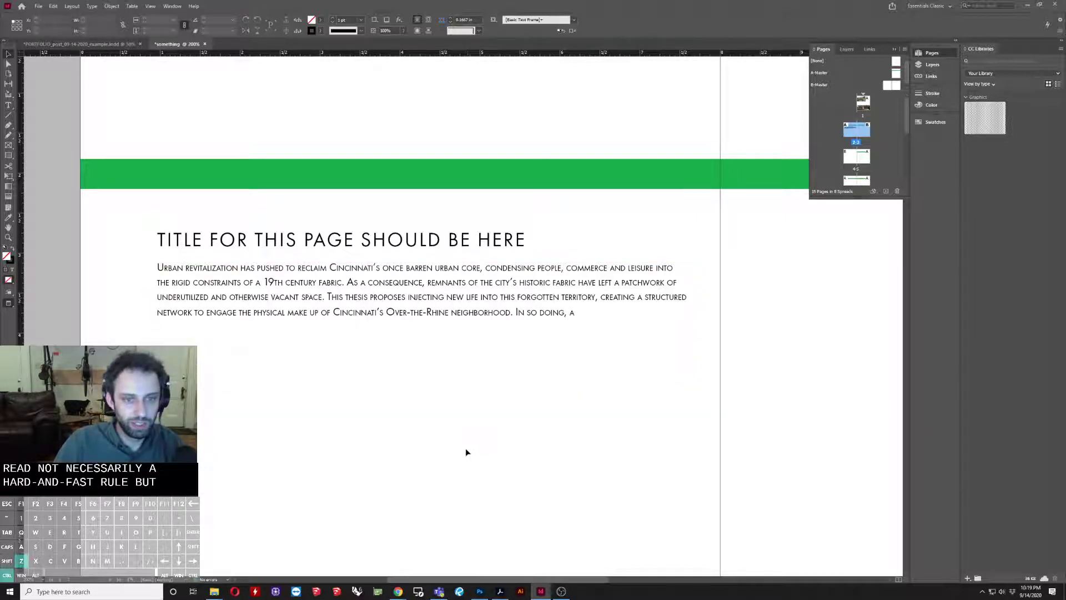
key(ctrl+z)
Step: Set the font style of the whole title to Medium
scroll(274, 432, up, 2)
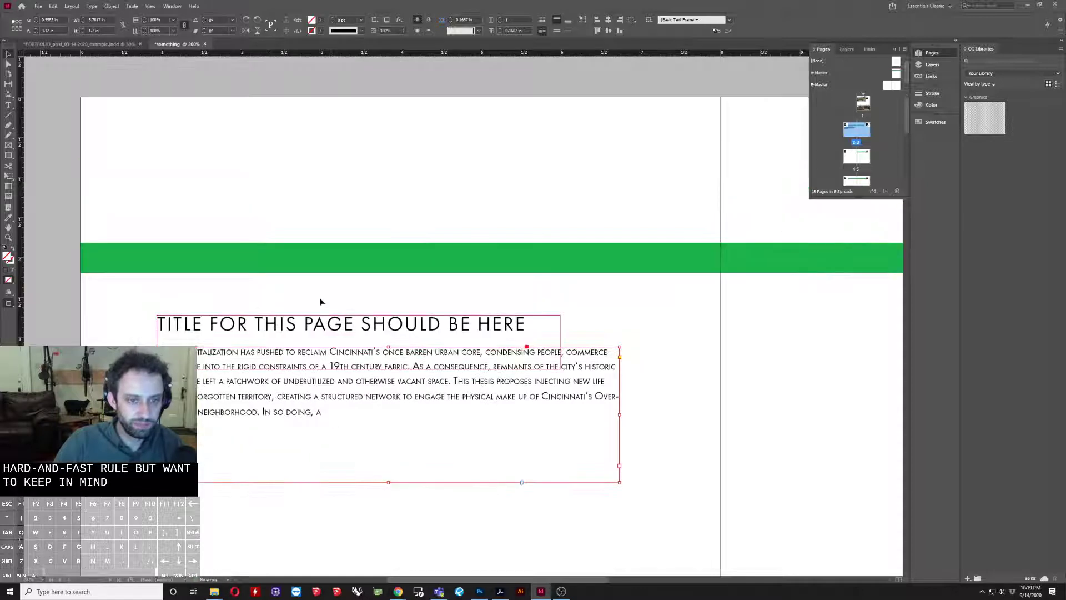
click(320, 325)
double_click(320, 325)
key(ctrl+a)
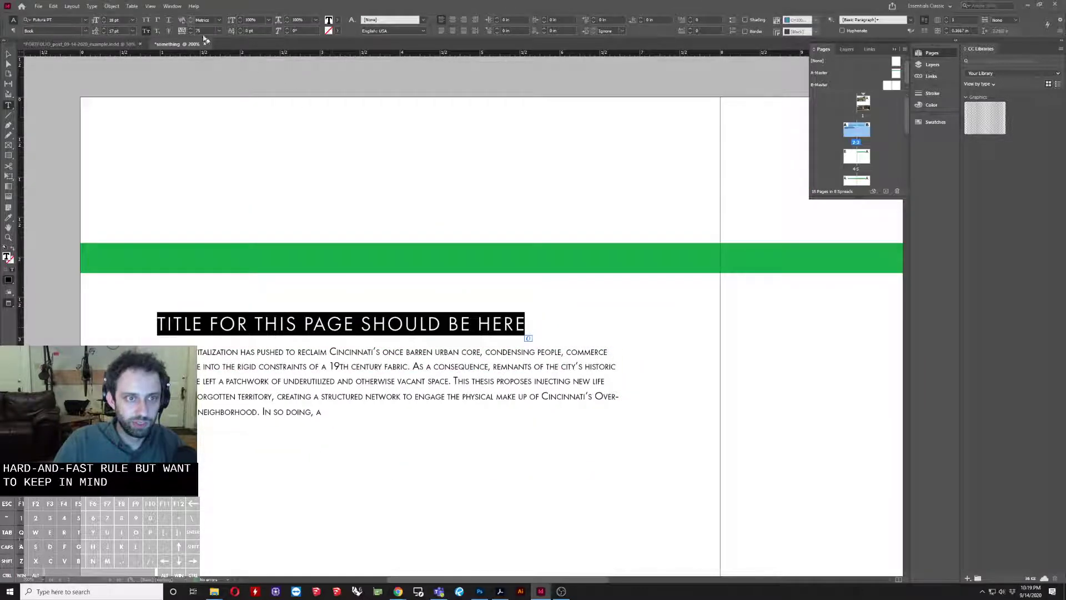
click(85, 31)
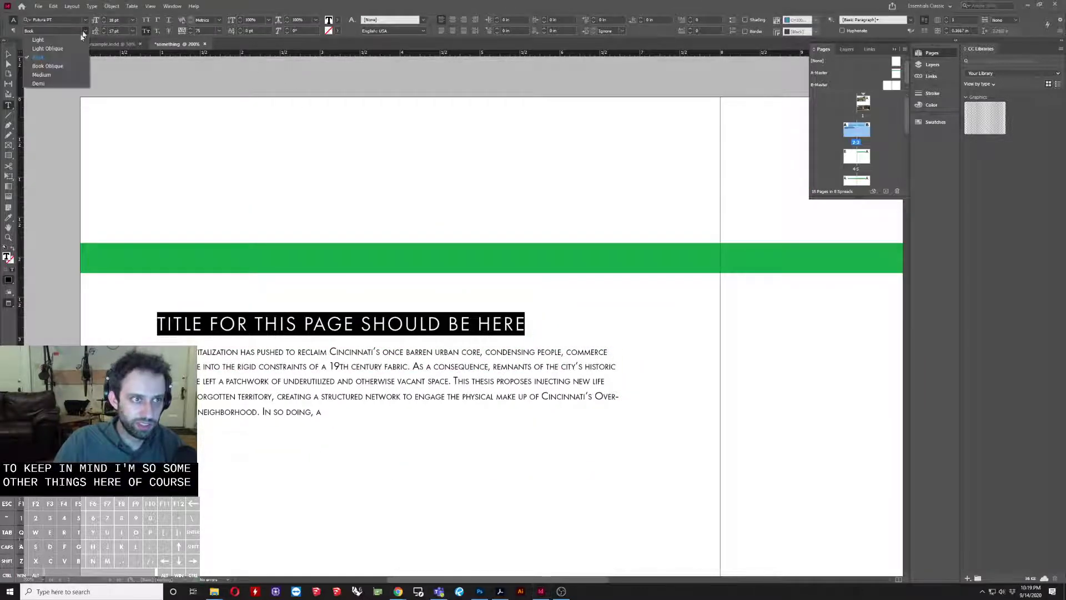
click(58, 75)
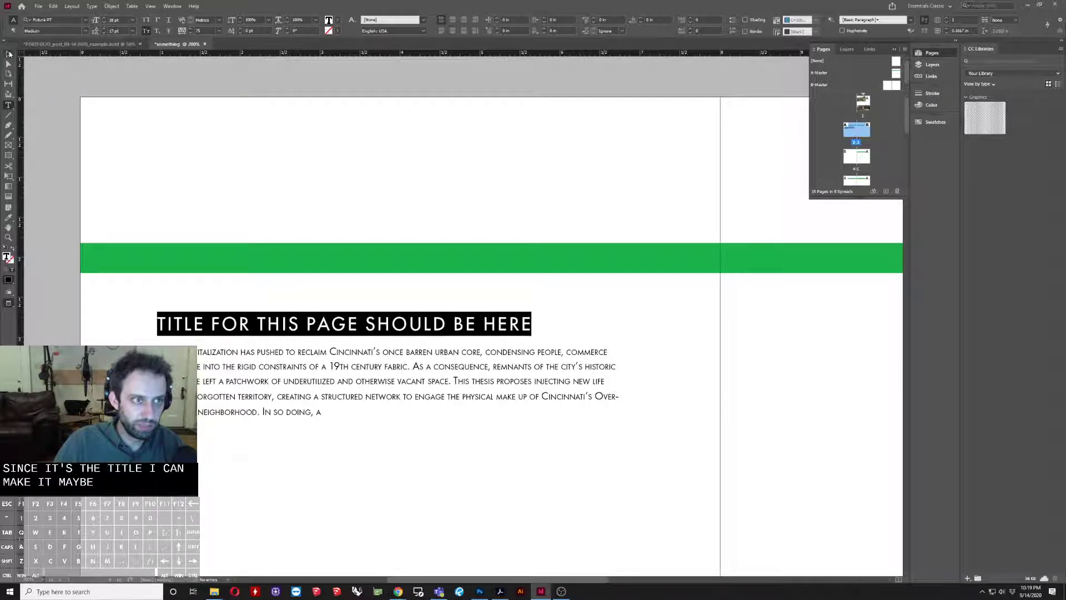
click(9, 54)
click(71, 71)
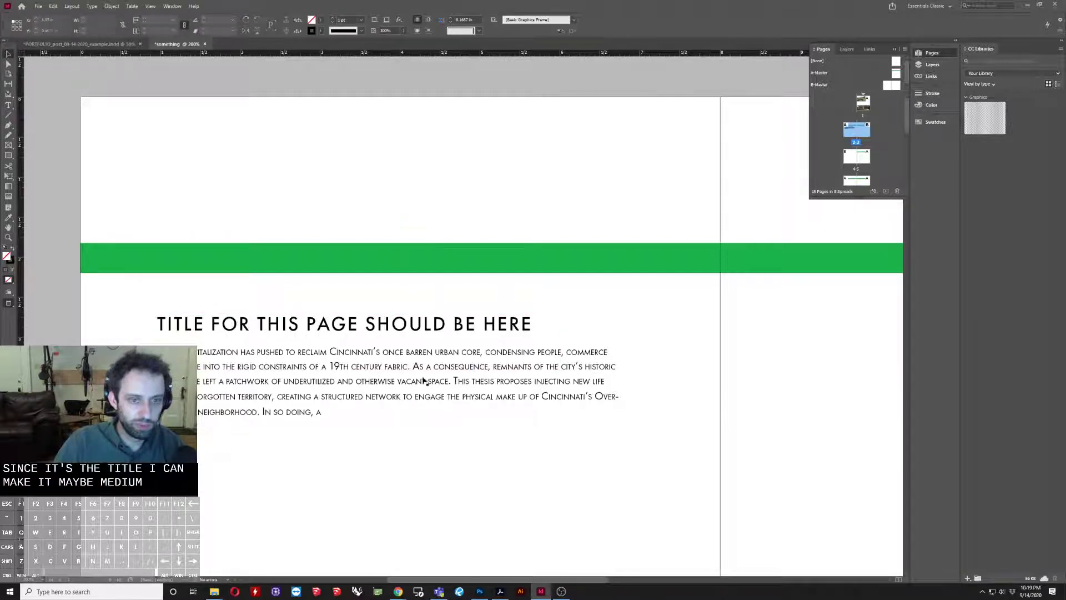
Step: Try a 30 pt leading on the whole body text, and set its leading to Auto
double_click(419, 327)
key(ctrl+a)
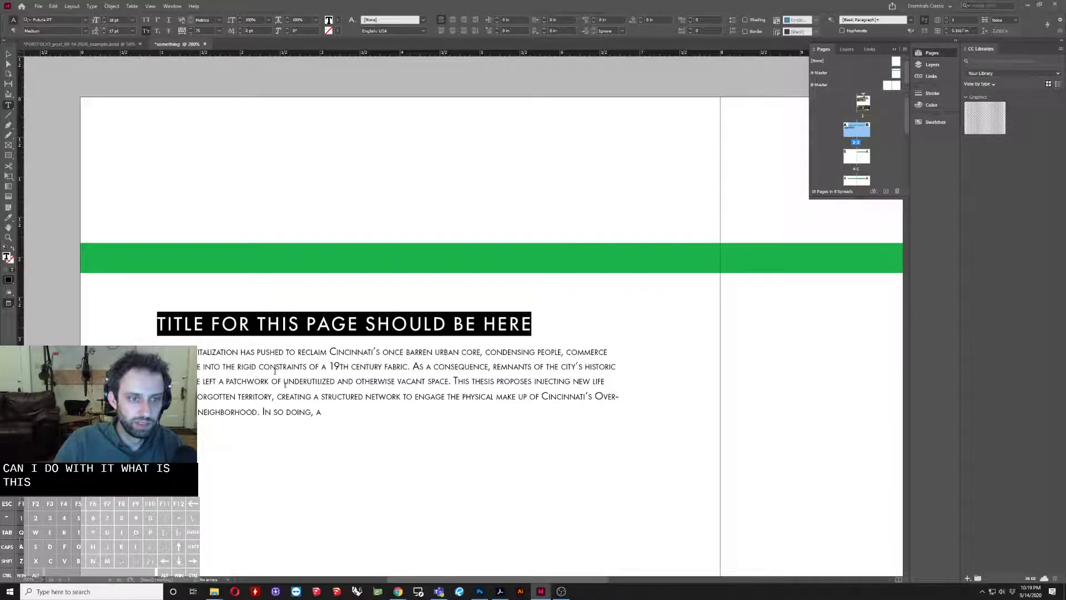
double_click(298, 411)
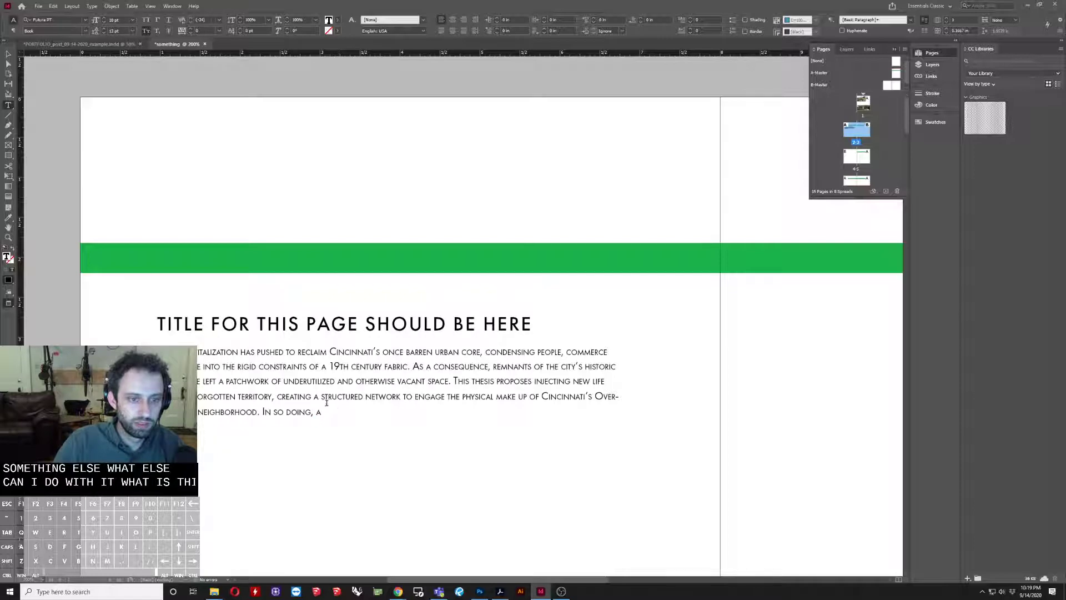
key(ctrl+a)
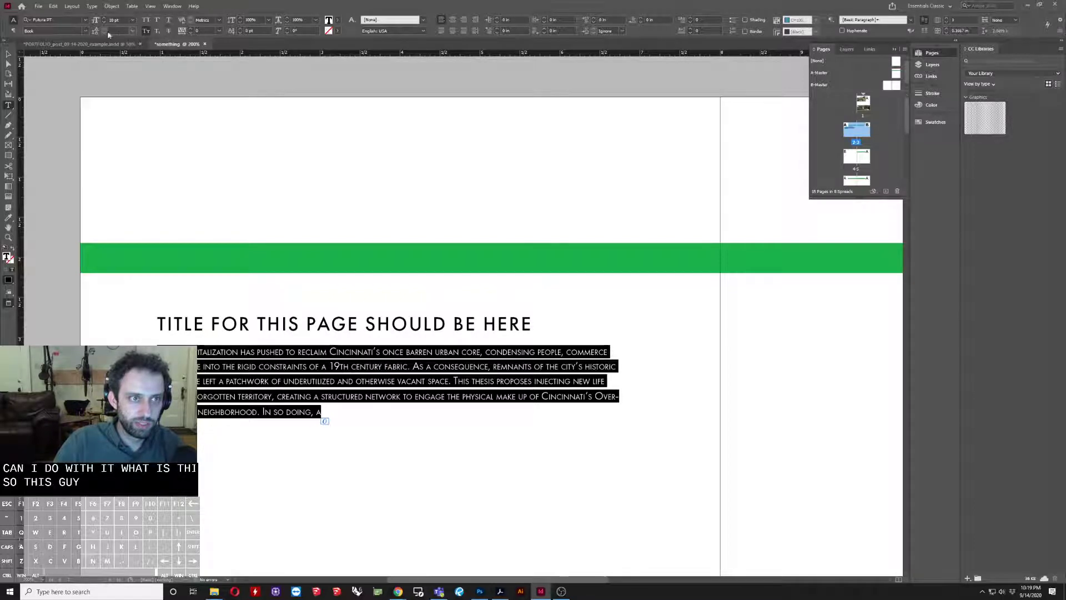
click(132, 30)
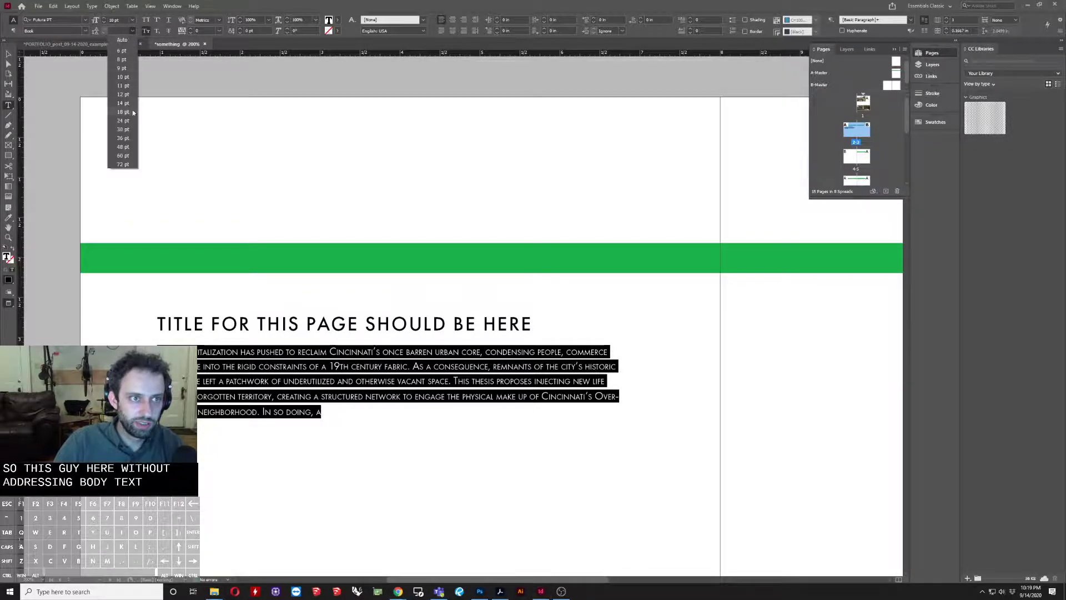
click(123, 129)
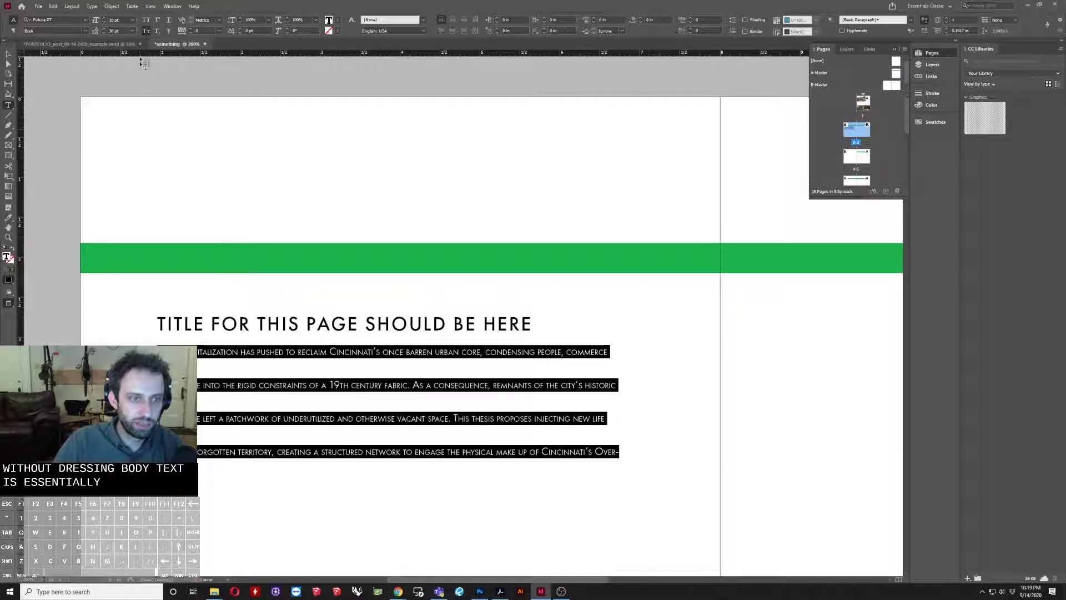
click(132, 31)
click(125, 41)
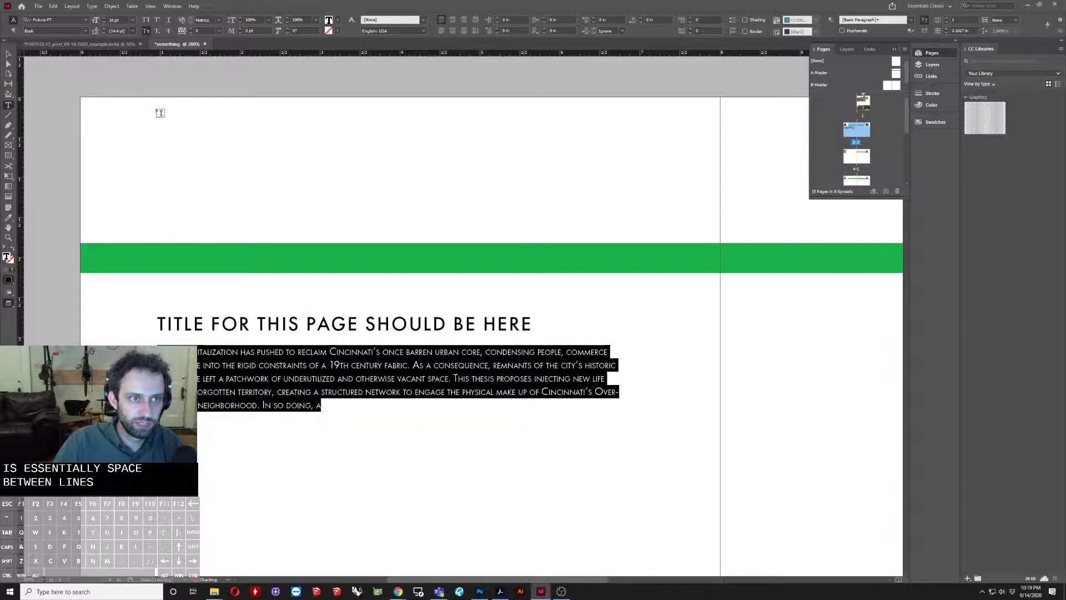
key(Escape)
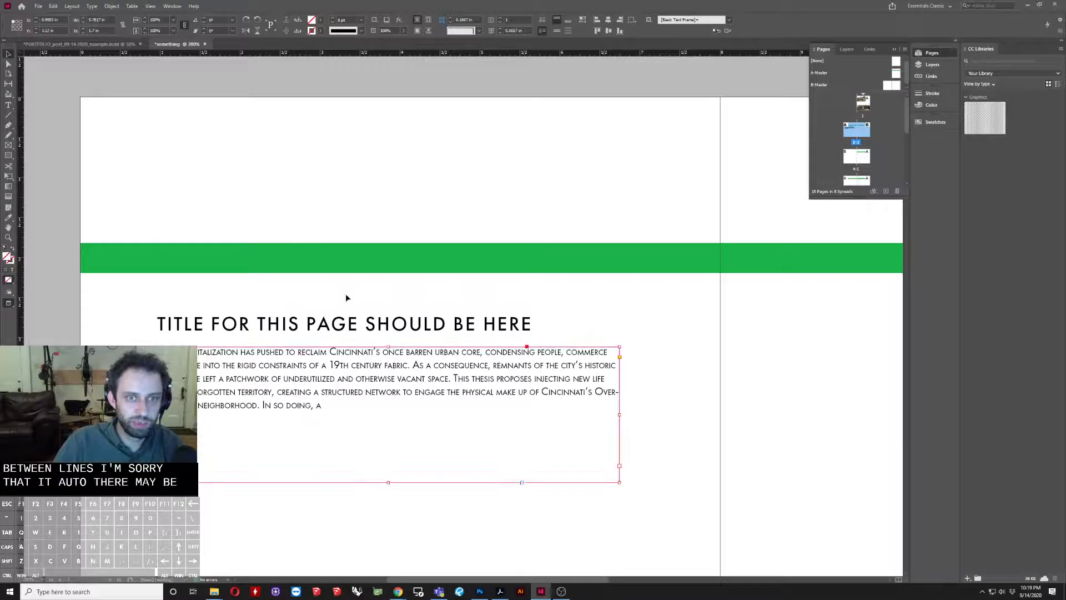
Step: Try centre, last-line-left justified, left and right alignment on the whole body text
double_click(297, 377)
key(ctrl+a)
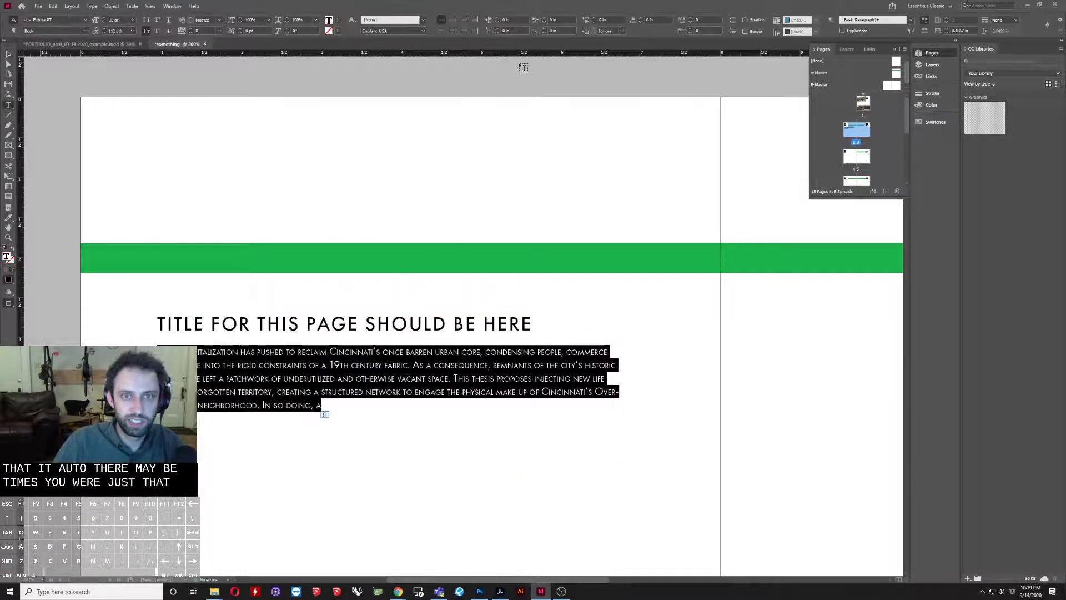
click(453, 21)
click(441, 30)
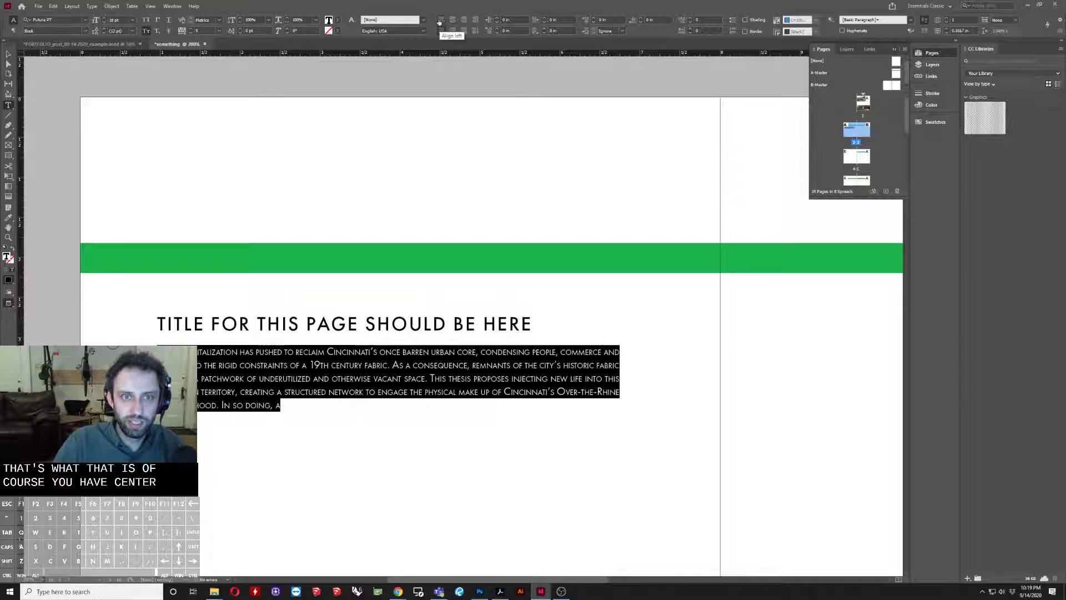
click(440, 22)
click(463, 20)
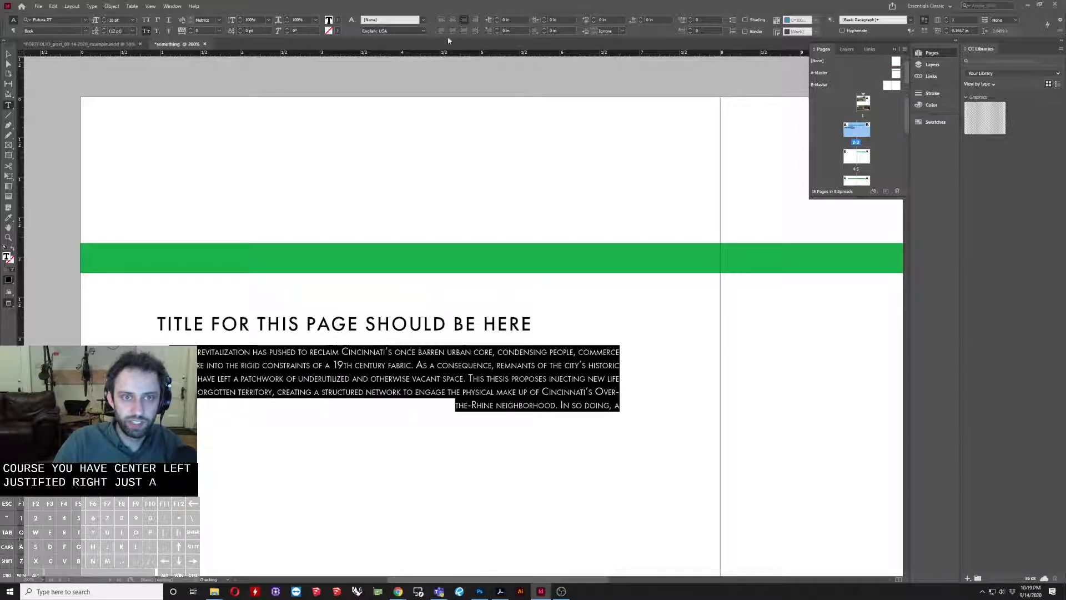
Step: Compare body text justification with the last line aligned left, with the last line centred, and with all lines justified
click(440, 31)
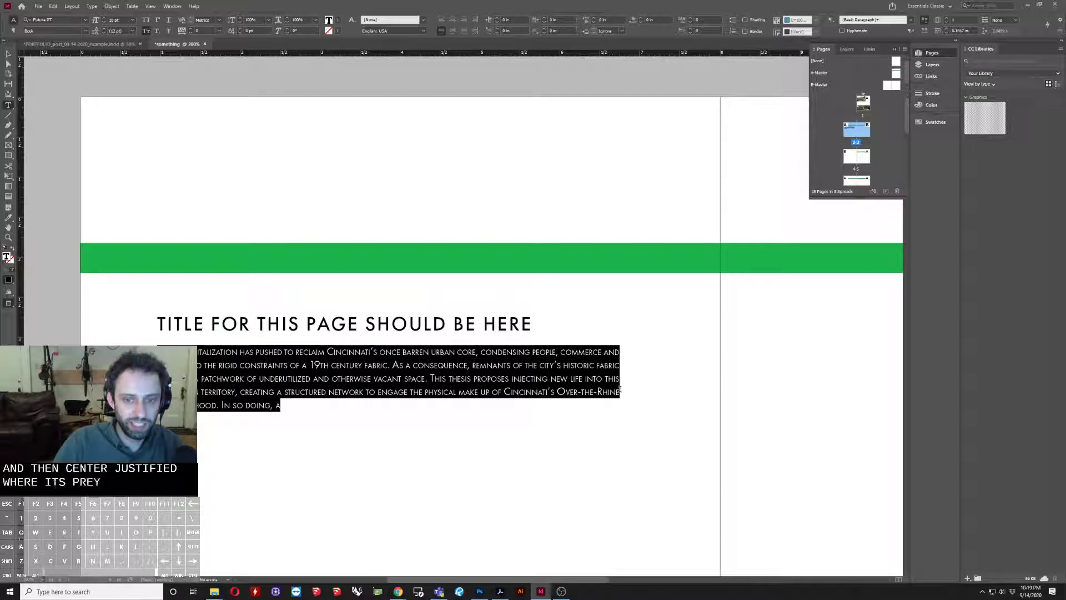
click(455, 32)
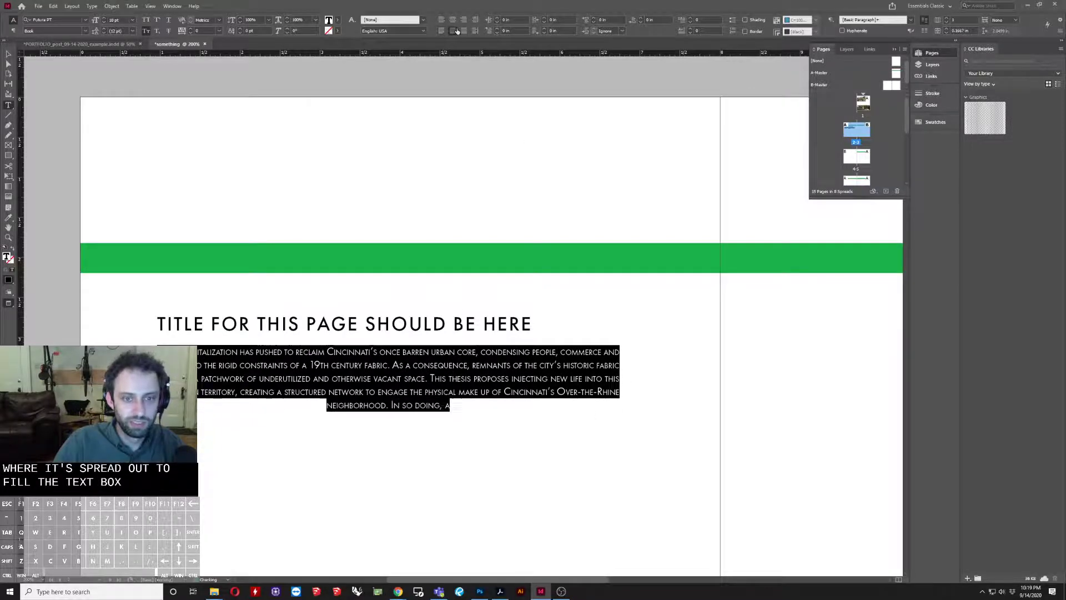
click(464, 31)
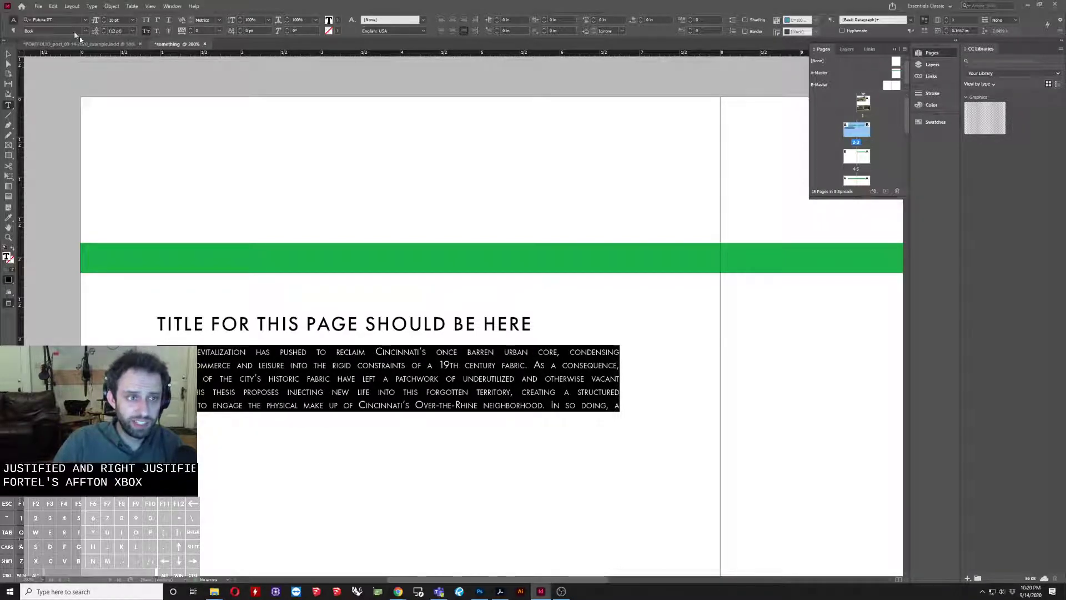
key(Escape)
click(243, 167)
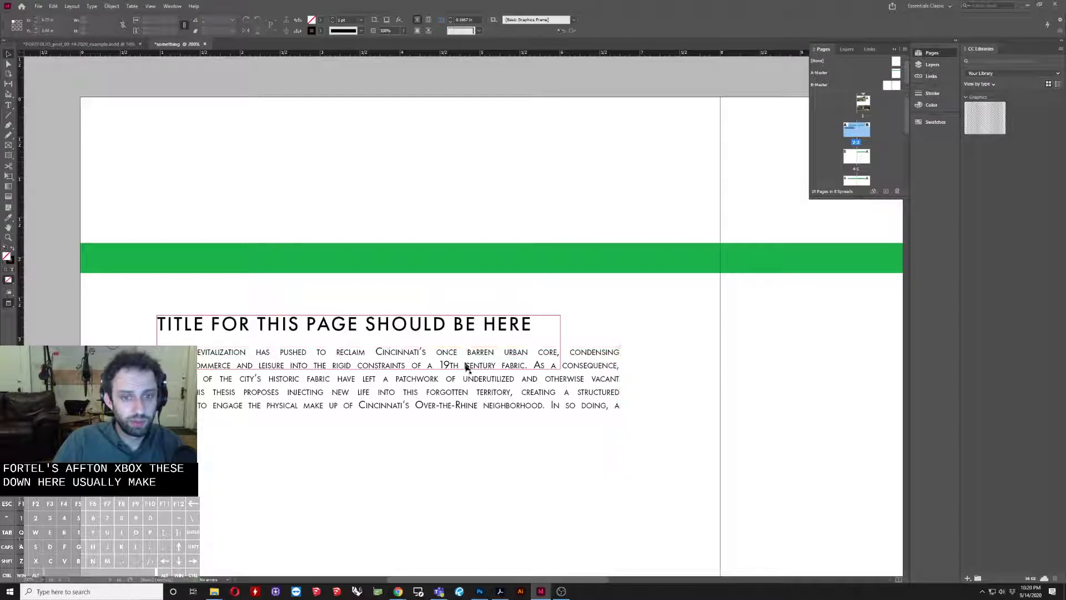
Step: Align the whole body text right for comparison, and return it to left alignment
double_click(444, 395)
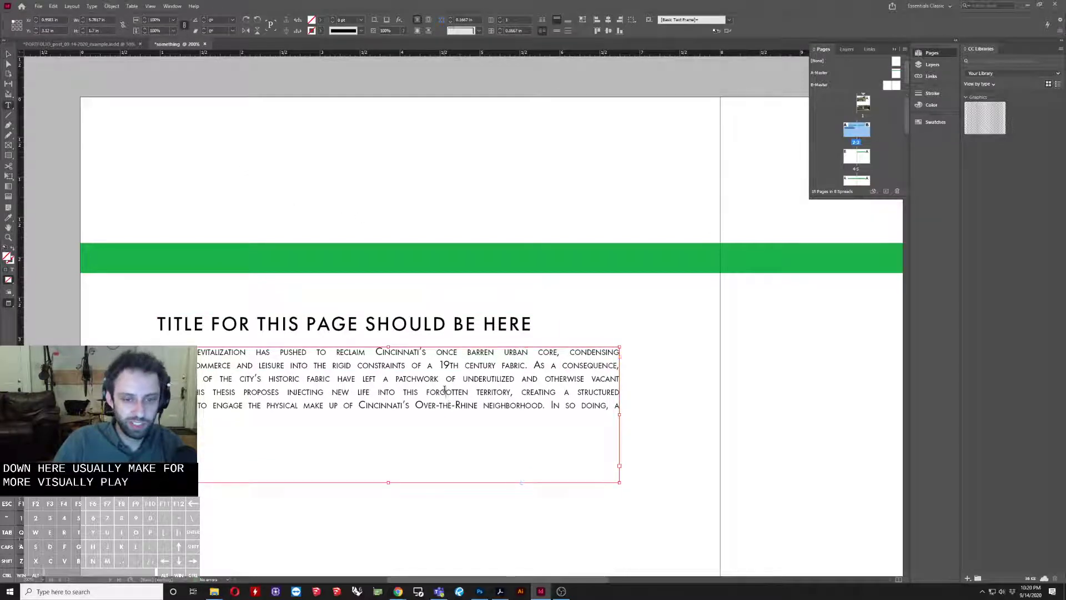
key(ctrl+a)
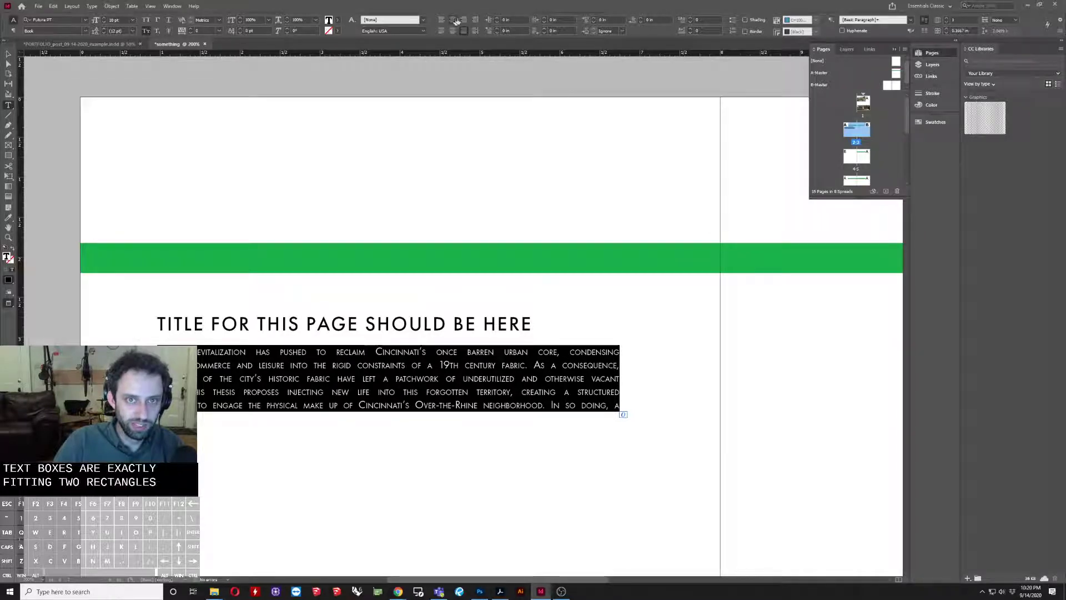
click(464, 20)
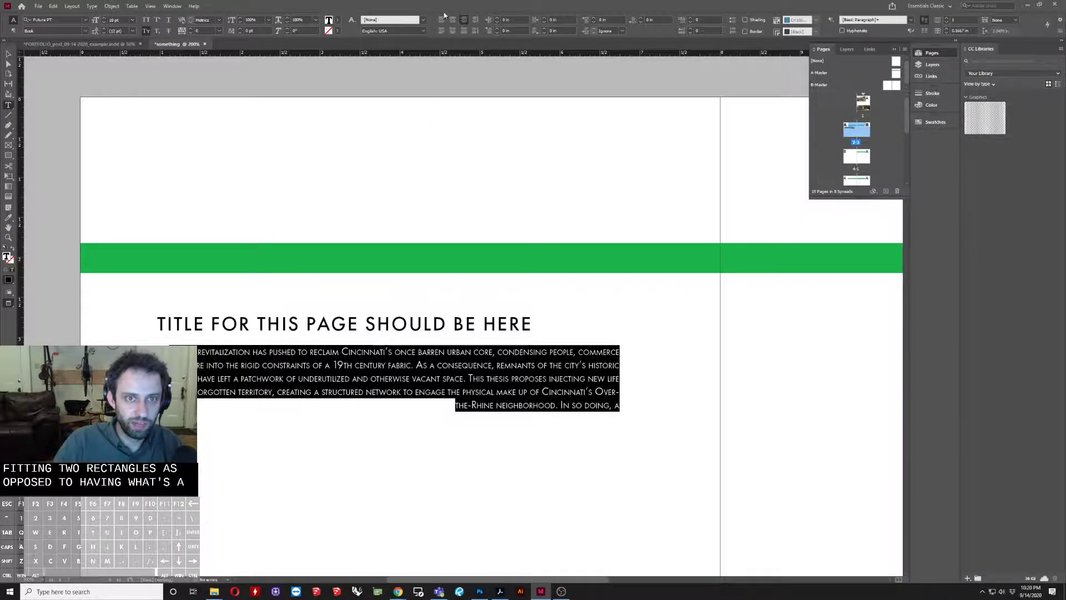
click(441, 19)
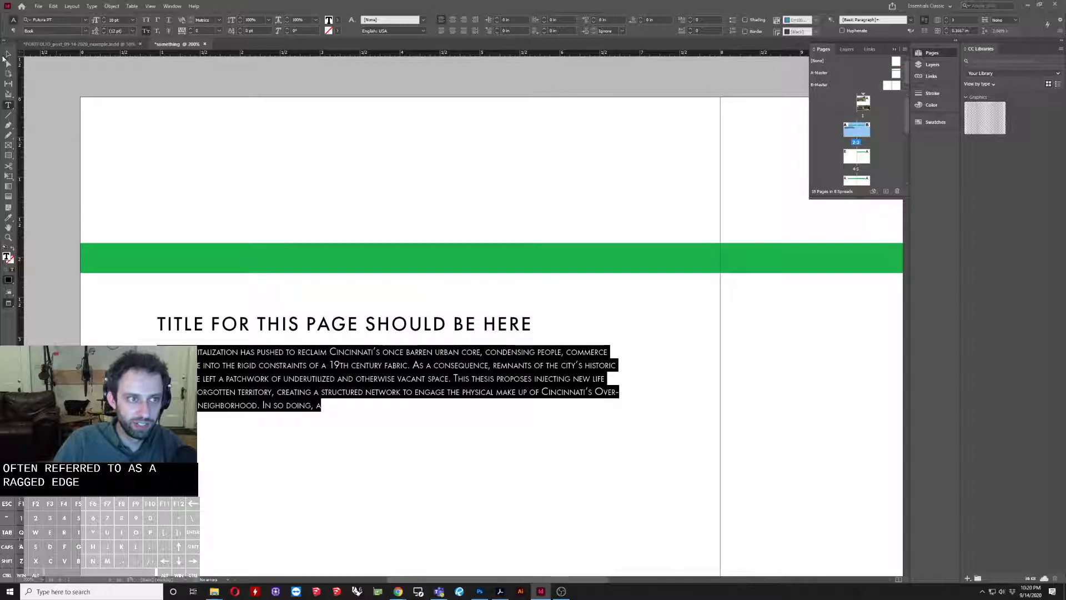
key(Escape)
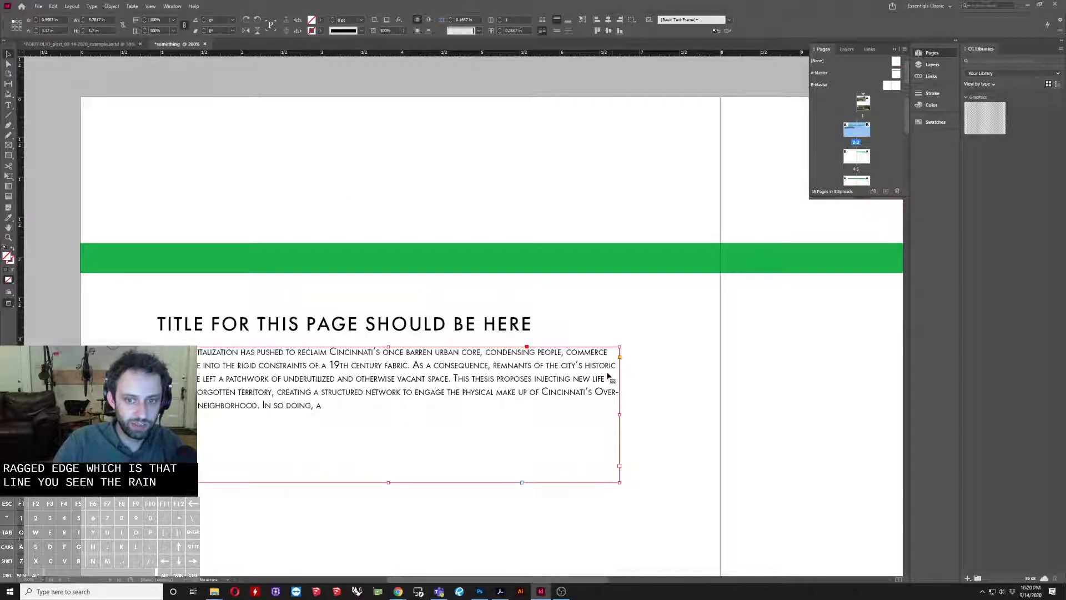
Step: Try the justified alignments on the body text again, ending with all lines justified, and inspect the word spacing up close
double_click(491, 423)
key(ctrl+a)
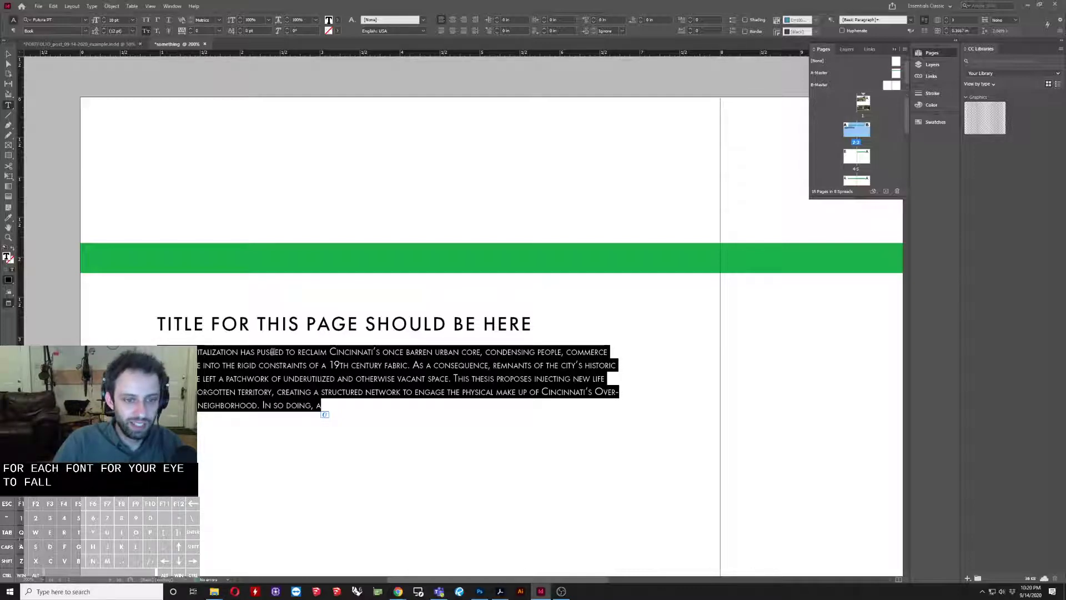
click(441, 34)
click(455, 32)
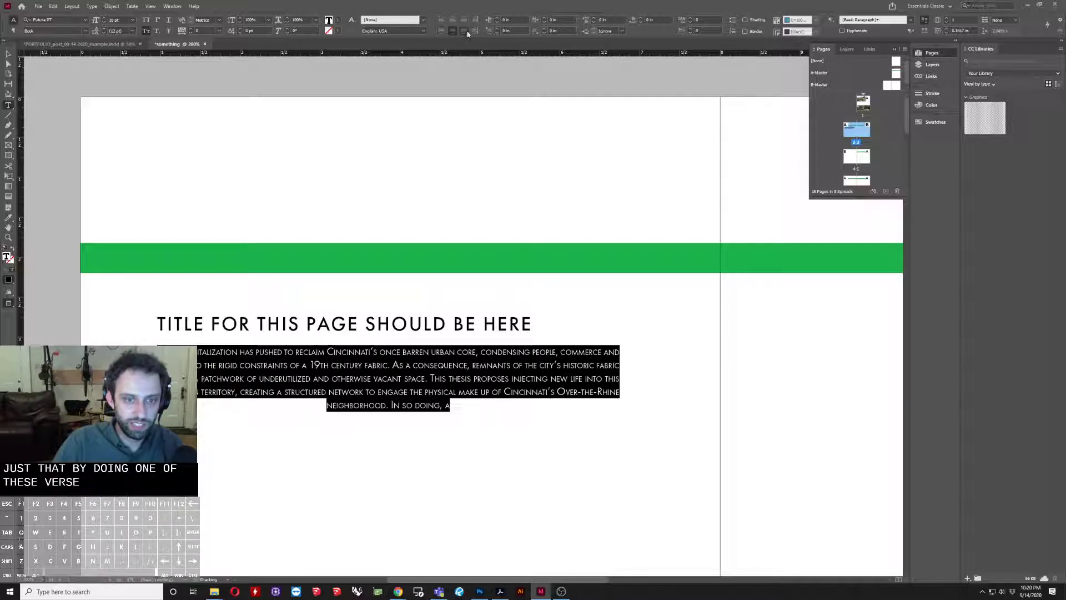
click(464, 31)
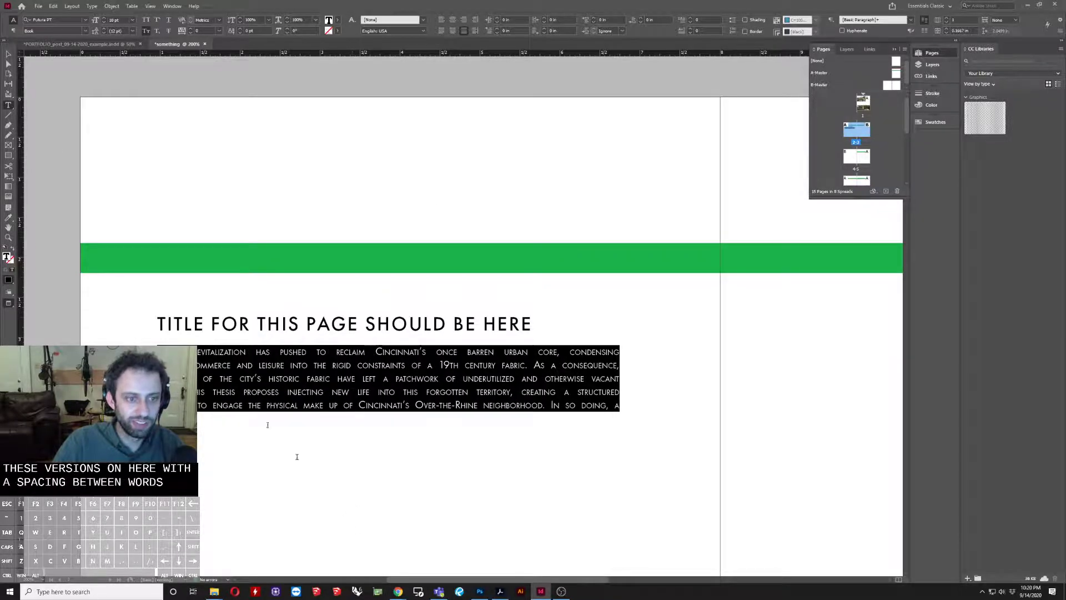
click(8, 53)
scroll(289, 411, up, 2)
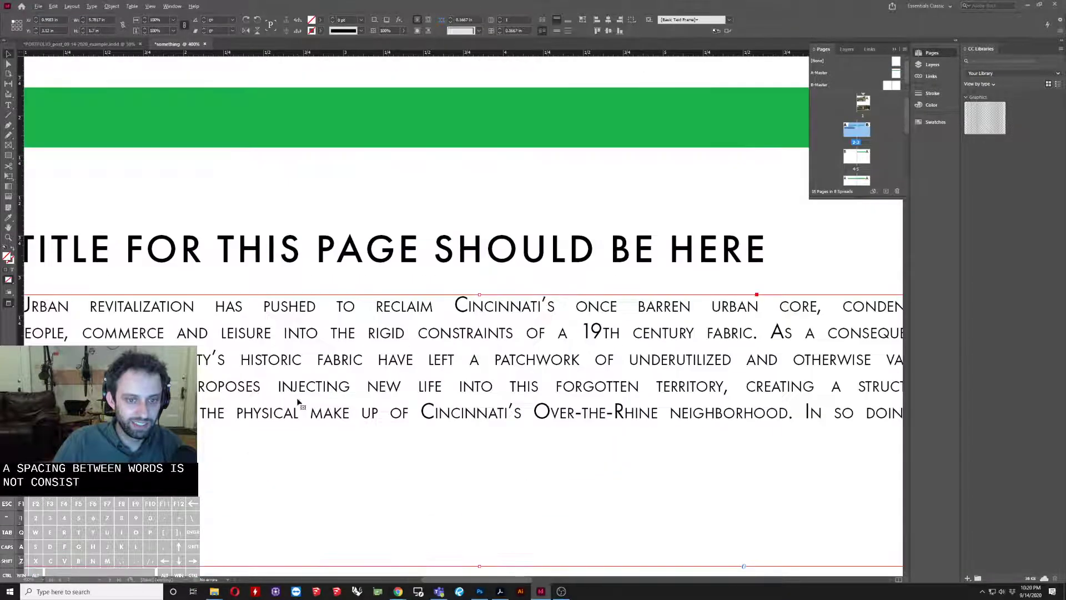
scroll(294, 408, down, 1)
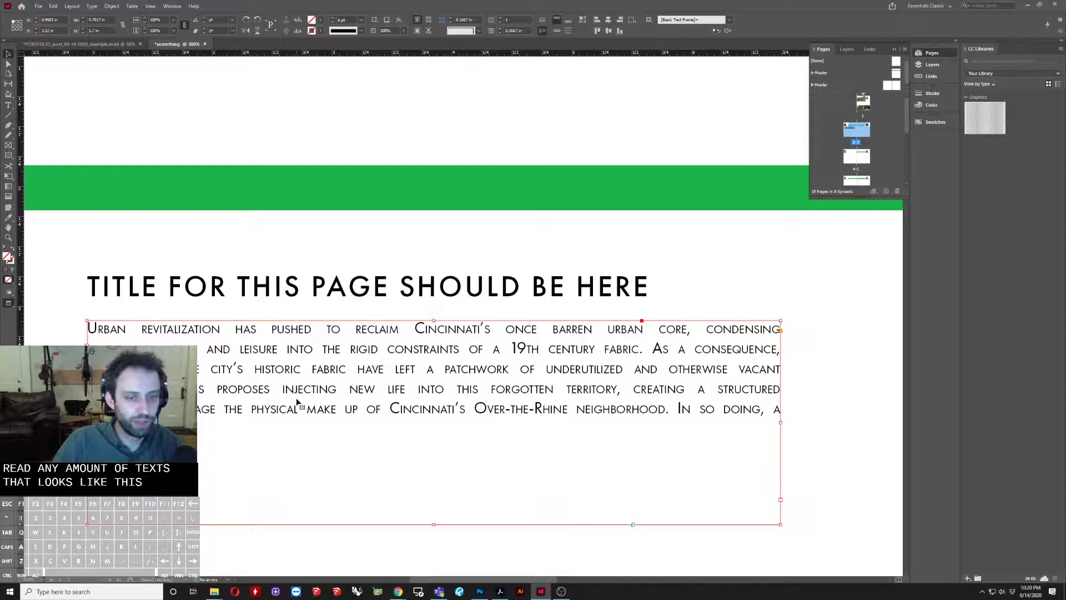
key(ctrl)
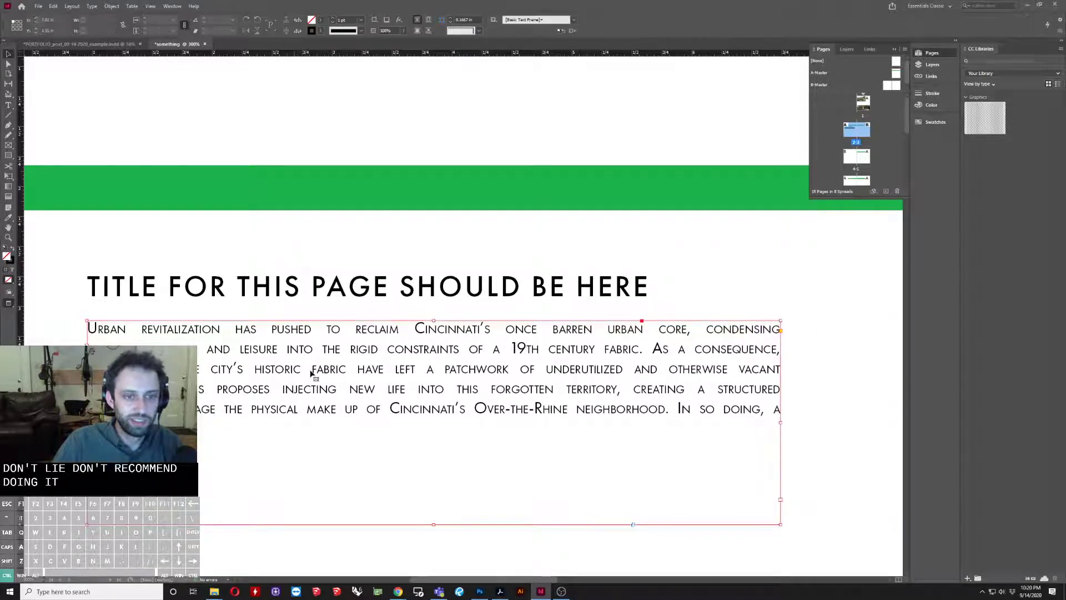
Step: Set the whole body text back to left alignment with a ragged edge
double_click(310, 373)
key(ctrl+a)
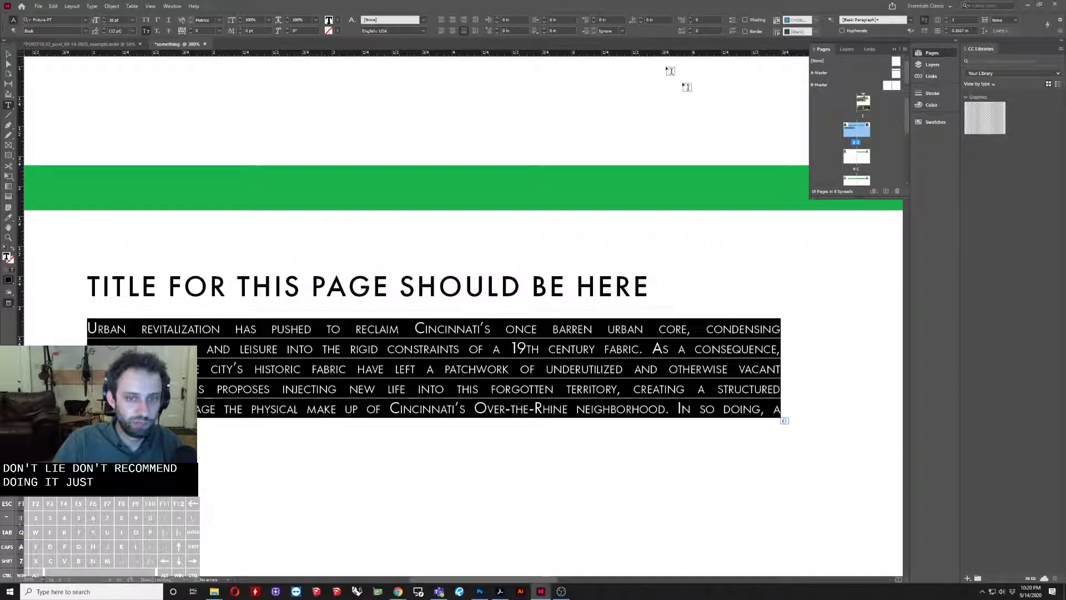
click(441, 20)
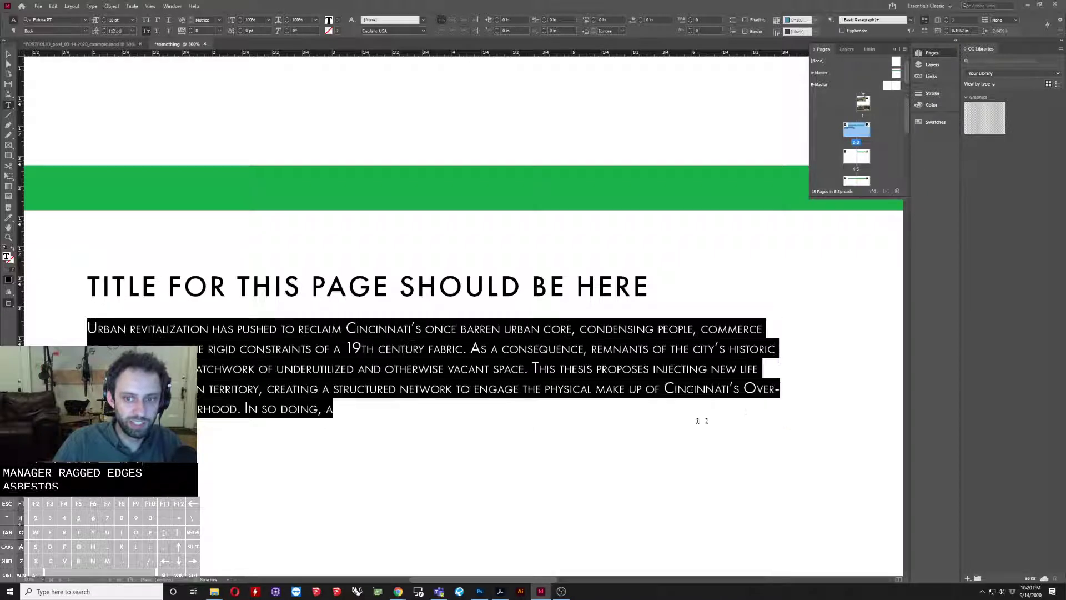
click(479, 403)
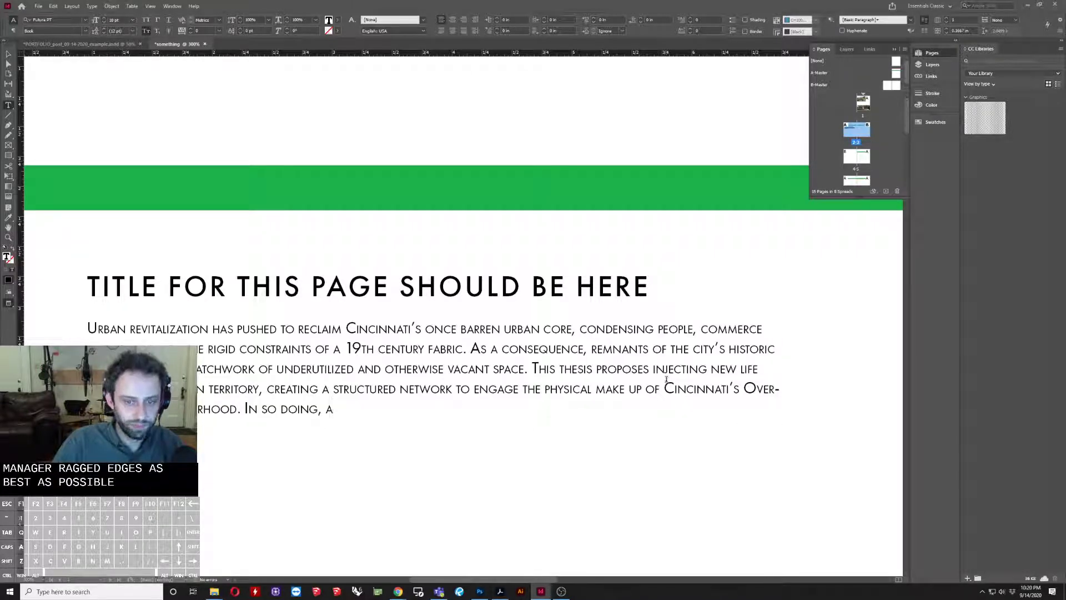
Step: Reshape the body text frame into an irregular four-sided shape by moving its corner points with the Direct Selection tool
scroll(263, 439, down, 1)
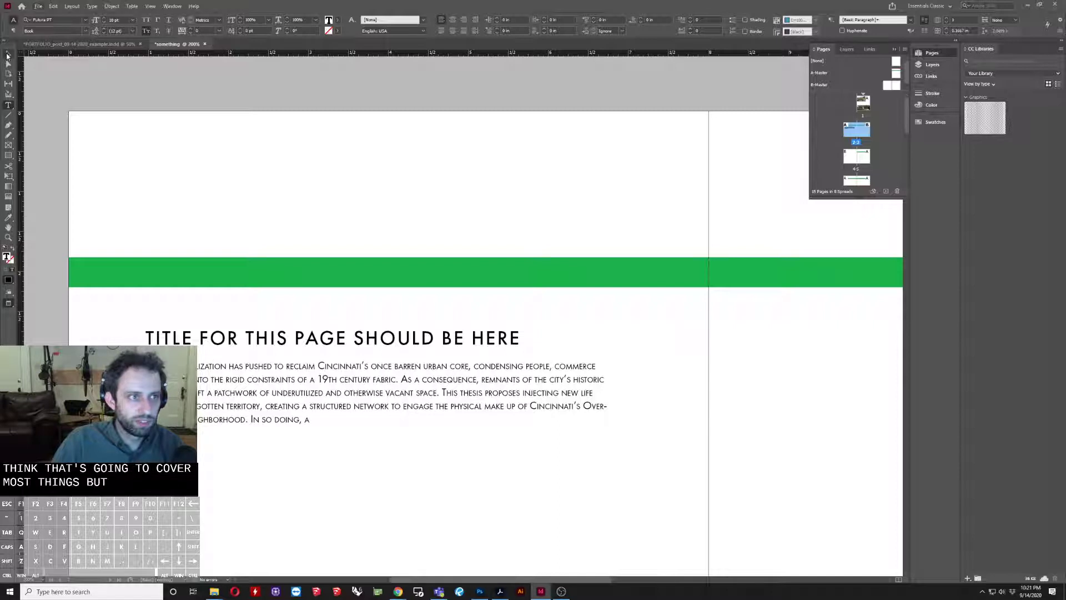
key(Escape)
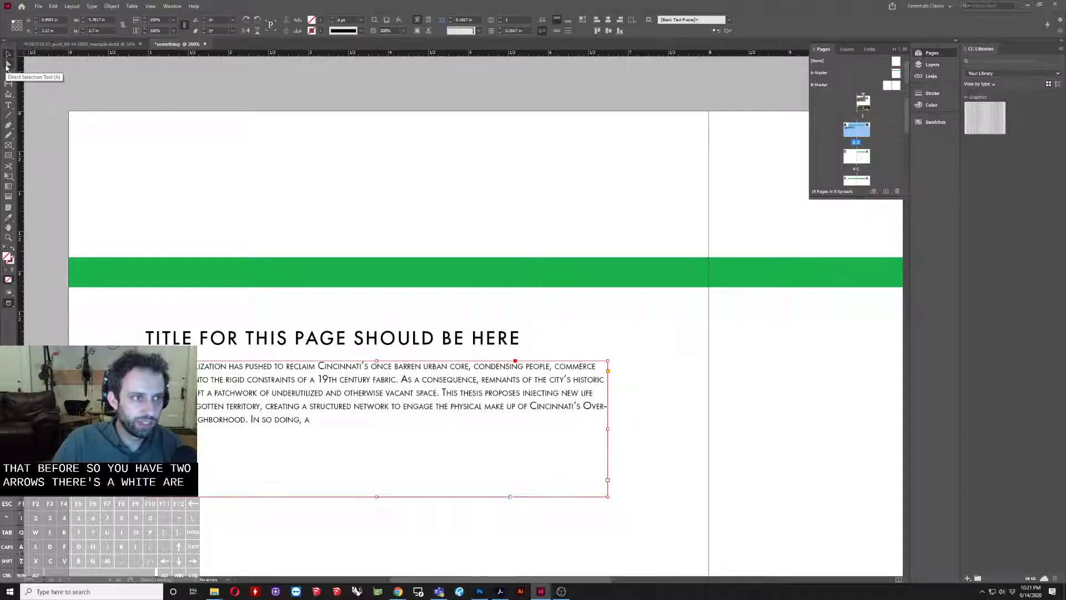
click(8, 64)
click(607, 361)
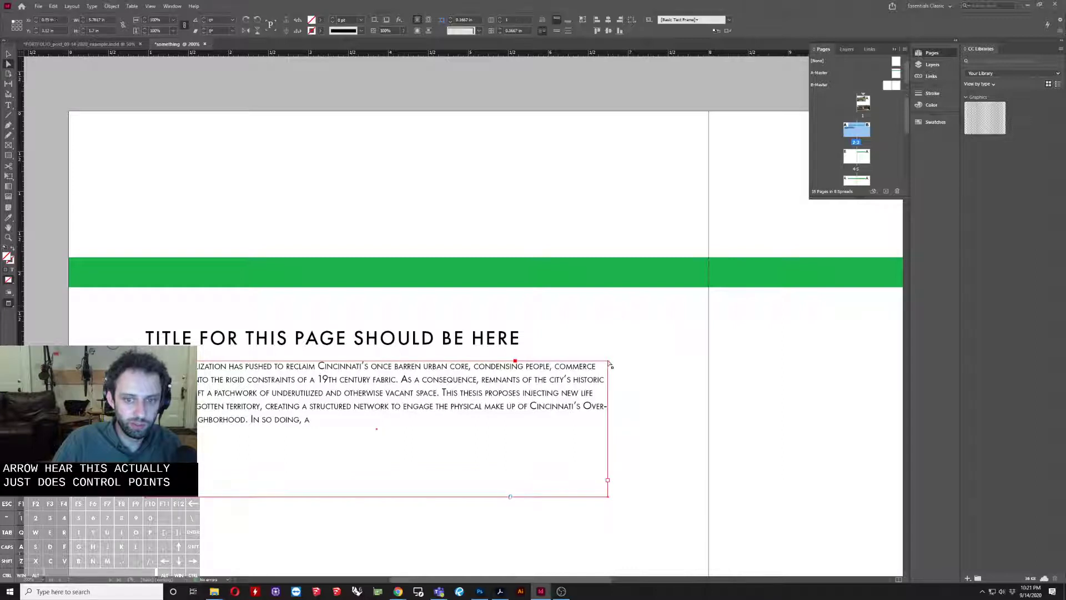
drag(609, 363, 465, 442)
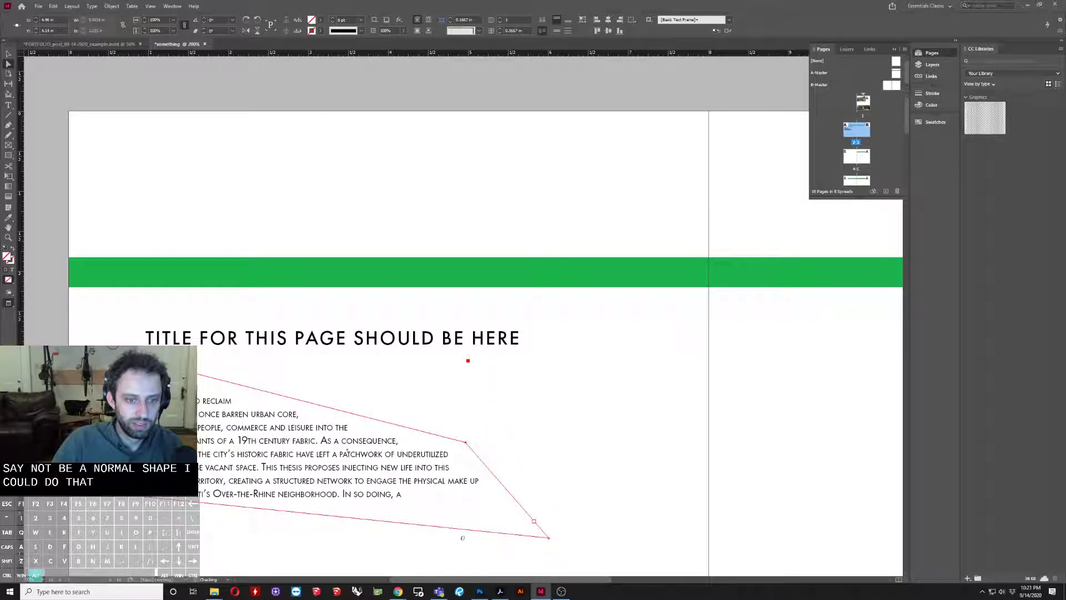
scroll(465, 441, down, 2)
click(195, 296)
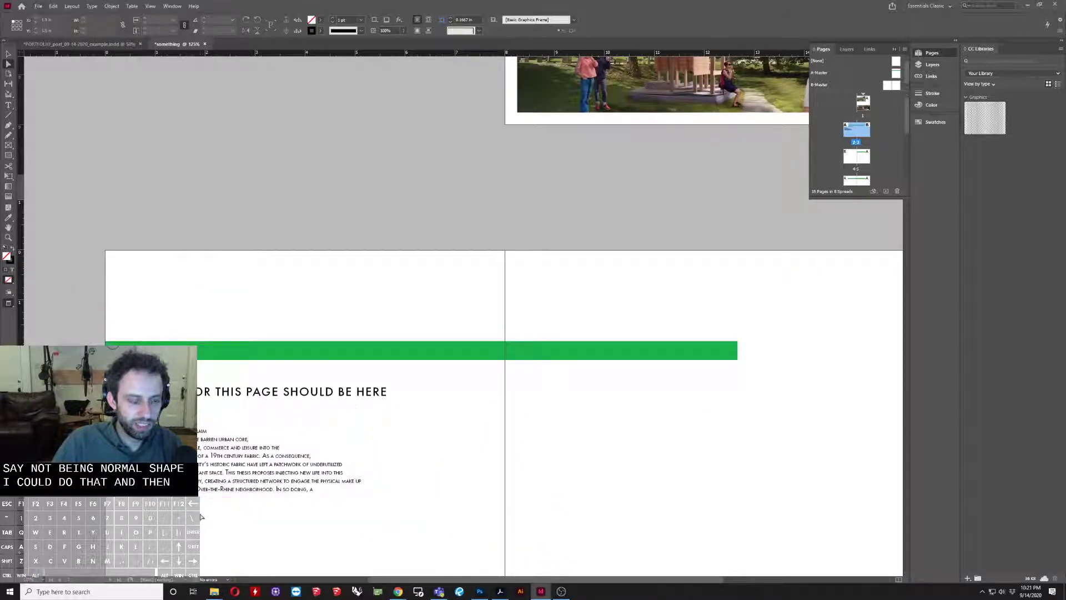
Step: Reshape the mountain landscape image's frame on the first page by moving its lower-left corner point up and inward with the Direct Selection tool
scroll(452, 438, down, 3)
scroll(452, 438, up, 4)
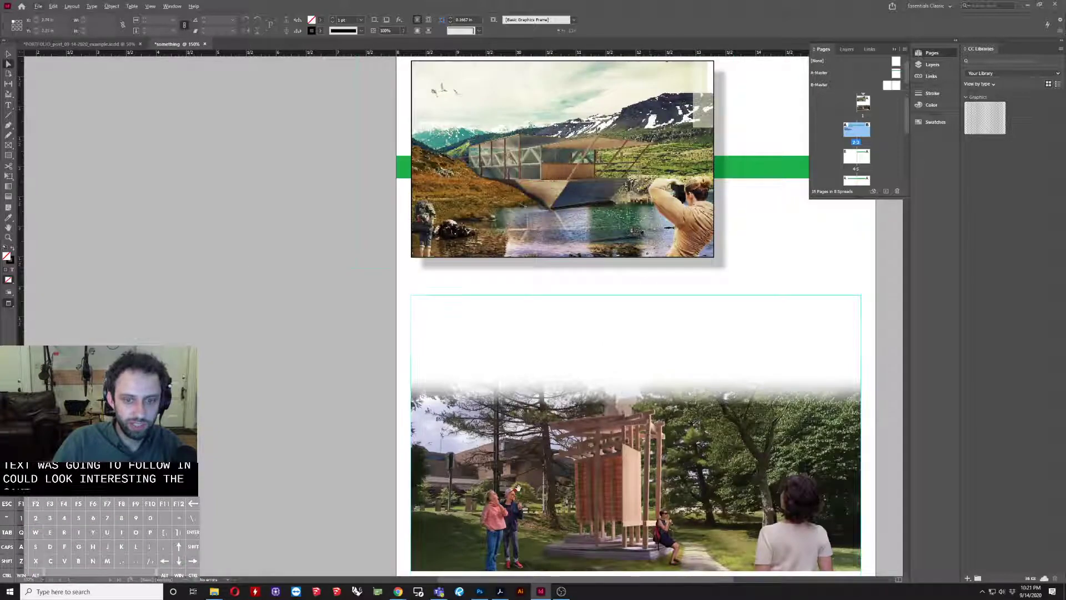
click(444, 169)
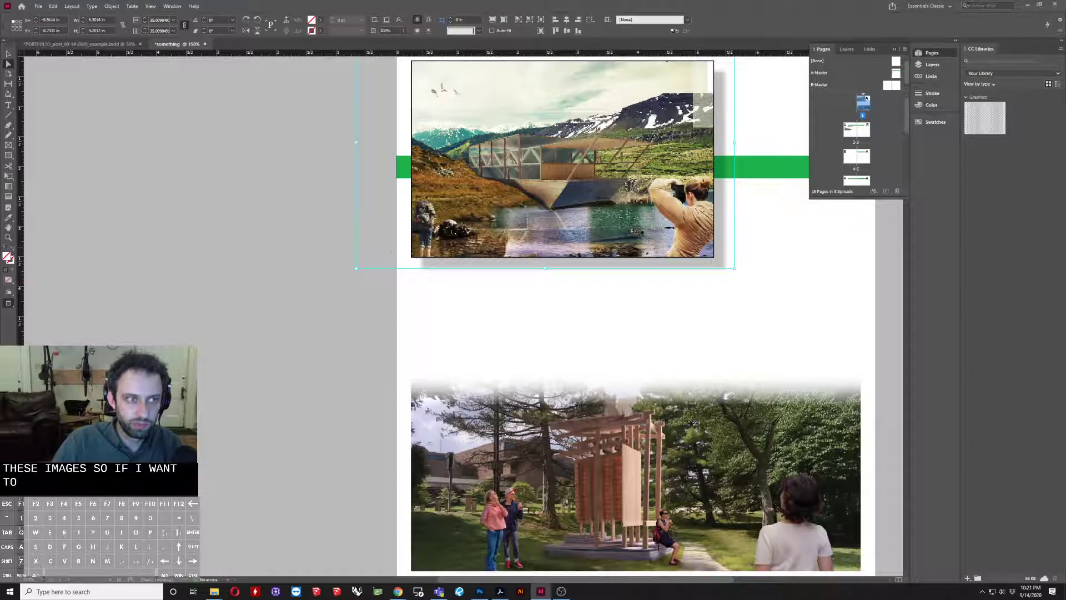
click(9, 54)
click(561, 159)
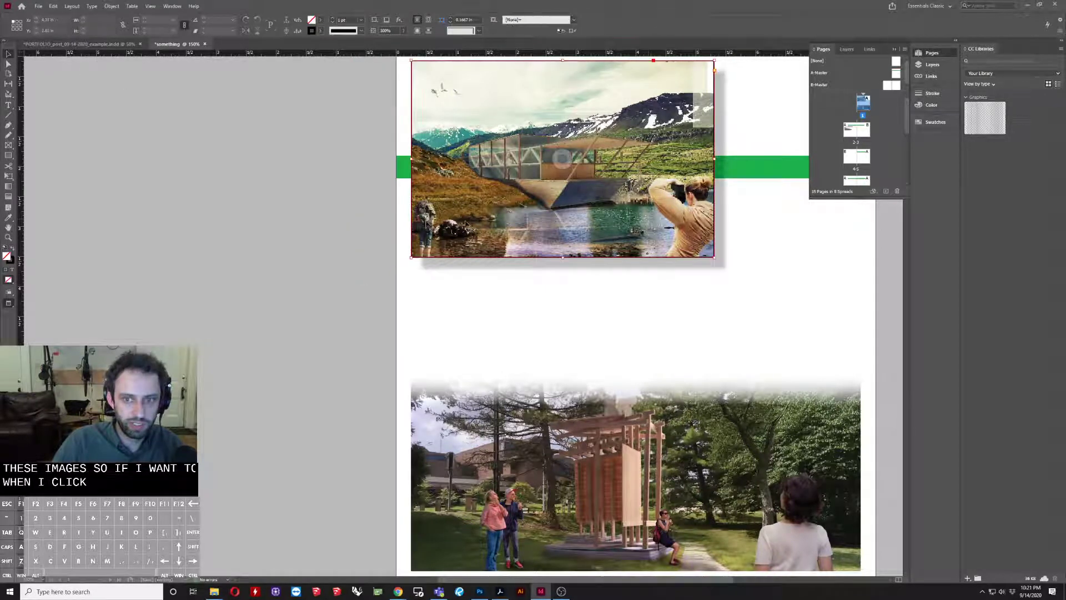
click(10, 65)
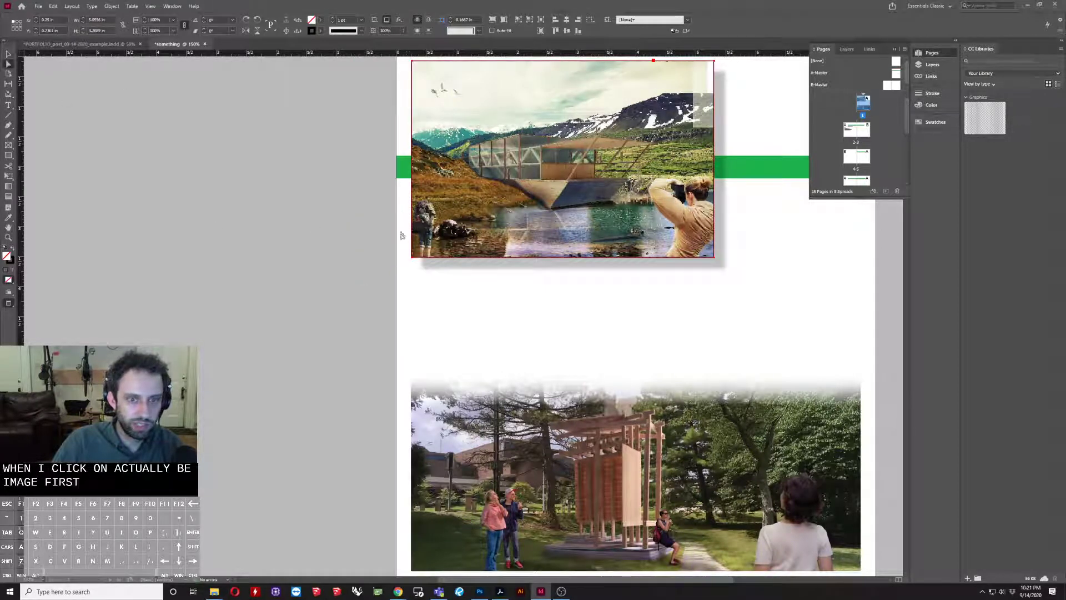
drag(415, 256, 543, 101)
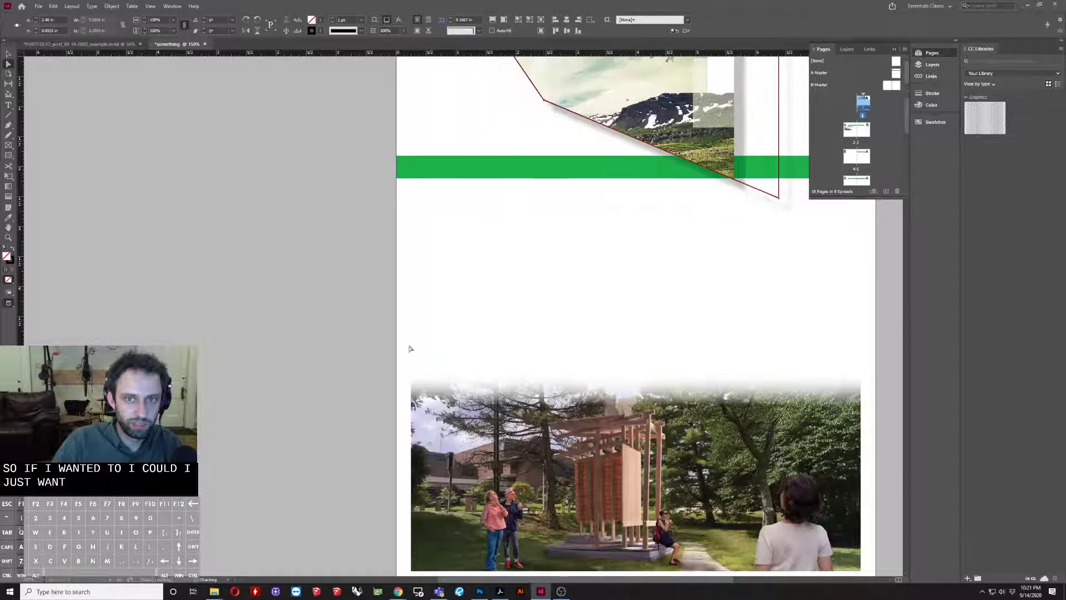
Step: Move the reshaped landscape image down over the green bar with the Selection tool
scroll(409, 350, down, 1)
scroll(230, 342, up, 2)
scroll(228, 343, up, 1)
scroll(214, 352, down, 2)
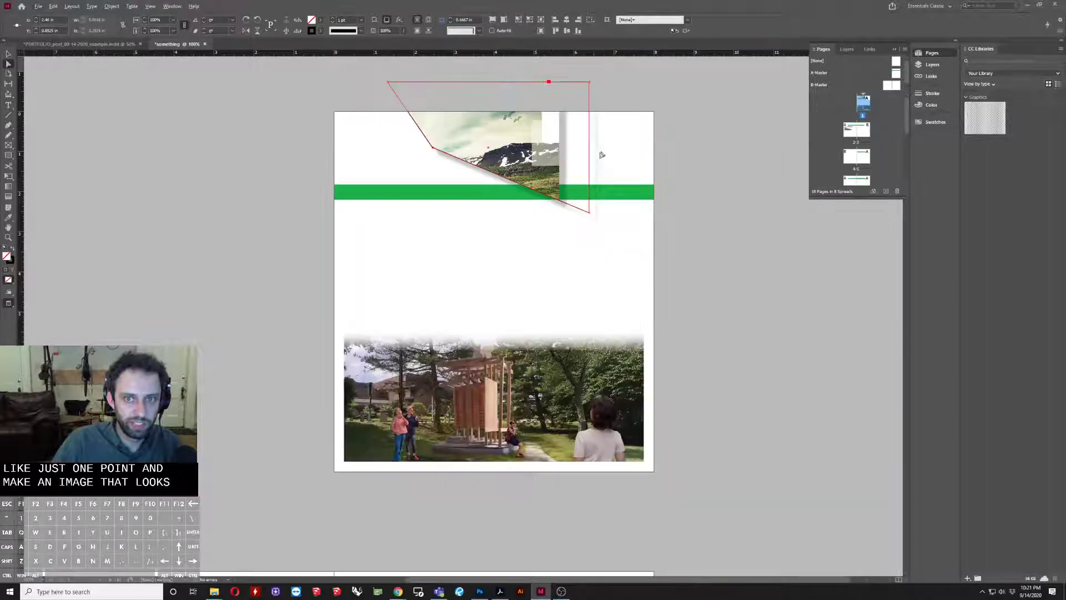
scroll(598, 153, up, 2)
scroll(589, 153, up, 1)
click(8, 54)
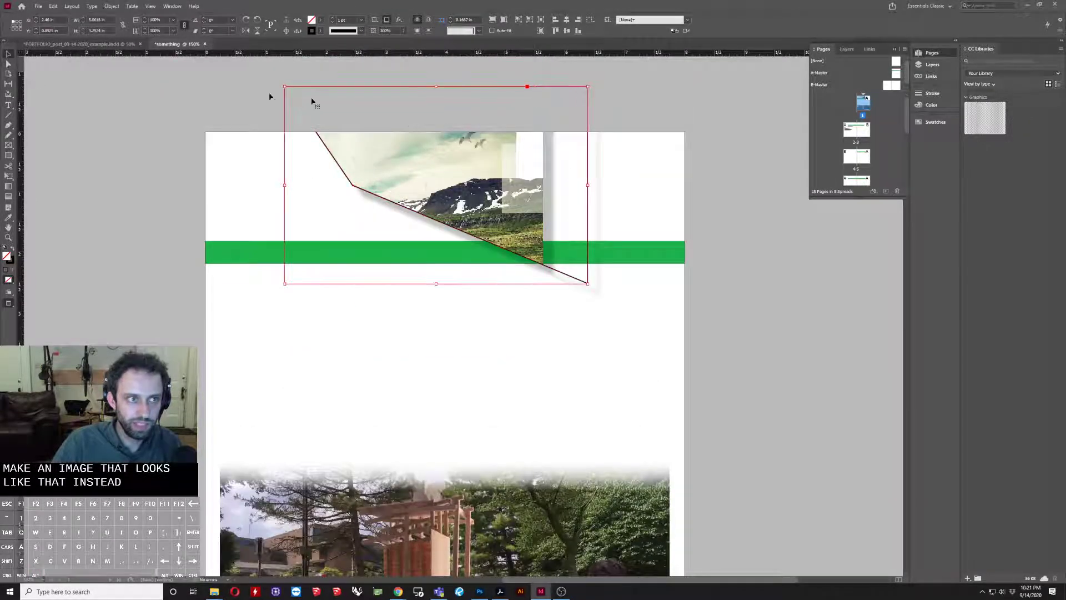
drag(457, 131, 448, 251)
Step: Leave preview mode to show guides and frame edges, and undo the landscape image's move and reshaping back to its original rectangular frame
key(w)
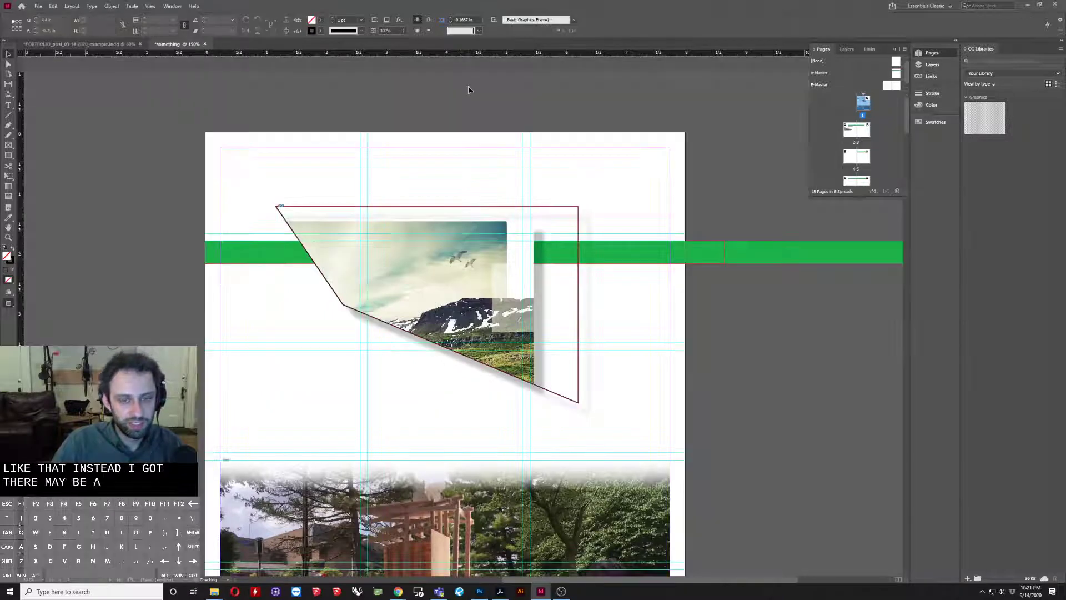
key(ctrl+z)
key(ctrl+z)
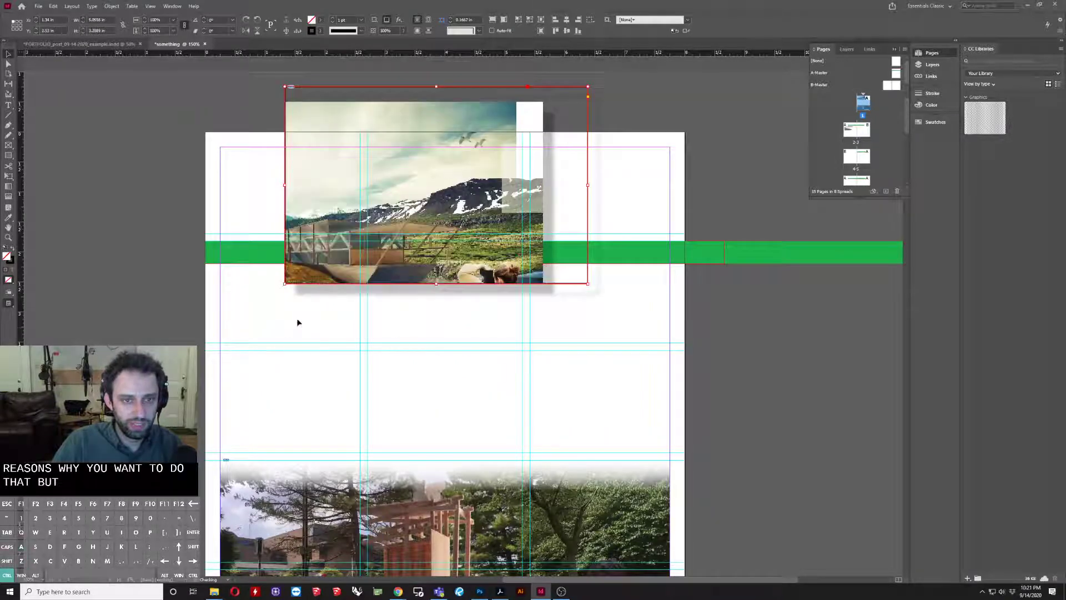
key(ctrl+z)
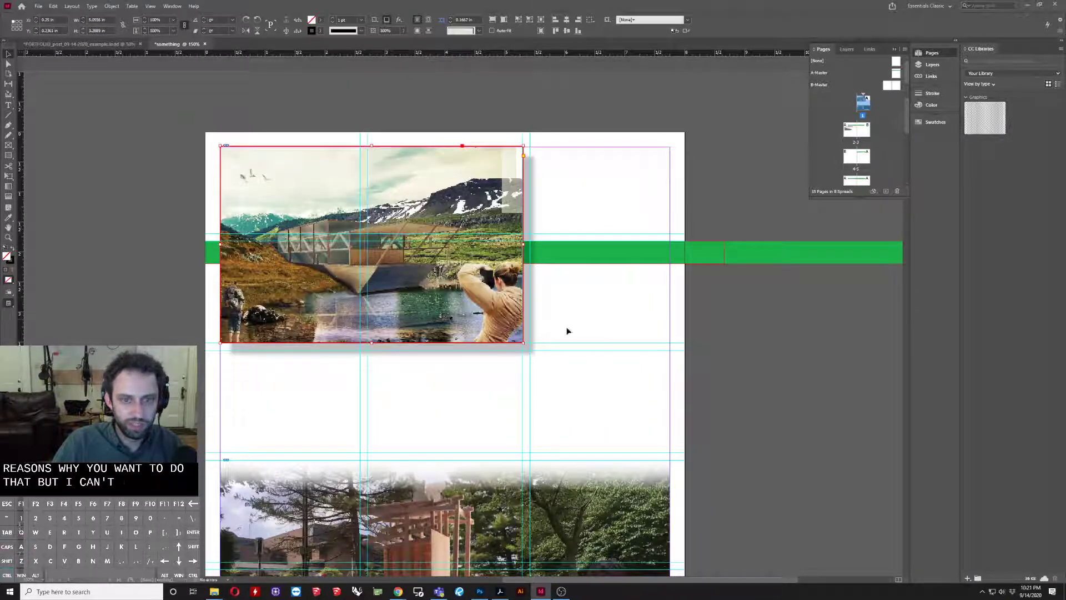
Step: Move the landscape image down over the park image with the Selection tool, and undo the move
click(561, 397)
scroll(561, 396, down, 3)
key(ctrl+minus)
key(ctrl+minus)
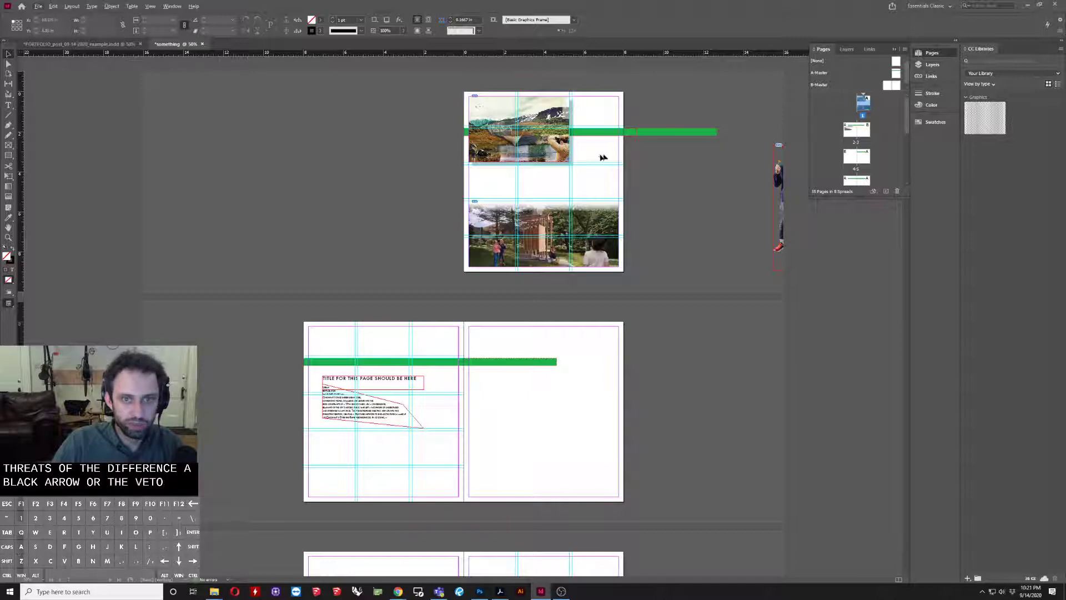
drag(543, 119, 559, 255)
key(ctrl+z)
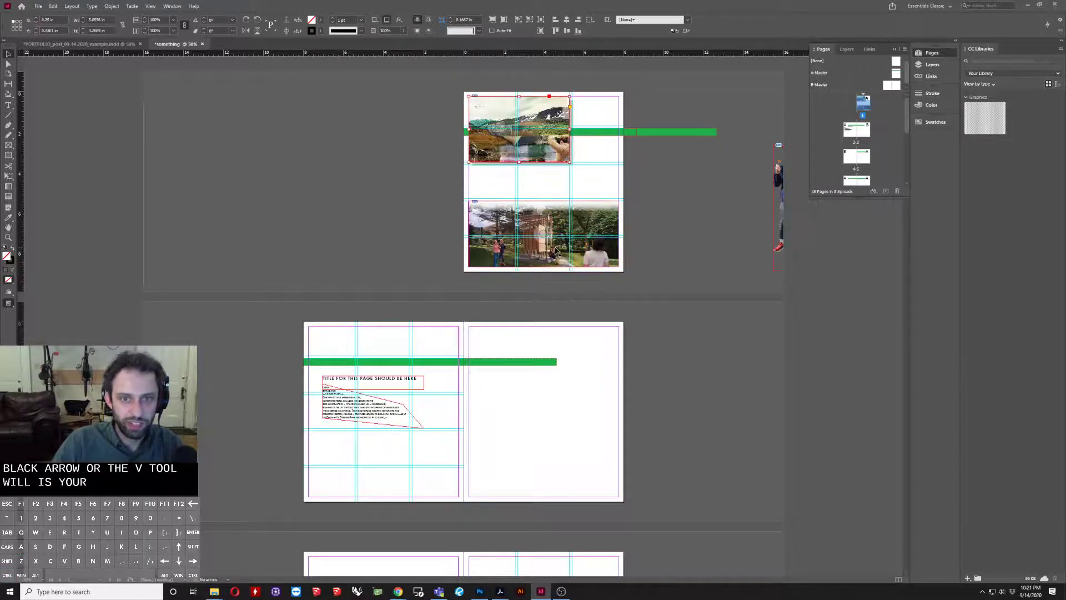
click(670, 133)
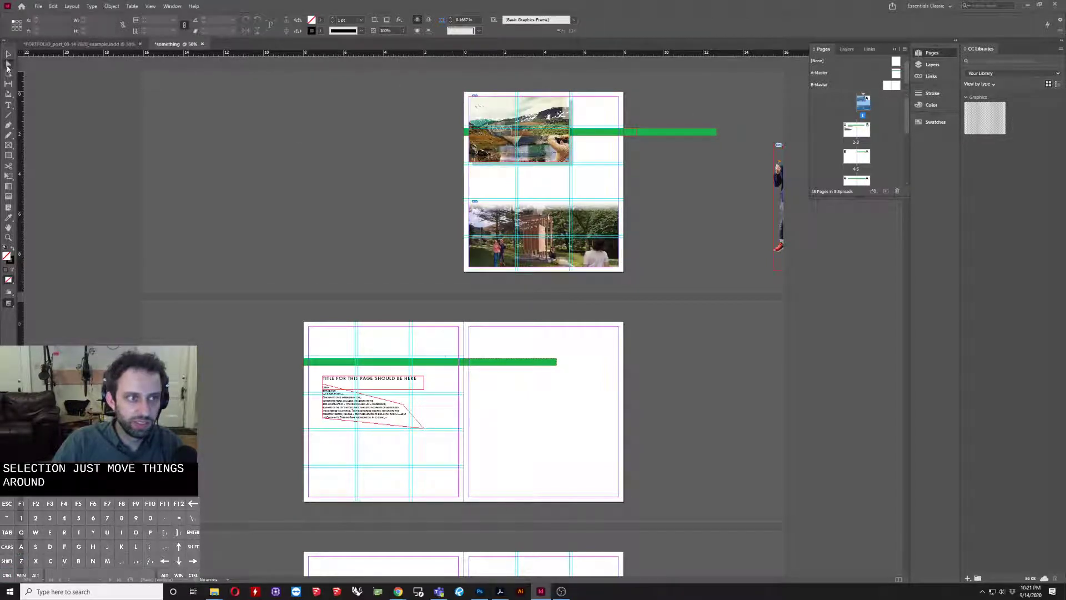
Step: Move the body text frame's upper-right corner point up and outward with the Direct Selection tool, giving it a level top and vertical right side
click(408, 405)
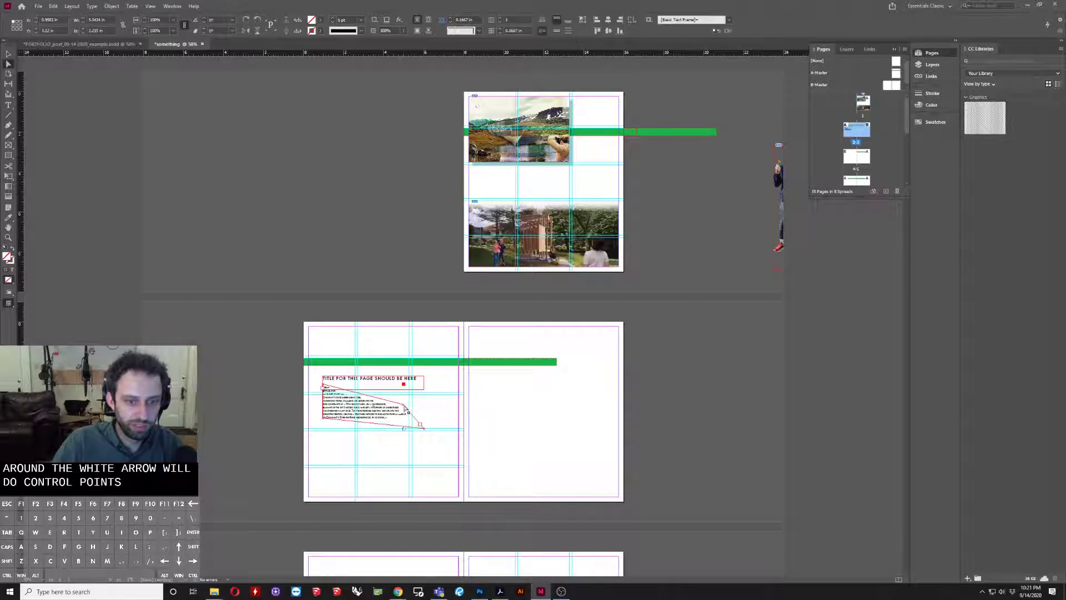
drag(408, 406, 424, 392)
drag(423, 387, 424, 377)
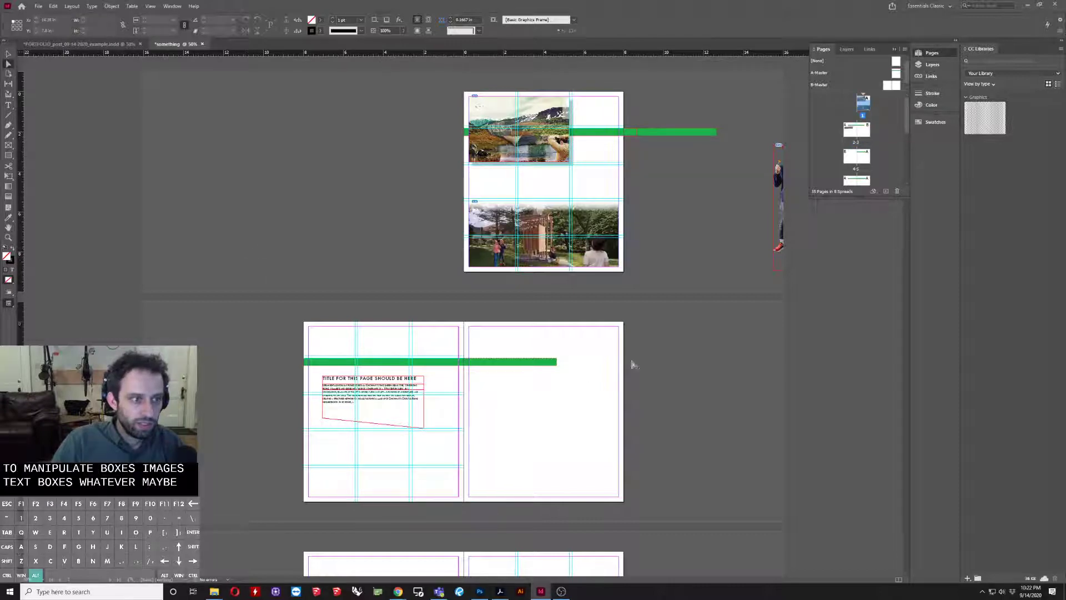
scroll(583, 371, up, 1)
scroll(579, 397, up, 2)
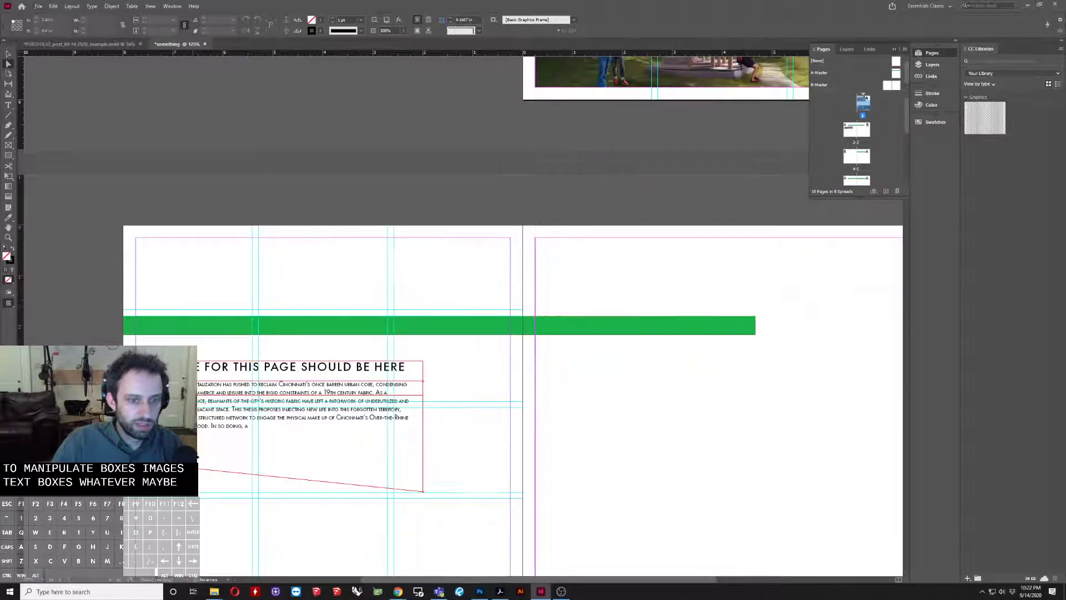
double_click(243, 416)
triple_click(242, 417)
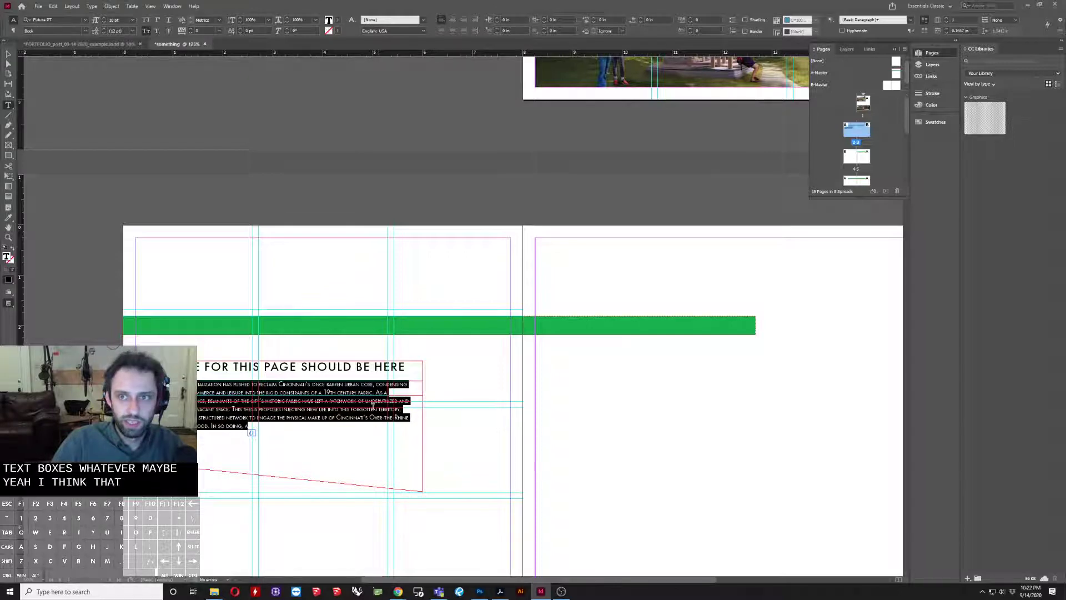
click(8, 64)
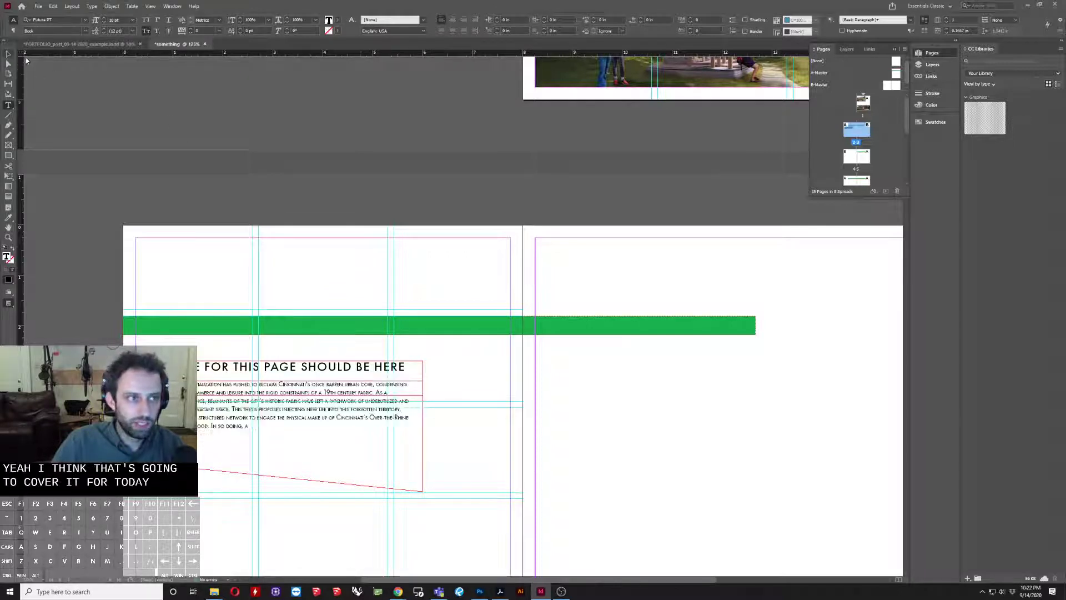
click(167, 105)
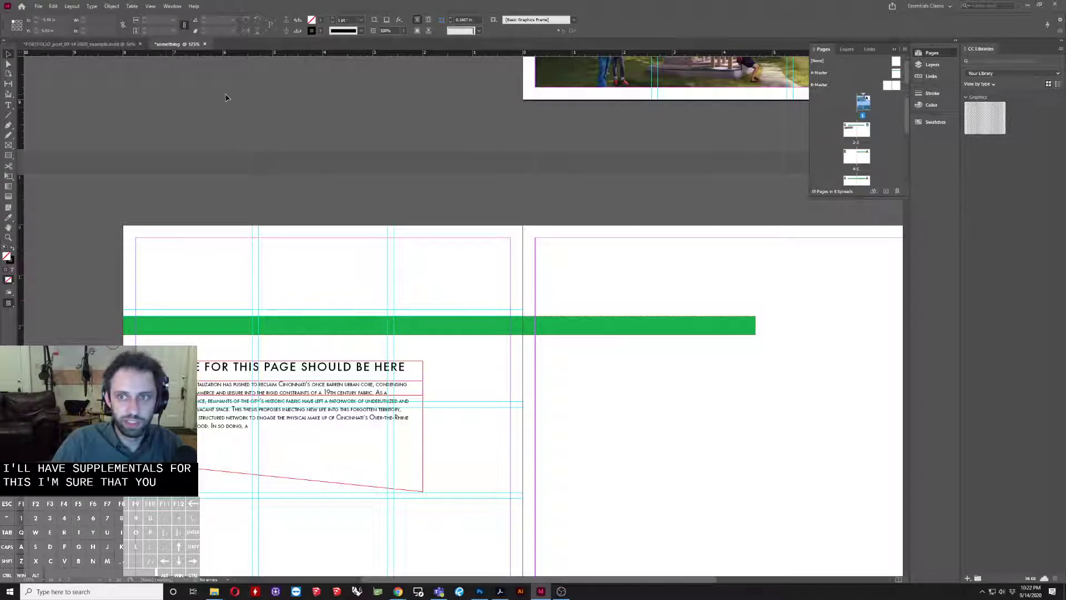